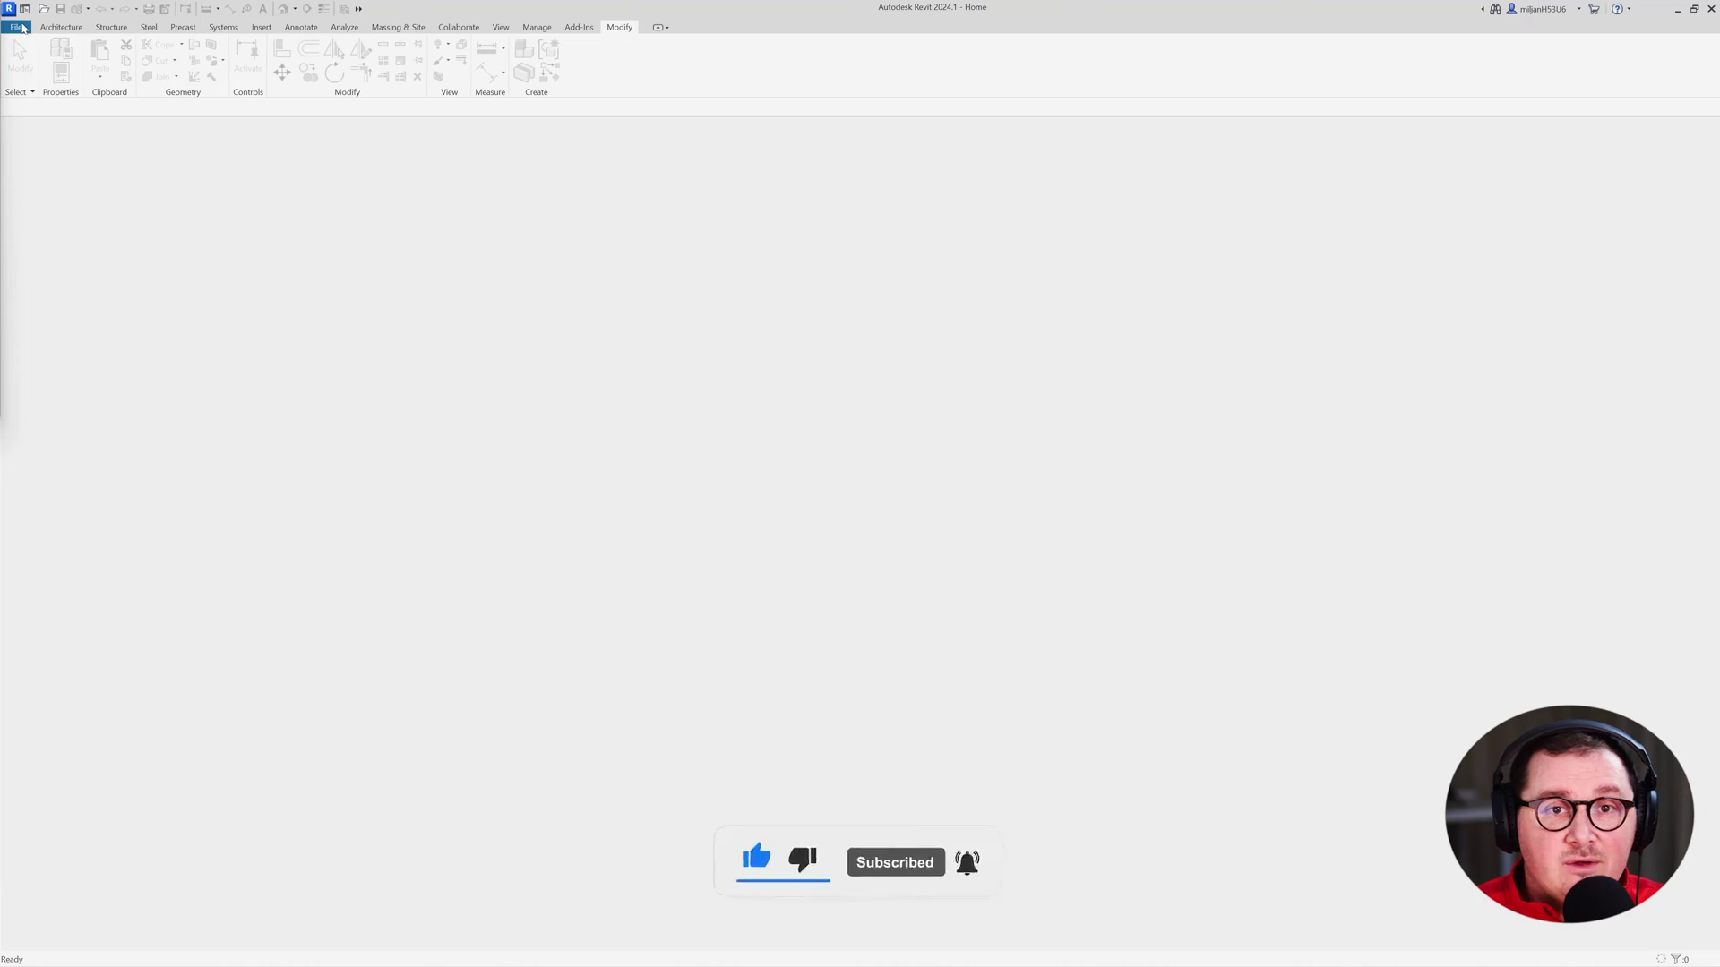
Create a new family from the Metric Generic Model wall based.rft template.
{"action": "left_click", "coordinate": [16, 27]}
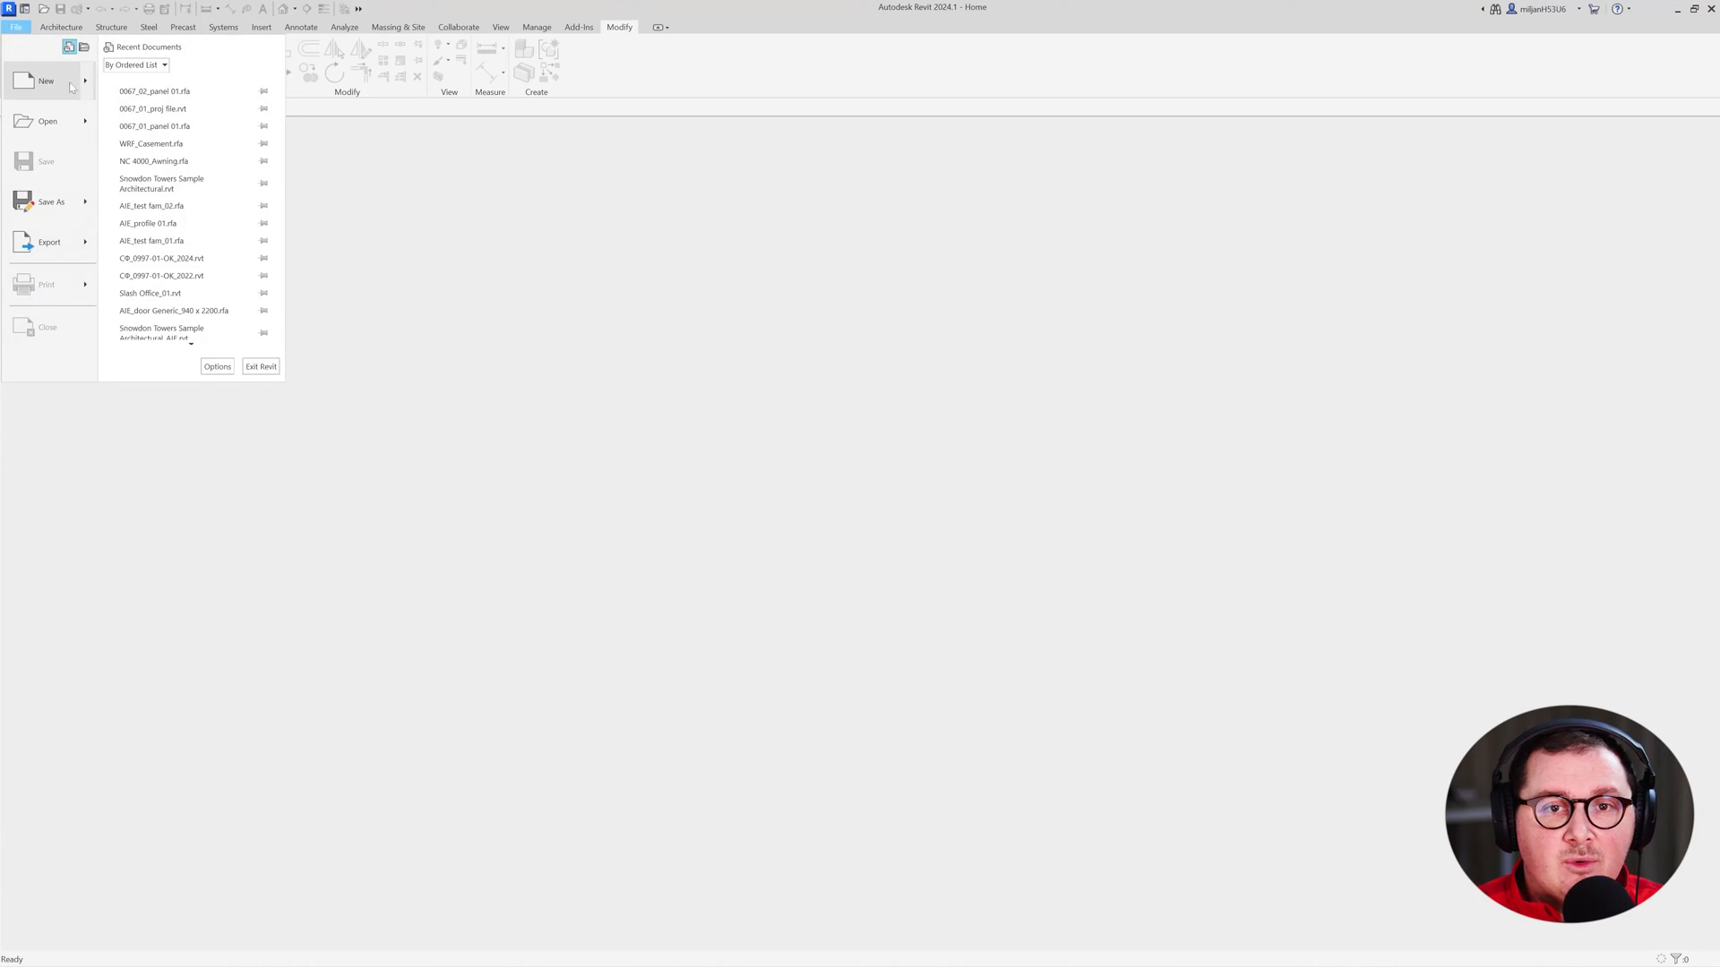
{"action": "mouse_move", "coordinate": [90, 85]}
{"action": "left_click", "coordinate": [131, 128]}
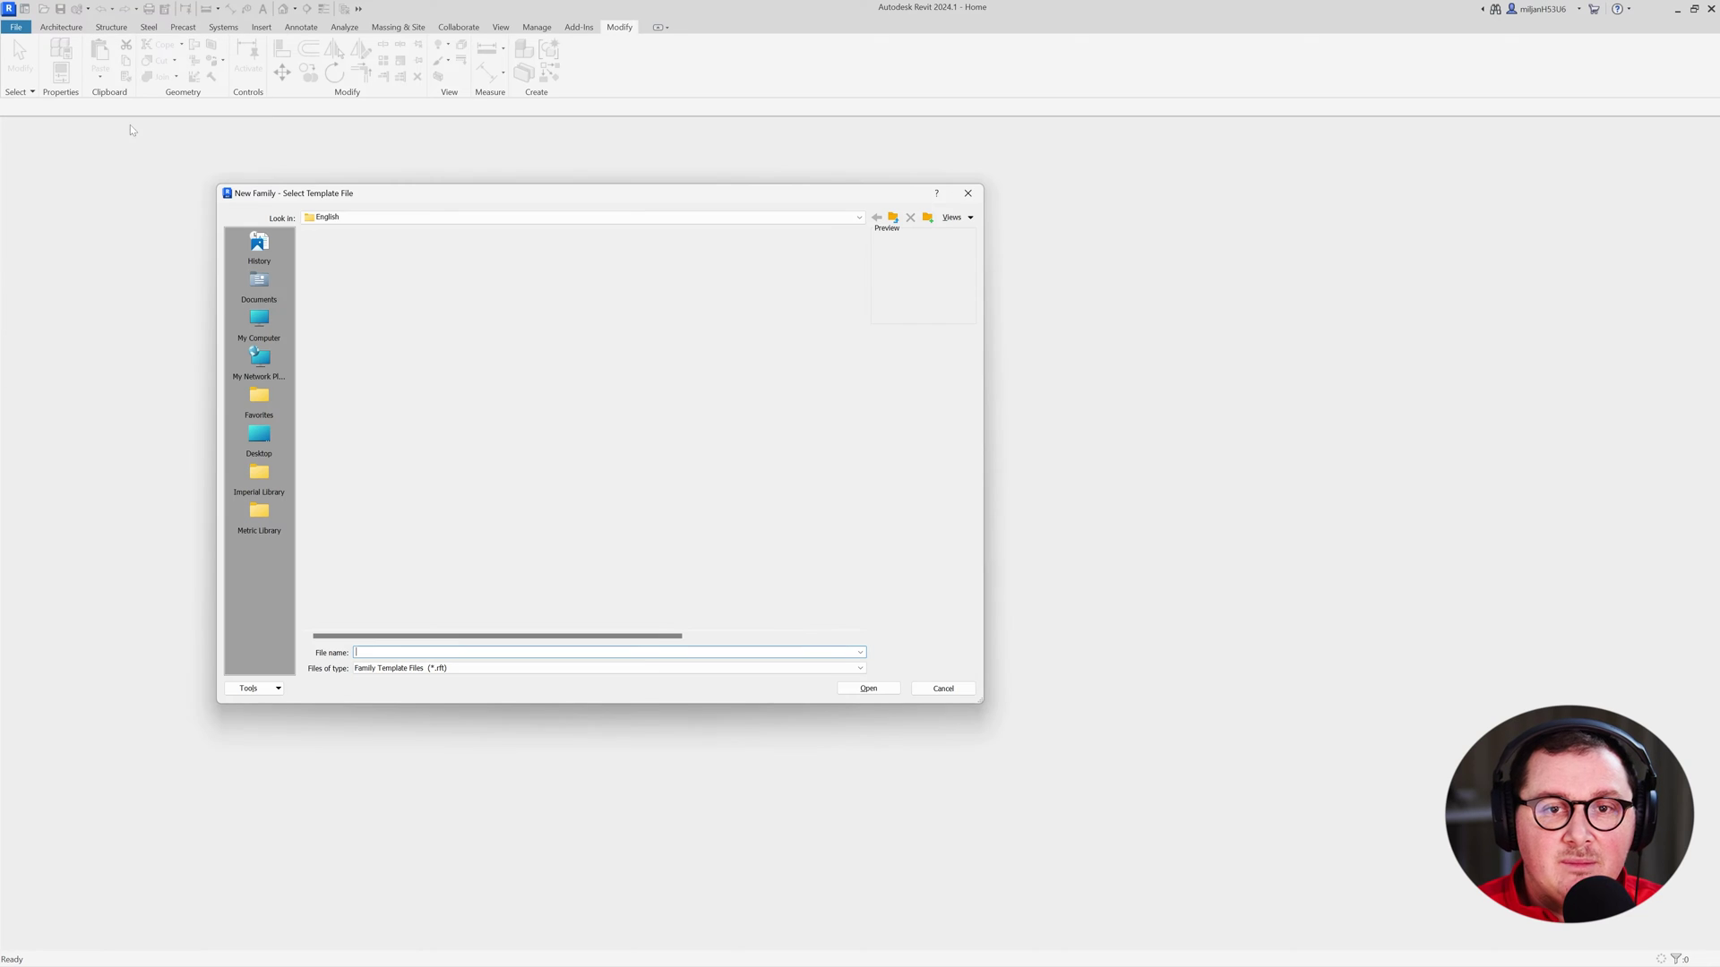
{"action": "scroll", "coordinate": [408, 526], "scroll_direction": "down", "scroll_amount": 10}
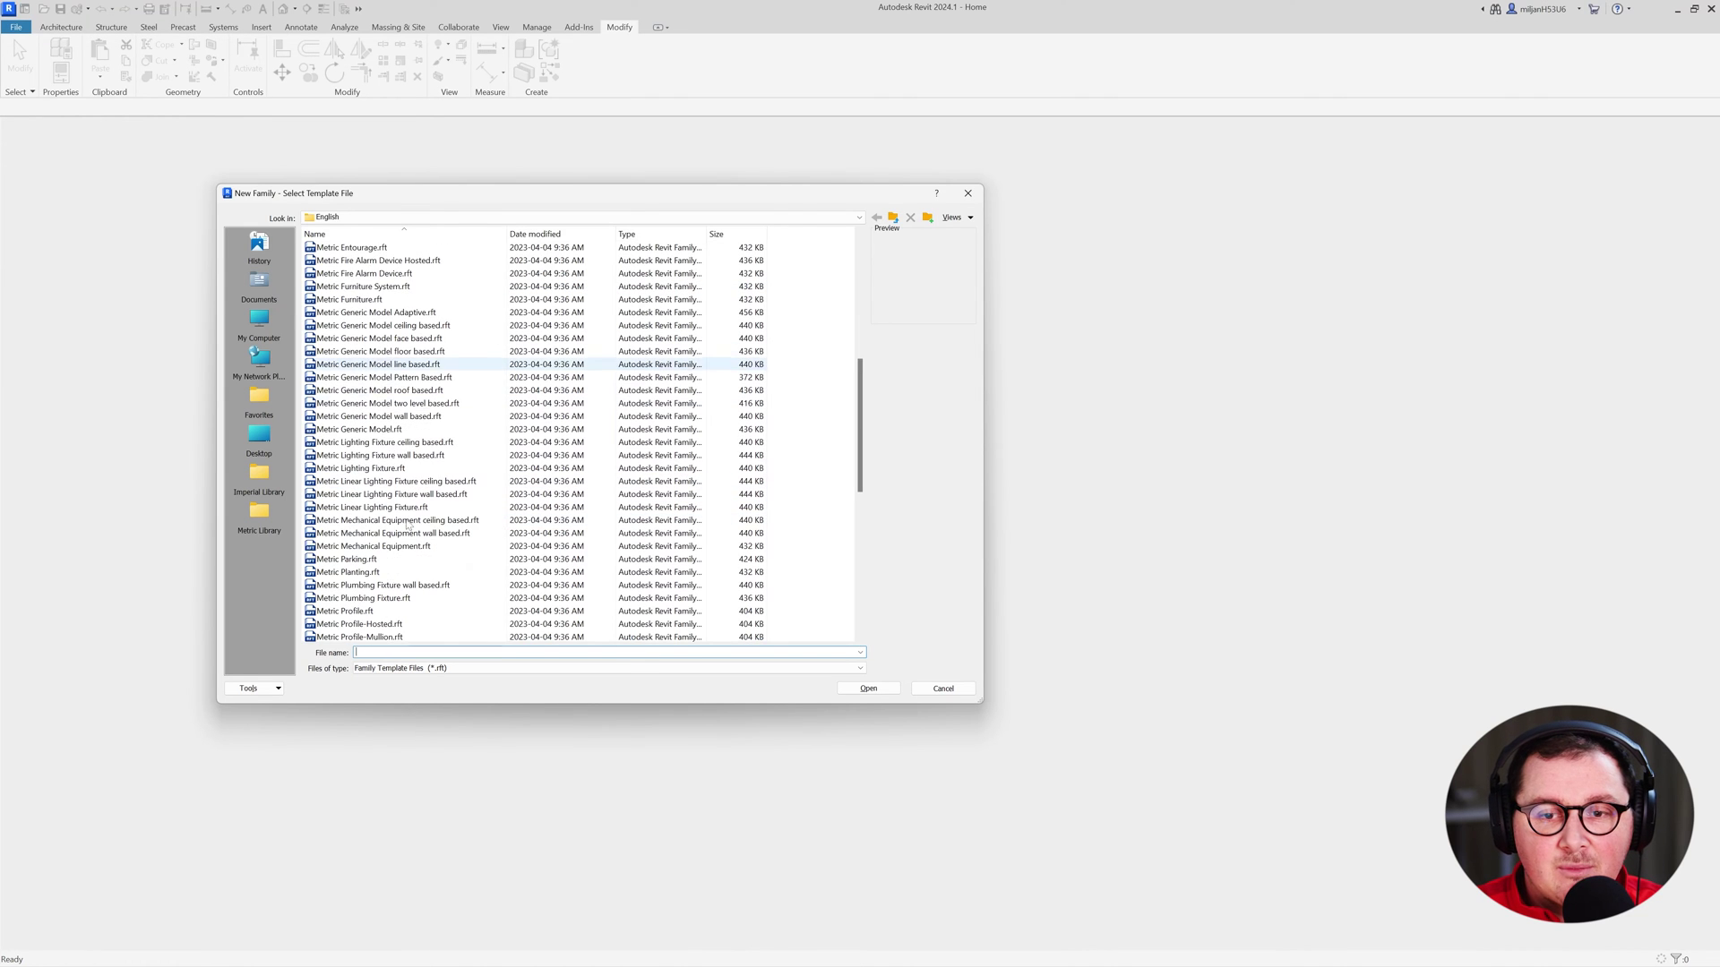
{"action": "left_click", "coordinate": [384, 418]}
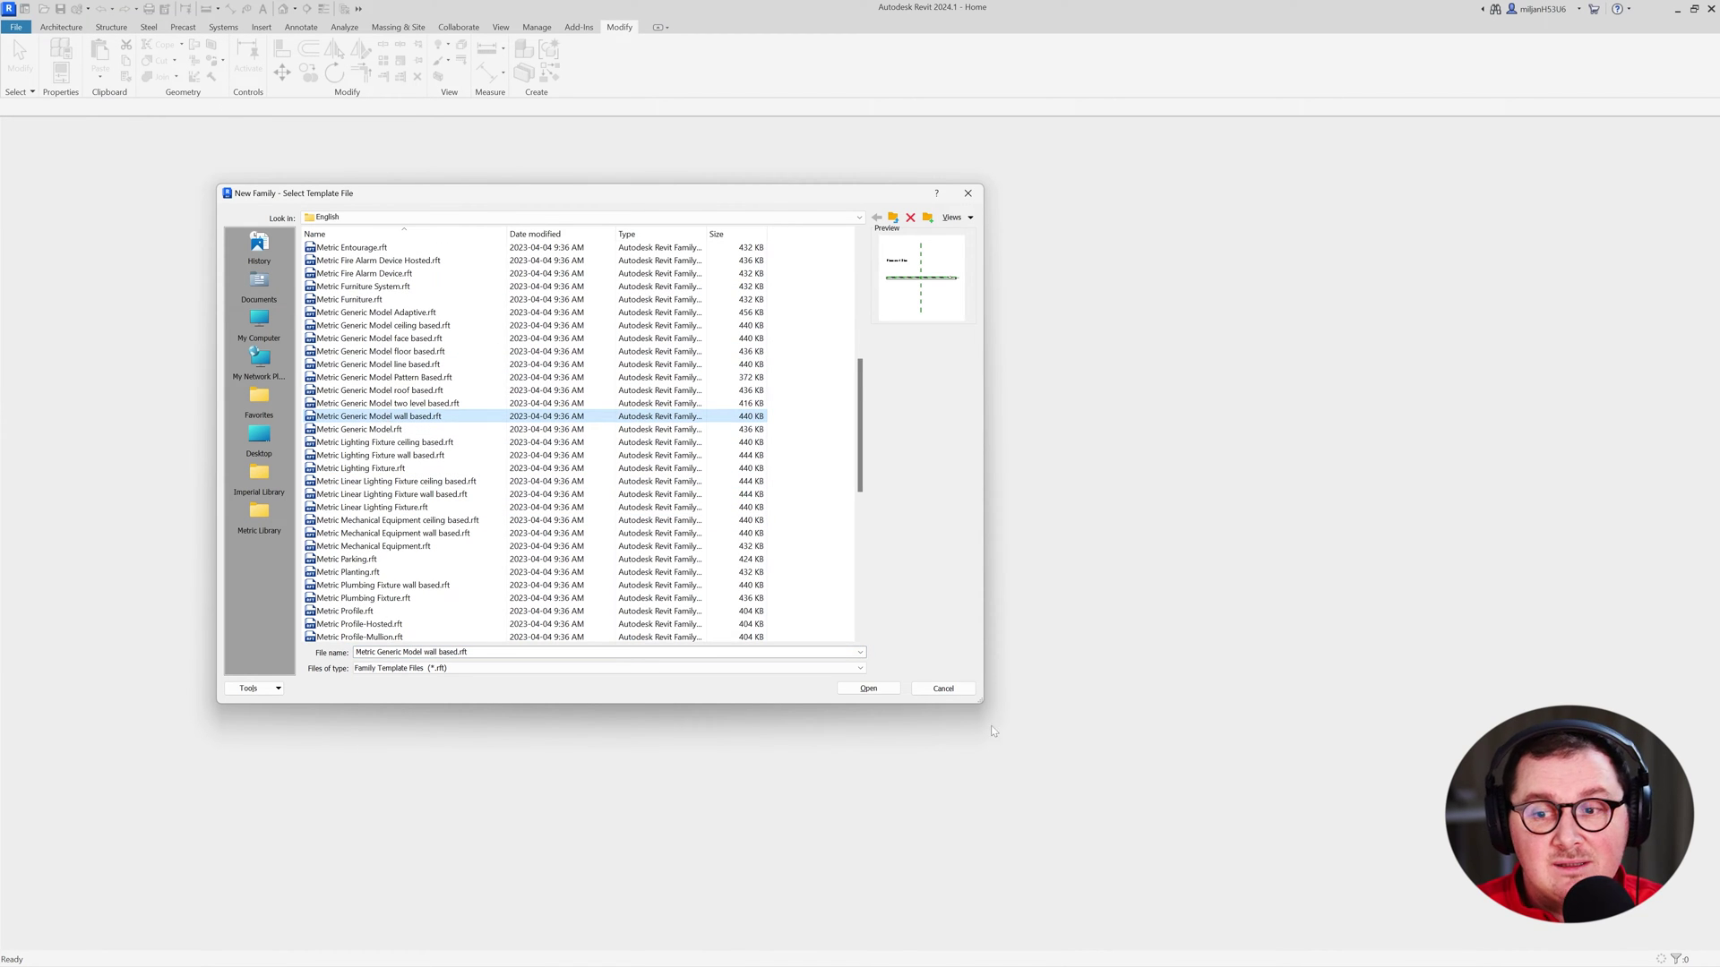
{"action": "left_click", "coordinate": [869, 690]}
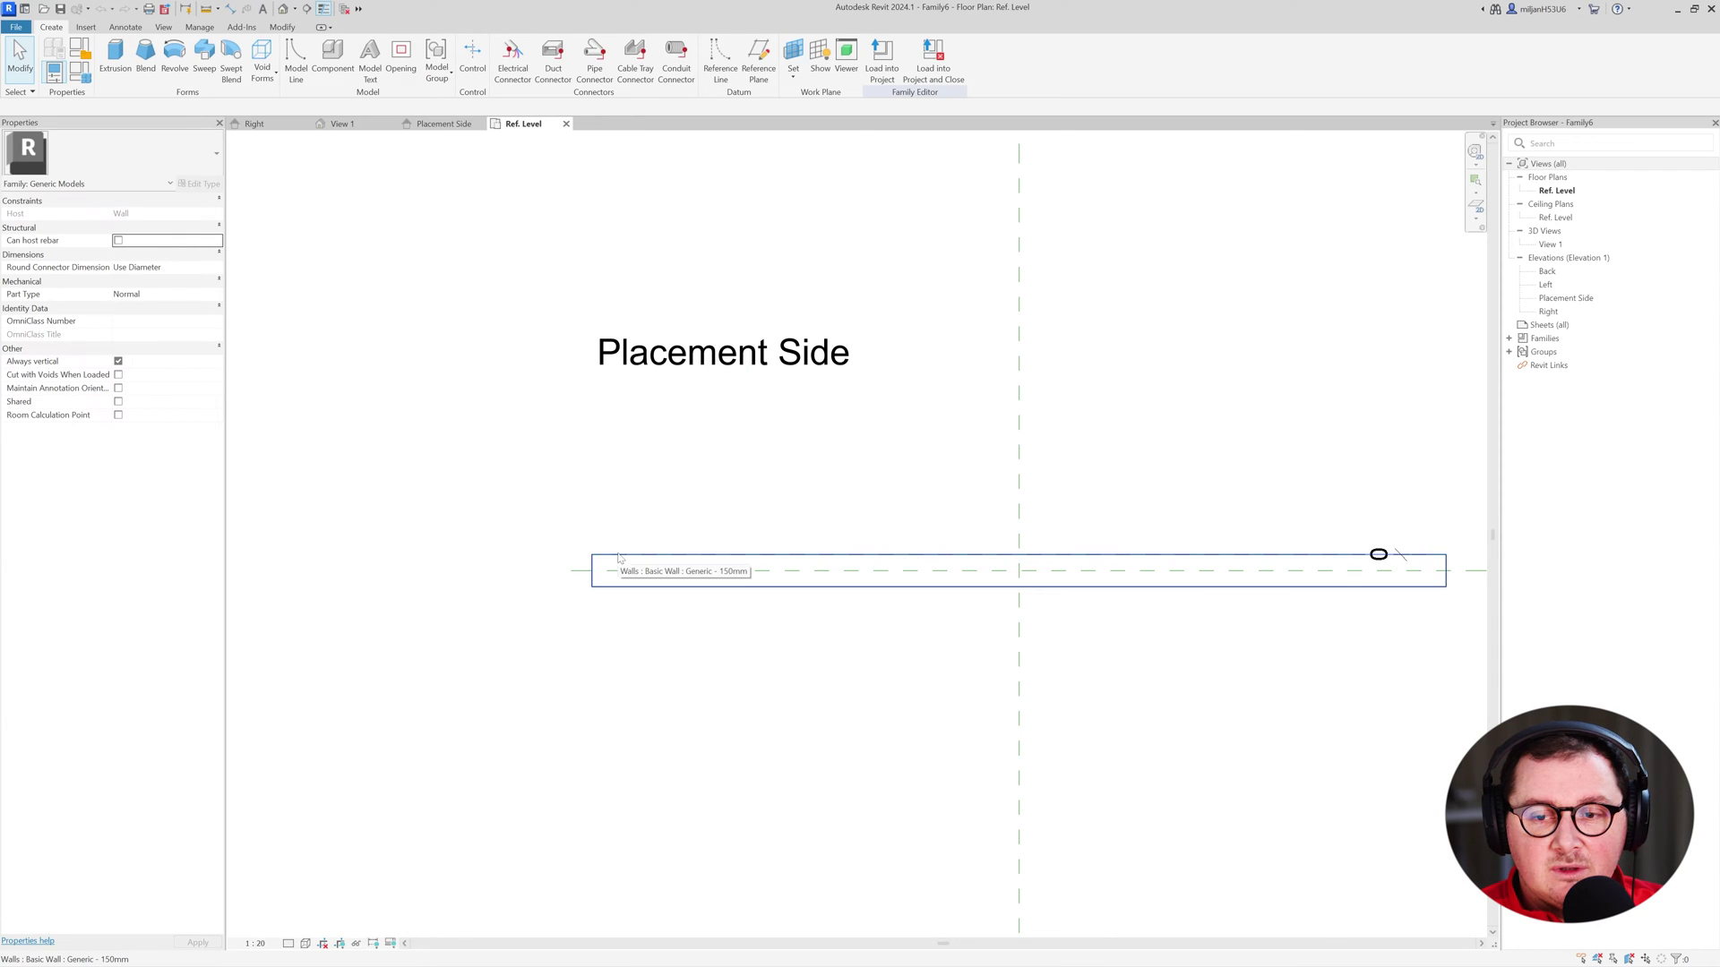
Extend the Back reference plane well beyond the wall's left end in the Ref. Level plan.
{"action": "left_click", "coordinate": [618, 557]}
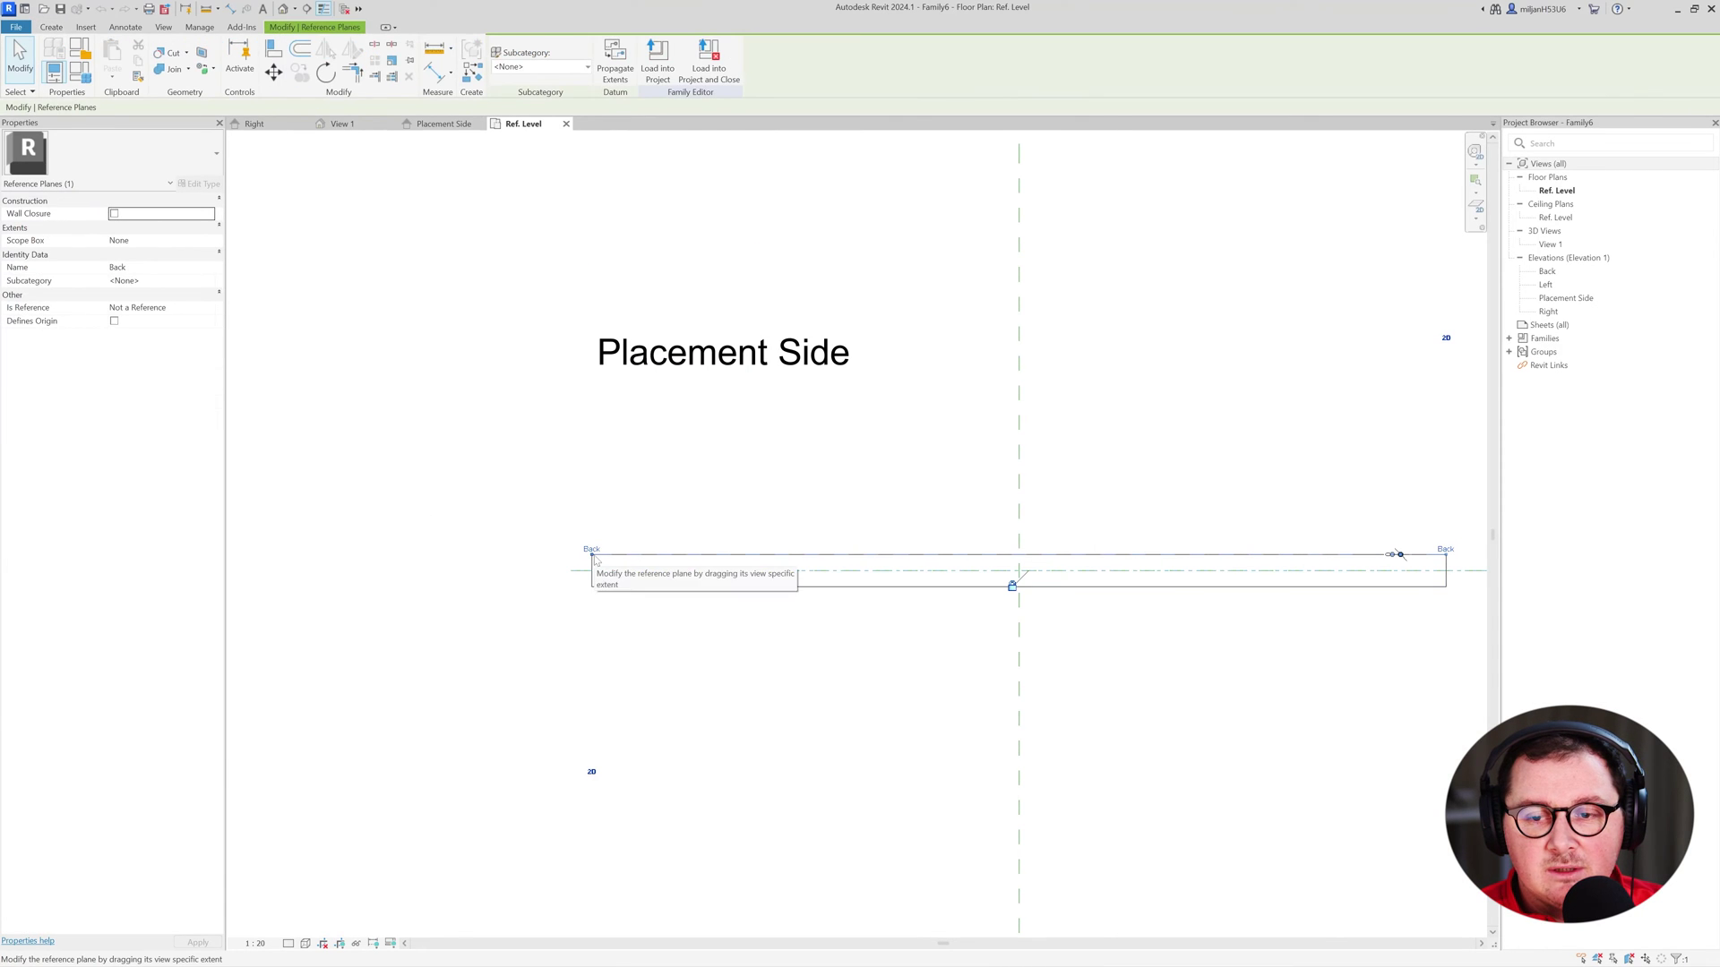
{"action": "left_click_drag", "start_coordinate": [582, 555], "coordinate": [323, 554]}
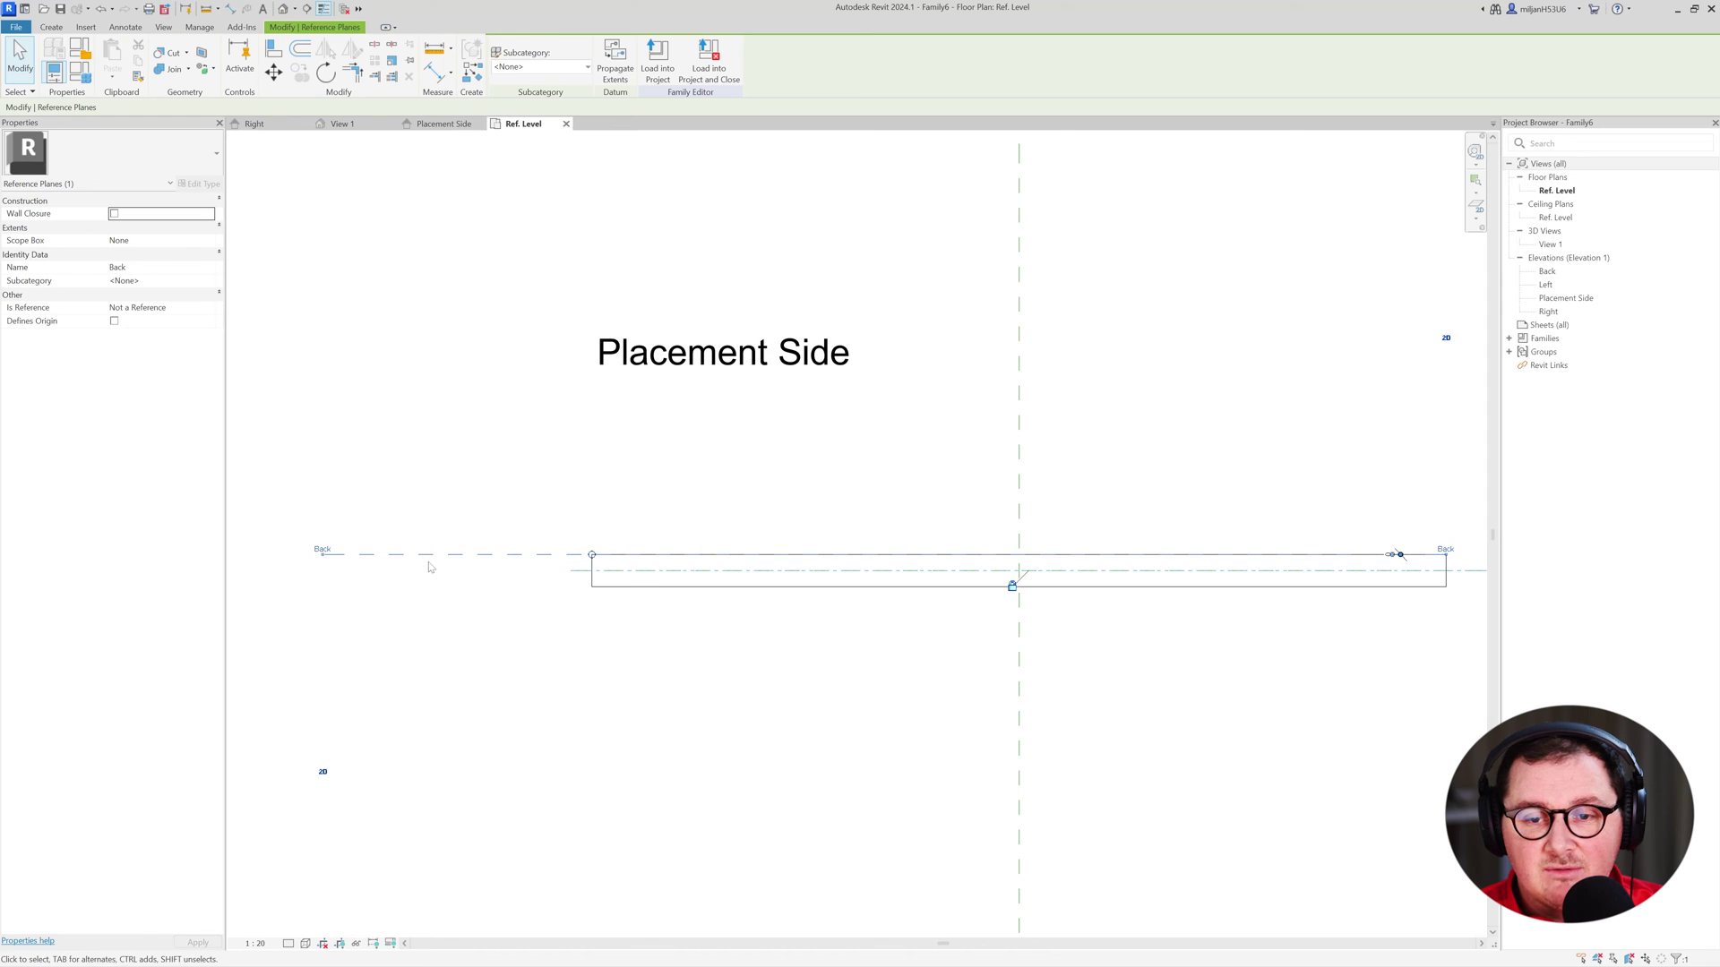
{"action": "left_click", "coordinate": [443, 521]}
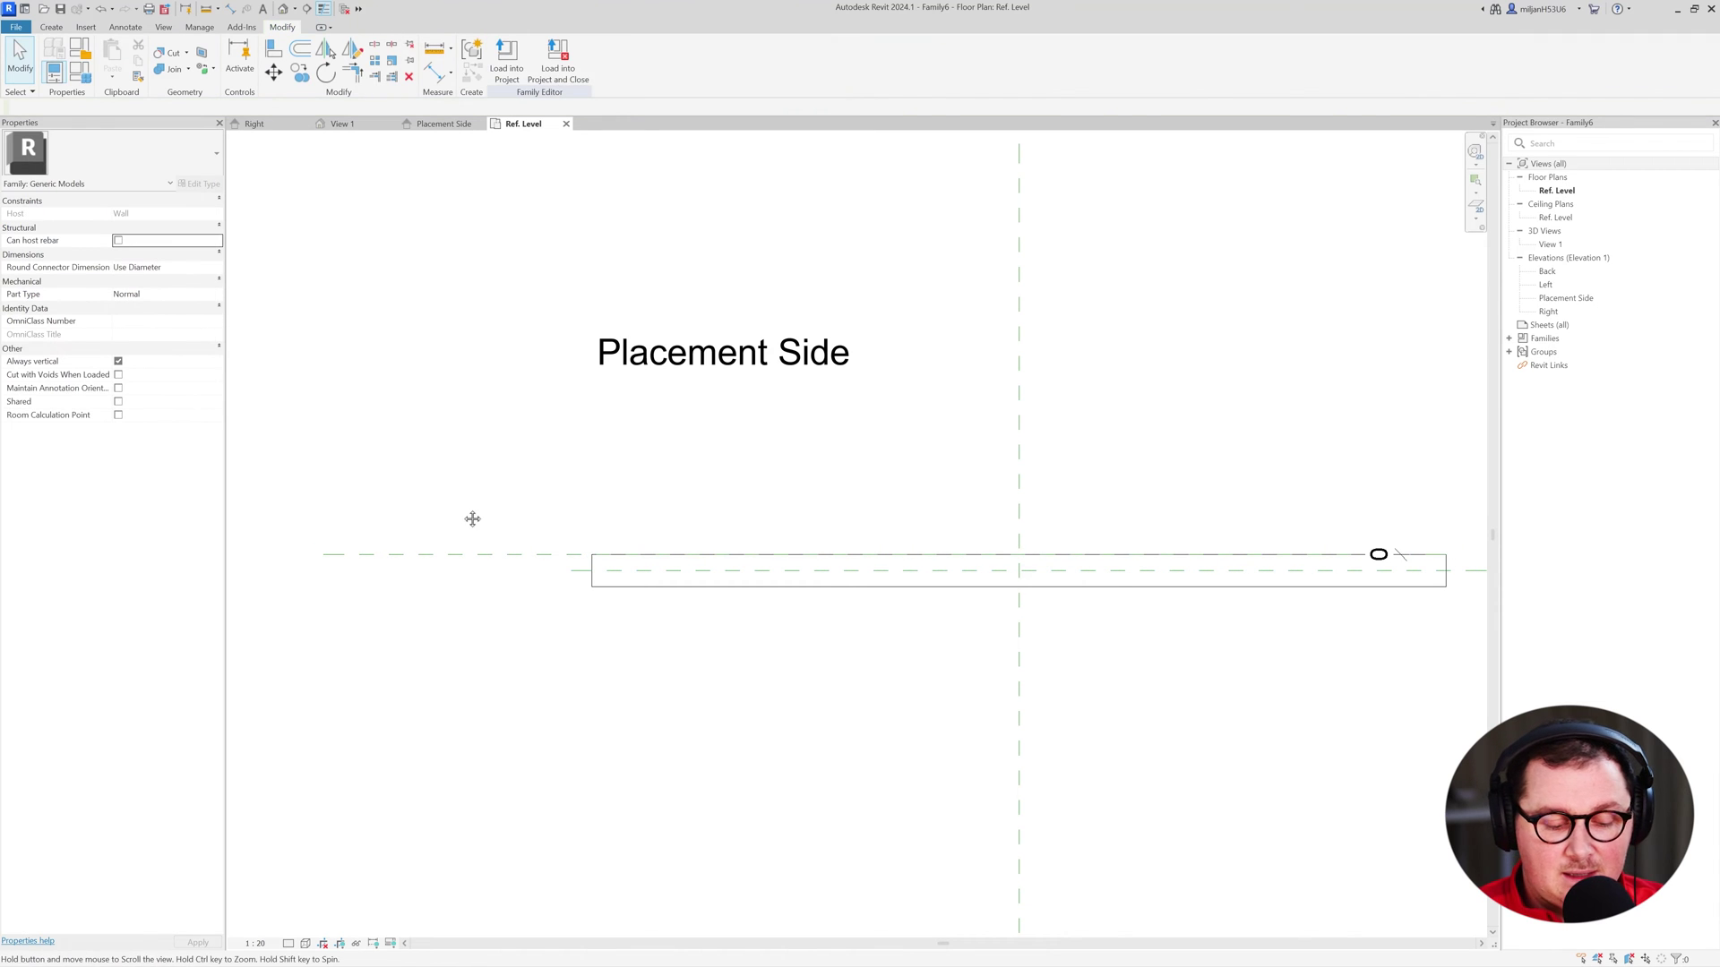
Draw a horizontal reference plane just outside the wall face on the placement side and name it 01.
{"action": "key", "text": "r"}
{"action": "key", "text": "p"}
{"action": "left_click", "coordinate": [391, 541]}
{"action": "left_click", "coordinate": [1316, 541]}
{"action": "left_click", "coordinate": [1295, 546]}
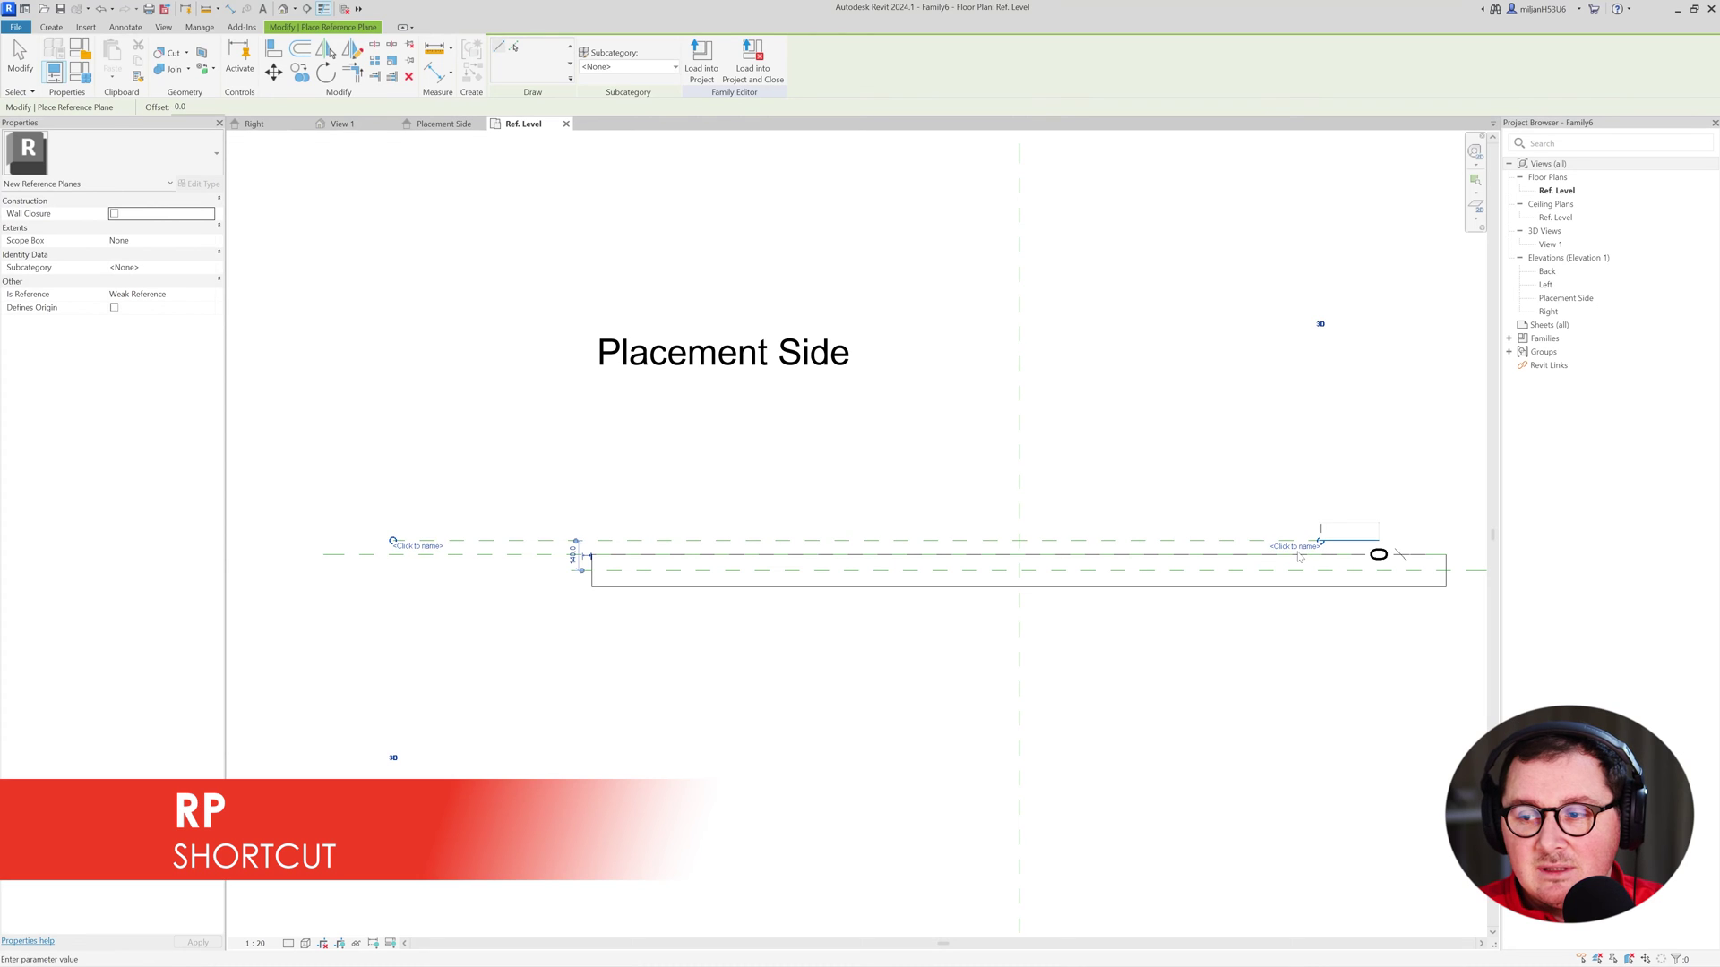
{"action": "type", "text": "01"}
{"action": "key", "text": "Return"}
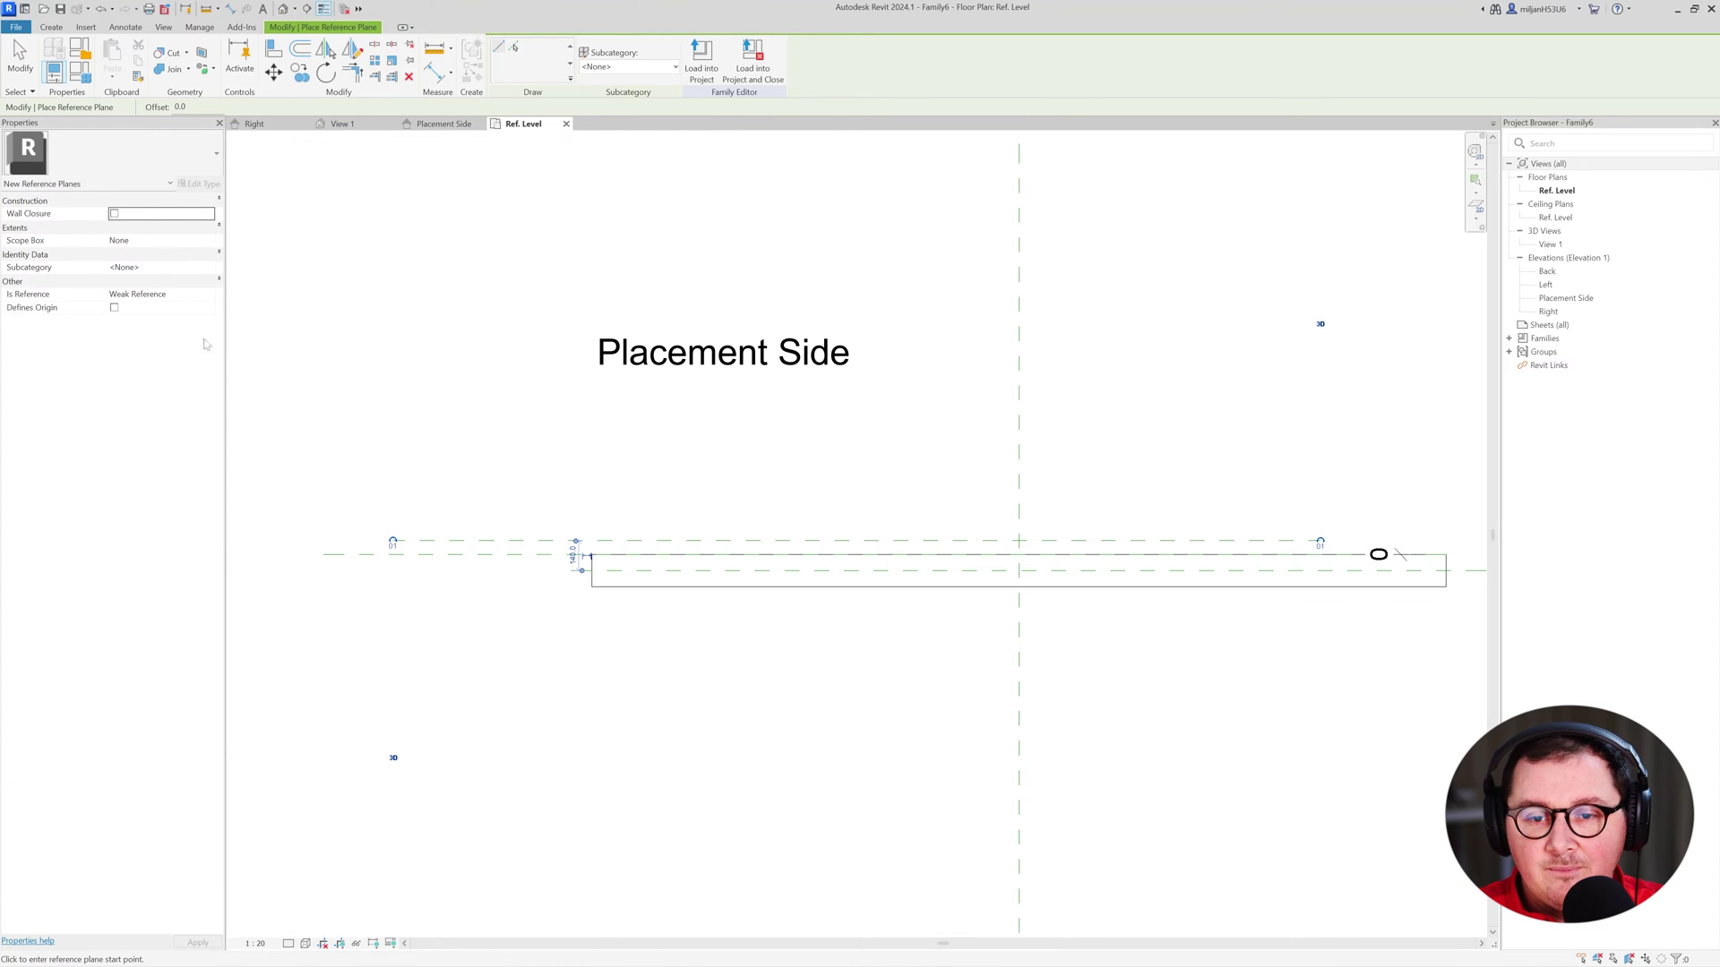
{"action": "left_click", "coordinate": [33, 62]}
Set the distance between reference plane 01 and the Back reference plane to 25 mm.
{"action": "left_click", "coordinate": [453, 539]}
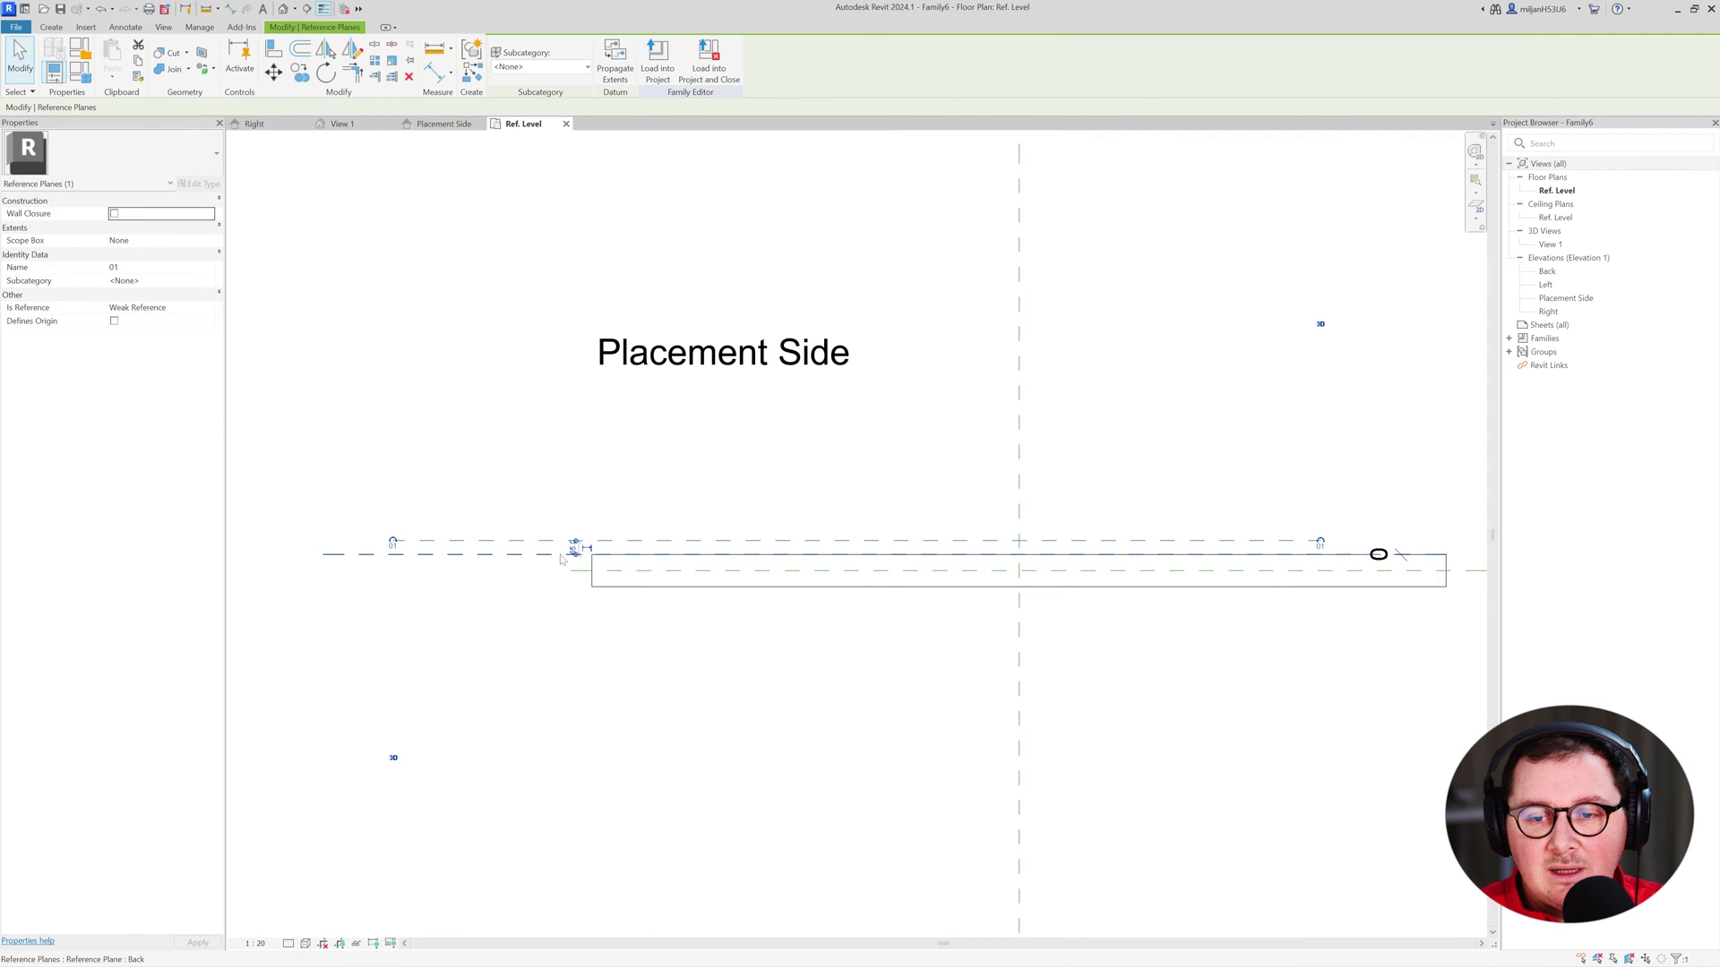
{"action": "scroll", "coordinate": [574, 556], "scroll_direction": "up", "scroll_amount": 2}
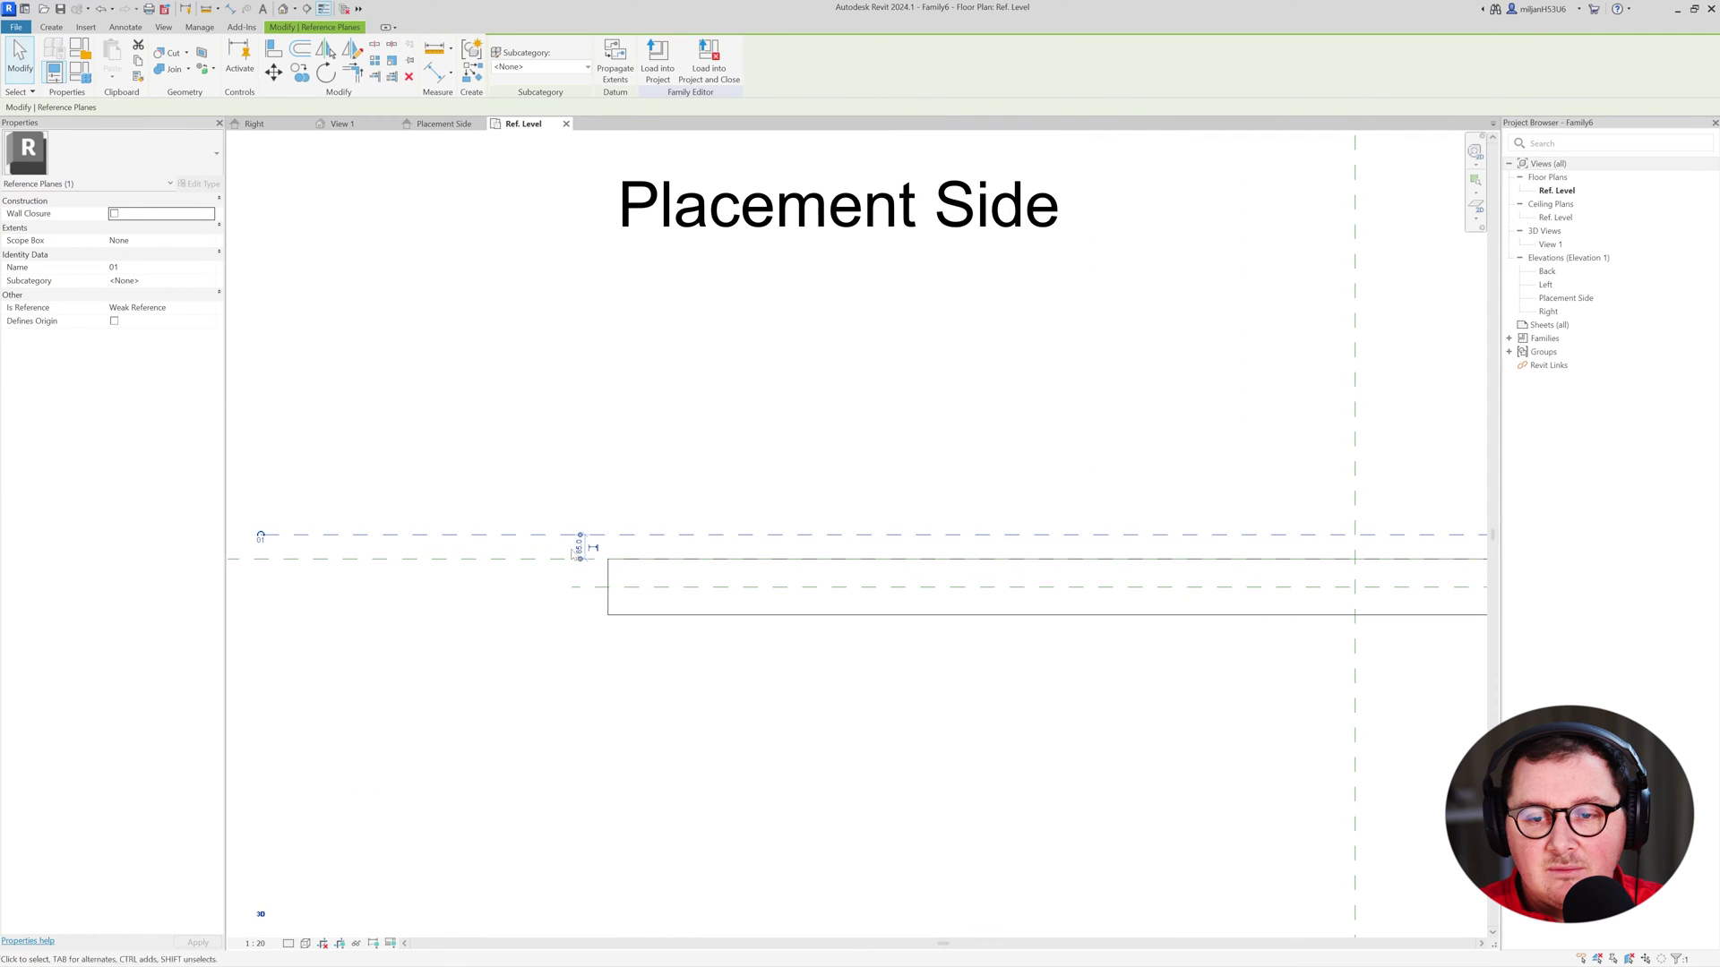
{"action": "left_click", "coordinate": [477, 661]}
{"action": "scroll", "coordinate": [461, 664], "scroll_direction": "down", "scroll_amount": 3}
Start an extrusion in the Placement Side elevation and pick a sketch line offset 1000 mm above Ref. Level.
{"action": "left_click", "coordinate": [444, 123]}
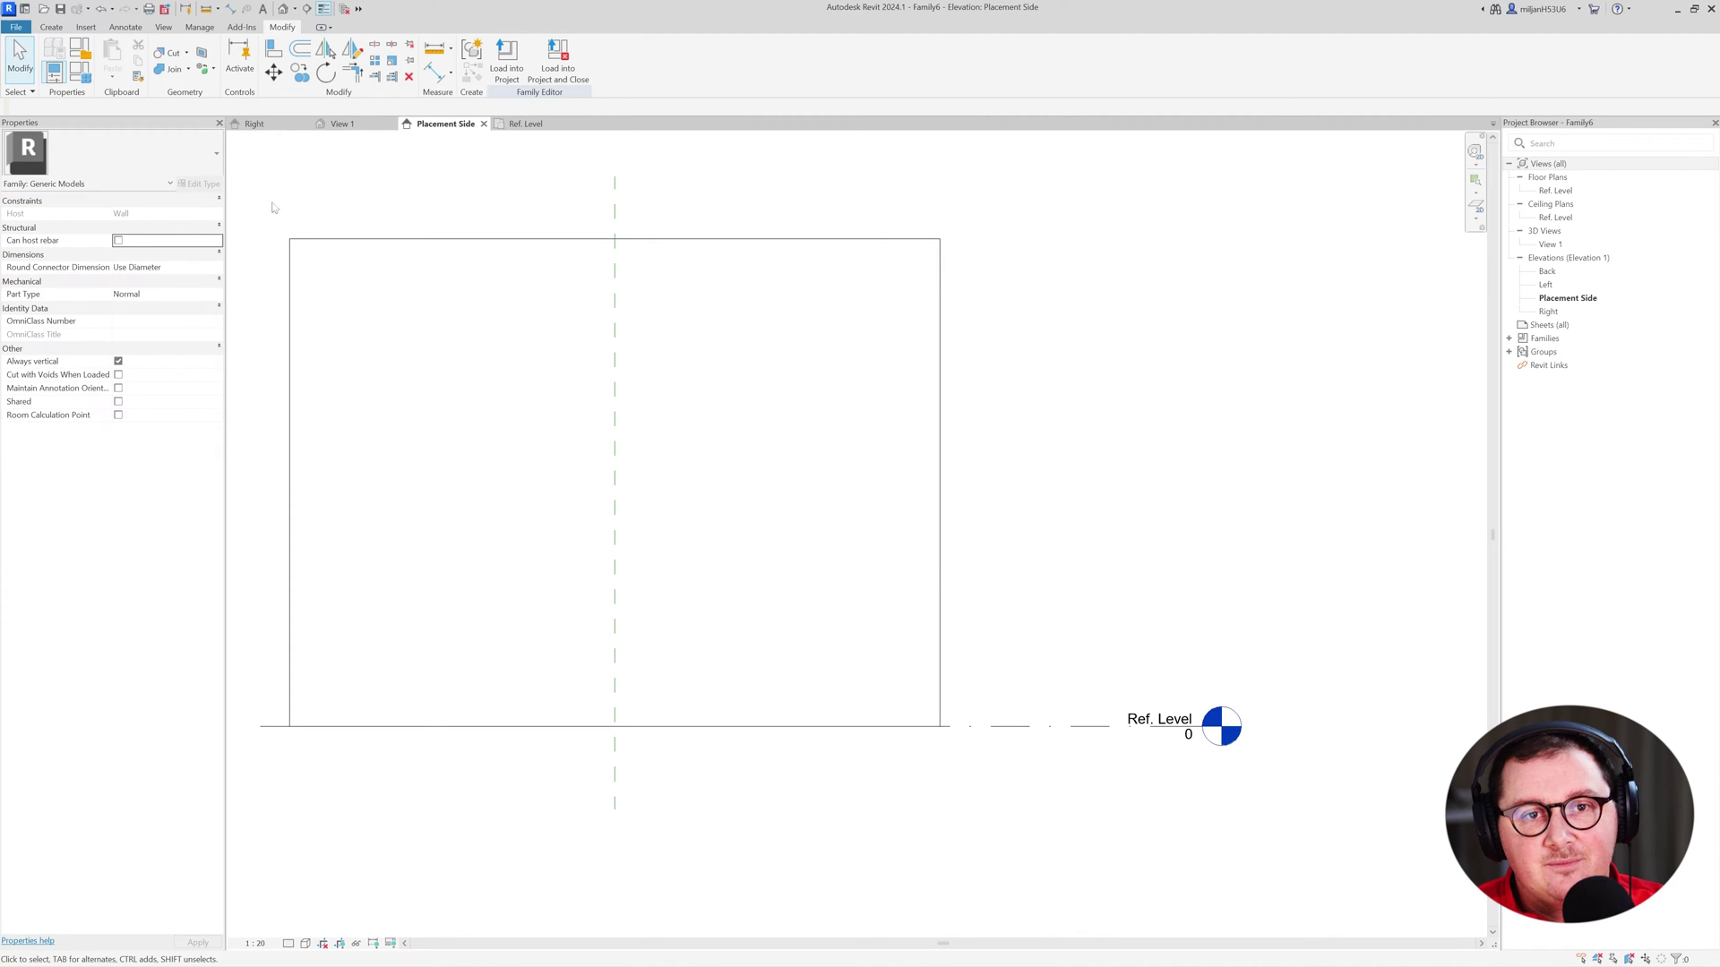
{"action": "left_click", "coordinate": [51, 27]}
{"action": "left_click", "coordinate": [98, 57]}
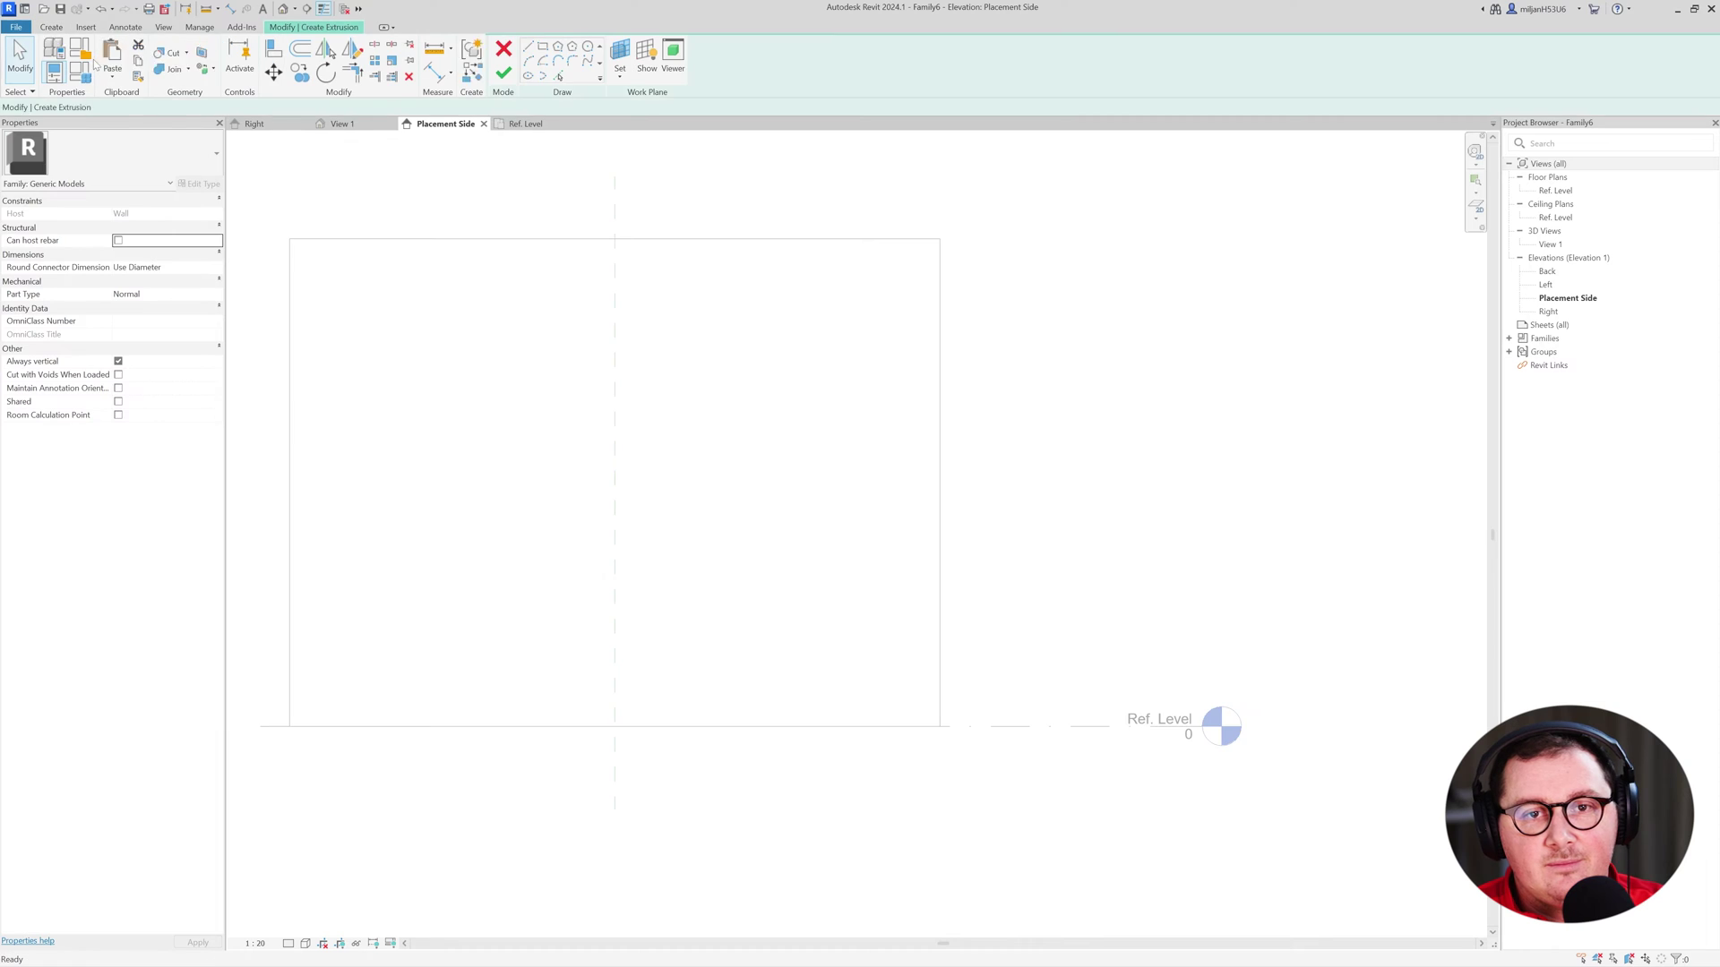
{"action": "left_click", "coordinate": [558, 76]}
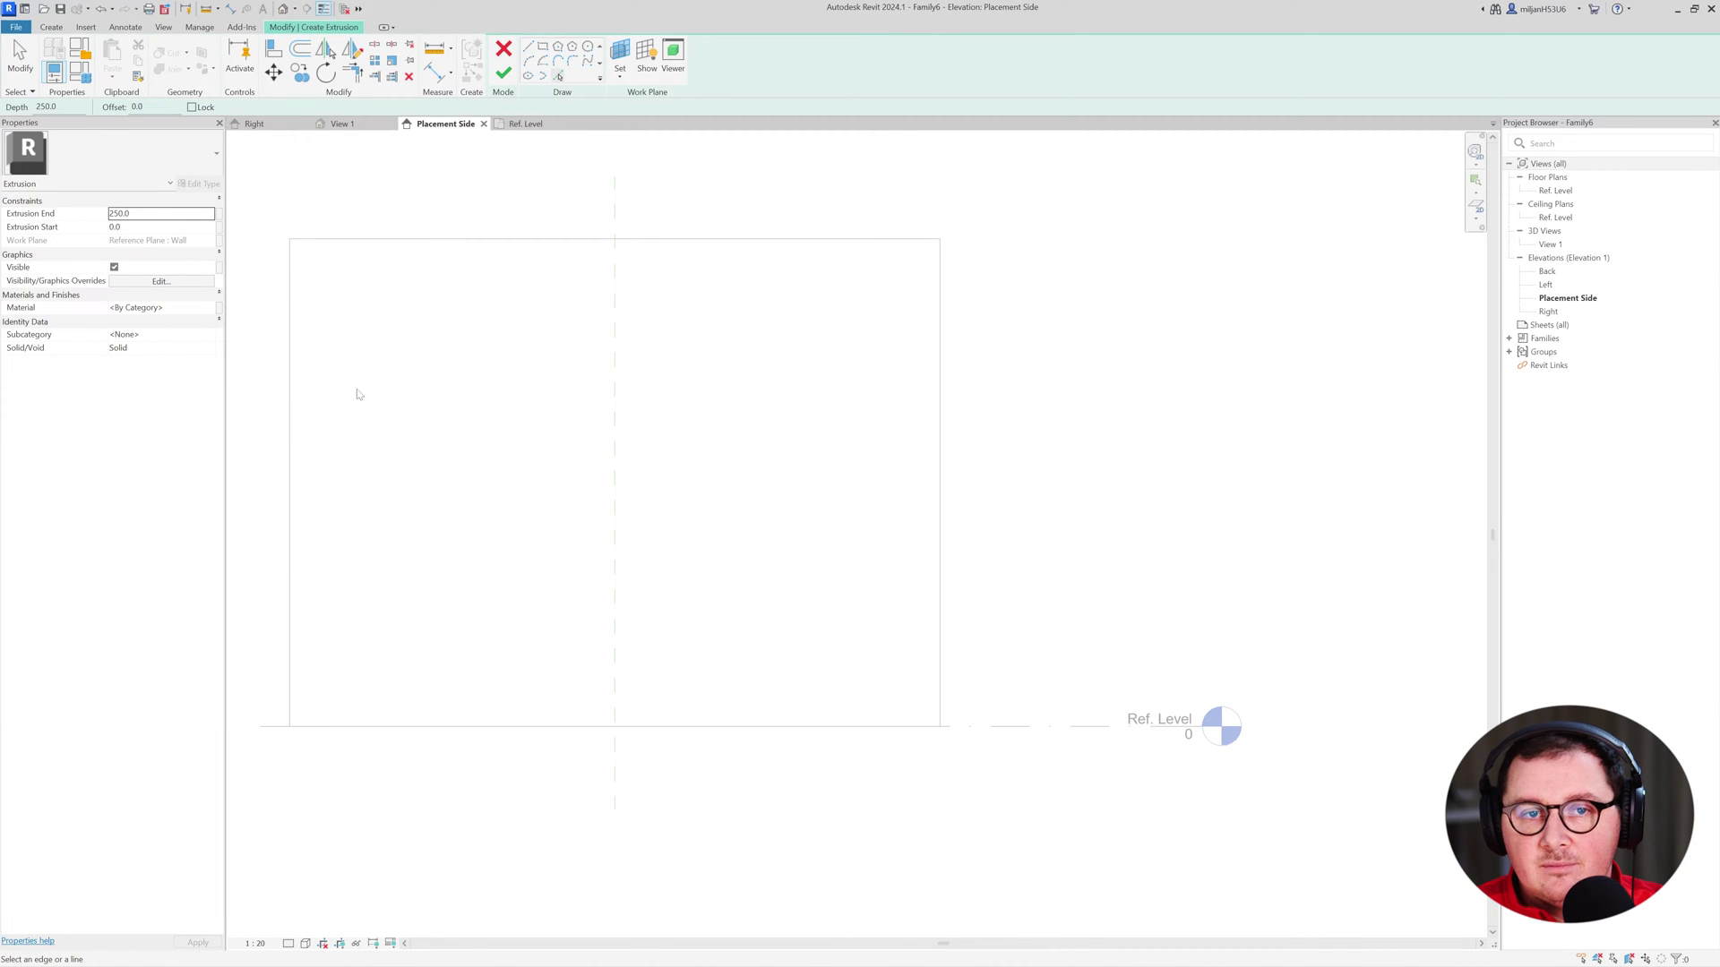
{"action": "type", "text": "100"}
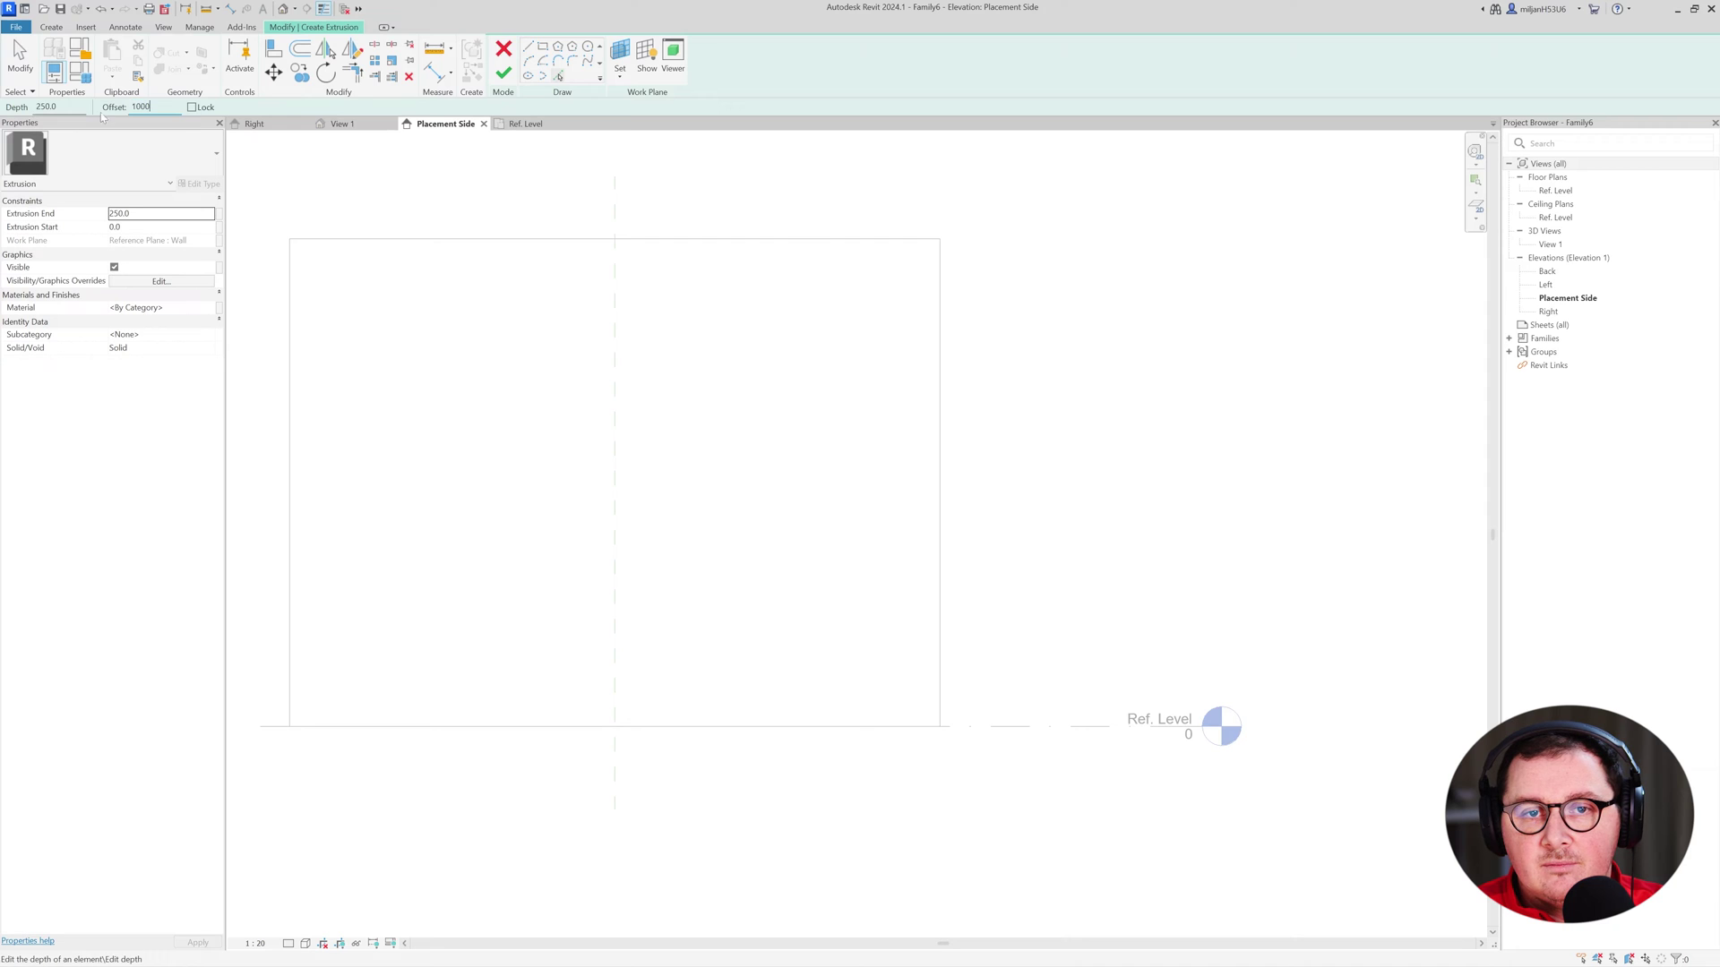
{"action": "left_click", "coordinate": [978, 724]}
Add sketch lines on the centre reference plane, 600 mm to its right, and 600 mm above the horizontal sketch line.
{"action": "double_click", "coordinate": [144, 107]}
{"action": "type", "text": "0"}
{"action": "left_click", "coordinate": [615, 445]}
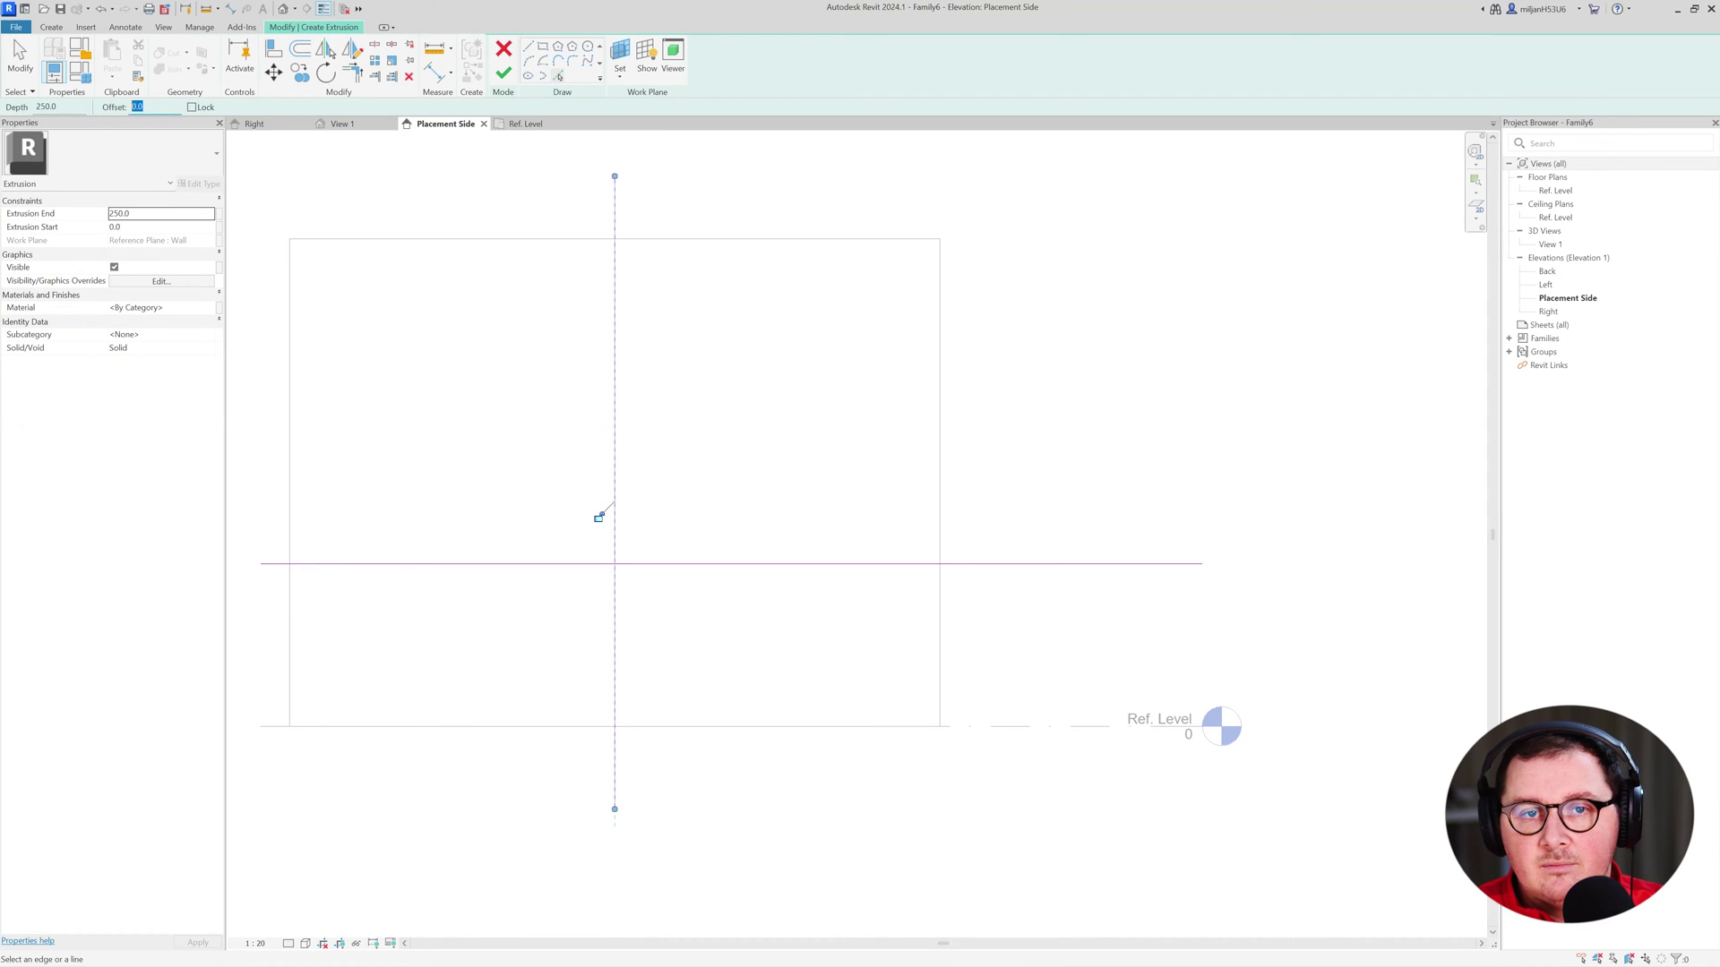
{"action": "left_click", "coordinate": [612, 515]}
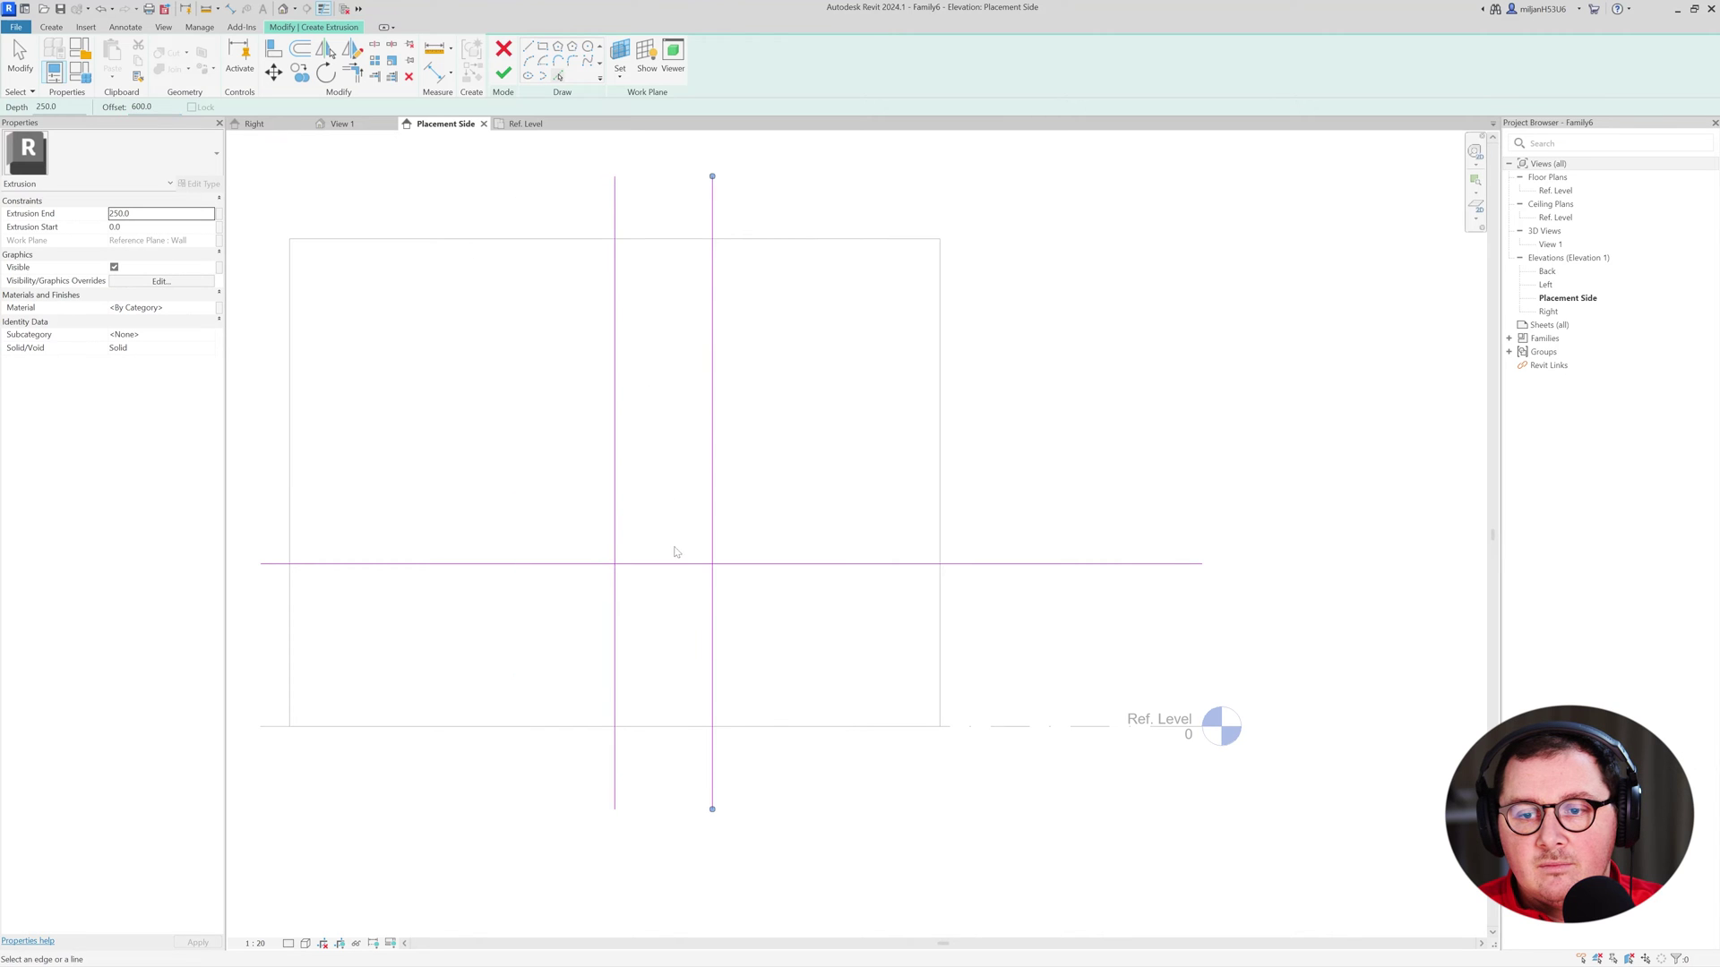
{"action": "left_click", "coordinate": [678, 564]}
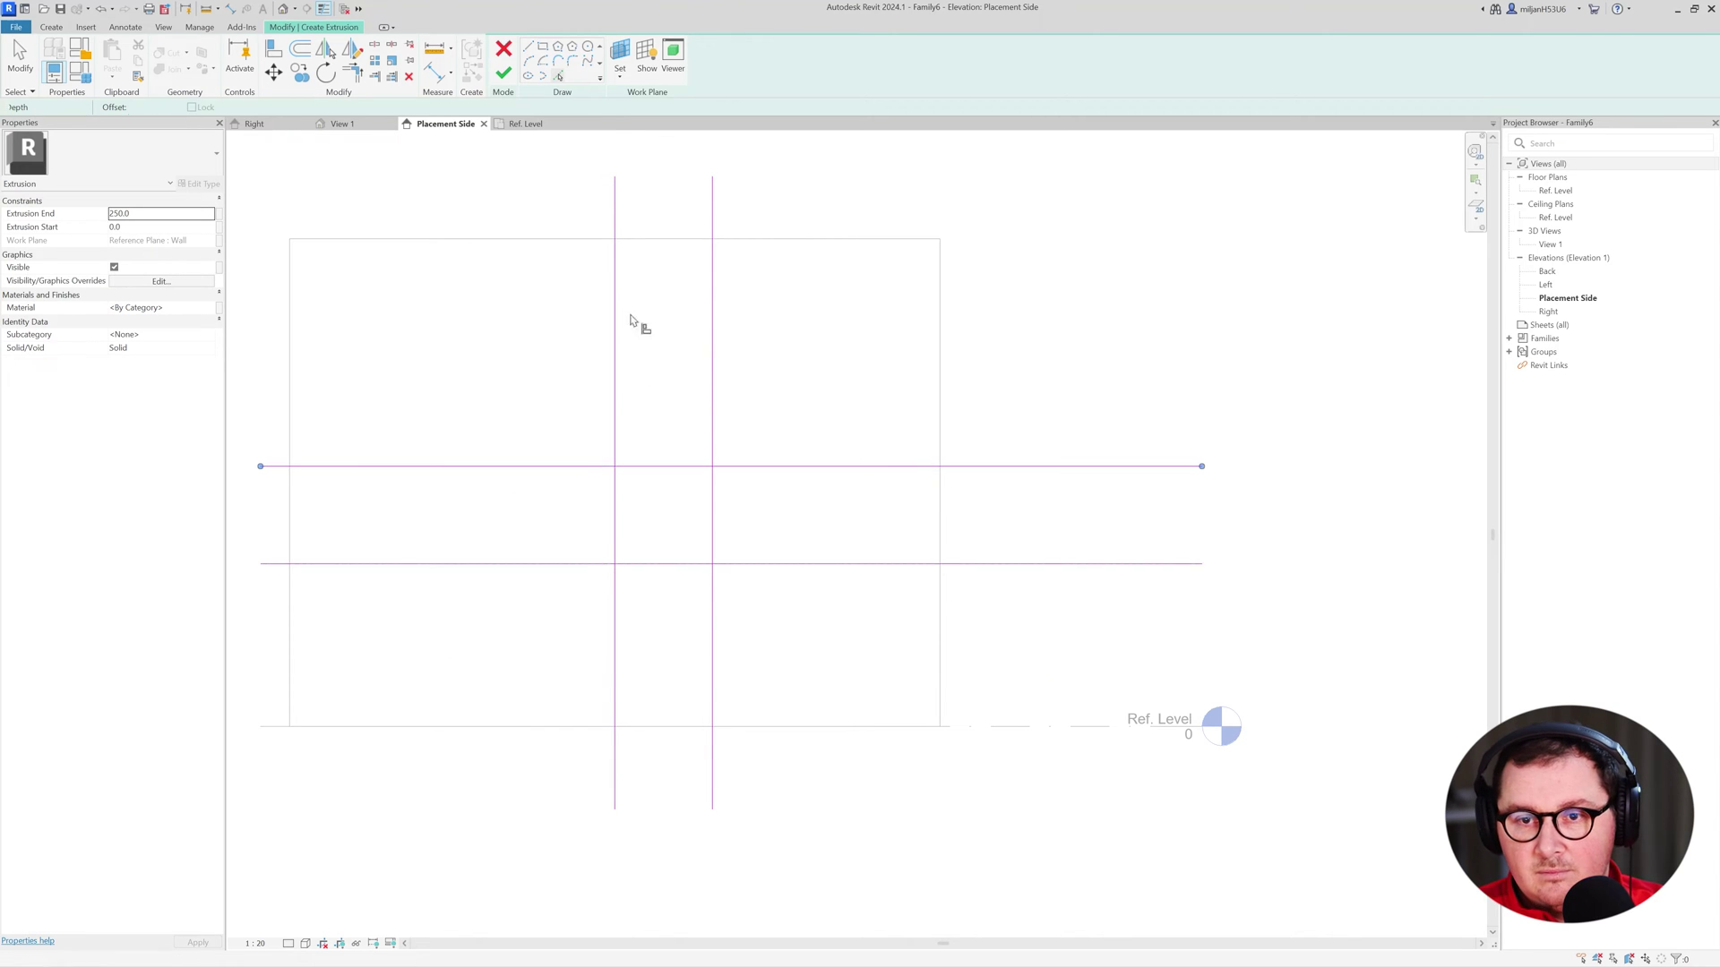
Align the left vertical sketch line with the Center (Left/Right) reference plane and lock the alignment.
{"action": "key", "text": "a"}
{"action": "key", "text": "l"}
{"action": "left_click", "coordinate": [618, 796]}
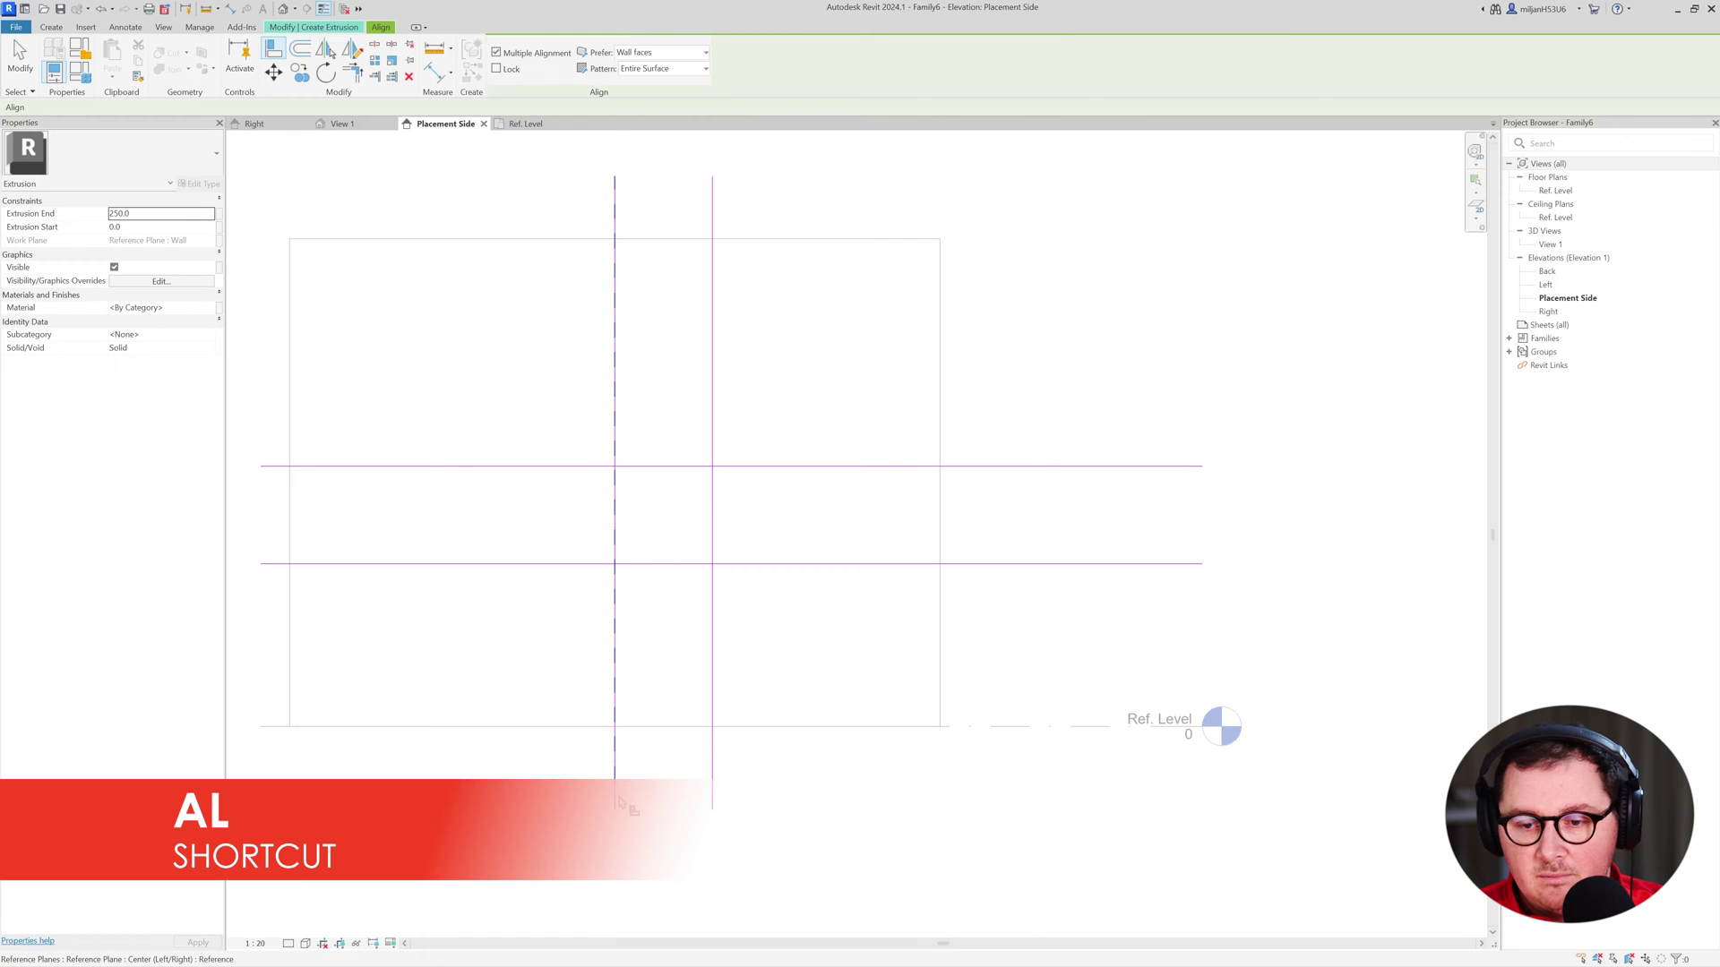
{"action": "left_click", "coordinate": [618, 795]}
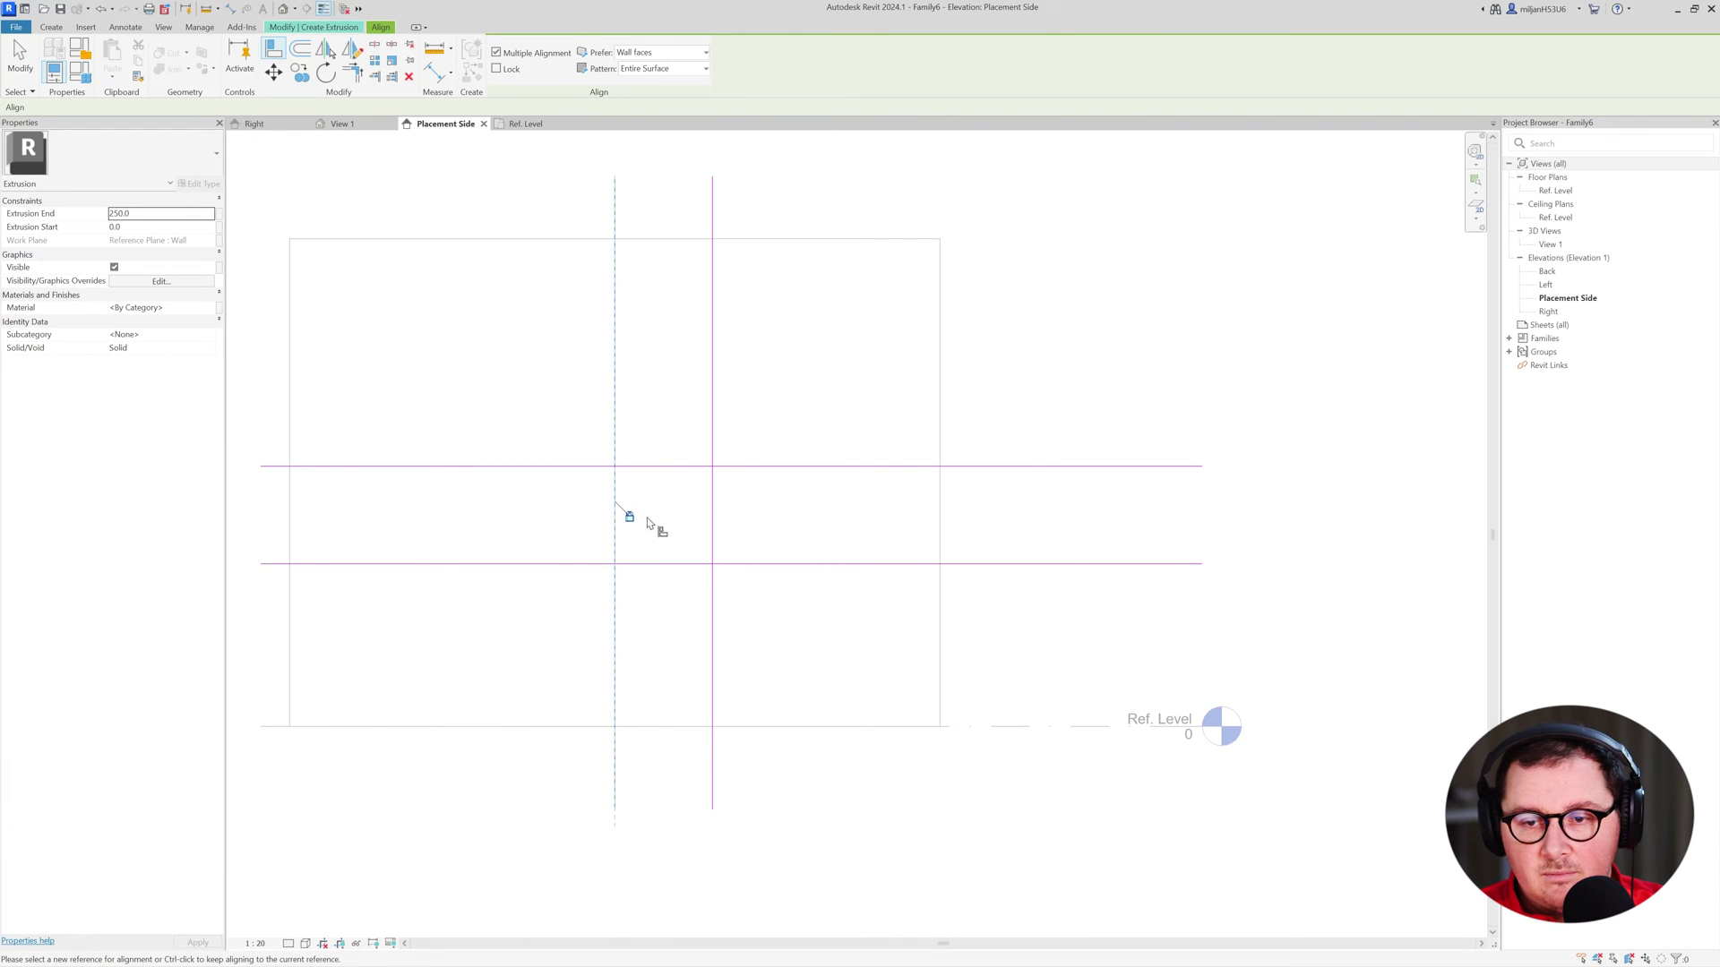
{"action": "key", "text": "Escape"}
{"action": "key", "text": "Escape"}
Trim the four sketch lines at their corners into a closed 600 mm square right of the centre plane.
{"action": "key", "text": "t"}
{"action": "key", "text": "r"}
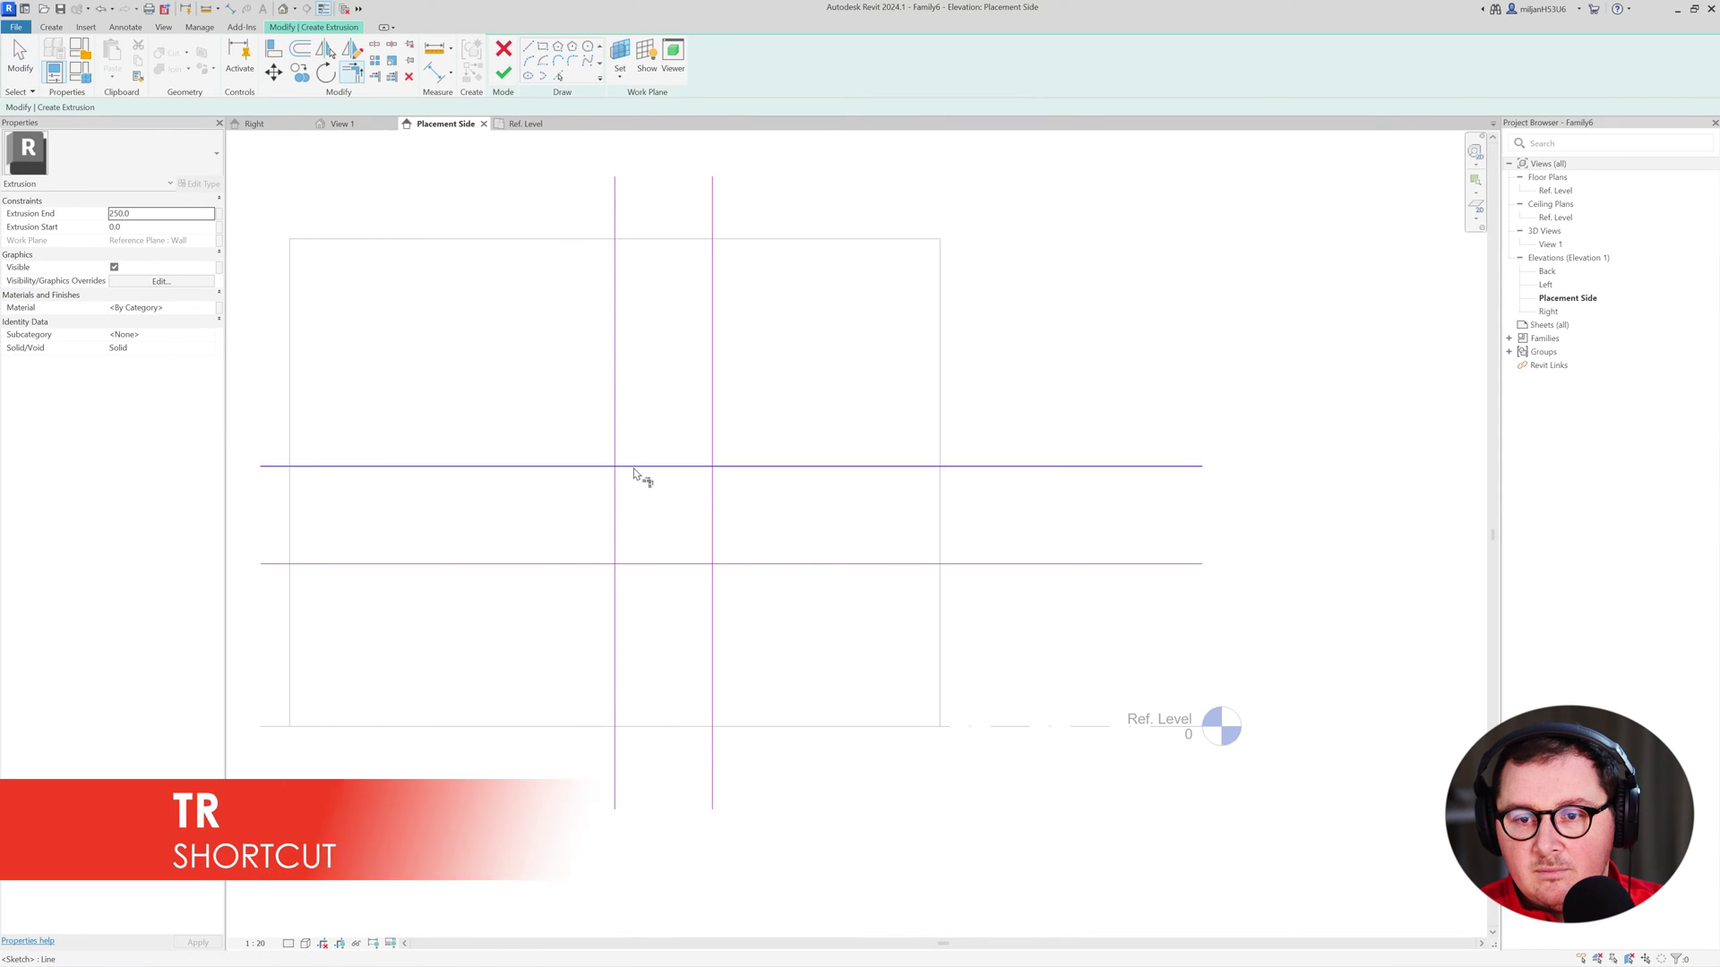
{"action": "left_click", "coordinate": [635, 468]}
{"action": "left_click", "coordinate": [616, 488]}
{"action": "left_click", "coordinate": [615, 512]}
{"action": "left_click", "coordinate": [641, 564]}
{"action": "left_click", "coordinate": [668, 564]}
{"action": "left_click", "coordinate": [667, 564]}
{"action": "left_click", "coordinate": [714, 537]}
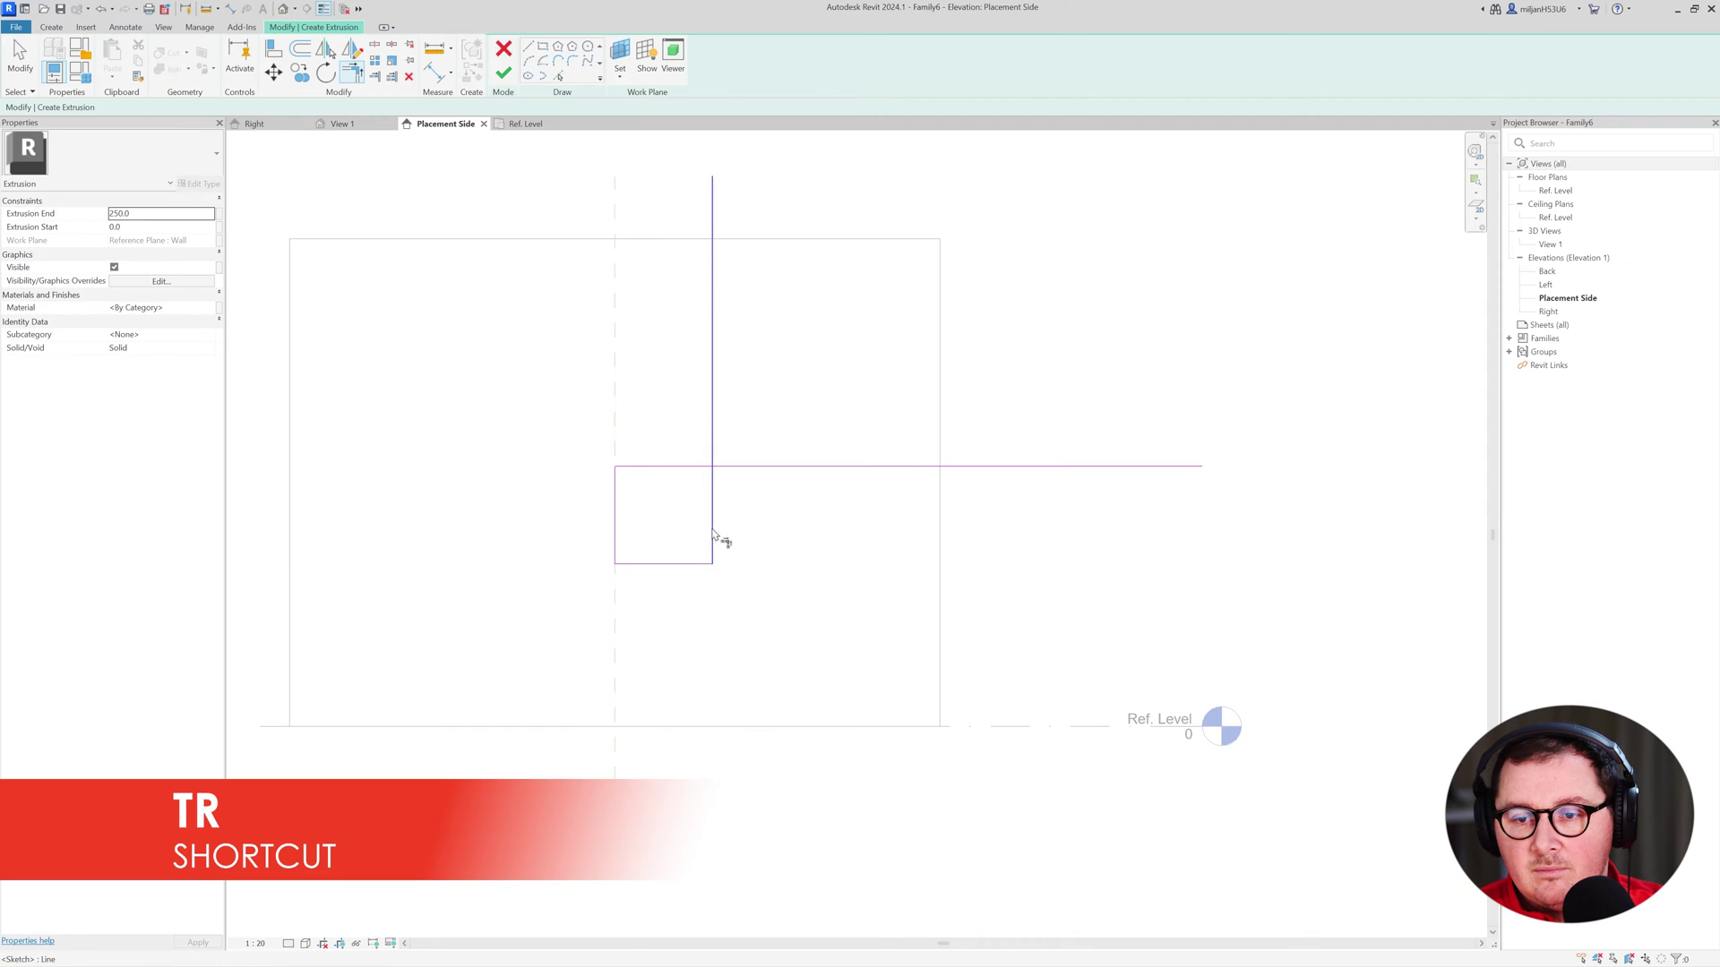
{"action": "left_click", "coordinate": [712, 506]}
{"action": "left_click", "coordinate": [686, 466]}
{"action": "key", "text": "Escape"}
{"action": "key", "text": "Escape"}
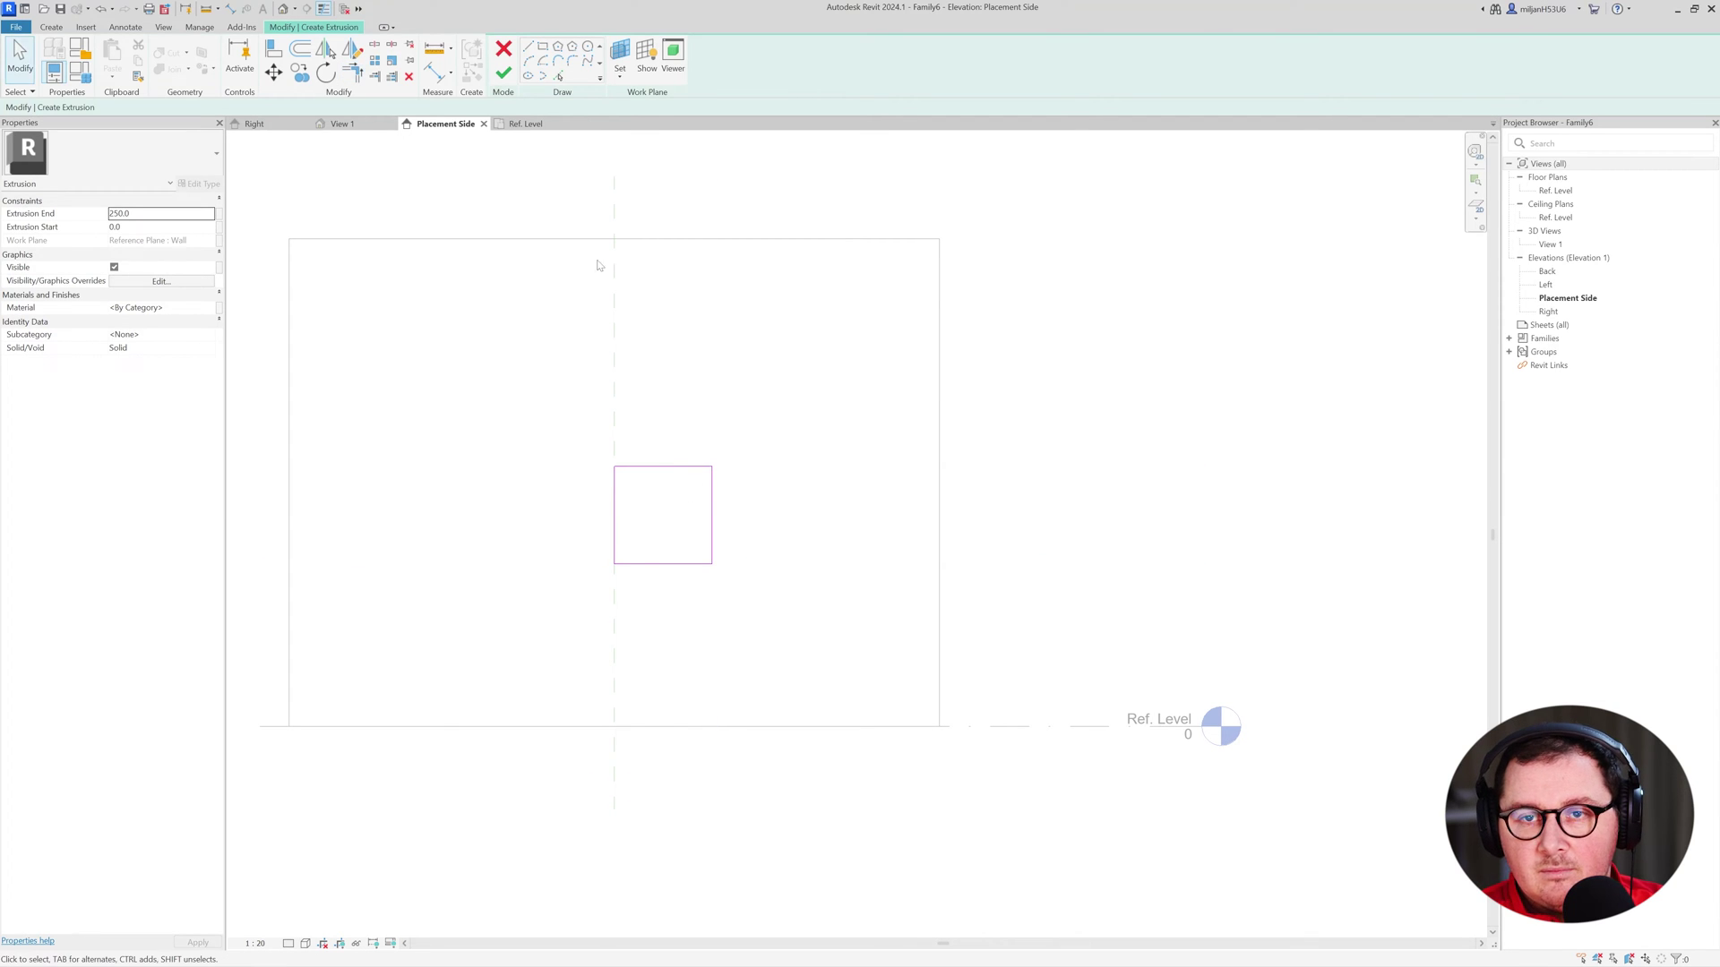
Set the extrusion's work plane to Reference Plane : Back and finish the sketch in the Ref. Level plan.
{"action": "left_click", "coordinate": [619, 76]}
{"action": "left_click", "coordinate": [492, 274]}
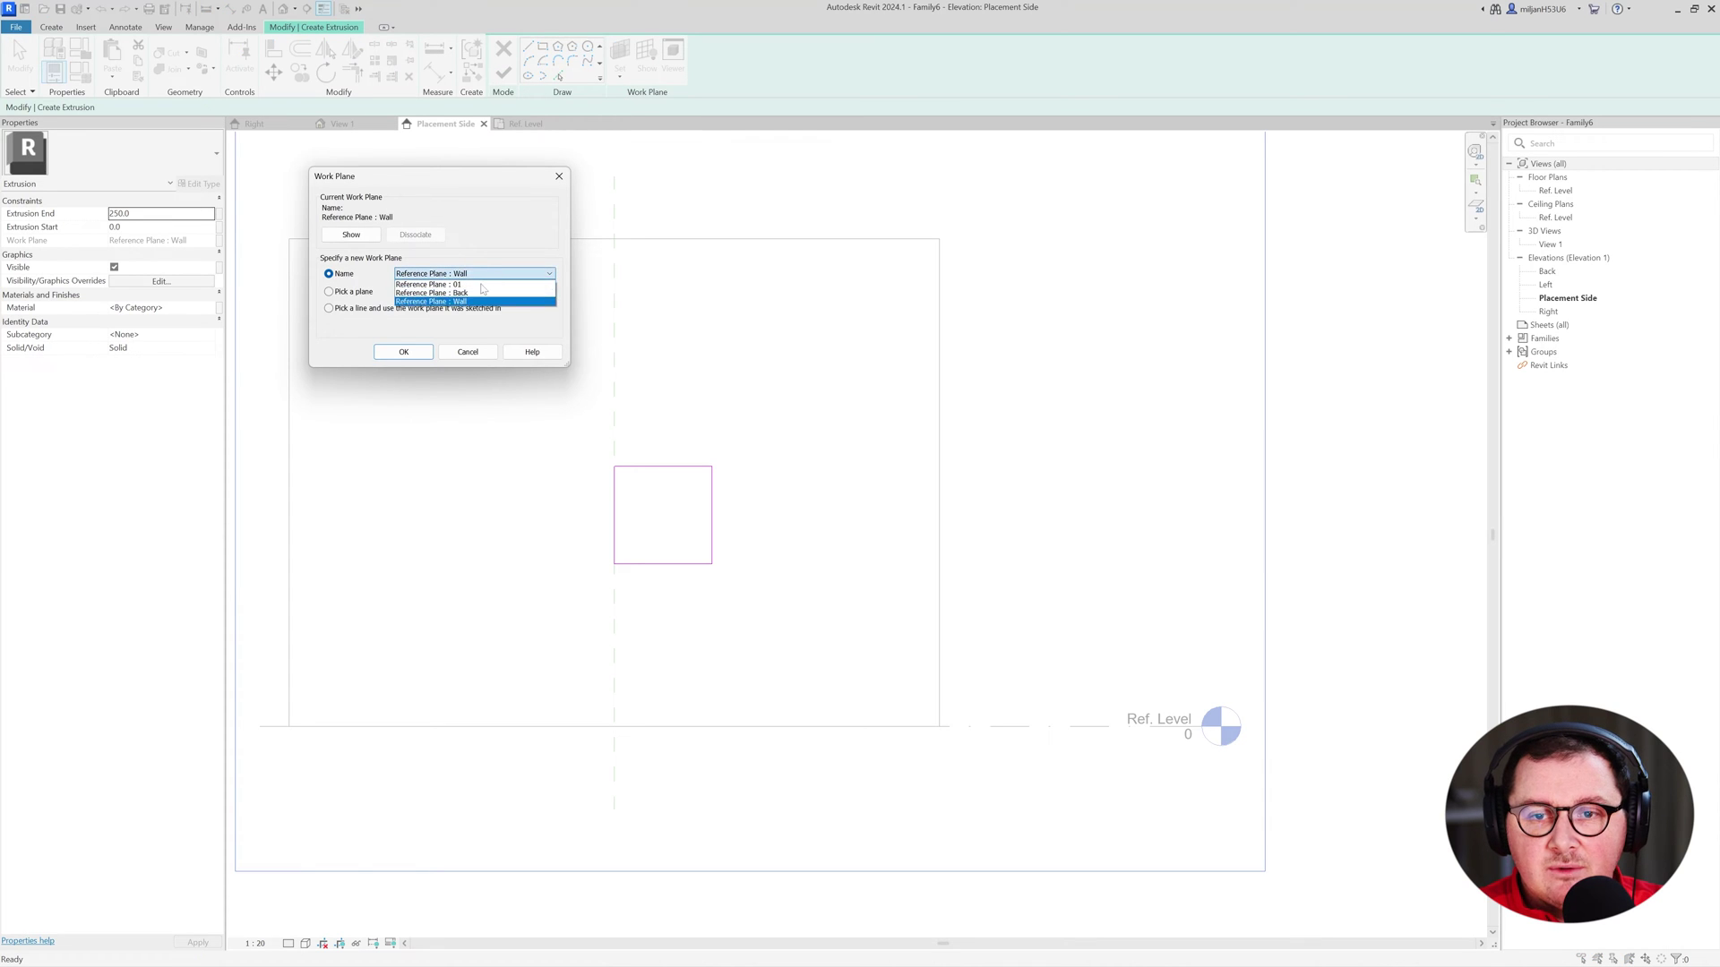
{"action": "left_click", "coordinate": [481, 293]}
{"action": "left_click", "coordinate": [403, 352]}
{"action": "left_click", "coordinate": [526, 124]}
{"action": "left_click", "coordinate": [503, 73]}
Stretch the extrusion's end to reference plane 01, for a depth of -25 mm, and lock it there.
{"action": "scroll", "coordinate": [714, 703], "scroll_direction": "up", "scroll_amount": 5}
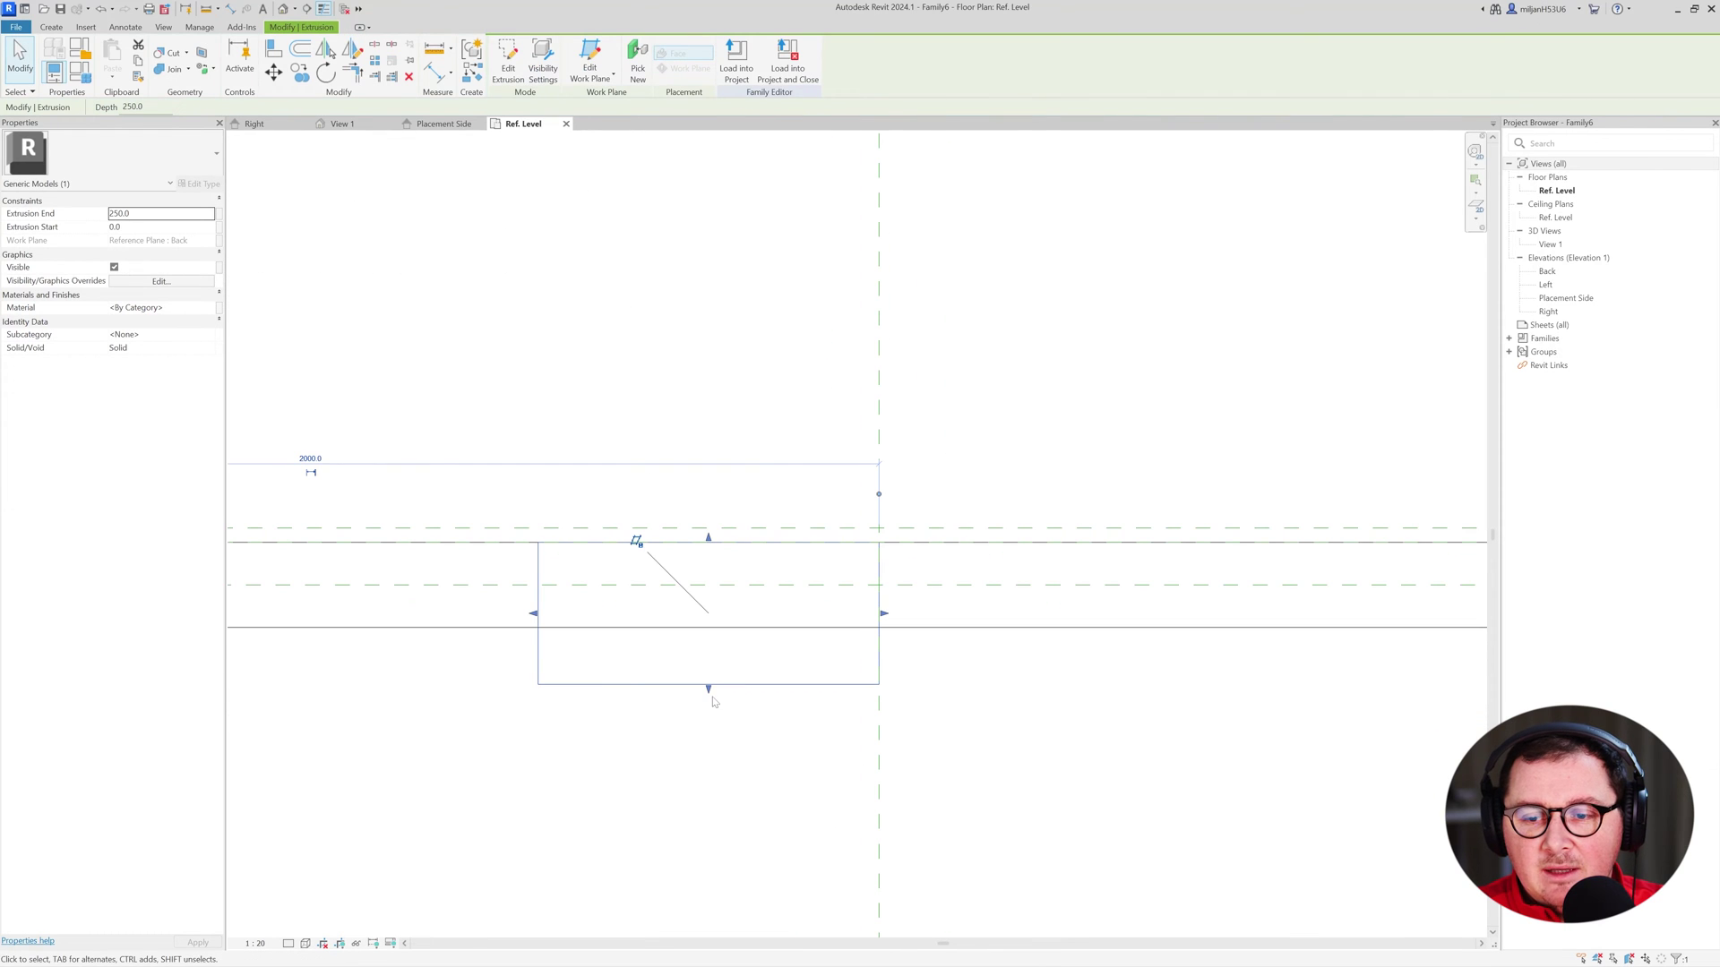
{"action": "left_click_drag", "start_coordinate": [710, 697], "coordinate": [722, 532]}
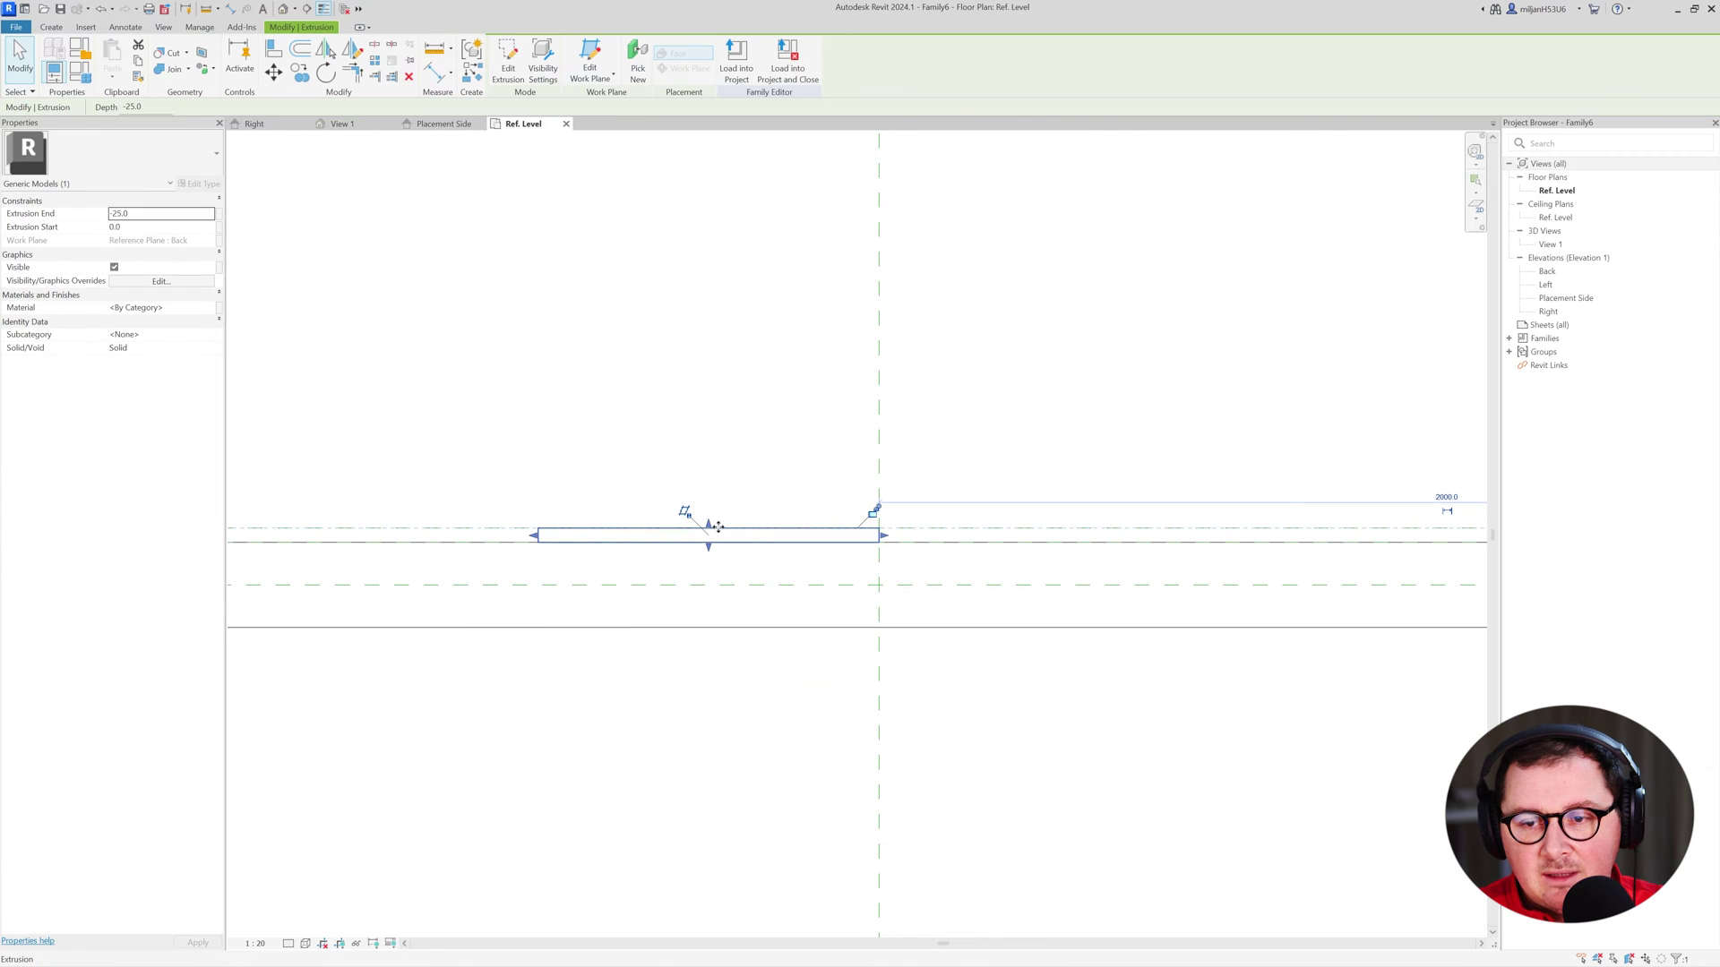
{"action": "left_click", "coordinate": [874, 516]}
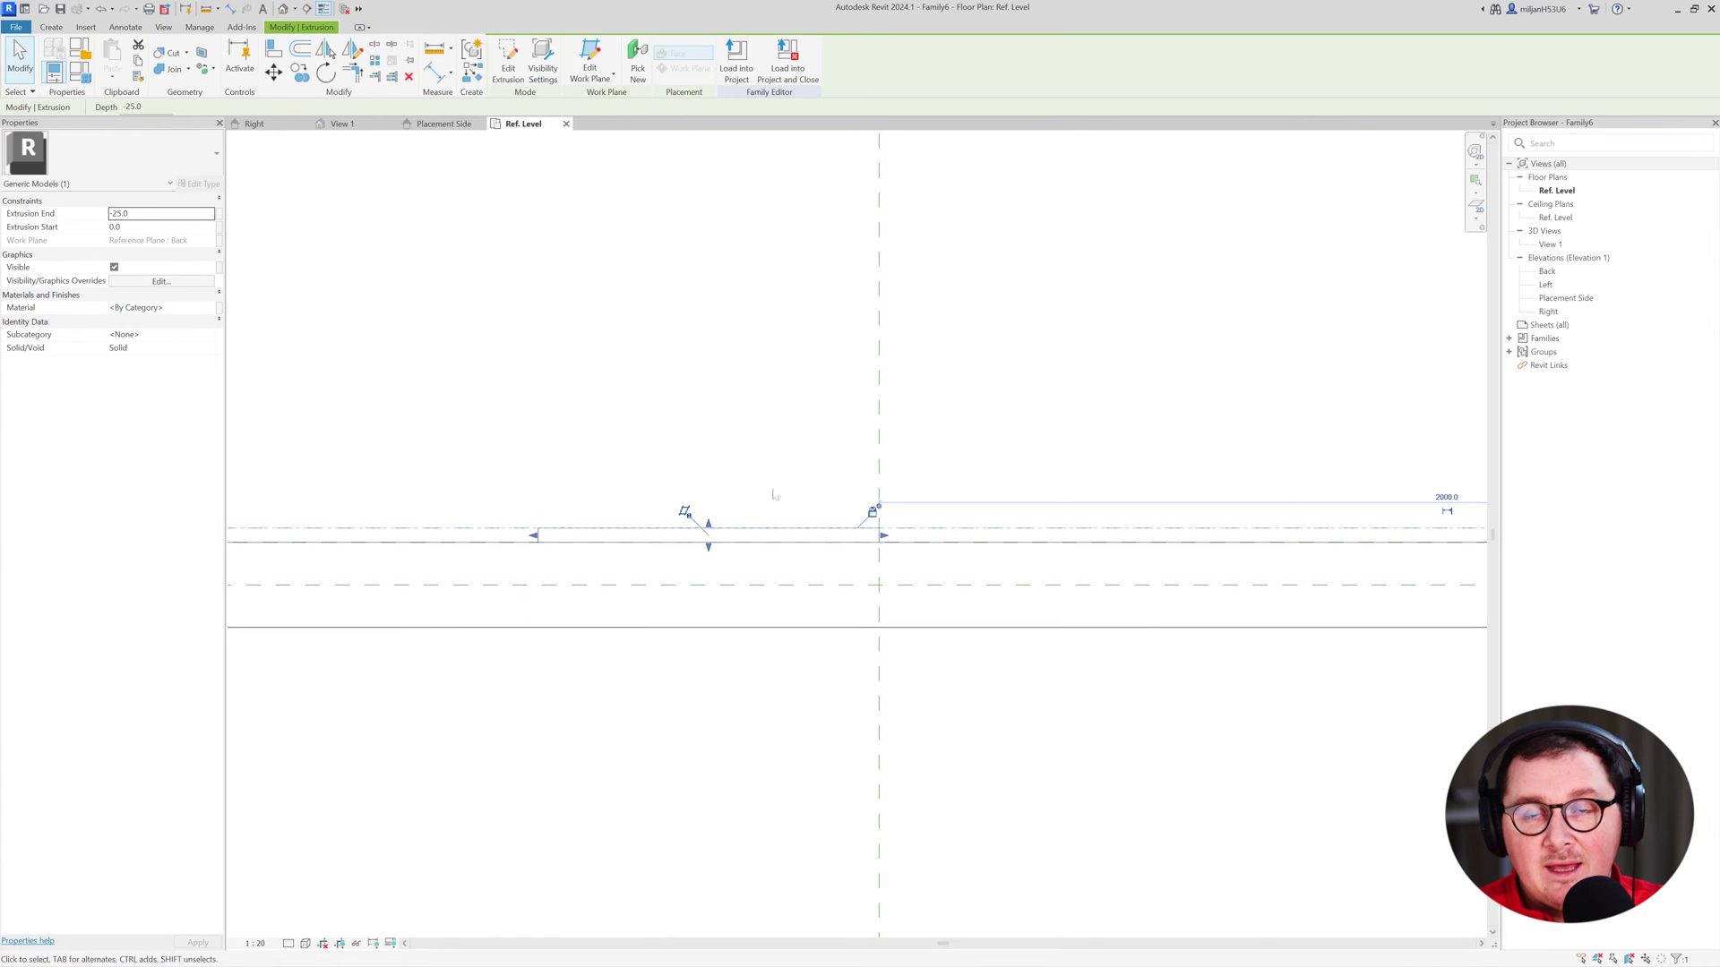
{"action": "left_click", "coordinate": [633, 405]}
Start a second extrusion in the Placement Side elevation, picking the square's top and right edges, locked, and the centre reference plane.
{"action": "left_click", "coordinate": [443, 124]}
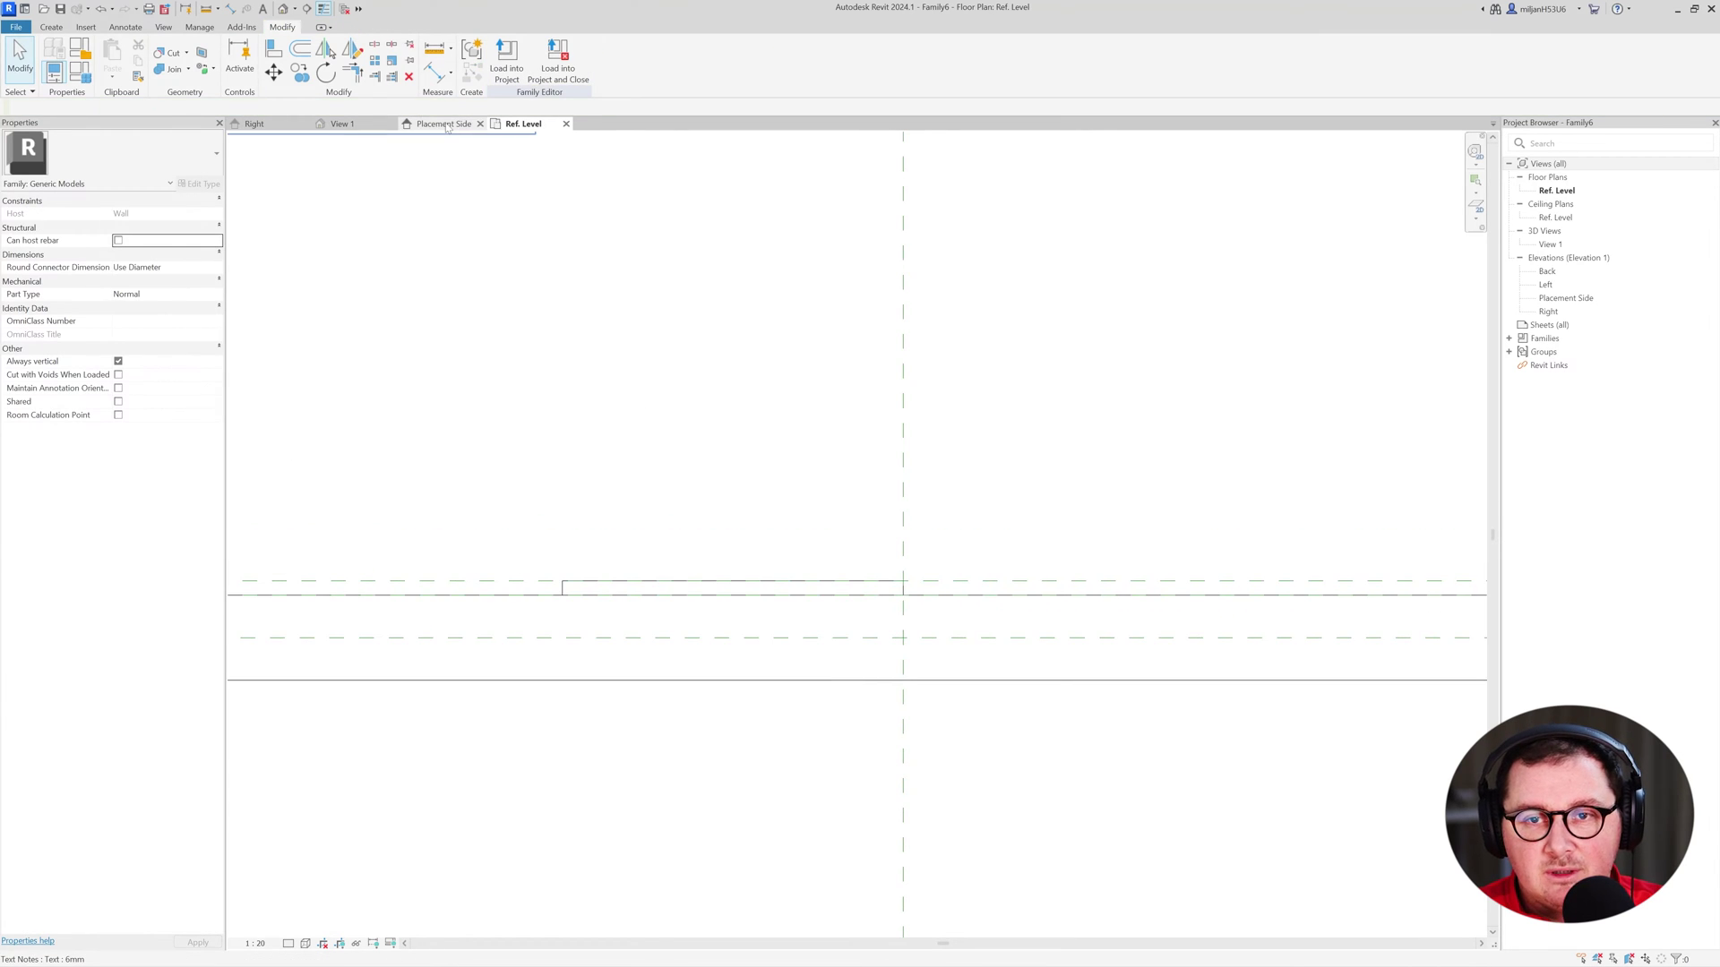
{"action": "scroll", "coordinate": [587, 453], "scroll_direction": "down", "scroll_amount": 1}
{"action": "scroll", "coordinate": [642, 449], "scroll_direction": "up", "scroll_amount": 2}
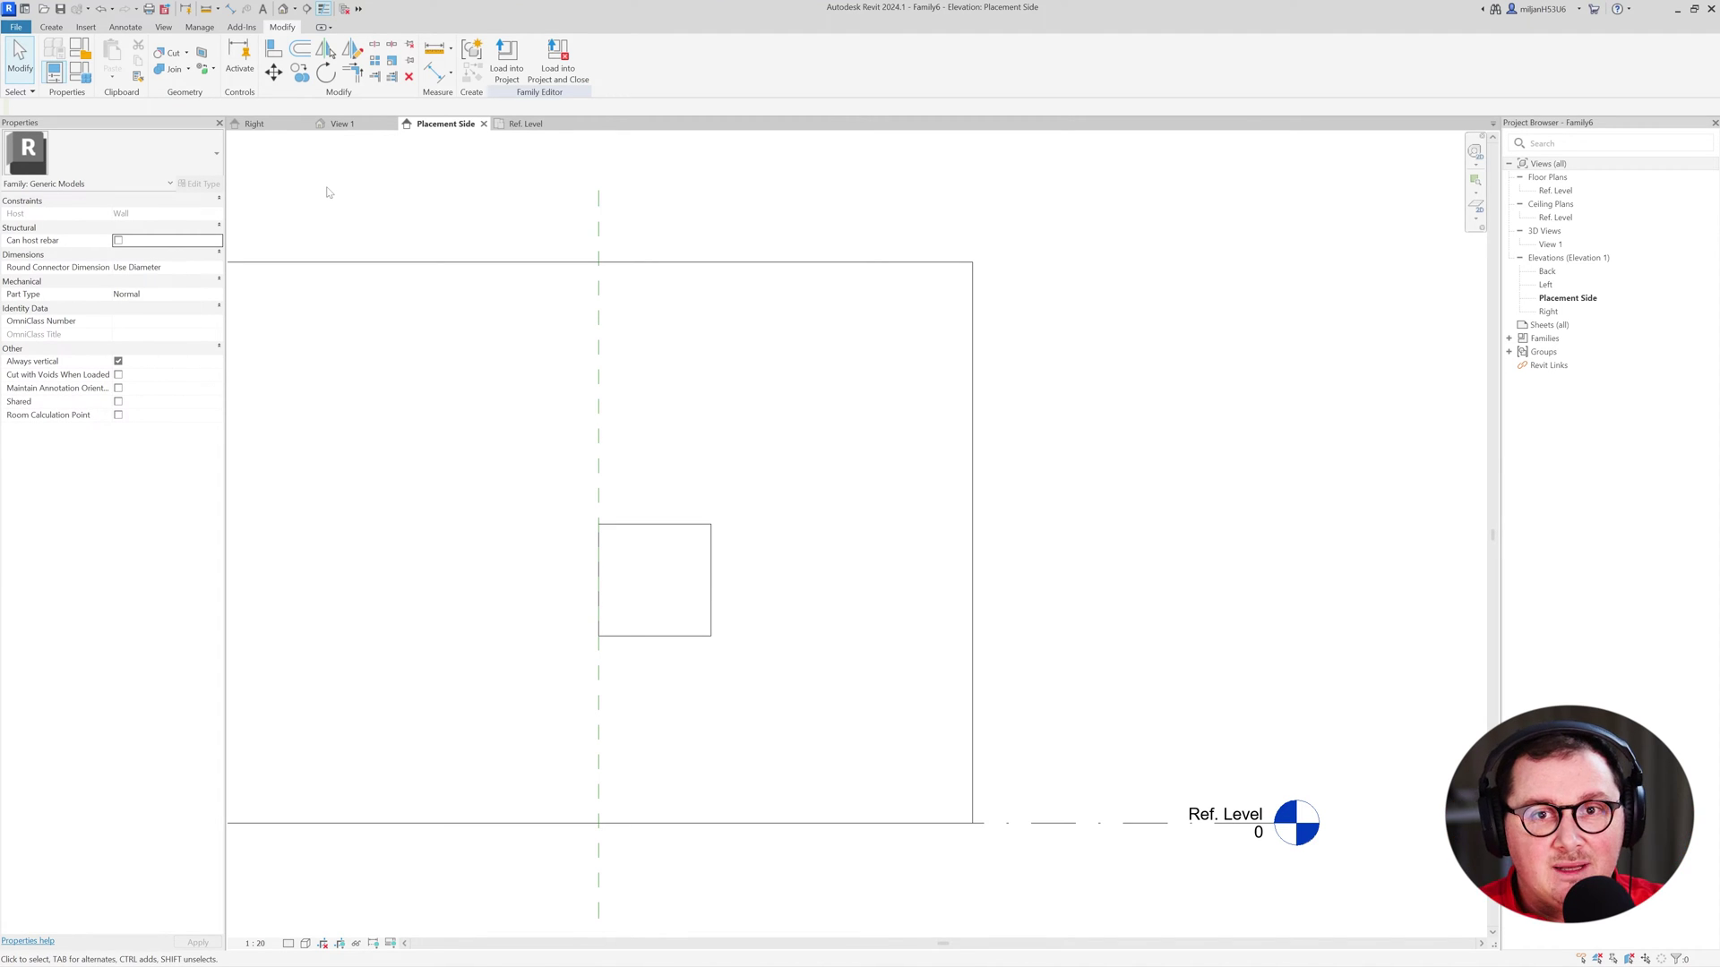
{"action": "left_click", "coordinate": [51, 27]}
{"action": "left_click", "coordinate": [116, 56]}
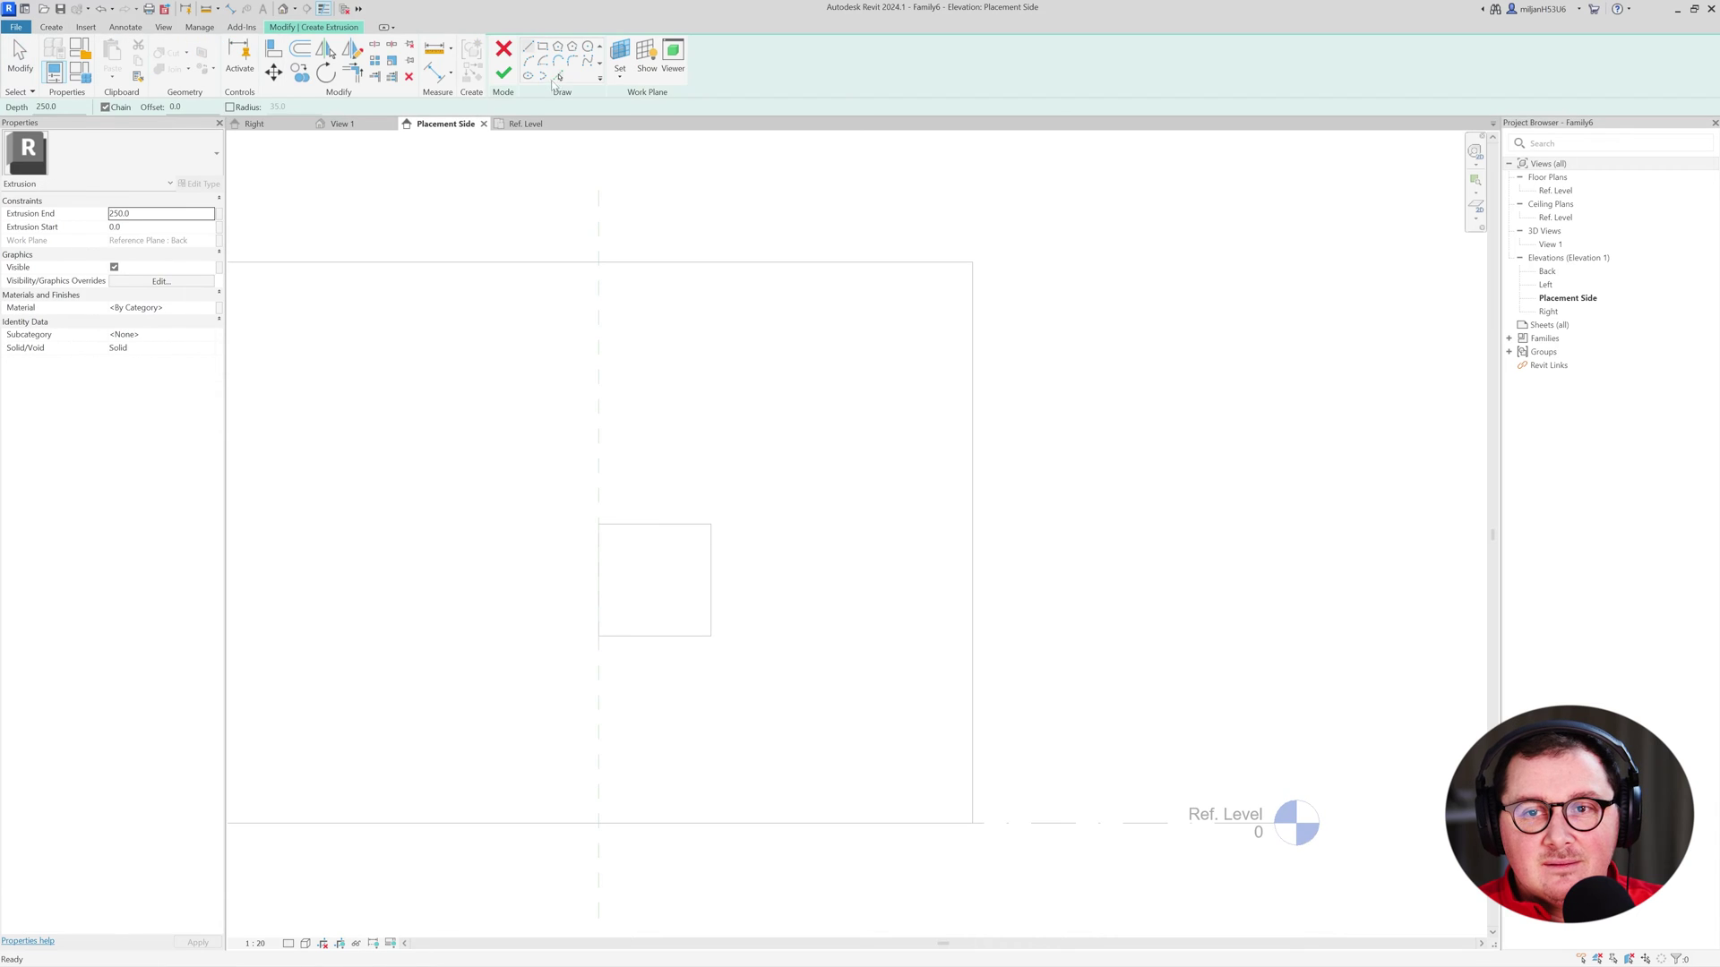
{"action": "left_click", "coordinate": [638, 524]}
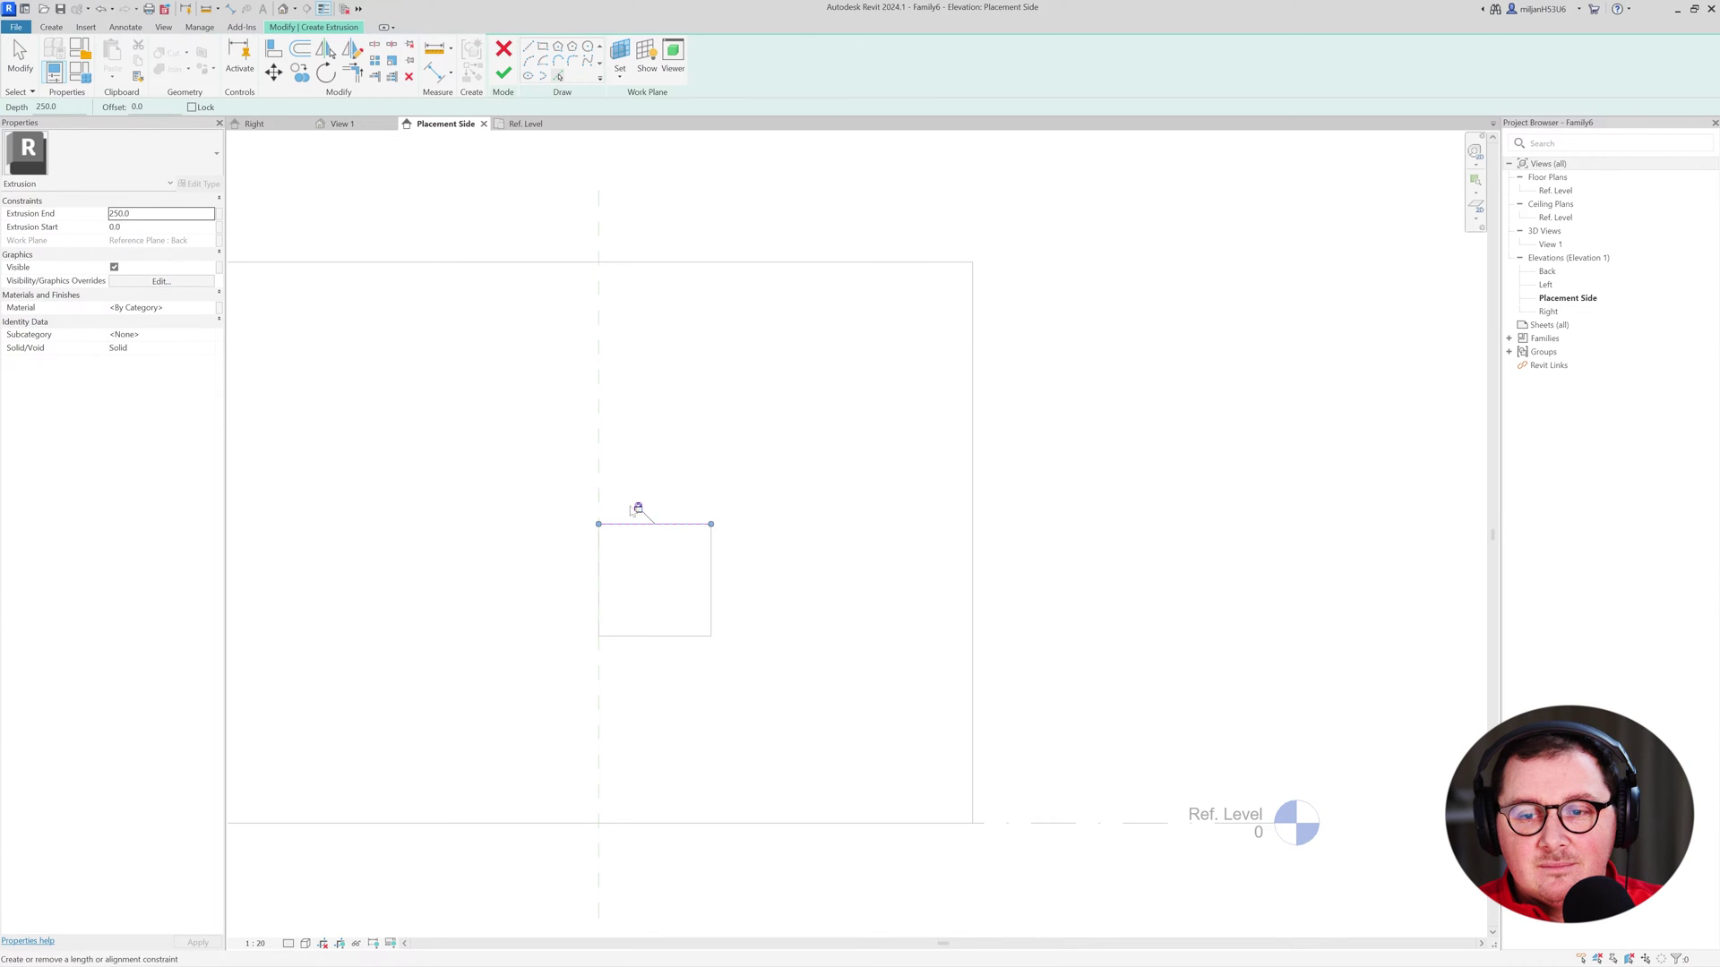
{"action": "left_click", "coordinate": [583, 580]}
{"action": "left_click", "coordinate": [710, 597]}
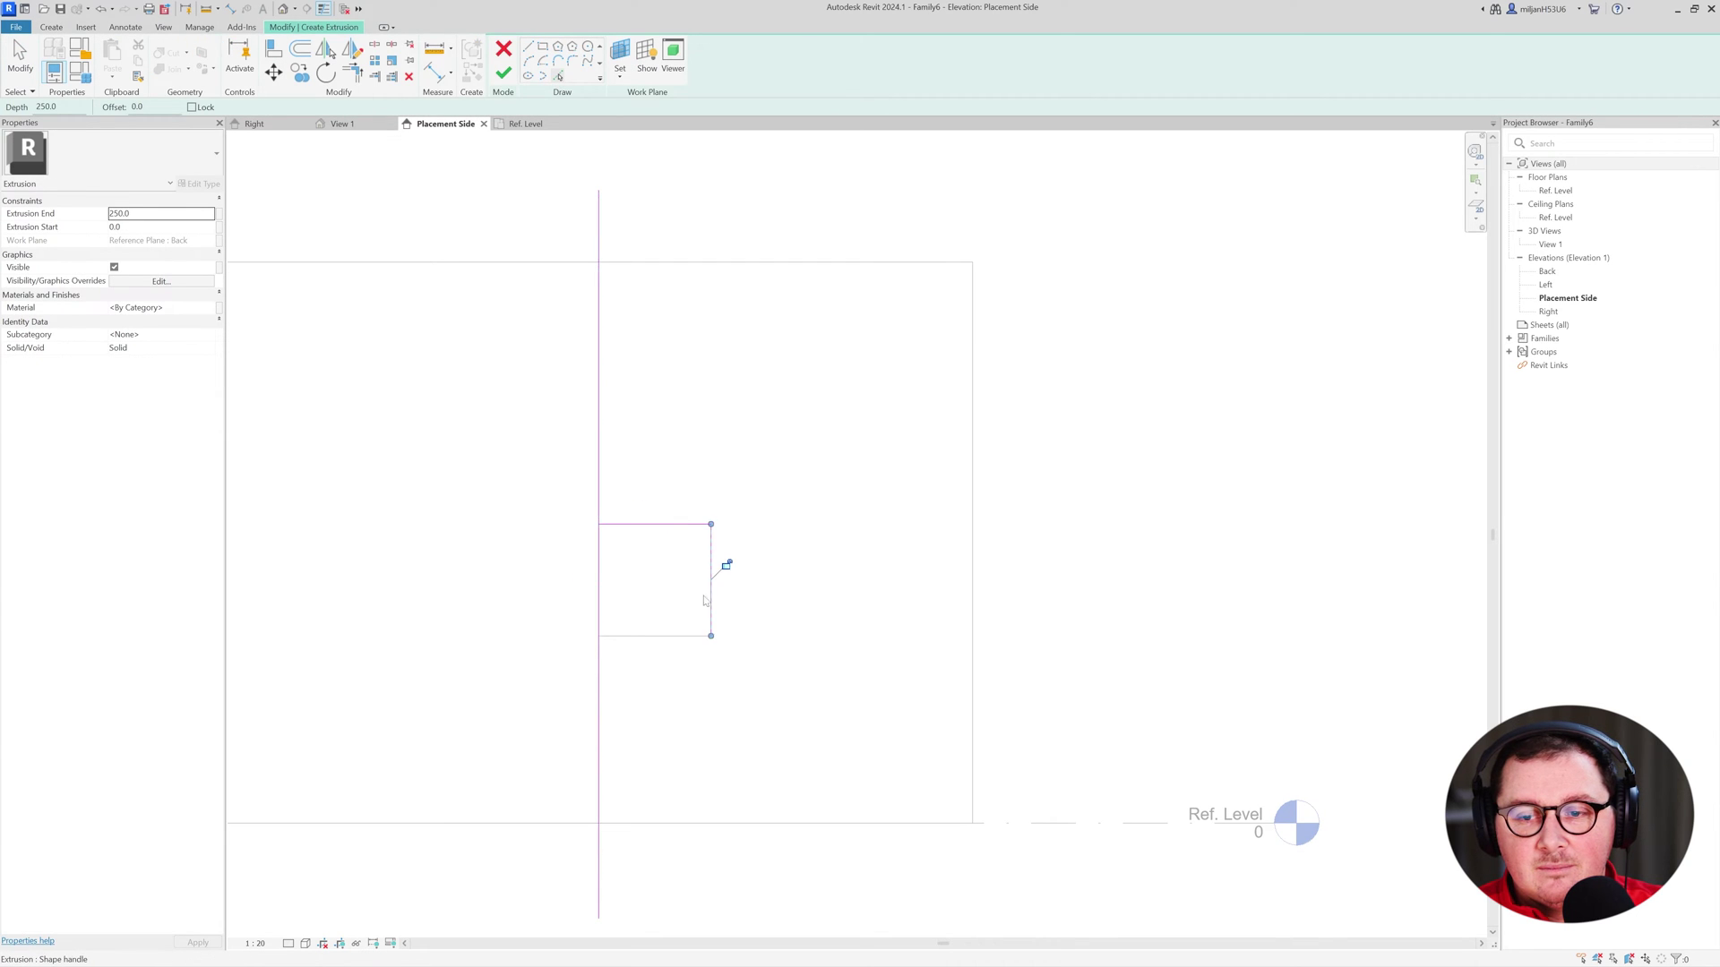
{"action": "left_click", "coordinate": [727, 564]}
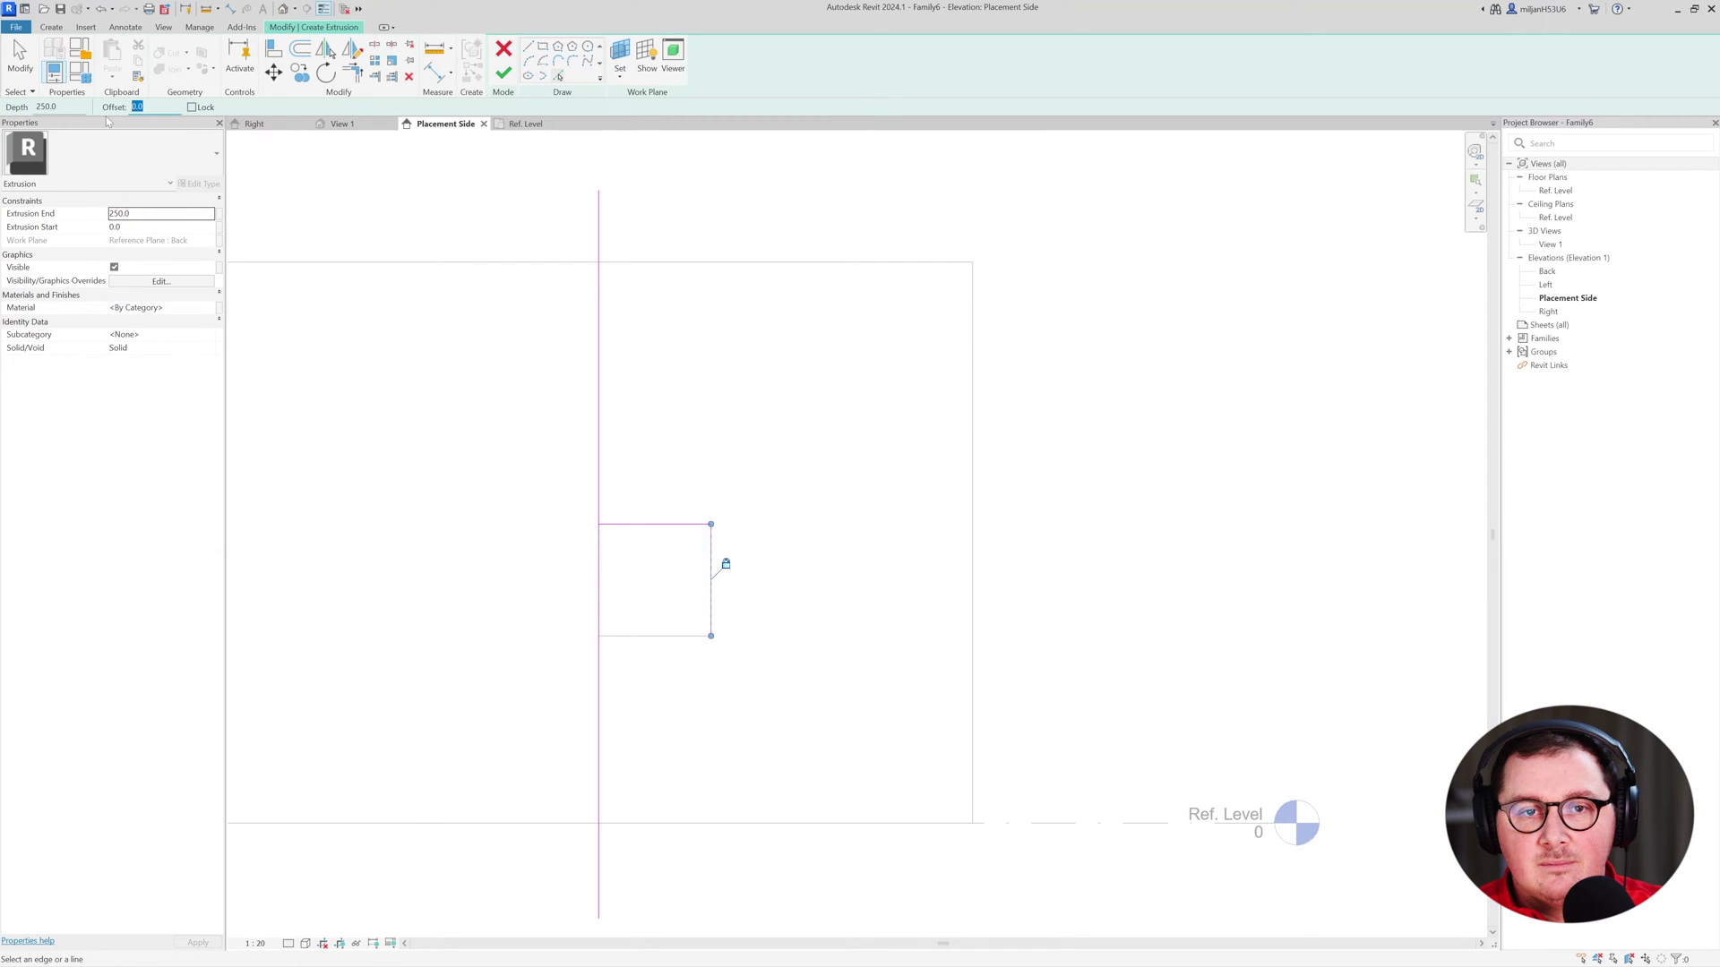
Add a sketch line offset 600 mm above the existing square's top edge.
{"action": "type", "text": "600"}
{"action": "left_click", "coordinate": [637, 485]}
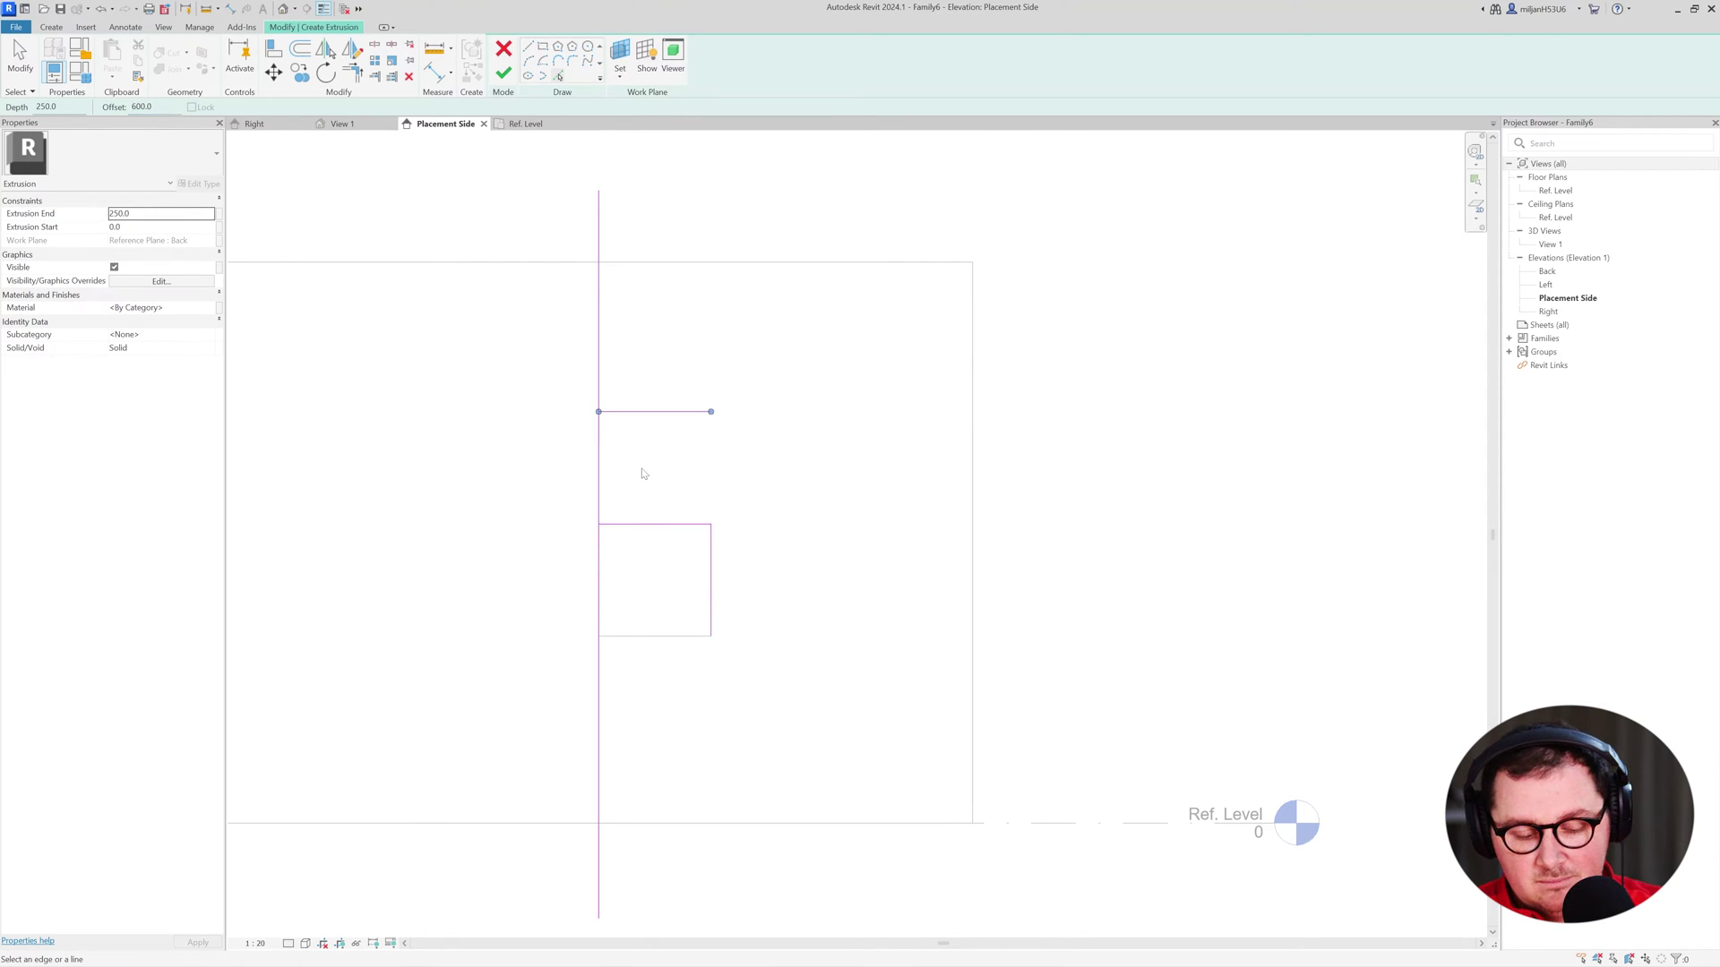
Trim the sketch lines into a closed square directly above the existing panel and finish the extrusion on its current work plane.
{"action": "key", "text": "t"}
{"action": "key", "text": "r"}
{"action": "left_click", "coordinate": [618, 525]}
{"action": "left_click", "coordinate": [599, 511]}
{"action": "left_click", "coordinate": [714, 566]}
{"action": "left_click", "coordinate": [699, 413]}
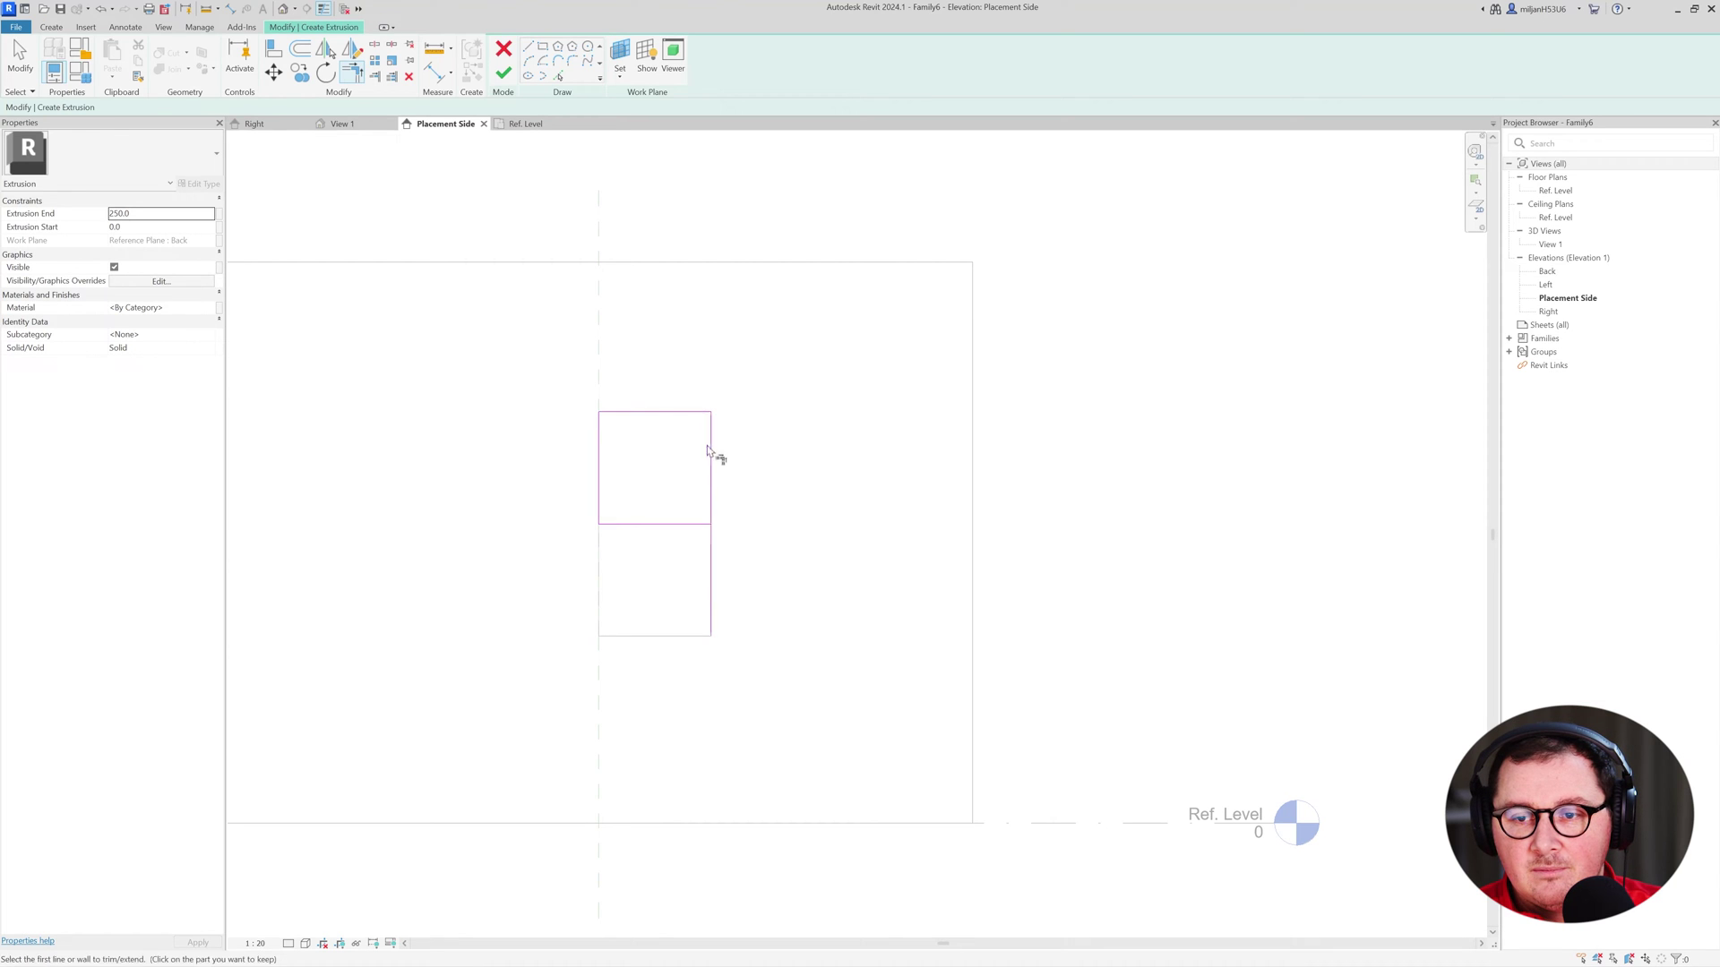
{"action": "left_click", "coordinate": [694, 525]}
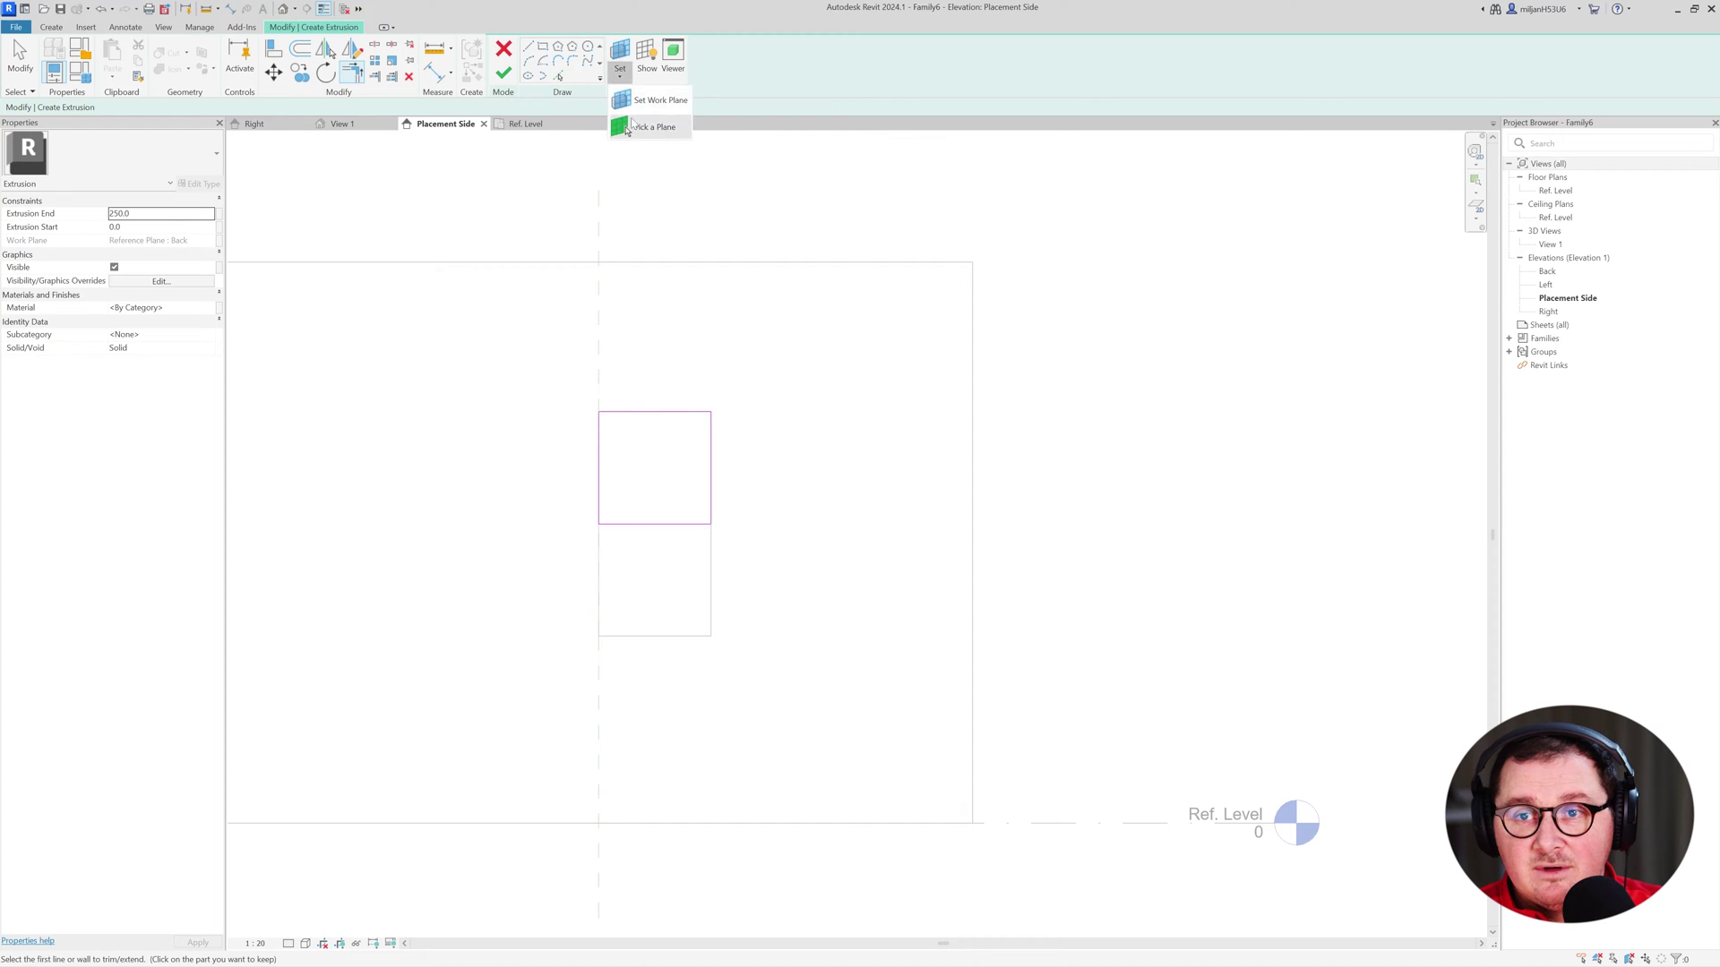
{"action": "left_click", "coordinate": [620, 55]}
{"action": "left_click", "coordinate": [471, 352]}
{"action": "left_click", "coordinate": [503, 72]}
In the Right elevation, stretch the upper extrusion's end to the offset reference plane, for a depth of -25 mm, and lock it.
{"action": "left_click", "coordinate": [249, 125]}
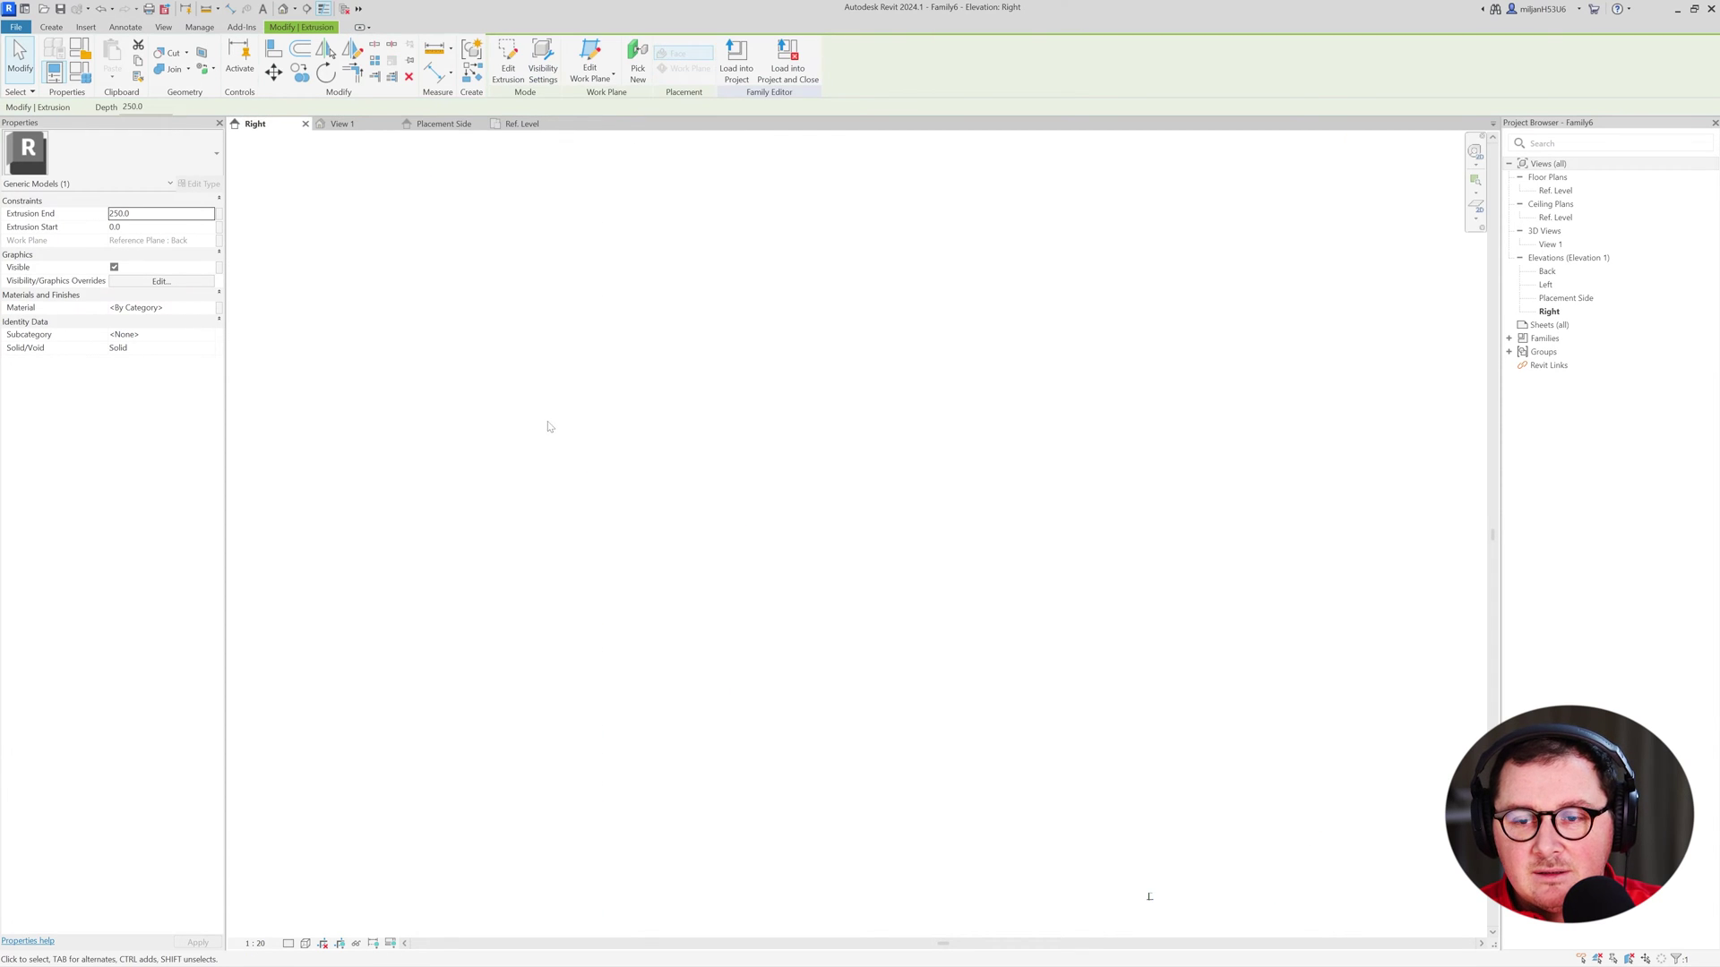
{"action": "left_click", "coordinate": [527, 474]}
{"action": "middle_click", "coordinate": [526, 475]}
{"action": "middle_click", "coordinate": [526, 474]}
{"action": "scroll", "coordinate": [815, 492], "scroll_direction": "up", "scroll_amount": 4}
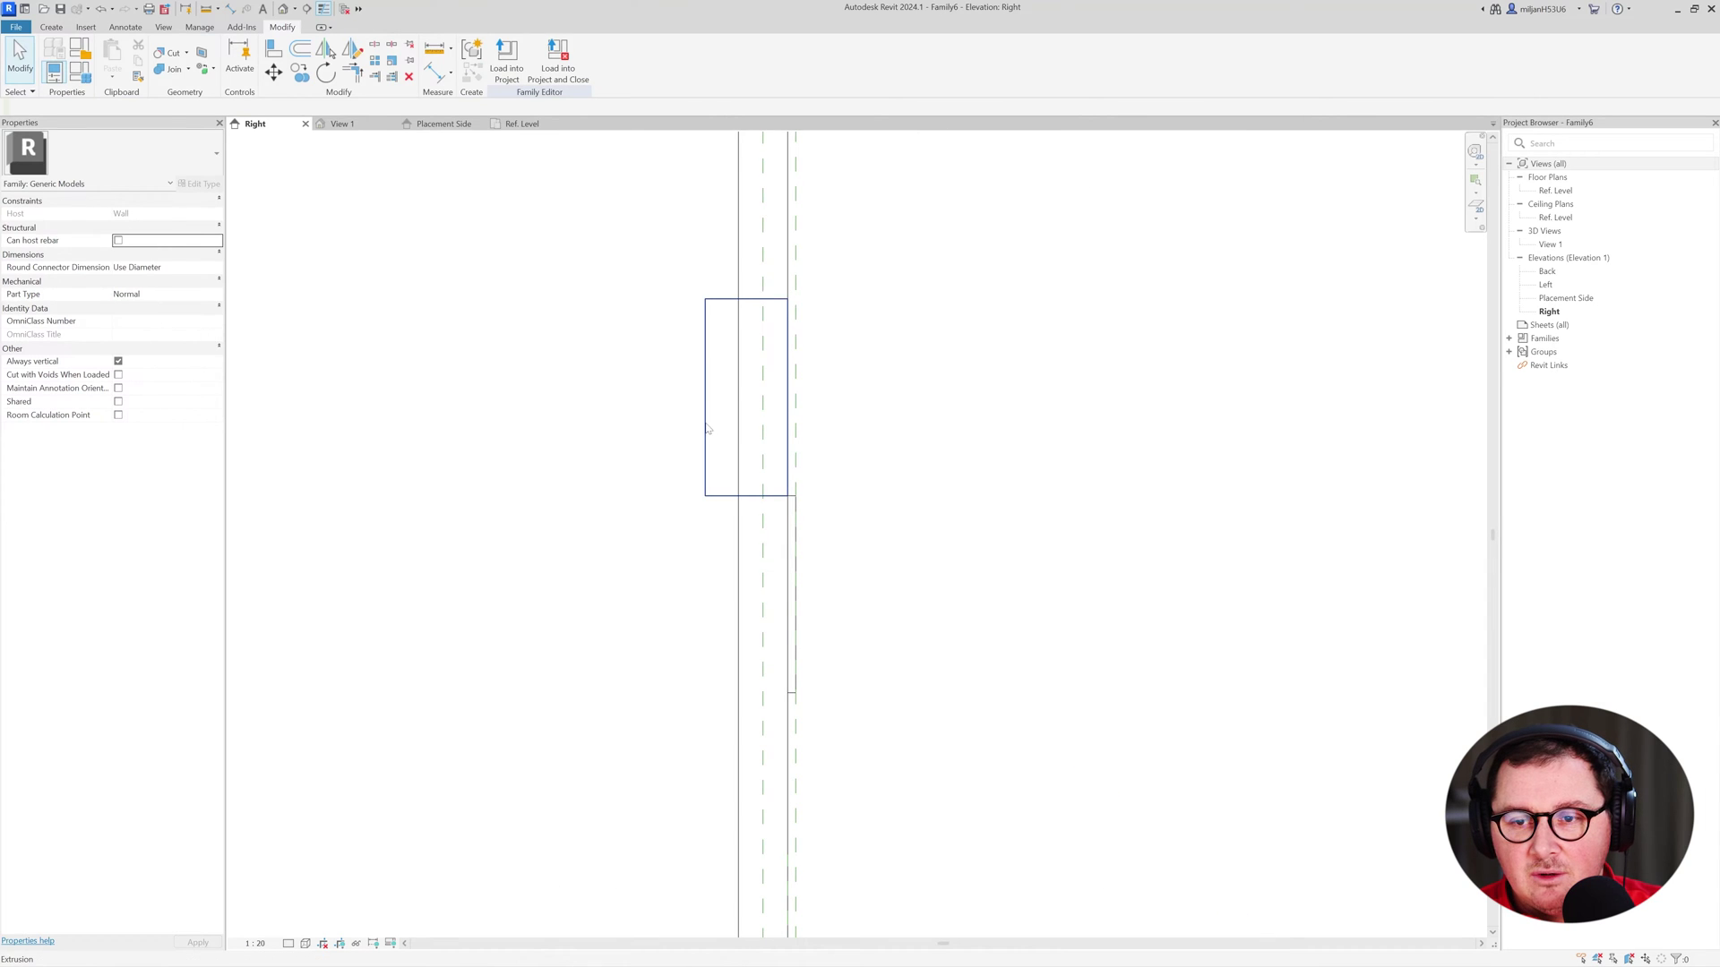
{"action": "left_click", "coordinate": [708, 428]}
{"action": "scroll", "coordinate": [722, 359], "scroll_direction": "up", "scroll_amount": 2}
{"action": "left_click_drag", "start_coordinate": [722, 353], "coordinate": [851, 434]}
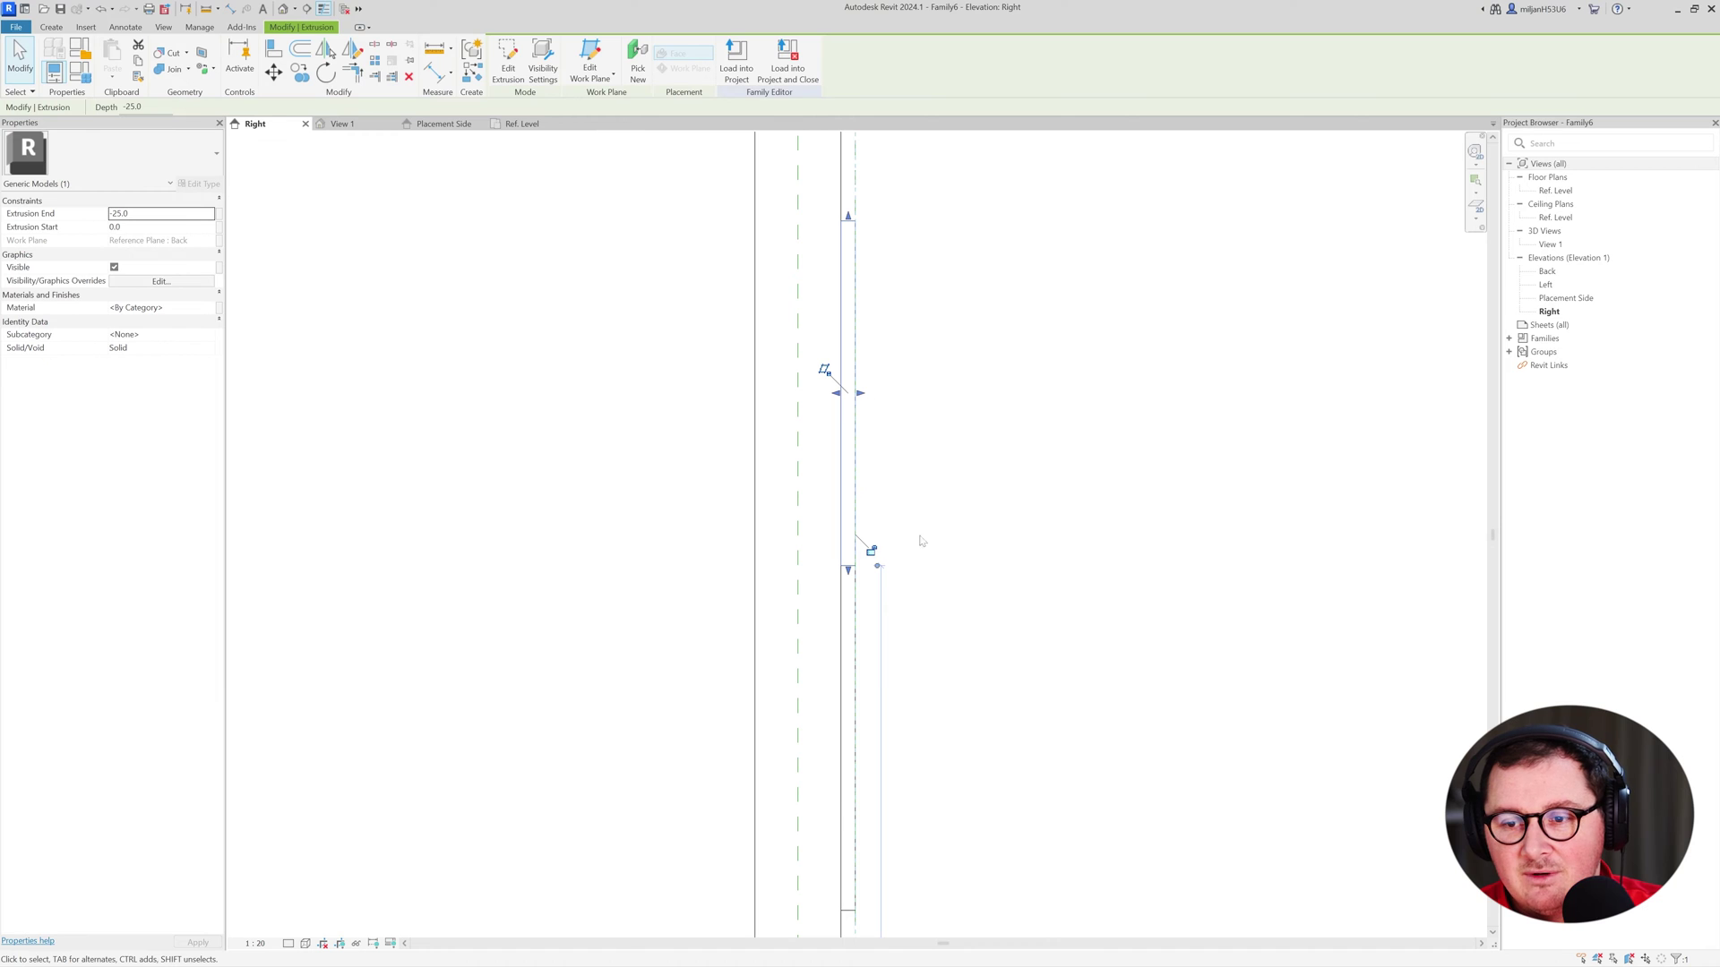
{"action": "left_click", "coordinate": [872, 551]}
{"action": "left_click", "coordinate": [979, 507]}
{"action": "scroll", "coordinate": [426, 241], "scroll_direction": "down", "scroll_amount": 1}
{"action": "middle_click_drag", "start_coordinate": [503, 377], "coordinate": [489, 376]}
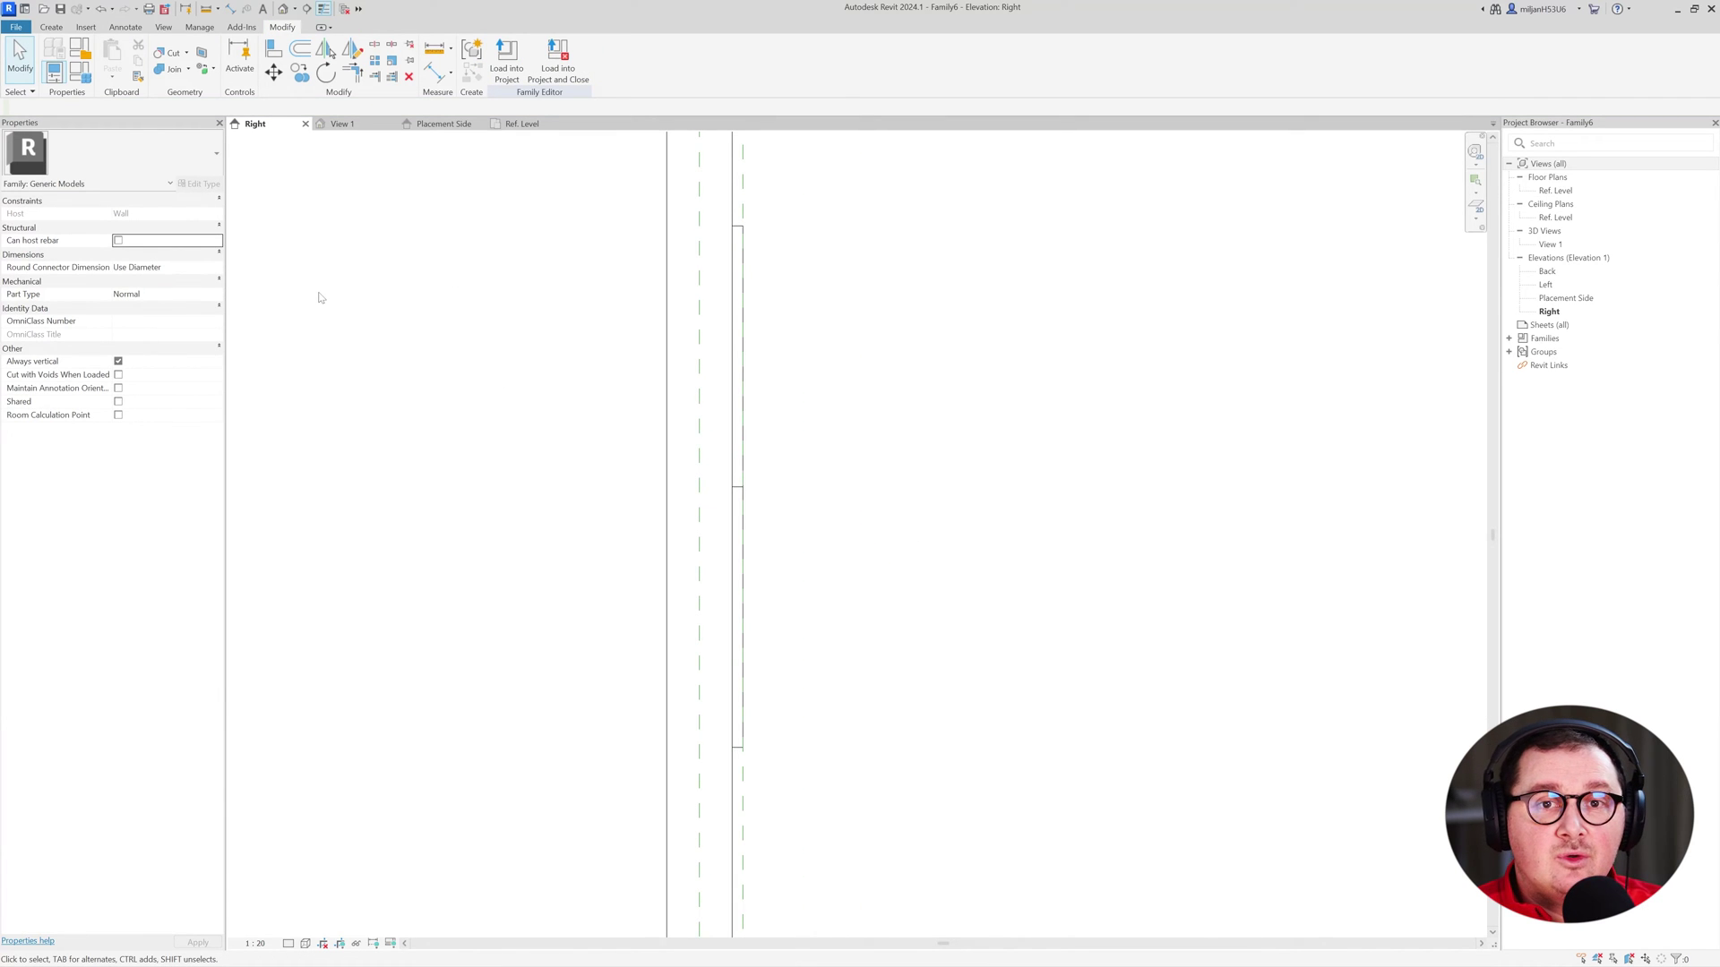
Save the model as a family file named 0067_02_panel 01.rfa.
{"action": "left_click", "coordinate": [18, 28]}
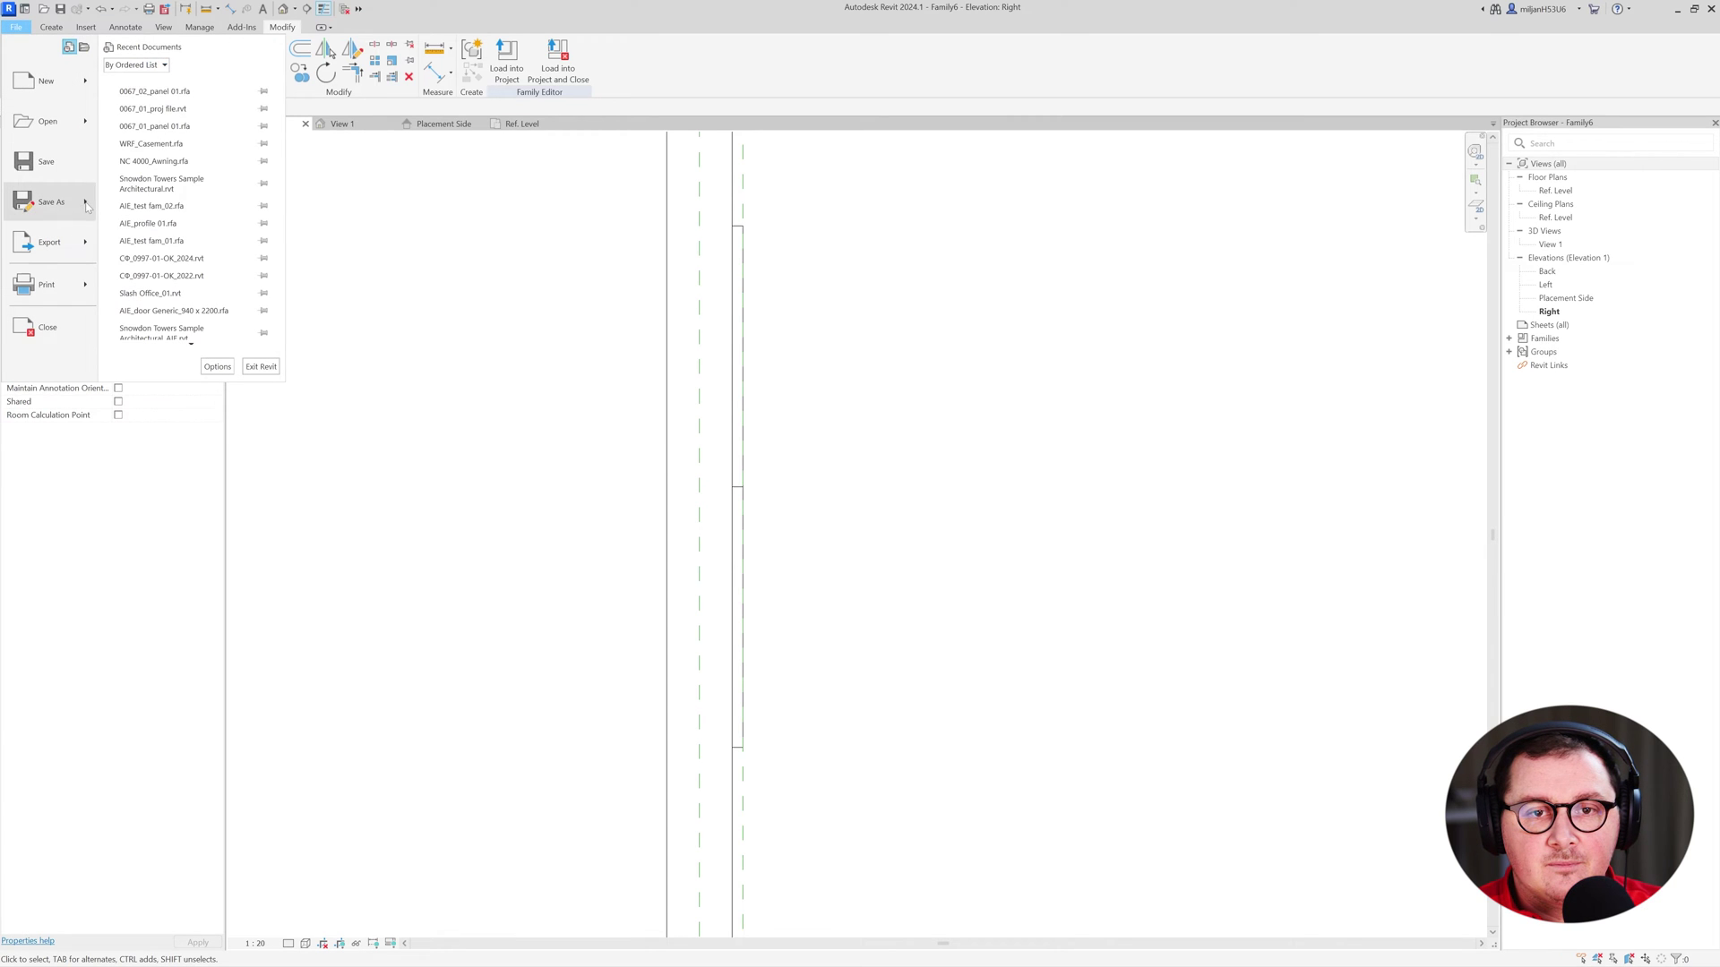
{"action": "mouse_move", "coordinate": [83, 205]}
{"action": "left_click", "coordinate": [147, 185]}
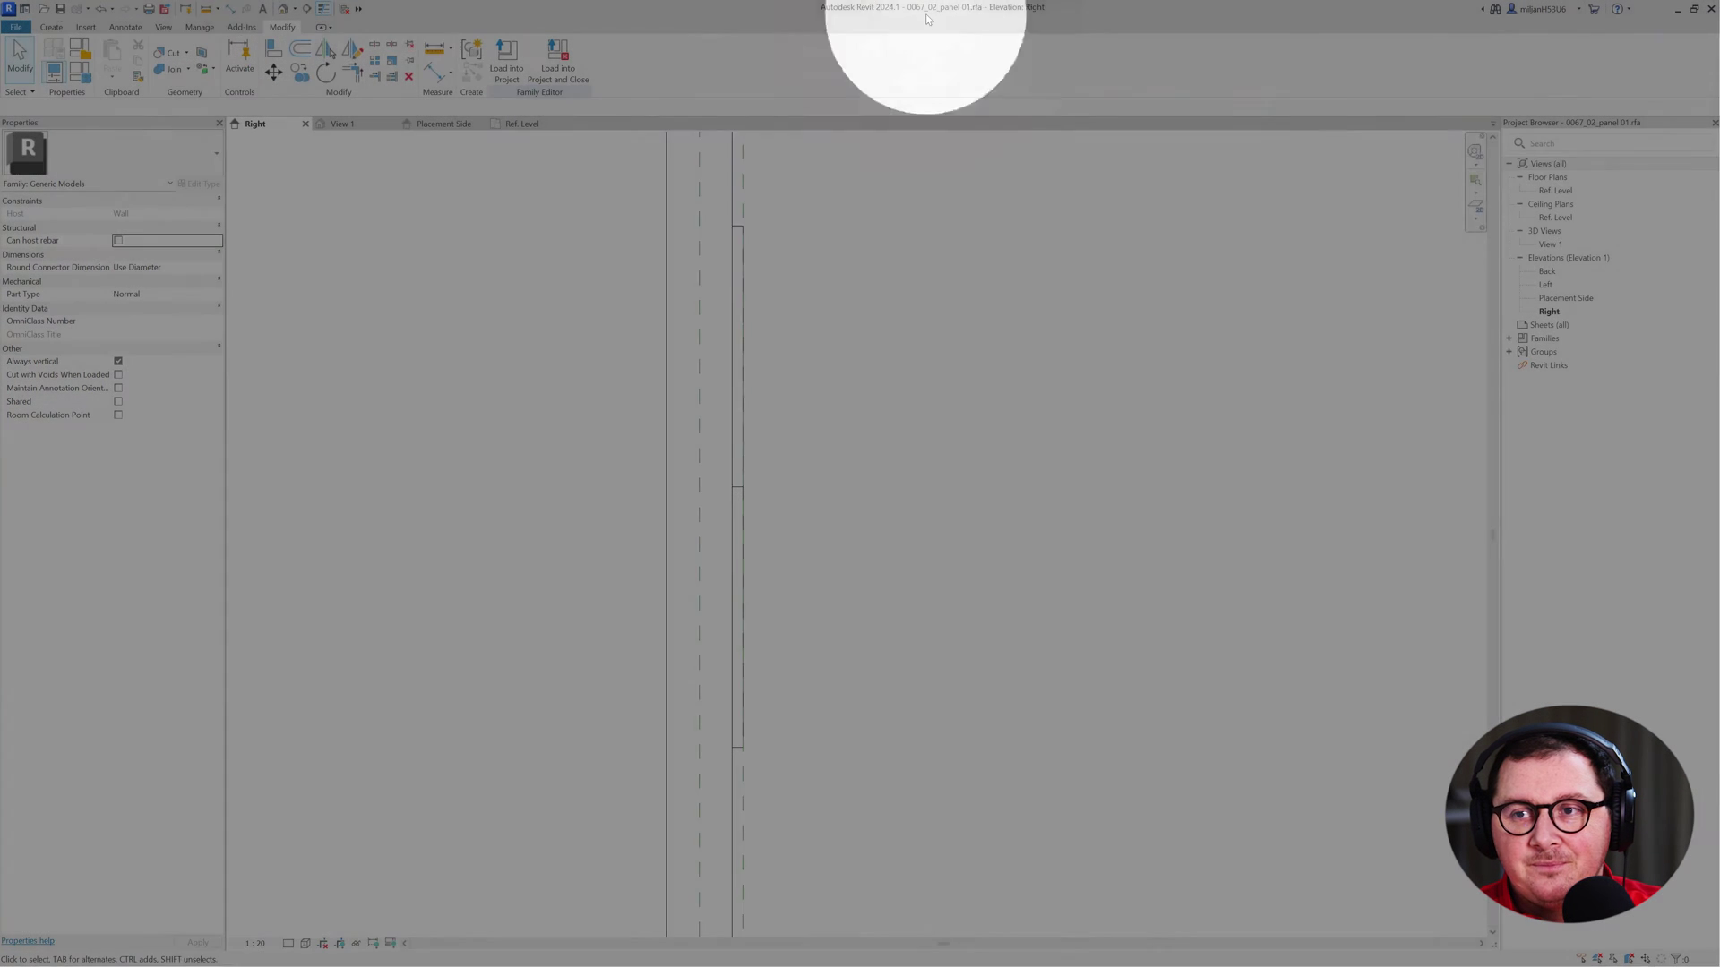
{"action": "middle_click_drag", "start_coordinate": [401, 267], "coordinate": [374, 255]}
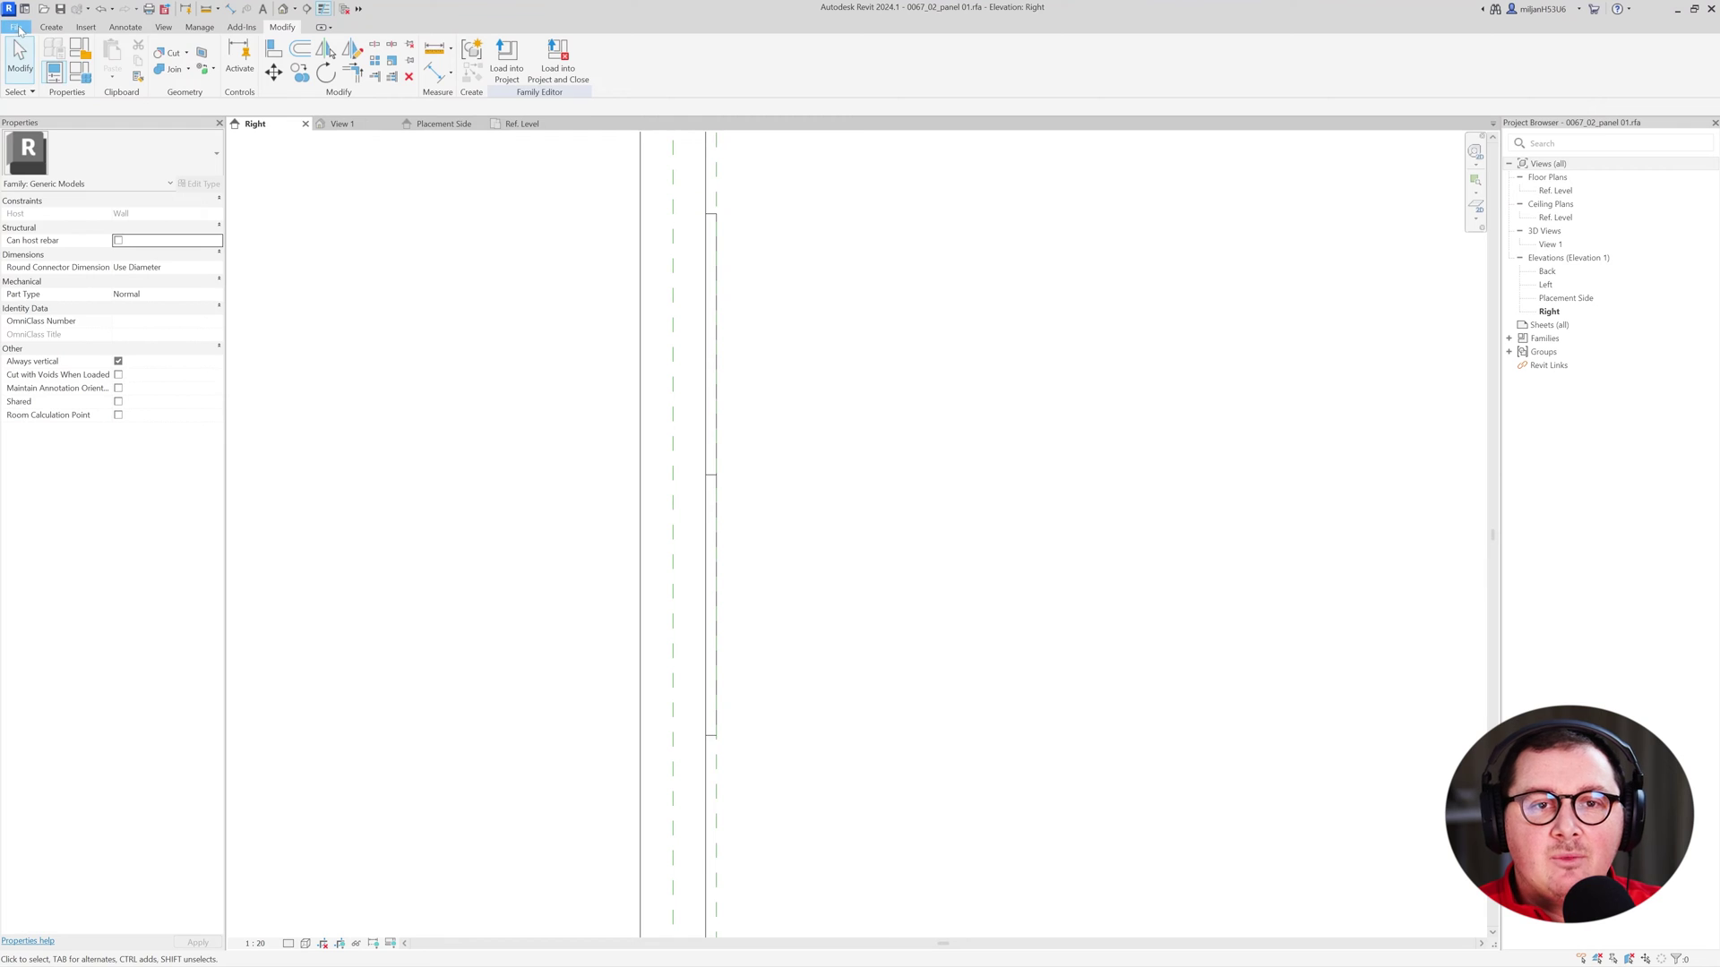
Create a new project from the Gatun A Template 2024 template.
{"action": "left_click", "coordinate": [19, 28]}
{"action": "mouse_move", "coordinate": [87, 91]}
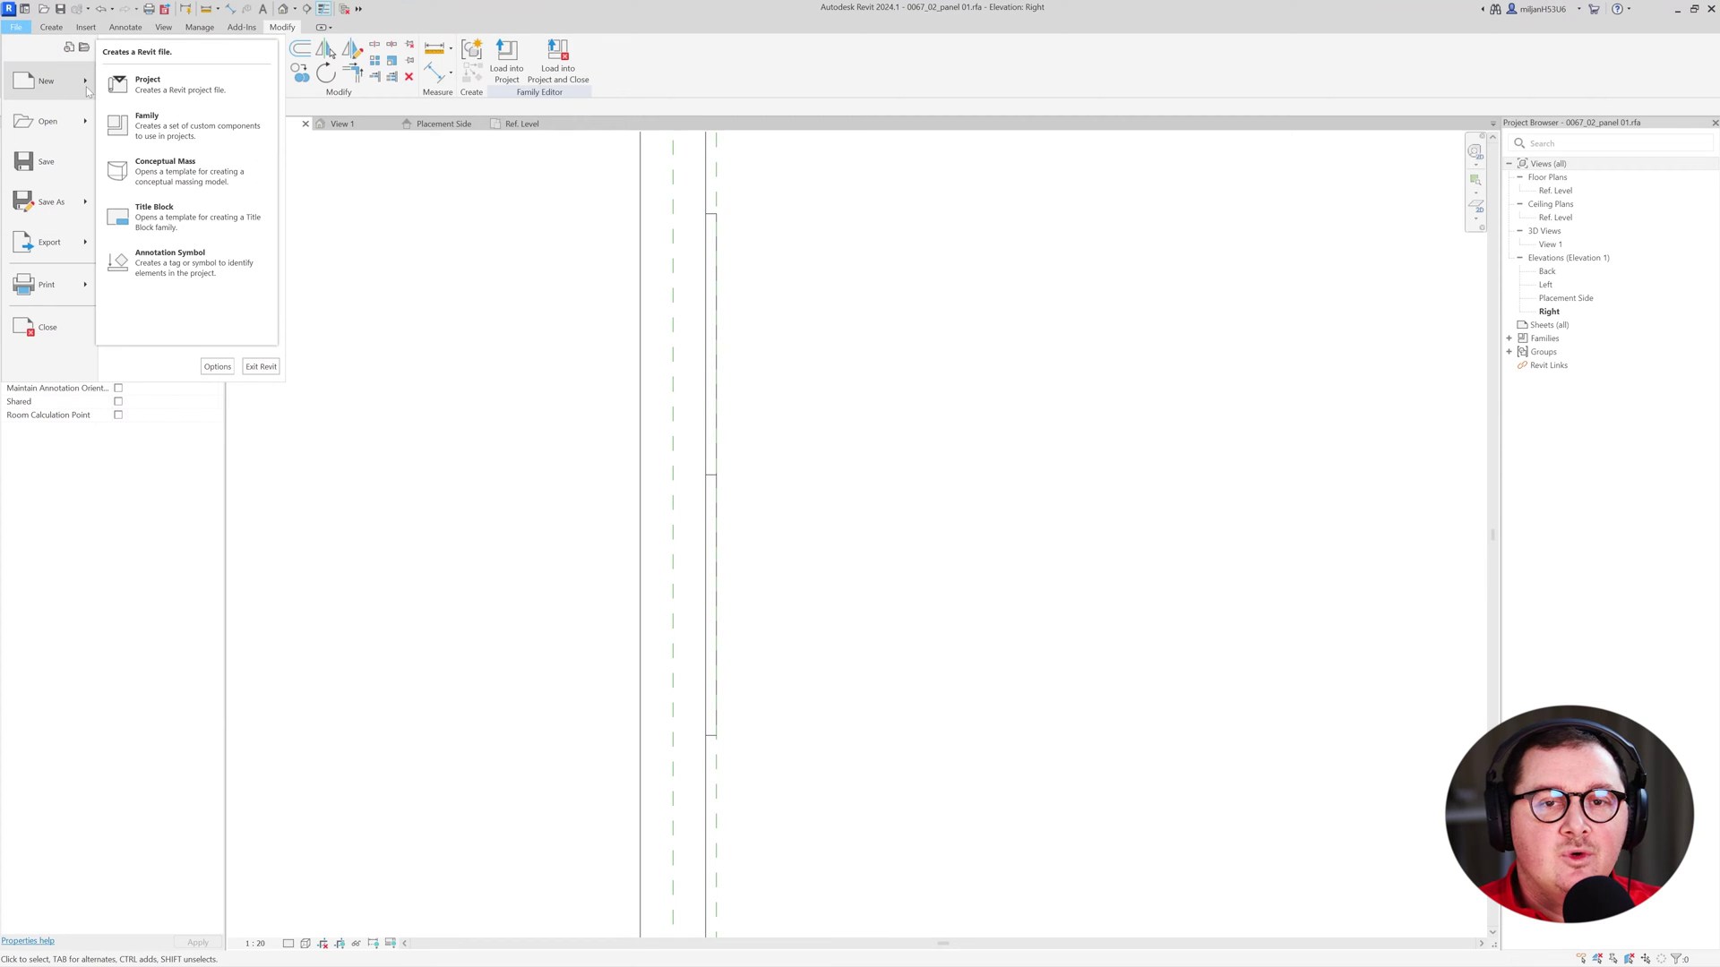
{"action": "left_click", "coordinate": [148, 78]}
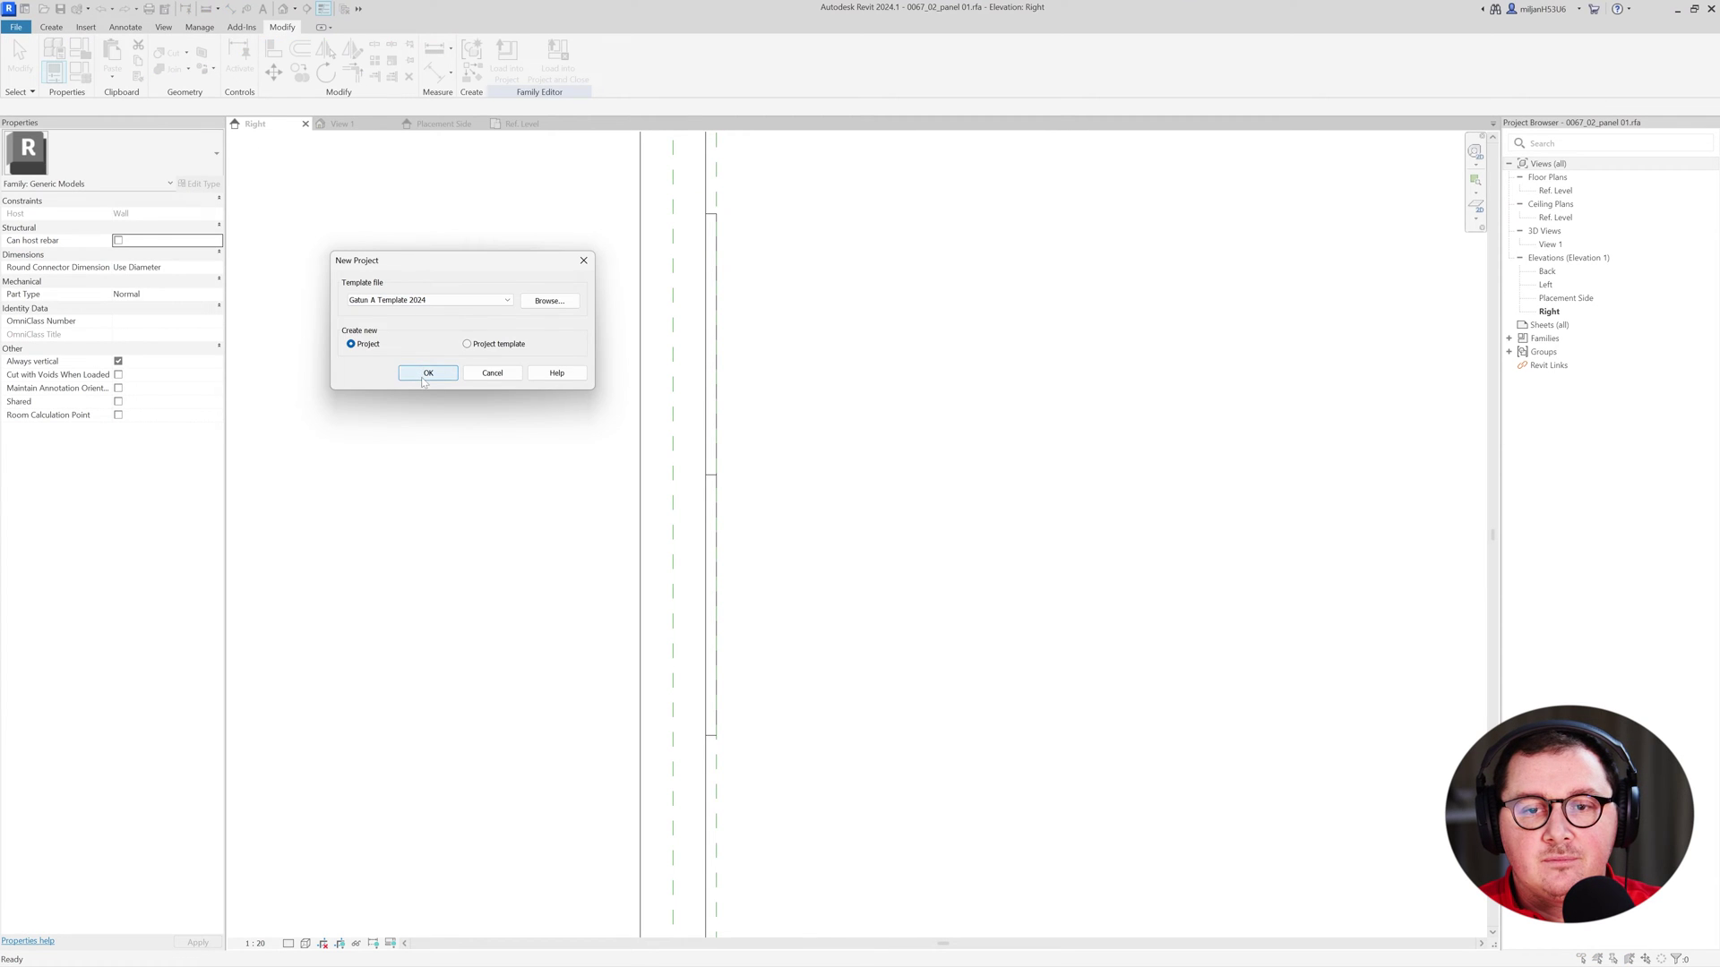
{"action": "left_click", "coordinate": [424, 380]}
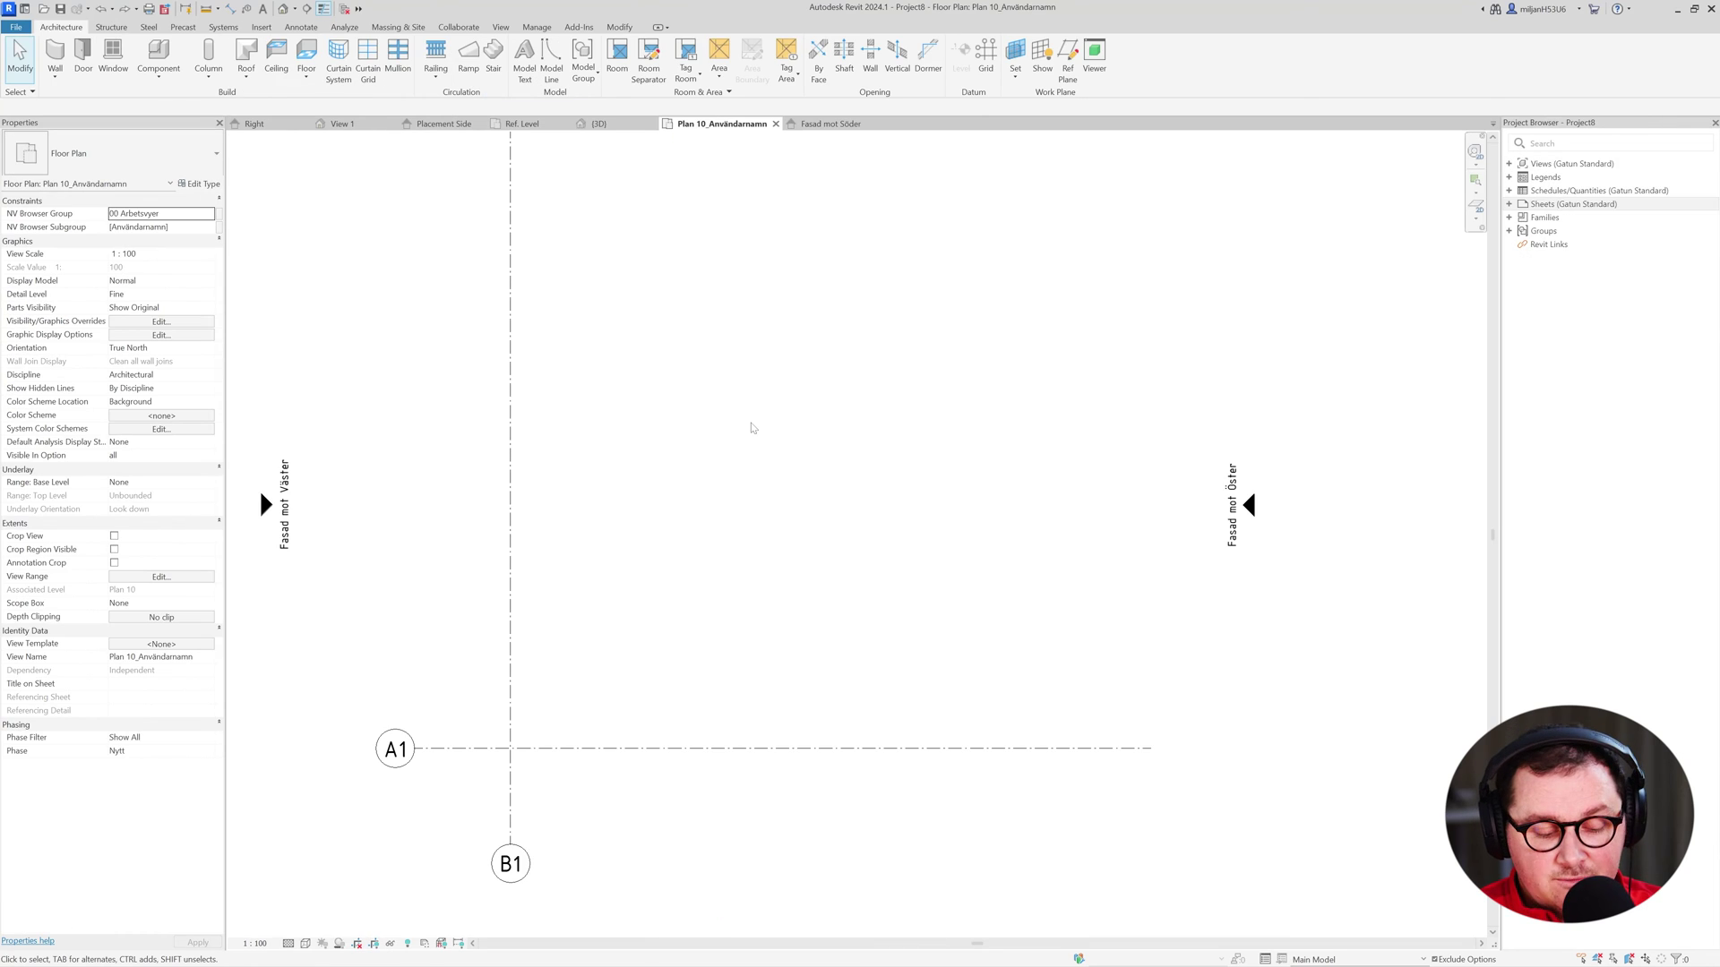
Draw a horizontal Generic IV 120 wall about 5000 mm long in the Plan 10 floor plan, above grid A1.
{"action": "key", "text": "w"}
{"action": "key", "text": "a"}
{"action": "left_click", "coordinate": [618, 570]}
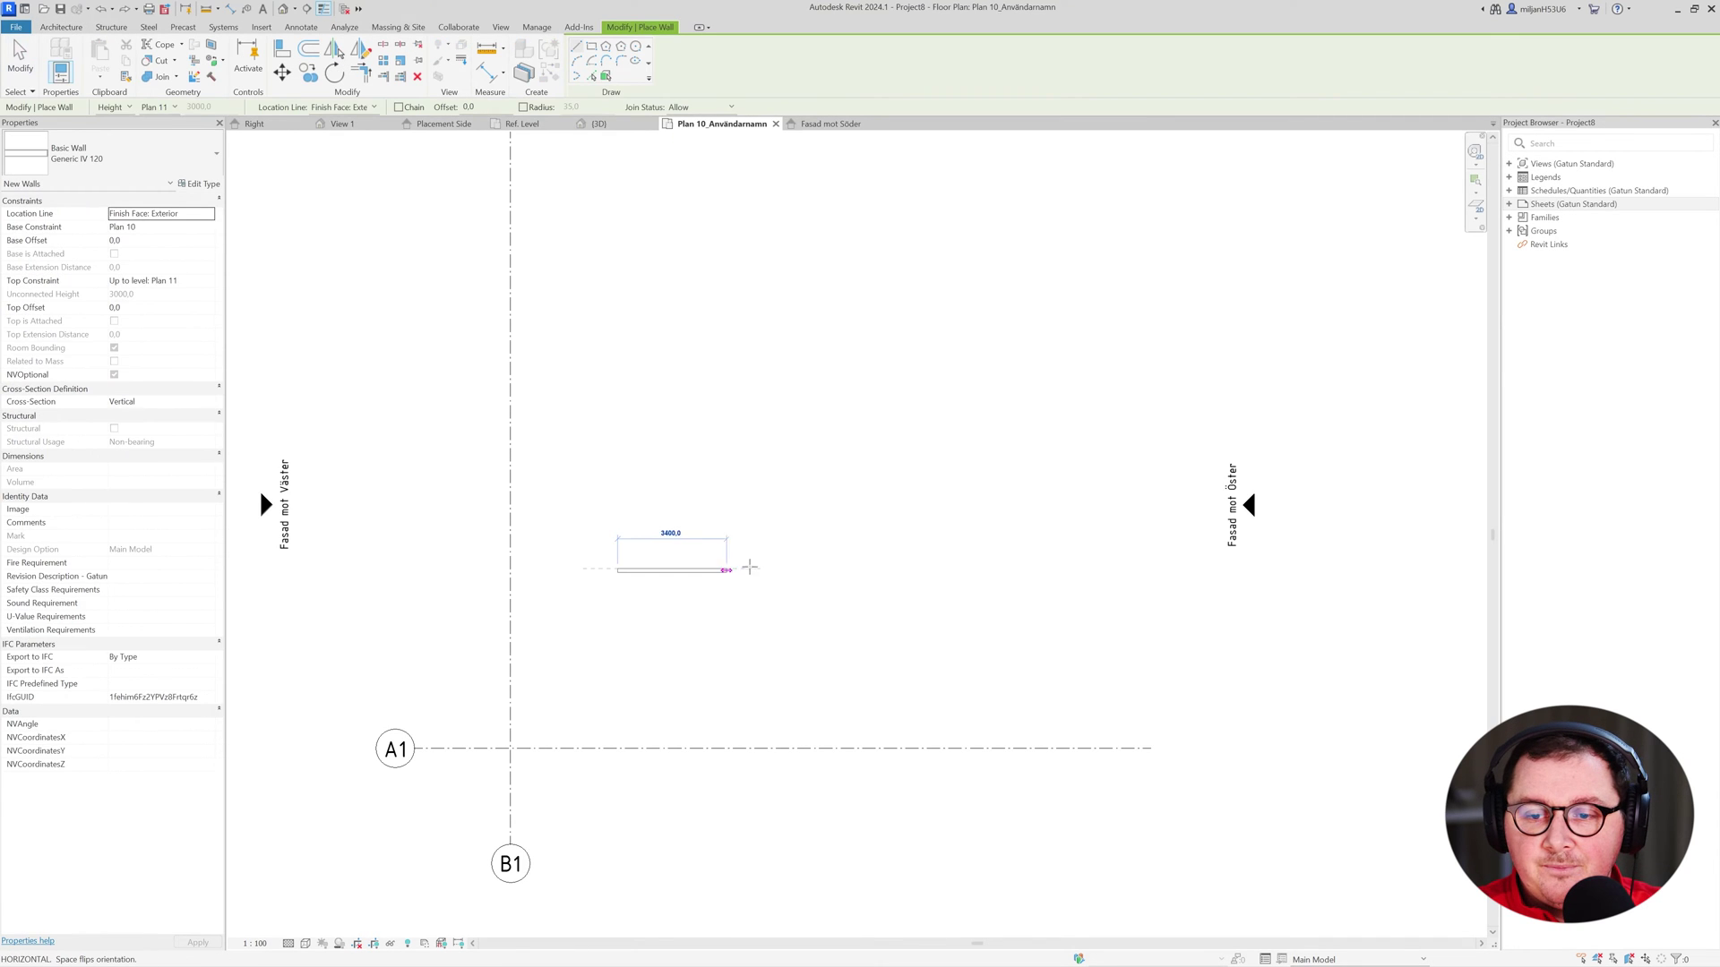
{"action": "left_click", "coordinate": [772, 571]}
{"action": "key", "text": "Escape"}
{"action": "key", "text": "Escape"}
Load the panel family into the project and place one instance near the wall's right end in the Fasad mot Söder elevation.
{"action": "left_click", "coordinate": [443, 124]}
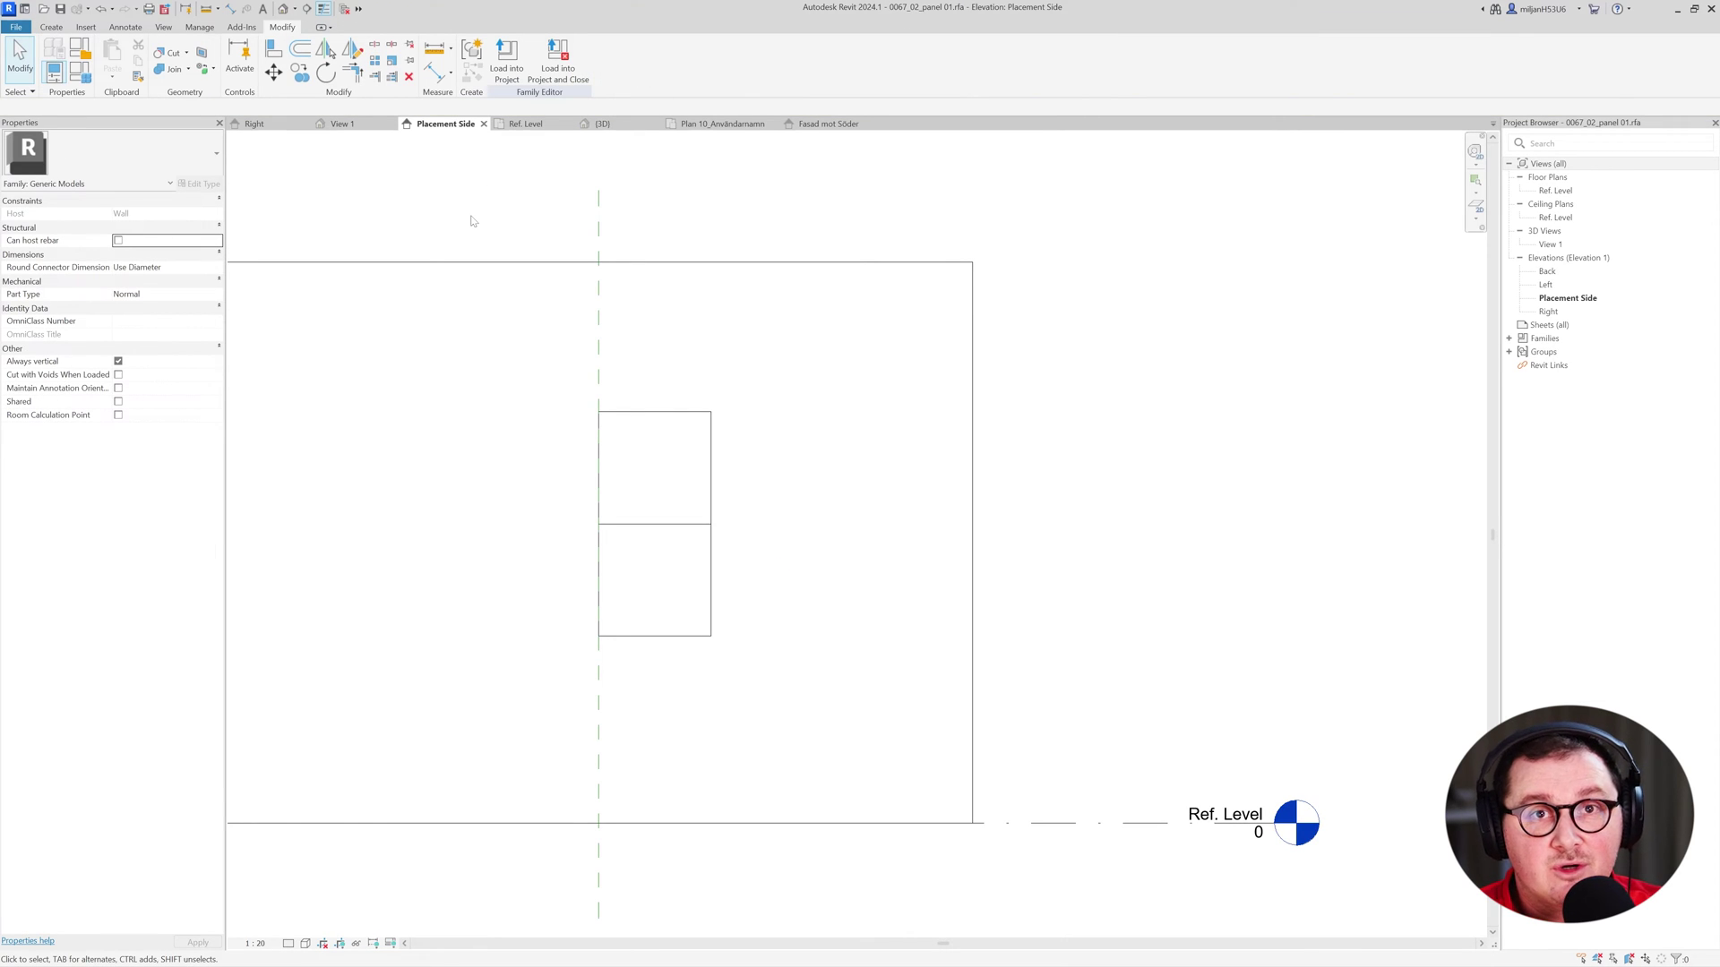
{"action": "left_click", "coordinate": [506, 61]}
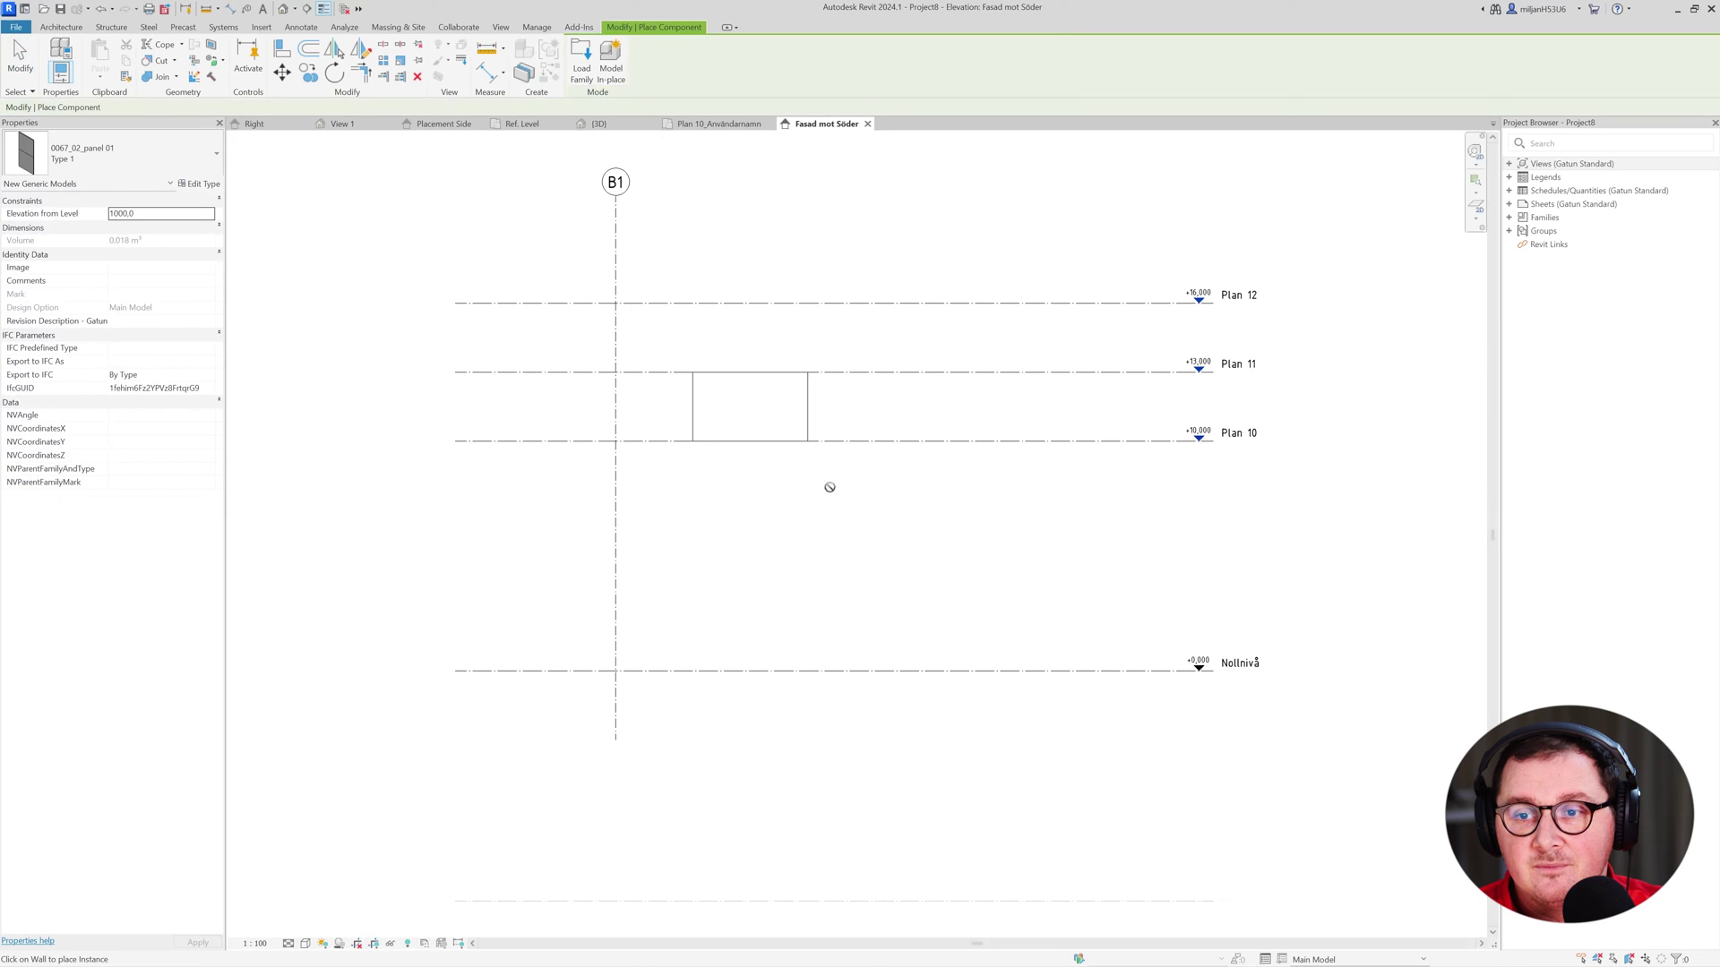
{"action": "scroll", "coordinate": [784, 405], "scroll_direction": "up", "scroll_amount": 2}
{"action": "left_click", "coordinate": [786, 403]}
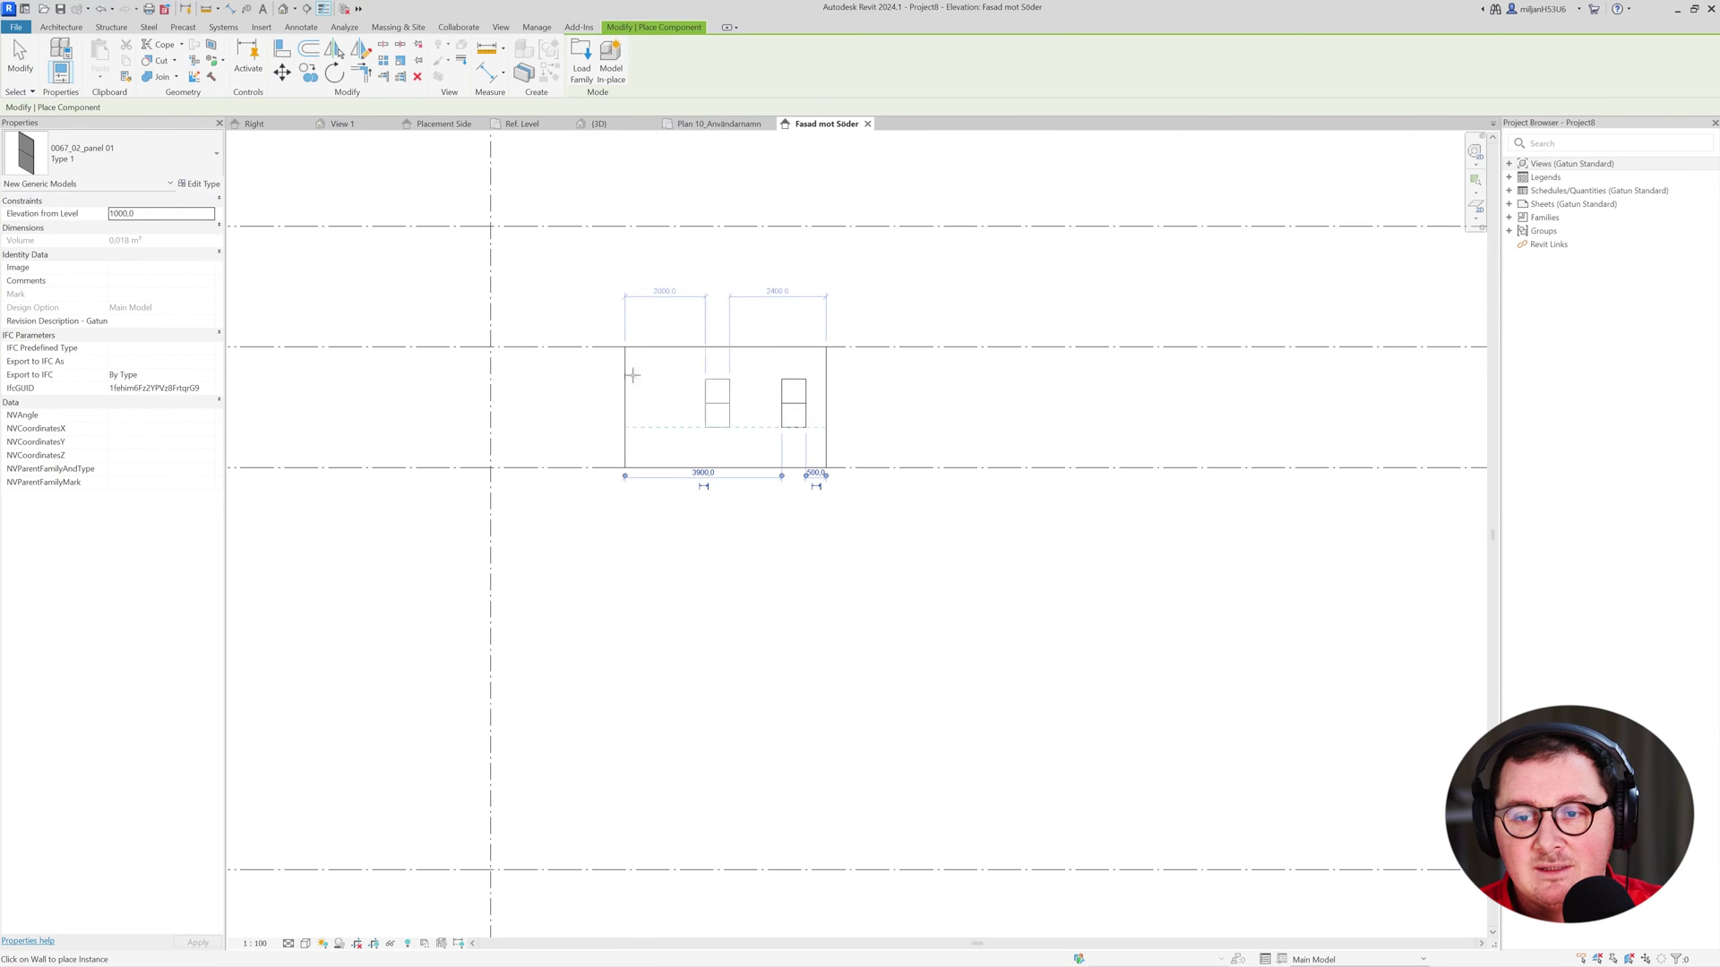
{"action": "key", "text": "Escape"}
{"action": "key", "text": "Escape"}
Set the Fasad mot Söder elevation's view template to <None> and turn on its shadows.
{"action": "scroll", "coordinate": [852, 417], "scroll_direction": "up", "scroll_amount": 2}
{"action": "scroll", "coordinate": [851, 421], "scroll_direction": "up", "scroll_amount": 3}
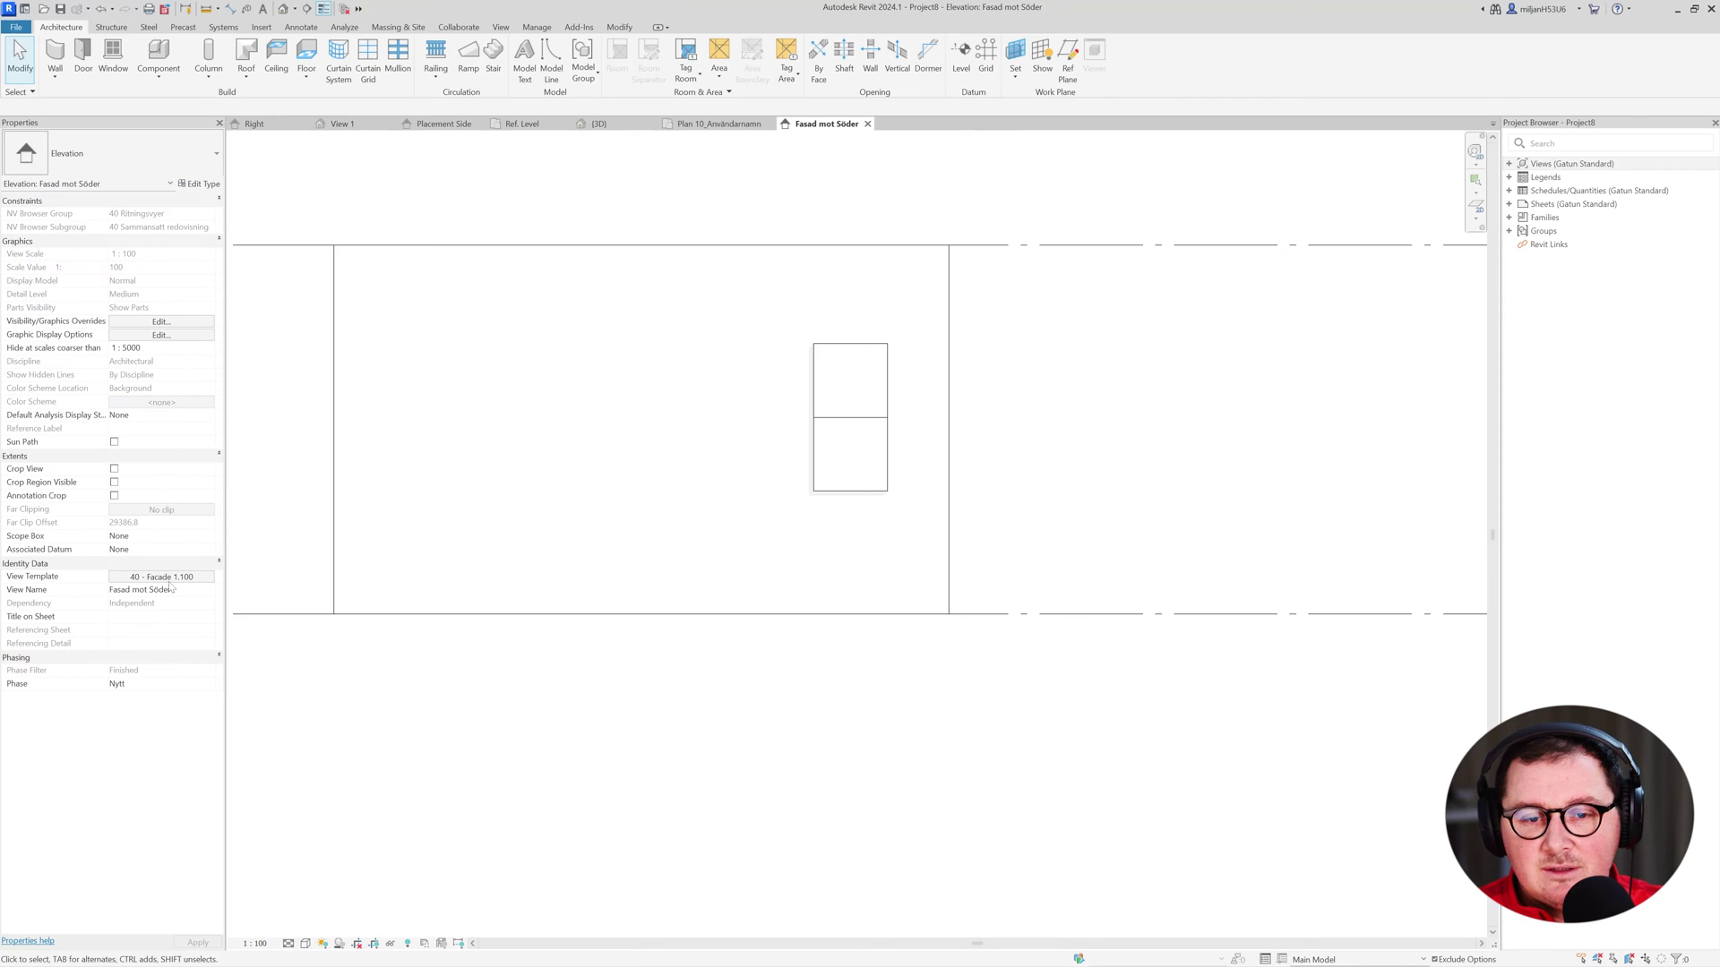
{"action": "left_click", "coordinate": [163, 577]}
{"action": "left_click", "coordinate": [377, 256]}
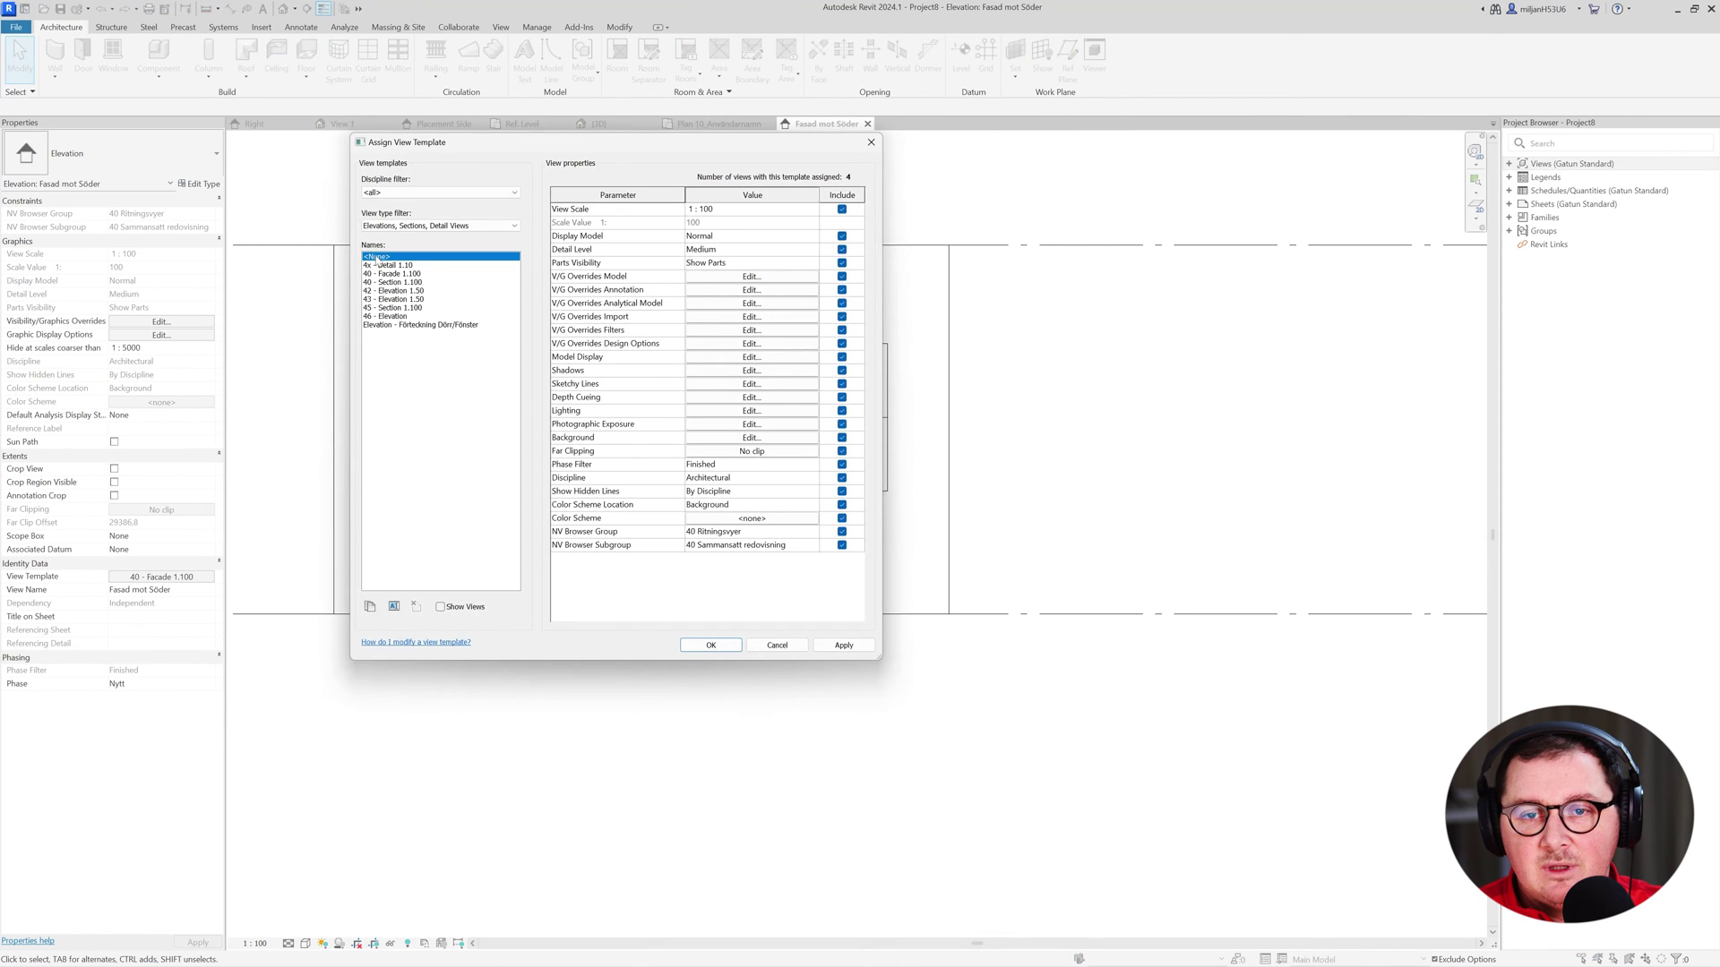
{"action": "left_click", "coordinate": [711, 646]}
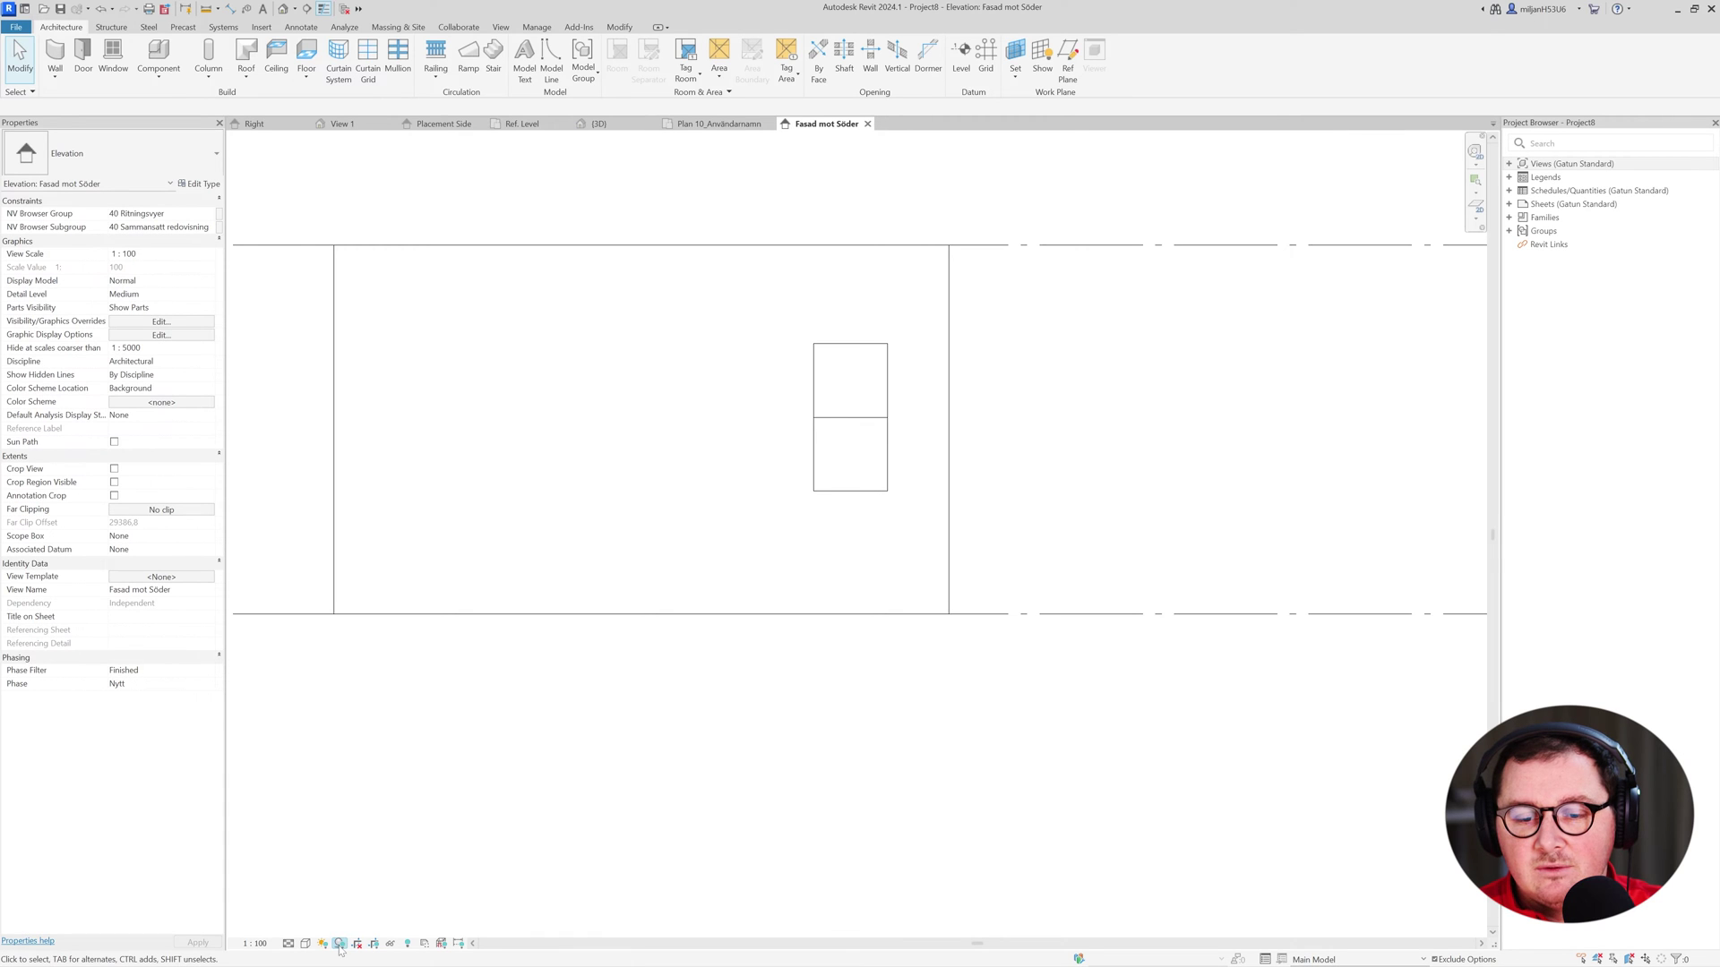
{"action": "left_click", "coordinate": [340, 943]}
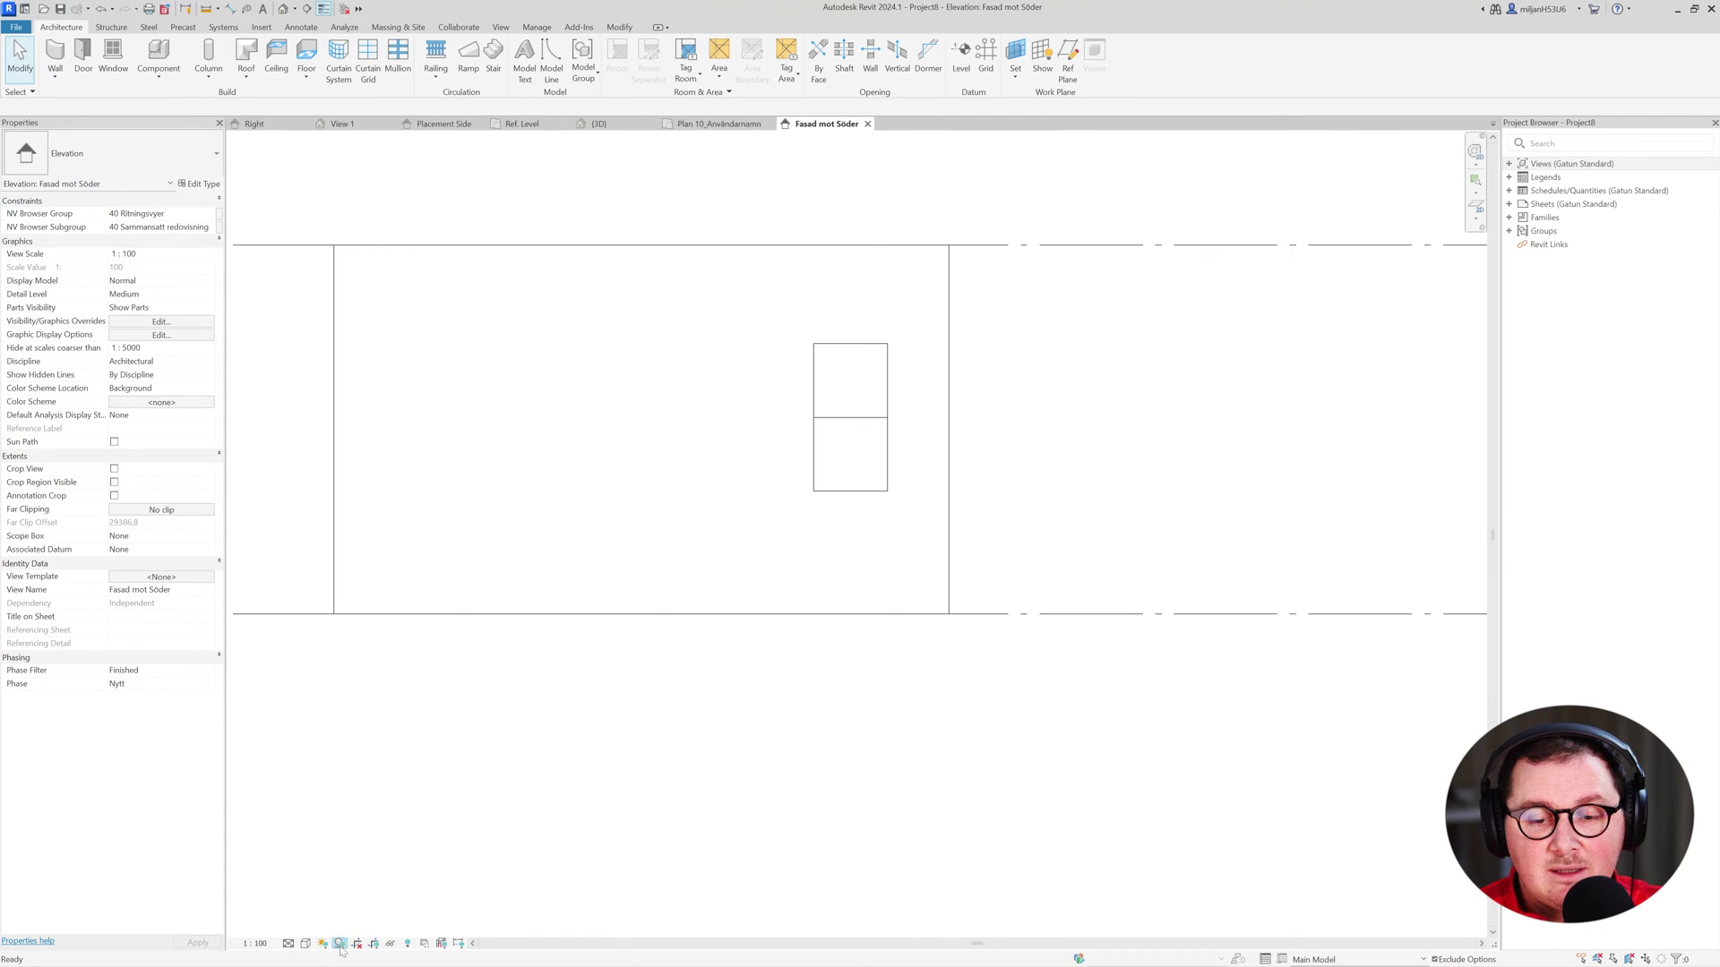
{"action": "scroll", "coordinate": [840, 463], "scroll_direction": "up", "scroll_amount": 2}
{"action": "middle_click_drag", "start_coordinate": [840, 465], "coordinate": [855, 565]}
{"action": "scroll", "coordinate": [855, 566], "scroll_direction": "down", "scroll_amount": 1}
Switch to the reference photo gaia-wall-panels-04.jpg and examine the panels' curved ridges, tracing them on a temporary screen capture.
{"action": "left_click", "coordinate": [423, 126]}
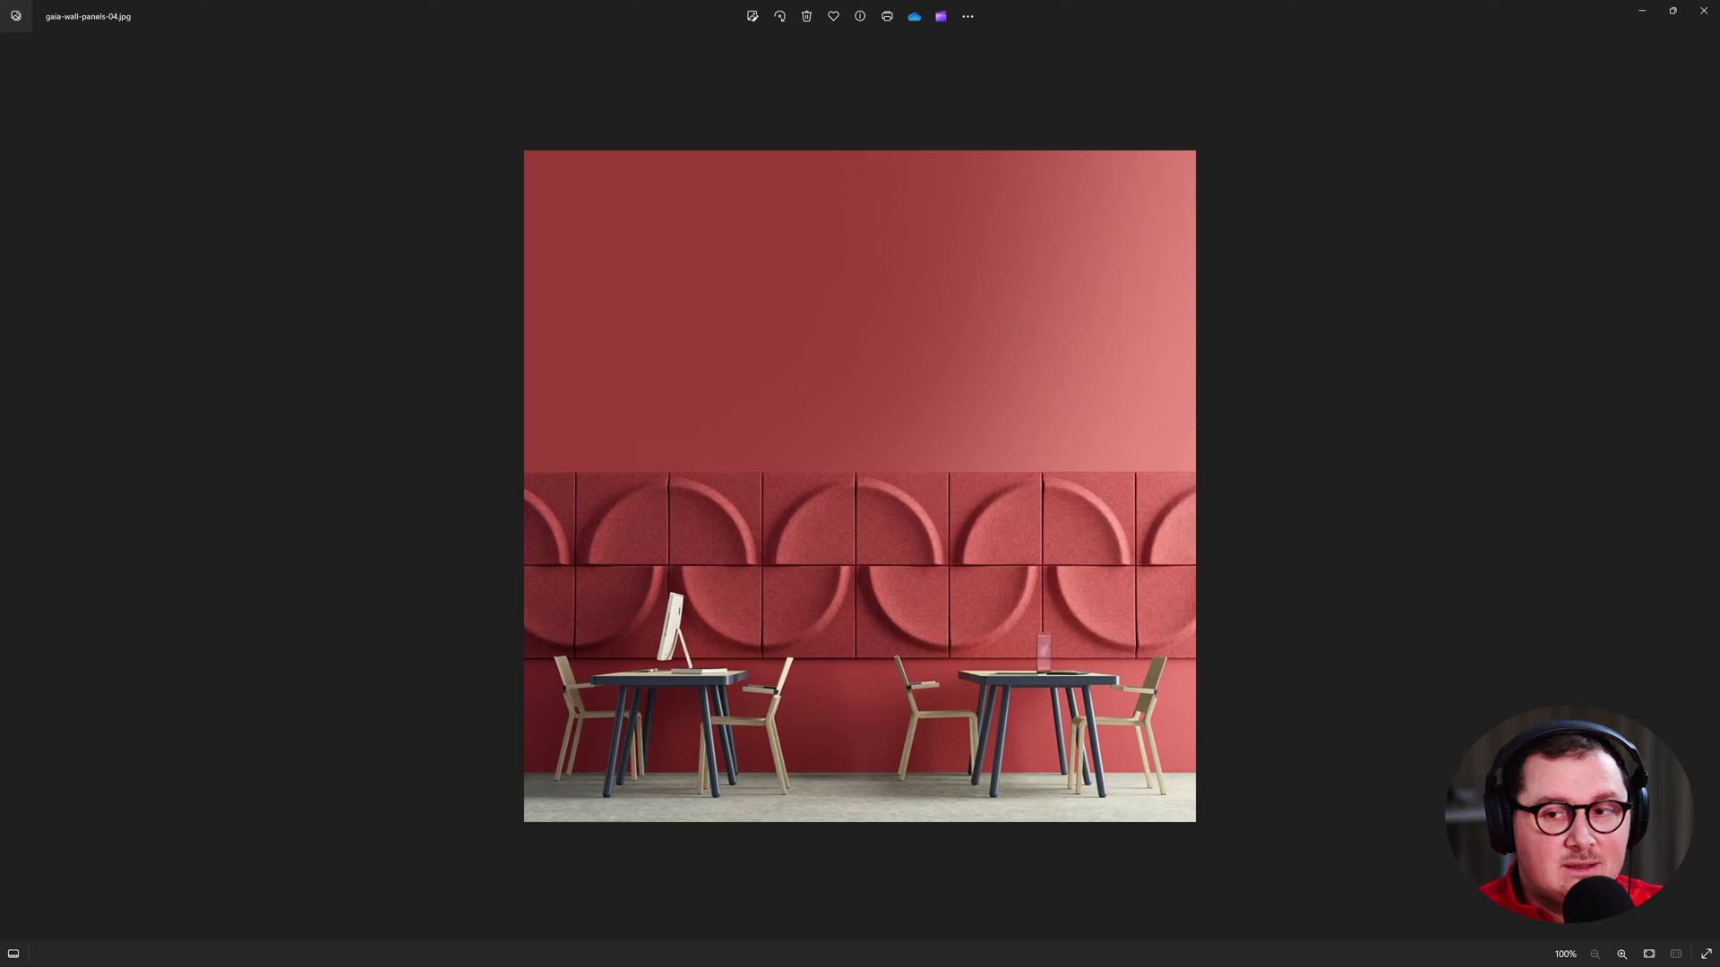
{"action": "scroll", "coordinate": [690, 507], "scroll_direction": "up", "scroll_amount": 3}
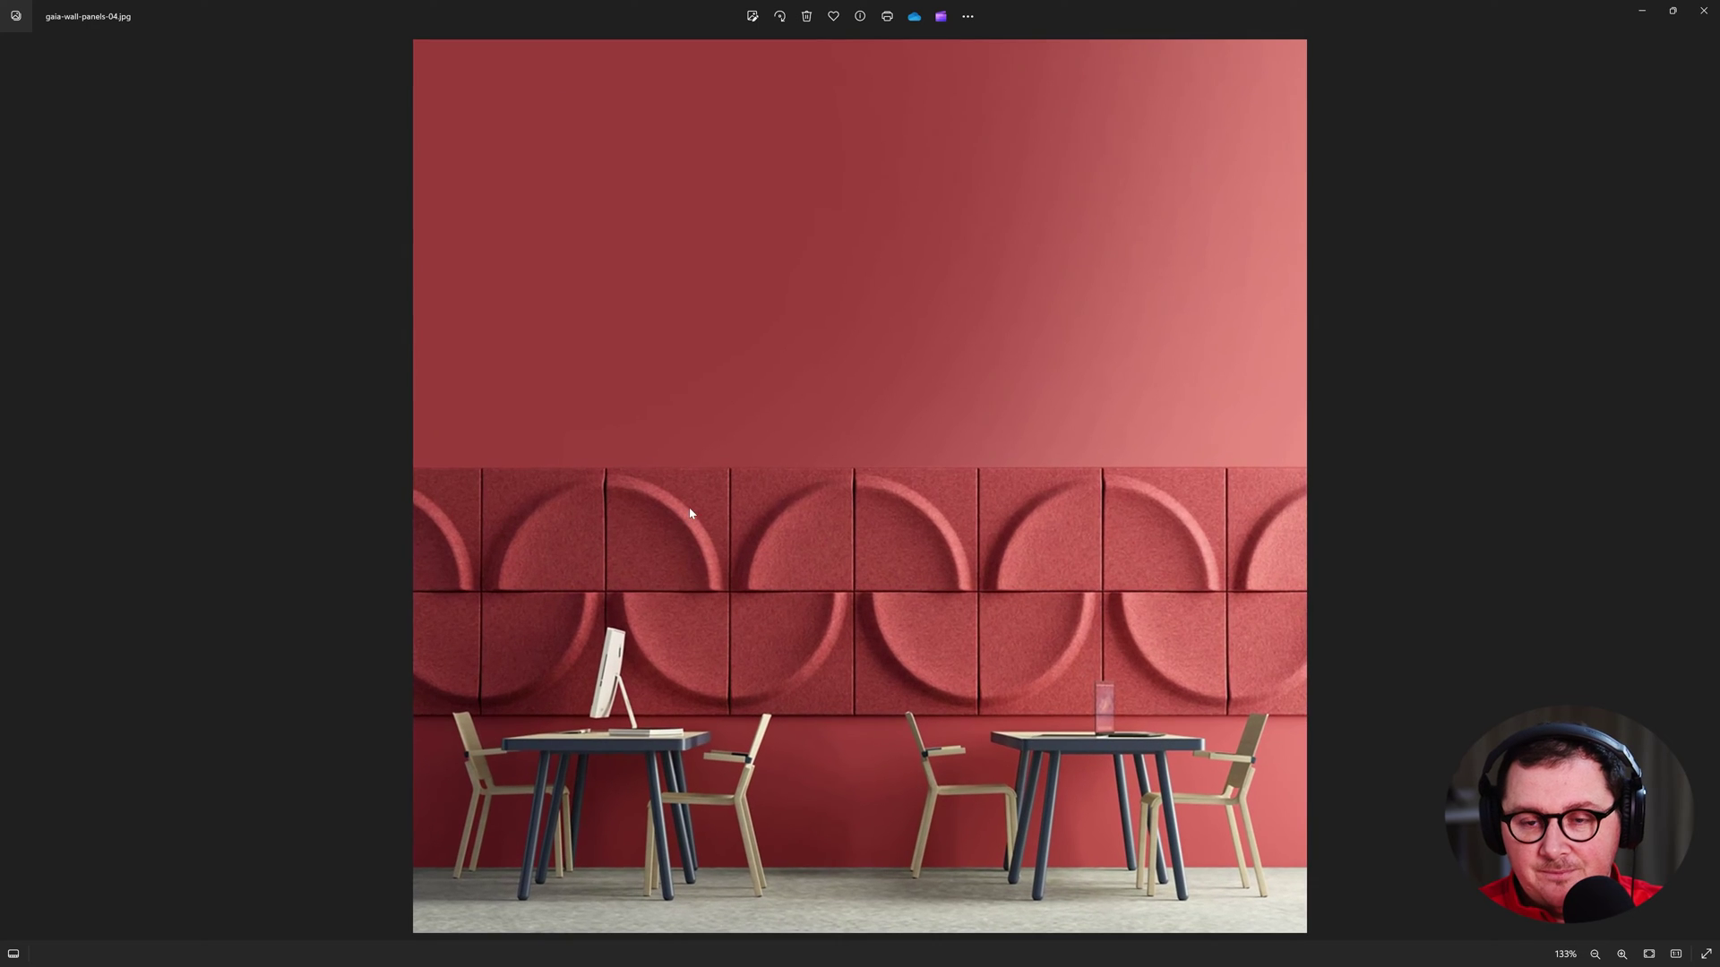
{"action": "key", "text": "Print"}
{"action": "left_click_drag", "start_coordinate": [330, 399], "coordinate": [821, 685]}
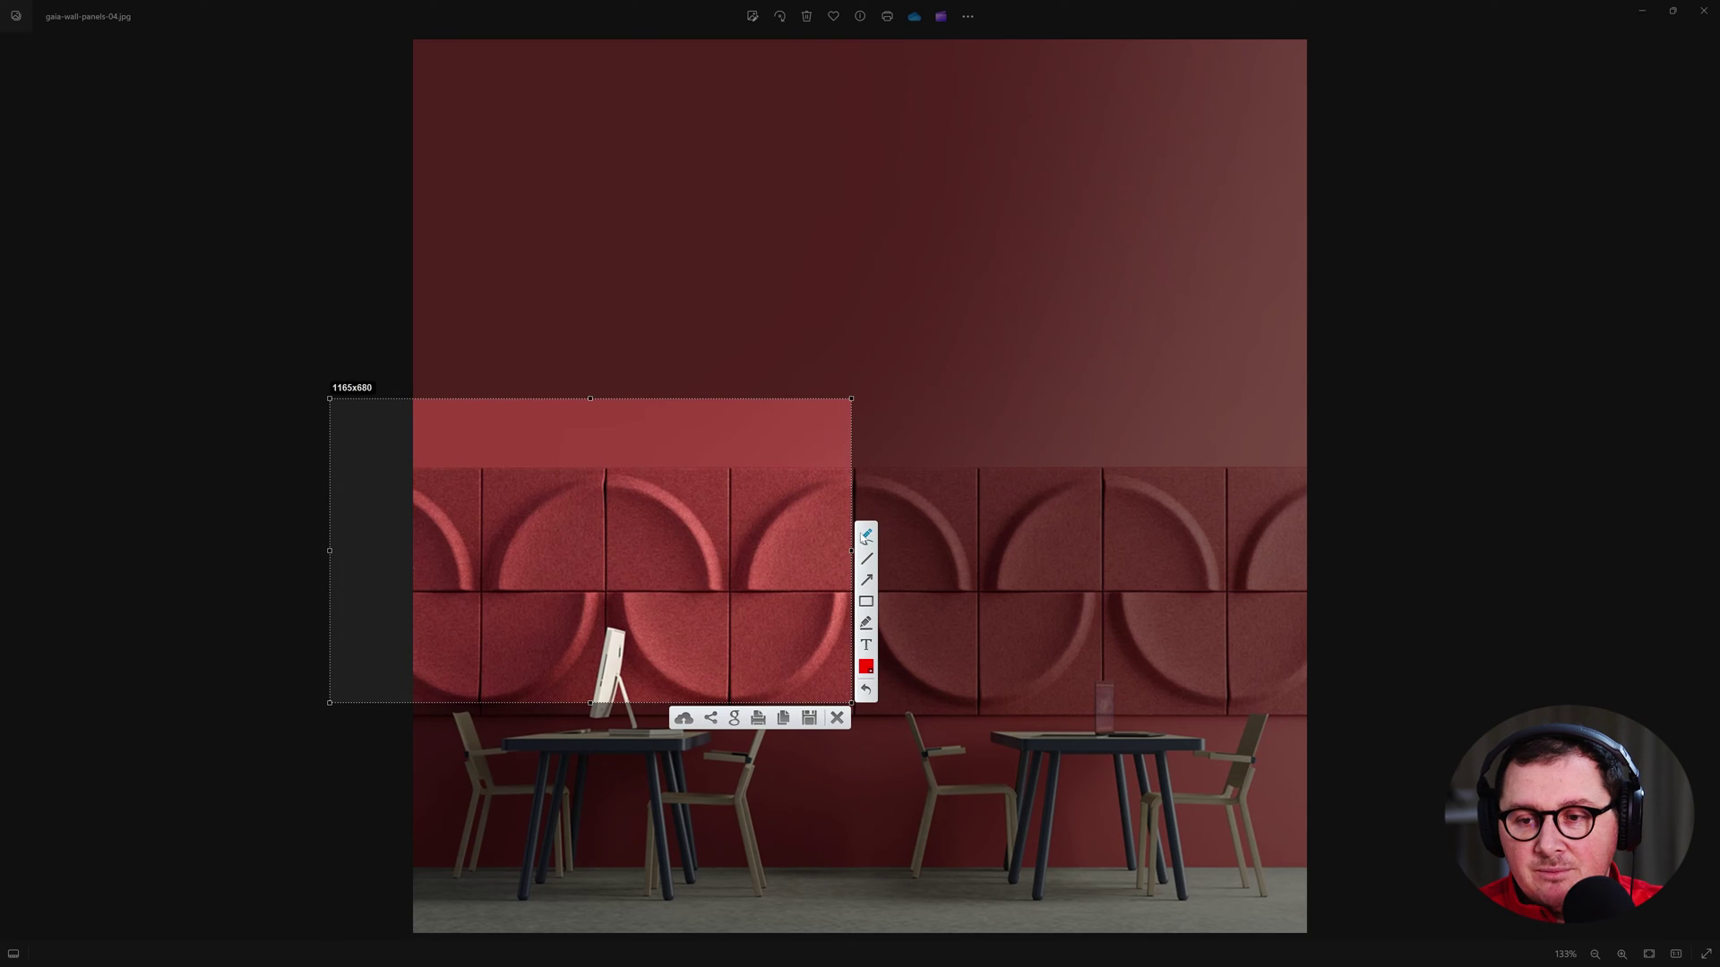
{"action": "left_click_drag", "start_coordinate": [604, 481], "coordinate": [594, 486]}
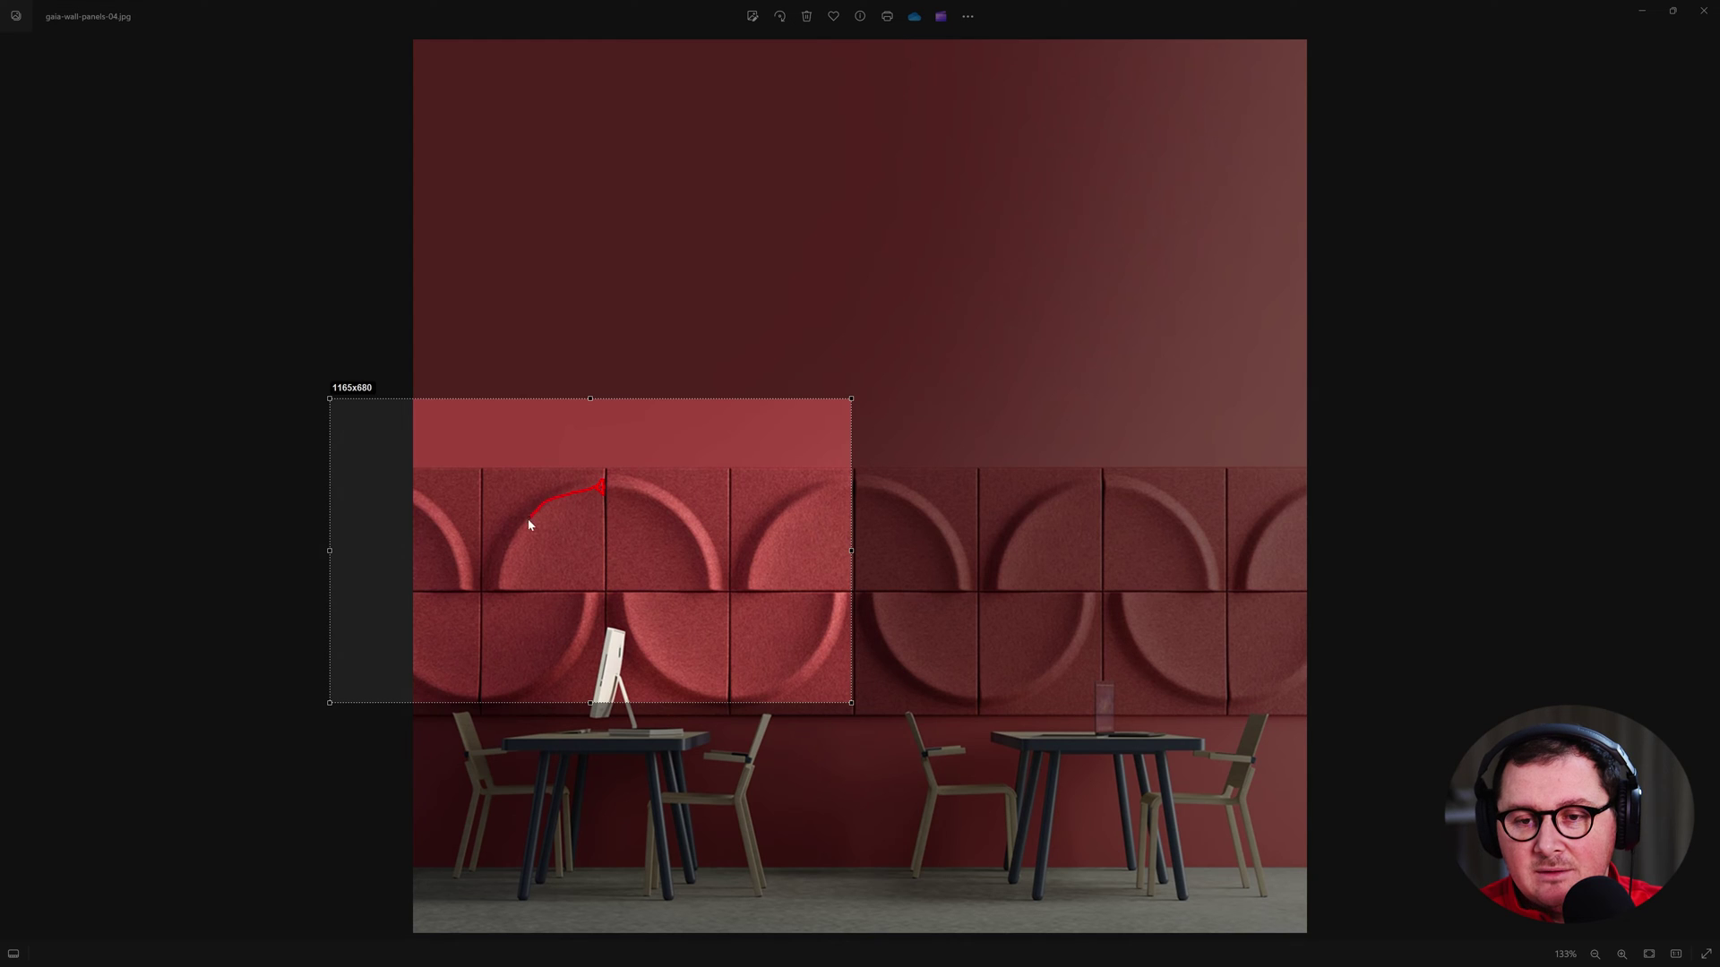
{"action": "left_click_drag", "start_coordinate": [499, 588], "coordinate": [498, 592]}
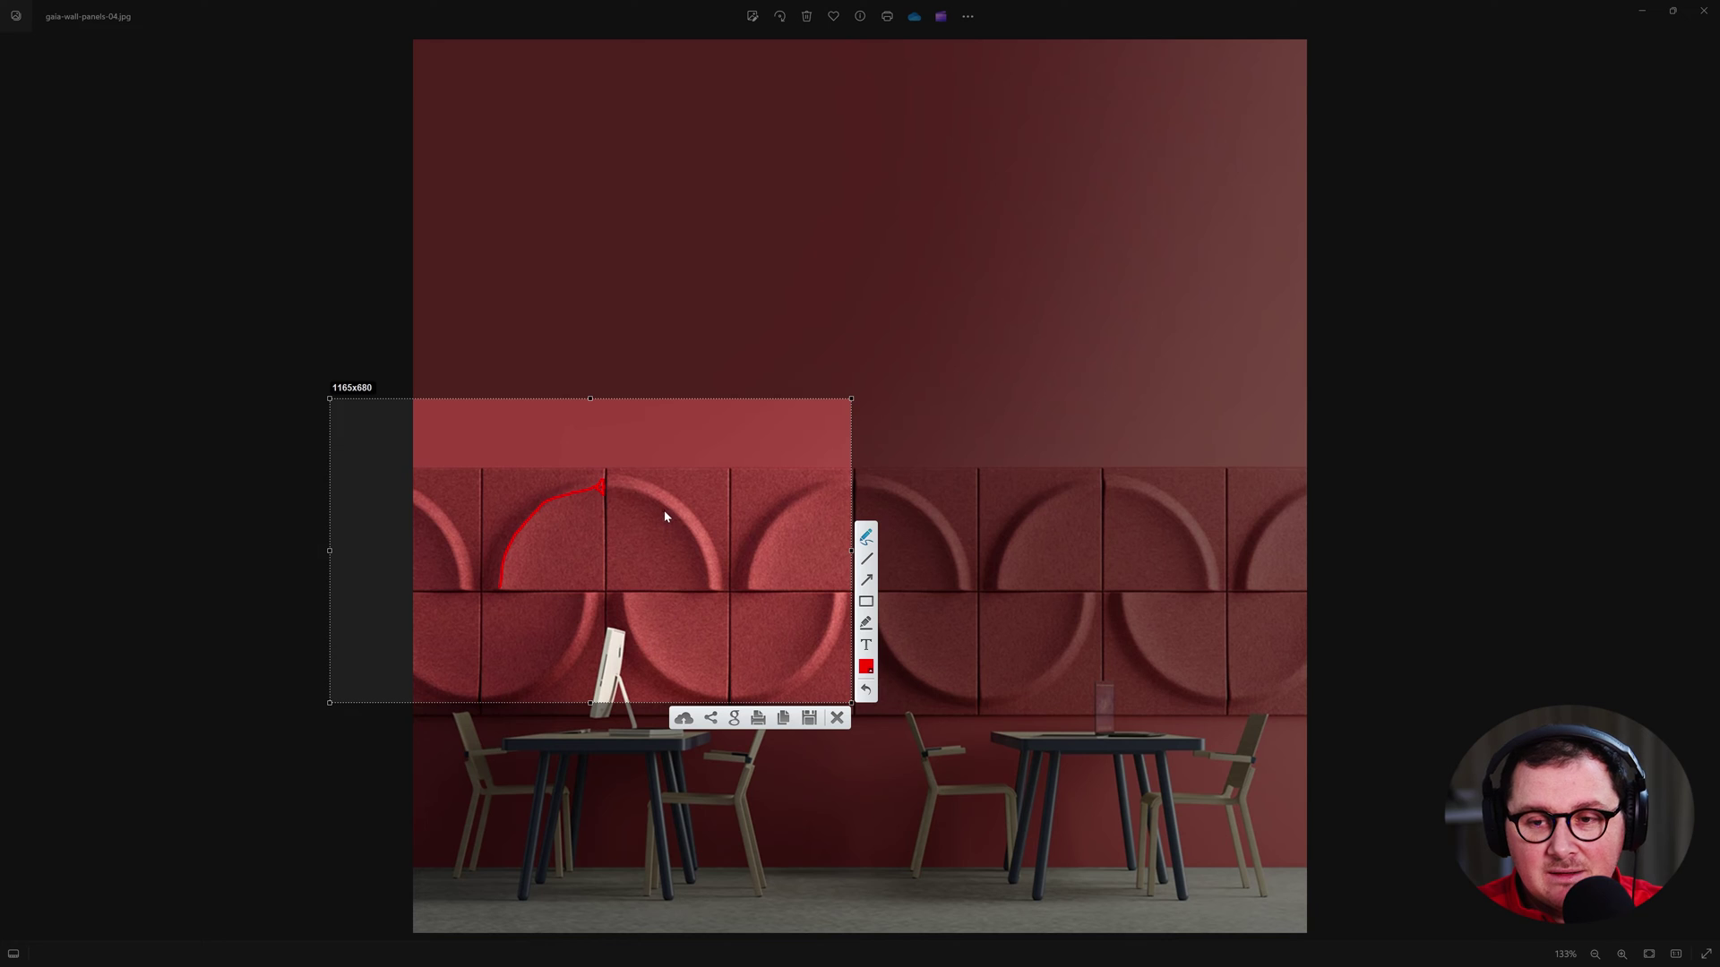
{"action": "left_click_drag", "start_coordinate": [680, 518], "coordinate": [678, 529]}
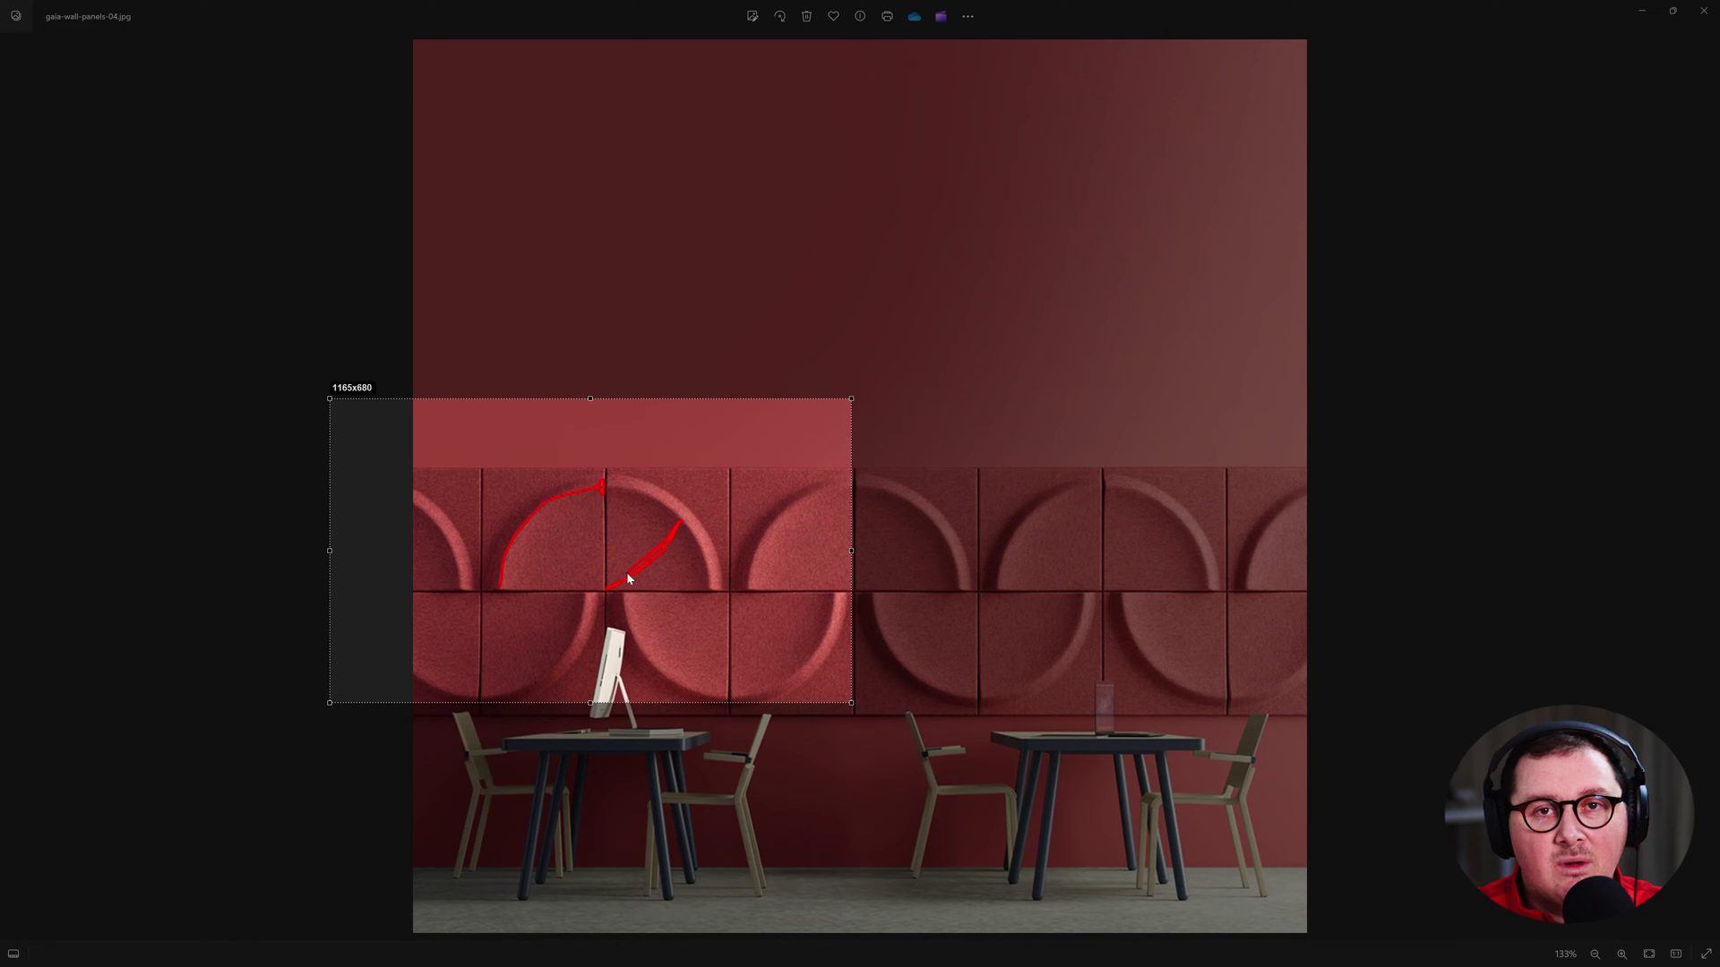
{"action": "left_click_drag", "start_coordinate": [627, 579], "coordinate": [628, 580]}
{"action": "left_click", "coordinate": [838, 719]}
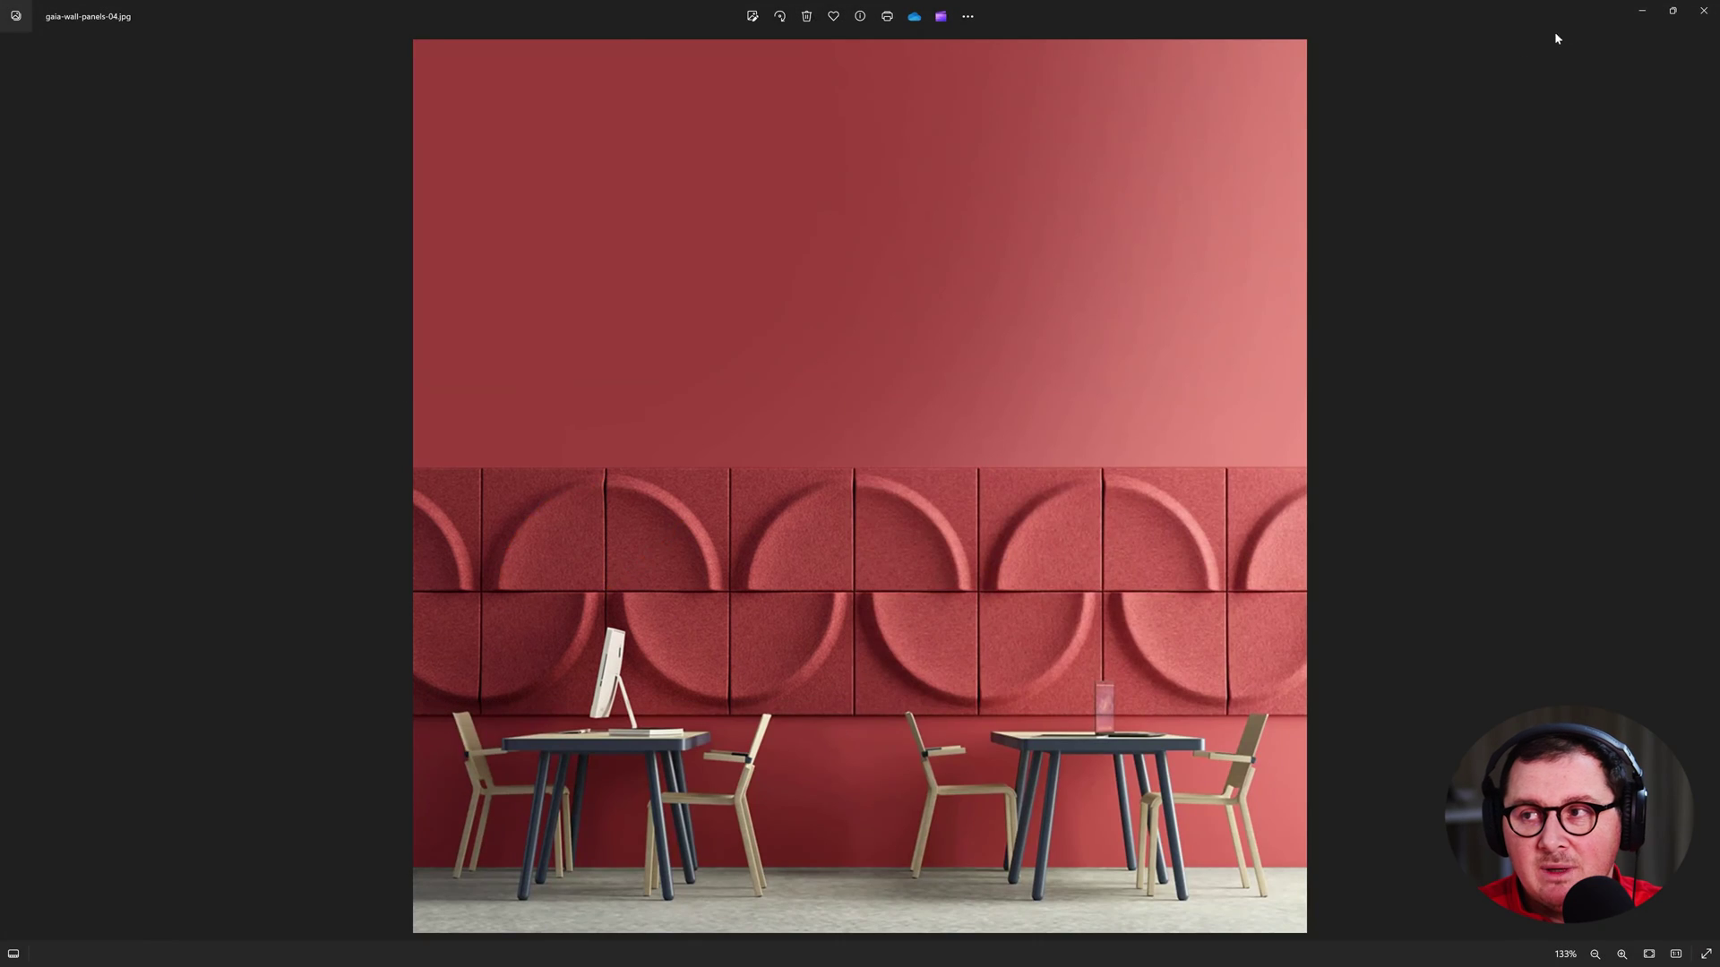
In the panel family's Right elevation, start a Revolve and sketch a 550 mm vertical boundary line down the lower panel's front face from the seam.
{"action": "left_click", "coordinate": [1642, 15]}
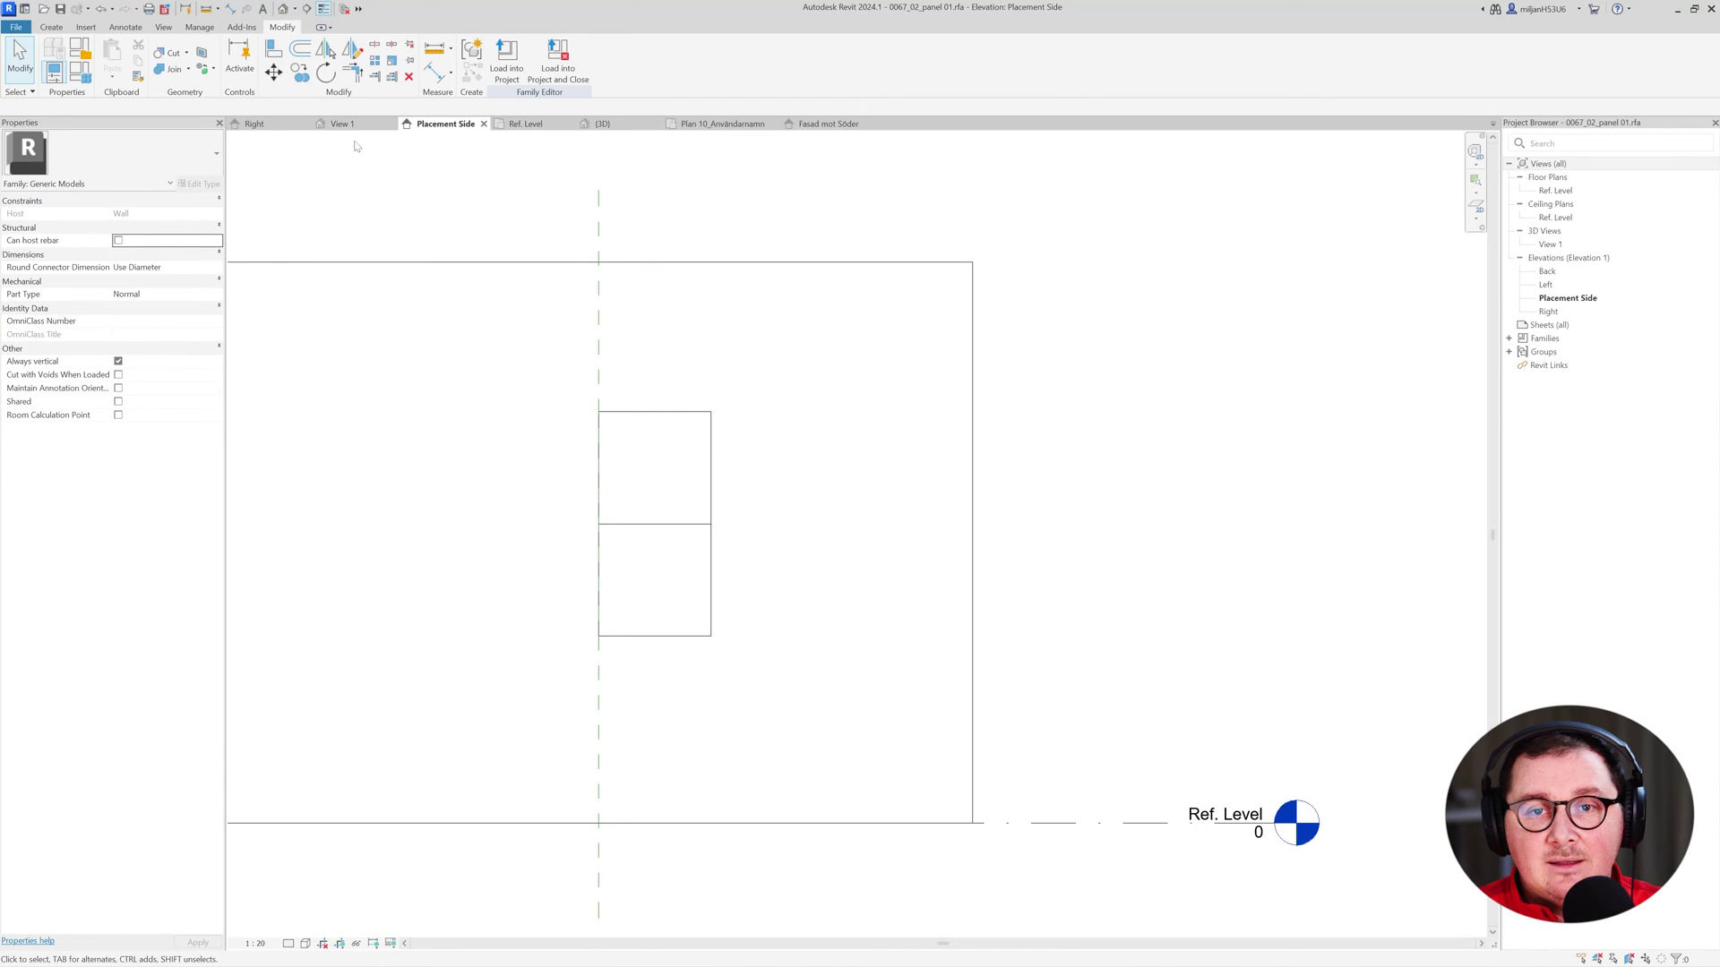
{"action": "left_click", "coordinate": [251, 130]}
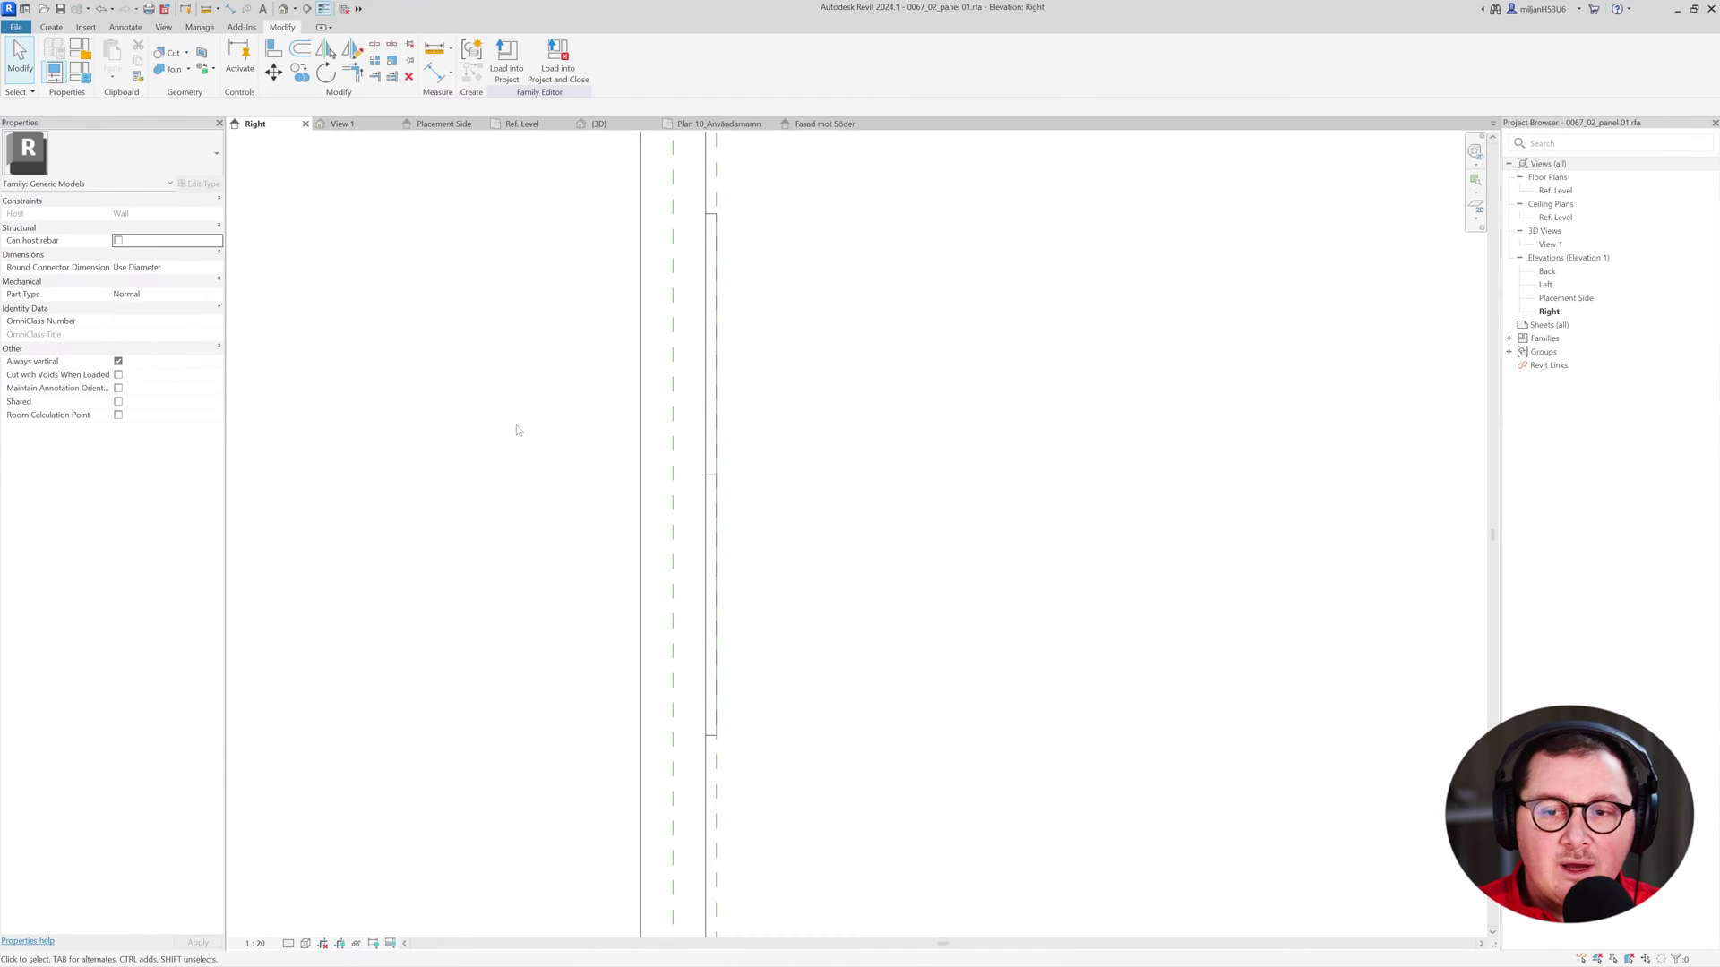
{"action": "middle_click_drag", "start_coordinate": [714, 651], "coordinate": [623, 618]}
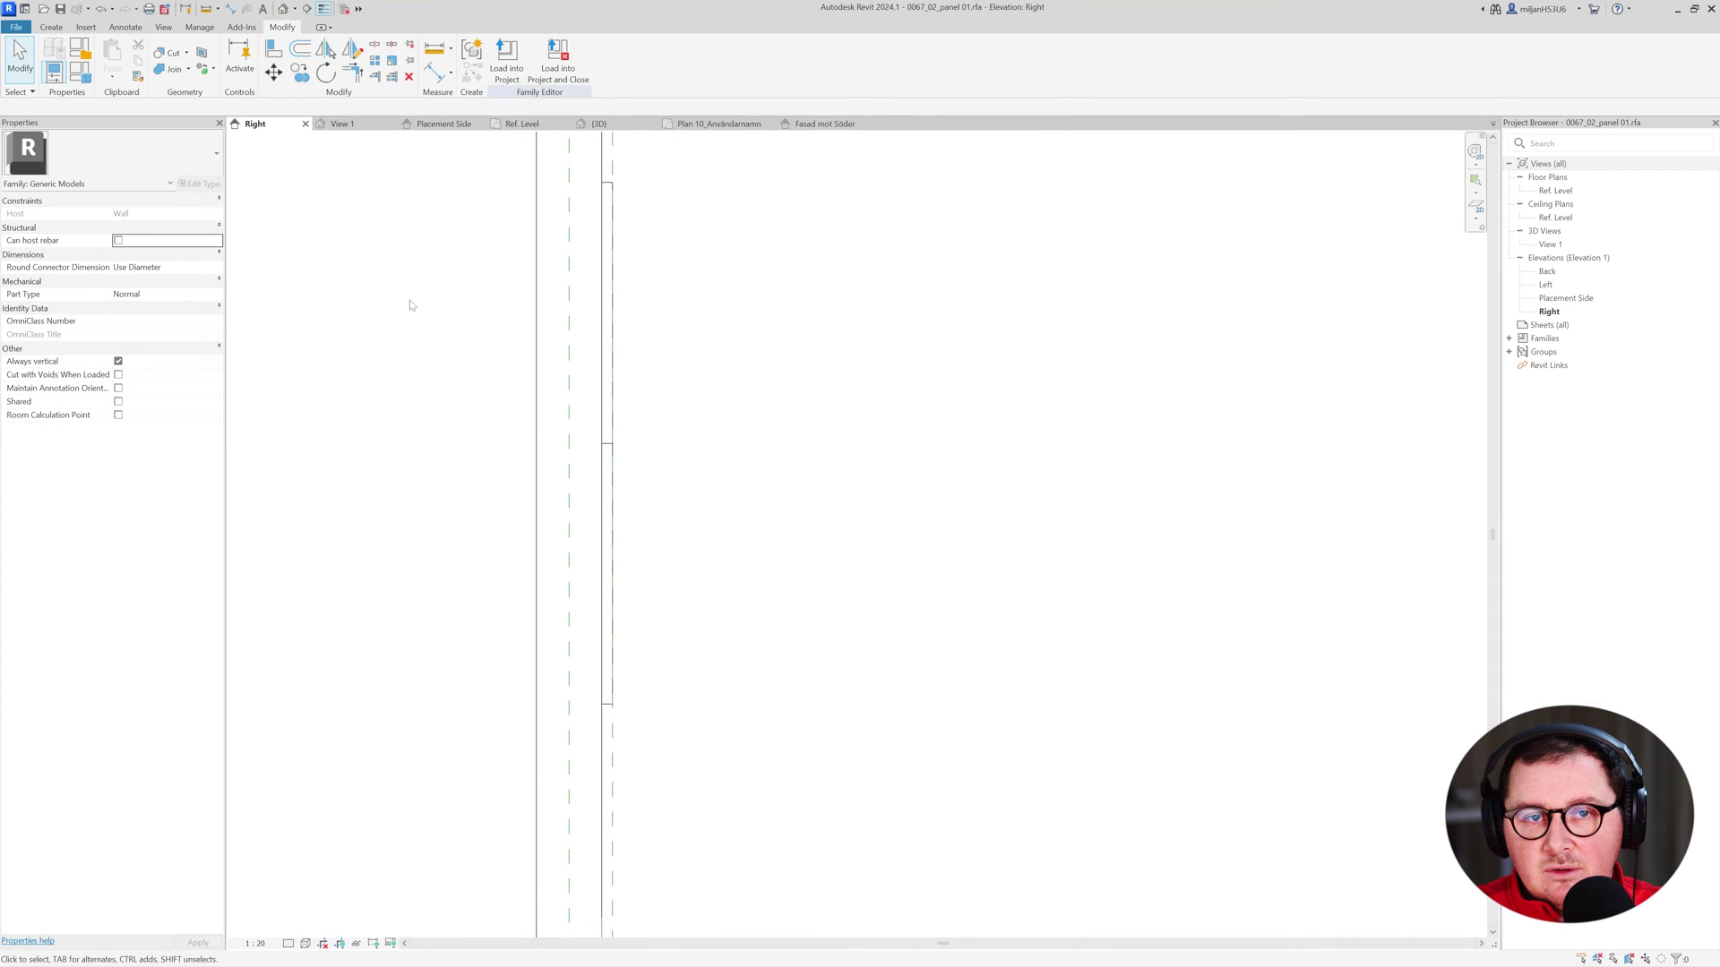
{"action": "left_click", "coordinate": [54, 29]}
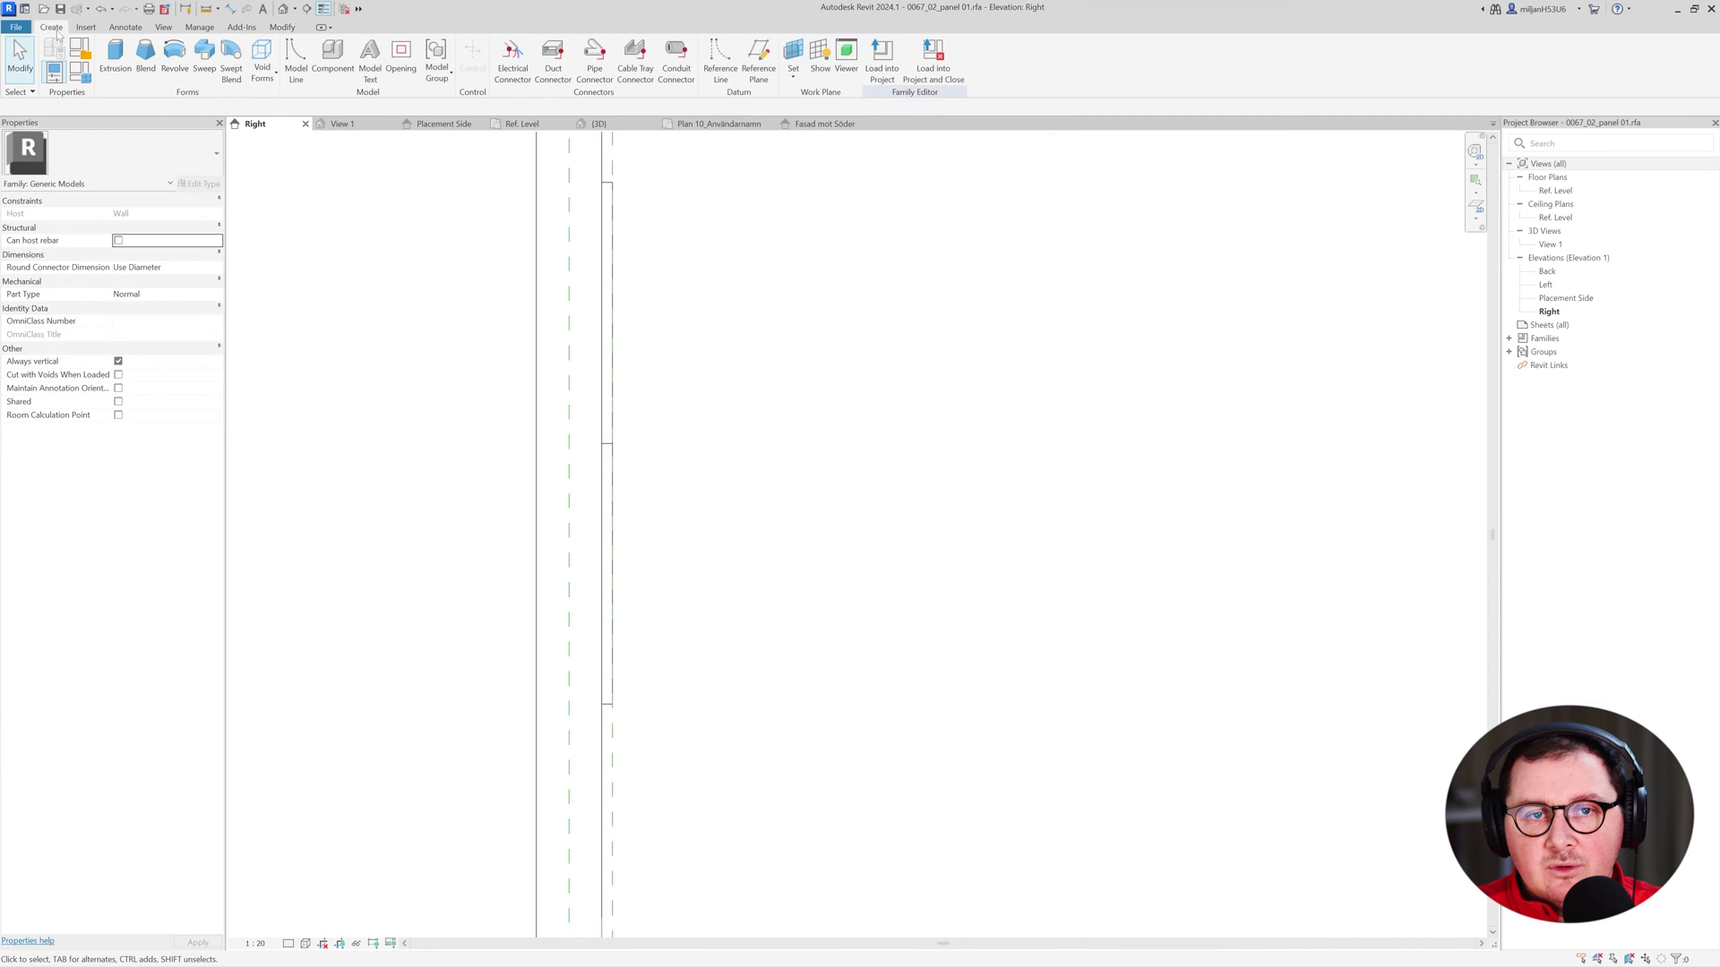
{"action": "left_click", "coordinate": [175, 69]}
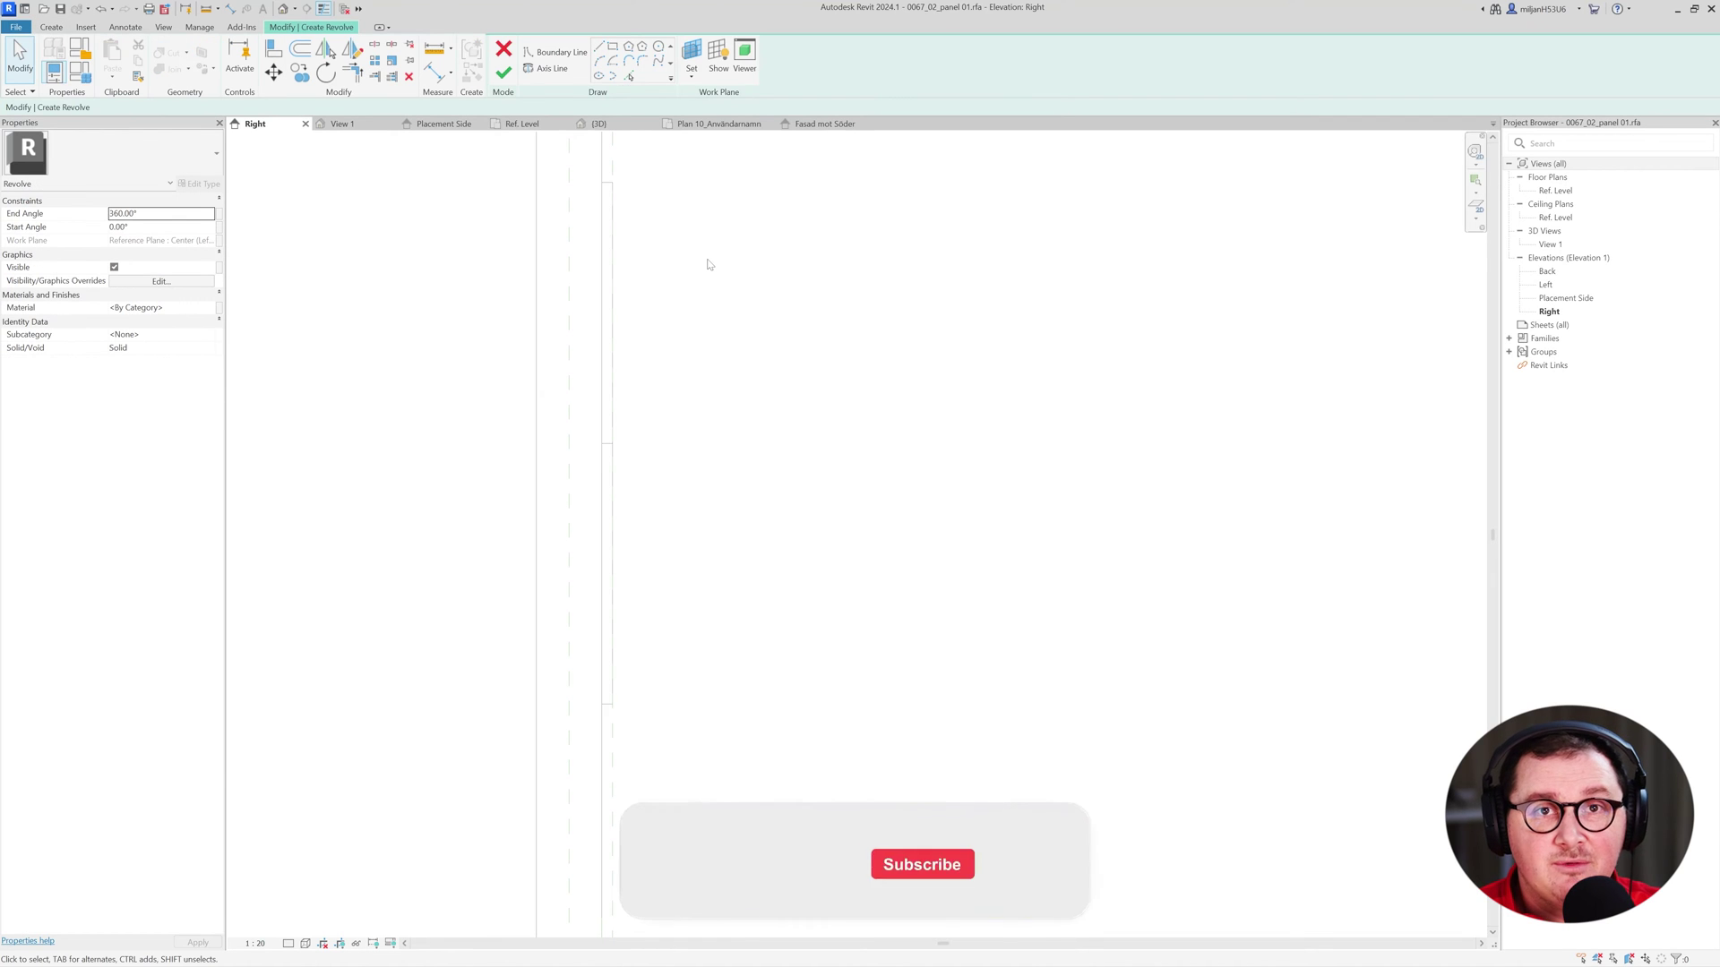
{"action": "left_click", "coordinate": [691, 56]}
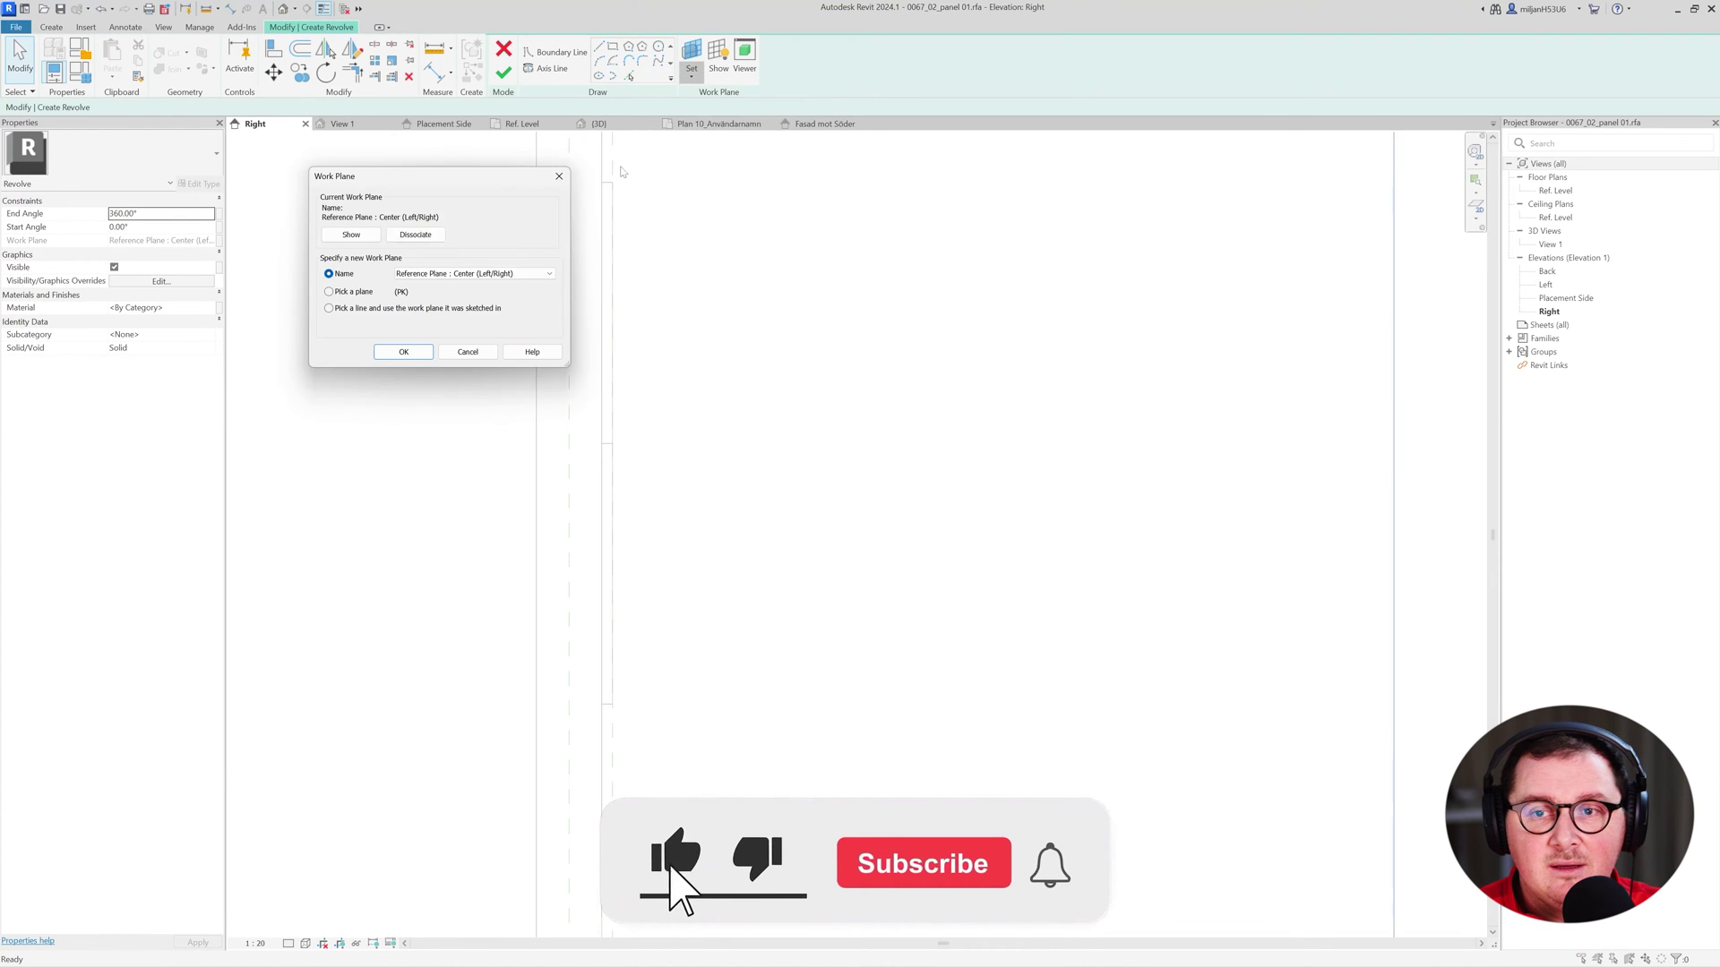
{"action": "left_click", "coordinate": [468, 352]}
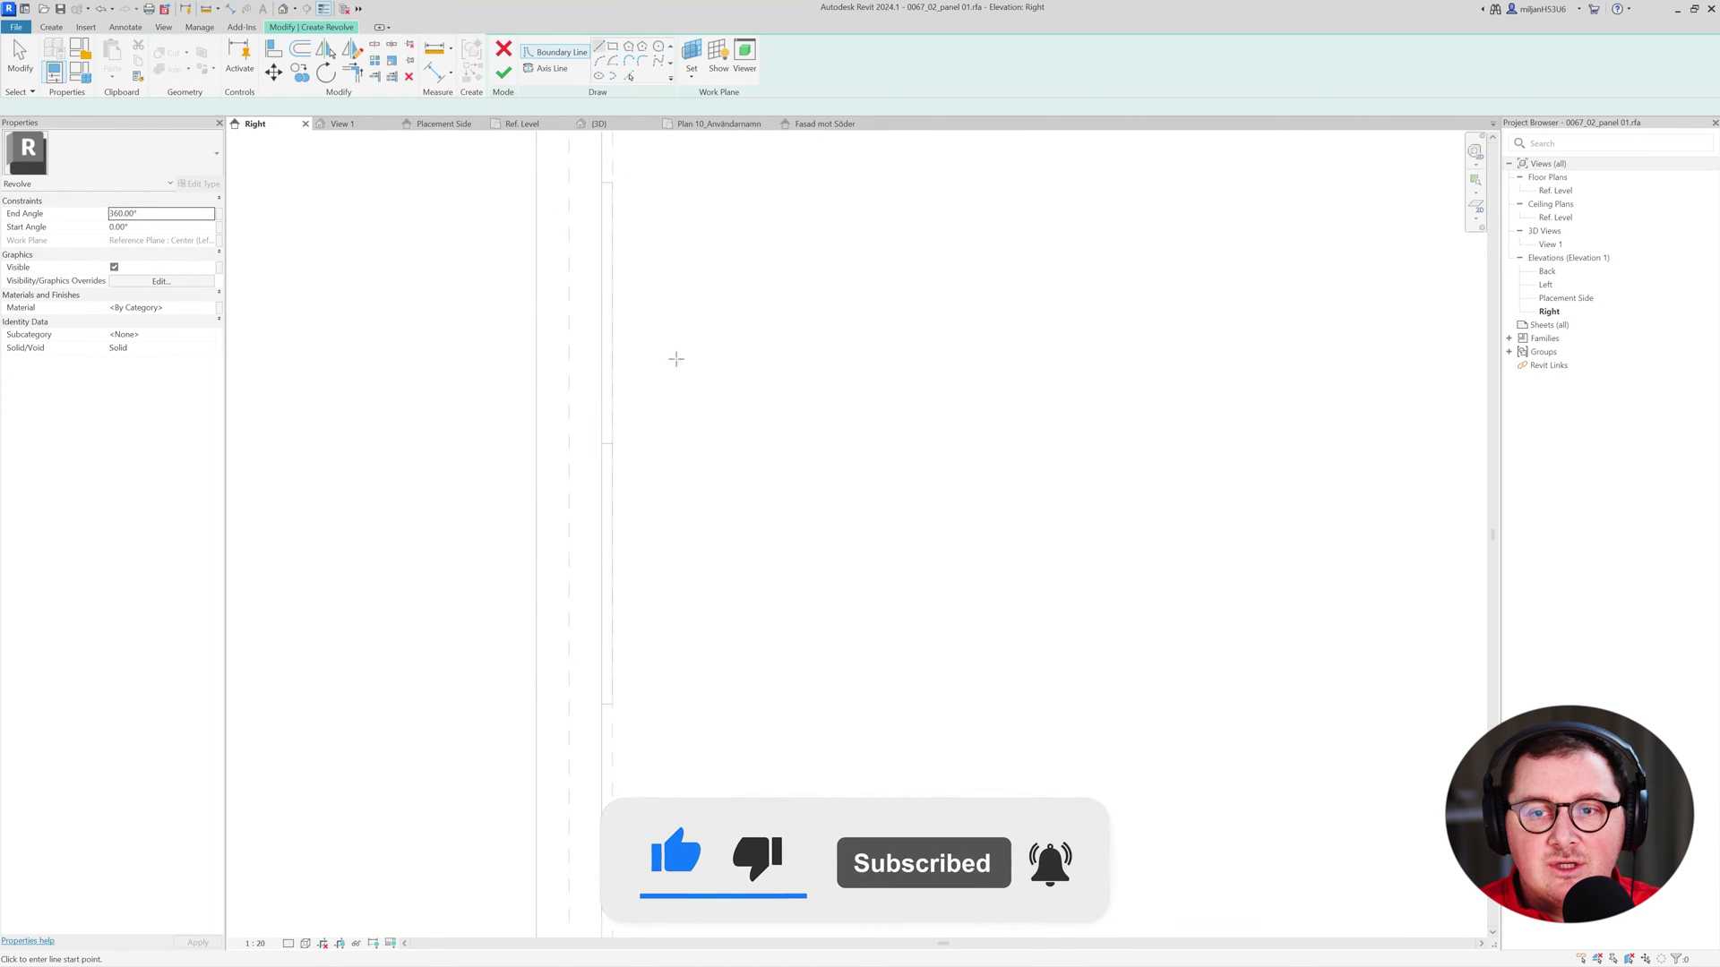
{"action": "scroll", "coordinate": [615, 719], "scroll_direction": "up", "scroll_amount": 2}
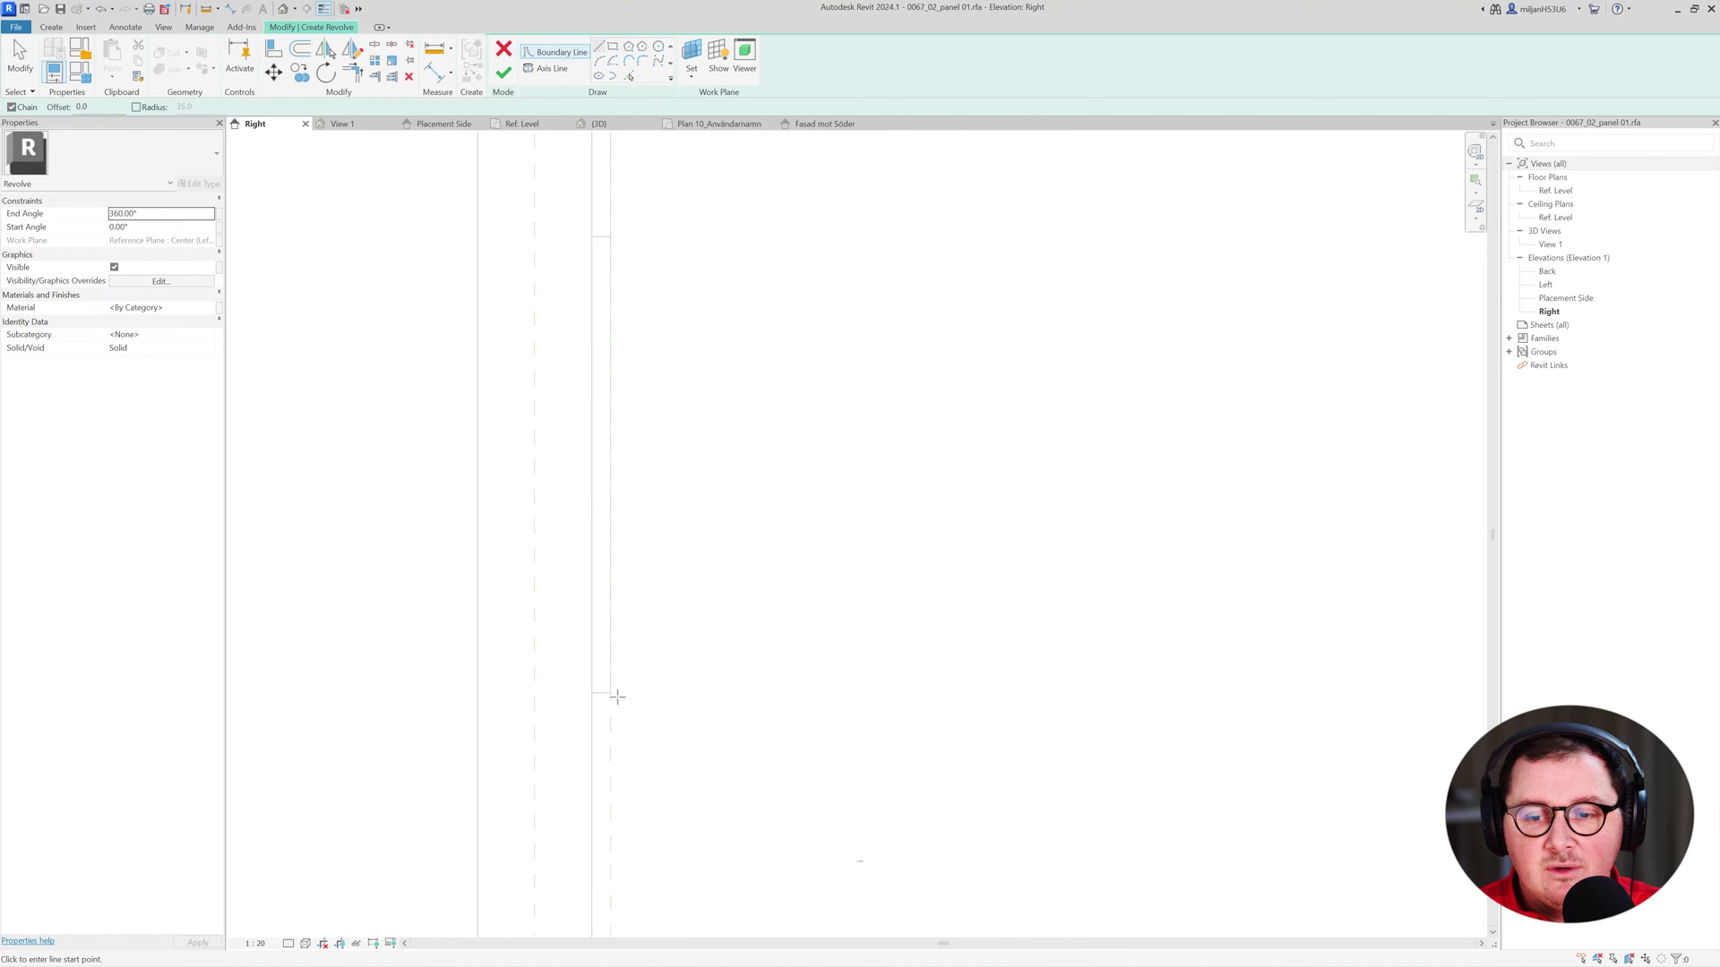
{"action": "left_click", "coordinate": [609, 236]}
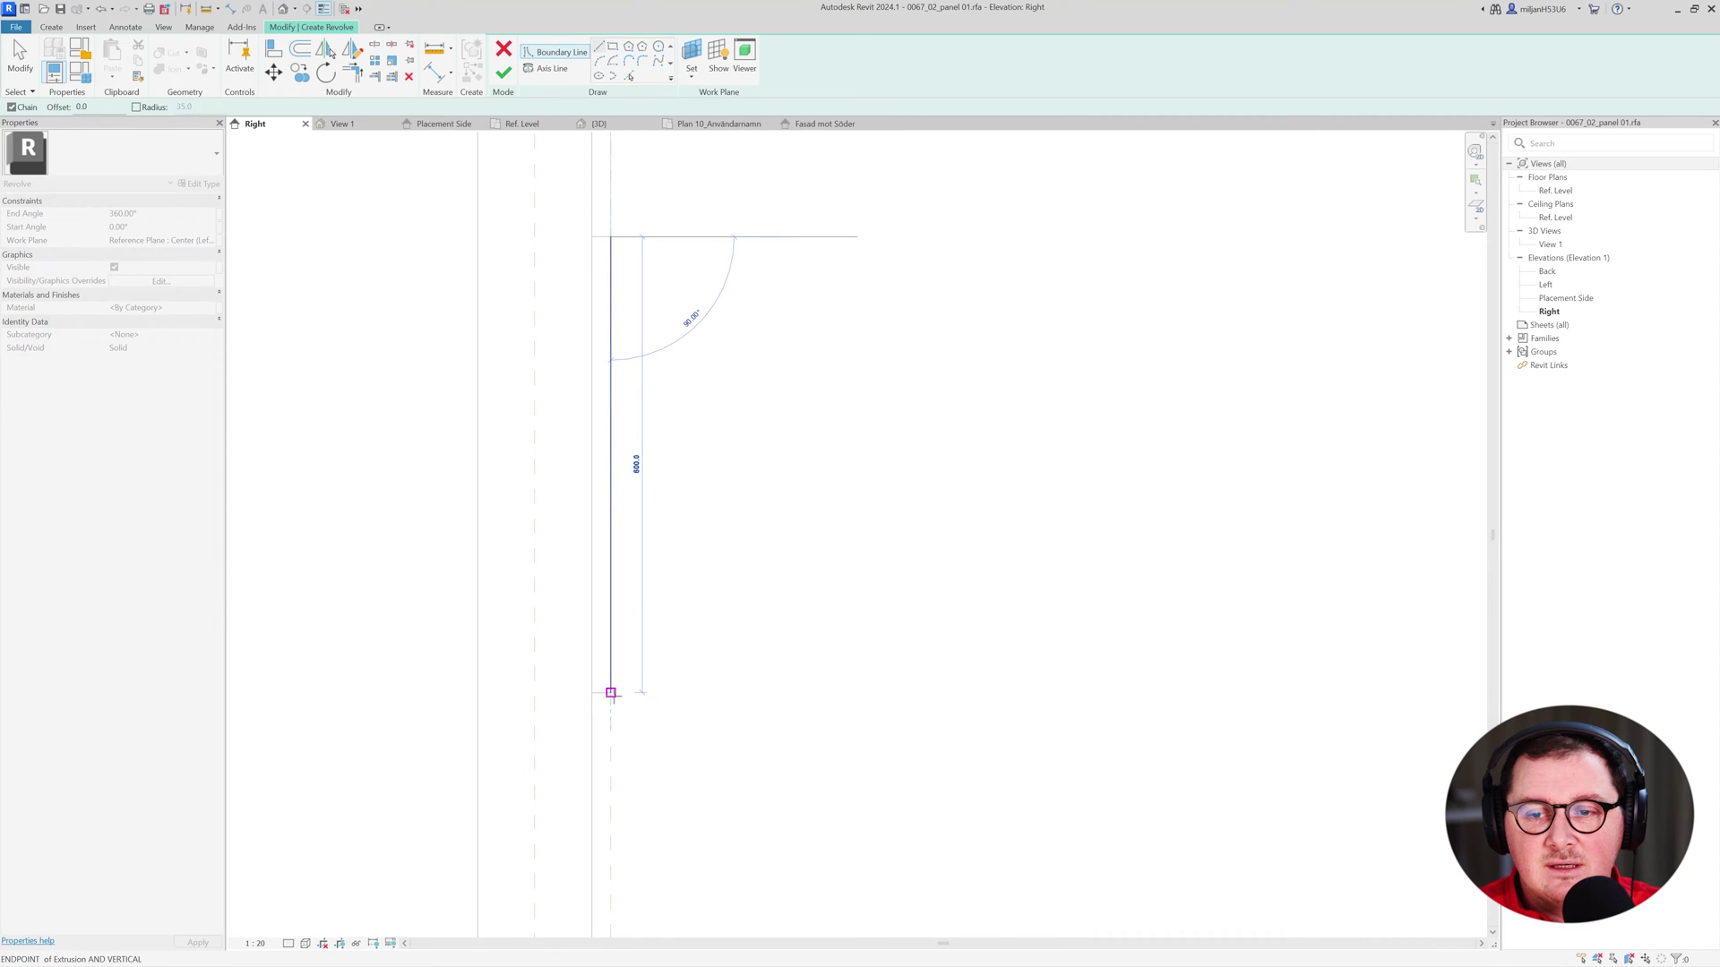
{"action": "type", "text": "55"}
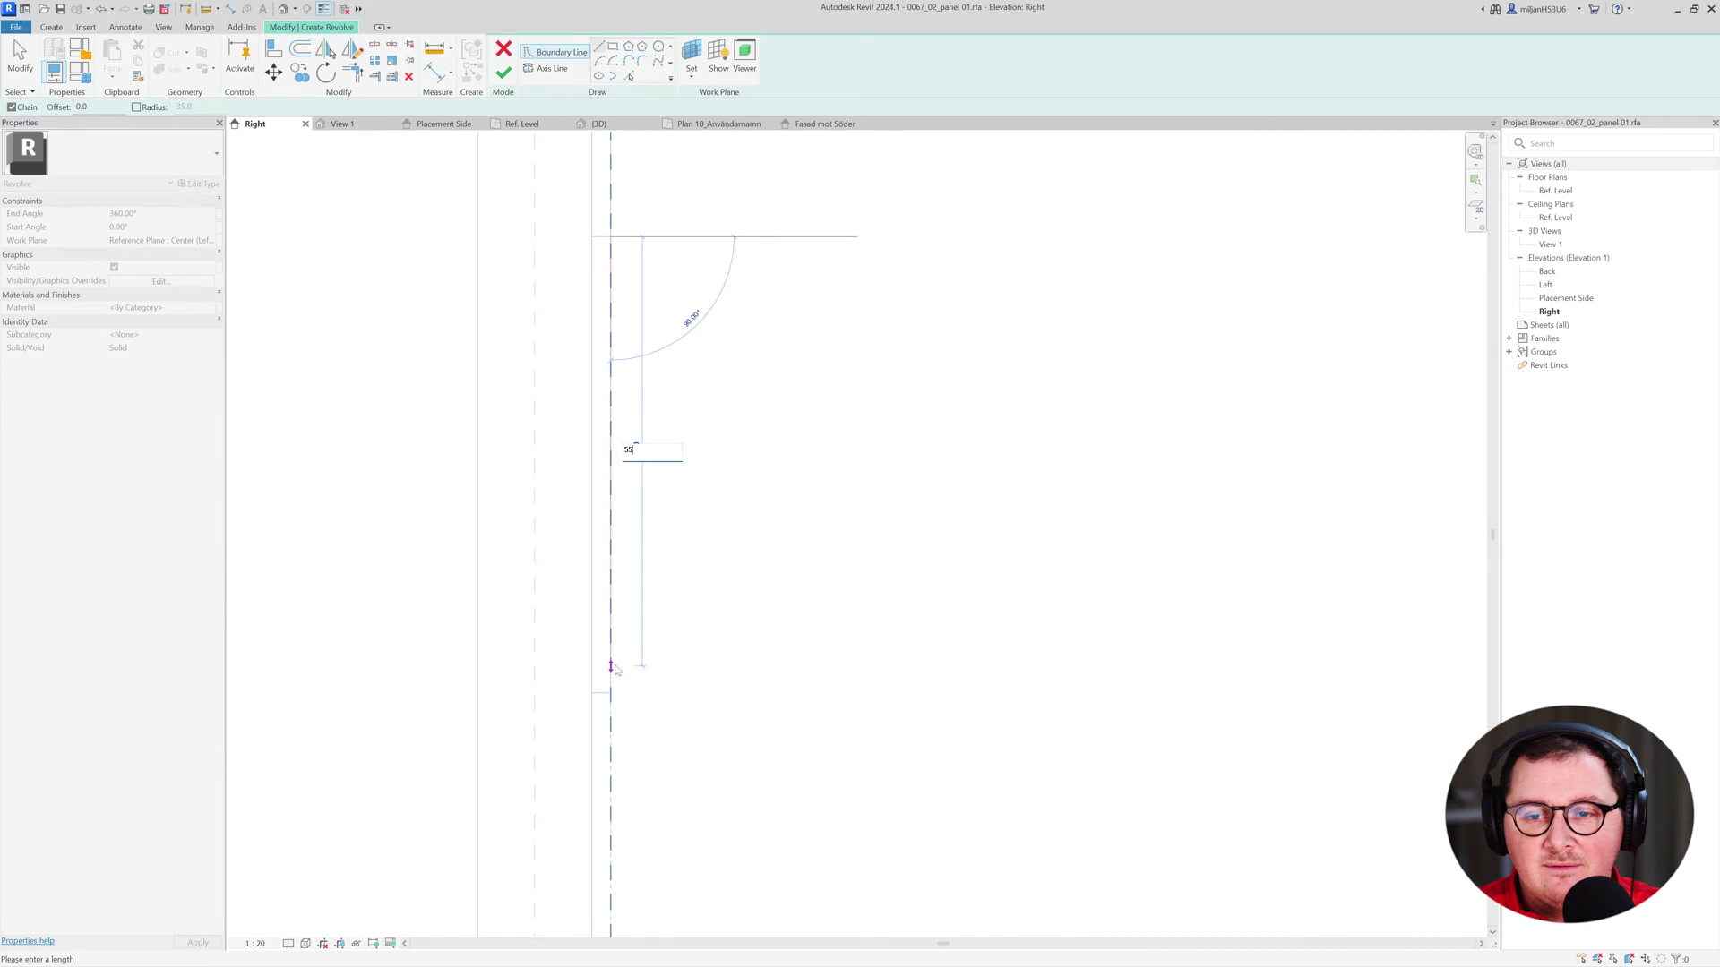
{"action": "type", "text": "0"}
{"action": "key", "text": "Return"}
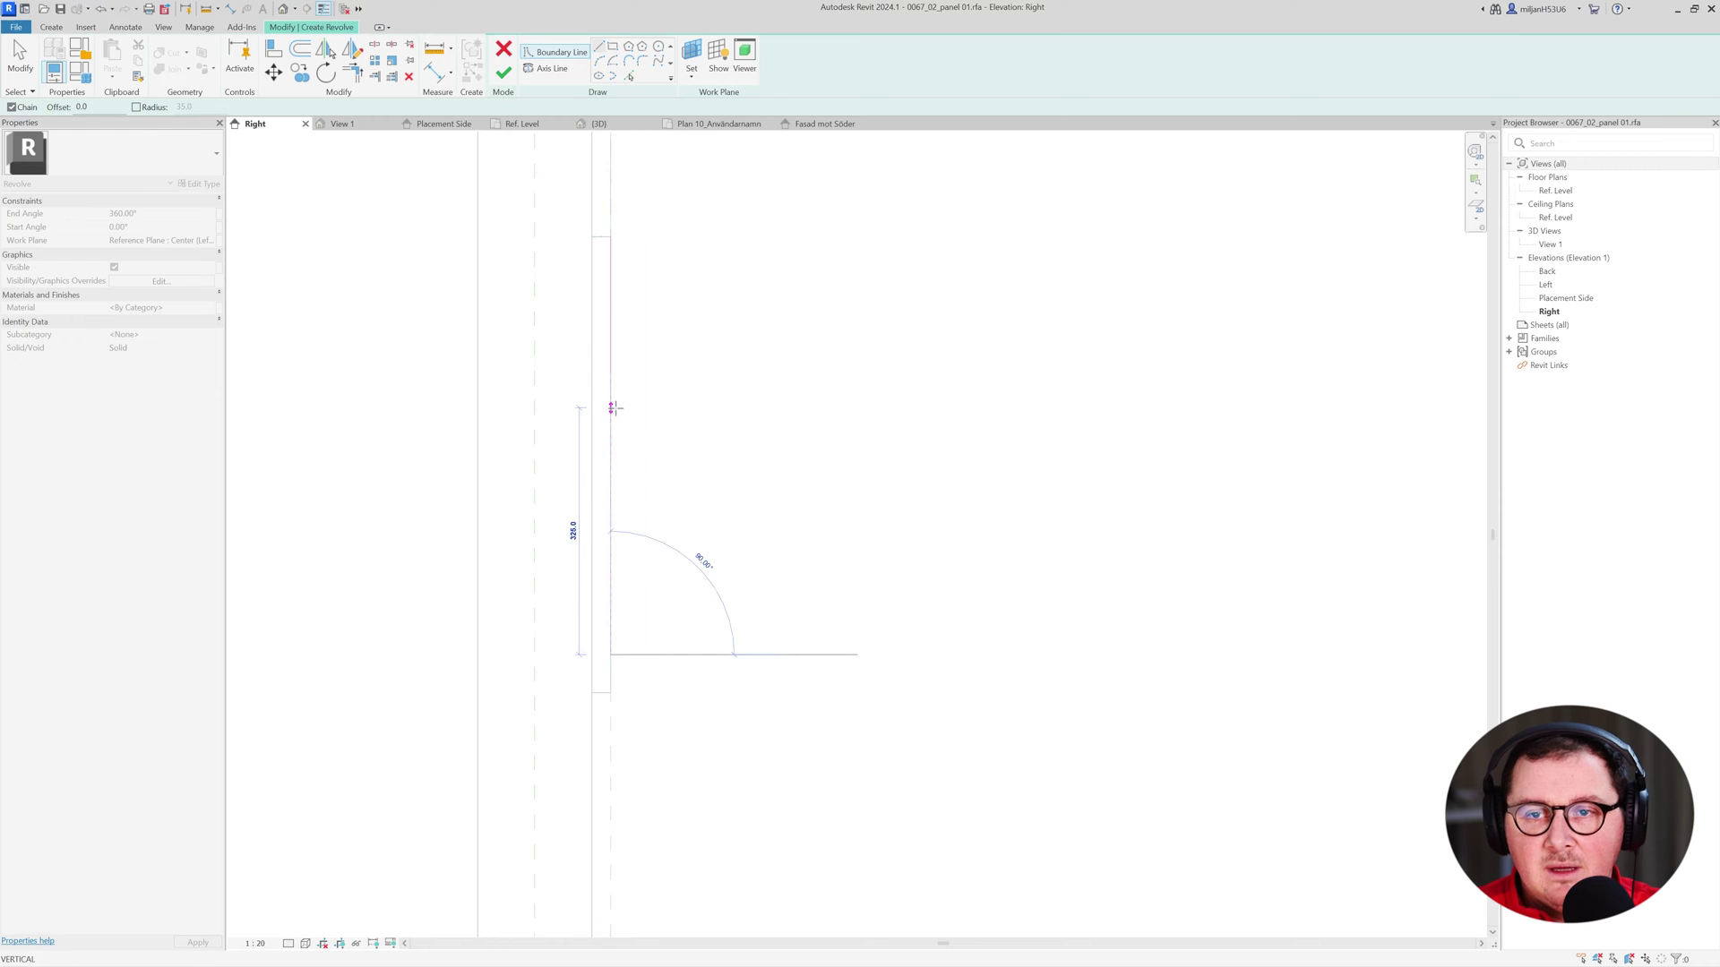
Align the vertical boundary line to the reference plane along the panels' front face.
{"action": "key", "text": "a"}
{"action": "key", "text": "l"}
{"action": "left_click", "coordinate": [614, 735]}
{"action": "left_click", "coordinate": [617, 652]}
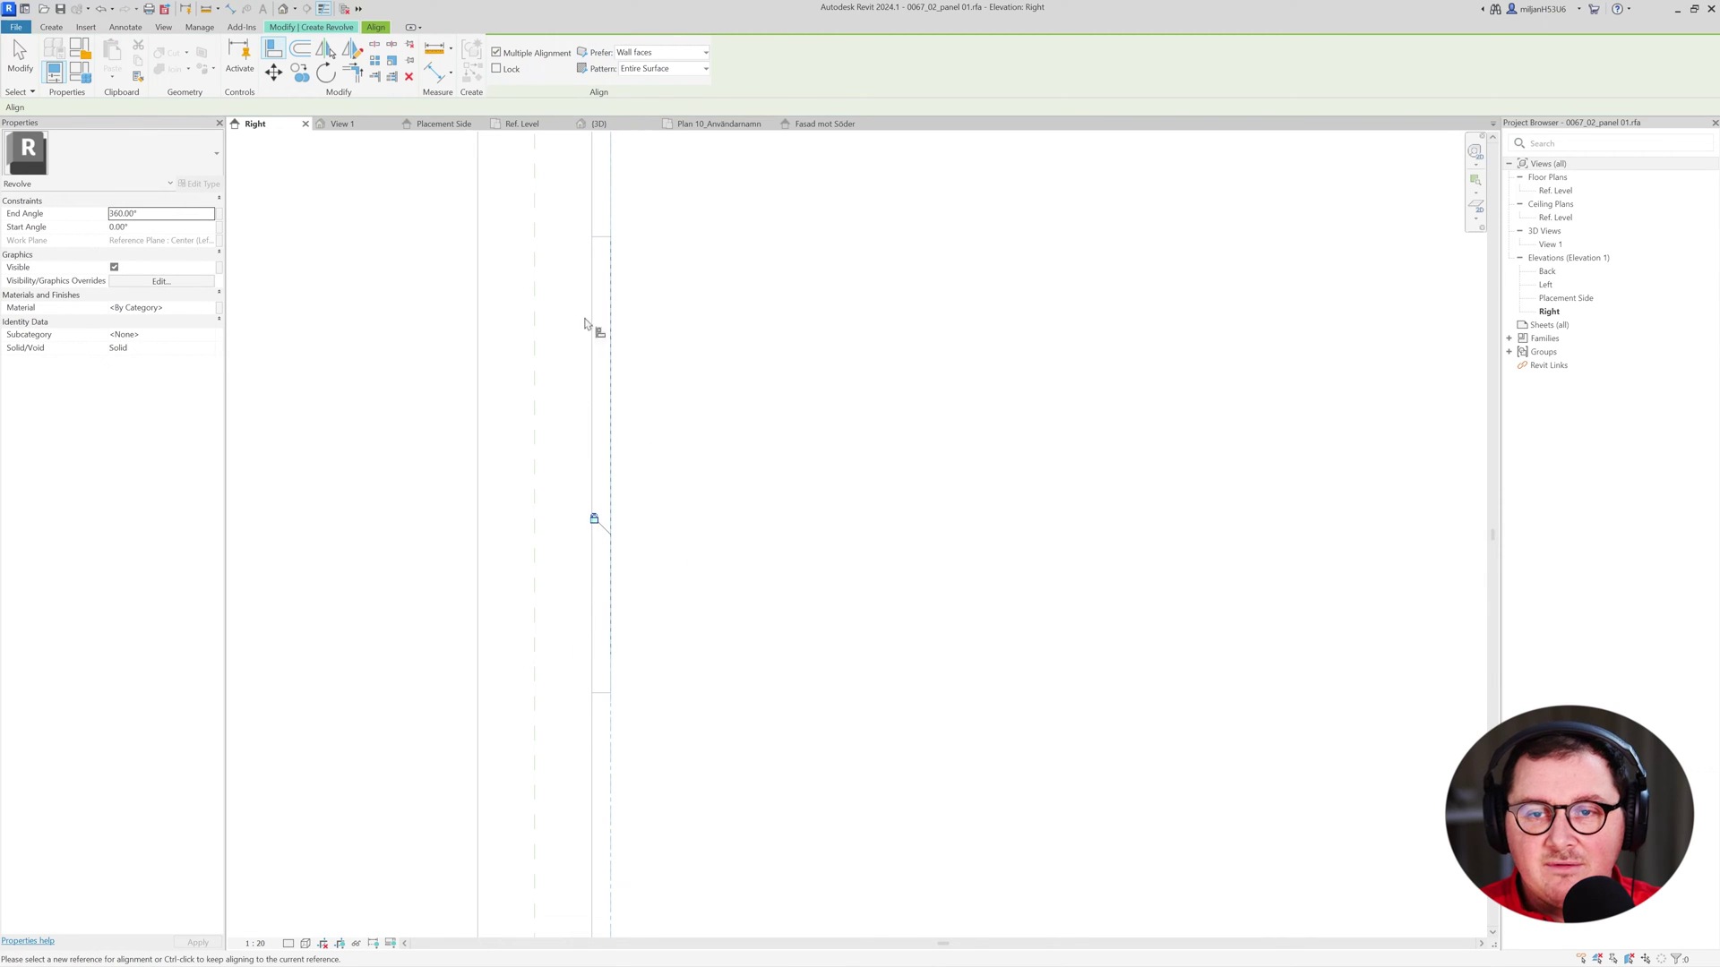
{"action": "left_click", "coordinate": [25, 54]}
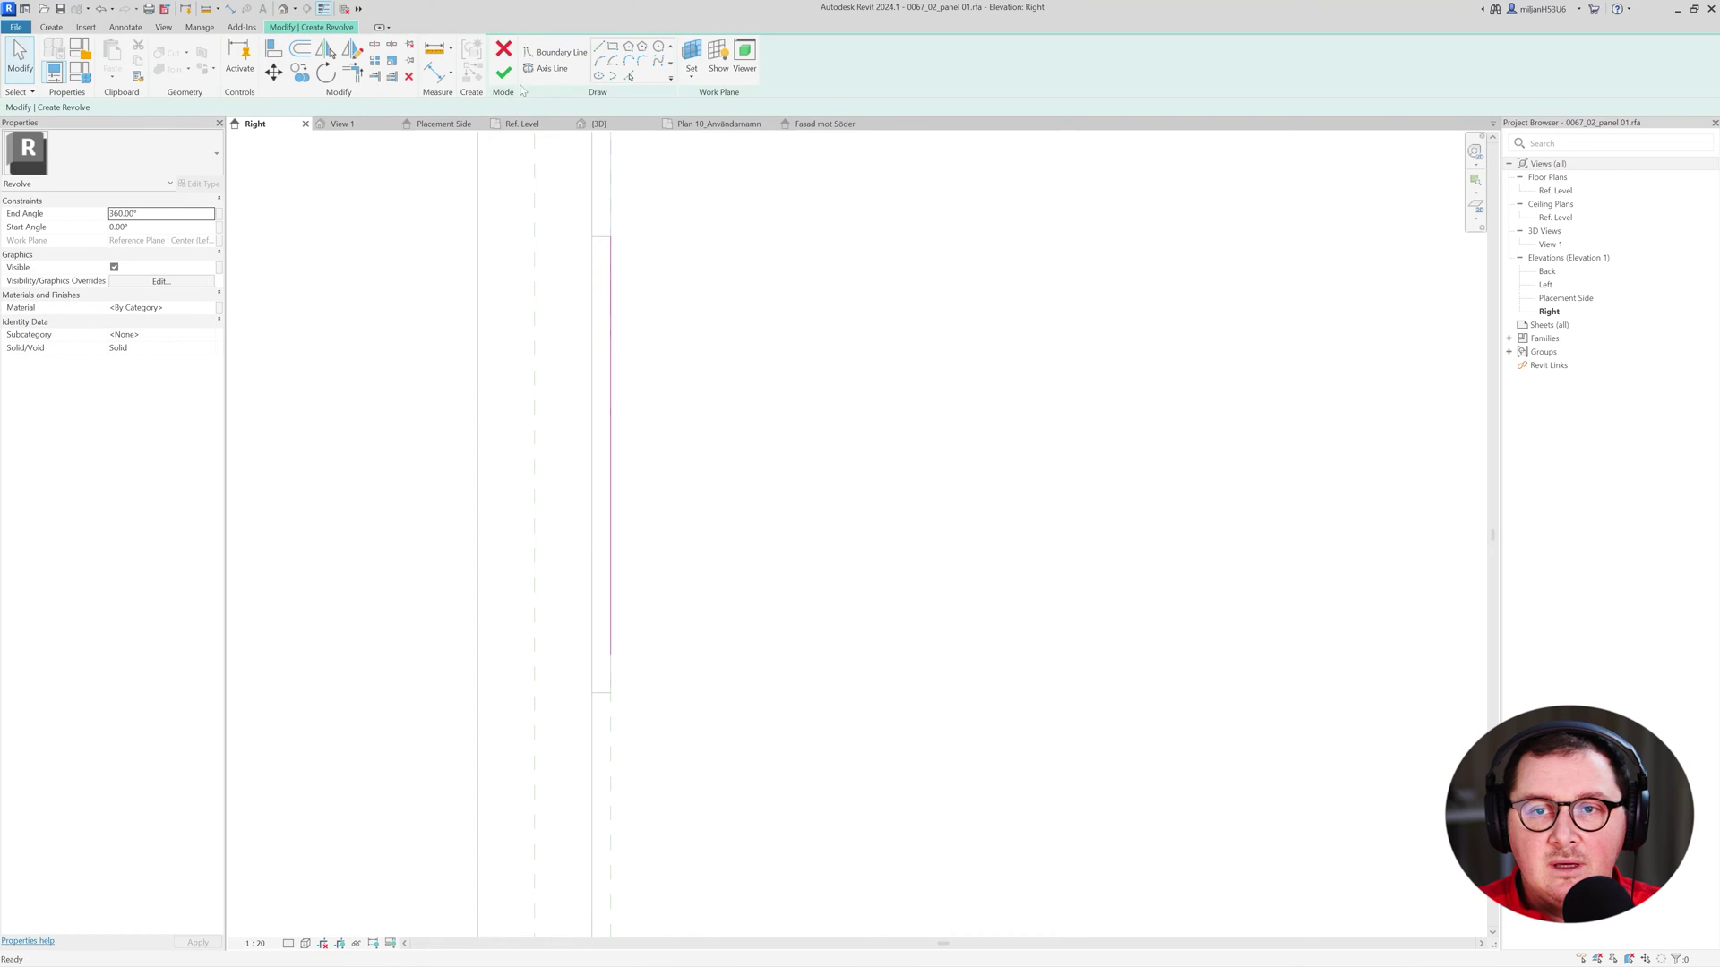
Complete a triangular ridge profile at the line's lower end with a 60 mm side at 45° and a perpendicular return side, trimming the excess.
{"action": "left_click", "coordinate": [602, 49]}
{"action": "left_click", "coordinate": [610, 654]}
{"action": "scroll", "coordinate": [640, 616], "scroll_direction": "up", "scroll_amount": 2}
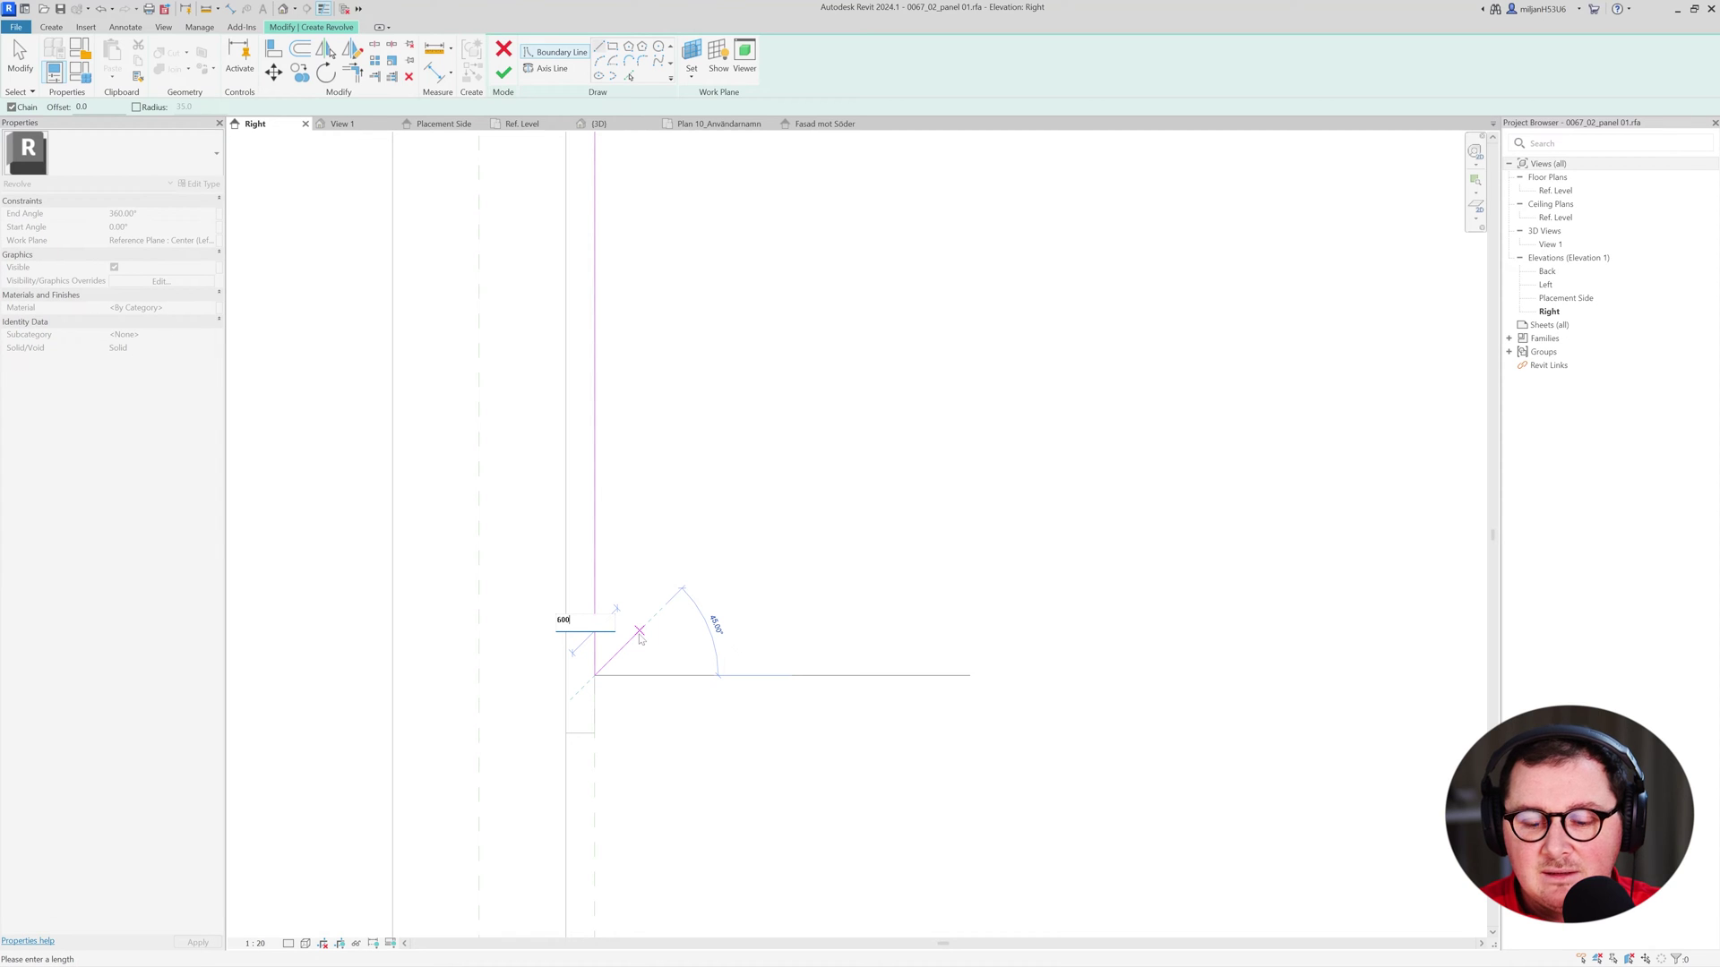
{"action": "key", "text": "Return"}
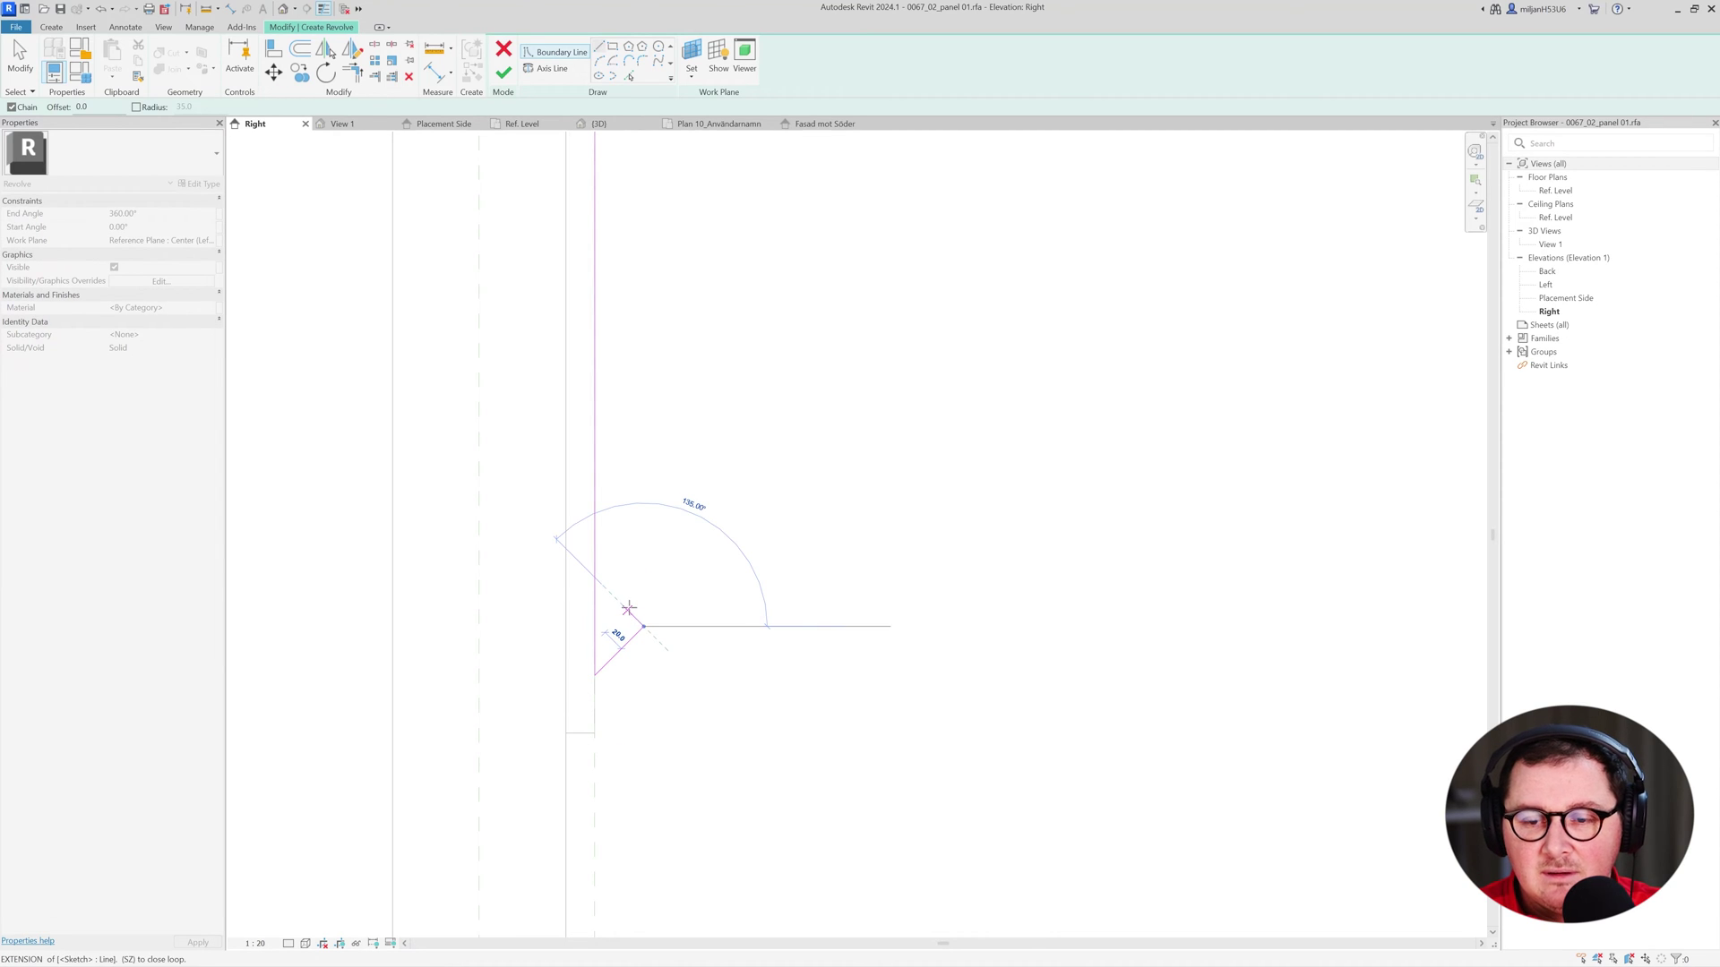
{"action": "key", "text": "Escape"}
{"action": "key", "text": "Escape"}
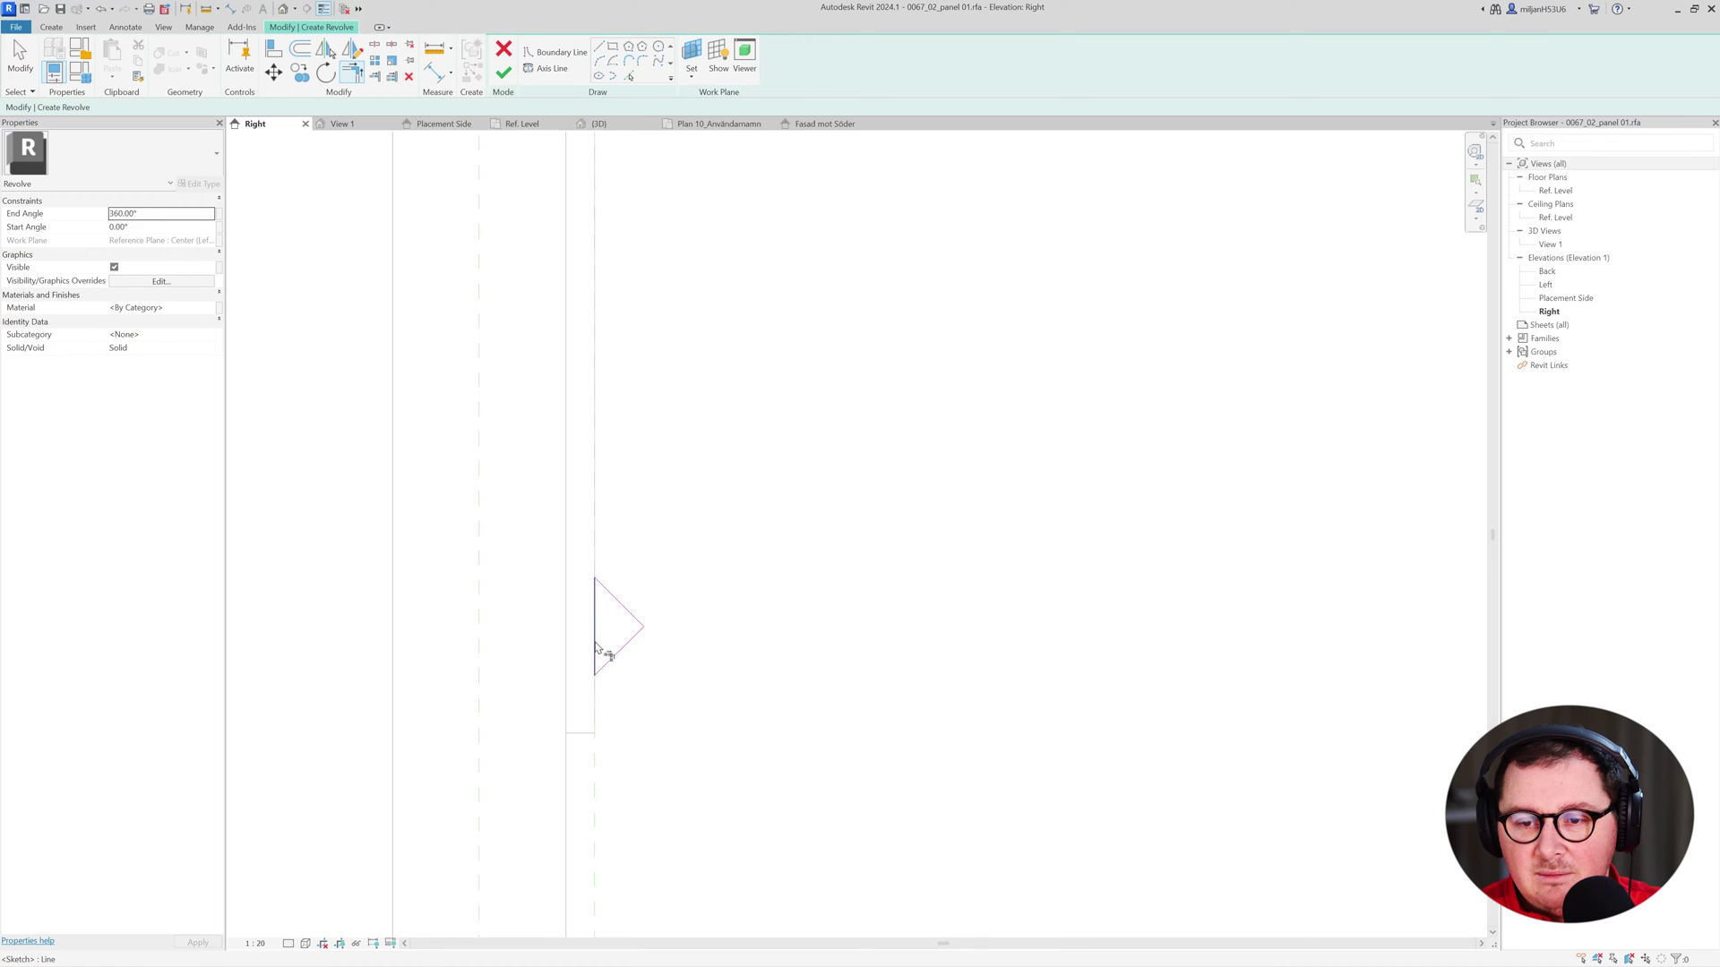
{"action": "scroll", "coordinate": [598, 650], "scroll_direction": "down", "scroll_amount": 2}
{"action": "key", "text": "t"}
{"action": "key", "text": "r"}
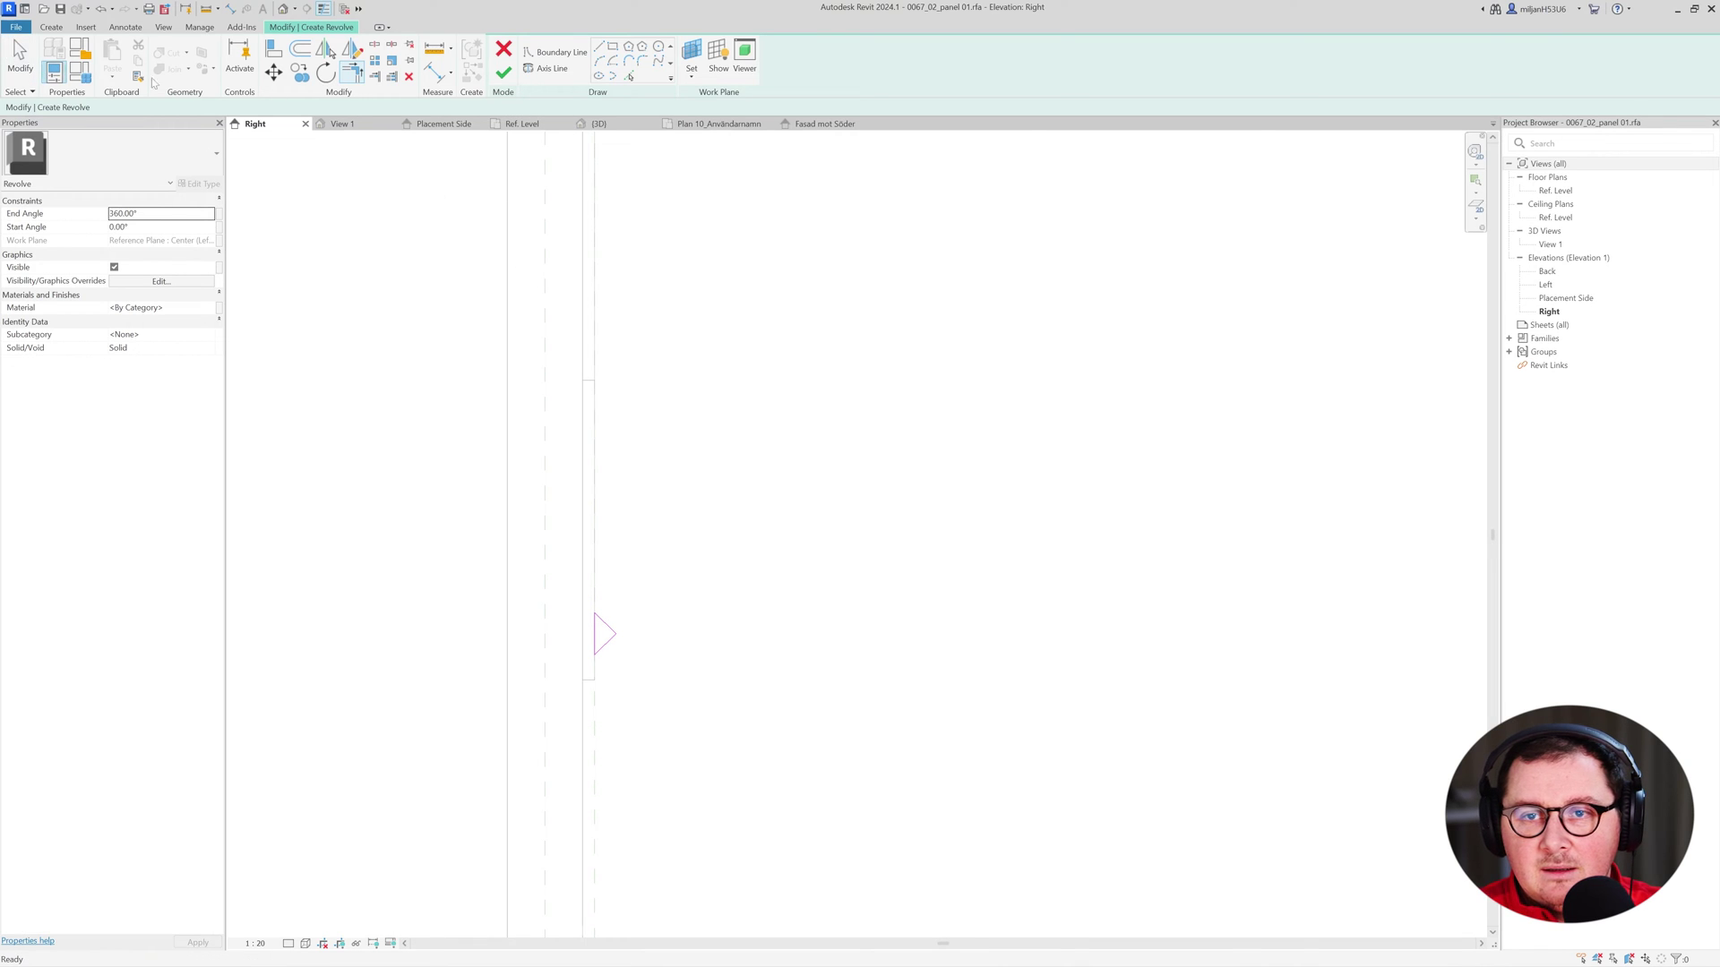
Sketch a horizontal axis line for the revolve outward from the front face at the seam between the two panels.
{"action": "left_click", "coordinate": [551, 68]}
{"action": "middle_click_drag", "start_coordinate": [615, 388], "coordinate": [529, 680]}
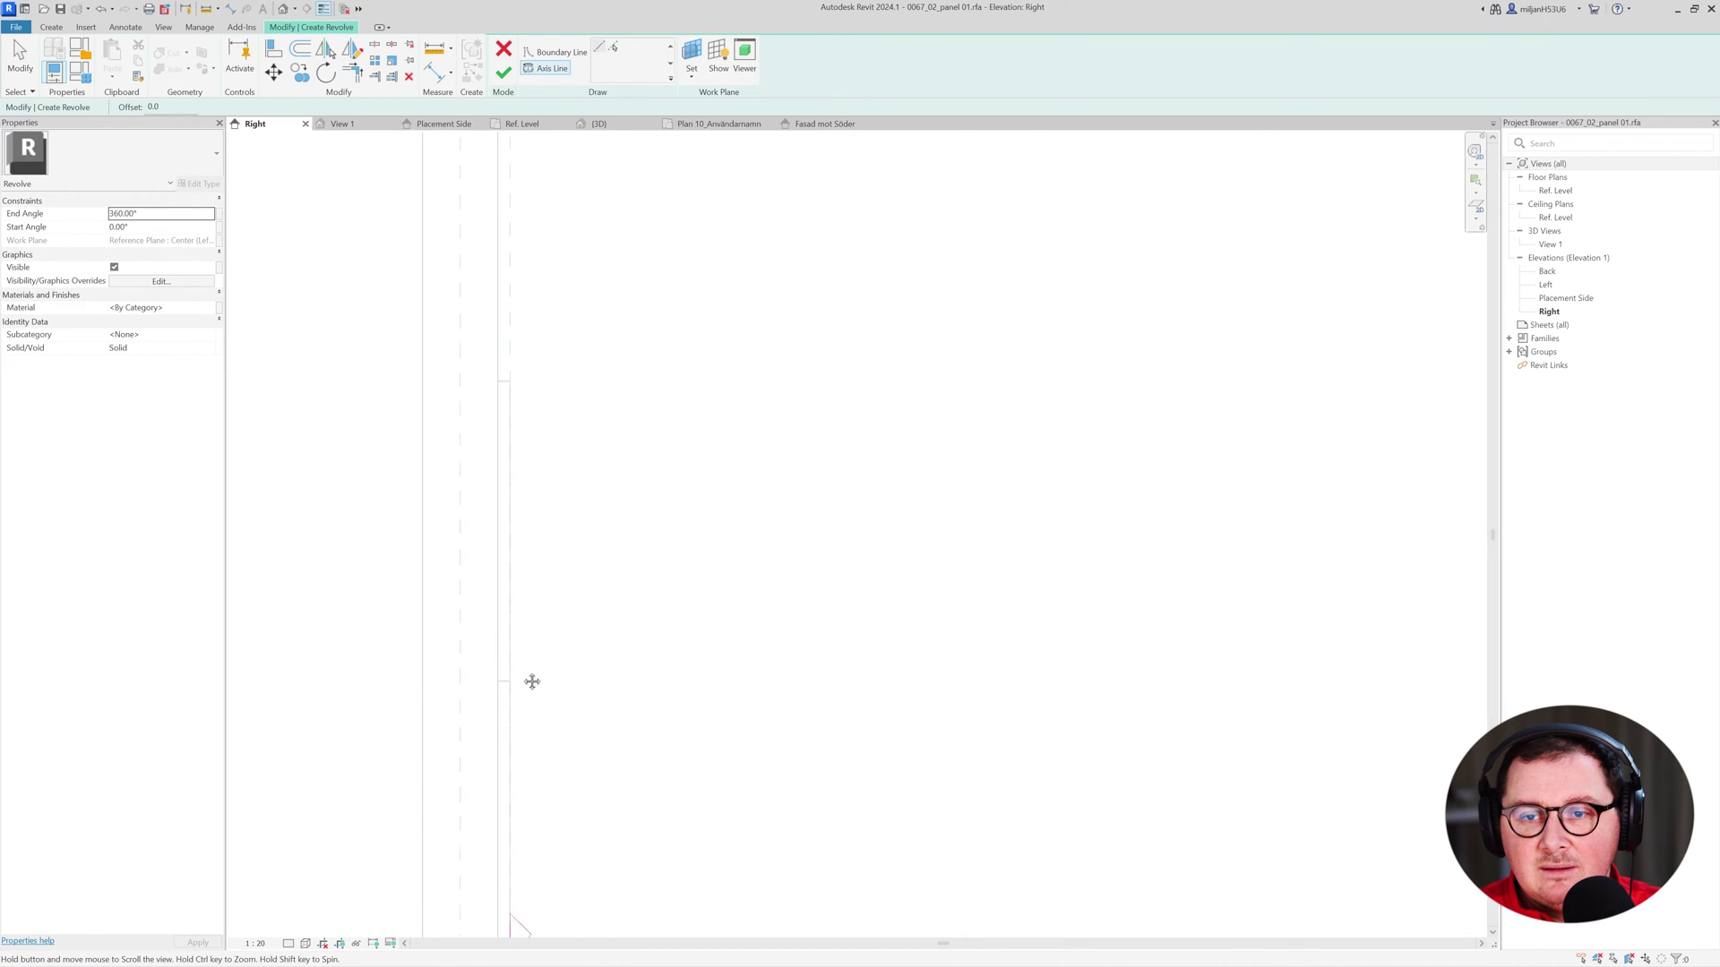
{"action": "scroll", "coordinate": [538, 555], "scroll_direction": "down", "scroll_amount": 2}
{"action": "left_click", "coordinate": [518, 642]}
{"action": "left_click", "coordinate": [602, 642]}
{"action": "middle_click_drag", "start_coordinate": [537, 657], "coordinate": [616, 492]}
Set the revolve's end angle to 90° and finish the ridge in the 3D view View 1.
{"action": "left_click", "coordinate": [20, 70]}
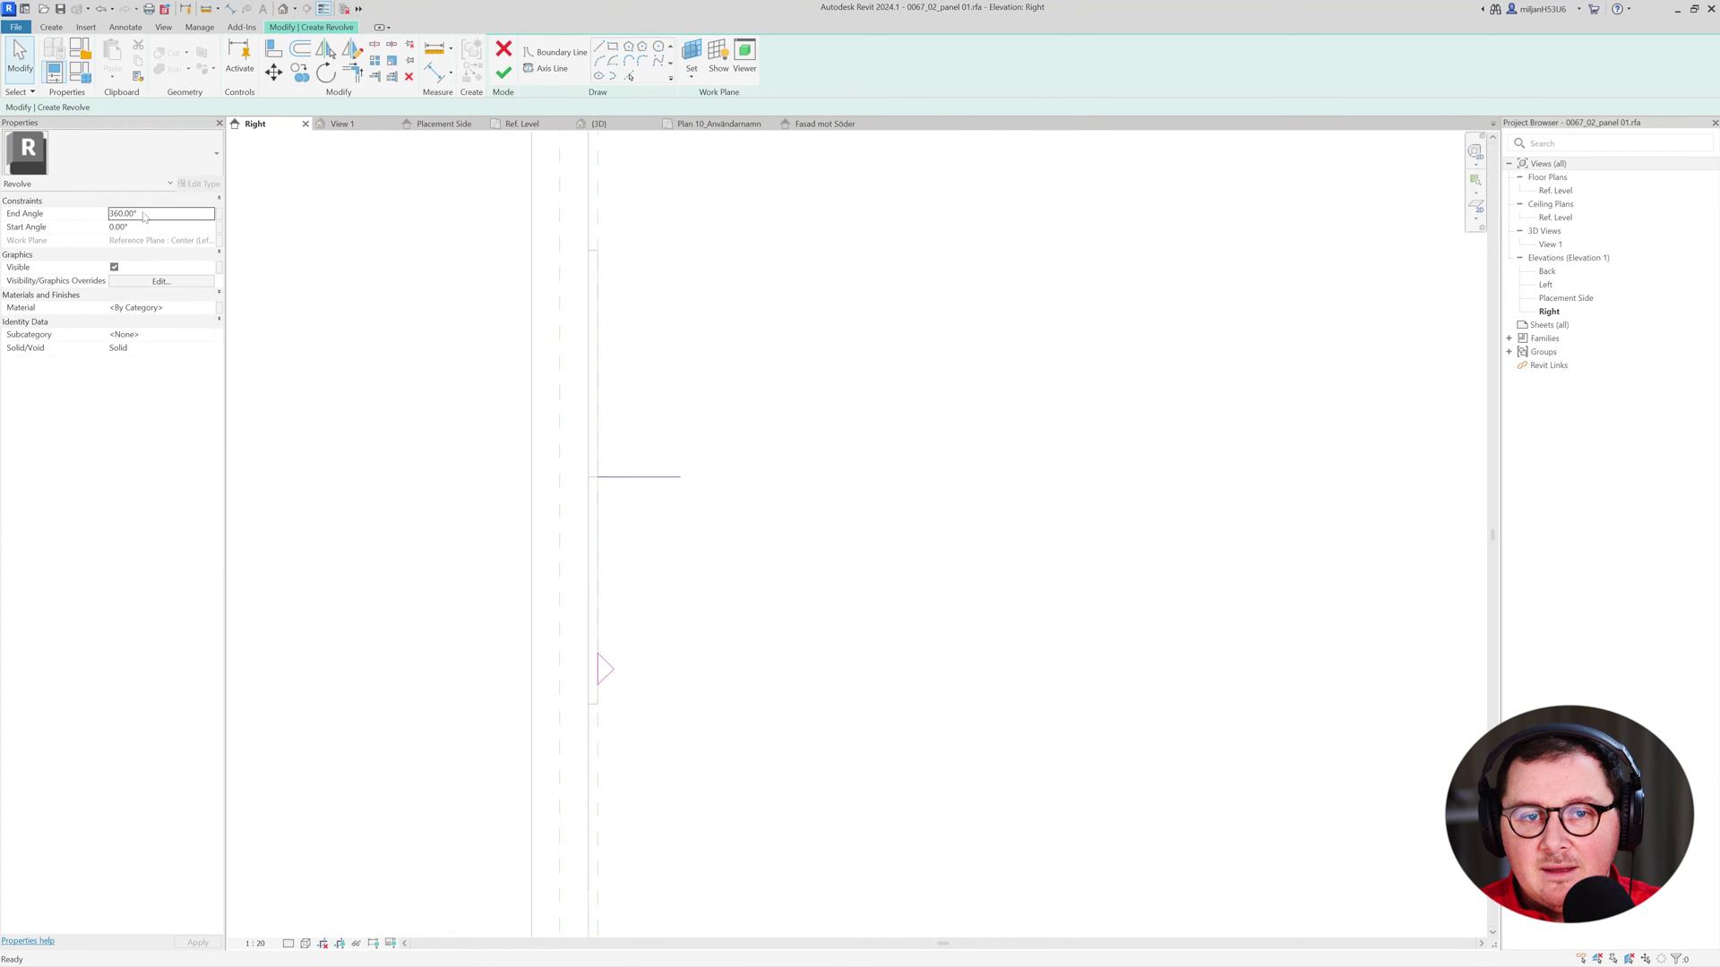
{"action": "left_click", "coordinate": [152, 216]}
{"action": "type", "text": "90"}
{"action": "key", "text": "Return"}
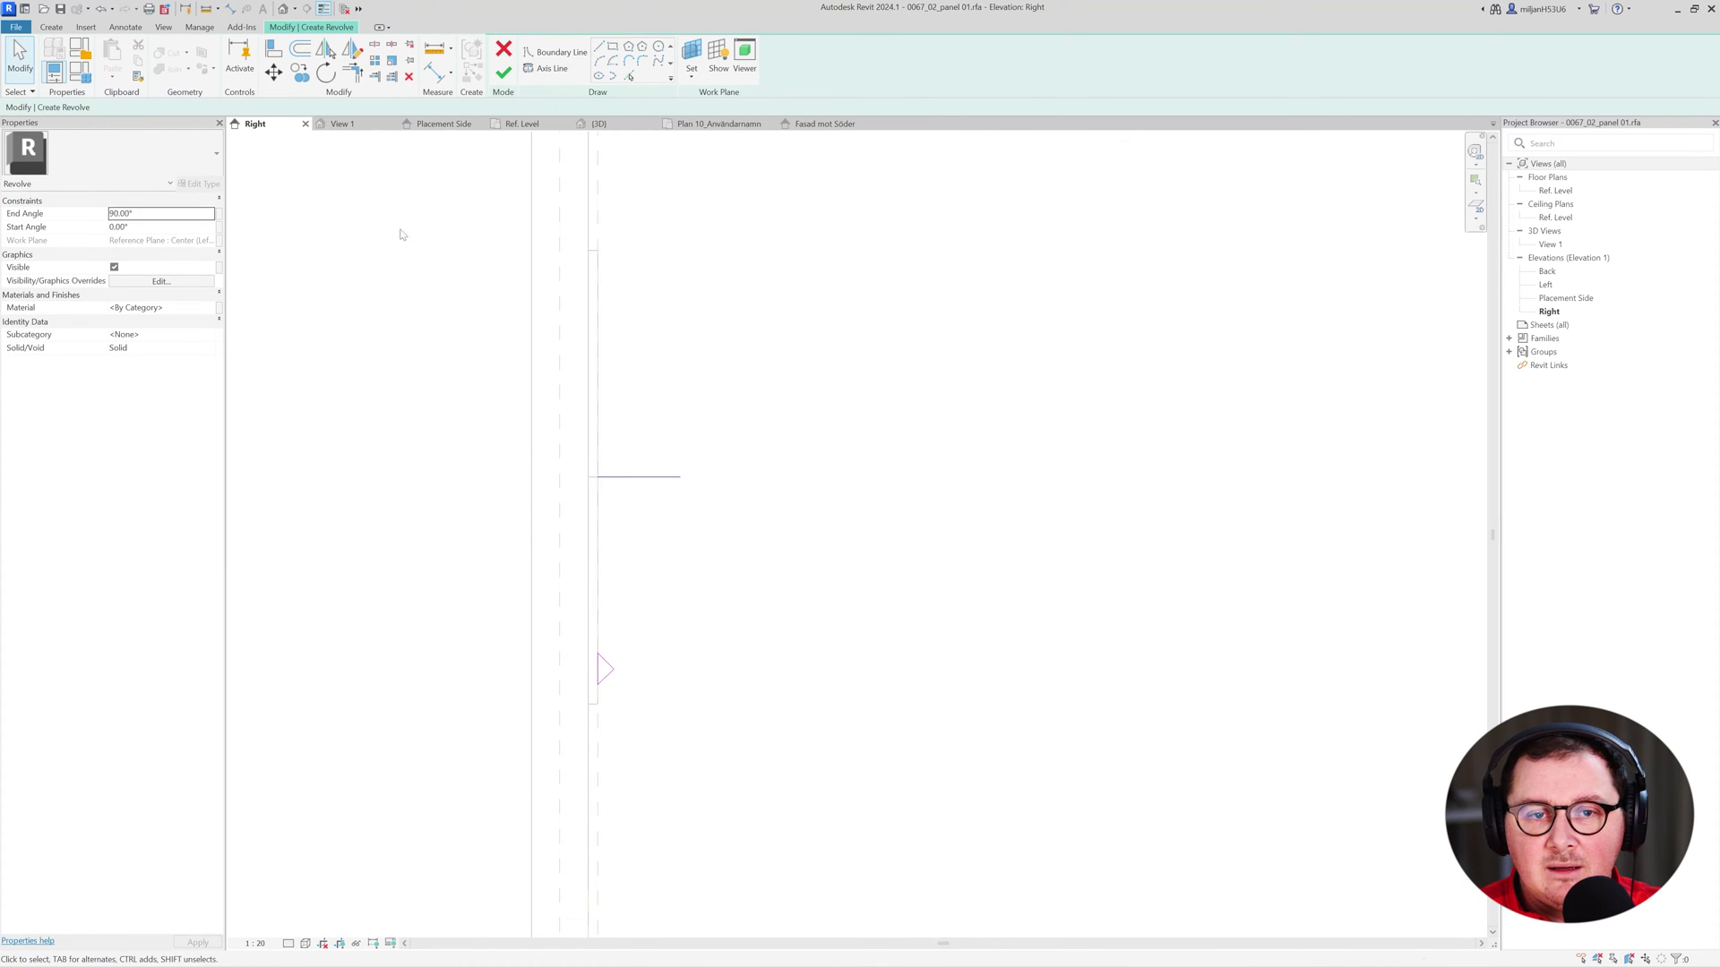
{"action": "left_click", "coordinate": [349, 125]}
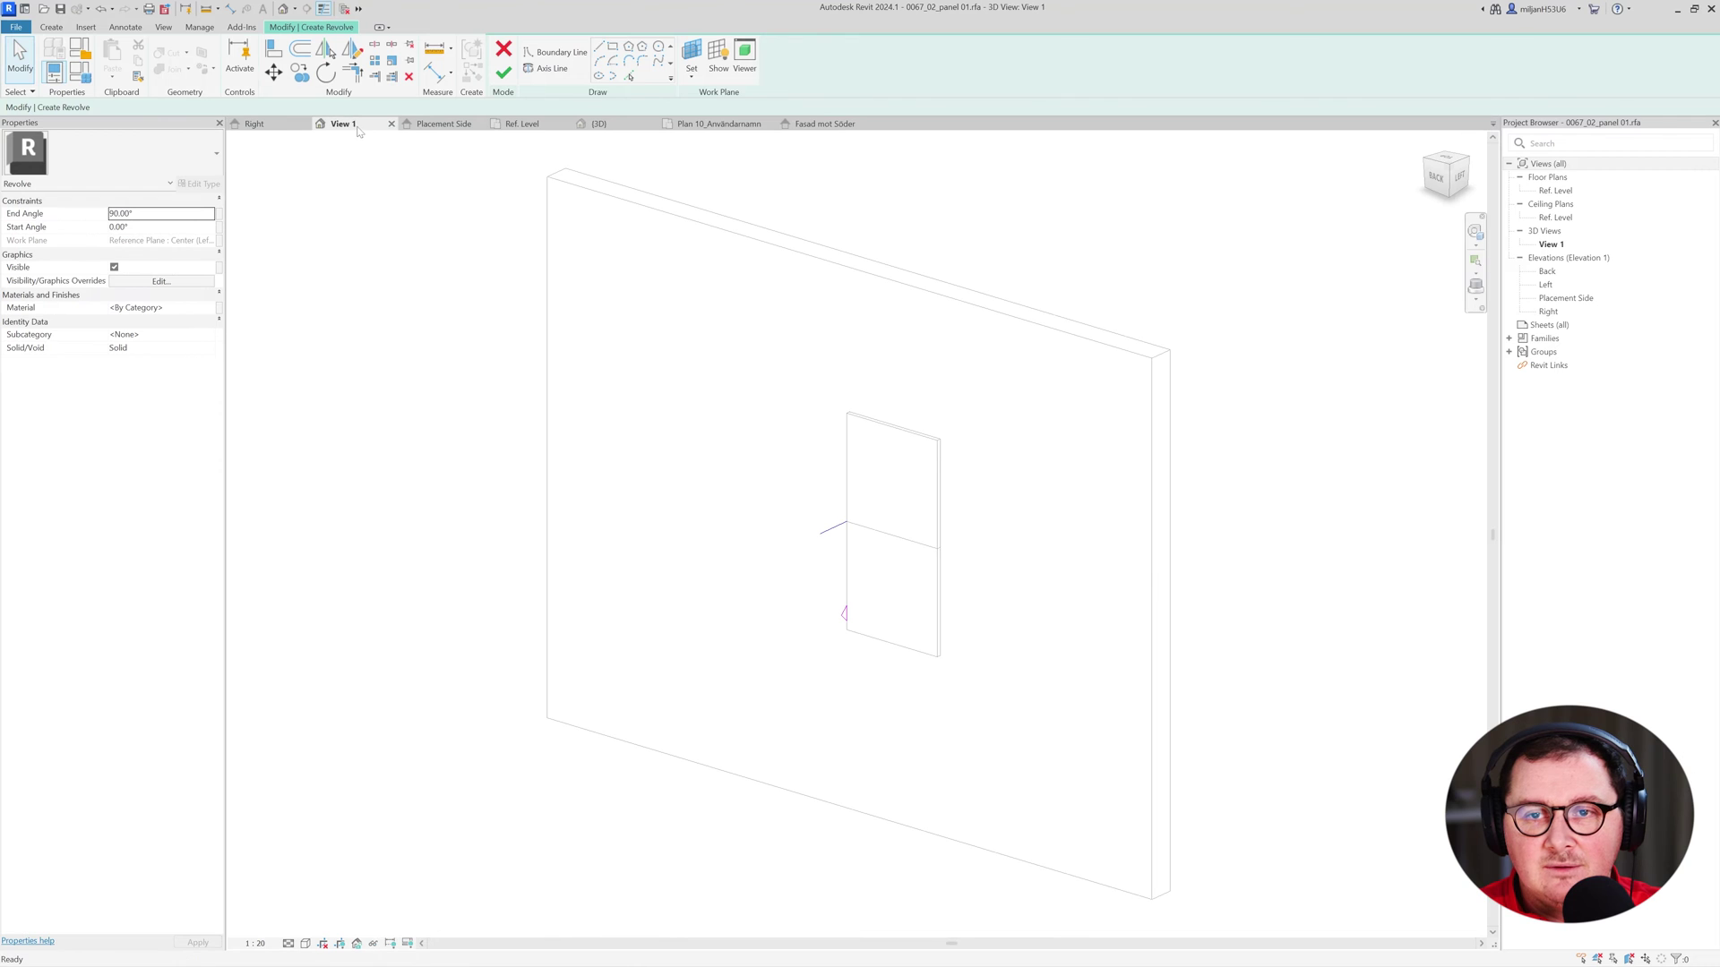
{"action": "left_click", "coordinate": [512, 79]}
Join the revolved ridge to the lower panel in the 3D view.
{"action": "scroll", "coordinate": [999, 625], "scroll_direction": "up", "scroll_amount": 3}
{"action": "middle_click_drag", "start_coordinate": [625, 645], "coordinate": [951, 739], "text": "shift"}
{"action": "left_click", "coordinate": [951, 740]}
{"action": "scroll", "coordinate": [704, 704], "scroll_direction": "up", "scroll_amount": 1}
{"action": "left_click", "coordinate": [166, 69]}
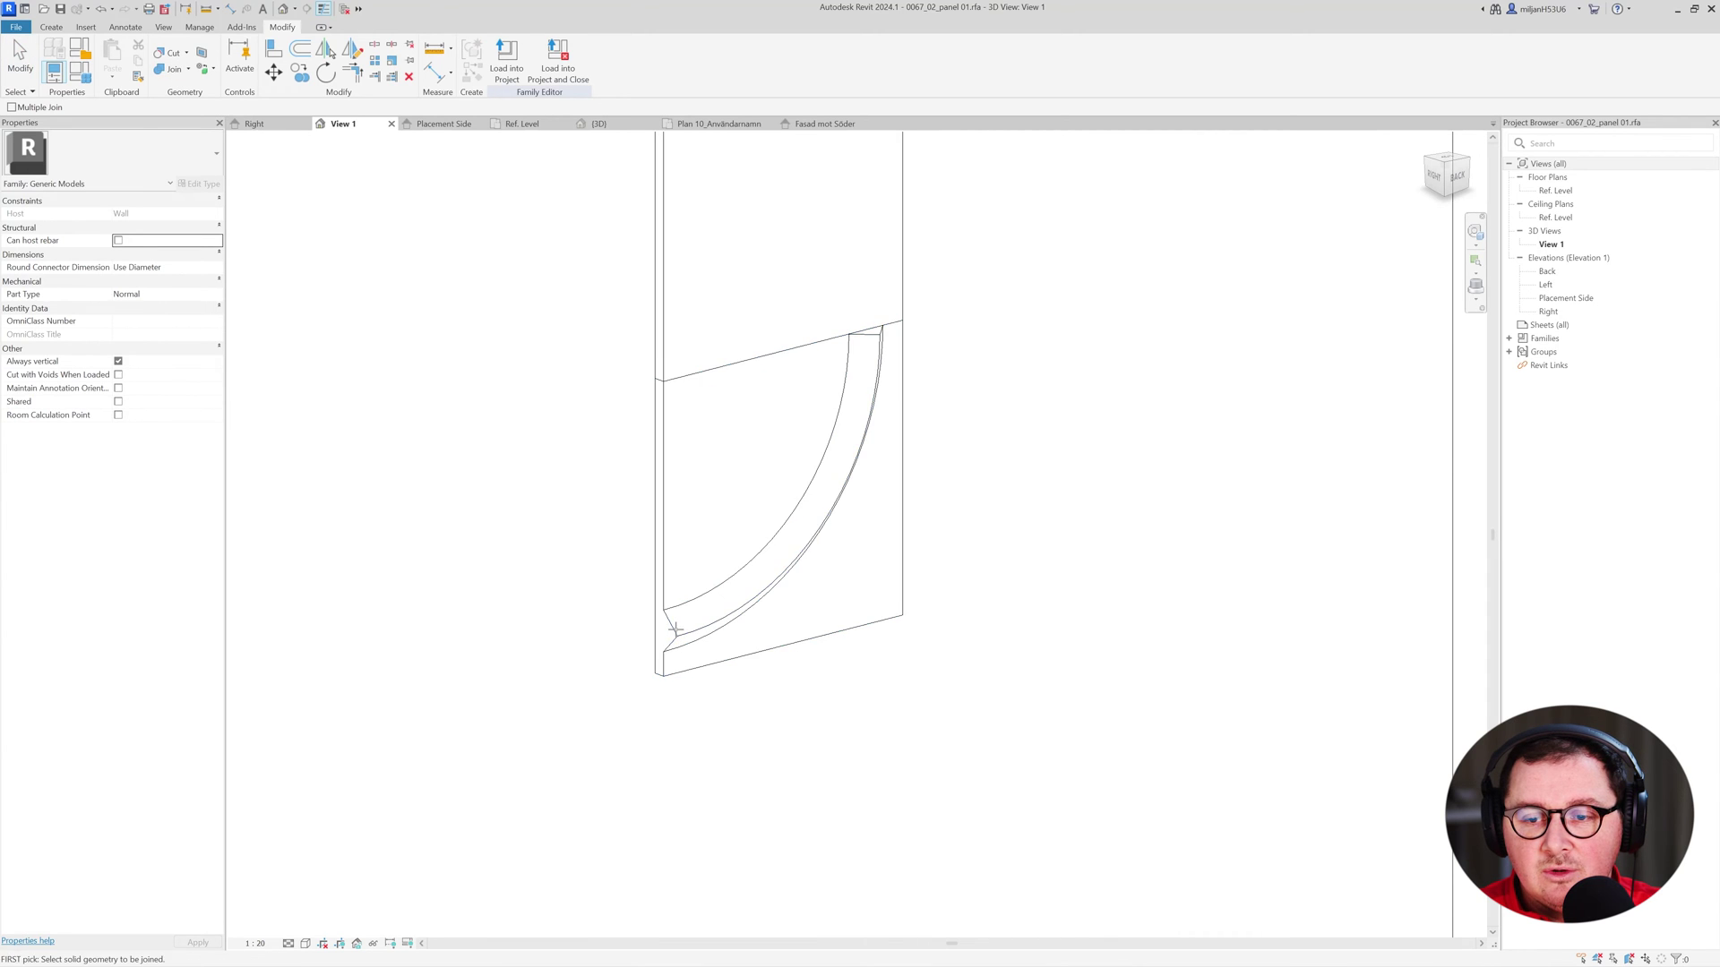
{"action": "key", "text": "Escape"}
{"action": "middle_click_drag", "start_coordinate": [512, 141], "coordinate": [474, 303]}
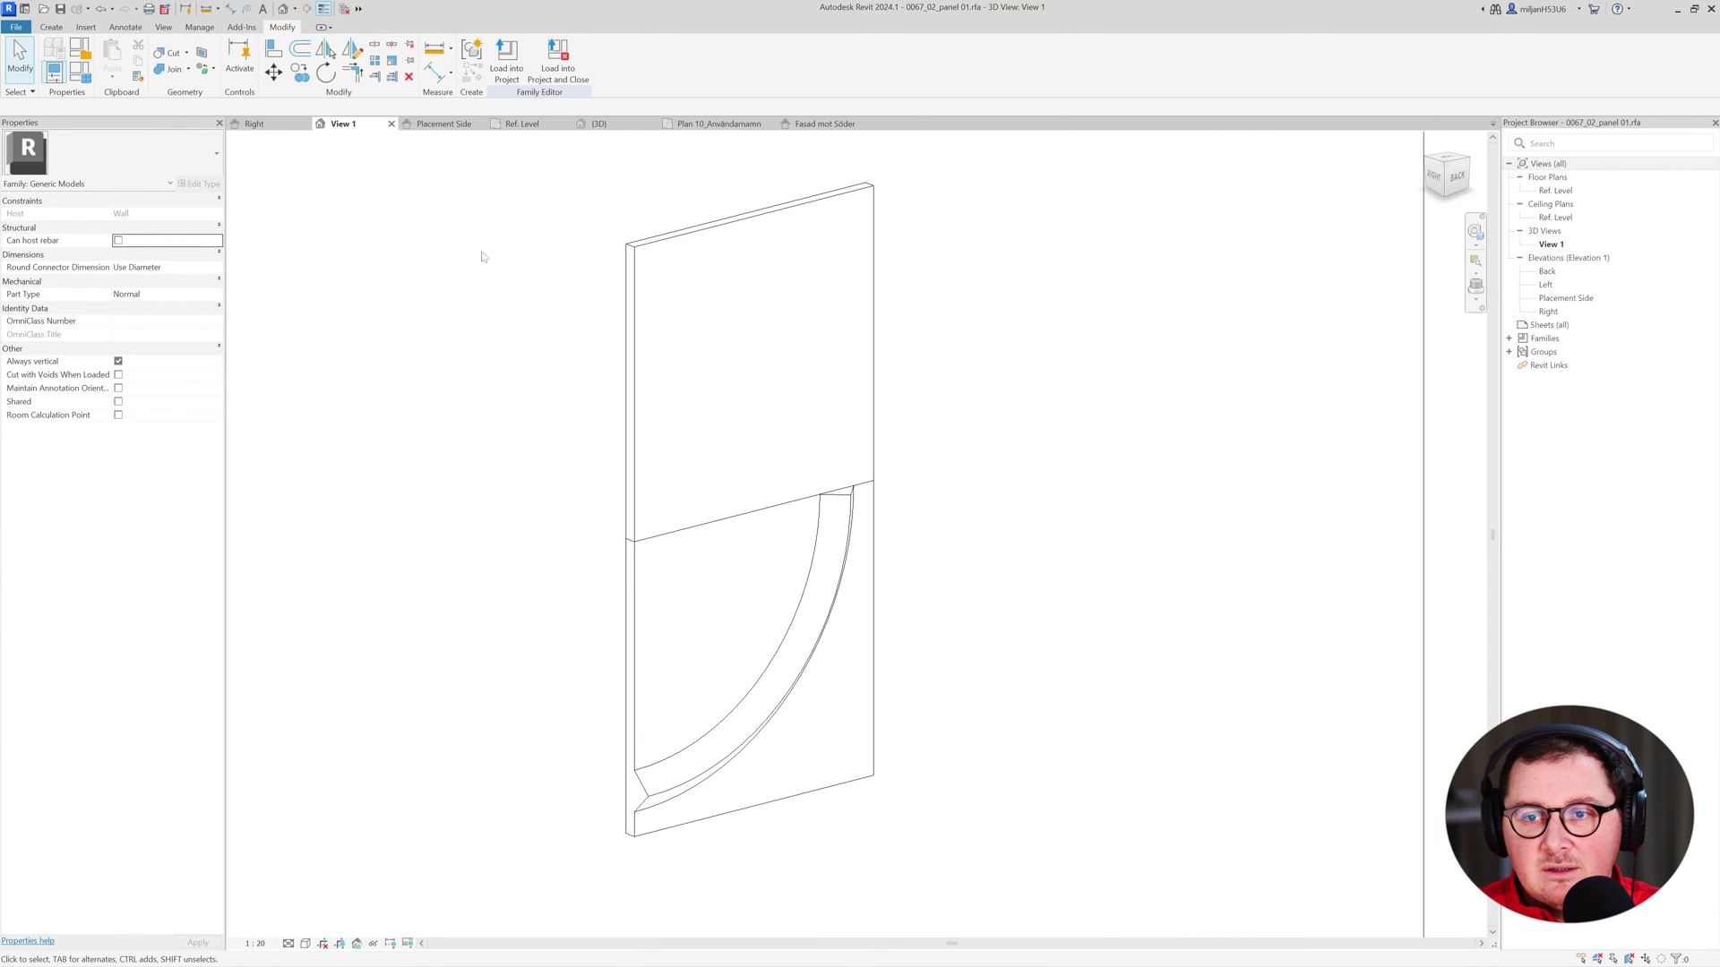
Reload the family into the project, overwriting the existing version and its parameter values, and inspect the ridge in the Fasad mot Söder elevation.
{"action": "left_click", "coordinate": [506, 55]}
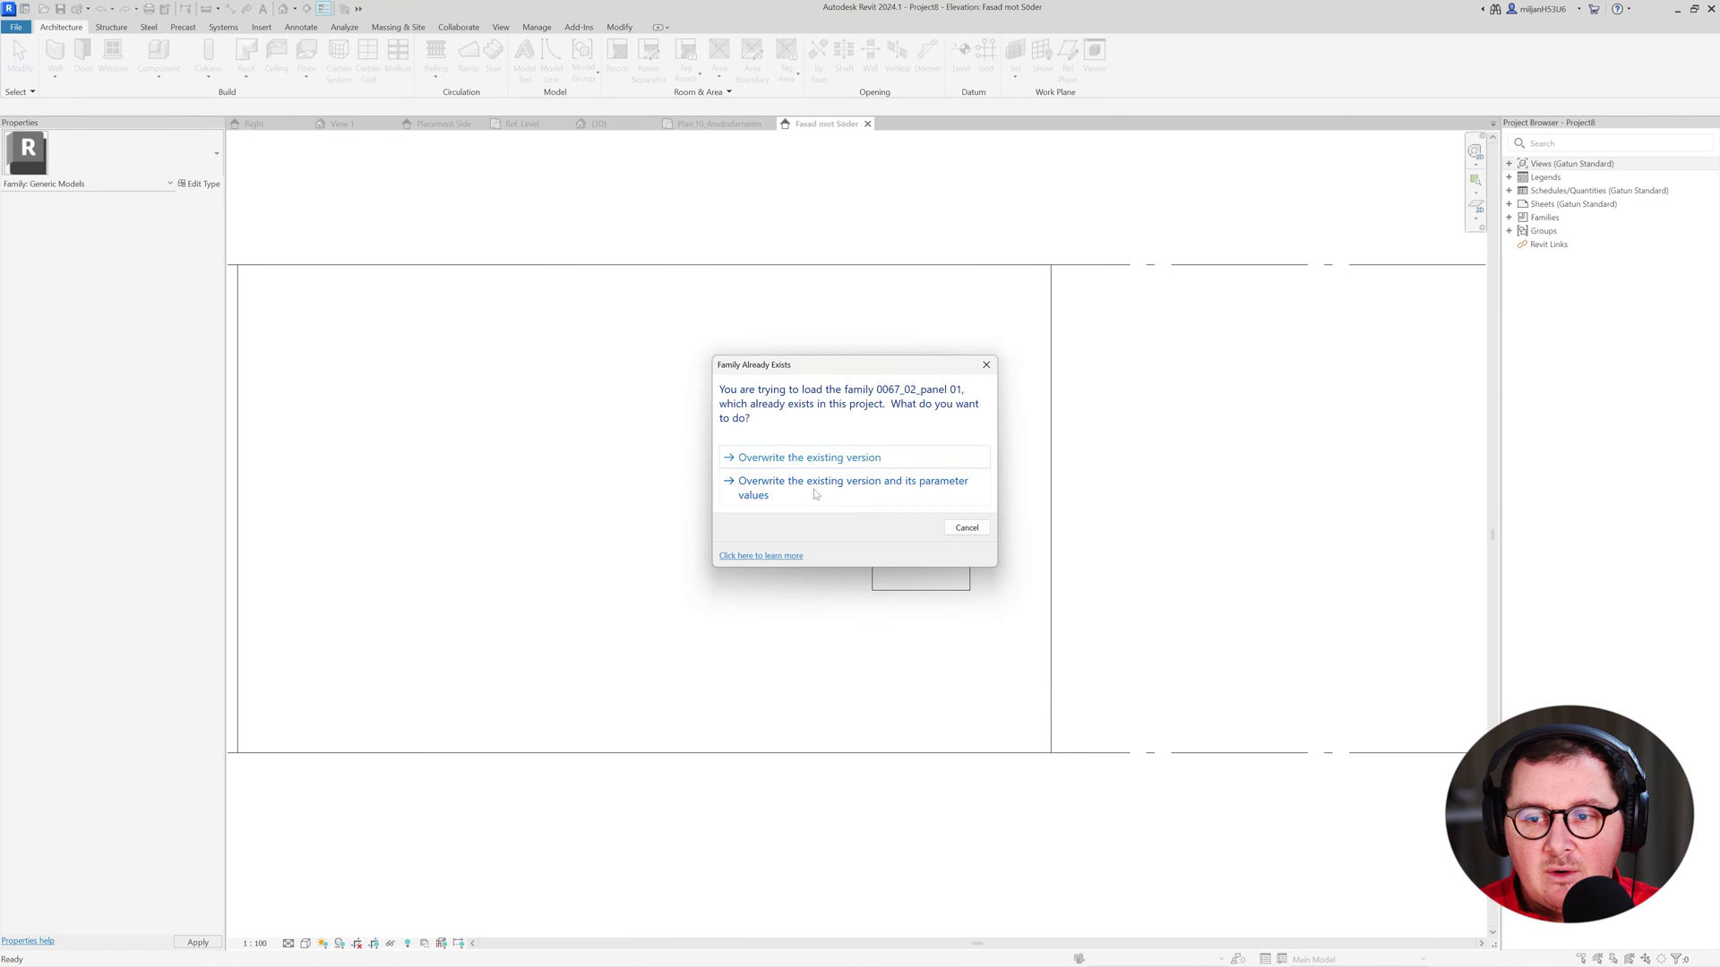
{"action": "left_click", "coordinate": [815, 490]}
{"action": "scroll", "coordinate": [818, 499], "scroll_direction": "up", "scroll_amount": 5}
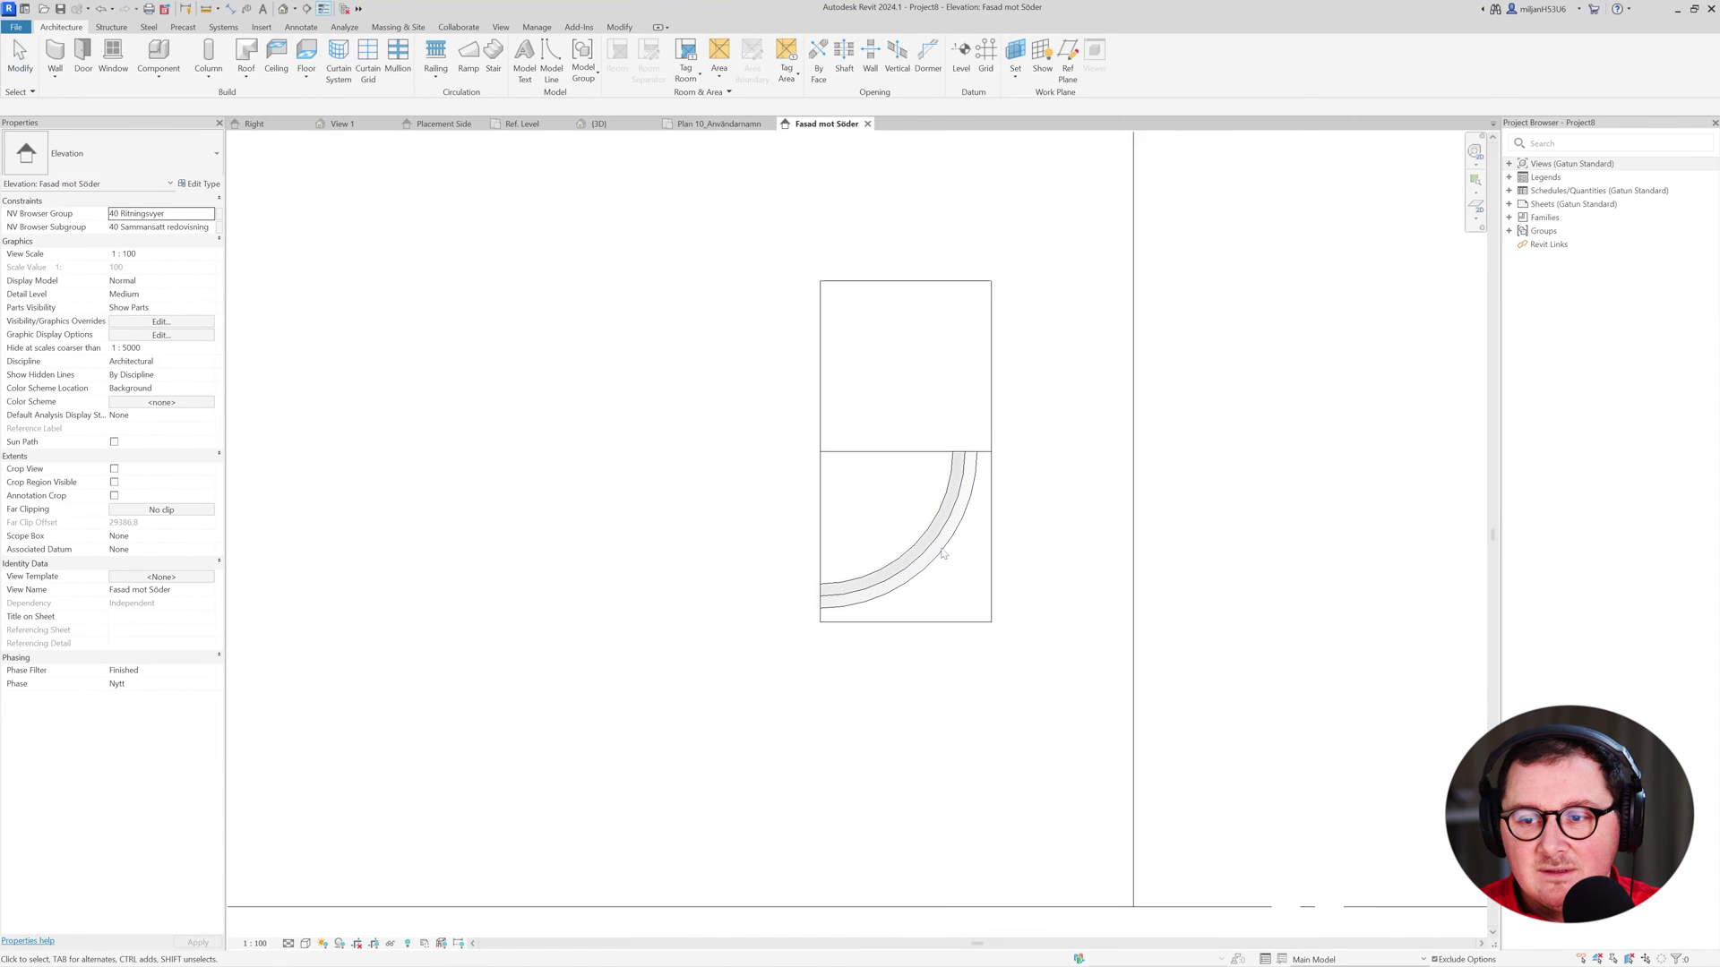
{"action": "left_click", "coordinate": [830, 582]}
{"action": "left_click", "coordinate": [661, 590]}
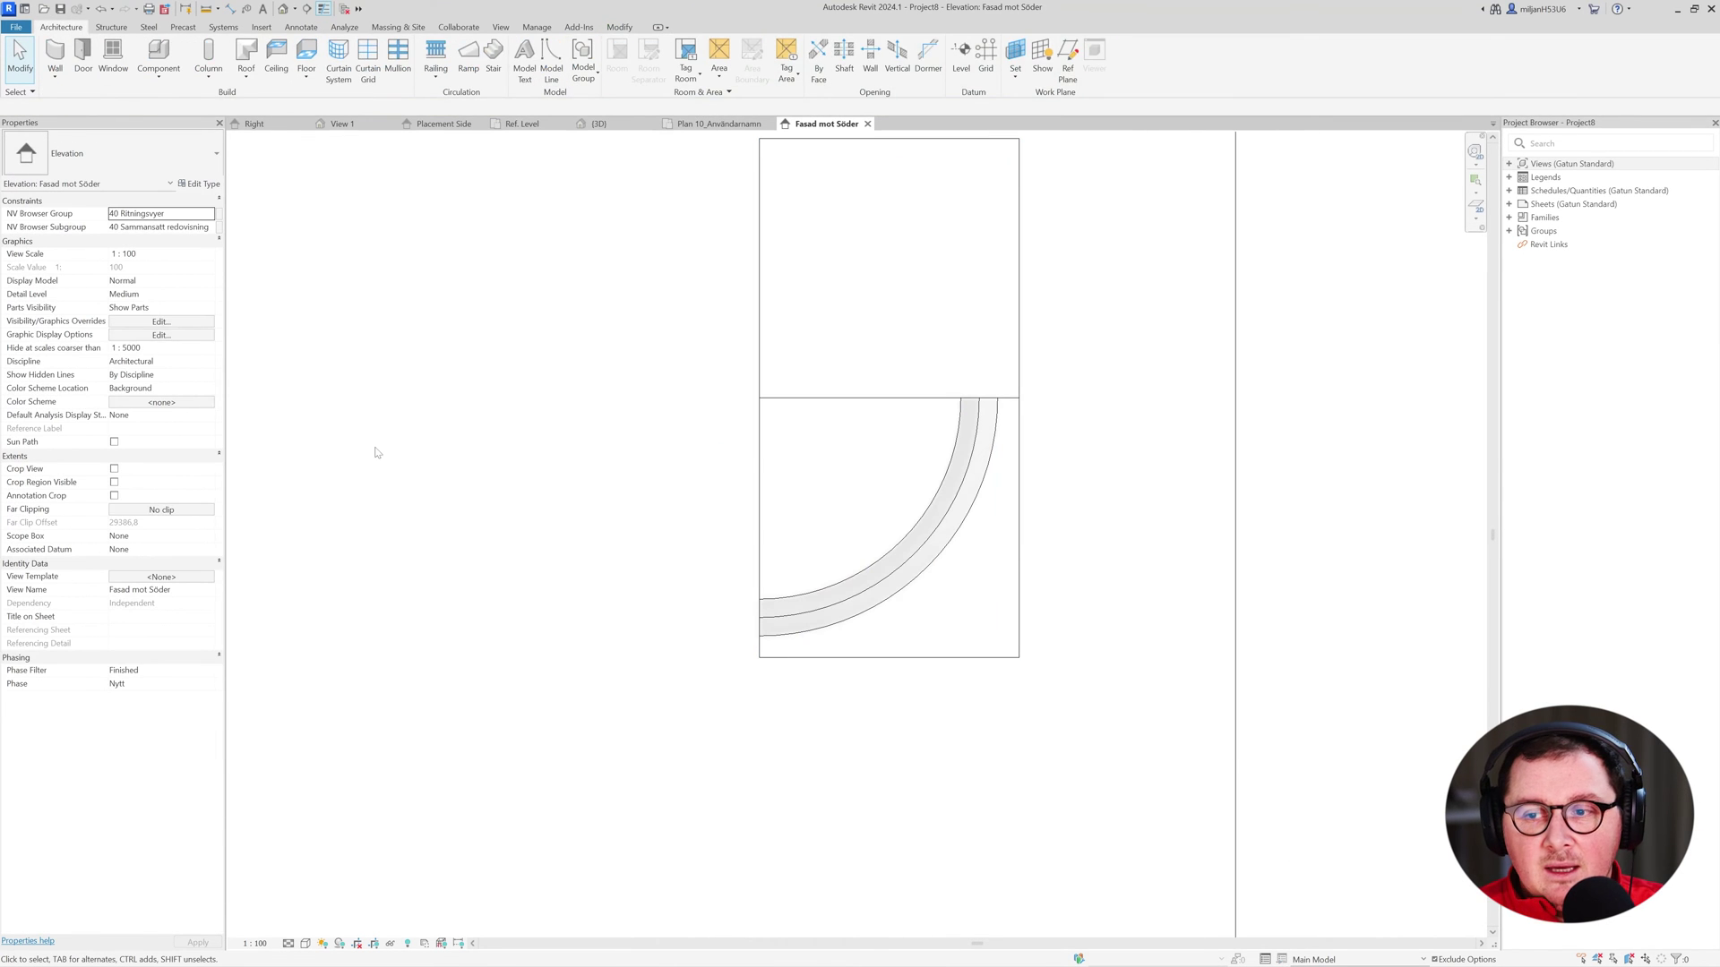
In the family's Right elevation, start a second Revolve and sketch a vertical boundary line from the seam up the upper panel's front face.
{"action": "left_click", "coordinate": [255, 124]}
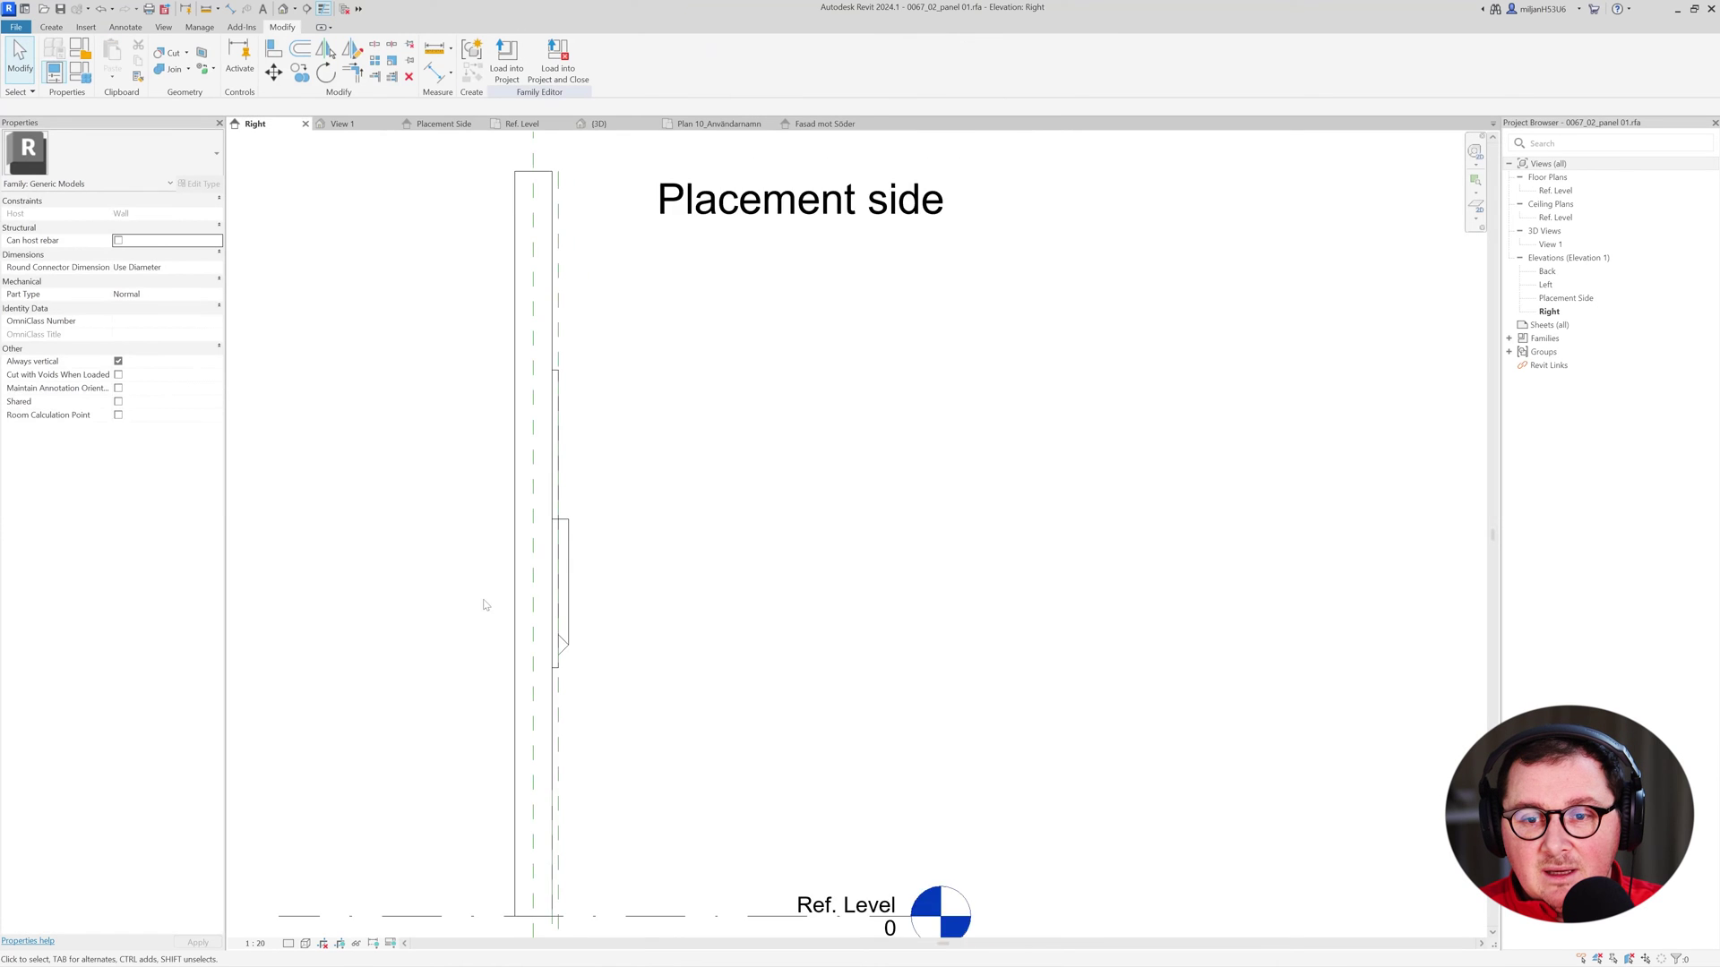
{"action": "scroll", "coordinate": [548, 589], "scroll_direction": "up", "scroll_amount": 1}
{"action": "middle_click_drag", "start_coordinate": [576, 472], "coordinate": [605, 553]}
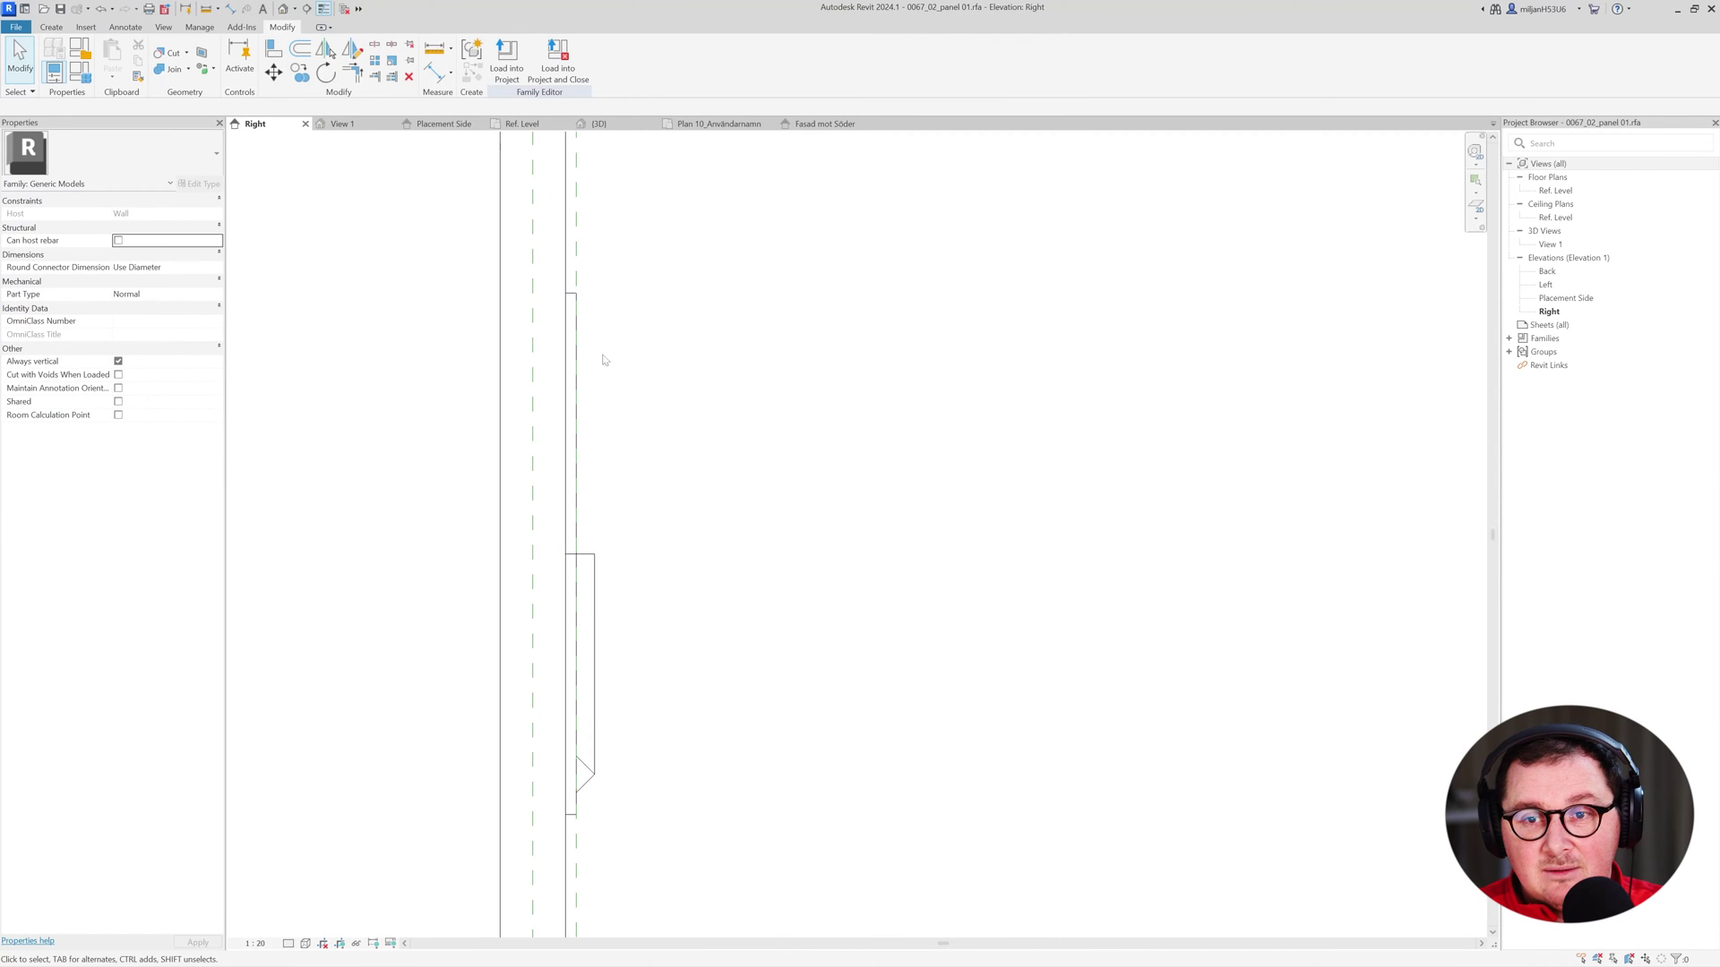
{"action": "middle_click_drag", "start_coordinate": [605, 361], "coordinate": [610, 395]}
{"action": "left_click", "coordinate": [58, 30]}
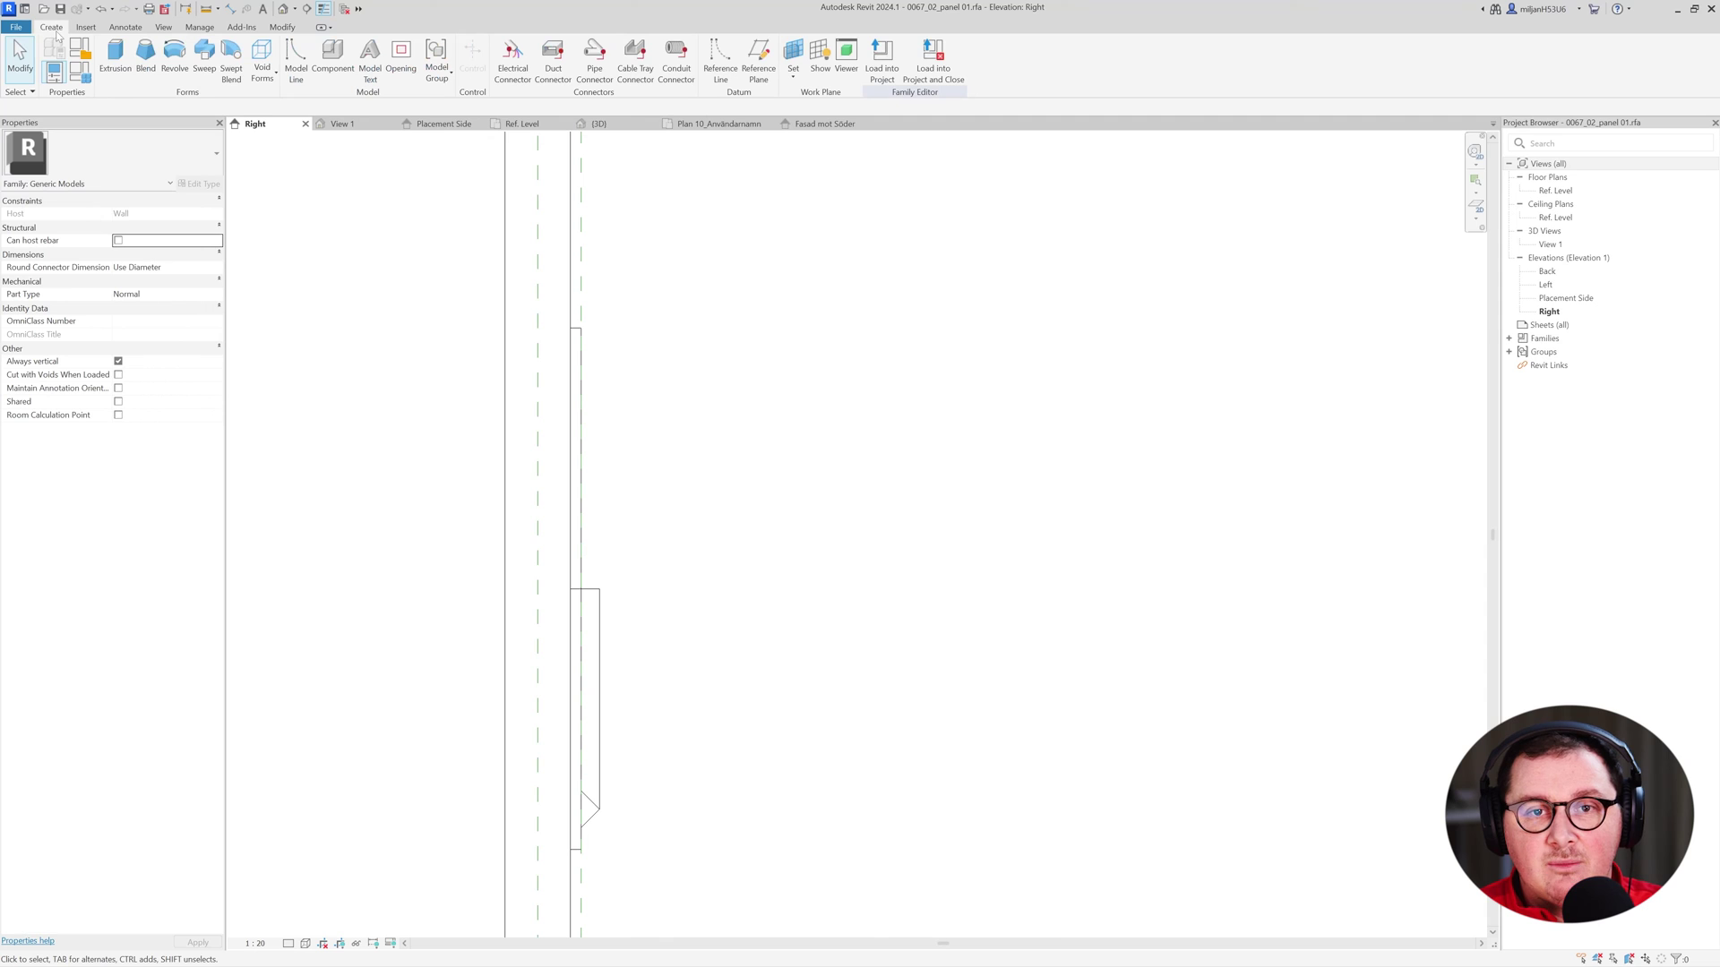
{"action": "left_click", "coordinate": [174, 60]}
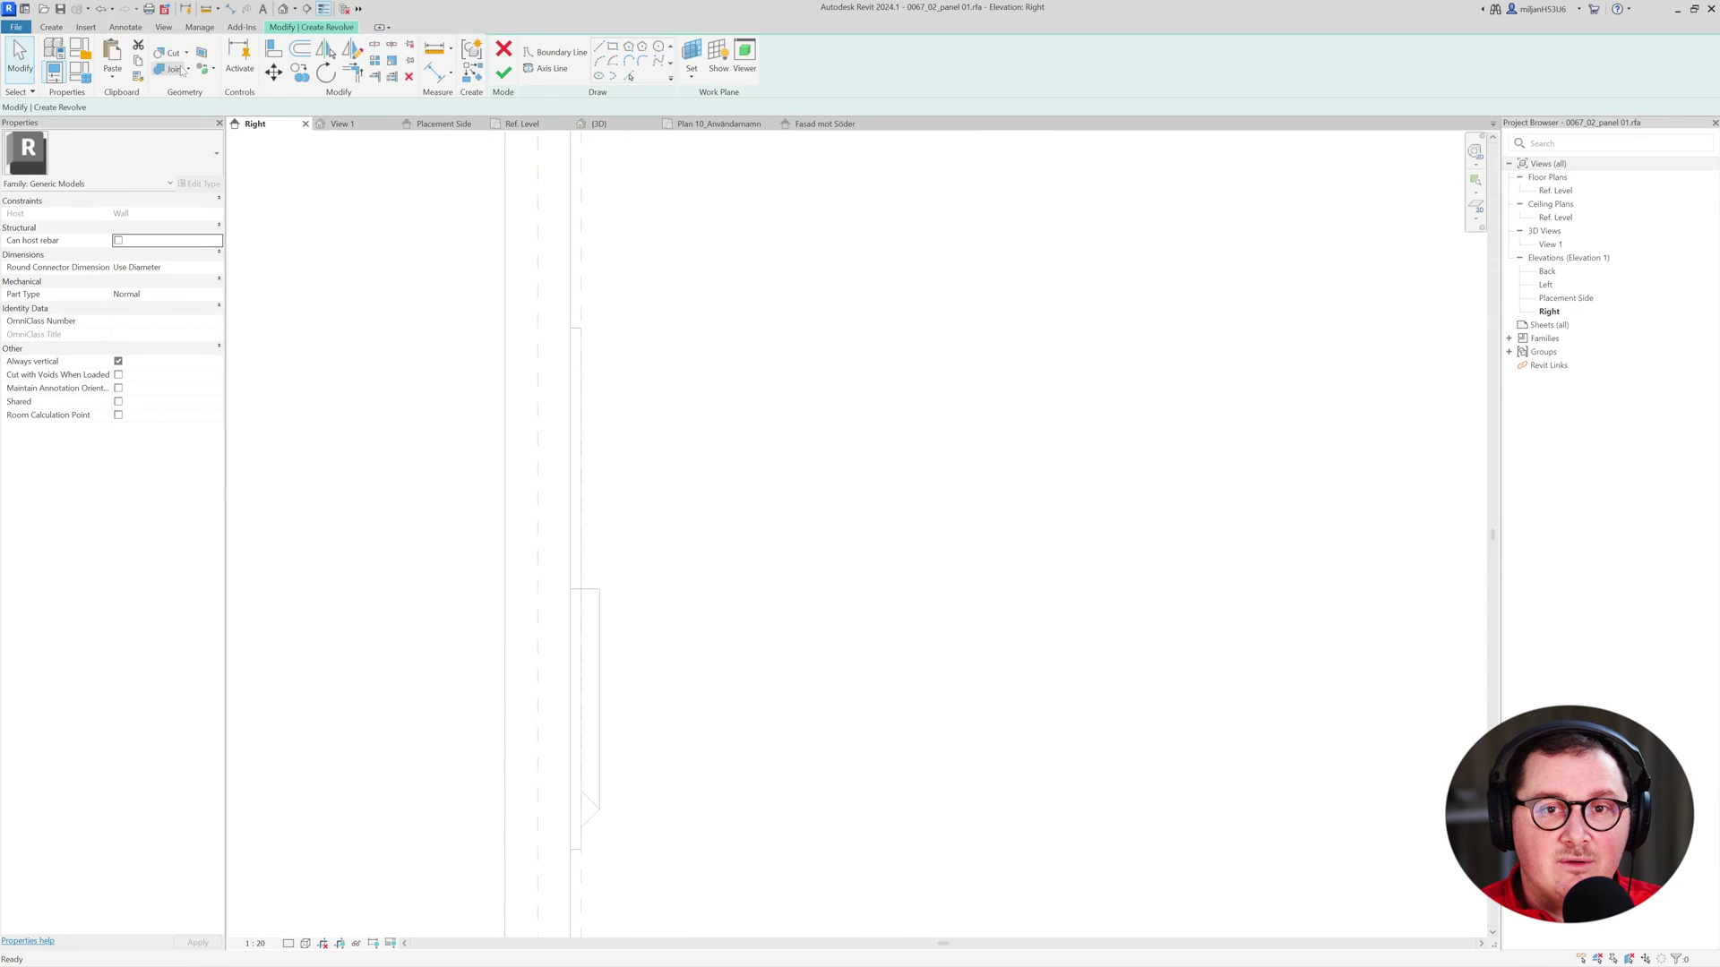
{"action": "left_click", "coordinate": [582, 588]}
{"action": "left_click", "coordinate": [581, 372]}
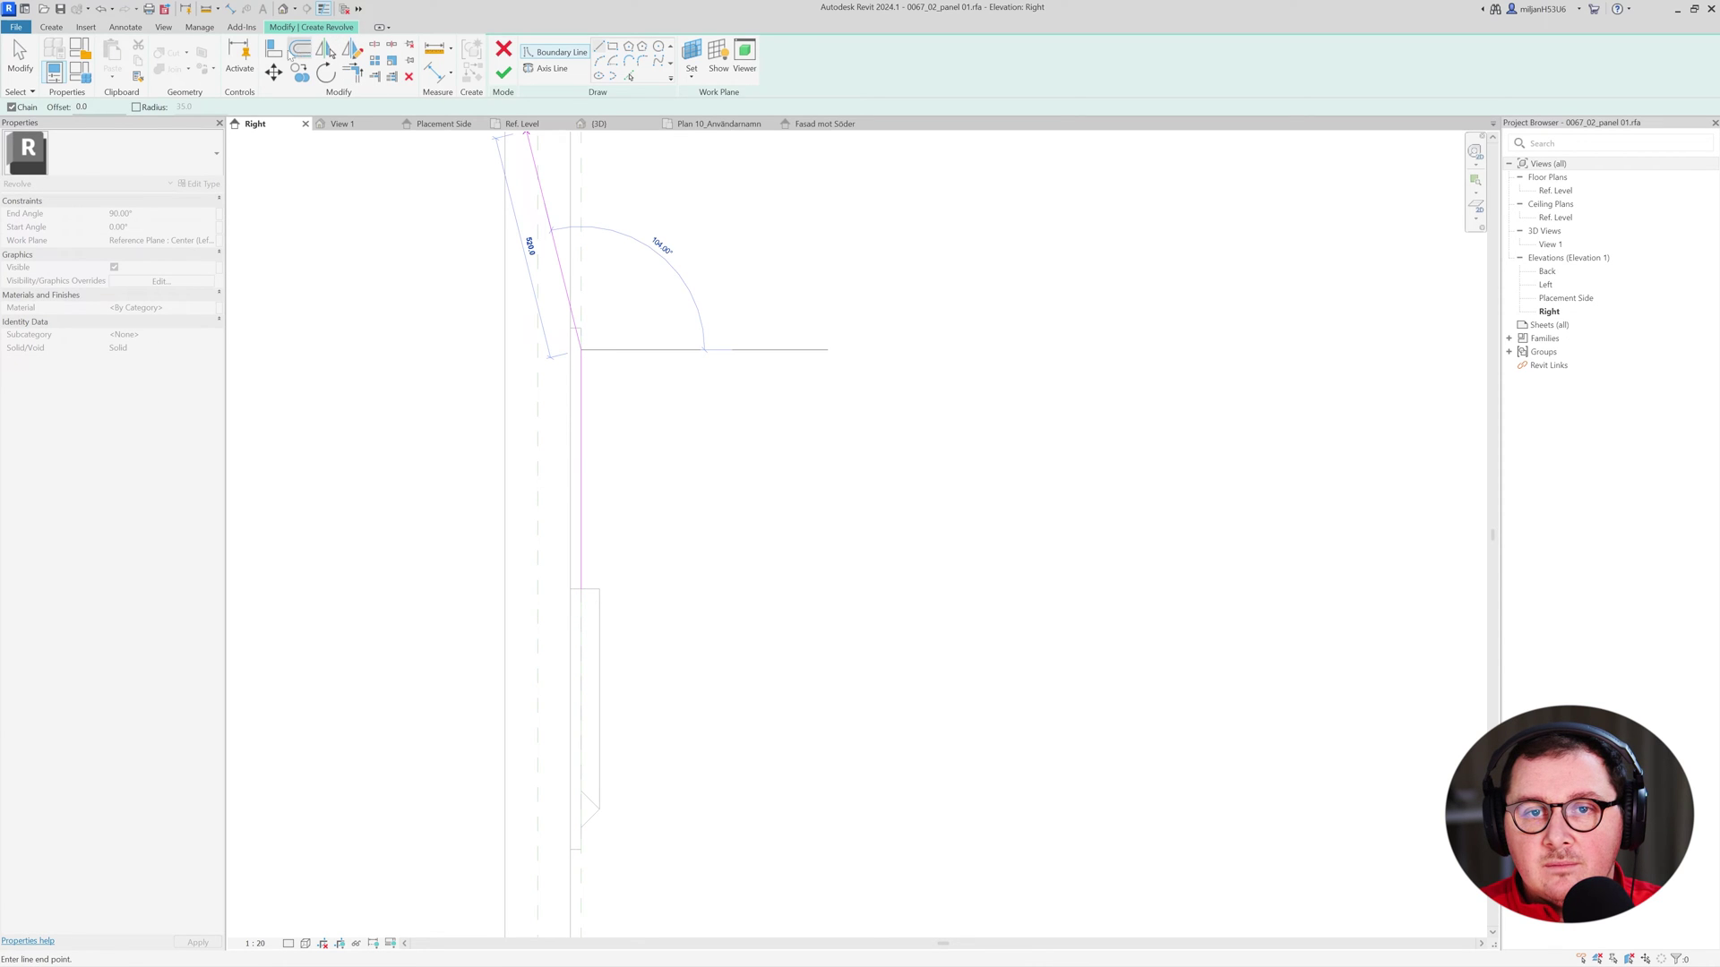
Align the upper panel's boundary line to the front-face reference plane.
{"action": "left_click", "coordinate": [273, 49]}
{"action": "left_click", "coordinate": [582, 238]}
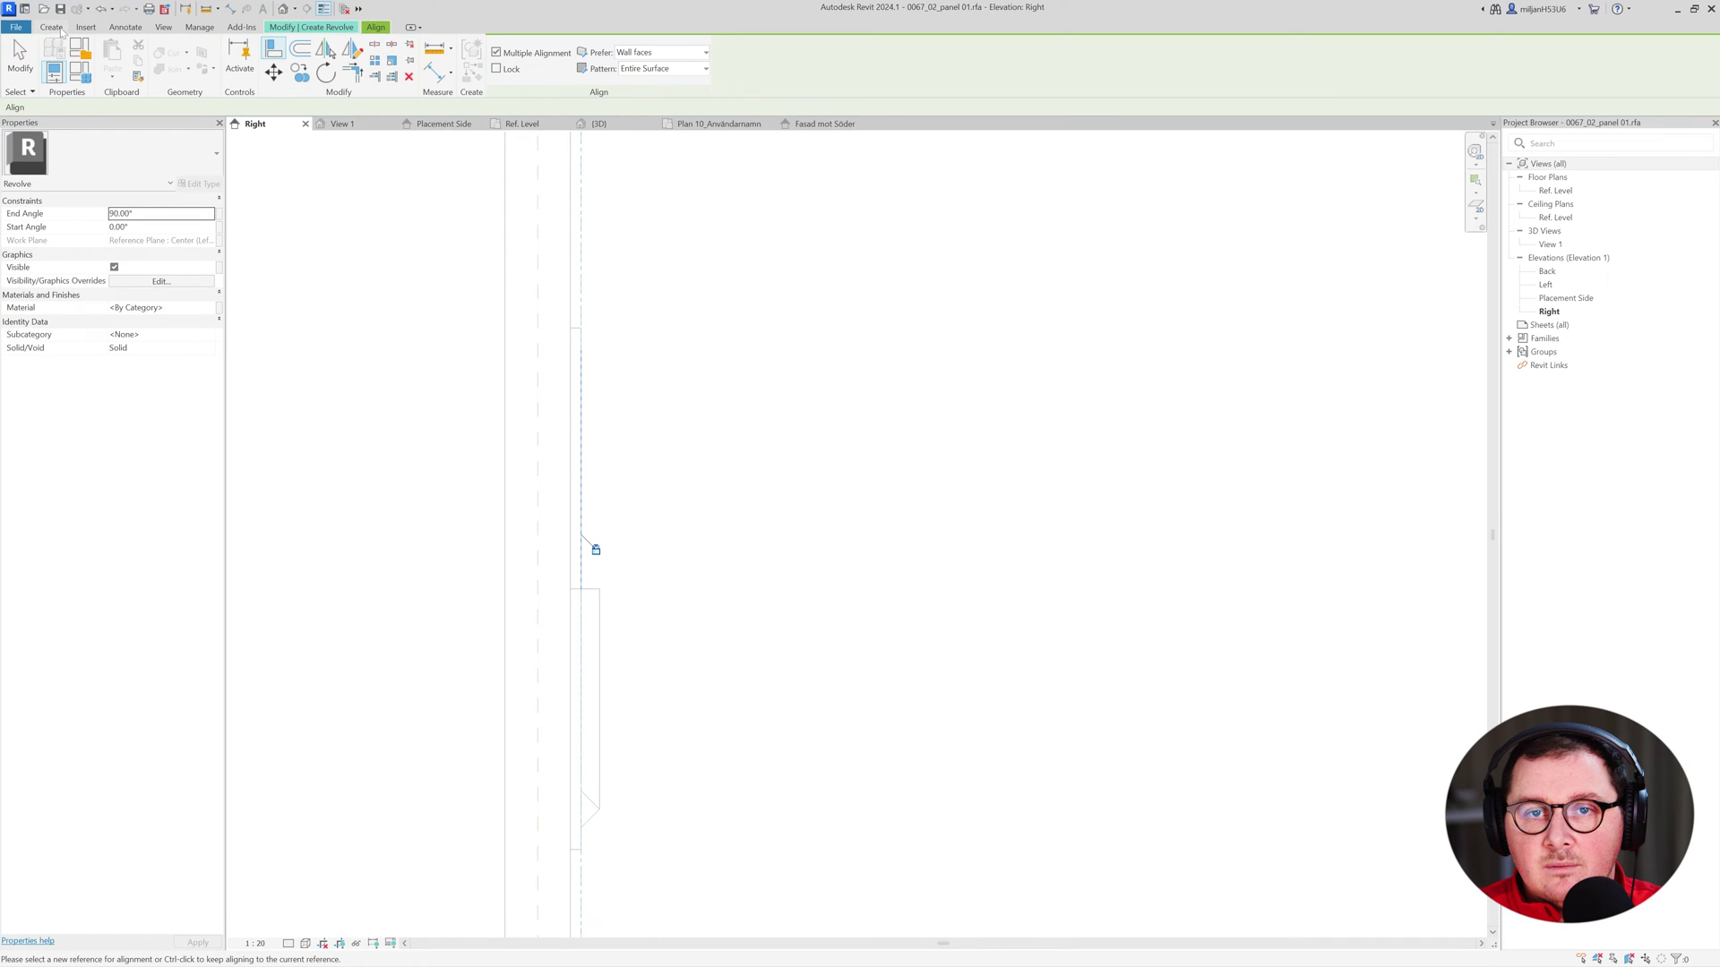
{"action": "left_click", "coordinate": [310, 27]}
Sketch the upper ridge's triangular profile with a 60 mm line at 45° from the front face and a return line, trimmed closed.
{"action": "left_click", "coordinate": [555, 52]}
{"action": "scroll", "coordinate": [610, 278], "scroll_direction": "up", "scroll_amount": 2}
{"action": "left_click", "coordinate": [566, 389]}
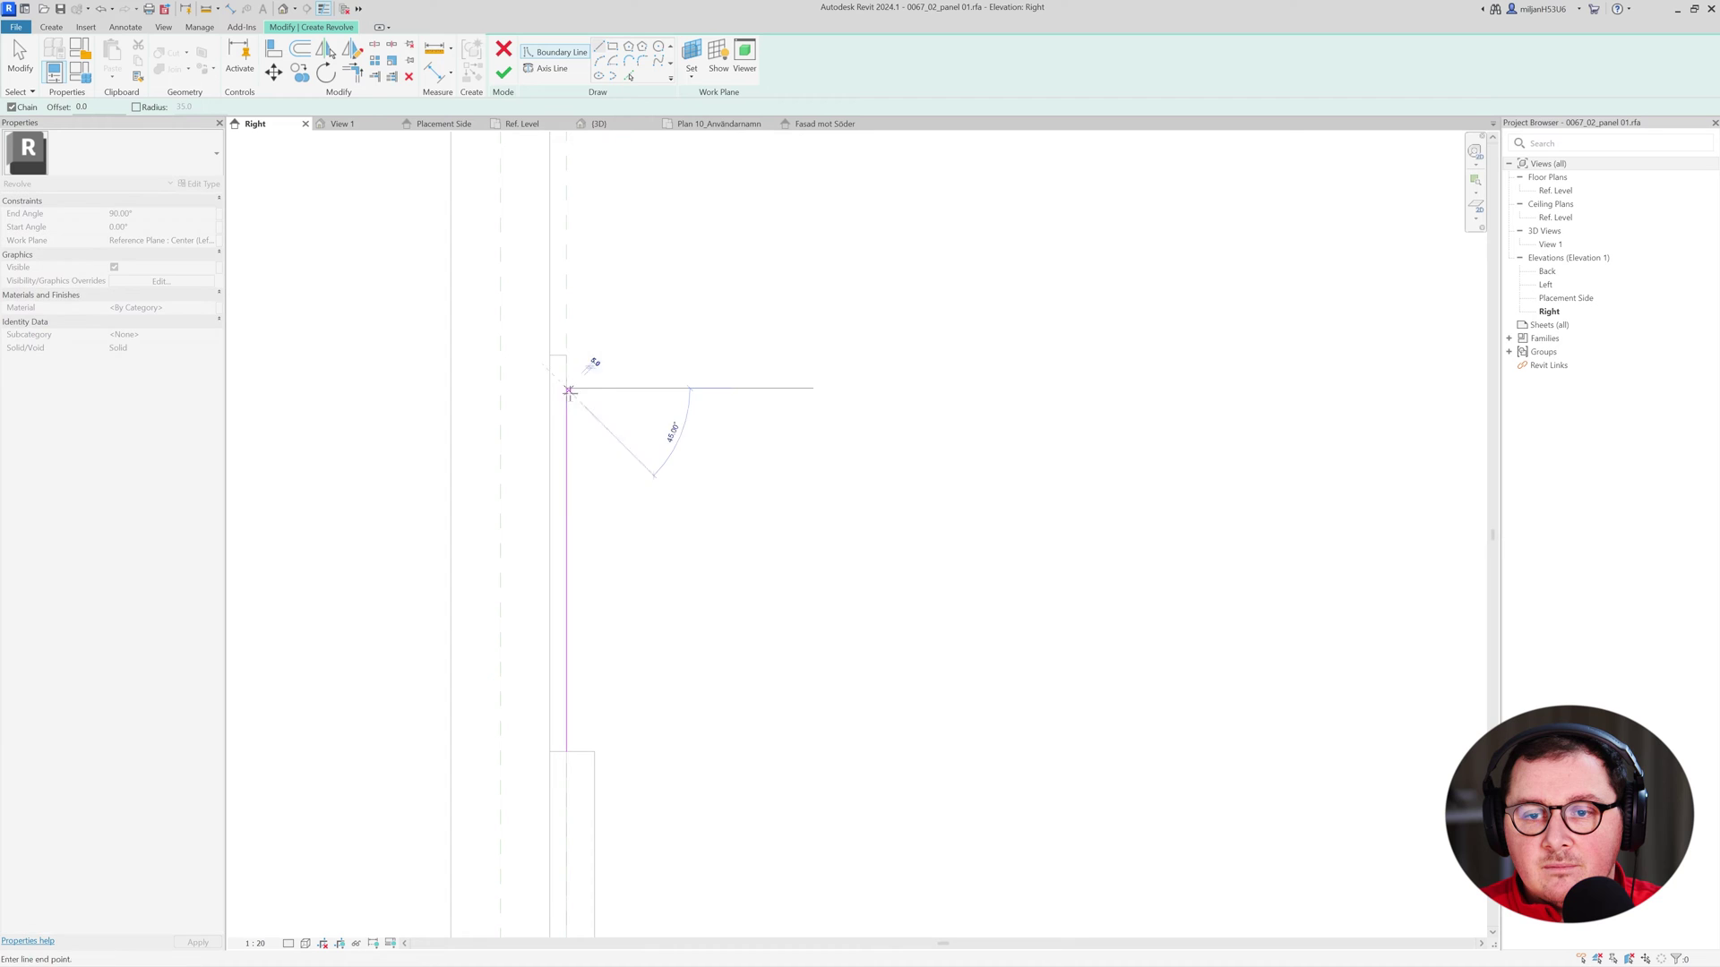
{"action": "key", "text": "Return"}
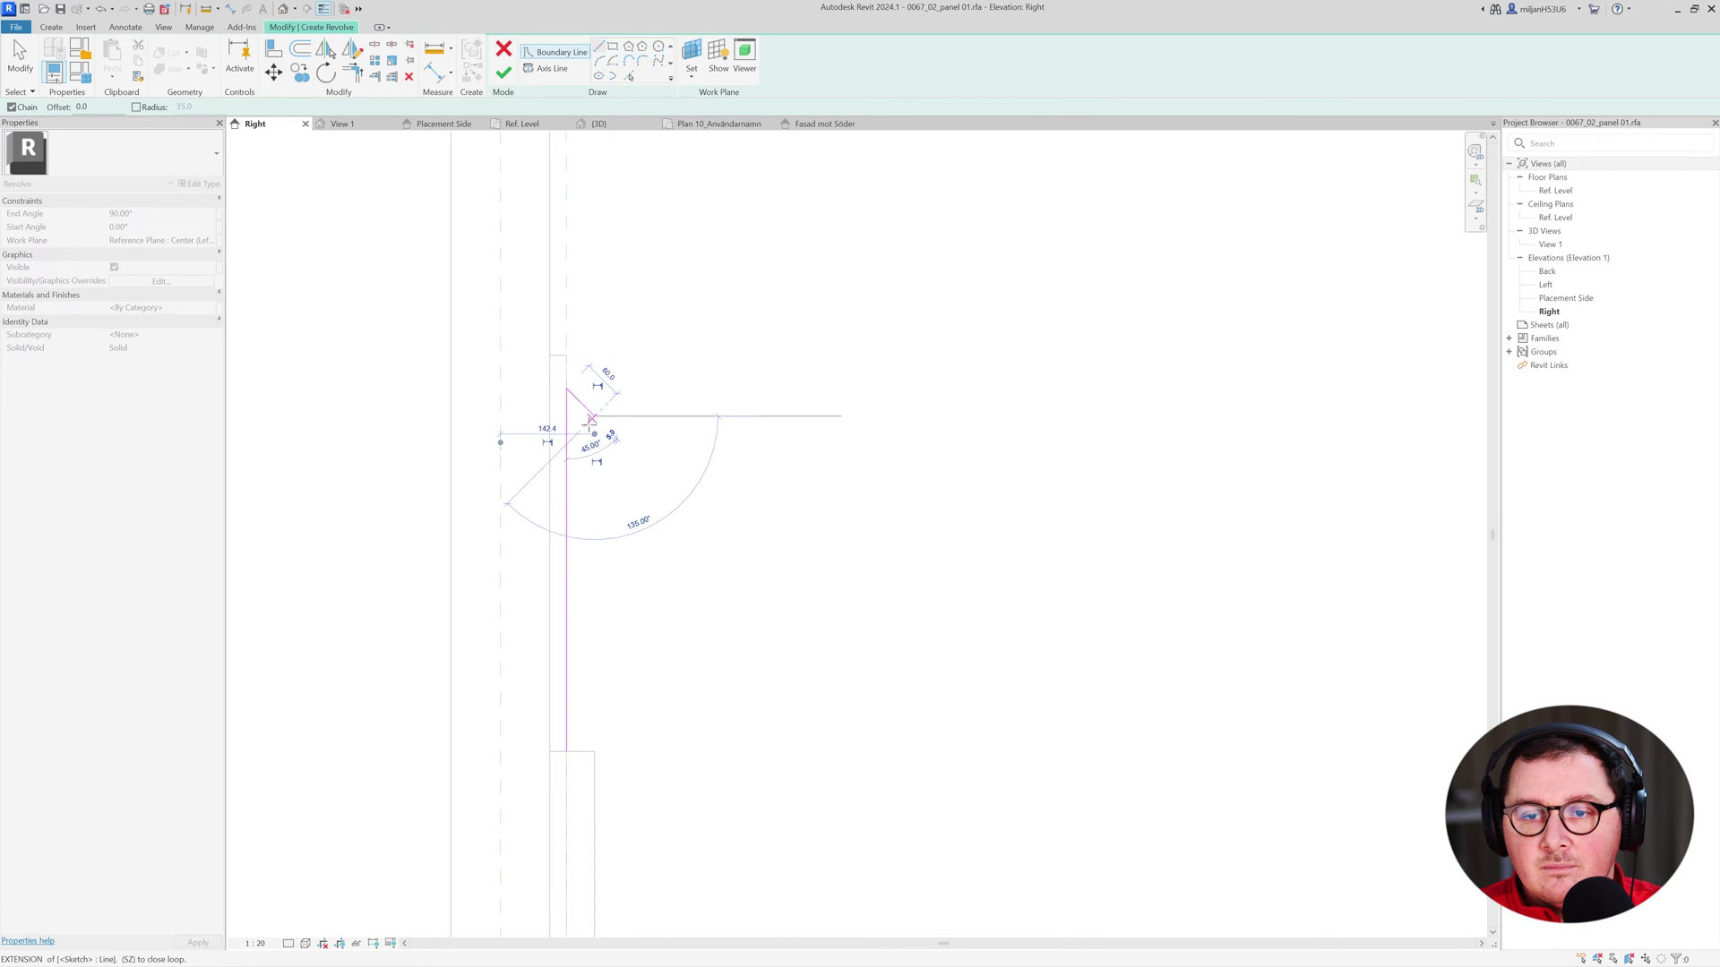
{"action": "left_click", "coordinate": [583, 428]}
{"action": "key", "text": "t"}
{"action": "key", "text": "Escape"}
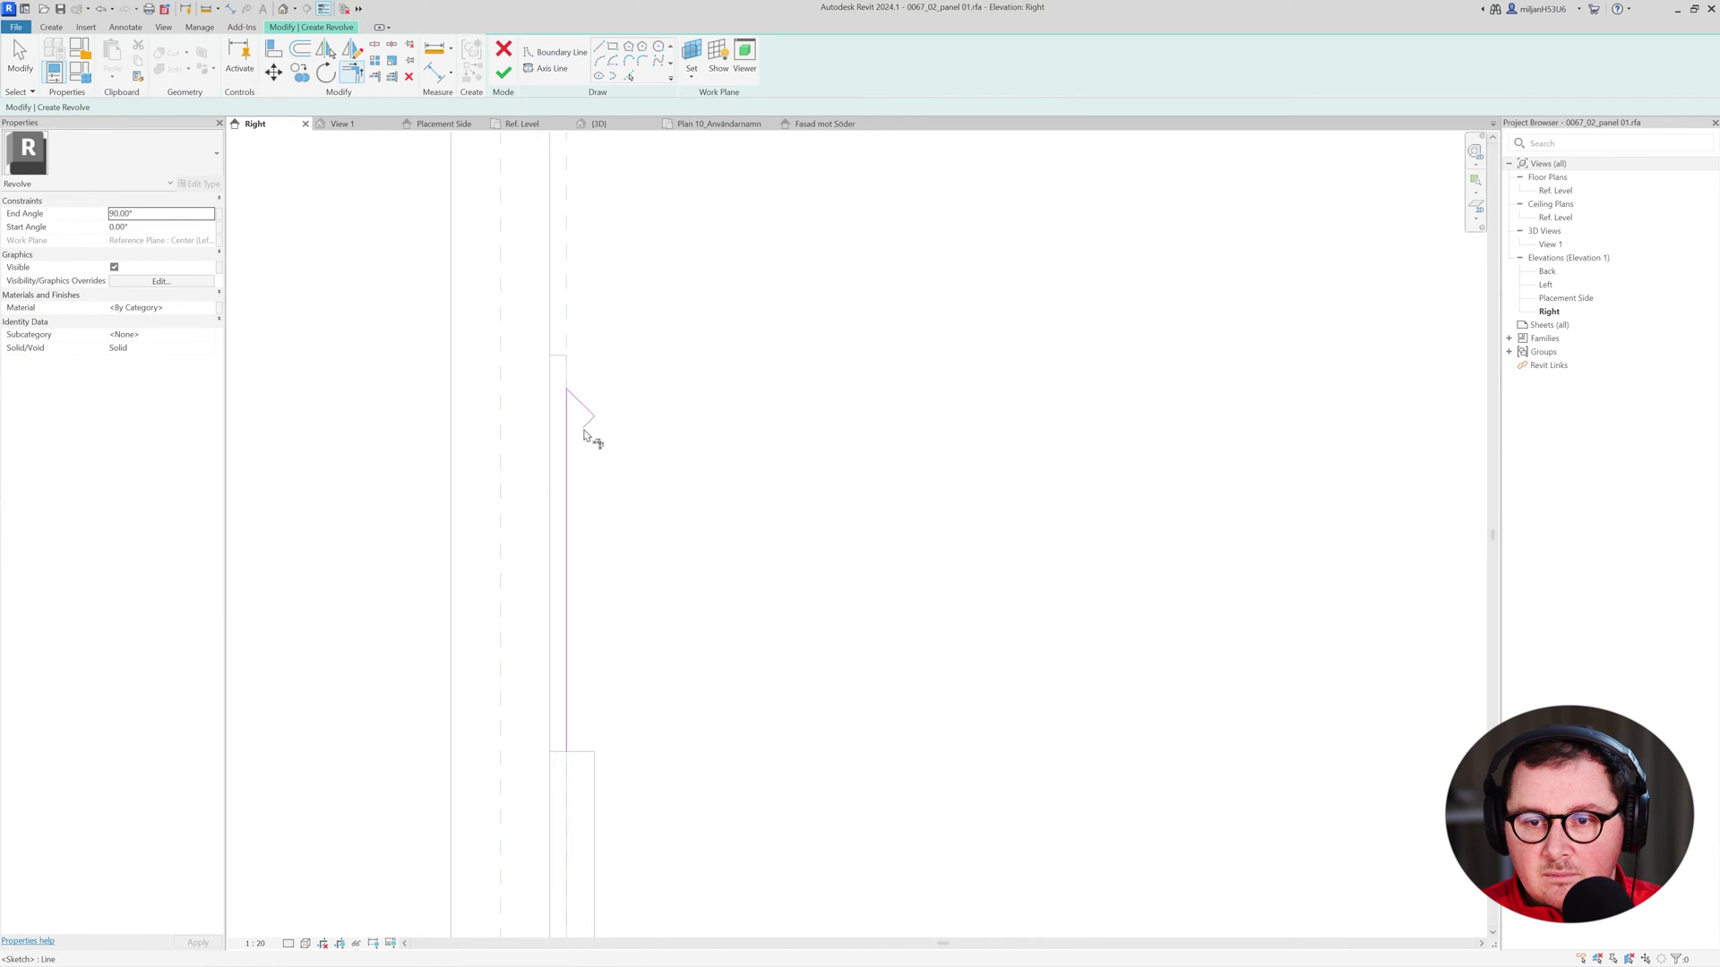
{"action": "key", "text": "t"}
{"action": "key", "text": "r"}
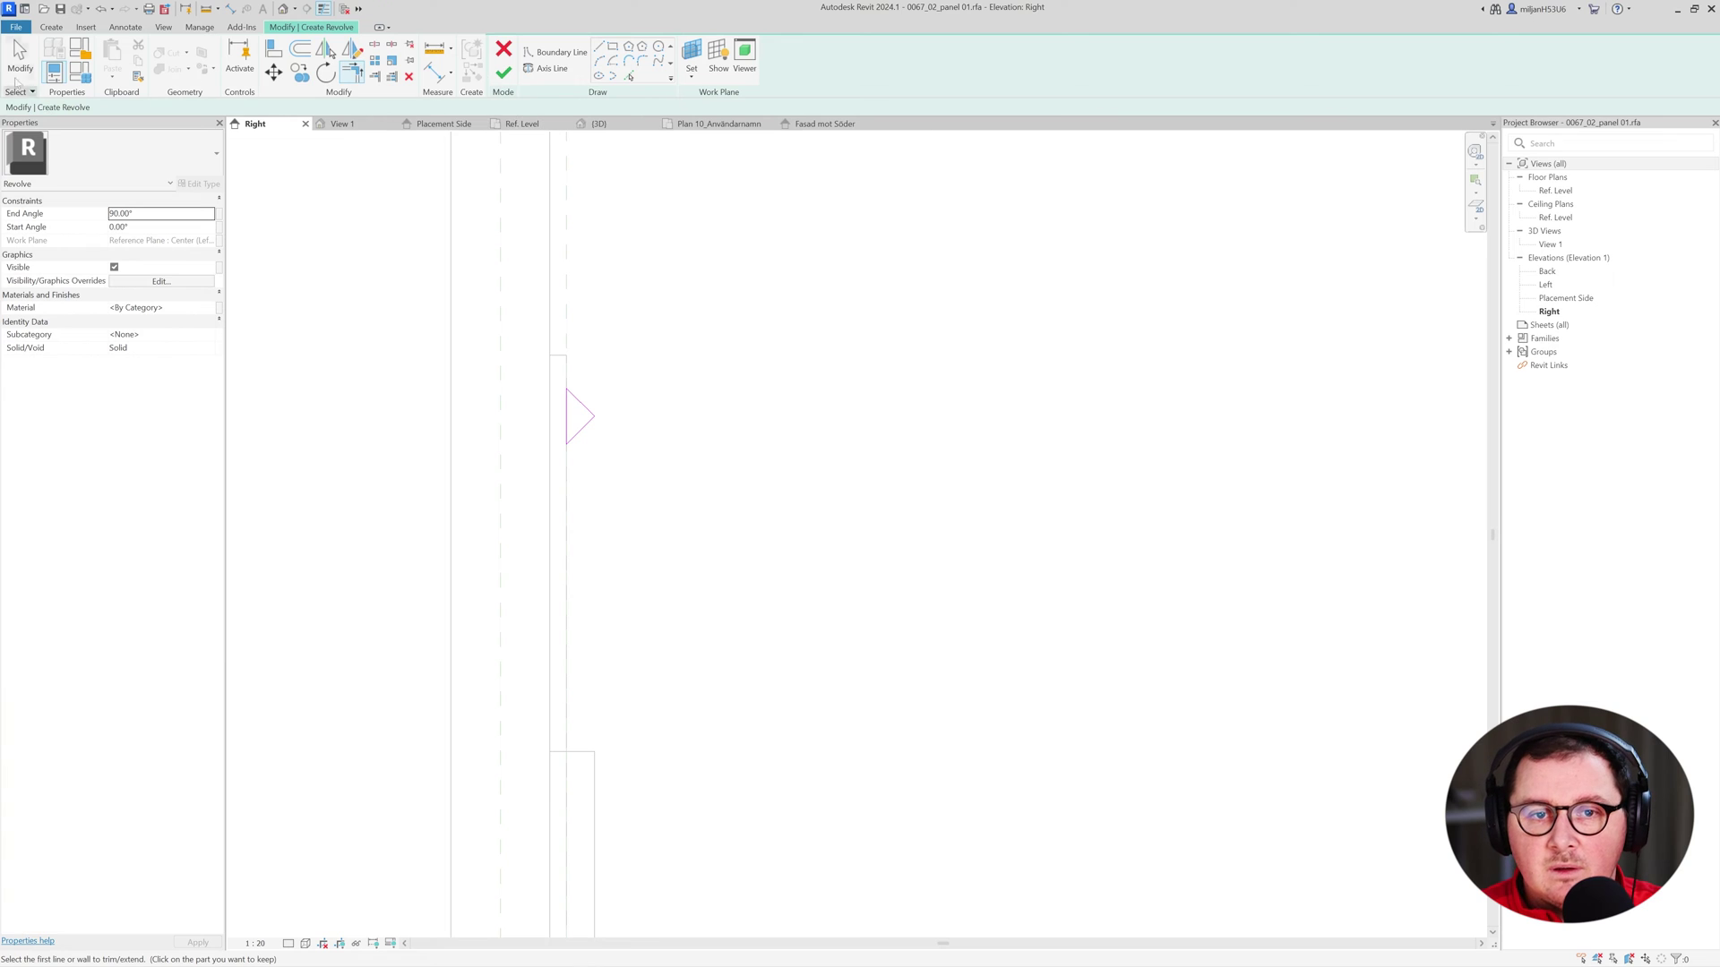
Finish the upper ridge's revolve about a horizontal axis line at the panel seam and join it to the upper panel in 3D.
{"action": "left_click", "coordinate": [548, 69]}
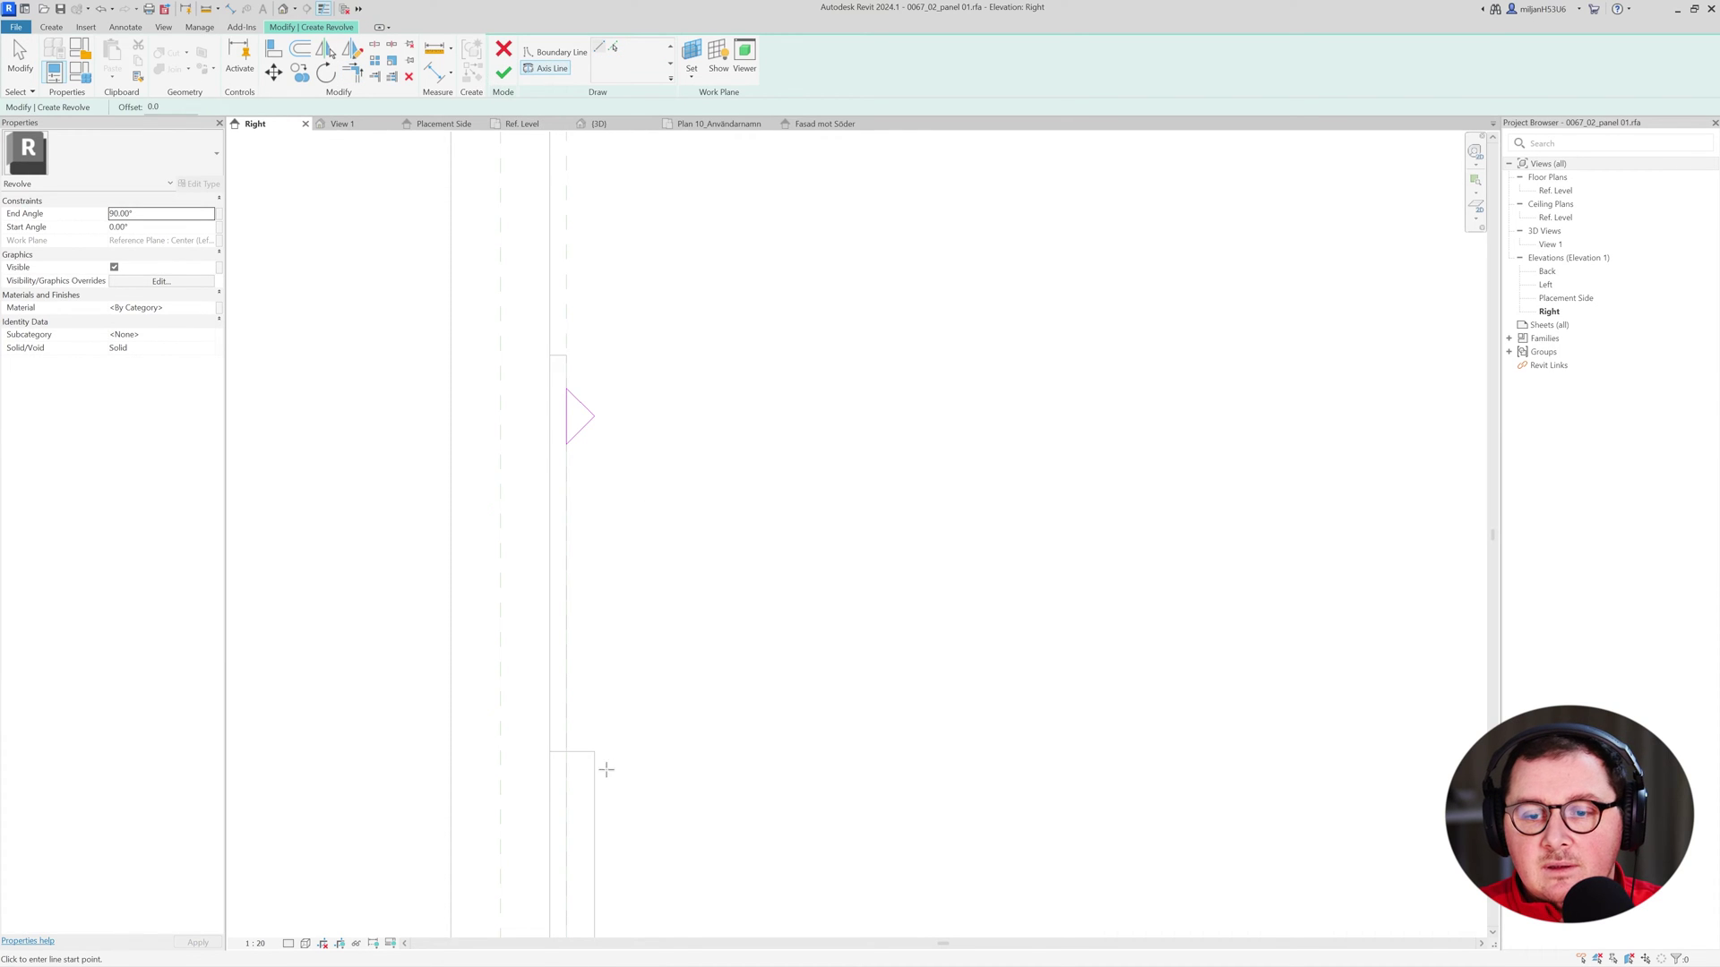
{"action": "left_click", "coordinate": [566, 751]}
{"action": "left_click", "coordinate": [741, 750]}
{"action": "left_click", "coordinate": [504, 73]}
{"action": "left_click", "coordinate": [354, 124]}
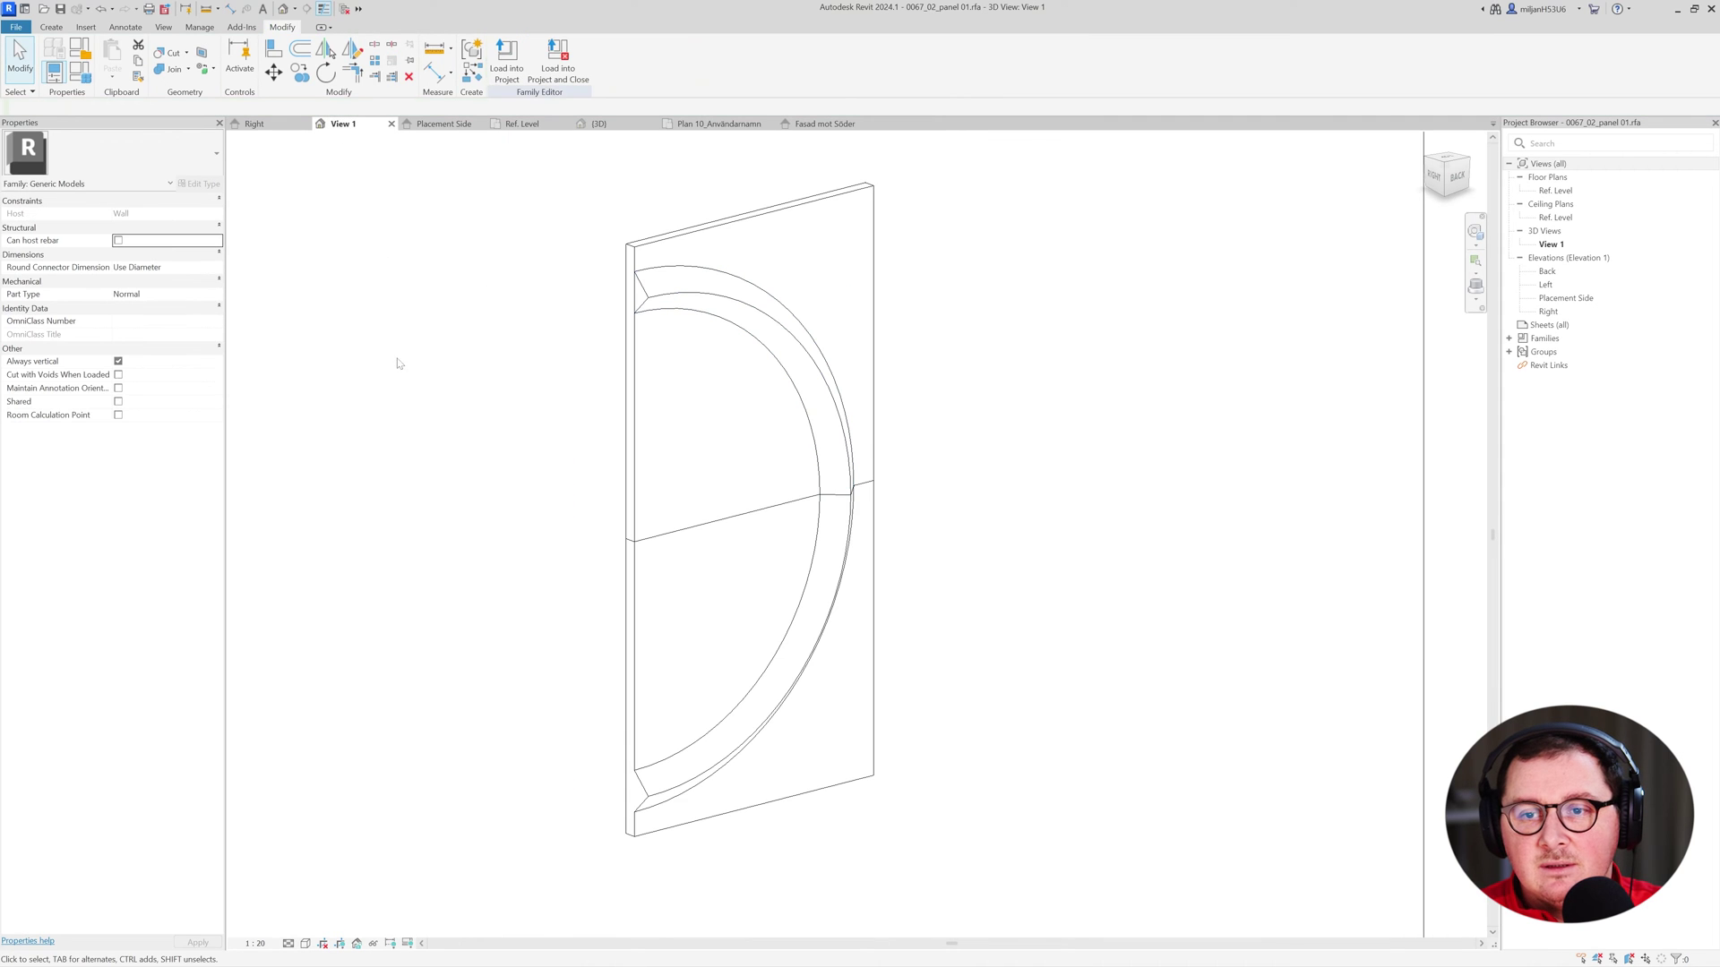
{"action": "left_click", "coordinate": [165, 70]}
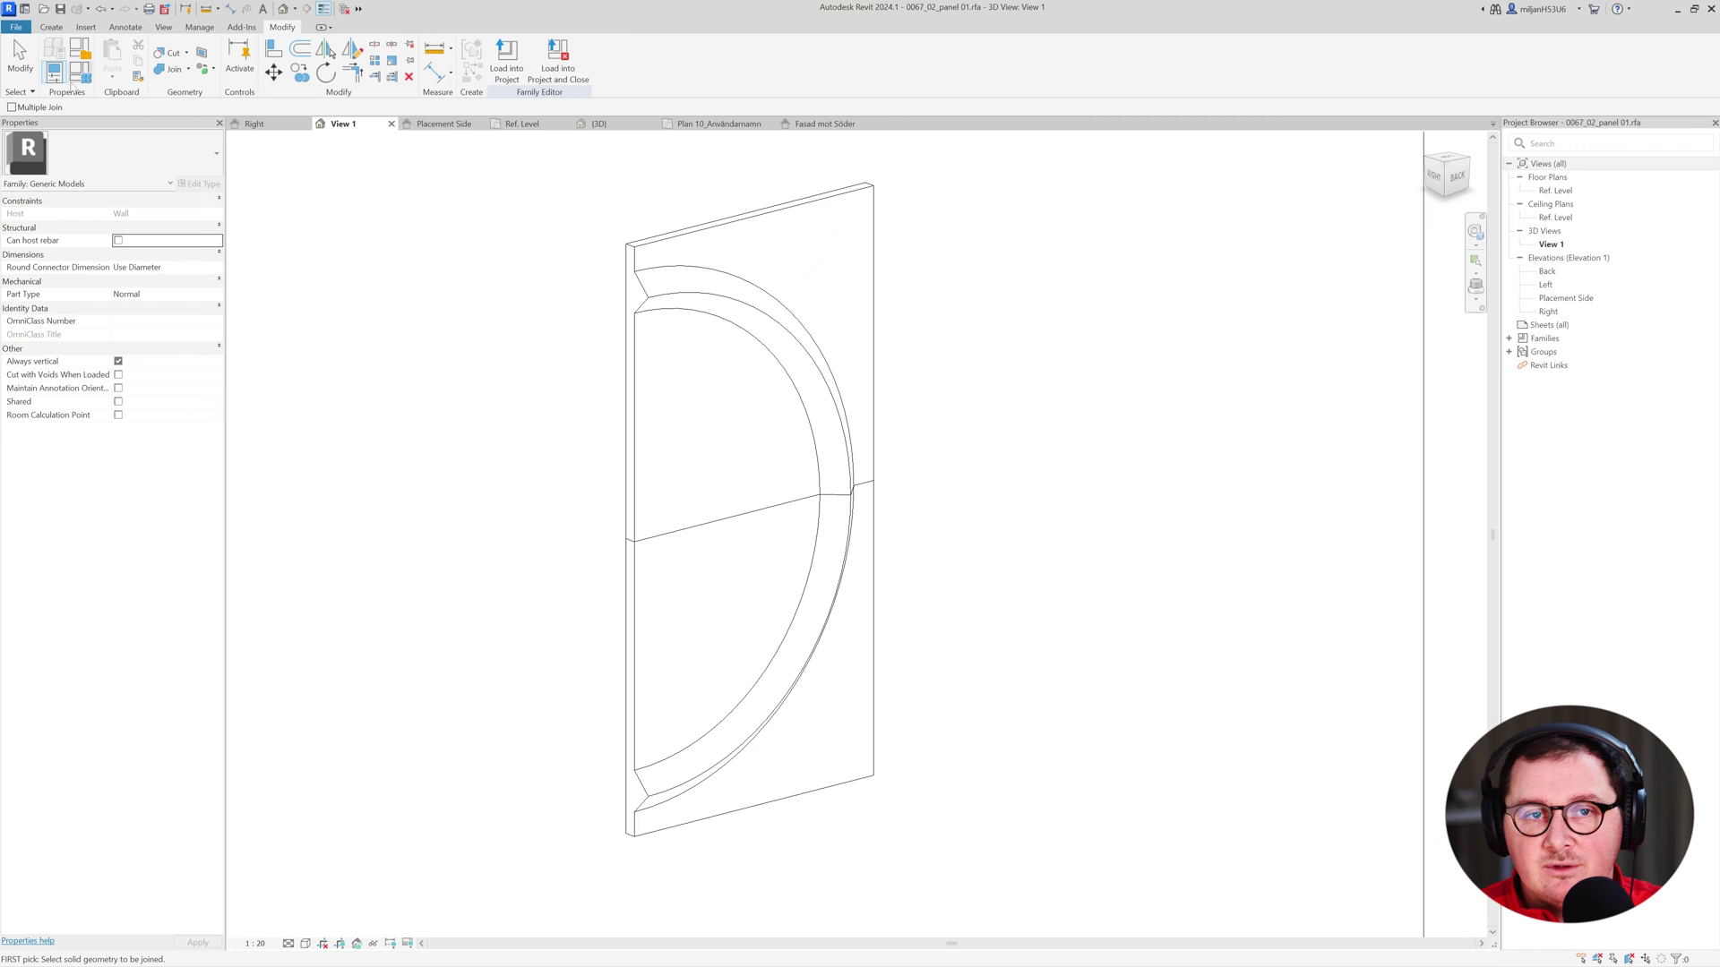
Reload the family into the project, overwriting the existing version, and compare the ridges in the elevation with the reference photo.
{"action": "left_click", "coordinate": [506, 61]}
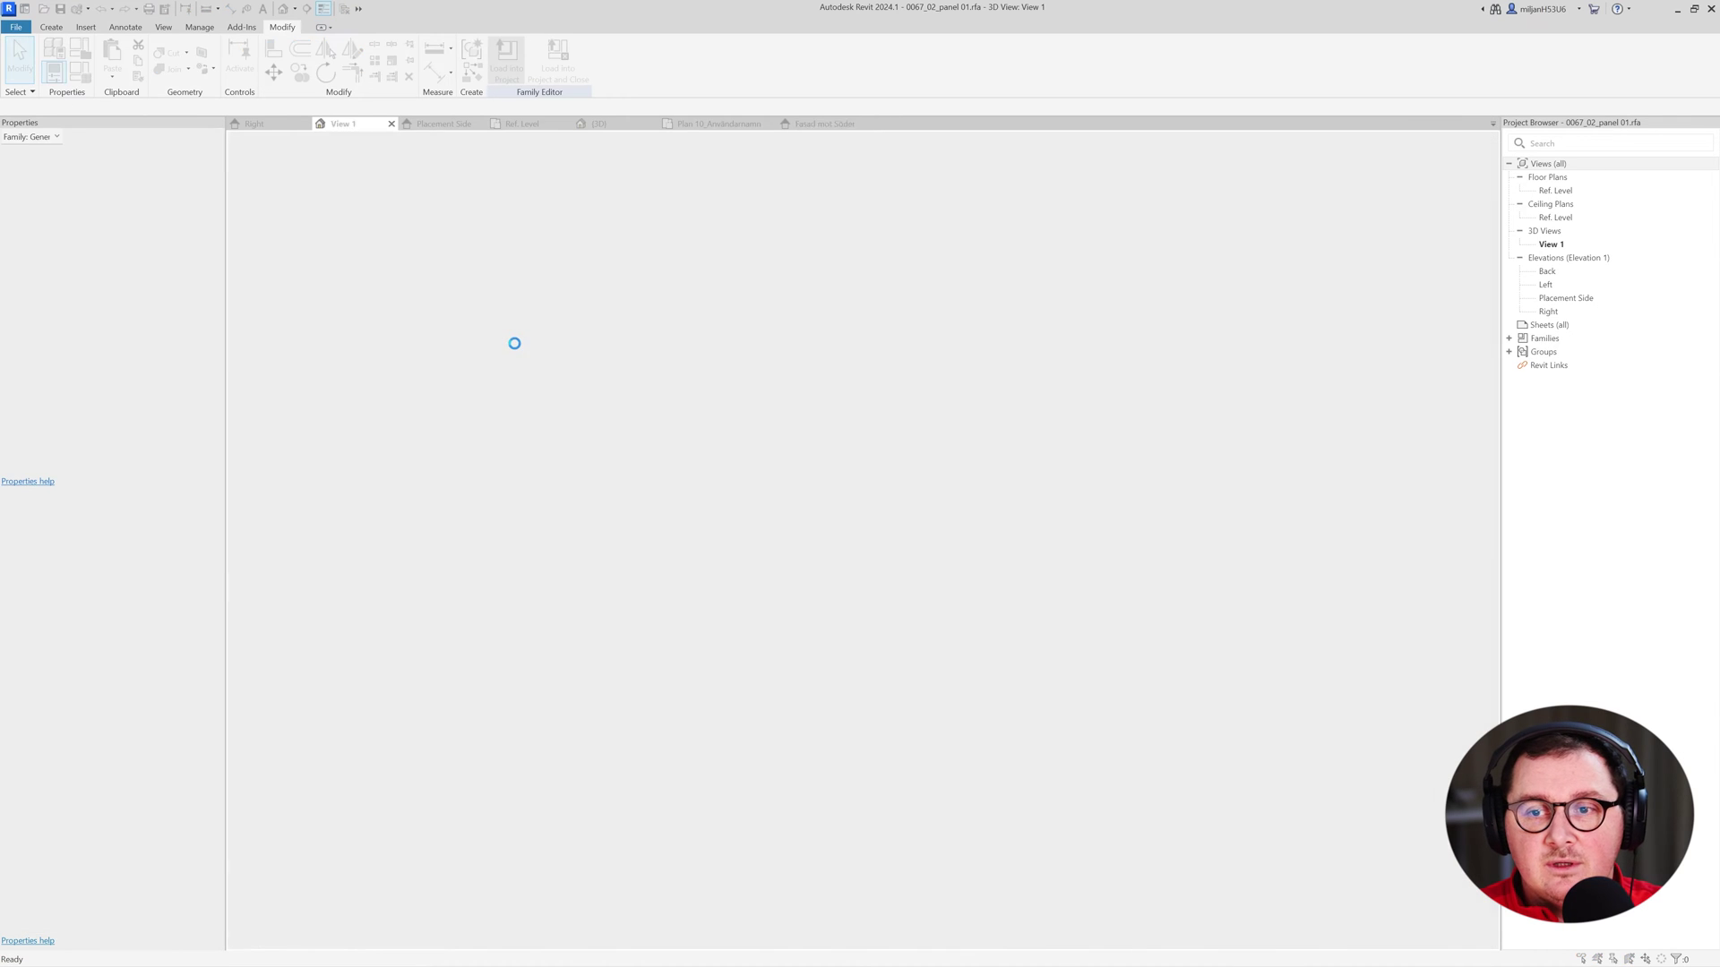
{"action": "left_click", "coordinate": [838, 489]}
{"action": "middle_click_drag", "start_coordinate": [591, 491], "coordinate": [680, 532]}
{"action": "middle_click_drag", "start_coordinate": [831, 515], "coordinate": [712, 568]}
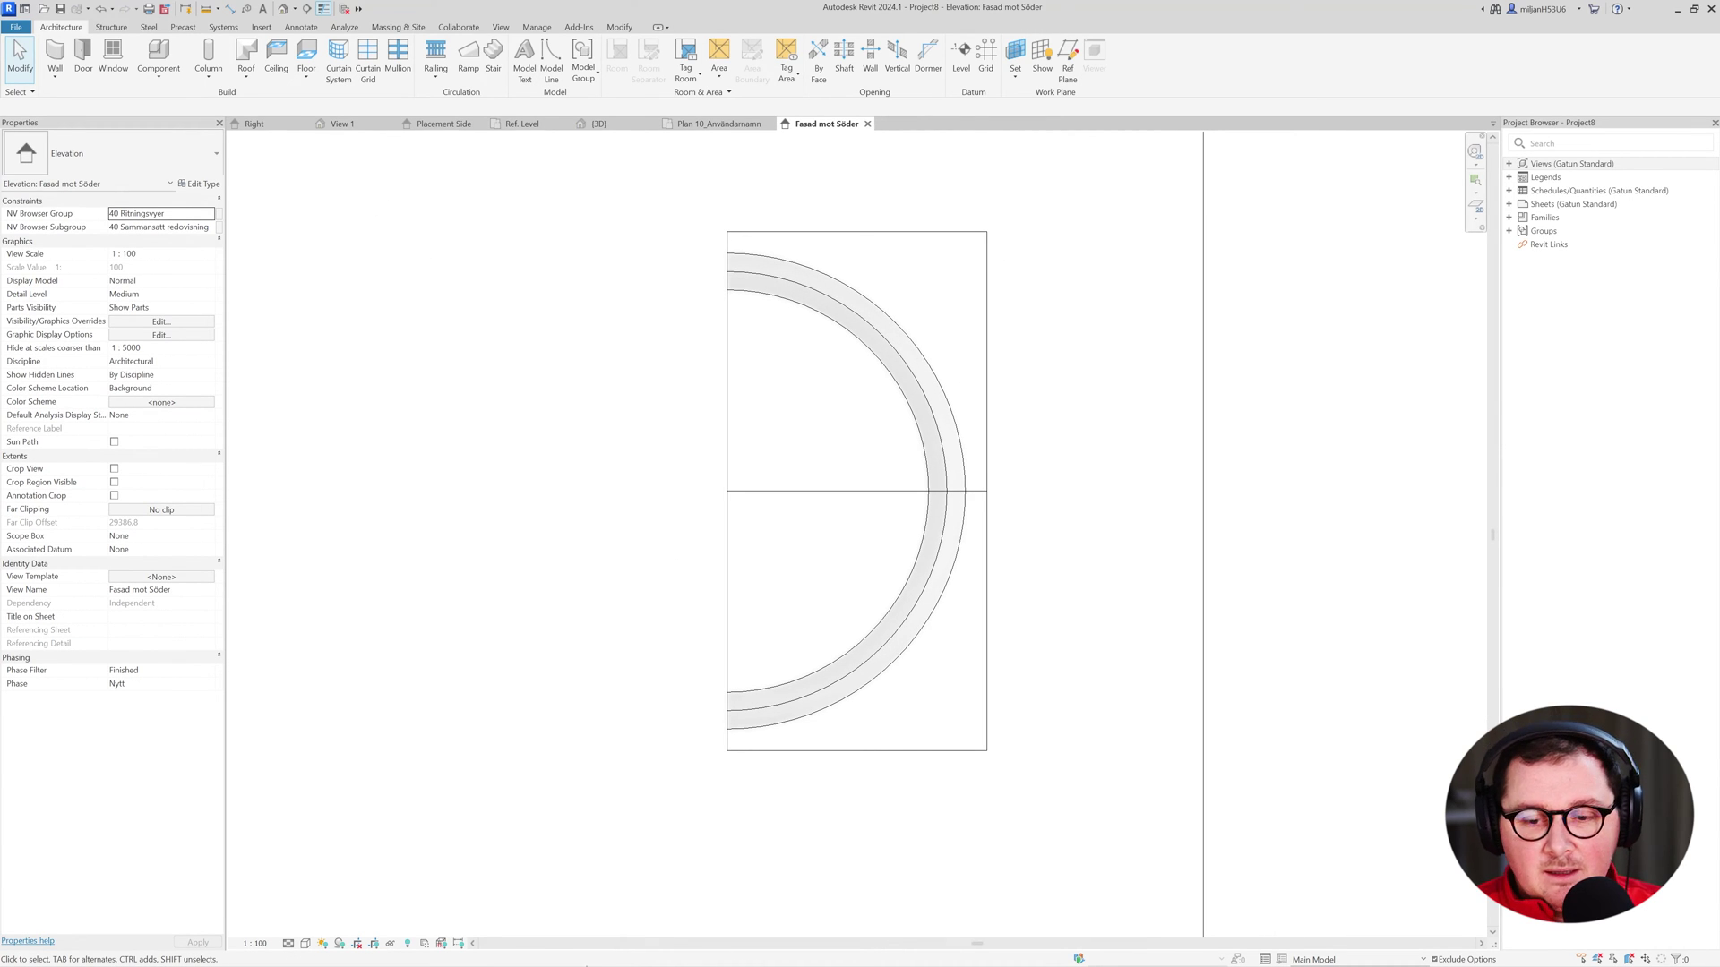
{"action": "key", "text": "alt+Tab"}
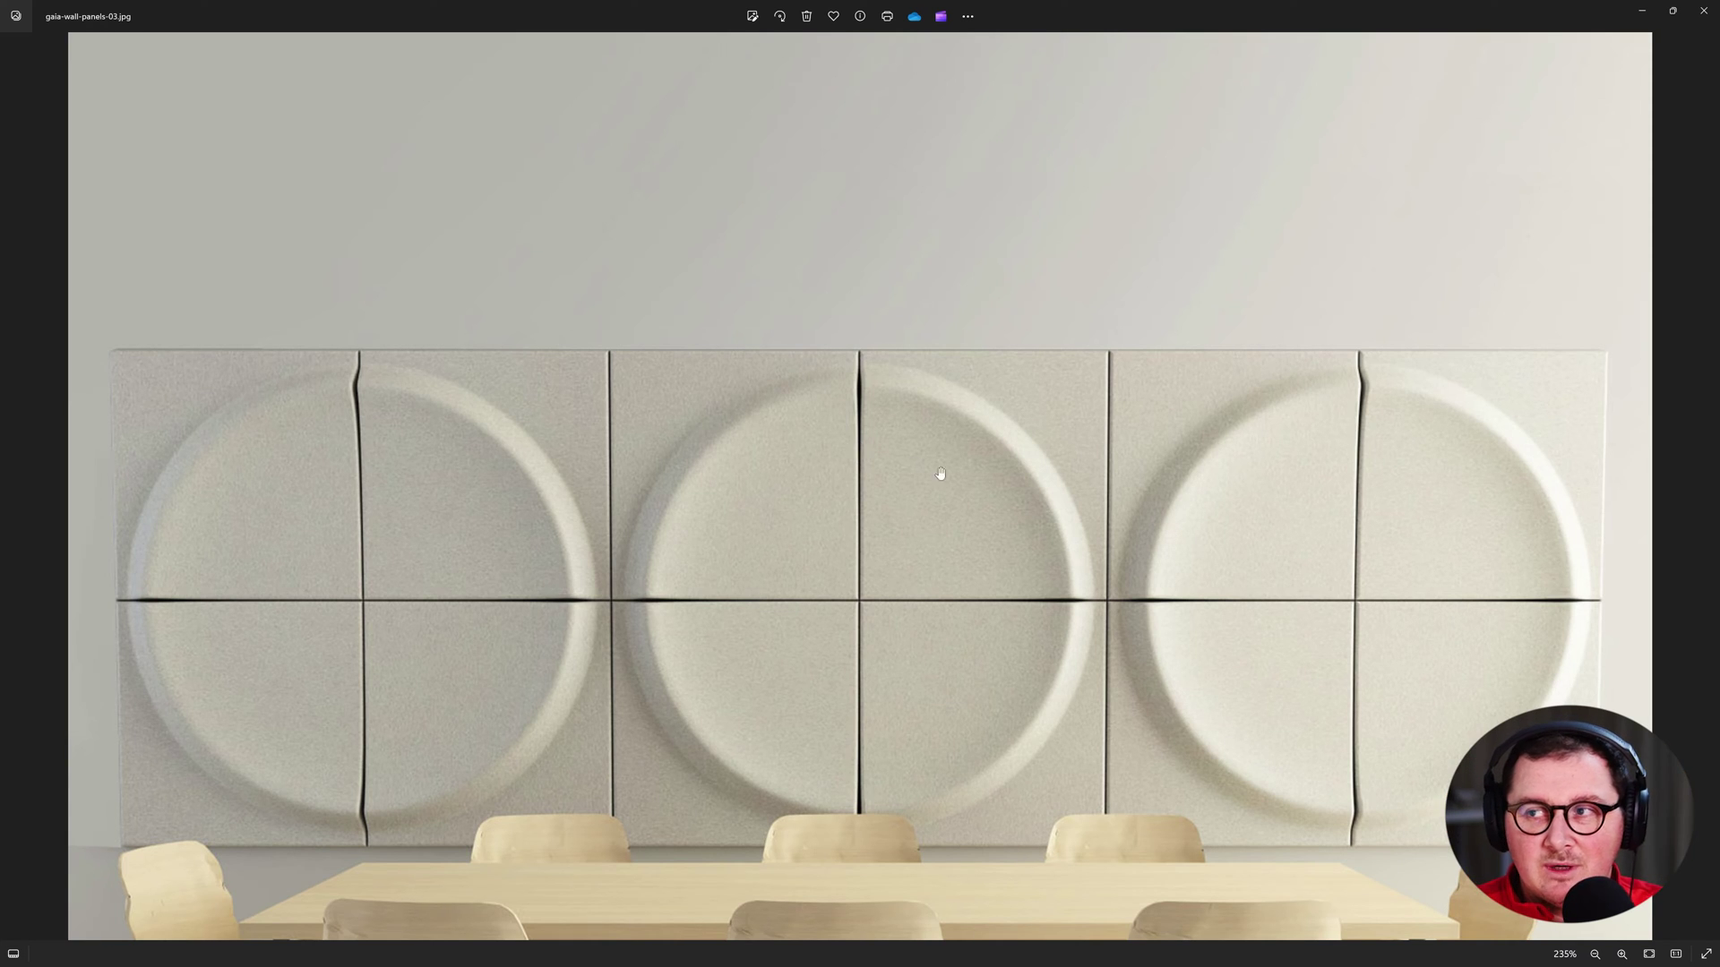
{"action": "left_click", "coordinate": [1642, 10]}
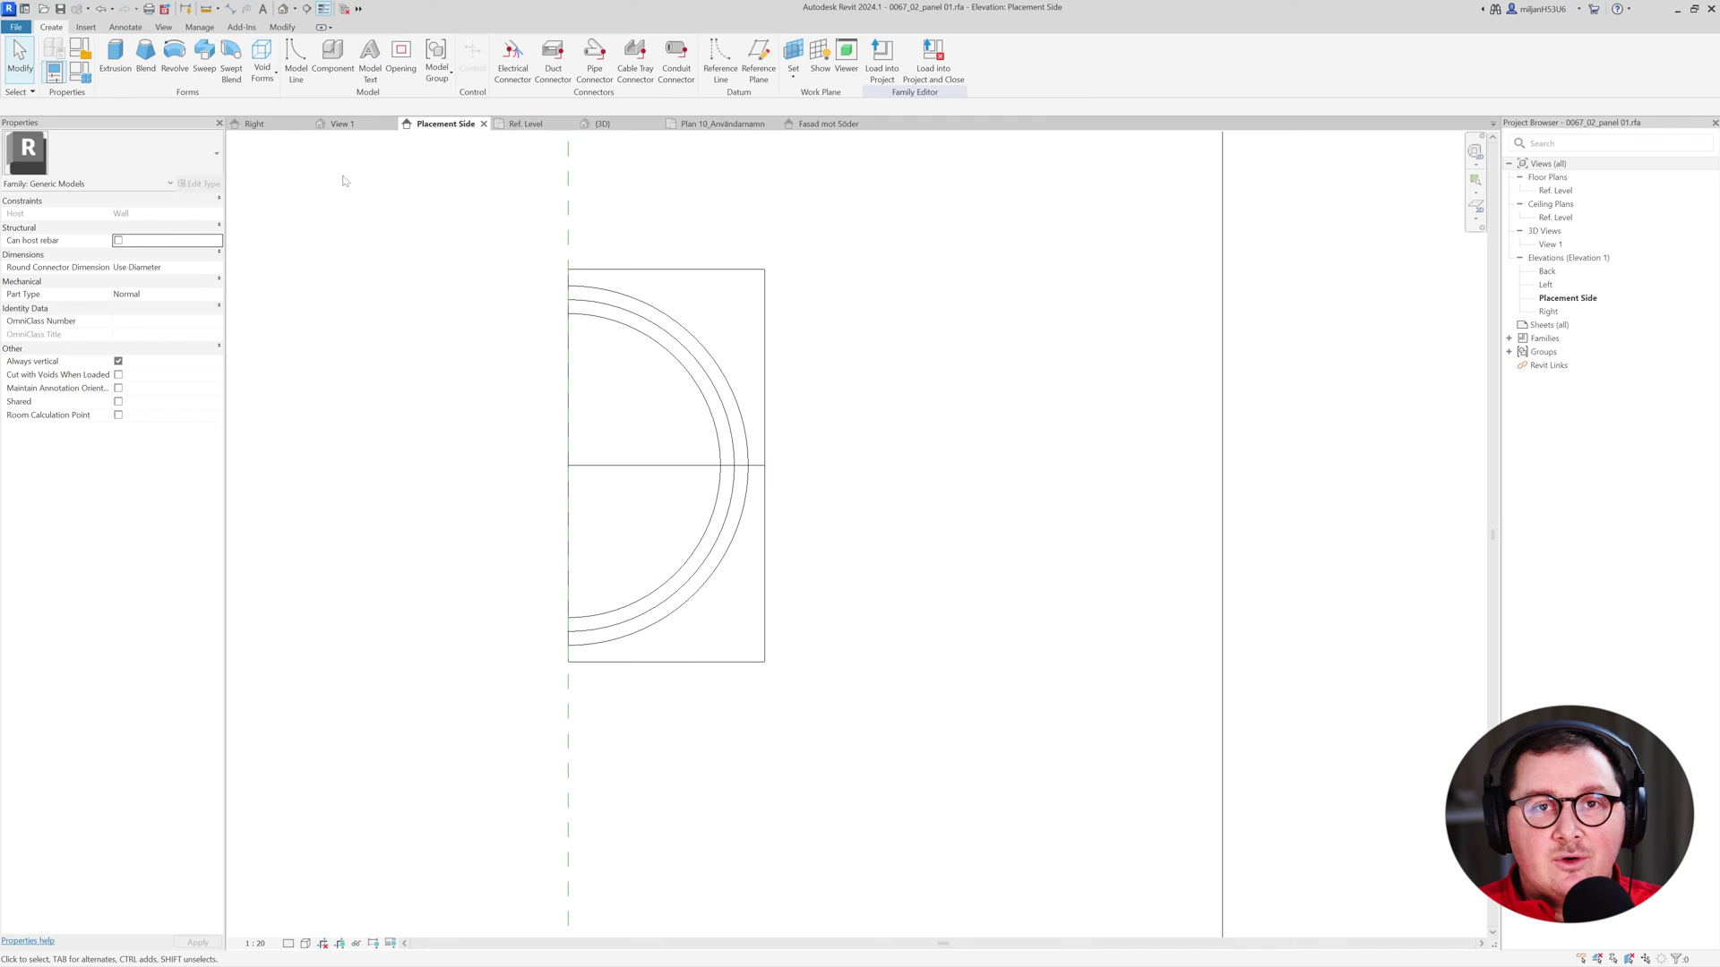
Start a Void Sweep path in the Placement Side elevation with Reference Plane : 01 as the work plane.
{"action": "left_click", "coordinate": [264, 71]}
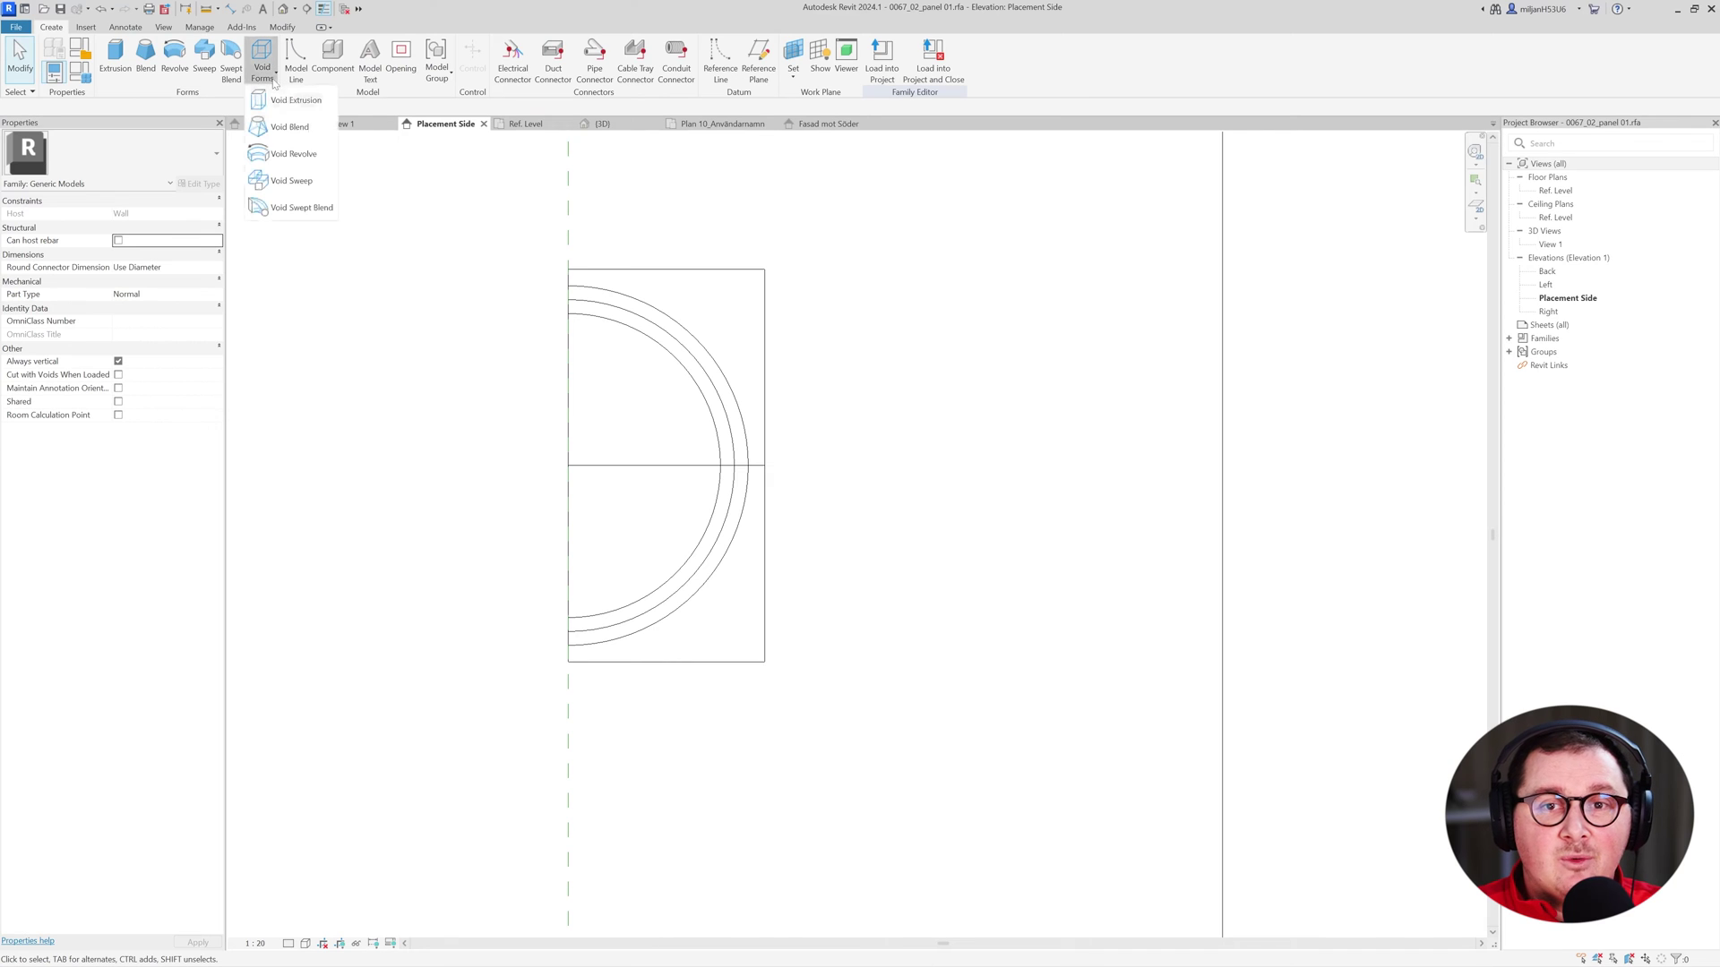
{"action": "left_click", "coordinate": [291, 181]}
{"action": "left_click", "coordinate": [638, 49]}
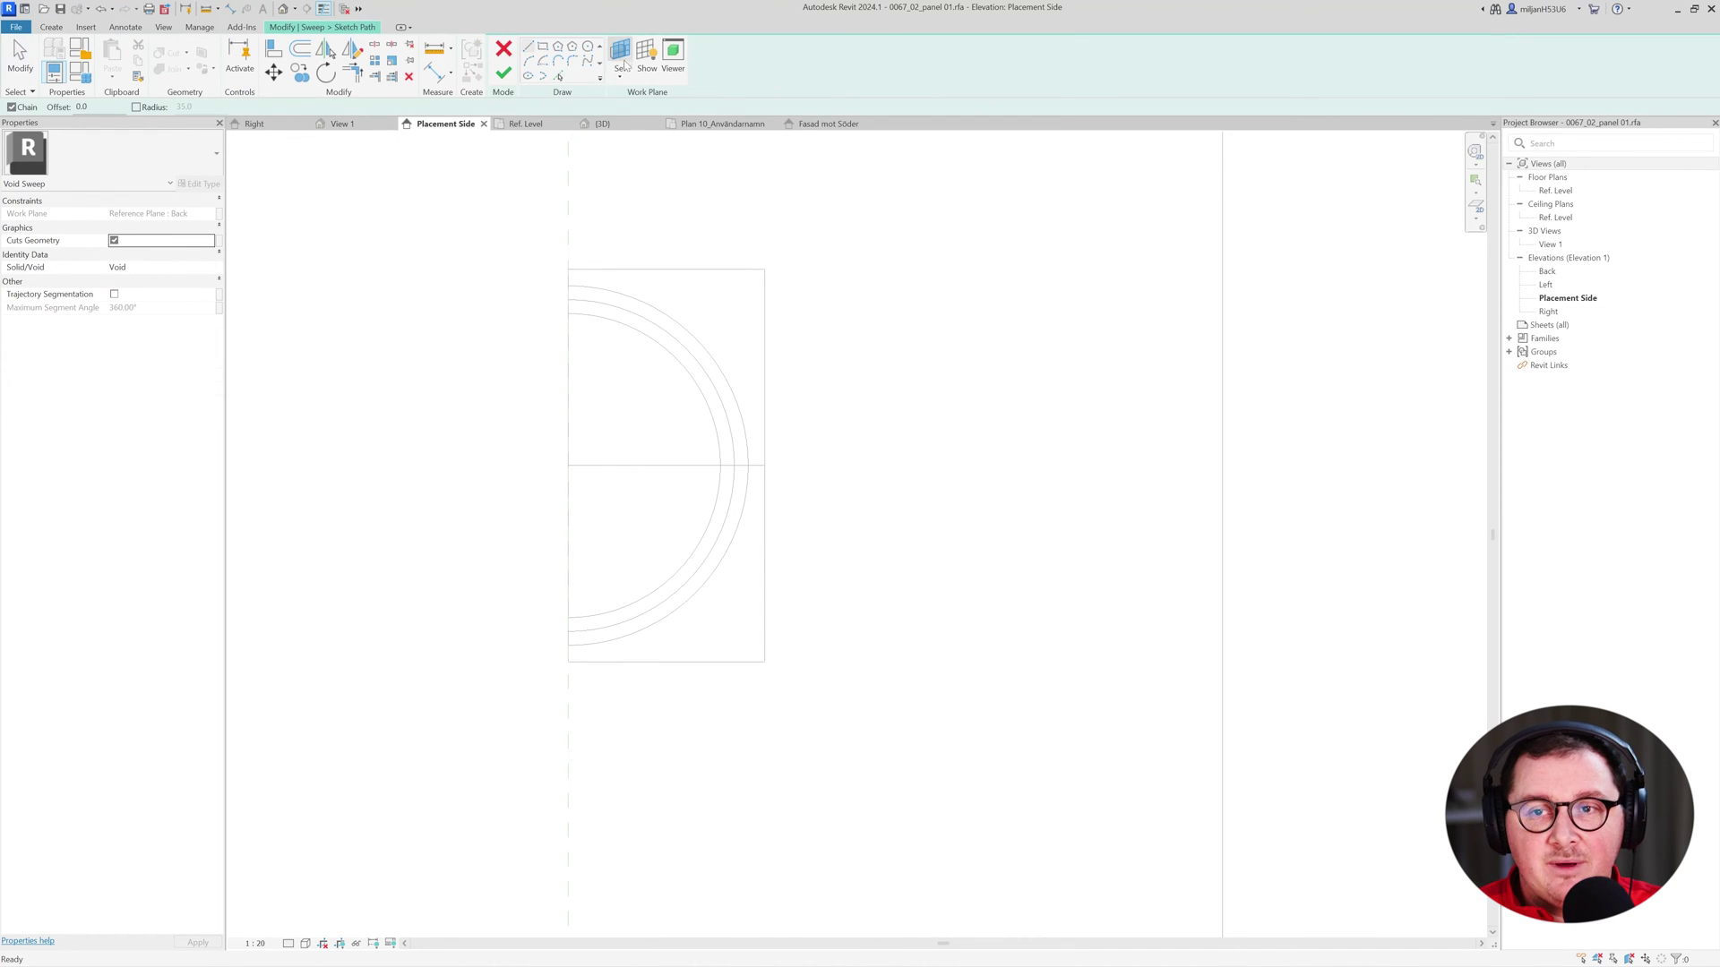
{"action": "left_click", "coordinate": [620, 59]}
{"action": "left_click", "coordinate": [475, 273]}
{"action": "left_click", "coordinate": [466, 285]}
{"action": "left_click", "coordinate": [403, 352]}
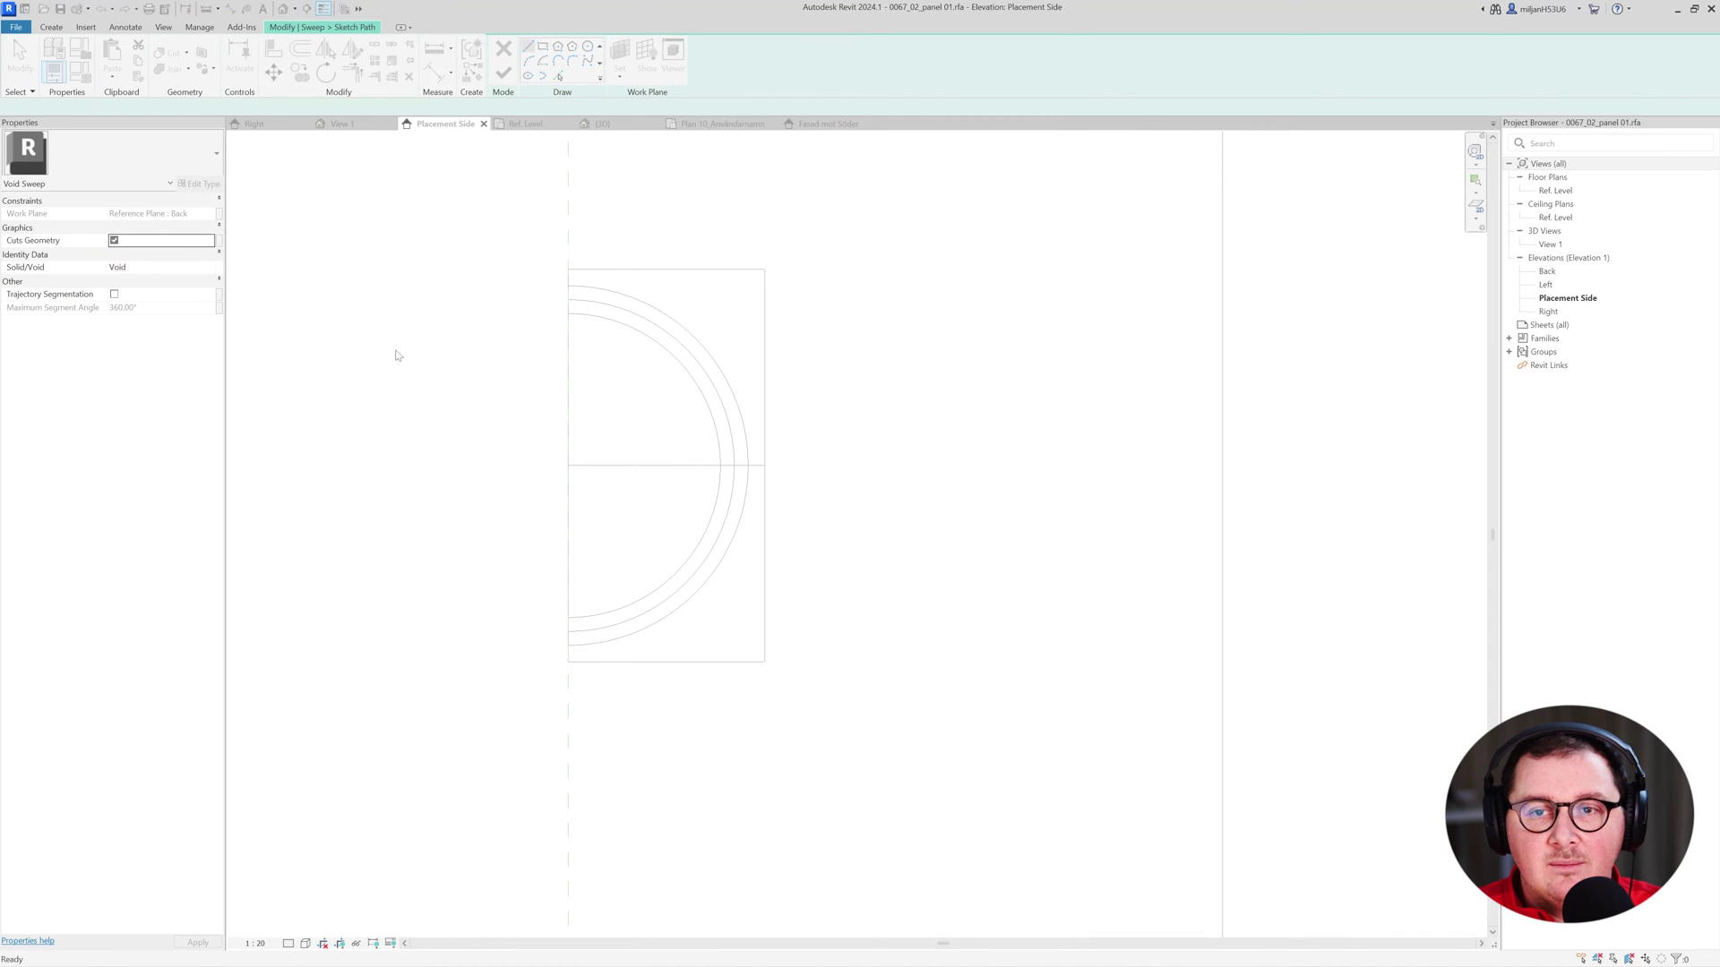
Pick the four outer edges of the lower panel as the void sweep's path.
{"action": "left_click", "coordinate": [557, 76]}
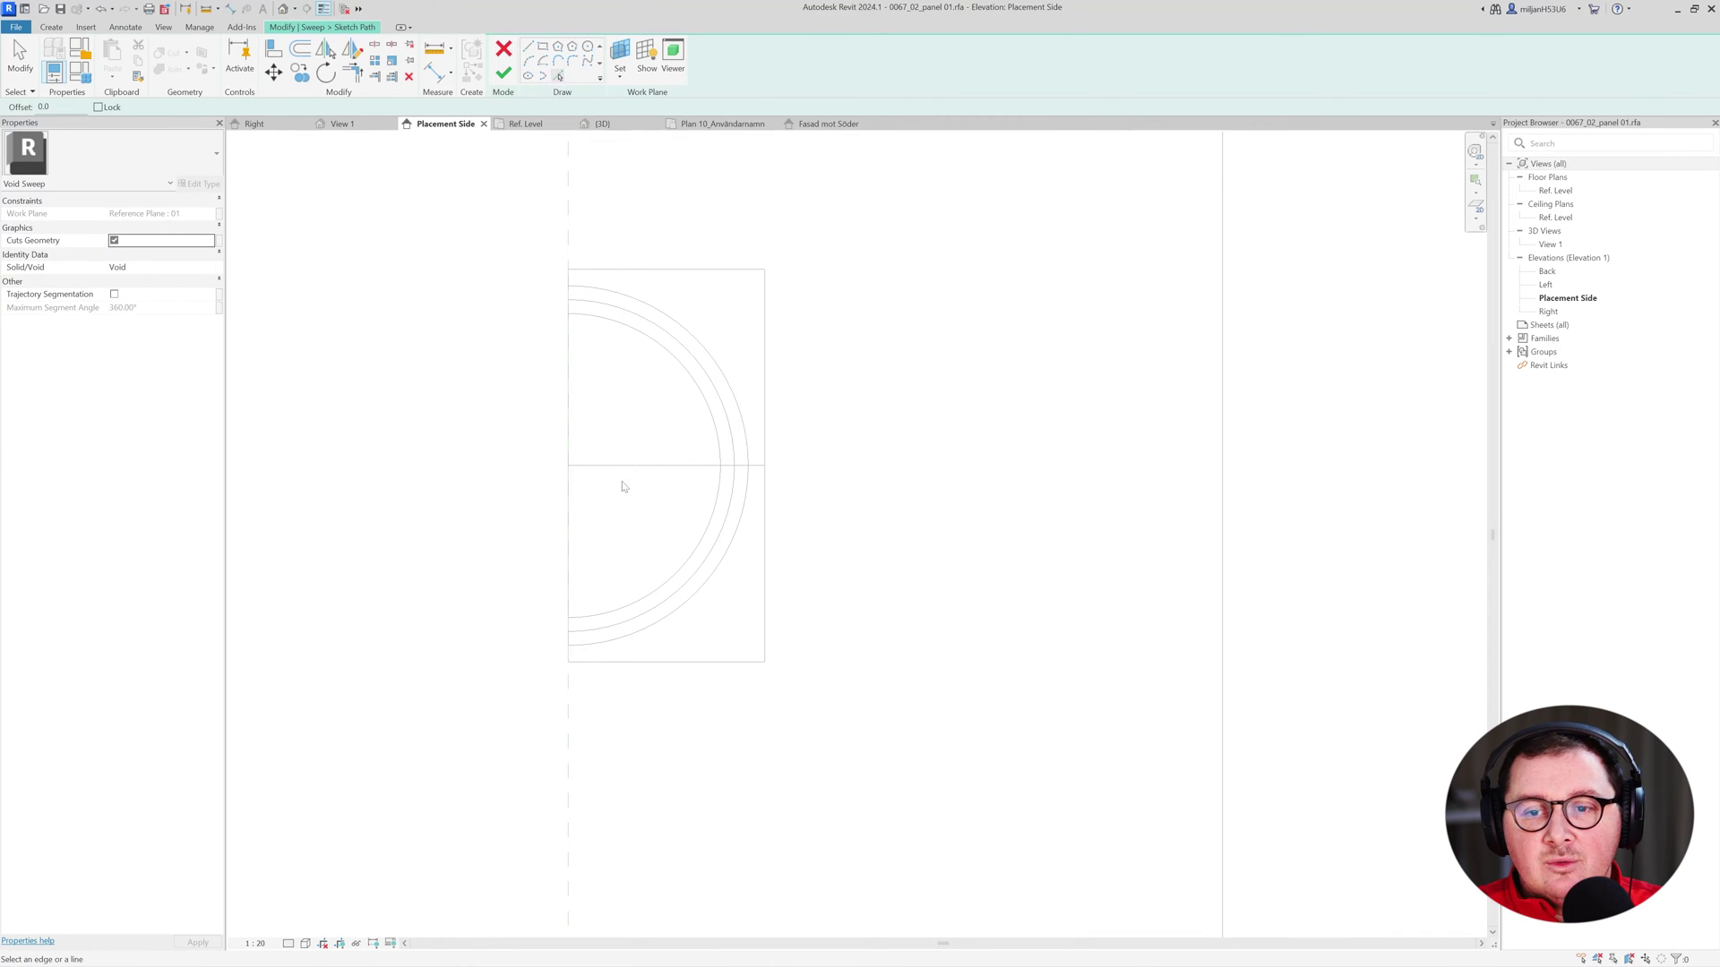
{"action": "left_click", "coordinate": [646, 467]}
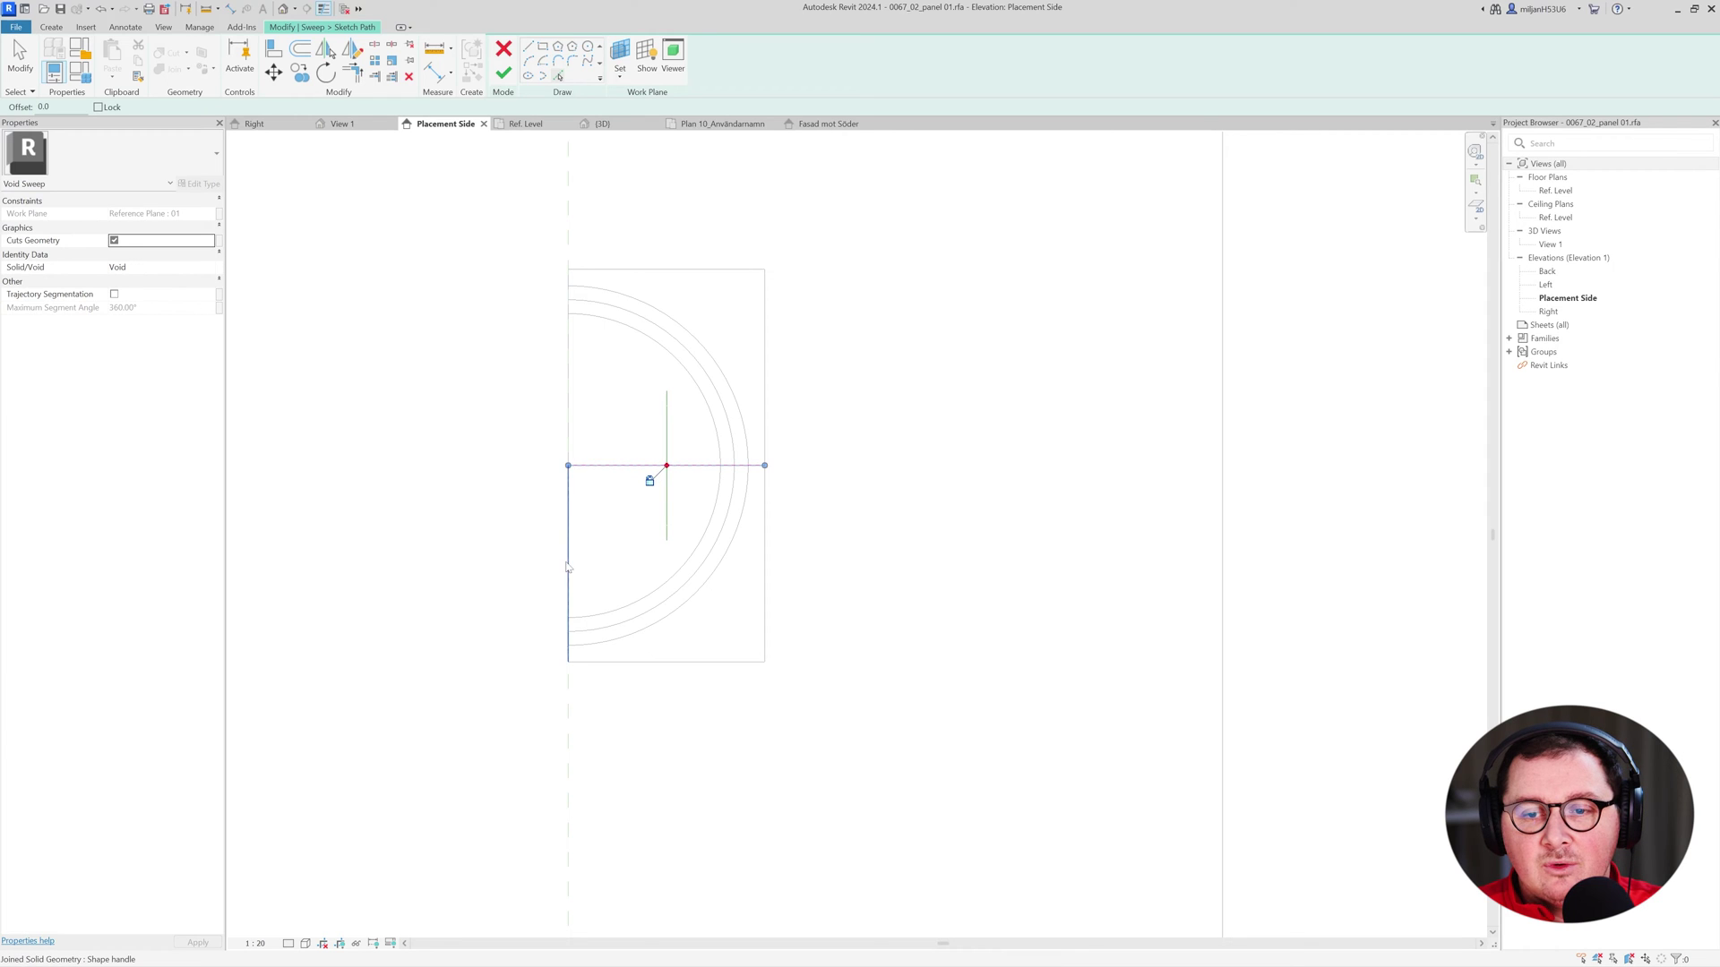
{"action": "left_click", "coordinate": [565, 594]}
{"action": "left_click", "coordinate": [667, 668]}
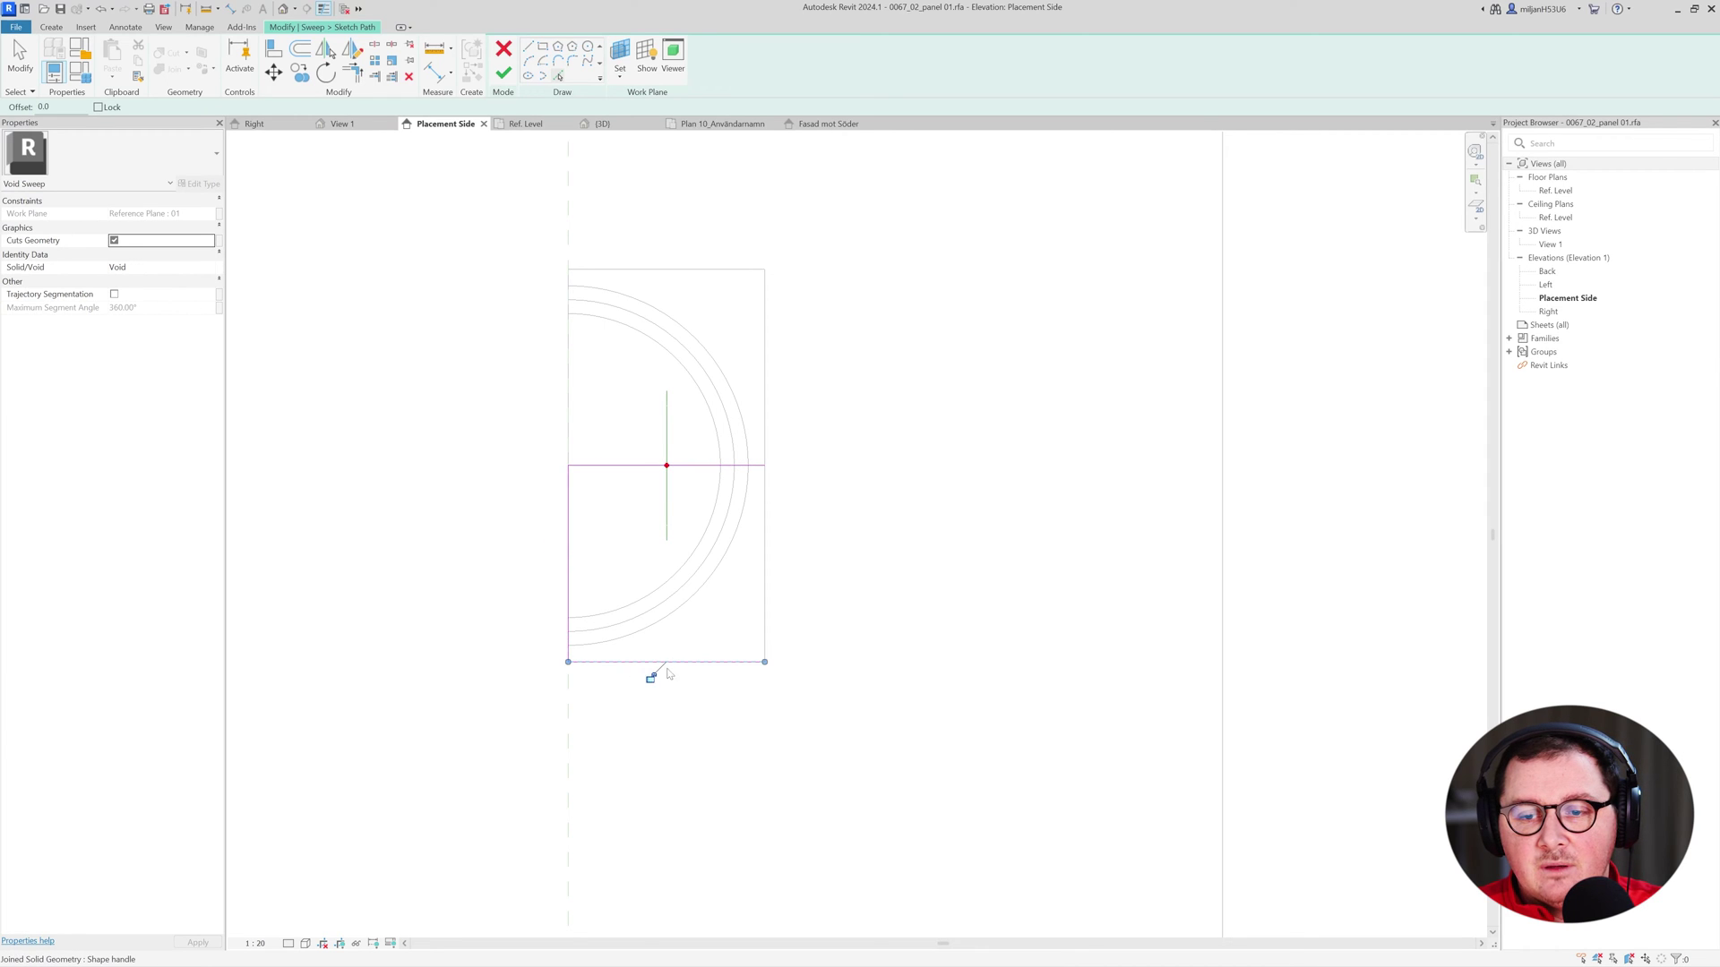
{"action": "left_click", "coordinate": [761, 626]}
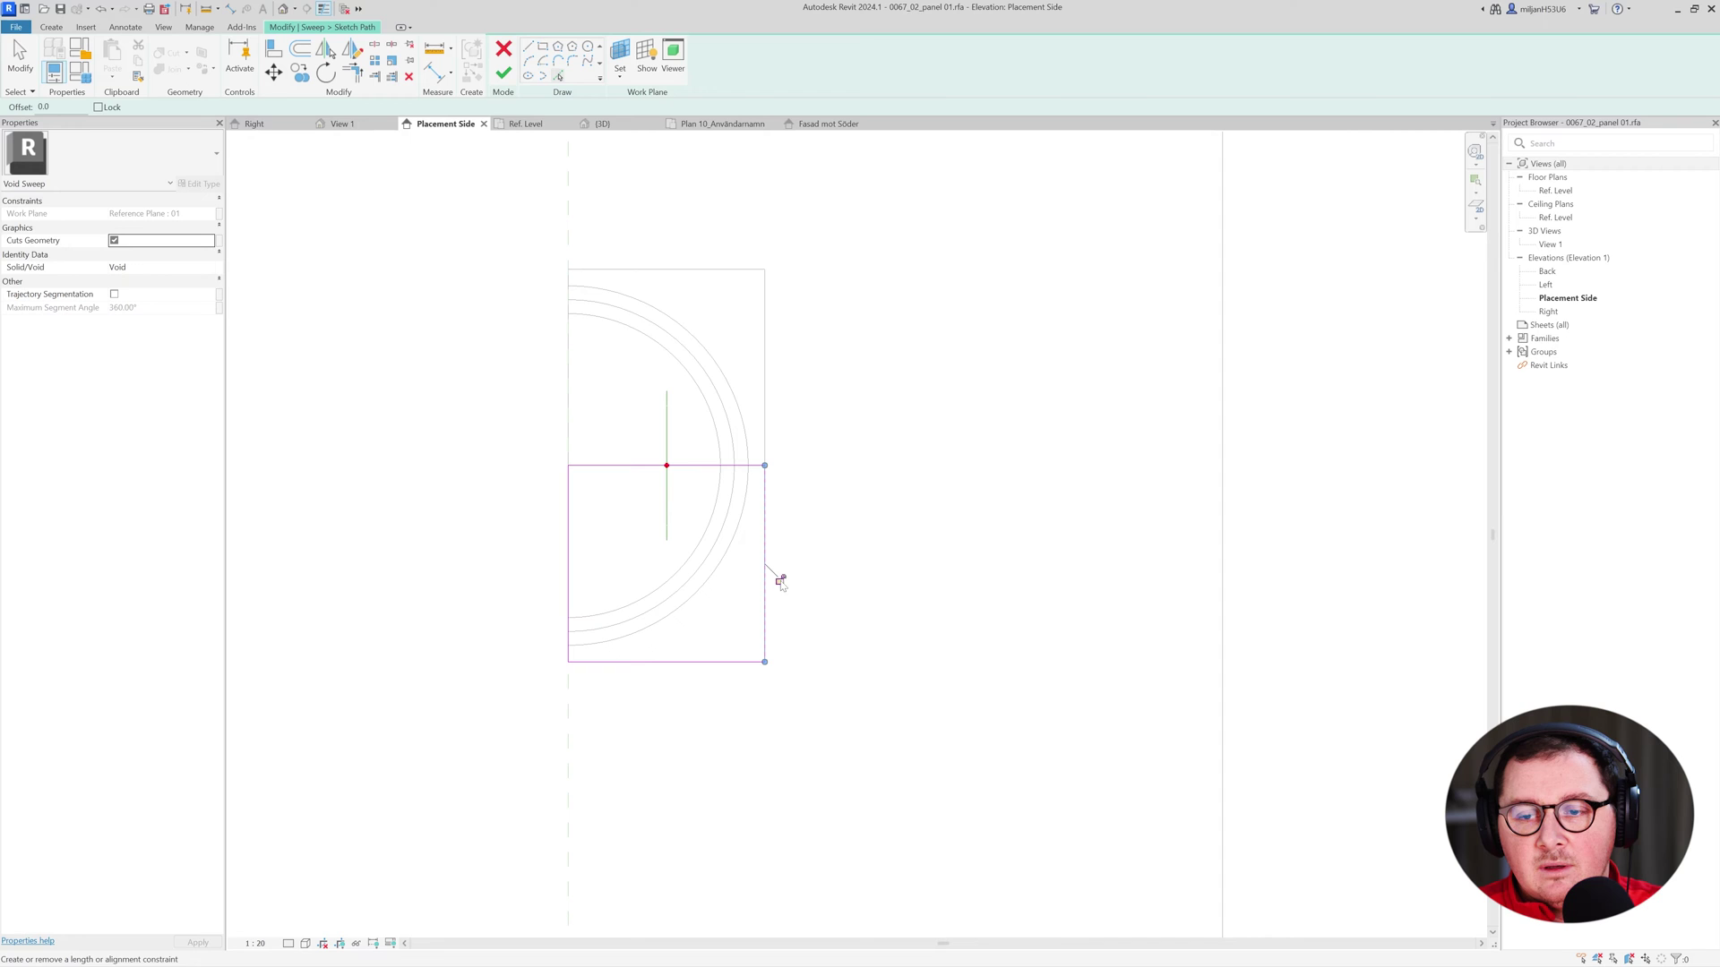
Move the sweep's profile plane from the seam to the lower panel's vertical edge on the centre plane, and finish the path in Ref. Level.
{"action": "left_click", "coordinate": [19, 55]}
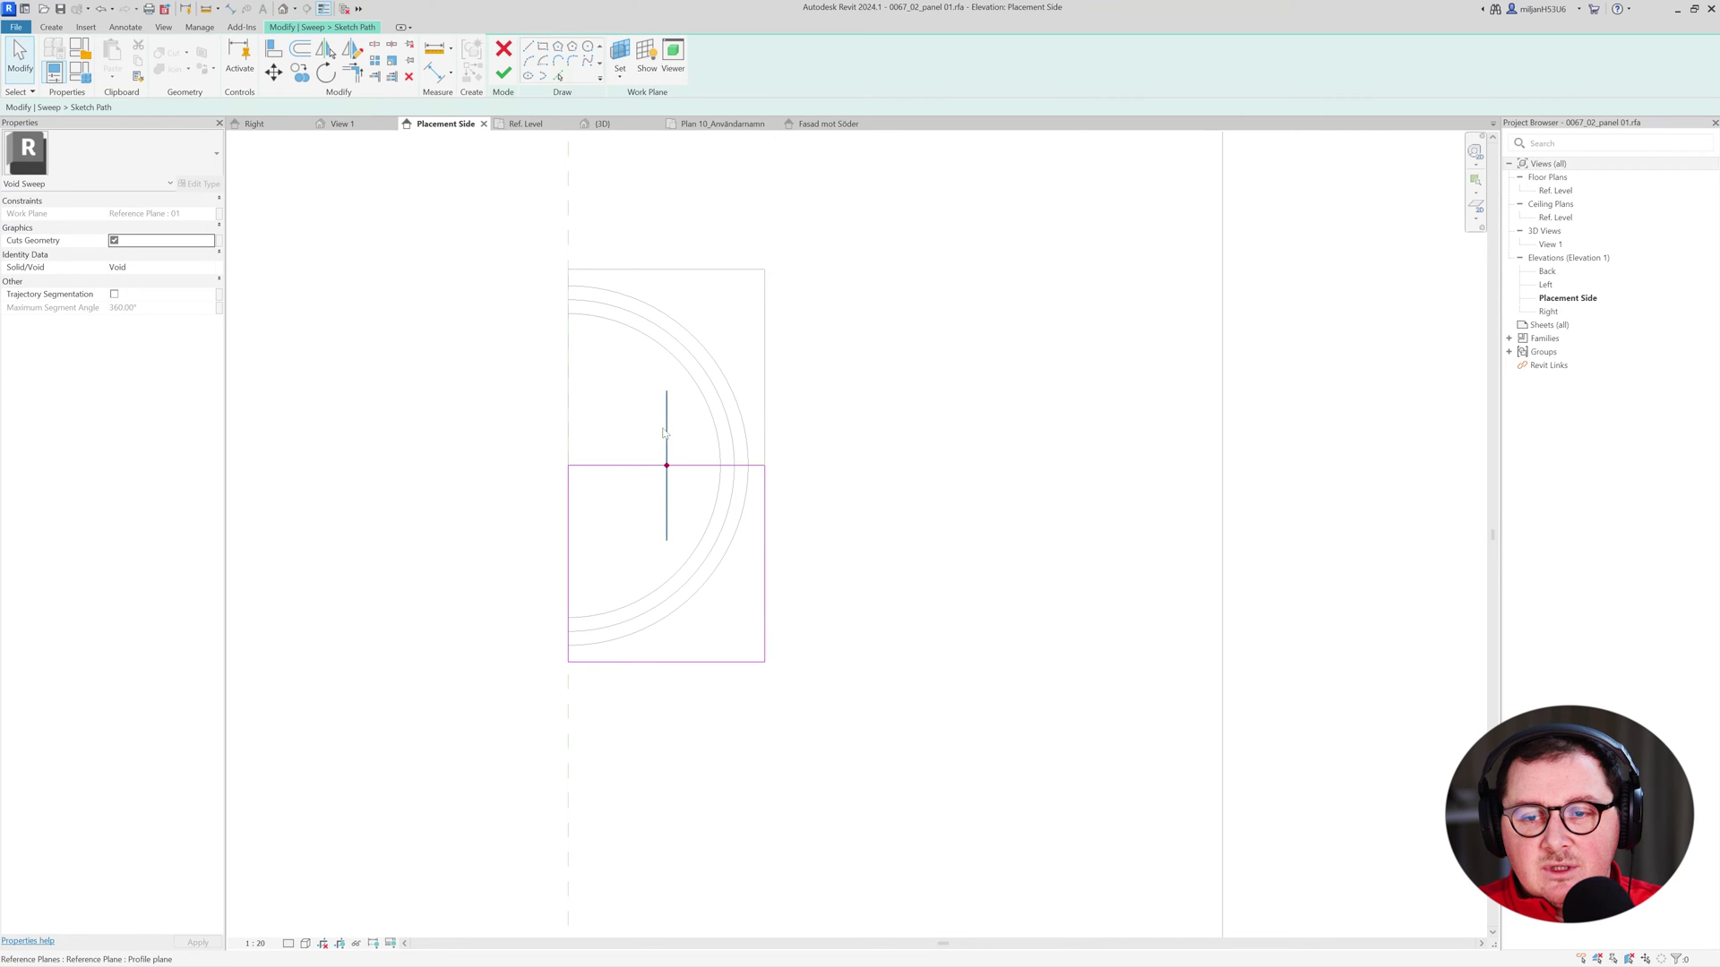
{"action": "left_click", "coordinate": [665, 452]}
{"action": "left_click_drag", "start_coordinate": [559, 517], "coordinate": [538, 539]}
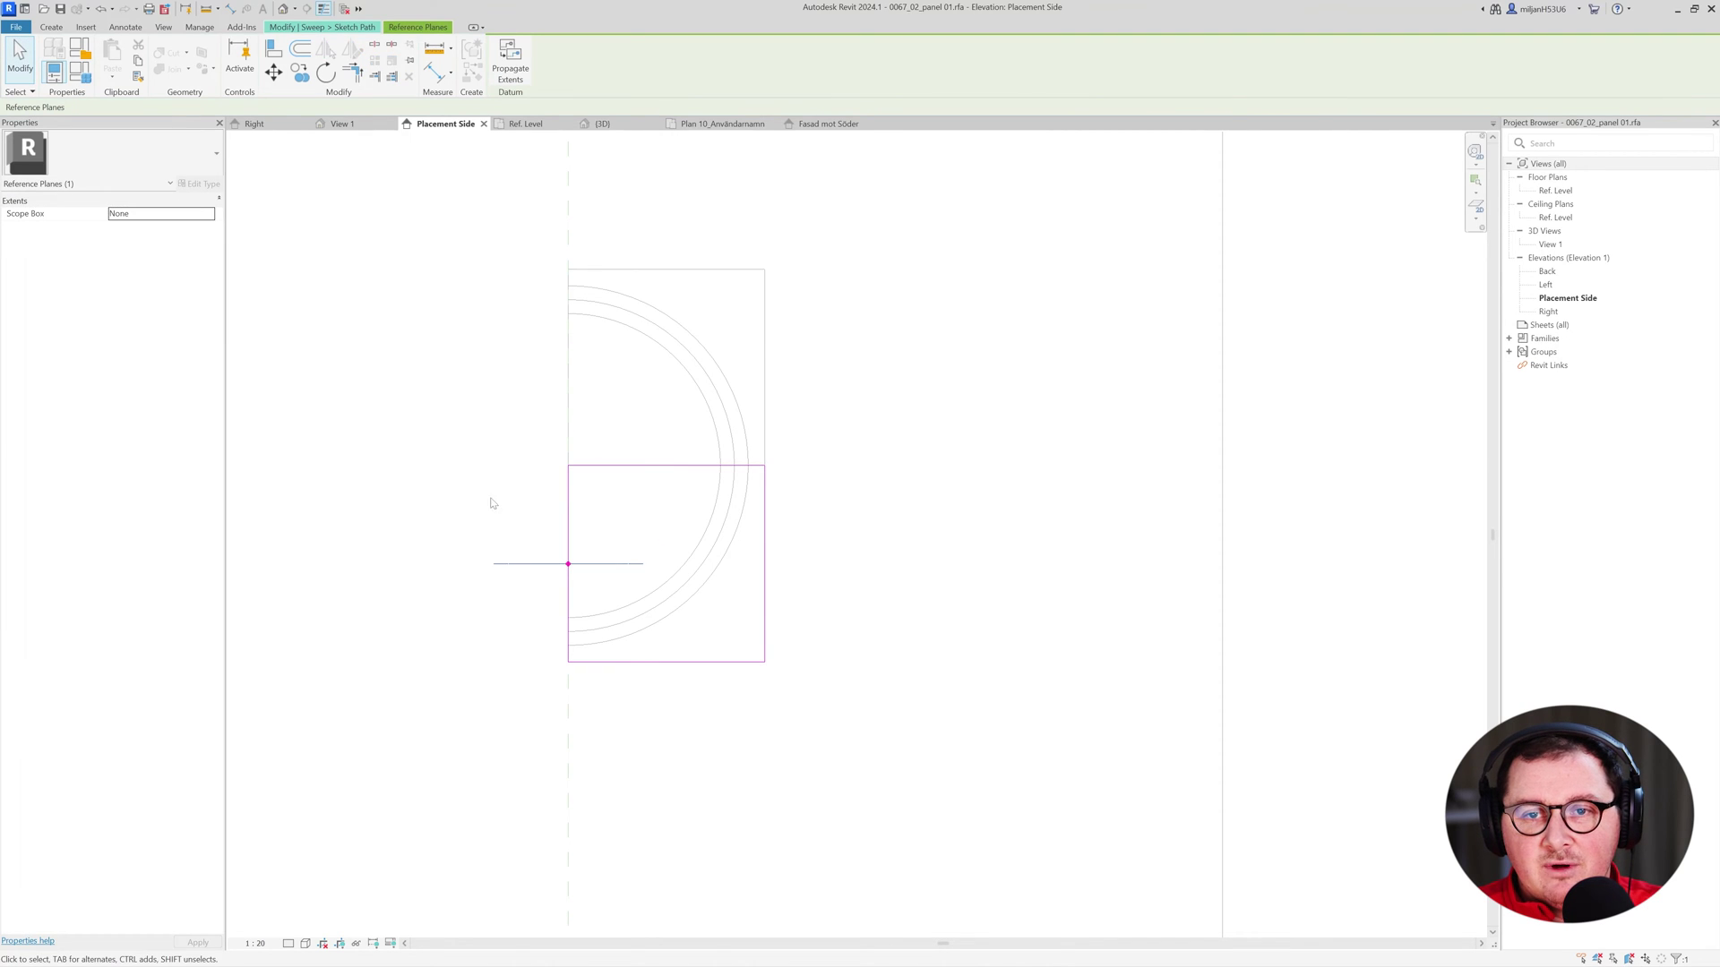
{"action": "middle_click_drag", "start_coordinate": [512, 552], "coordinate": [515, 585]}
{"action": "left_click", "coordinate": [524, 124]}
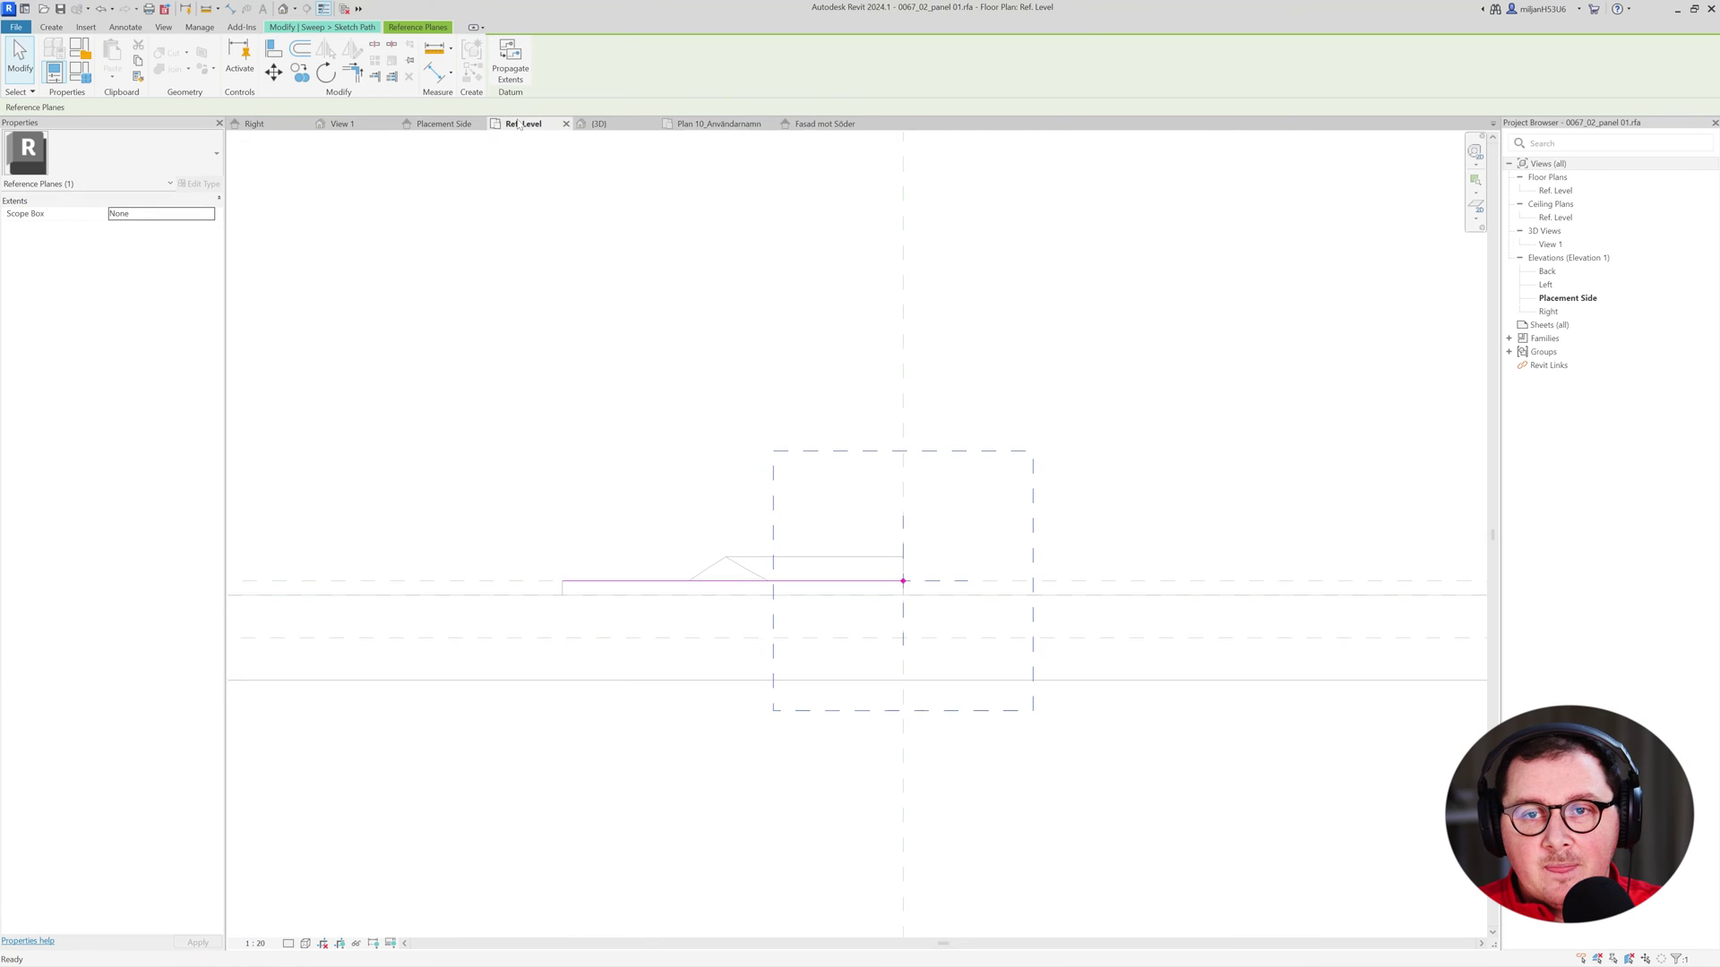
{"action": "left_click", "coordinate": [502, 73]}
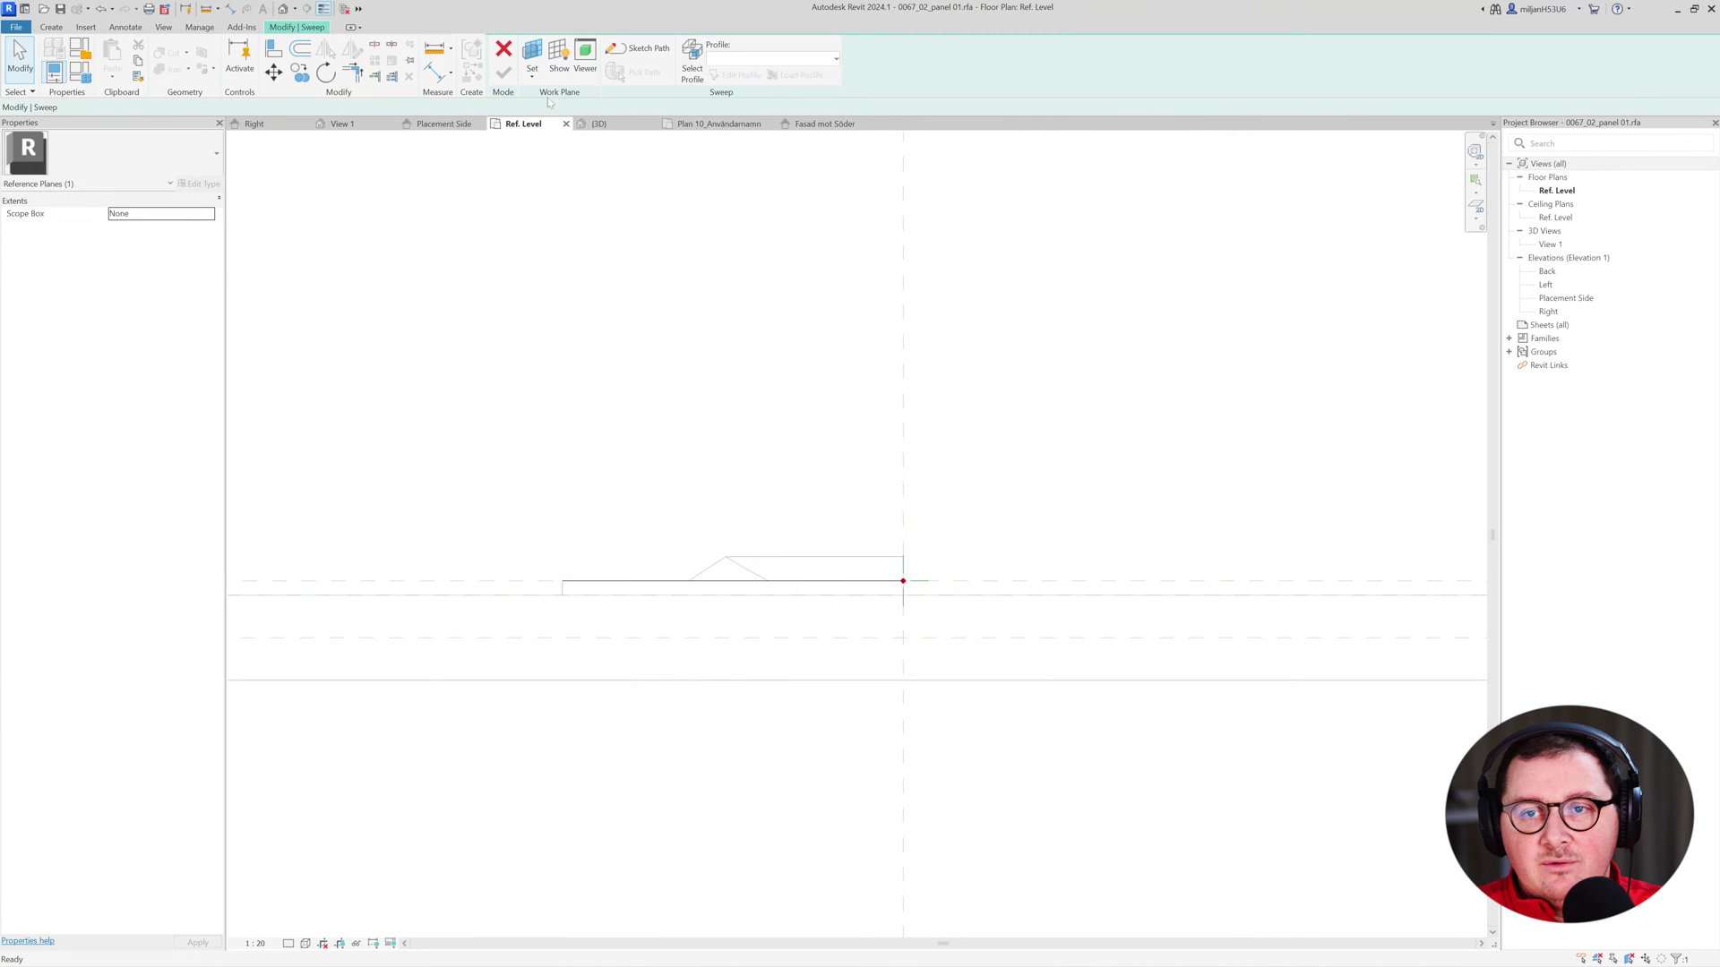
Edit the void sweep's profile in the Ref. Level view and sketch a short first line at the path point, entering 1 mm.
{"action": "left_click", "coordinate": [734, 76]}
{"action": "scroll", "coordinate": [979, 622], "scroll_direction": "up", "scroll_amount": 3}
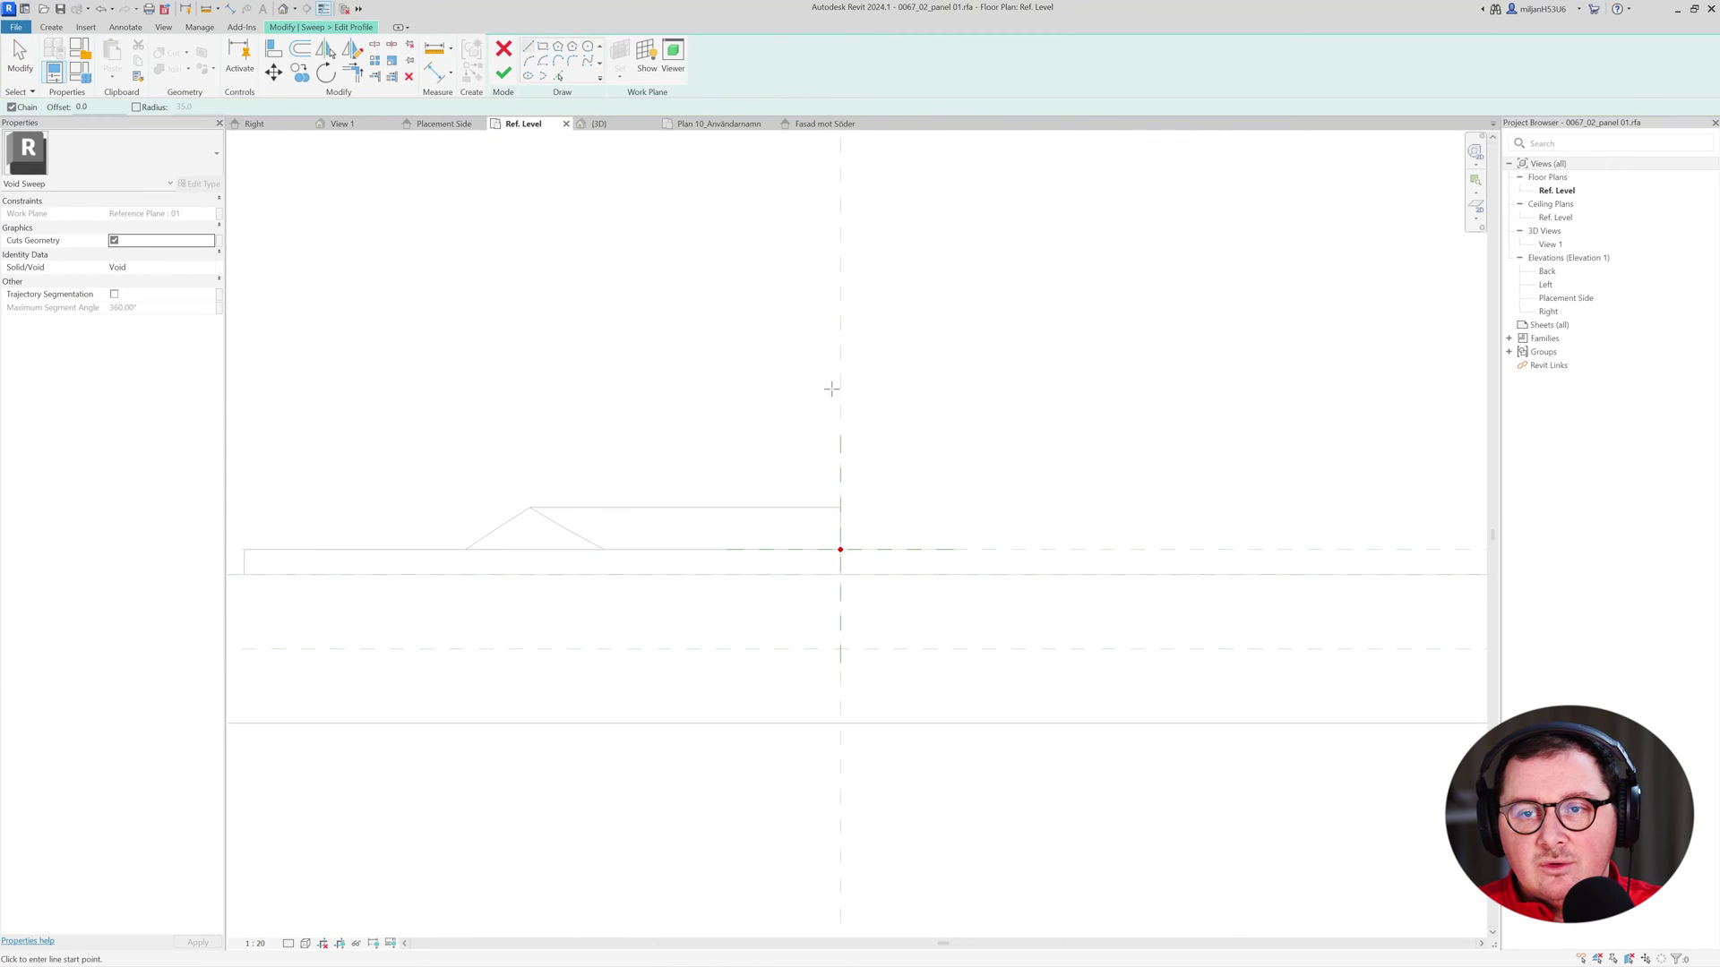
{"action": "scroll", "coordinate": [717, 466], "scroll_direction": "up", "scroll_amount": 3}
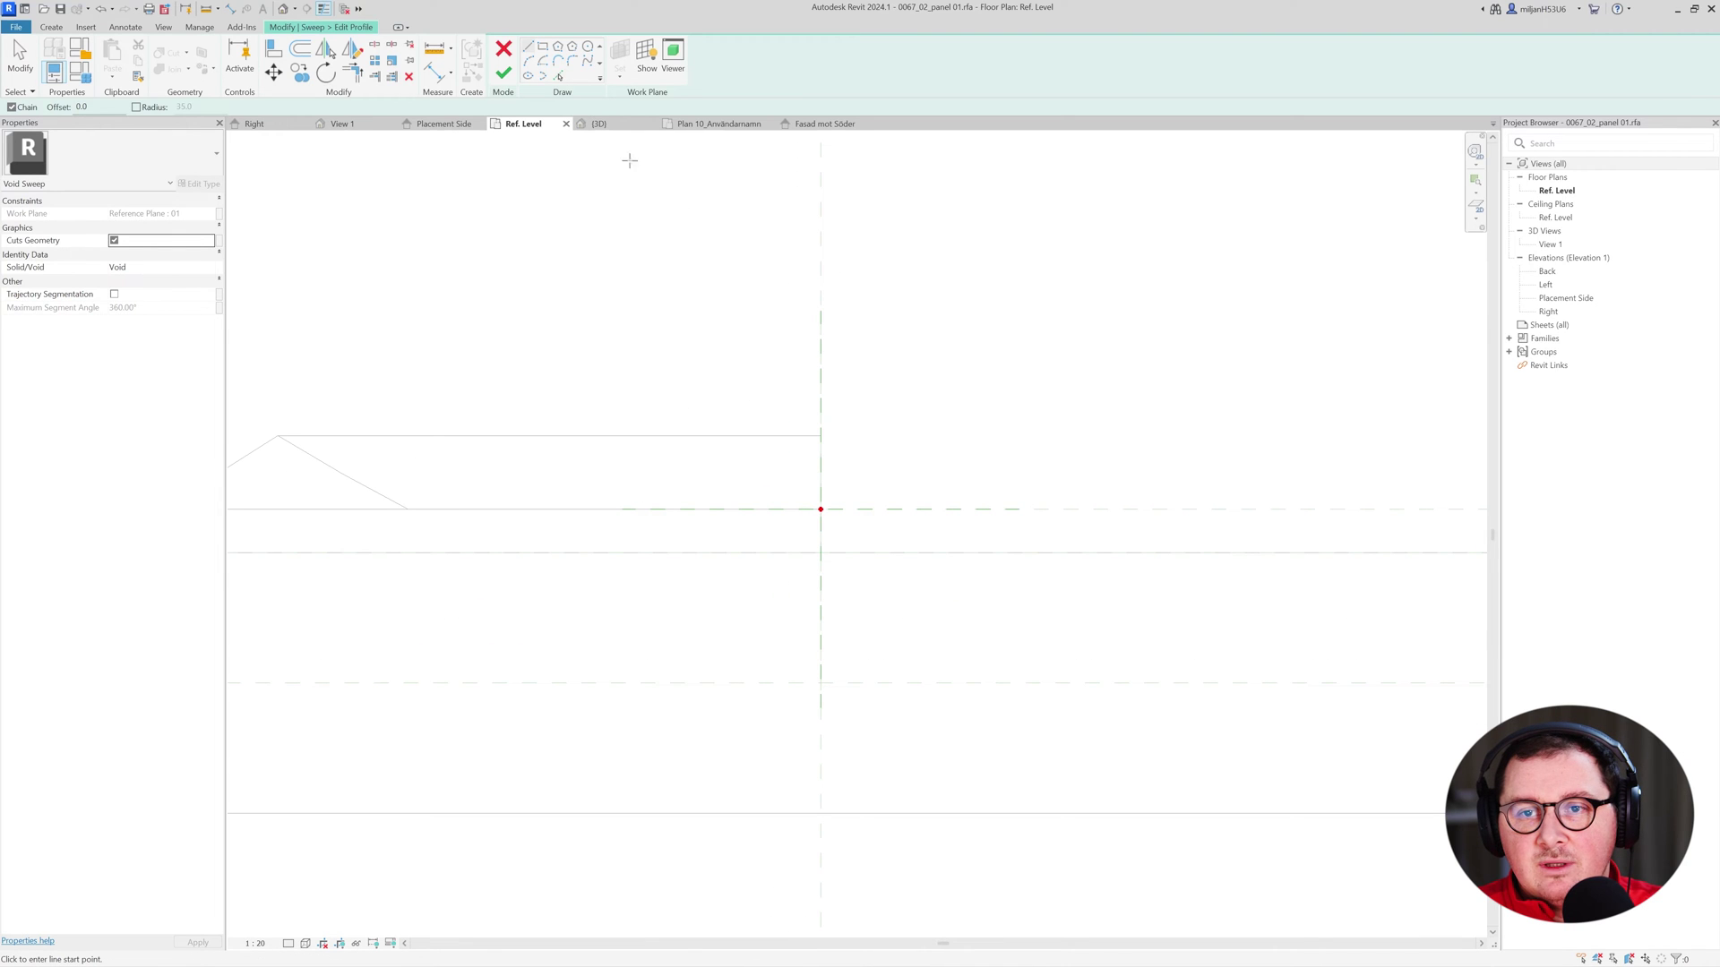
{"action": "scroll", "coordinate": [792, 470], "scroll_direction": "up", "scroll_amount": 4}
{"action": "left_click", "coordinate": [852, 549]}
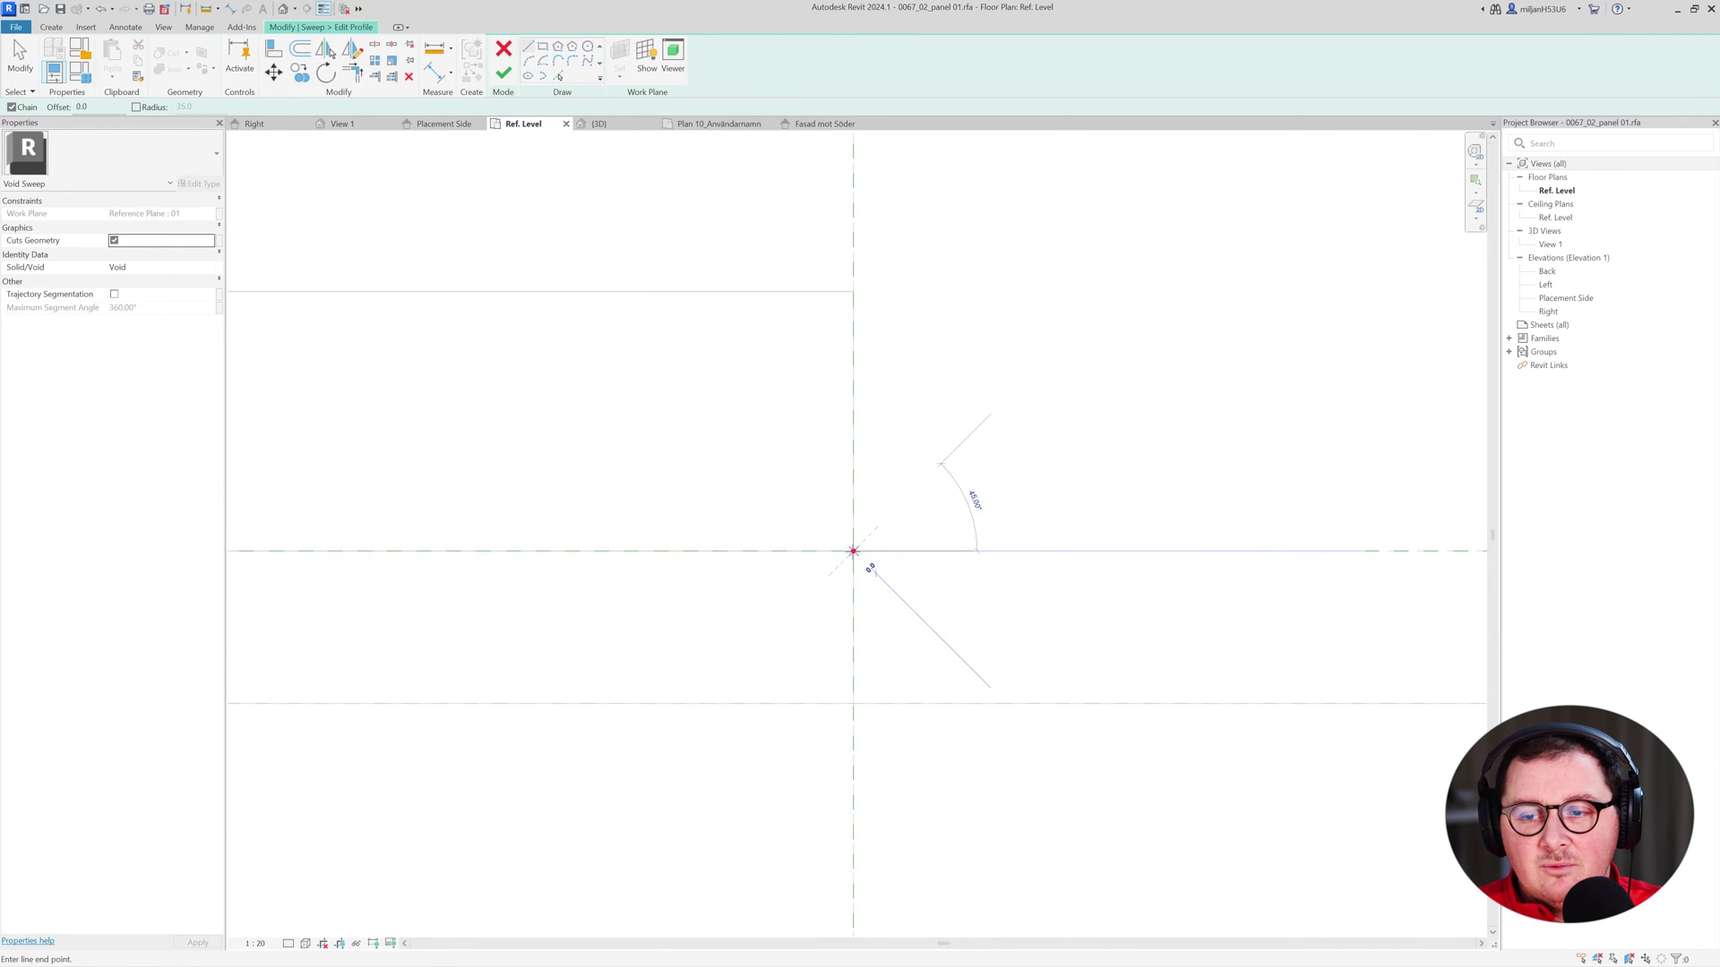
{"action": "scroll", "coordinate": [850, 568], "scroll_direction": "up", "scroll_amount": 2}
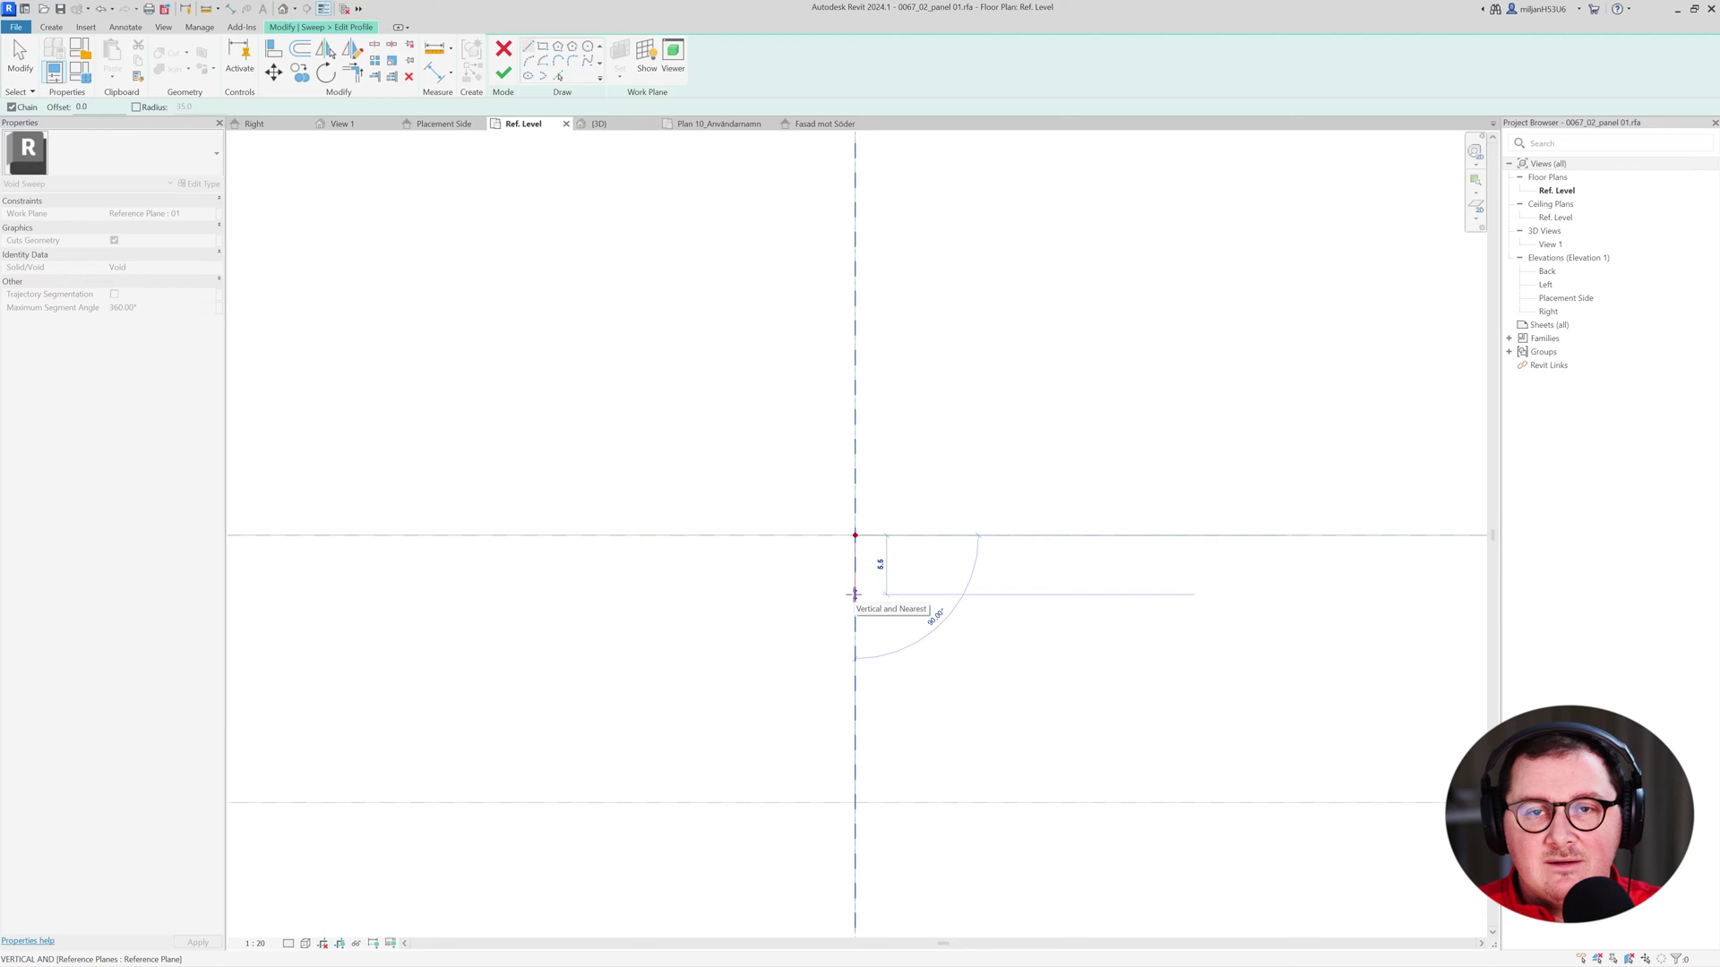
{"action": "right_click", "coordinate": [843, 572]}
{"action": "left_click", "coordinate": [853, 581]}
{"action": "scroll", "coordinate": [849, 537], "scroll_direction": "up", "scroll_amount": 2}
{"action": "left_click", "coordinate": [858, 532]}
{"action": "type", "text": "1"}
{"action": "key", "text": "Return"}
{"action": "left_click", "coordinate": [20, 55]}
{"action": "left_click_drag", "start_coordinate": [730, 463], "coordinate": [911, 555]}
{"action": "scroll", "coordinate": [683, 686], "scroll_direction": "down", "scroll_amount": 1}
{"action": "scroll", "coordinate": [681, 690], "scroll_direction": "down", "scroll_amount": 3}
{"action": "scroll", "coordinate": [751, 667], "scroll_direction": "up", "scroll_amount": 3}
{"action": "left_click", "coordinate": [727, 652]}
{"action": "key", "text": "Escape"}
Draw a 75 mm profile line along the centre reference plane, from the path point outward past the ridge.
{"action": "scroll", "coordinate": [764, 671], "scroll_direction": "down", "scroll_amount": 2}
{"action": "left_click", "coordinate": [526, 50]}
{"action": "left_click", "coordinate": [740, 640]}
{"action": "scroll", "coordinate": [751, 629], "scroll_direction": "down", "scroll_amount": 3}
{"action": "type", "text": "50"}
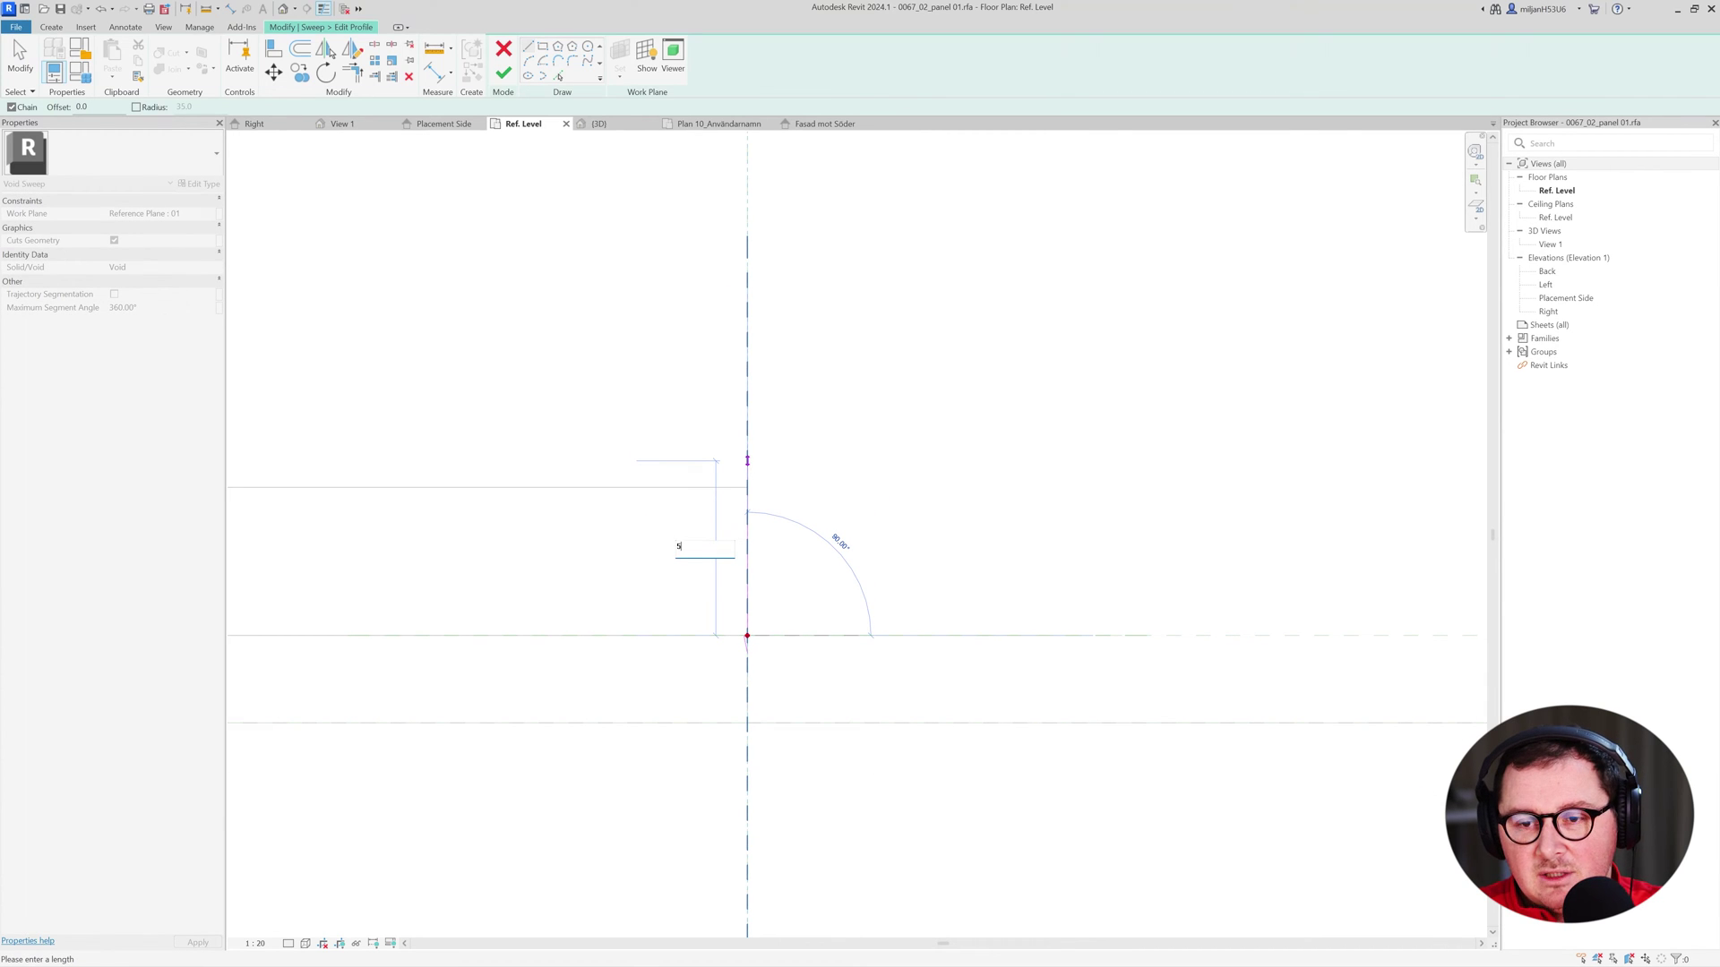
{"action": "key", "text": "Return"}
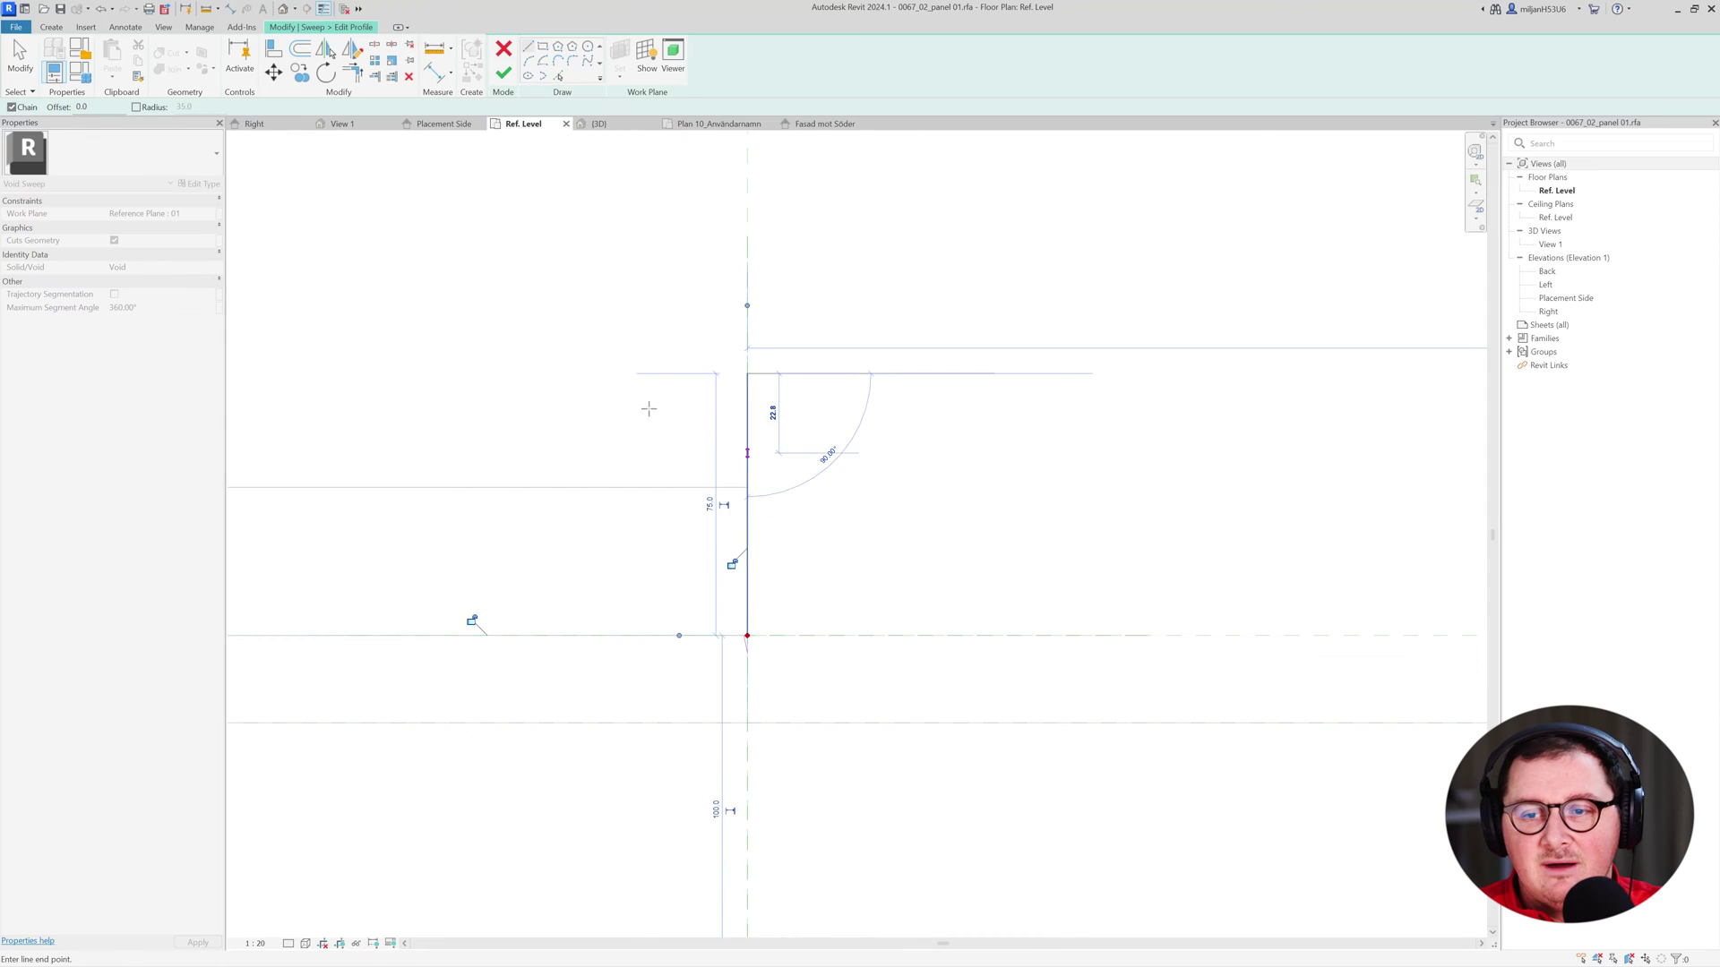
Draw a line across the outer end of the 75 mm line and trim the lines into a closed, narrow tapered profile.
{"action": "left_click", "coordinate": [643, 373]}
{"action": "key", "text": "Escape"}
{"action": "key", "text": "Escape"}
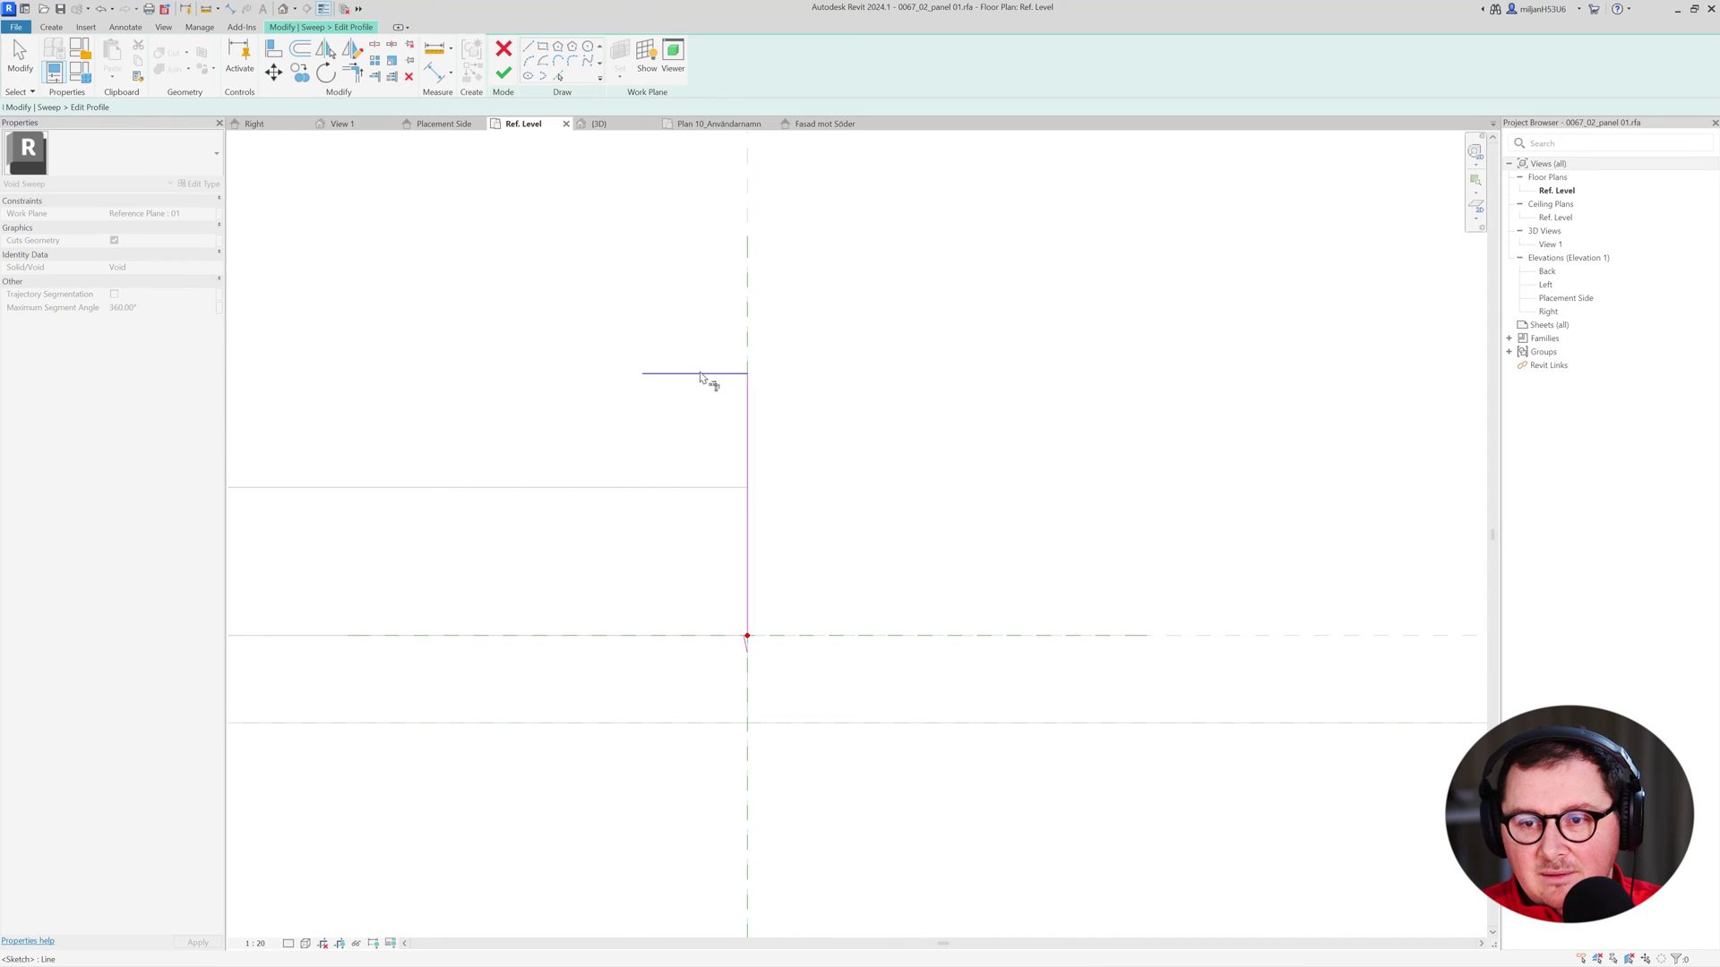
{"action": "left_click", "coordinate": [745, 641]}
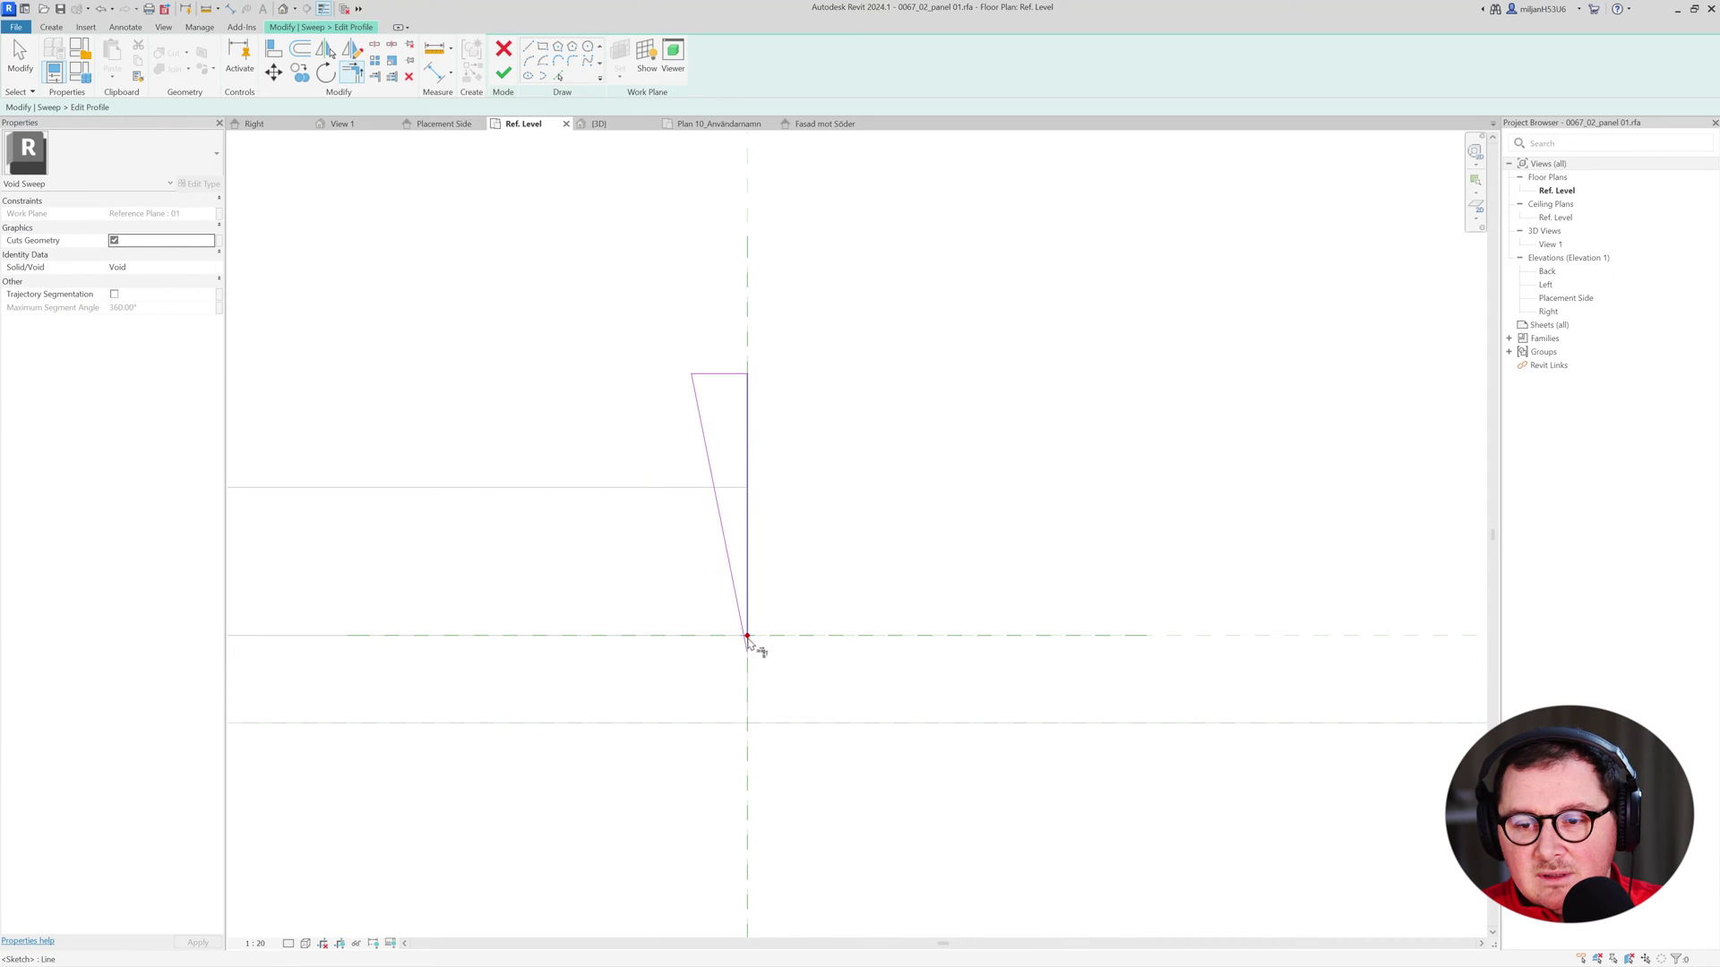
{"action": "left_click", "coordinate": [743, 632]}
{"action": "left_click", "coordinate": [747, 629]}
Finish the profile and the void sweep, and inspect the cut edges of the lower panel in the 3D view.
{"action": "key", "text": "ctrl+Tab"}
{"action": "left_click", "coordinate": [503, 77]}
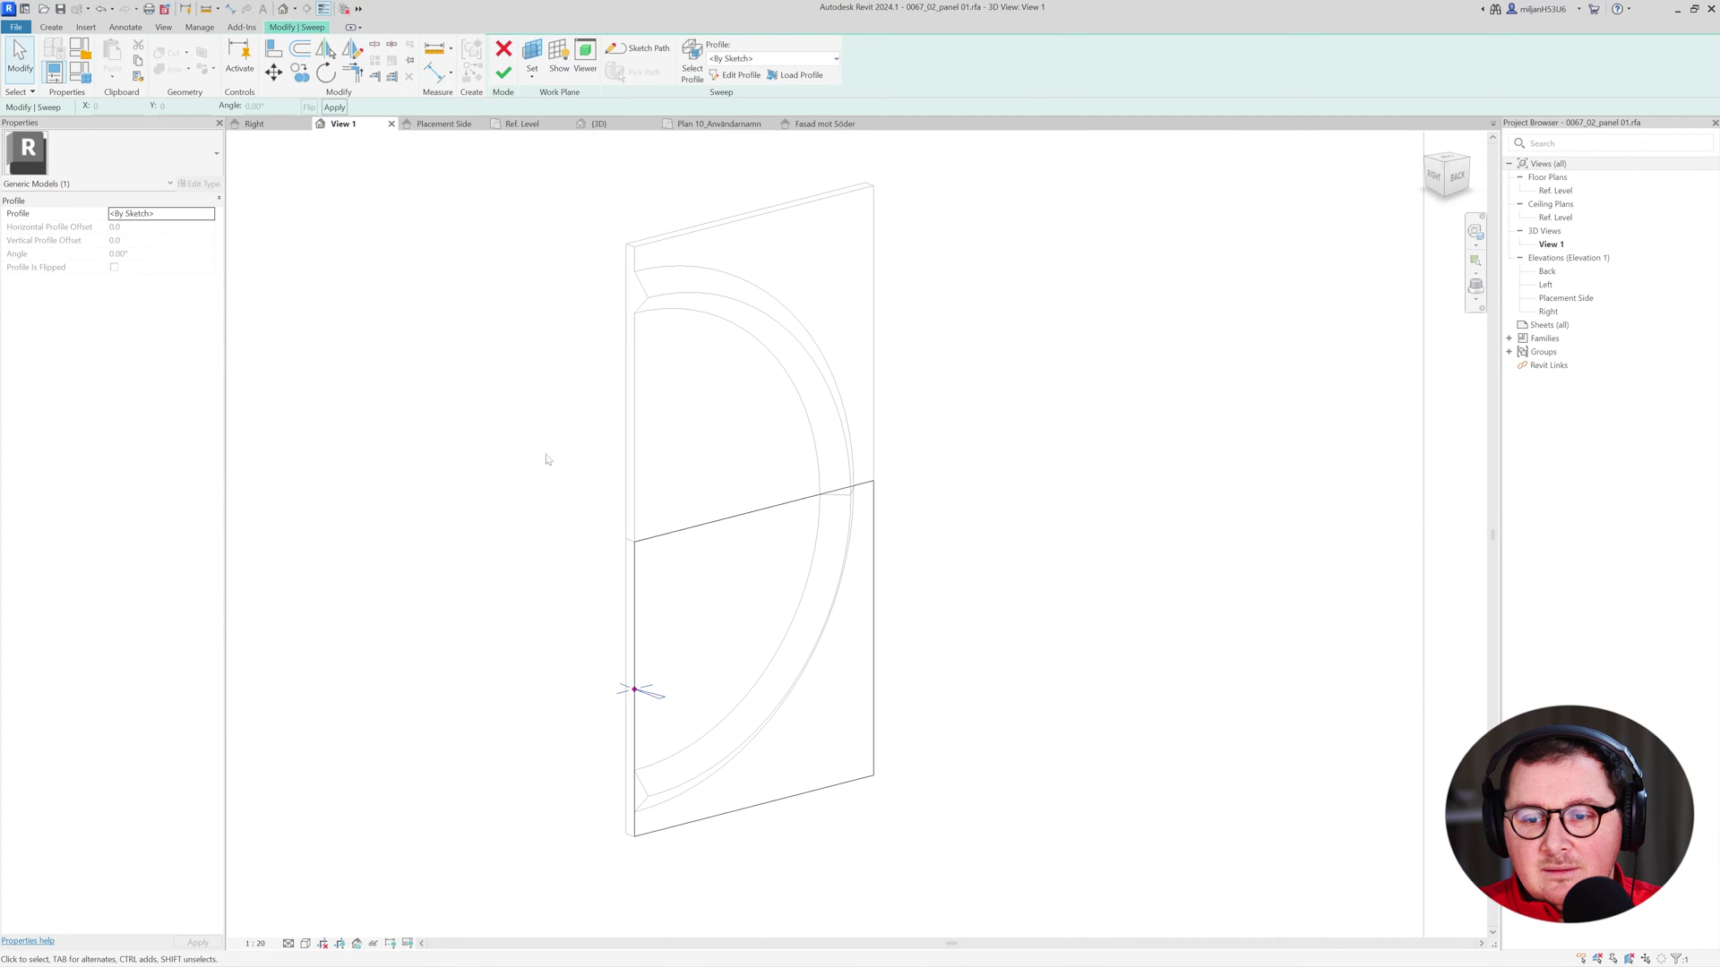
{"action": "left_click", "coordinate": [503, 72]}
{"action": "middle_click_drag", "start_coordinate": [687, 744], "coordinate": [449, 634], "text": "shift"}
{"action": "middle_click_drag", "start_coordinate": [433, 702], "coordinate": [612, 622], "text": "shift"}
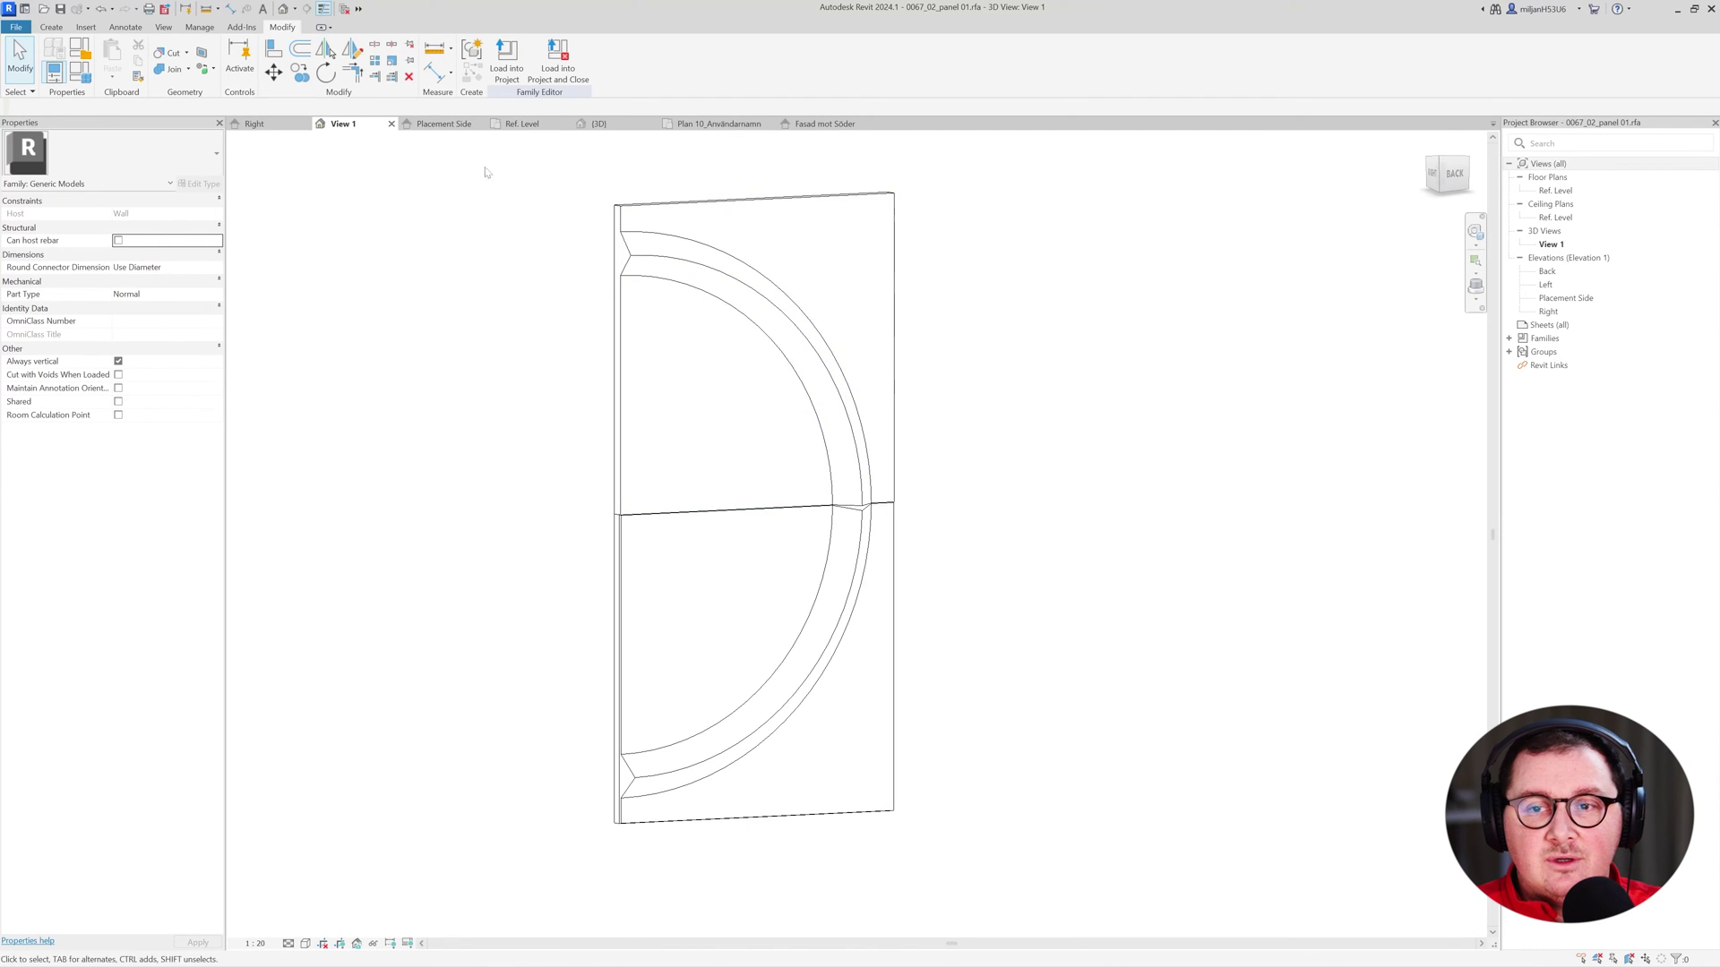
Start a void sweep in the Placement Side elevation and pick the upper panel's four outer edges as its closed path.
{"action": "left_click", "coordinate": [423, 126]}
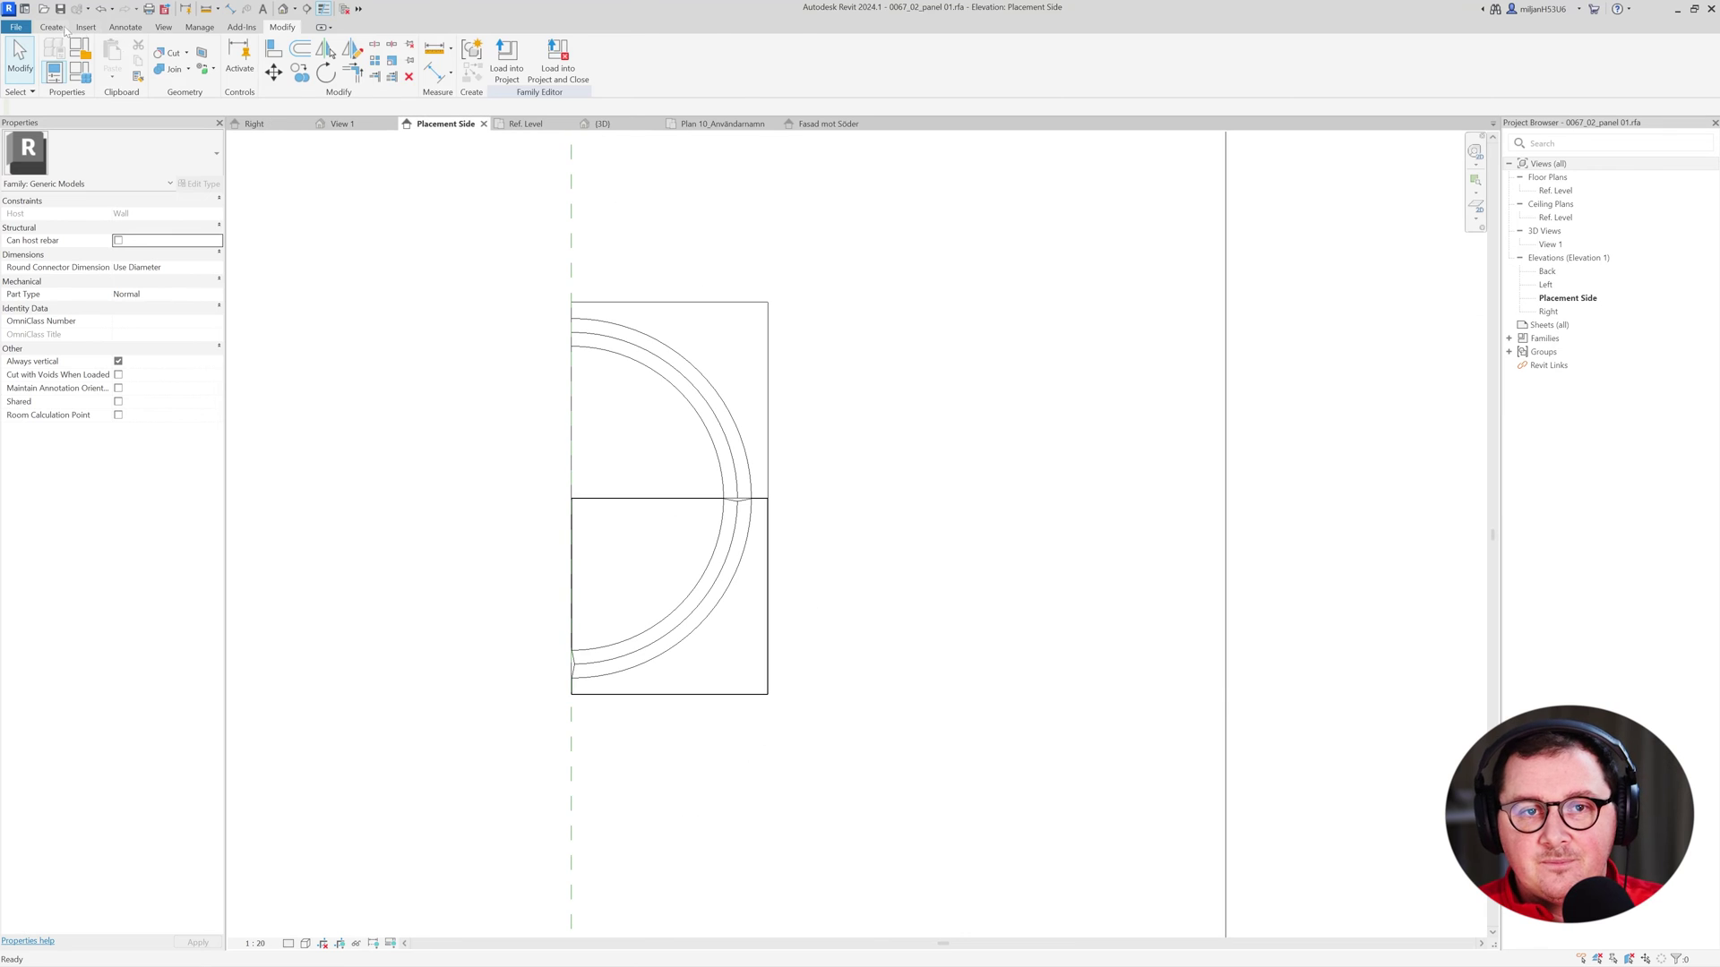
{"action": "left_click", "coordinate": [51, 27]}
{"action": "left_click", "coordinate": [259, 68]}
{"action": "left_click", "coordinate": [277, 183]}
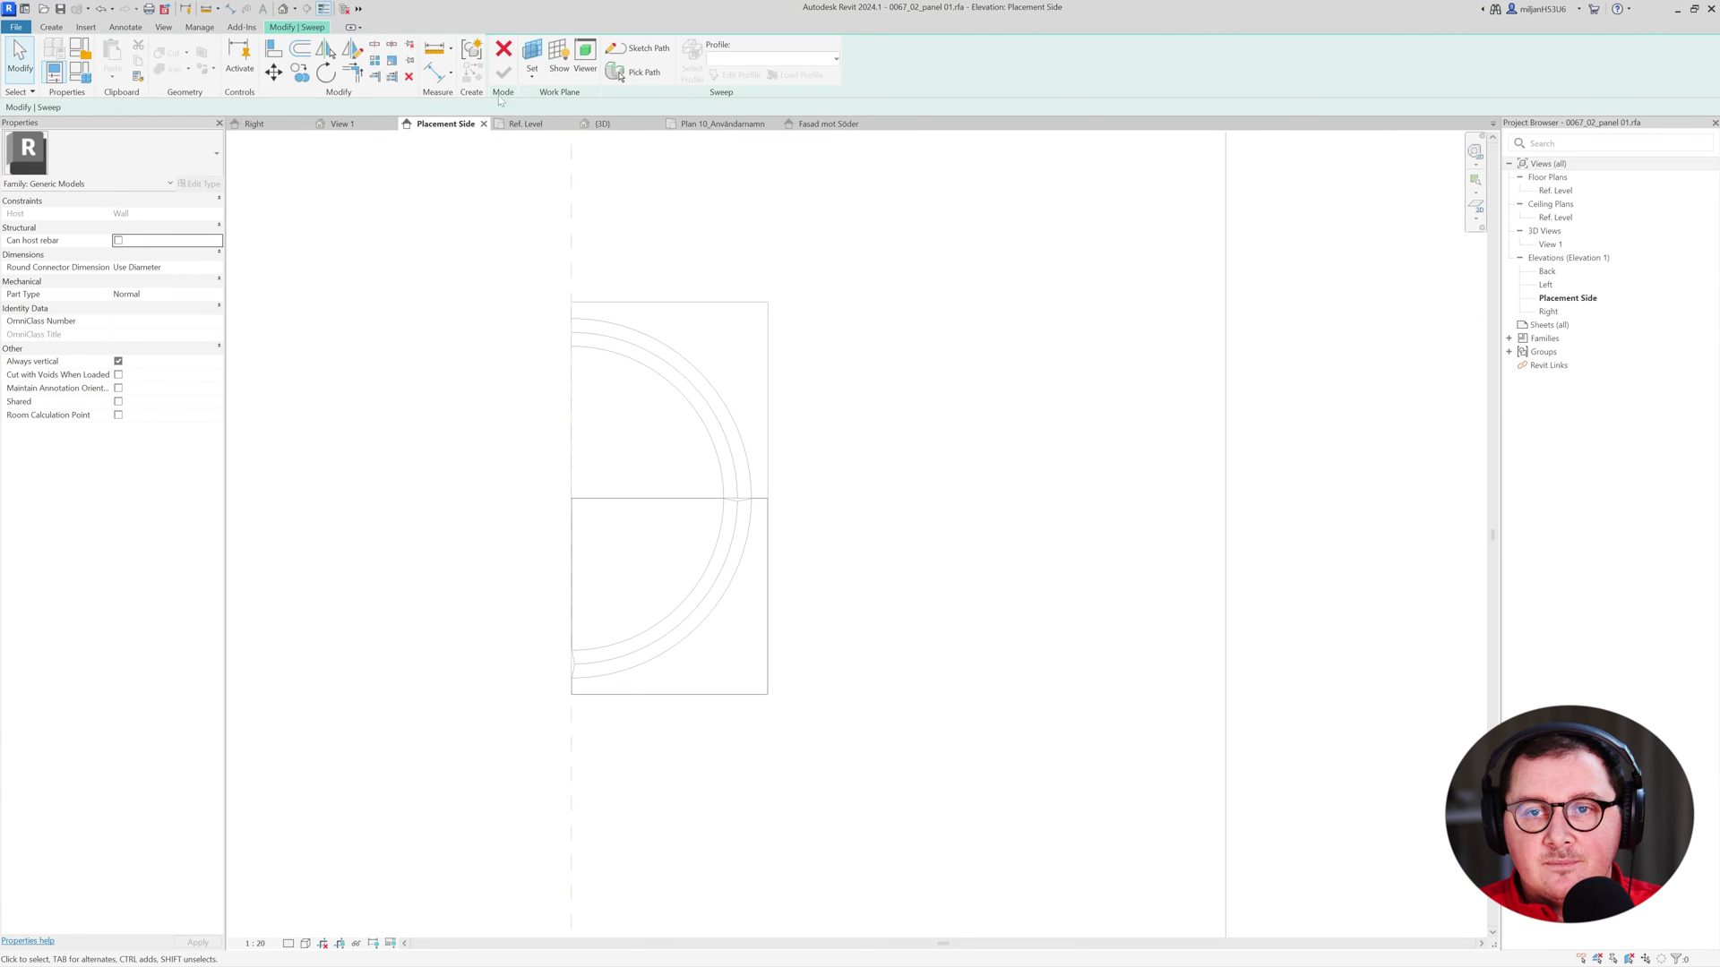
{"action": "left_click", "coordinate": [637, 49]}
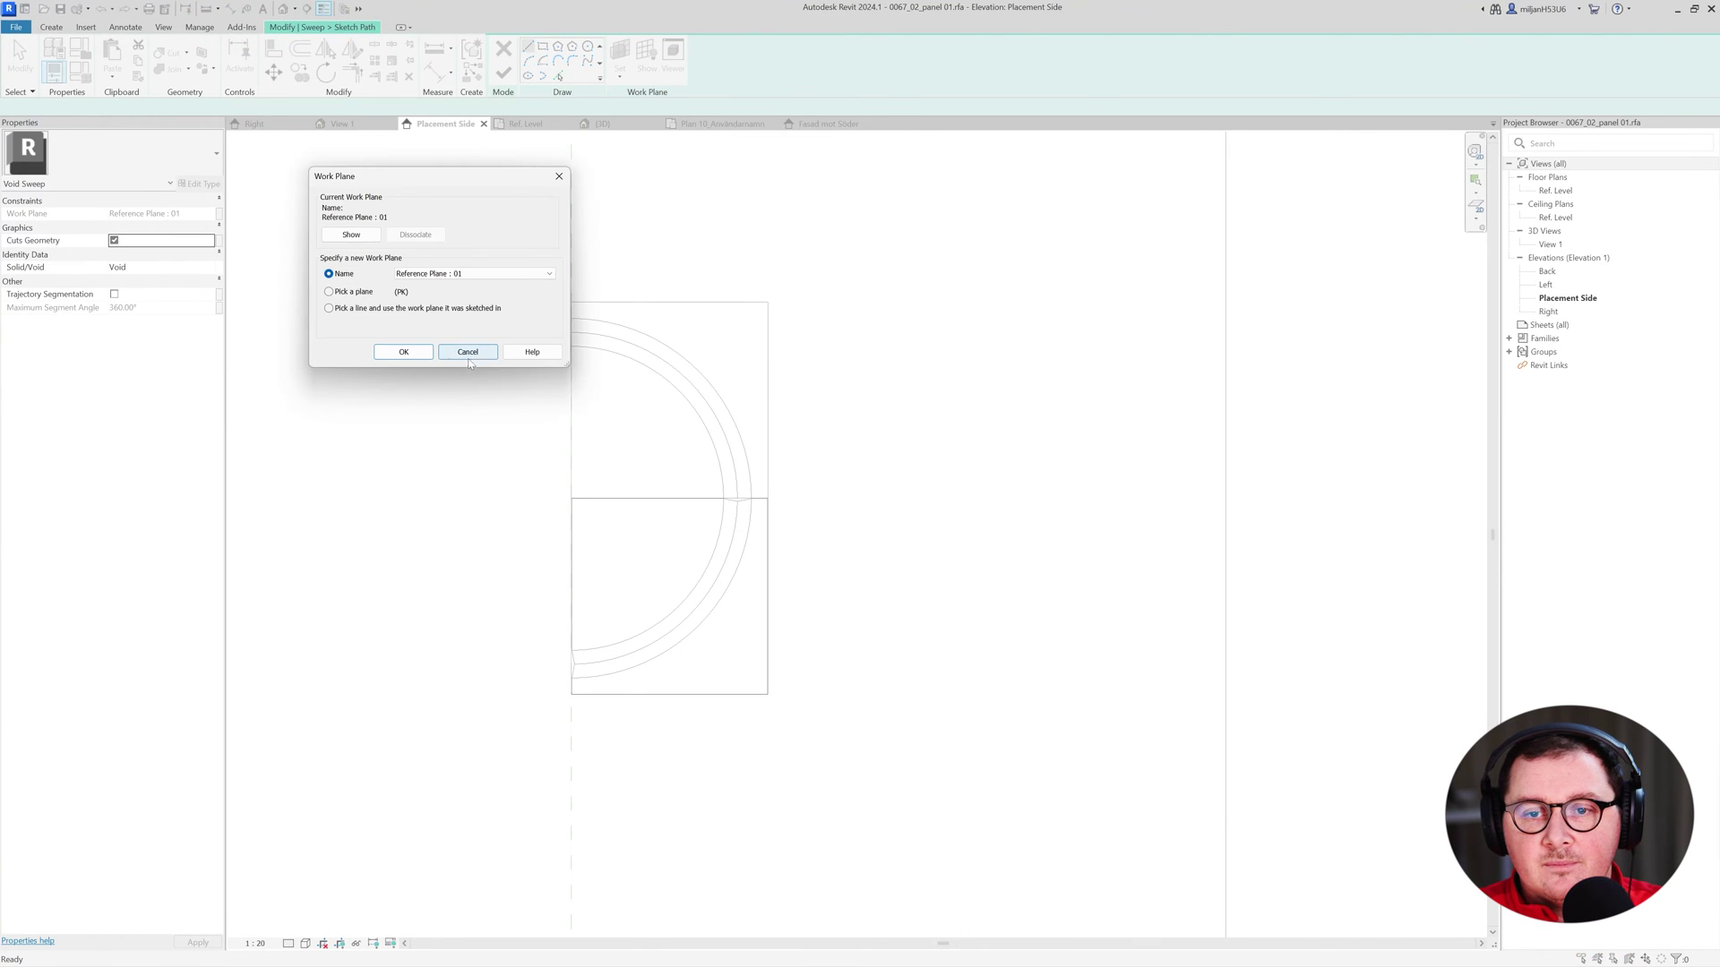
{"action": "left_click", "coordinate": [467, 353]}
{"action": "left_click", "coordinate": [627, 301]}
{"action": "left_click", "coordinate": [768, 405]}
{"action": "scroll", "coordinate": [549, 561], "scroll_direction": "up", "scroll_amount": 5}
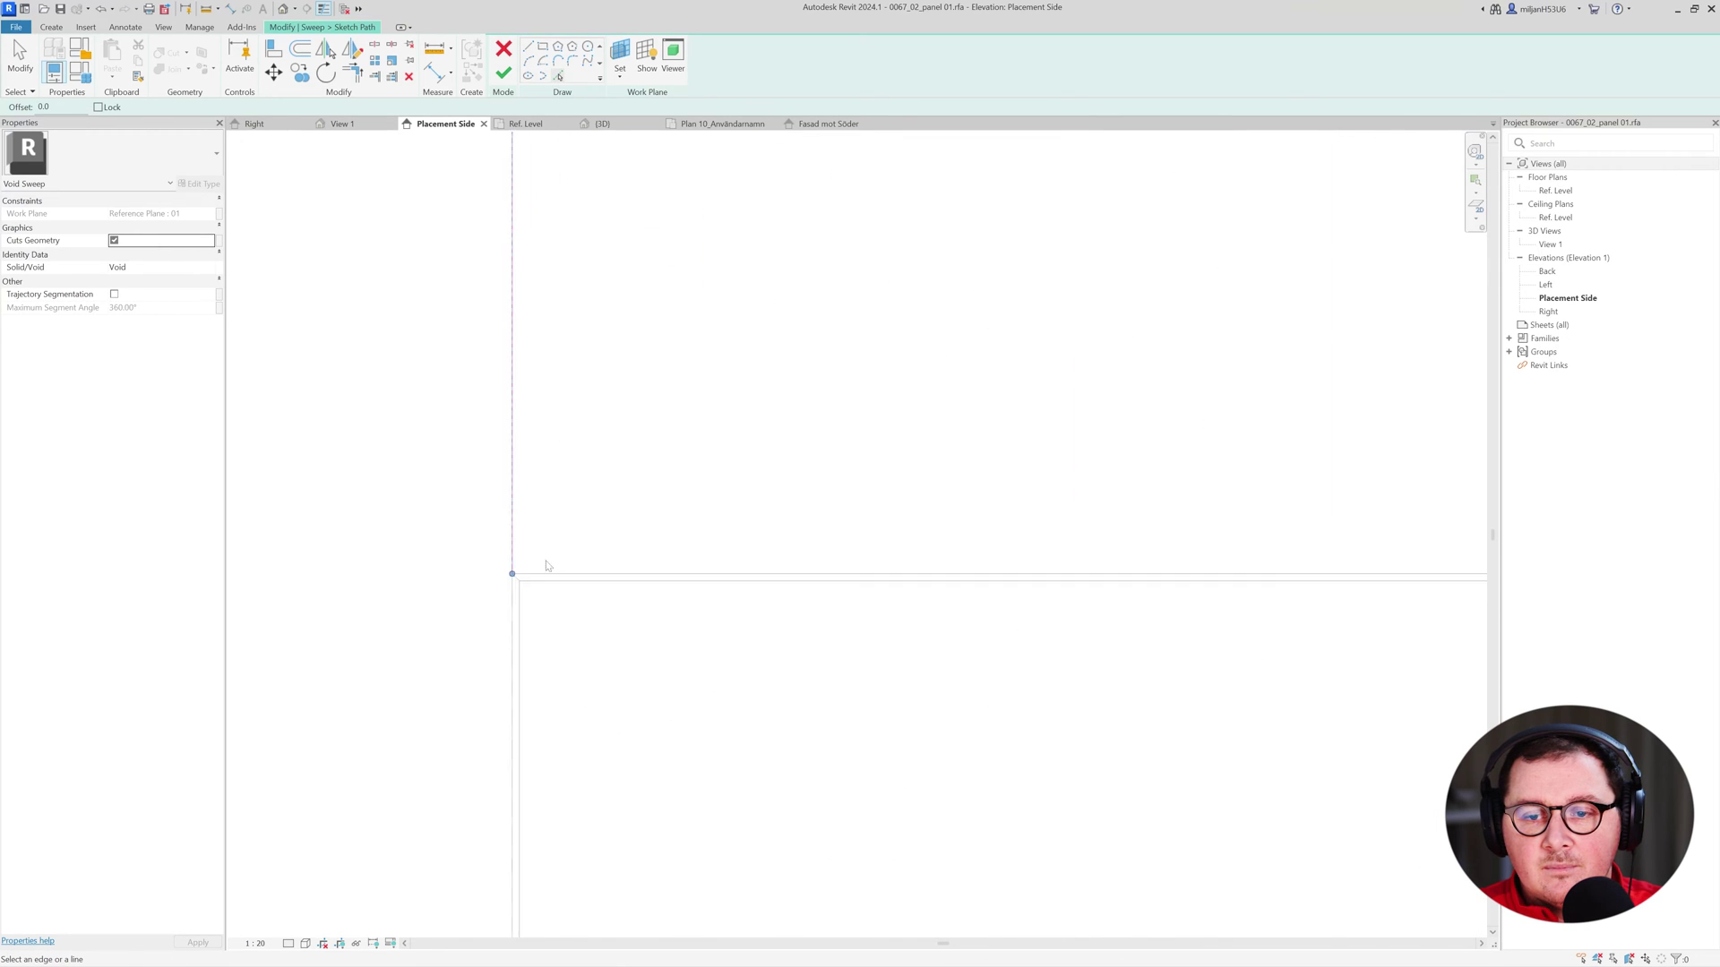
{"action": "scroll", "coordinate": [766, 563], "scroll_direction": "down", "scroll_amount": 3}
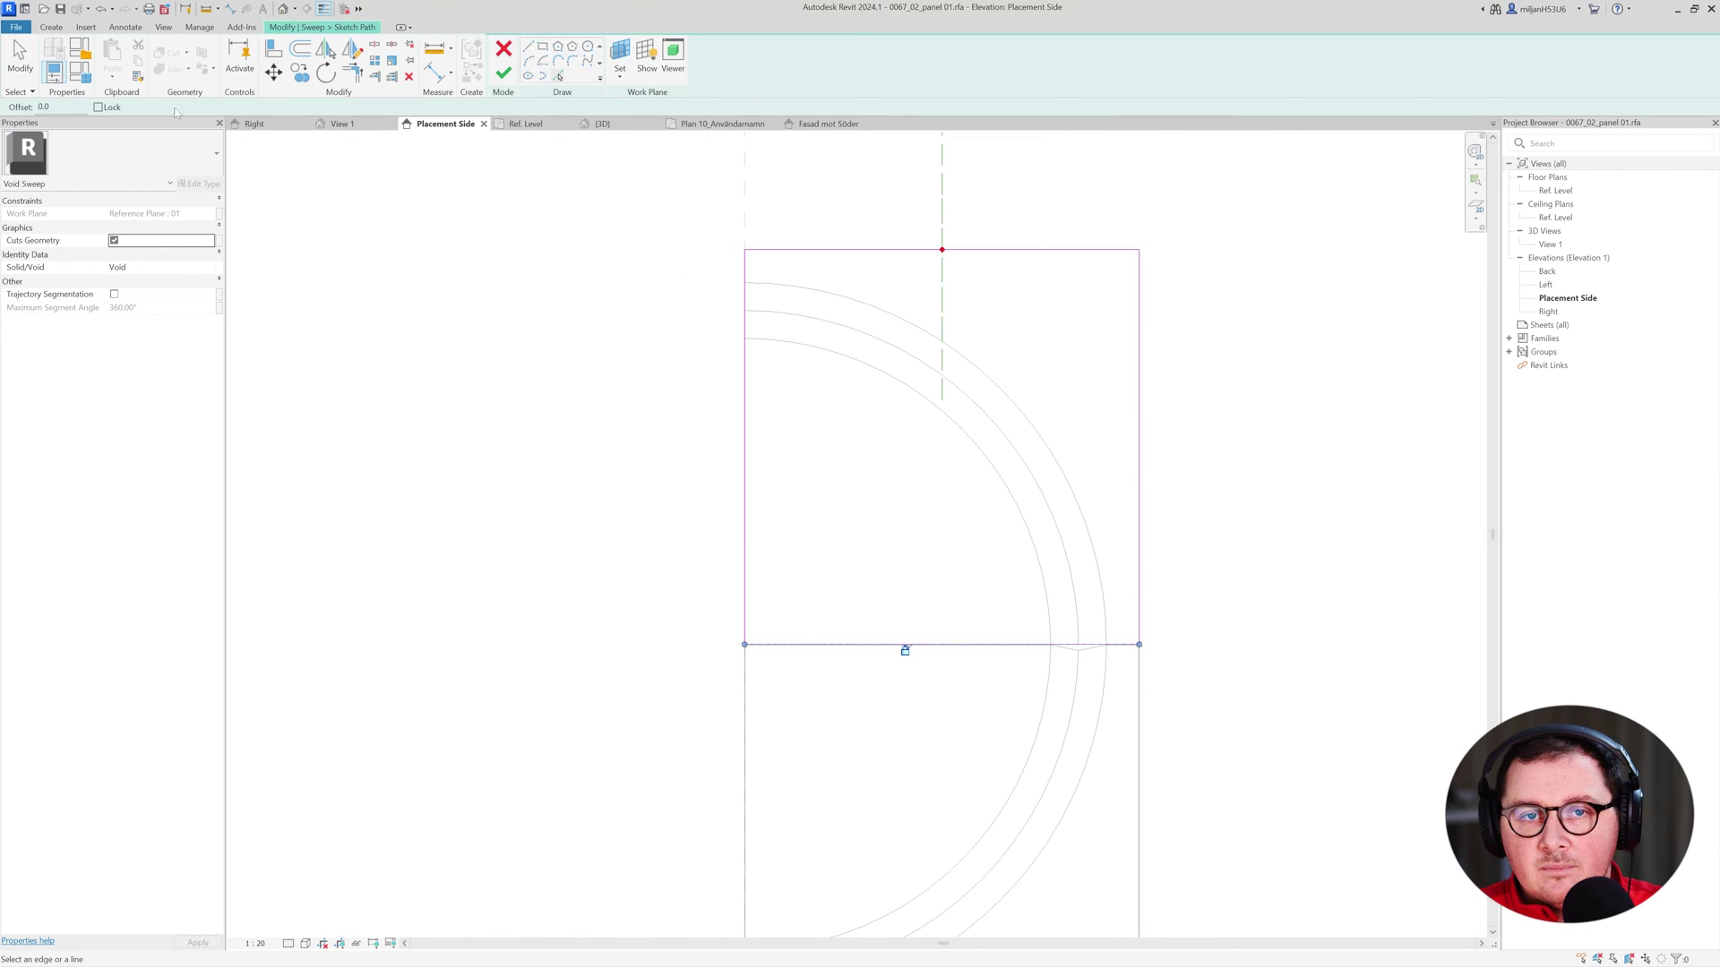
{"action": "left_click", "coordinate": [29, 68]}
{"action": "left_click", "coordinate": [578, 403]}
{"action": "left_click", "coordinate": [503, 72]}
Edit the sweep's profile in the Ref. Level view, picking the slanted cut edge and drawing lines along the centre reference plane and across the outer end.
{"action": "left_click", "coordinate": [526, 123]}
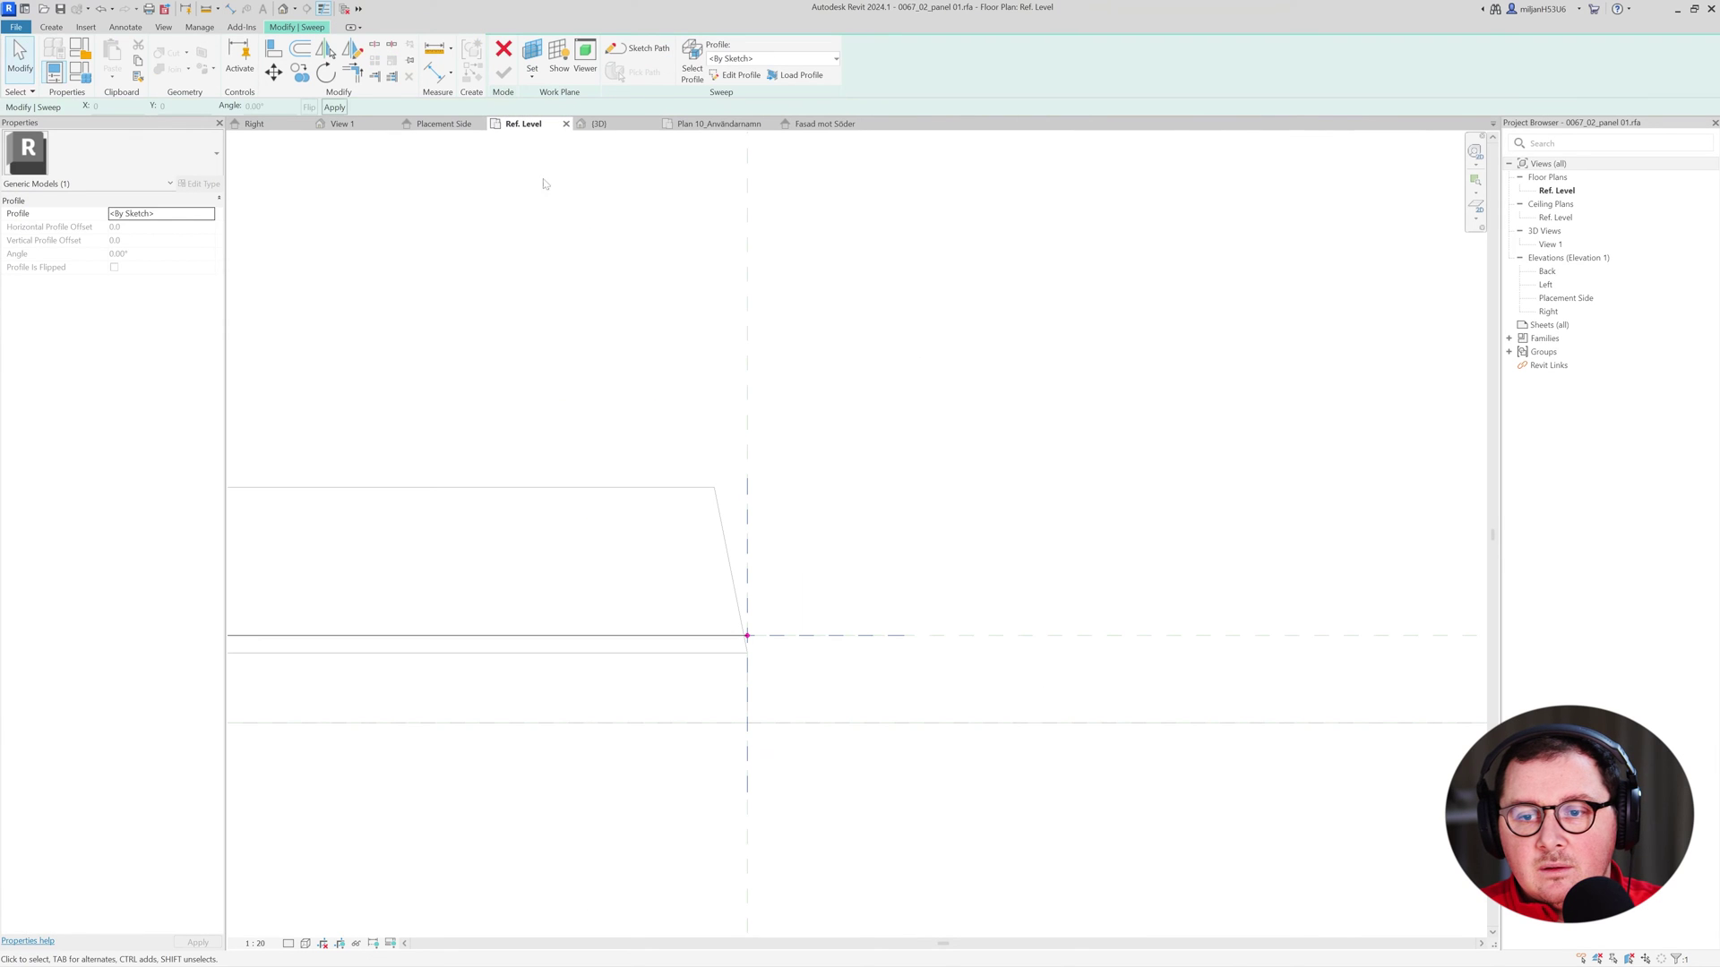
{"action": "left_click", "coordinate": [730, 79]}
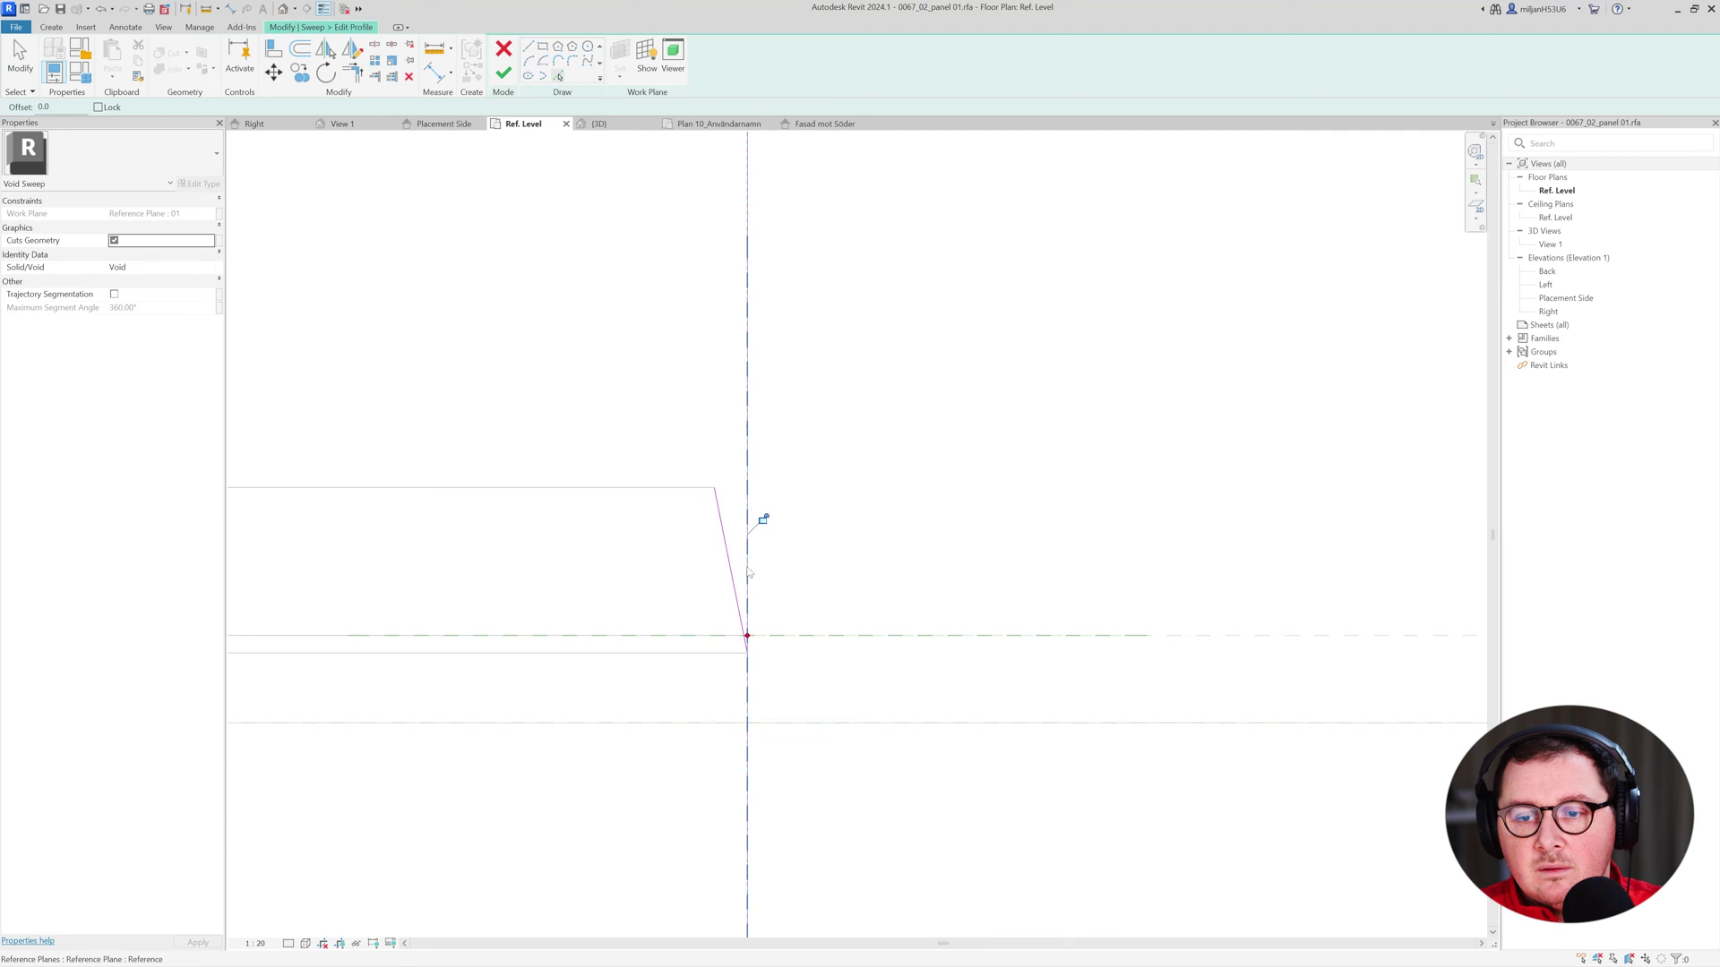
{"action": "key", "text": "Escape"}
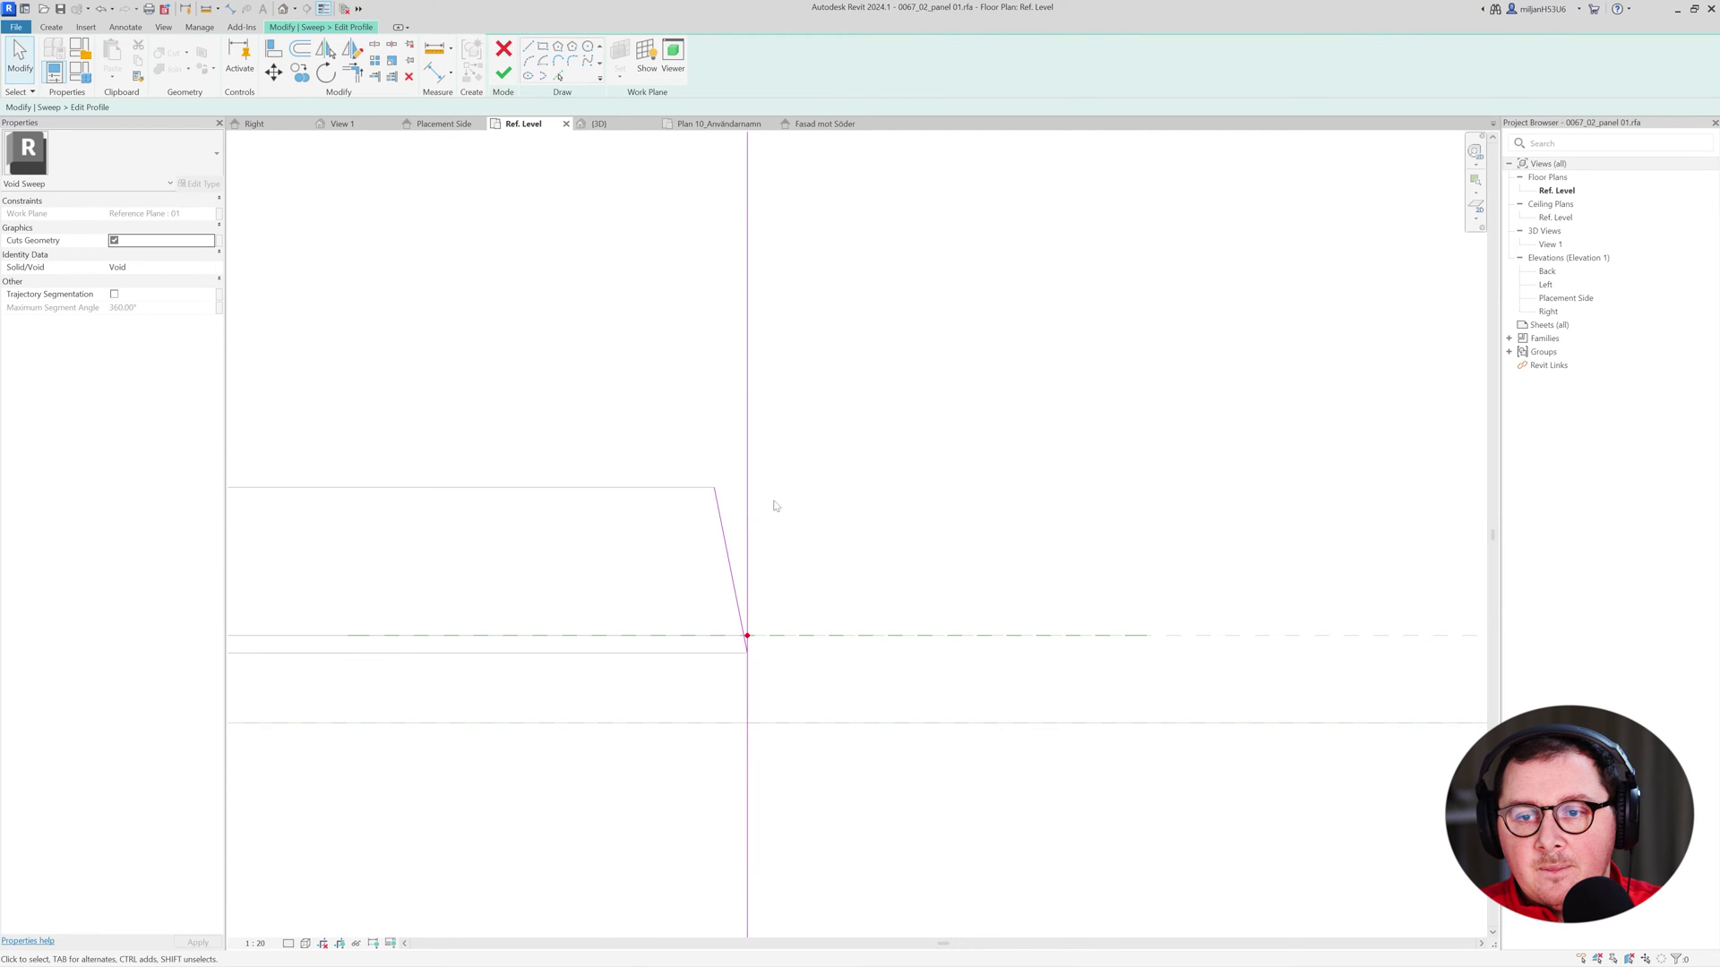
{"action": "key", "text": "l"}
{"action": "key", "text": "i"}
{"action": "left_click", "coordinate": [747, 635]}
{"action": "left_click", "coordinate": [747, 373]}
{"action": "left_click", "coordinate": [642, 373]}
Trim the lines into a closed tapered profile, and finish the profile and the void sweep in the 3D view.
{"action": "key", "text": "t"}
{"action": "key", "text": "r"}
{"action": "left_click", "coordinate": [712, 373]}
{"action": "left_click", "coordinate": [728, 567]}
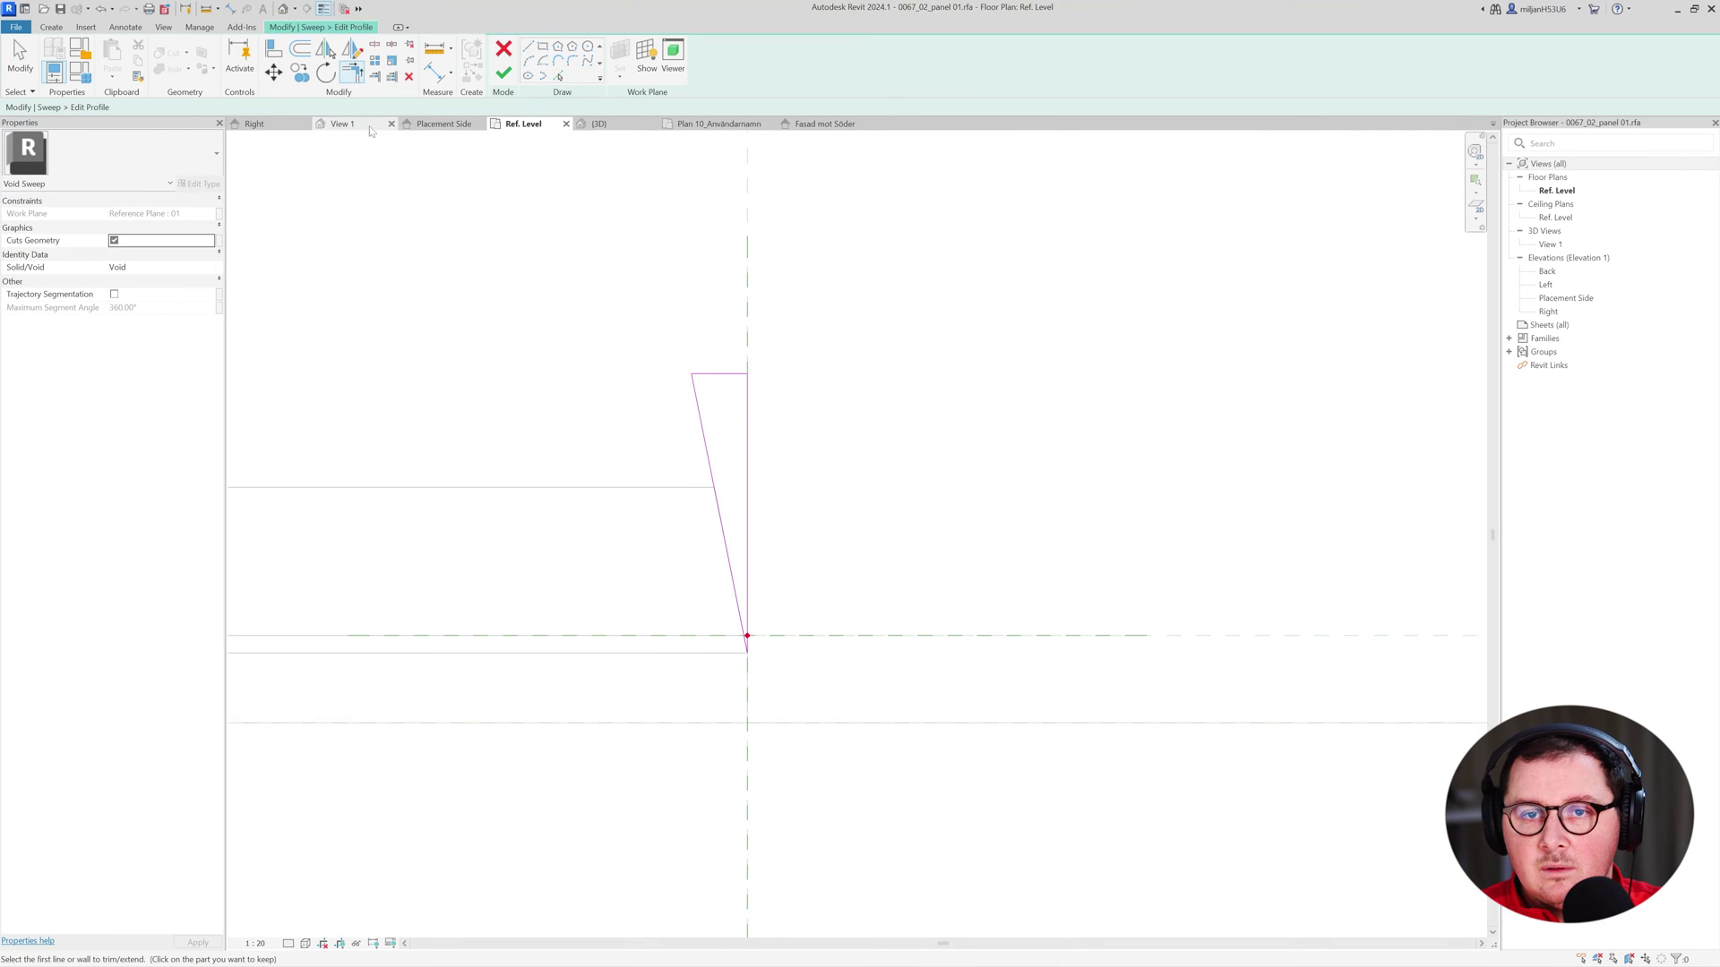
{"action": "left_click", "coordinate": [341, 123]}
{"action": "left_click", "coordinate": [504, 73]}
{"action": "left_click", "coordinate": [505, 75]}
{"action": "middle_click_drag", "start_coordinate": [538, 345], "coordinate": [554, 290], "text": "shift"}
Load the panel family into the project, overwriting the existing version and its parameter values.
{"action": "left_click", "coordinate": [506, 65]}
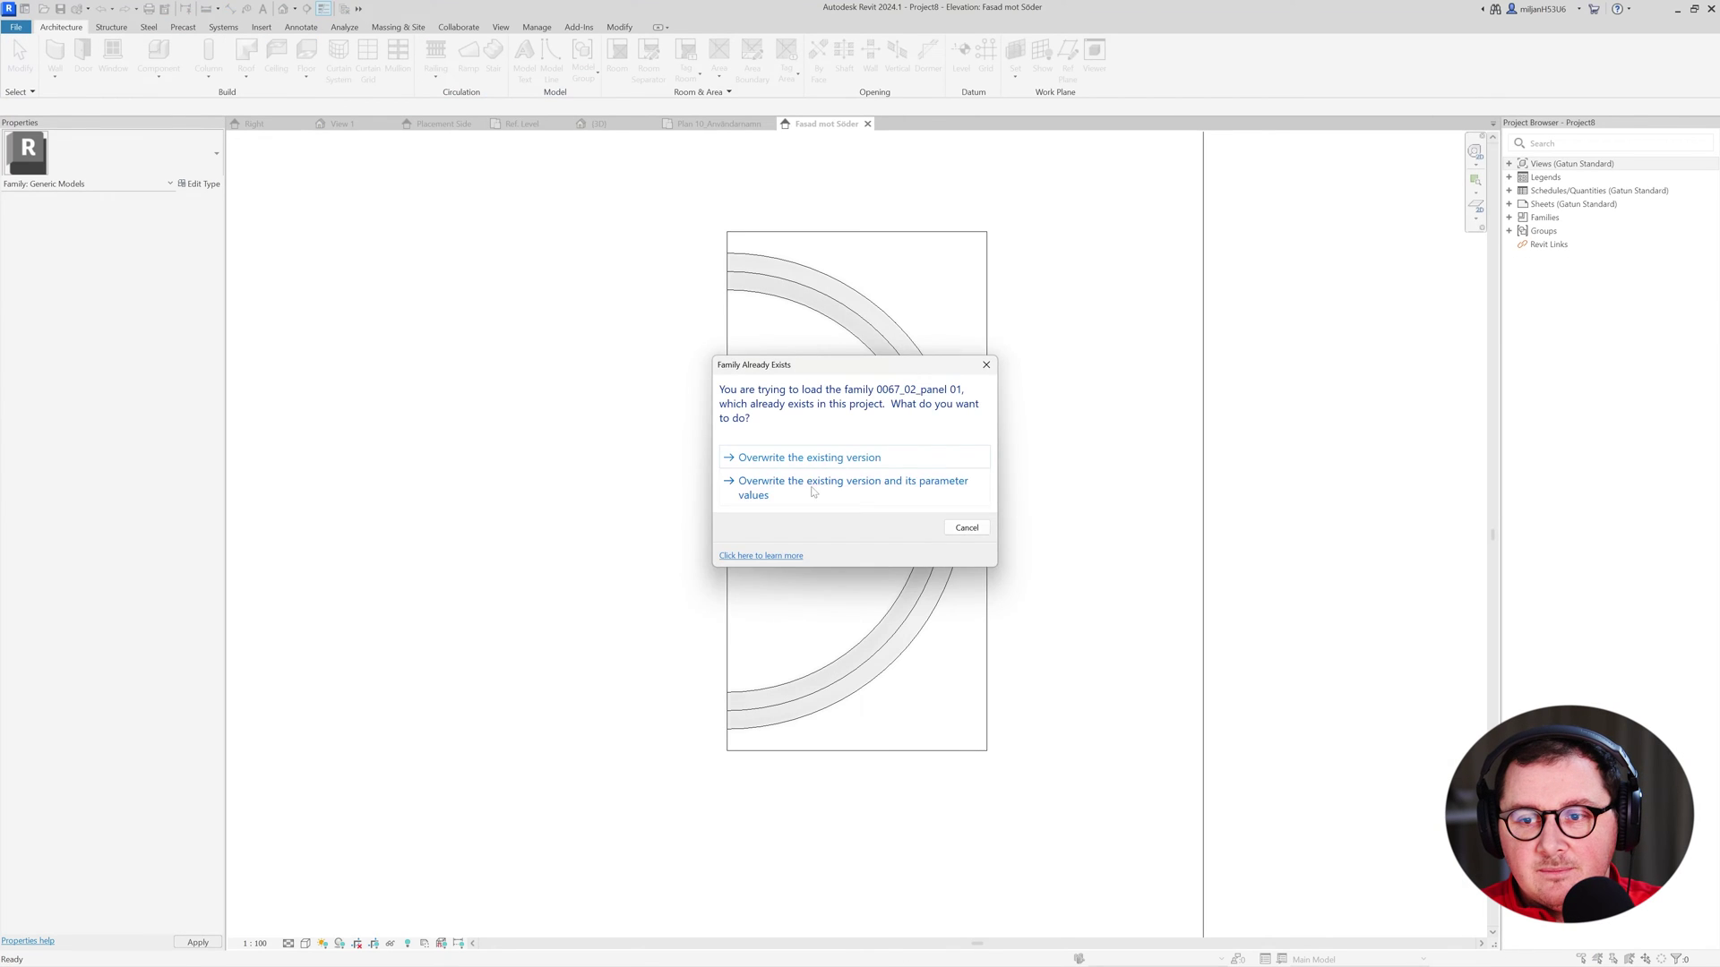
{"action": "left_click", "coordinate": [813, 490]}
{"action": "middle_click_drag", "start_coordinate": [618, 555], "coordinate": [516, 559]}
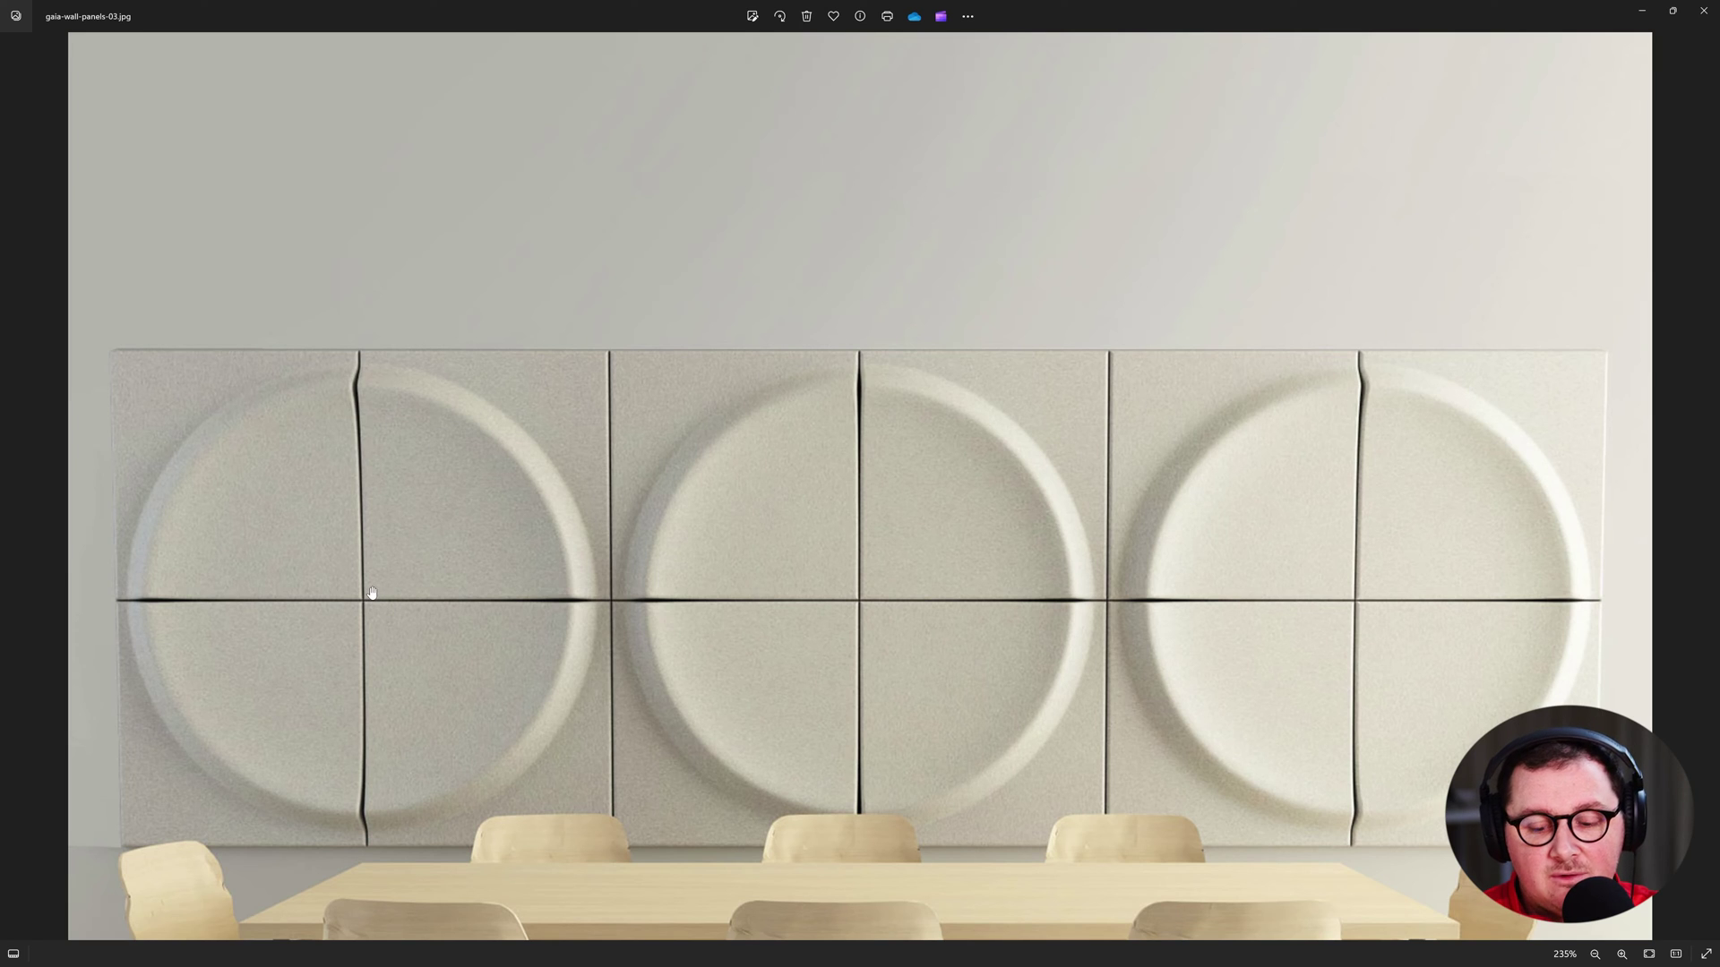
Sketch the curved inner panel surface over a screen capture of the reference photo, discard the capture and return to the Revit project.
{"action": "key", "text": "Print"}
{"action": "left_click_drag", "start_coordinate": [215, 275], "coordinate": [713, 730]}
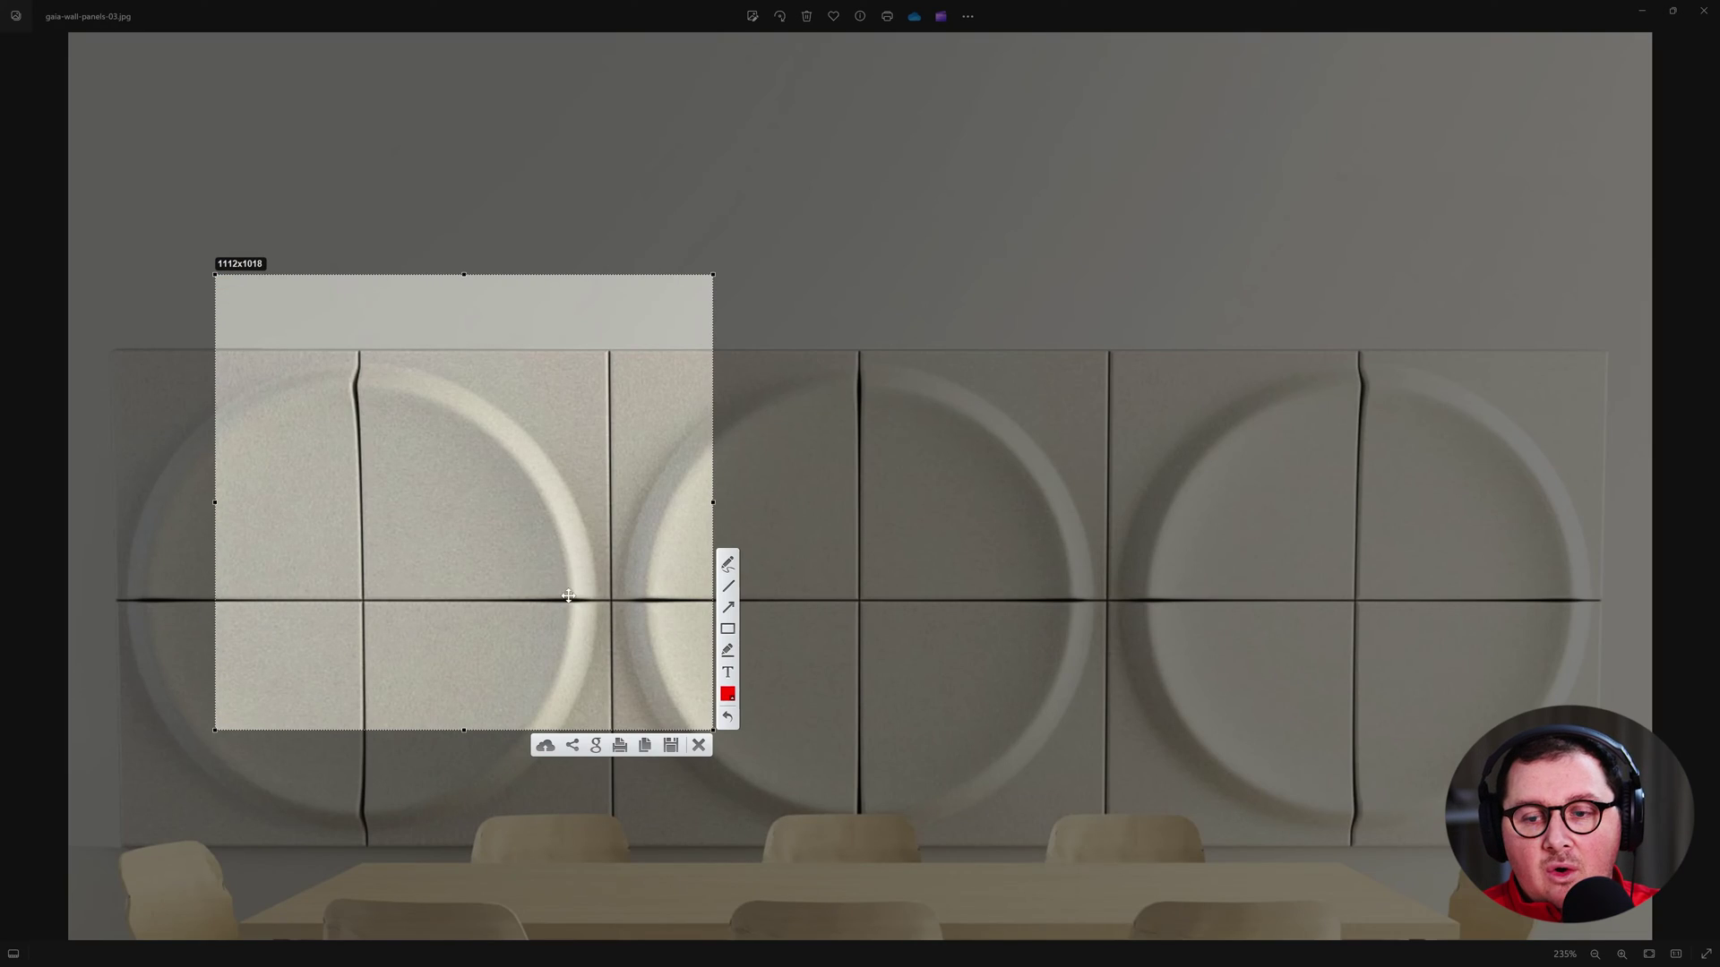
{"action": "left_click_drag", "start_coordinate": [364, 593], "coordinate": [366, 594]}
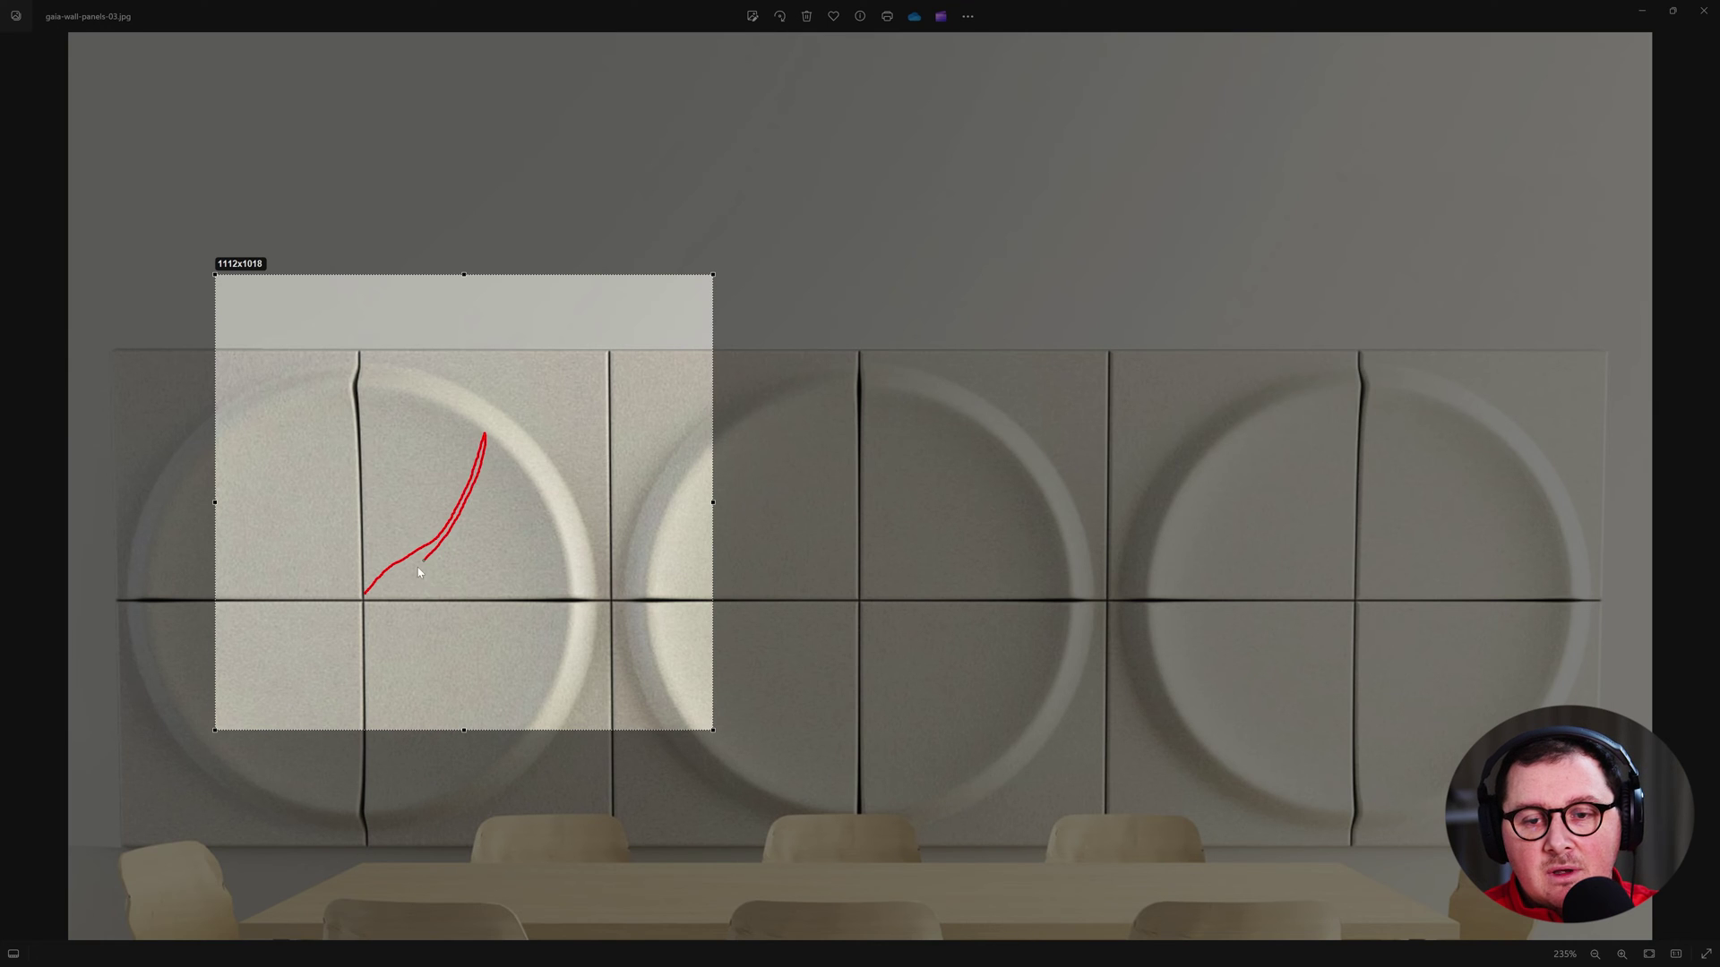
{"action": "left_click_drag", "start_coordinate": [418, 569], "coordinate": [373, 592]}
{"action": "left_click", "coordinate": [698, 746]}
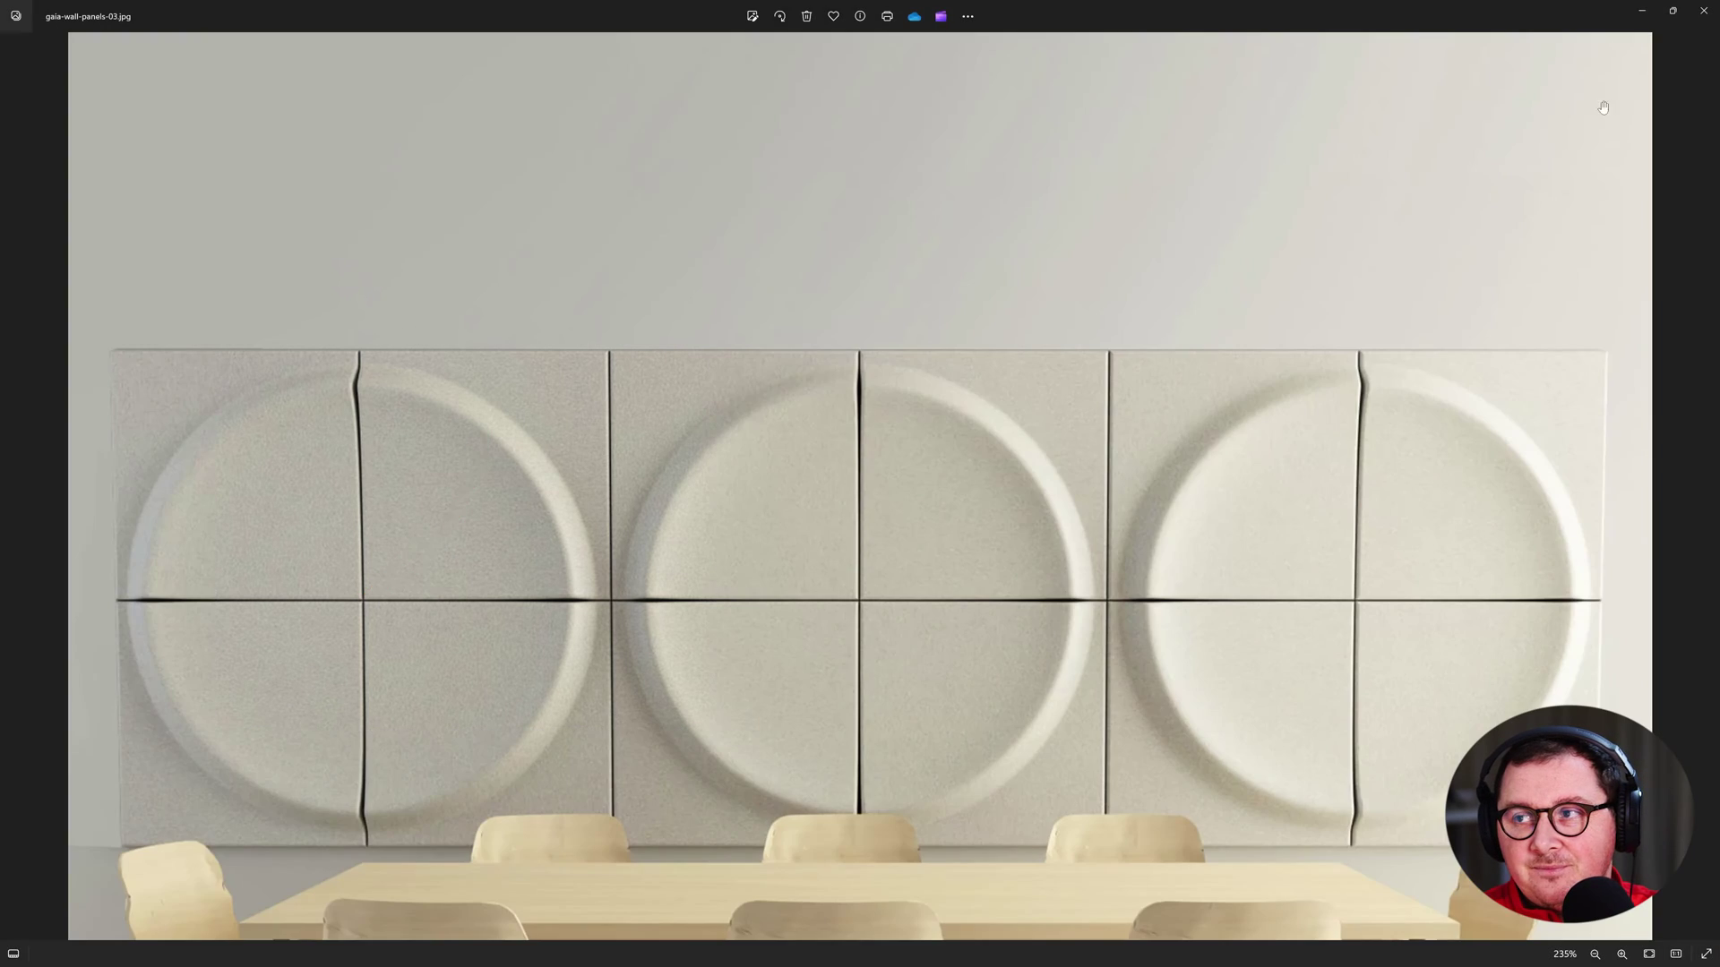
{"action": "left_click", "coordinate": [1646, 15]}
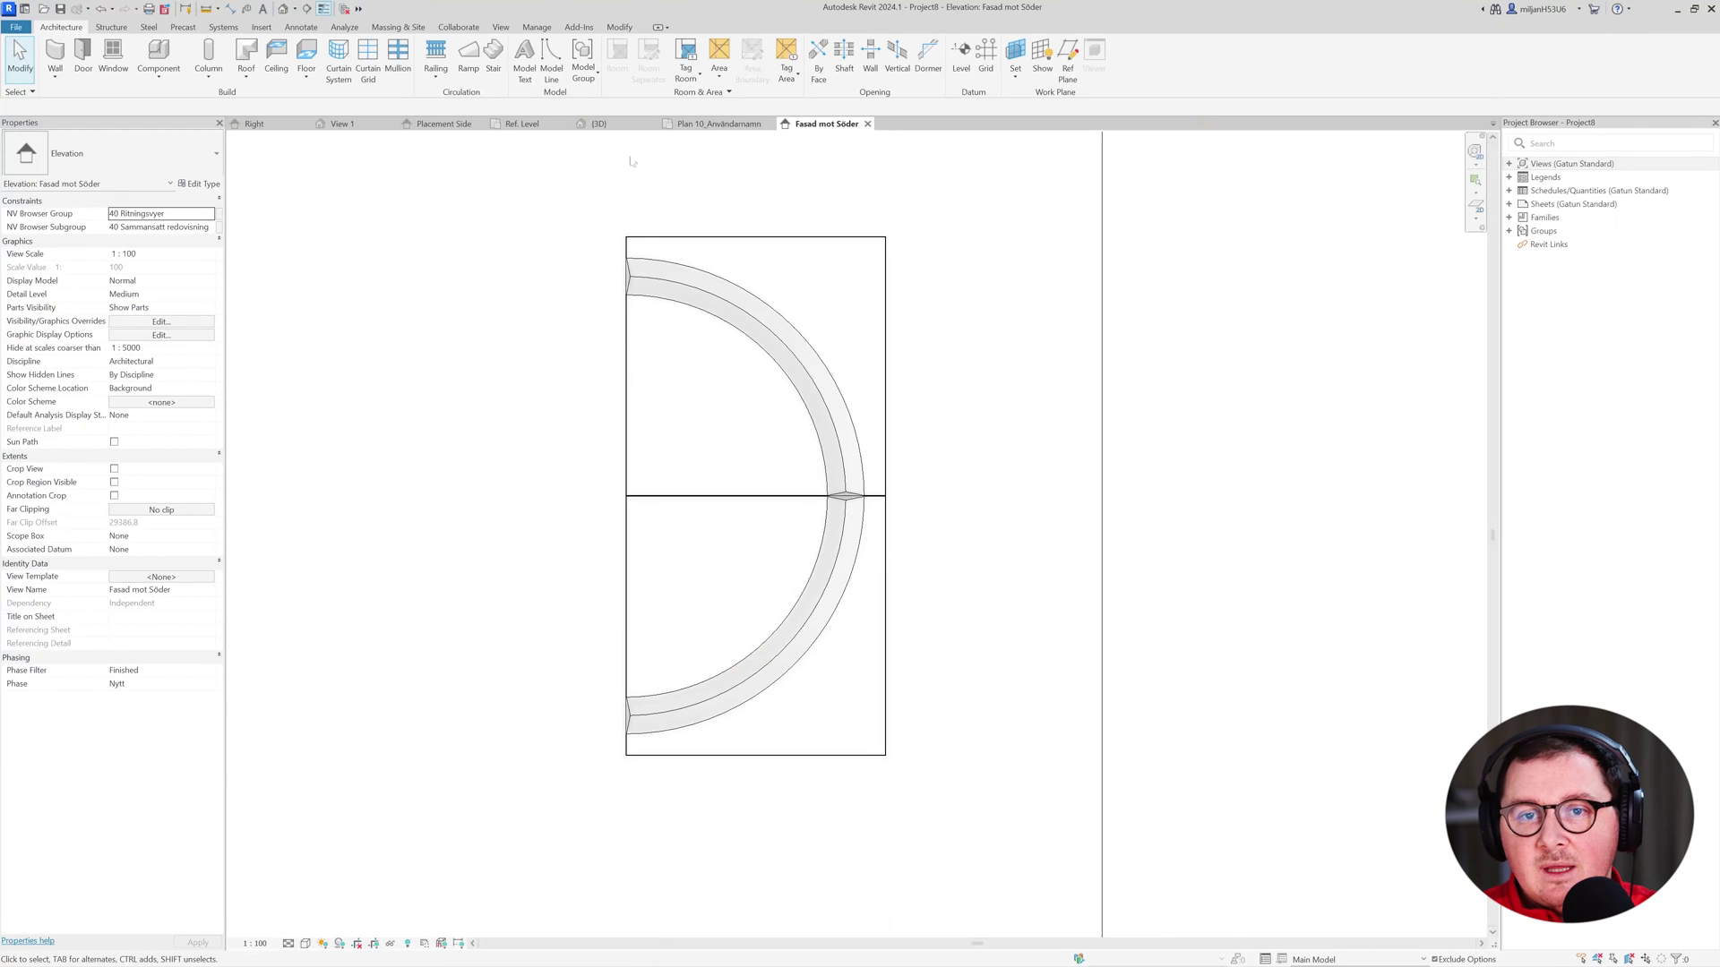
Open the lower panel's revolved ridge for sketch editing in the Right elevation of the family.
{"action": "left_click", "coordinate": [273, 132]}
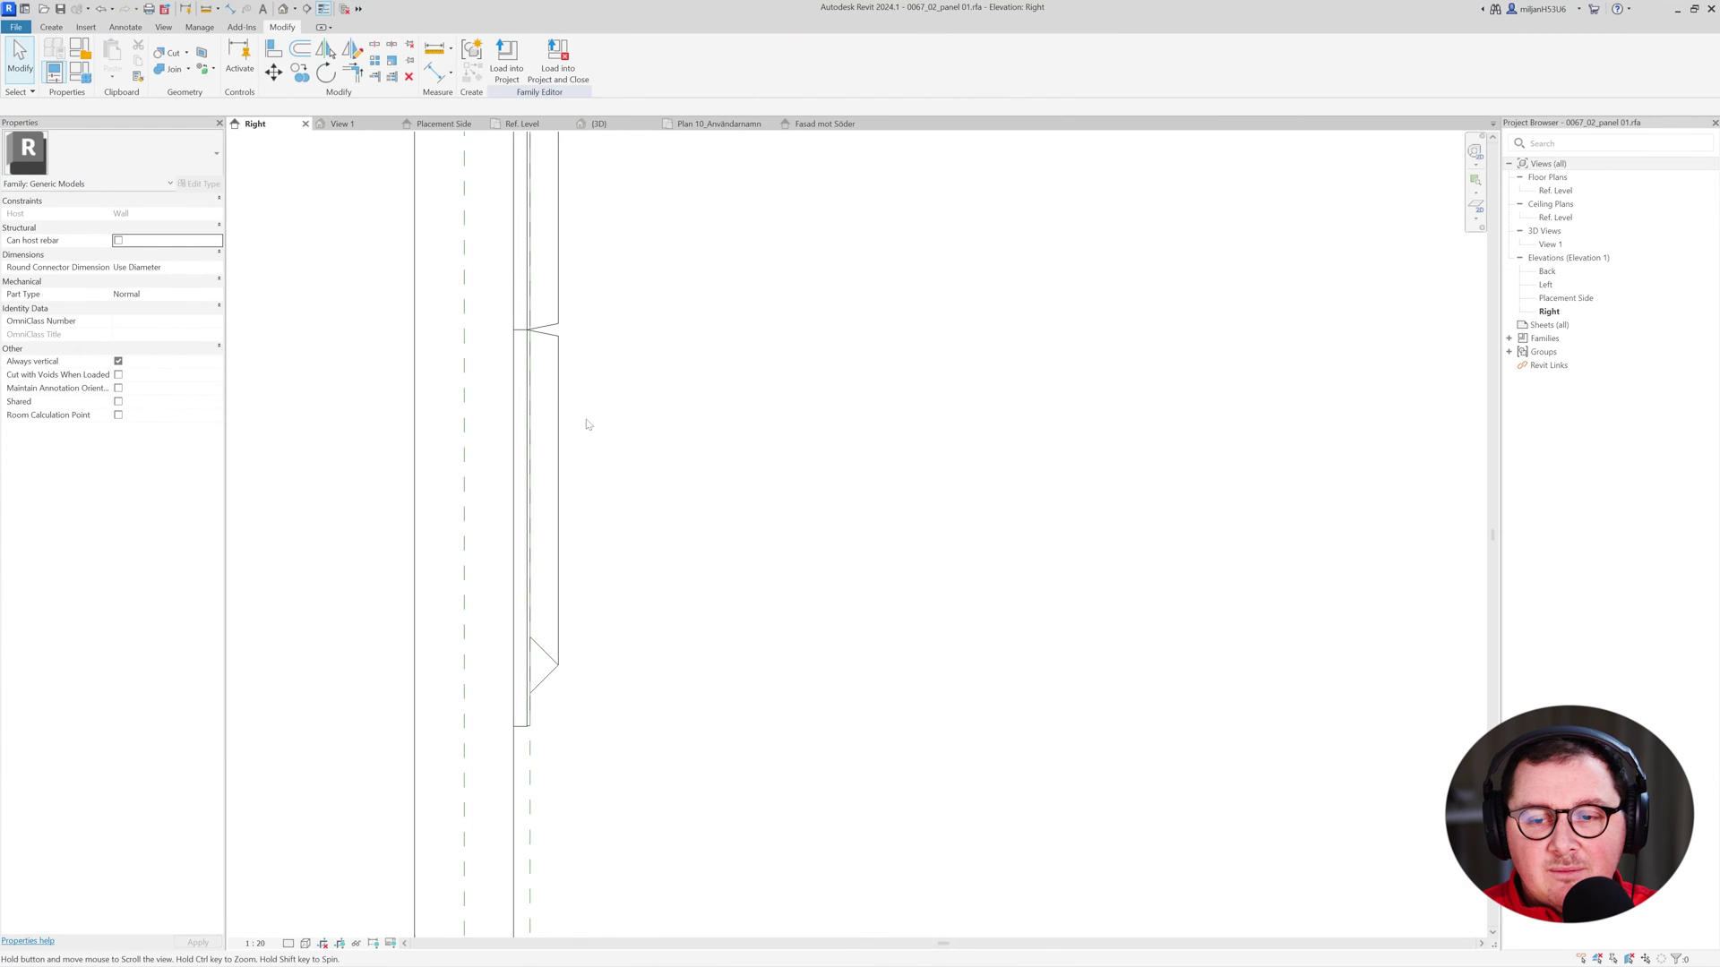
{"action": "left_click", "coordinate": [542, 649]}
{"action": "scroll", "coordinate": [361, 464], "scroll_direction": "up", "scroll_amount": 2}
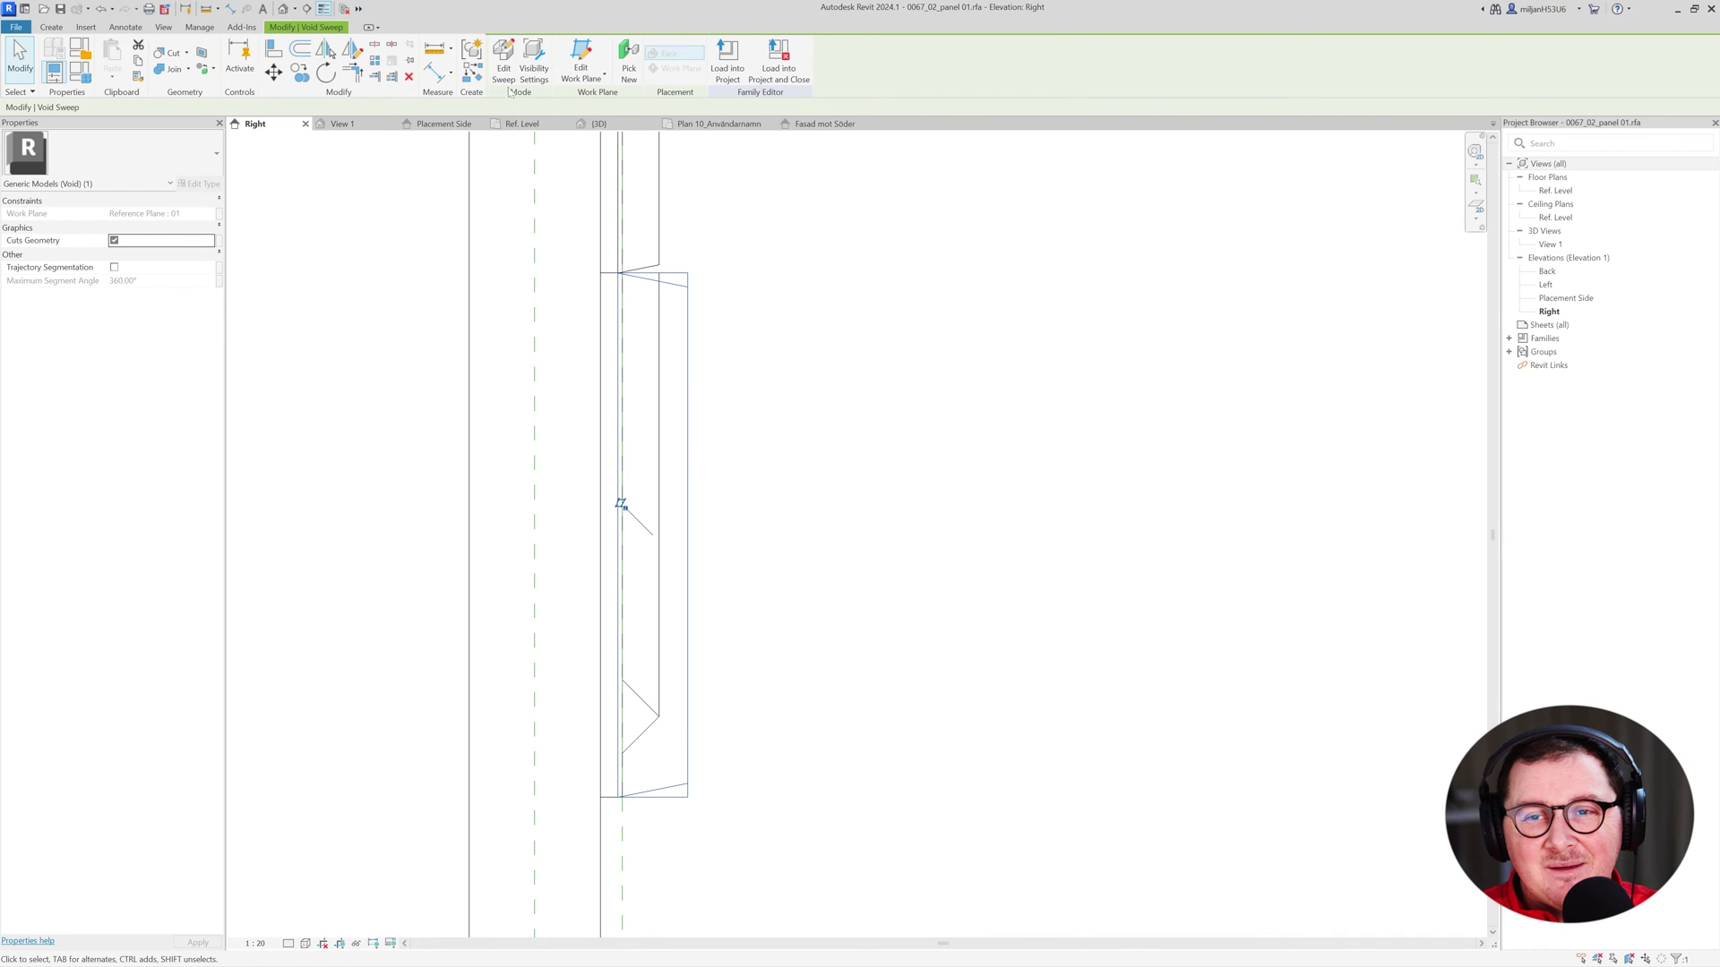
{"action": "left_click", "coordinate": [445, 323]}
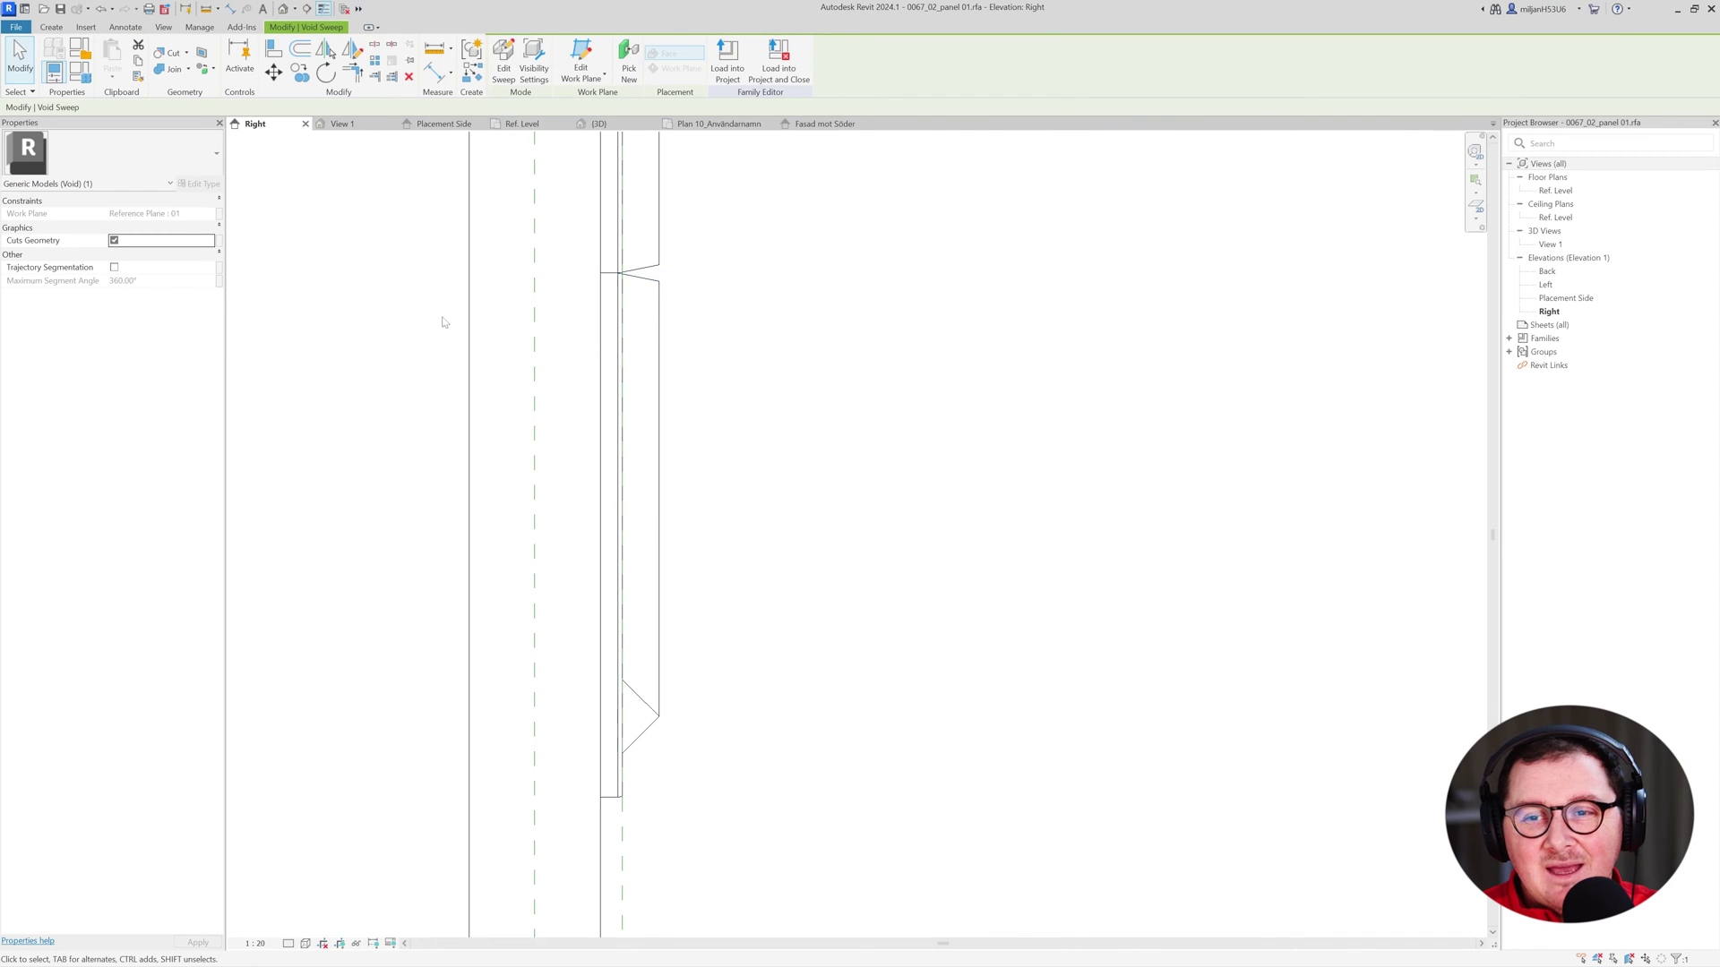
{"action": "left_click", "coordinate": [644, 708]}
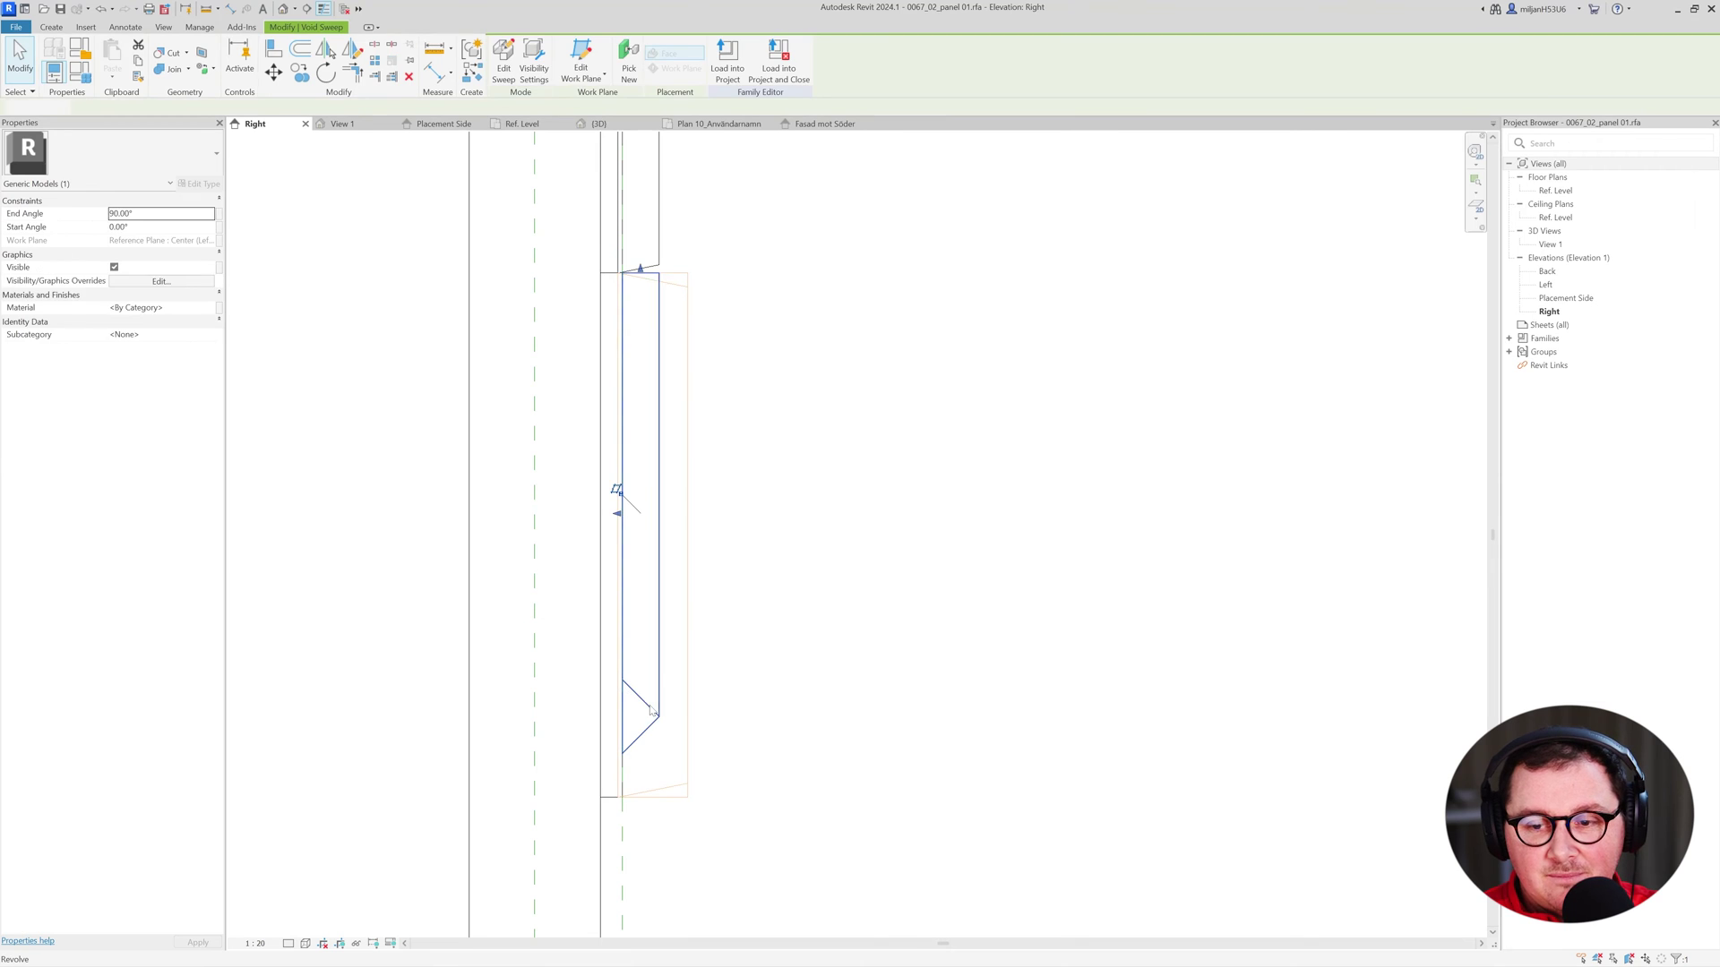
{"action": "left_click", "coordinate": [759, 609]}
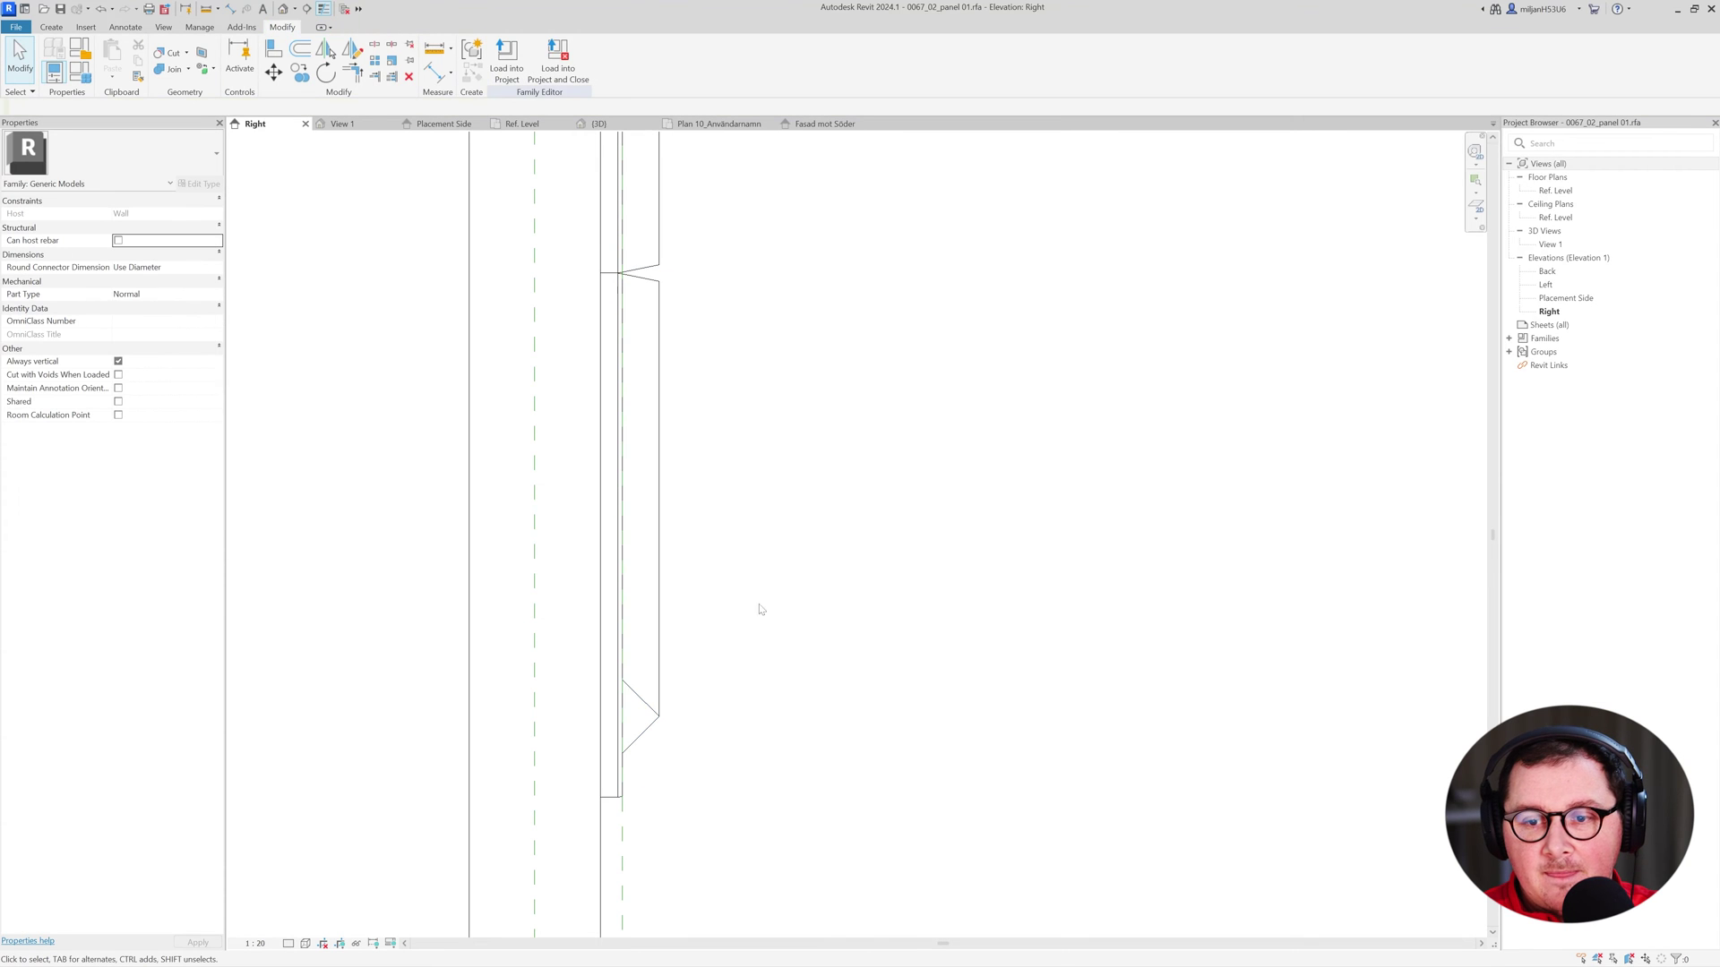
{"action": "double_click", "coordinate": [658, 716]}
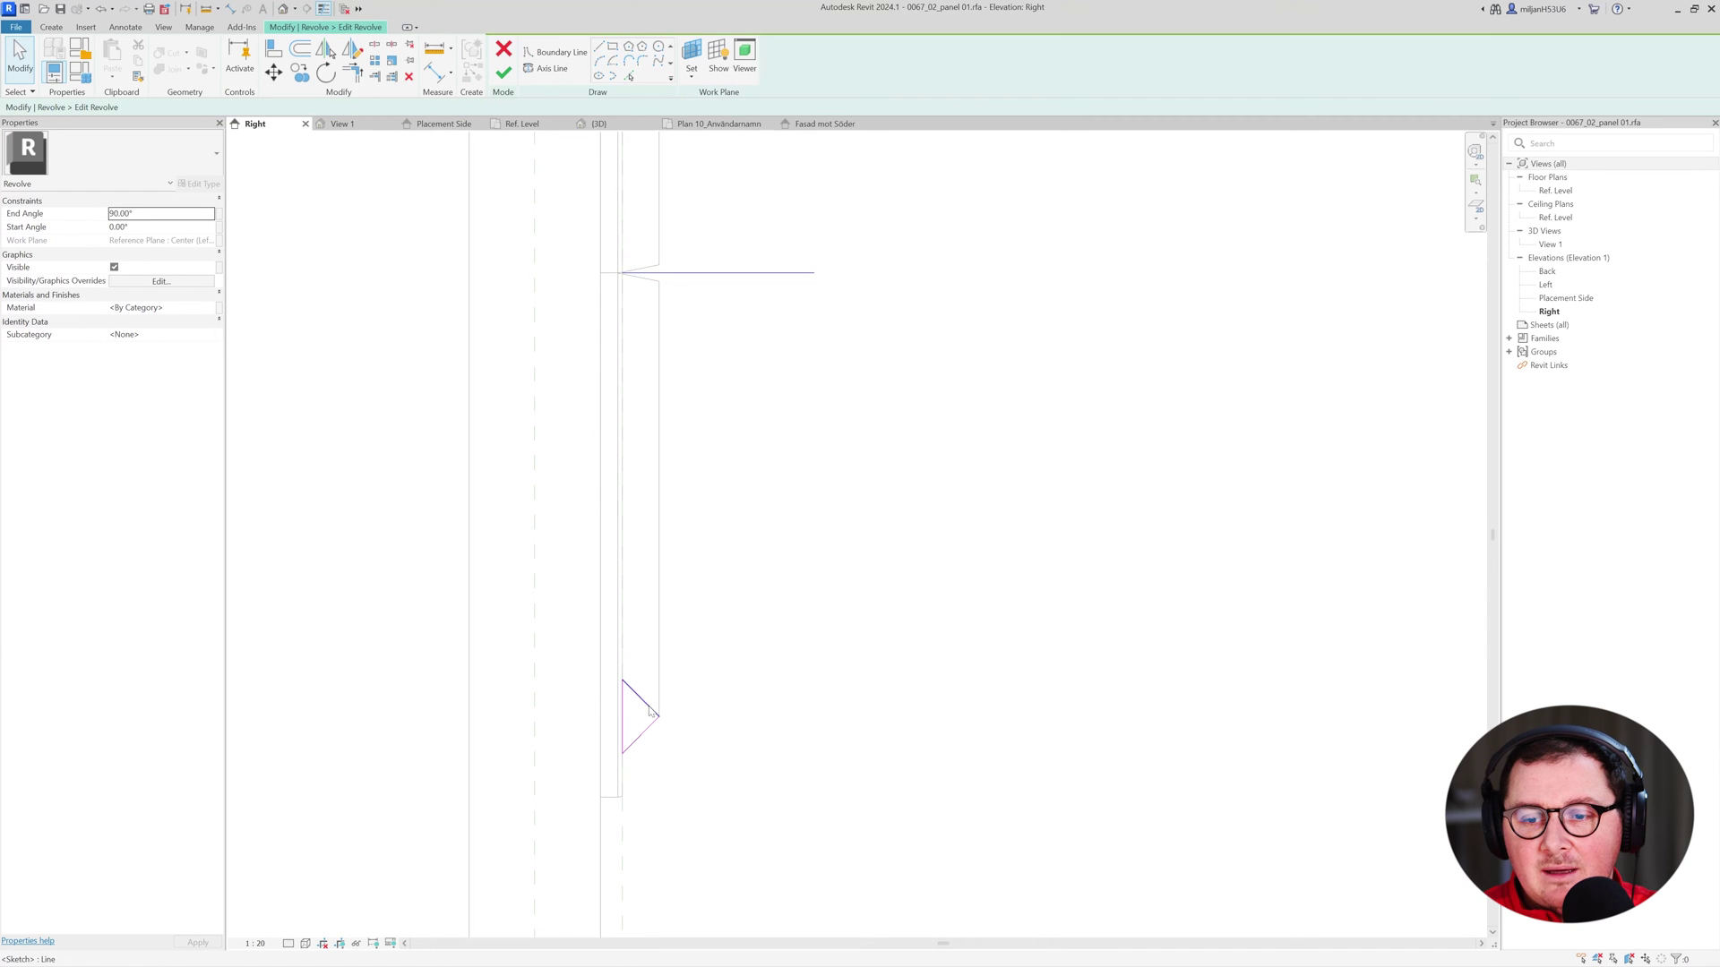
Draw a 5 mm boundary line along the revolve axis, outward from the panel's front face.
{"action": "left_click", "coordinate": [600, 48]}
{"action": "scroll", "coordinate": [577, 354], "scroll_direction": "up", "scroll_amount": 5}
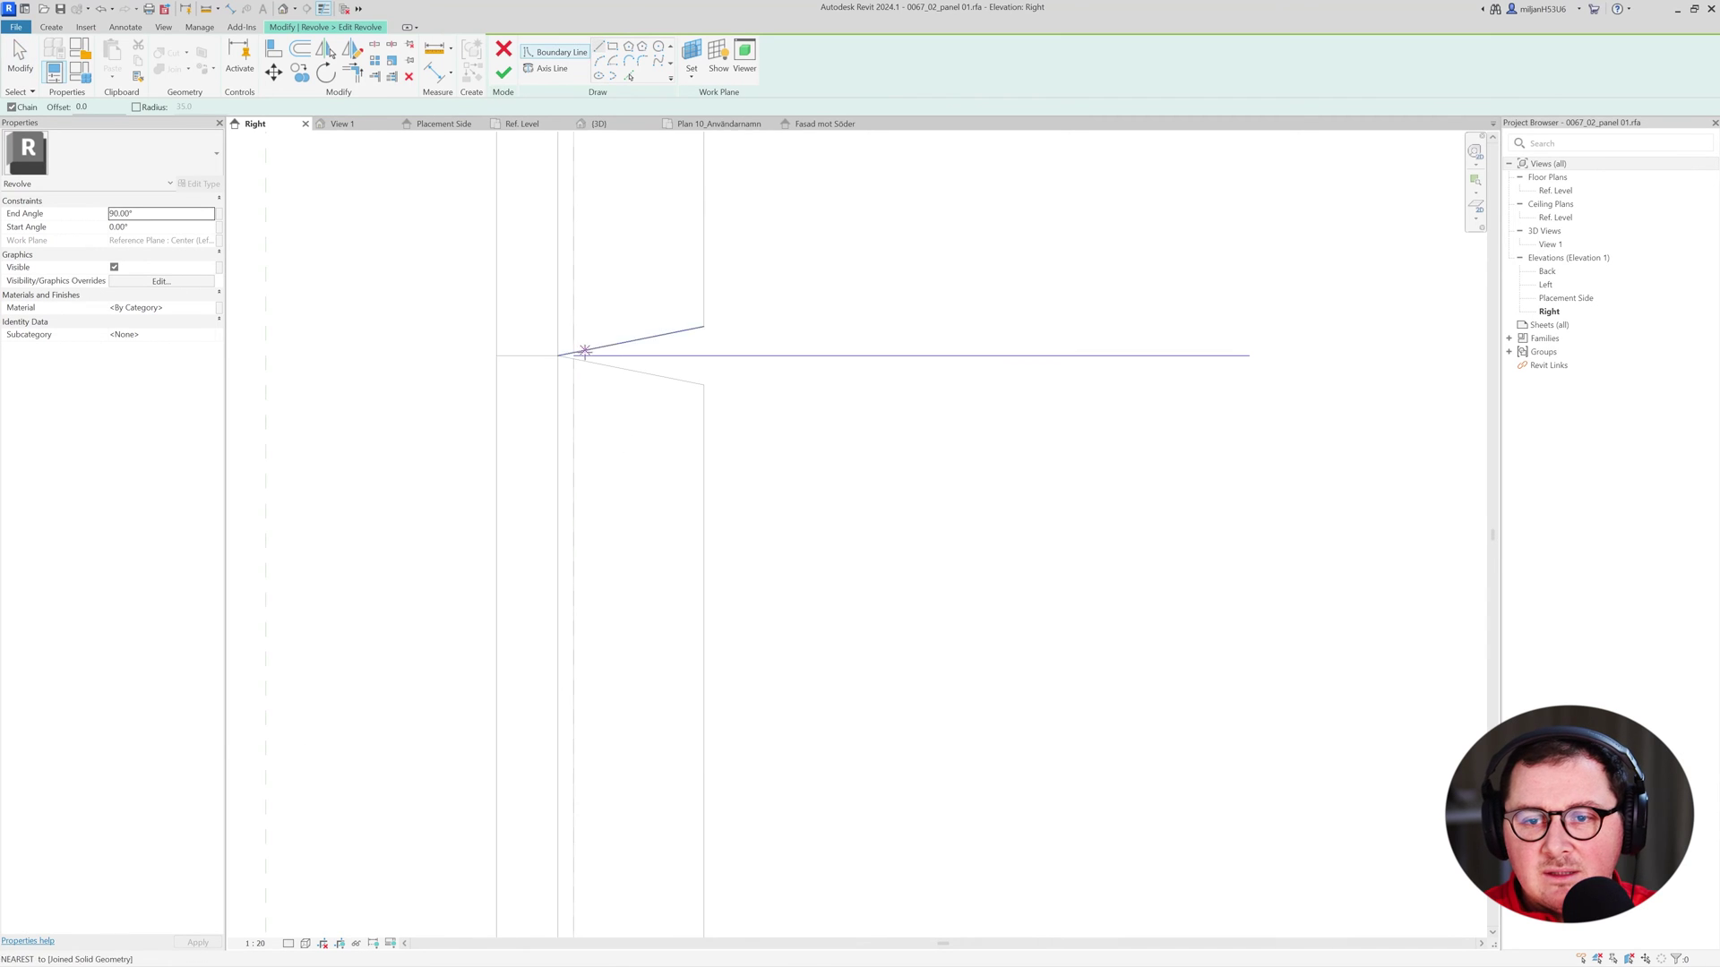
{"action": "left_click", "coordinate": [575, 356]}
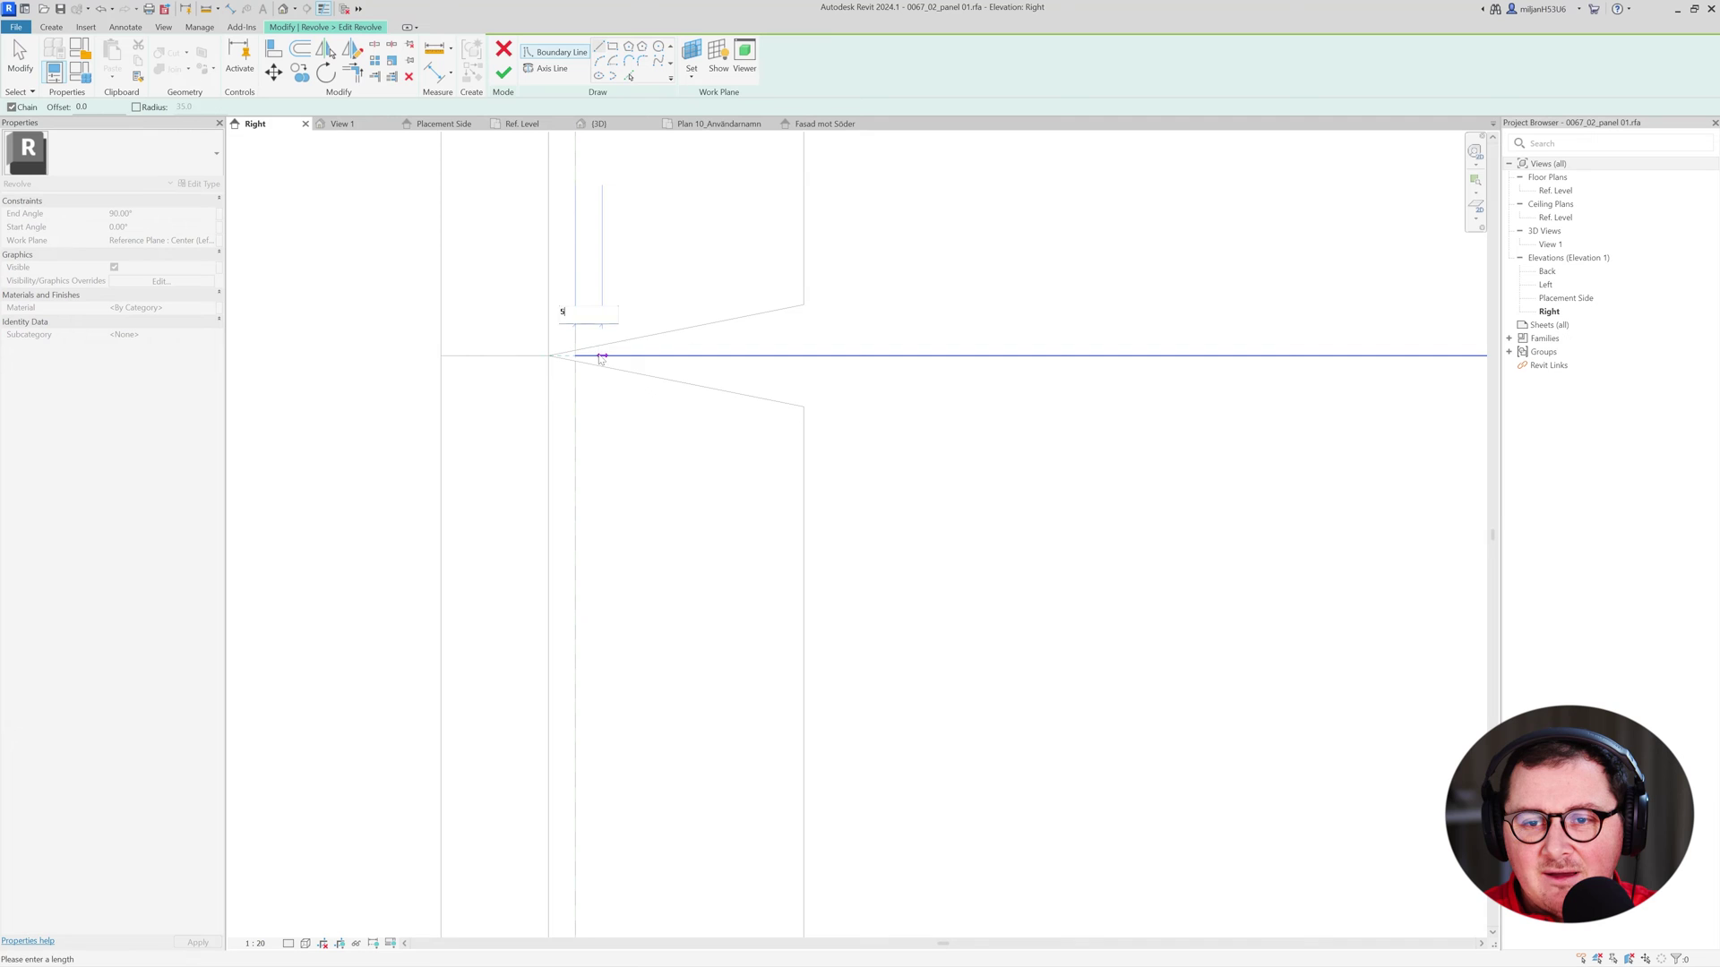
Try a straight vertical boundary line from the 5 mm line down to the ridge's inner slope, with a 10 mm horizontal line from its end.
{"action": "scroll", "coordinate": [666, 335], "scroll_direction": "down", "scroll_amount": 3}
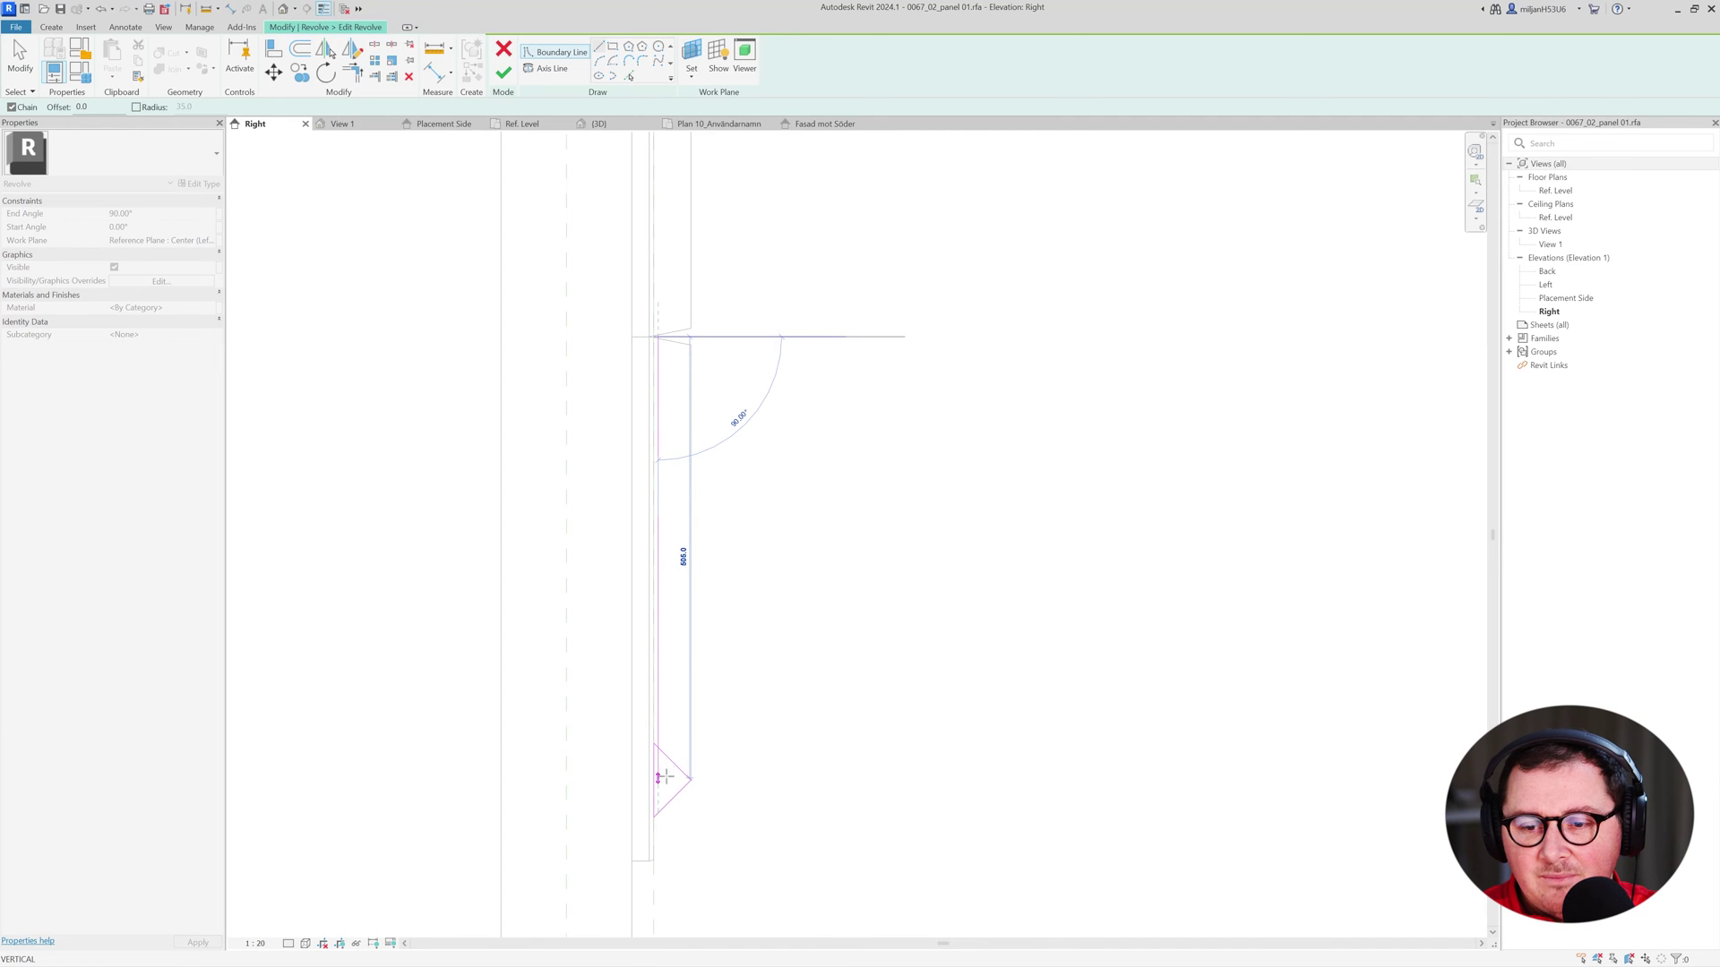
{"action": "scroll", "coordinate": [658, 751], "scroll_direction": "up", "scroll_amount": 3}
{"action": "left_click", "coordinate": [654, 740]}
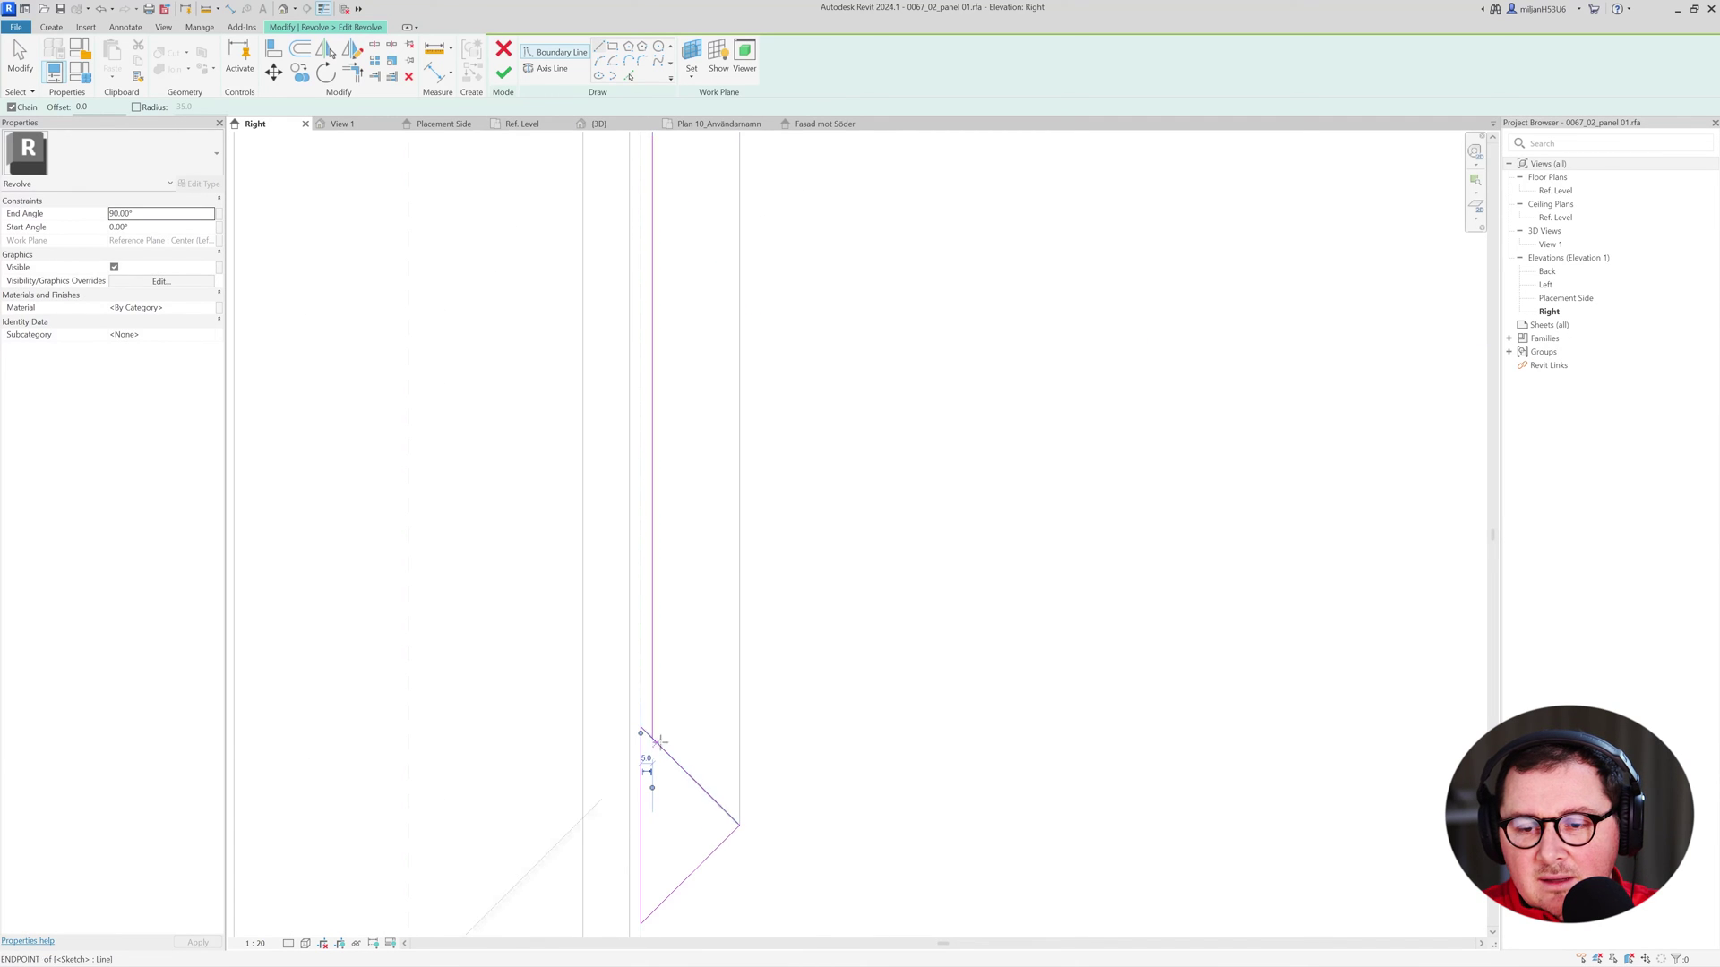
{"action": "left_click", "coordinate": [653, 739]}
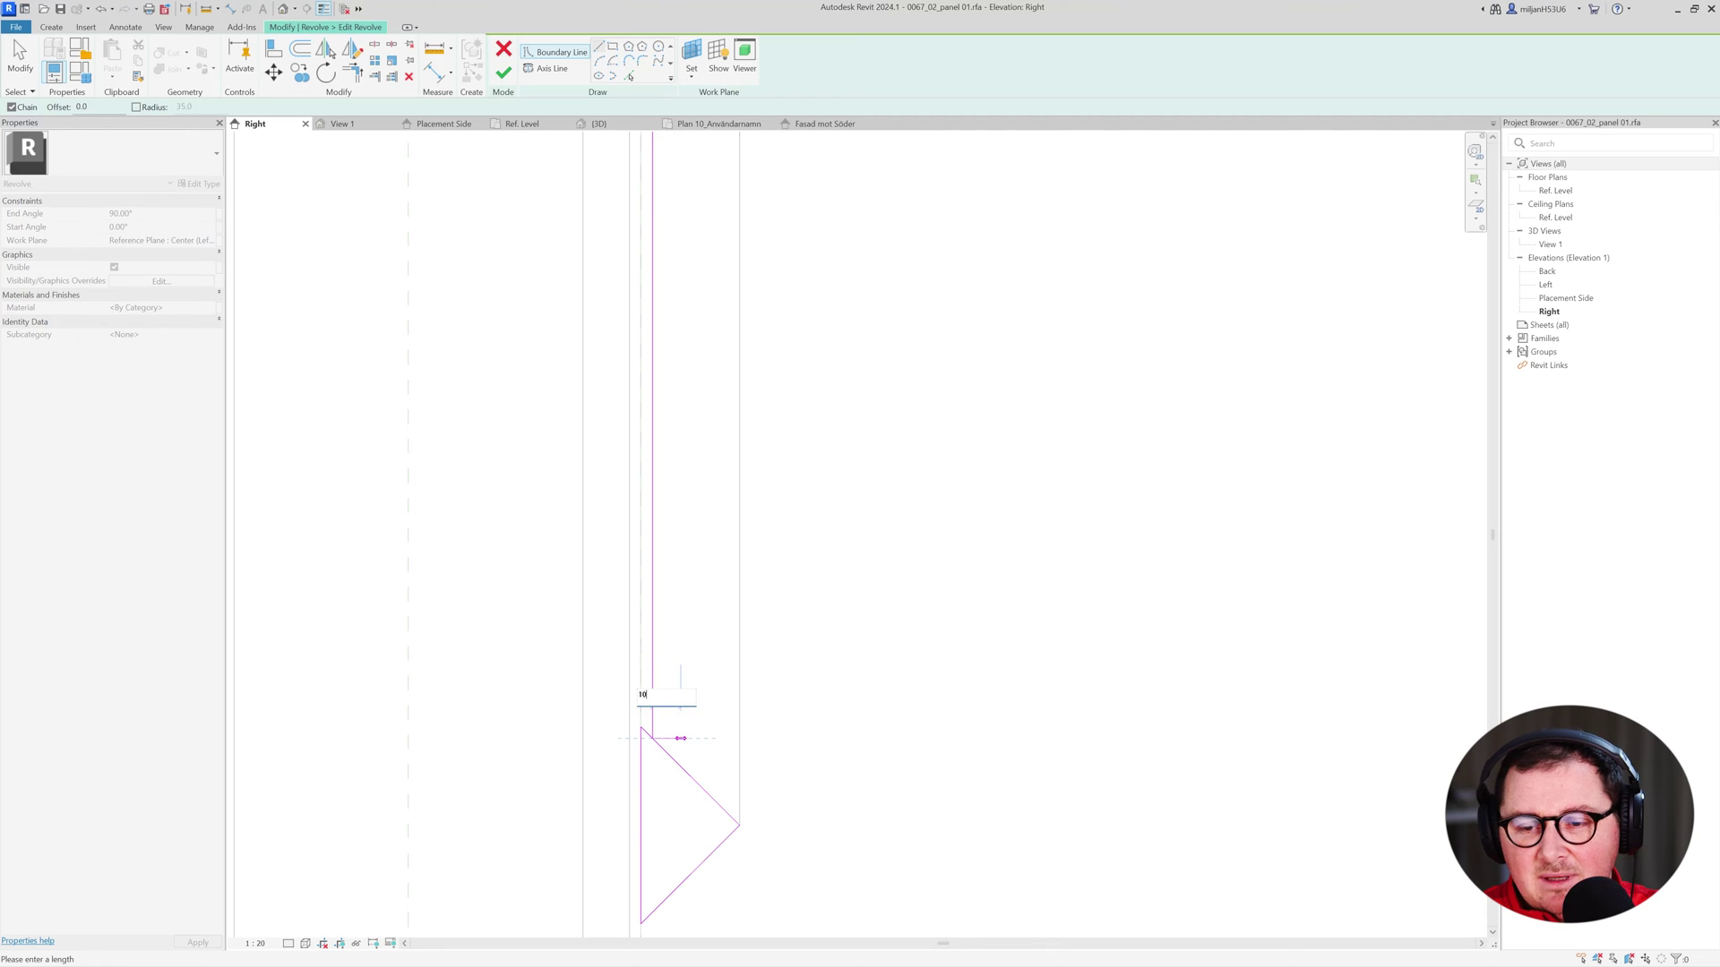
{"action": "type", "text": "10"}
{"action": "key", "text": "Return"}
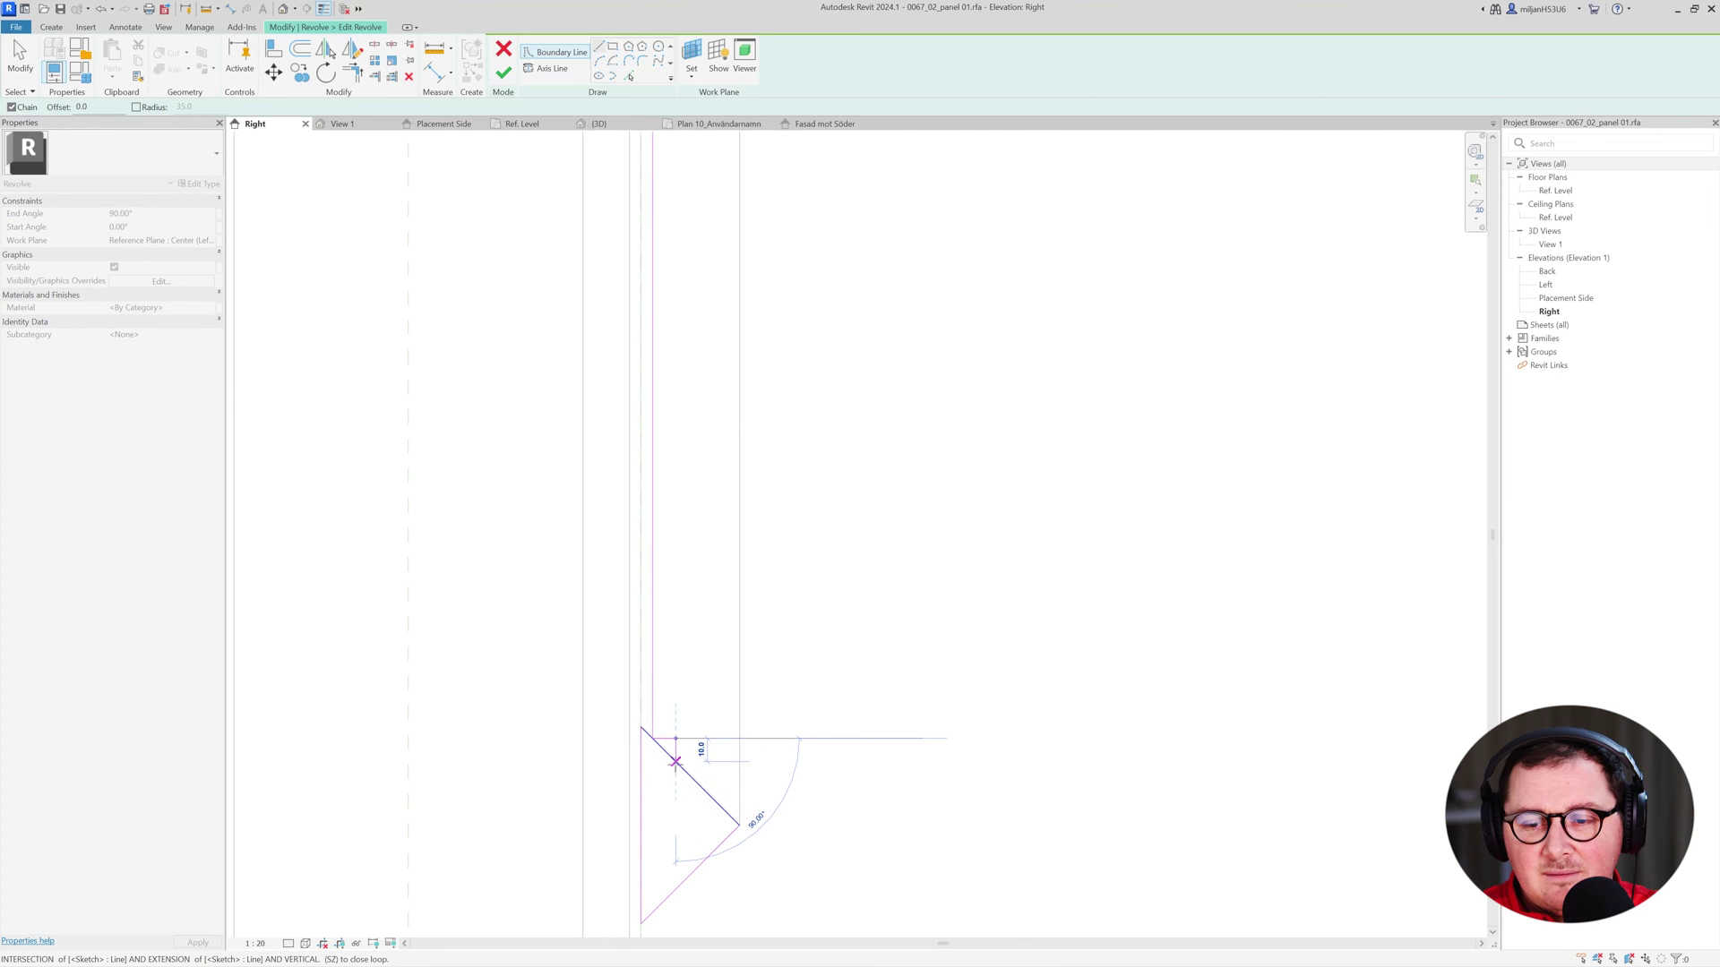
{"action": "key", "text": "Escape"}
{"action": "key", "text": "Escape"}
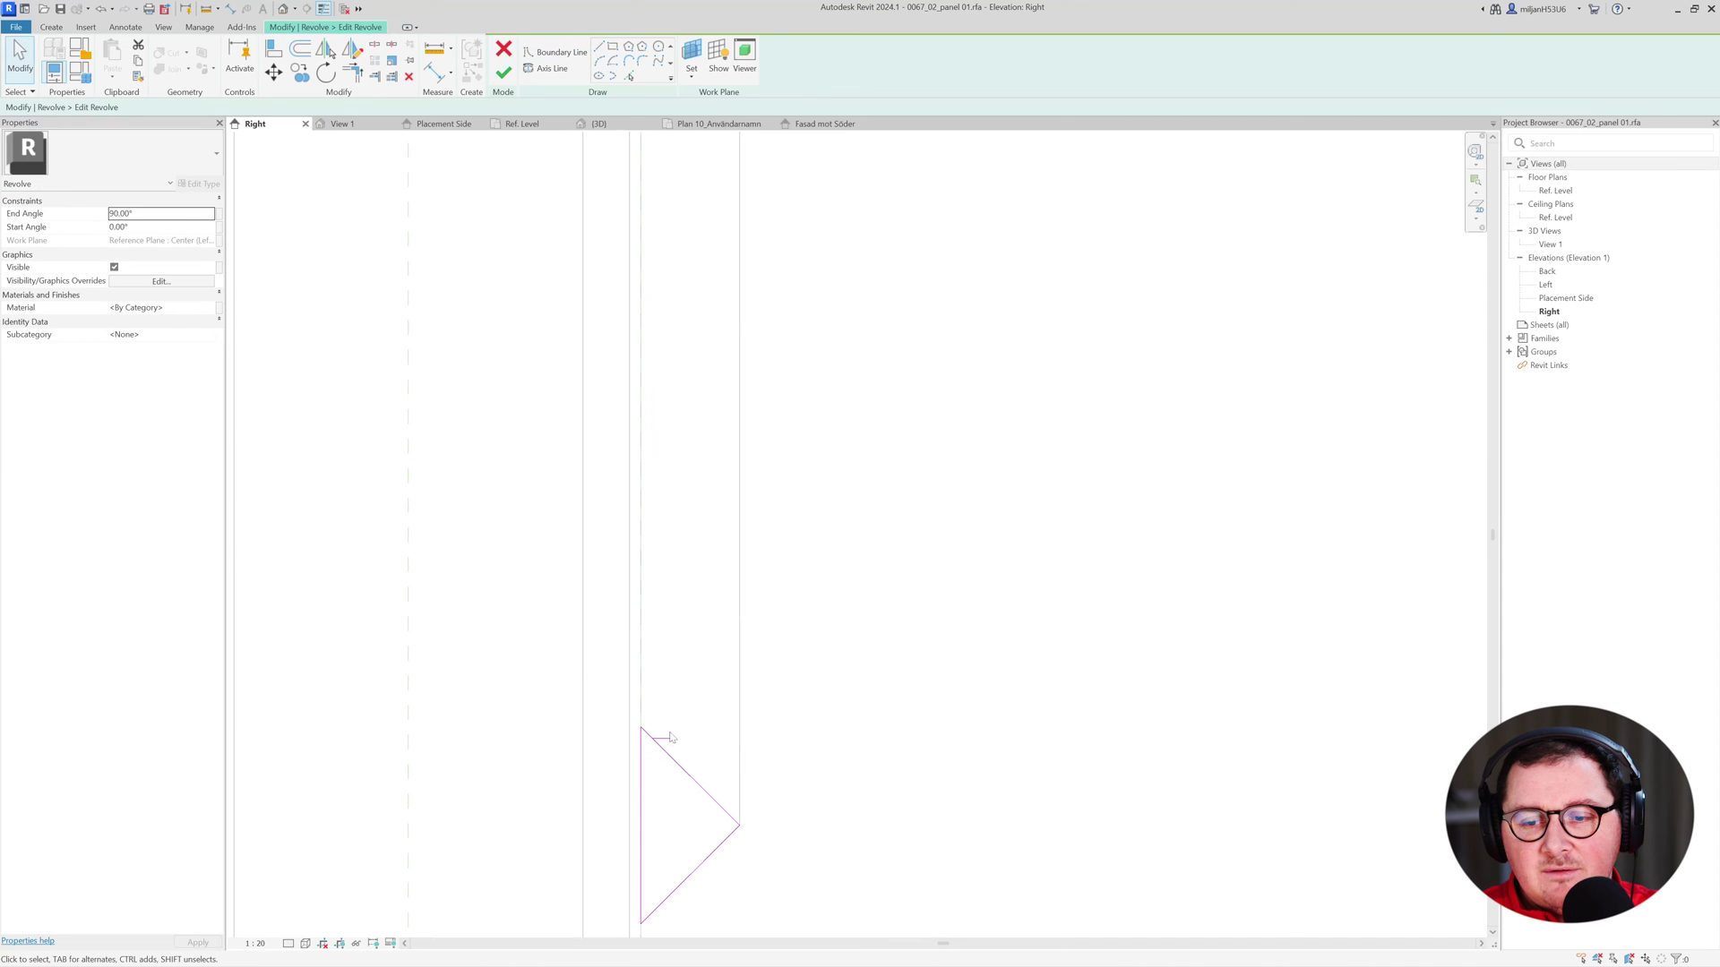
Draw a shallow boundary arc from the end of the 5 mm line to the midpoint of the ridge's inner slope.
{"action": "scroll", "coordinate": [661, 738], "scroll_direction": "down", "scroll_amount": 2}
{"action": "scroll", "coordinate": [652, 193], "scroll_direction": "up", "scroll_amount": 4}
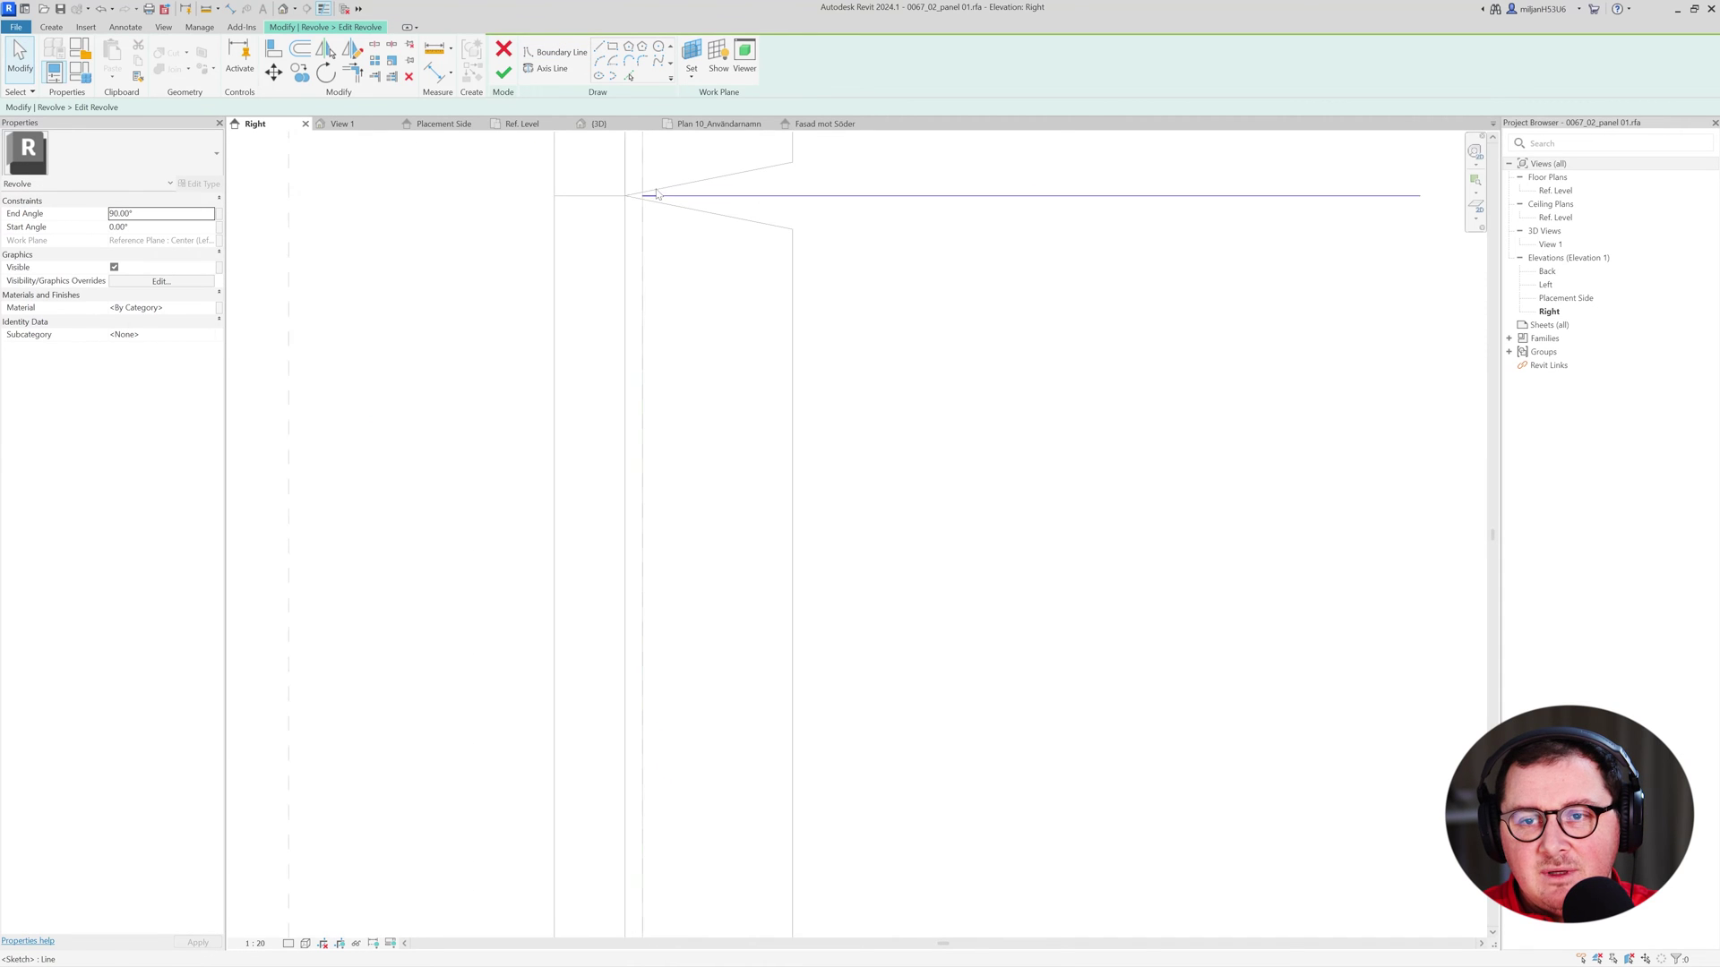
{"action": "left_click", "coordinate": [598, 61]}
{"action": "left_click", "coordinate": [659, 197]}
{"action": "scroll", "coordinate": [703, 177], "scroll_direction": "down", "scroll_amount": 4}
{"action": "scroll", "coordinate": [719, 824], "scroll_direction": "down", "scroll_amount": 2}
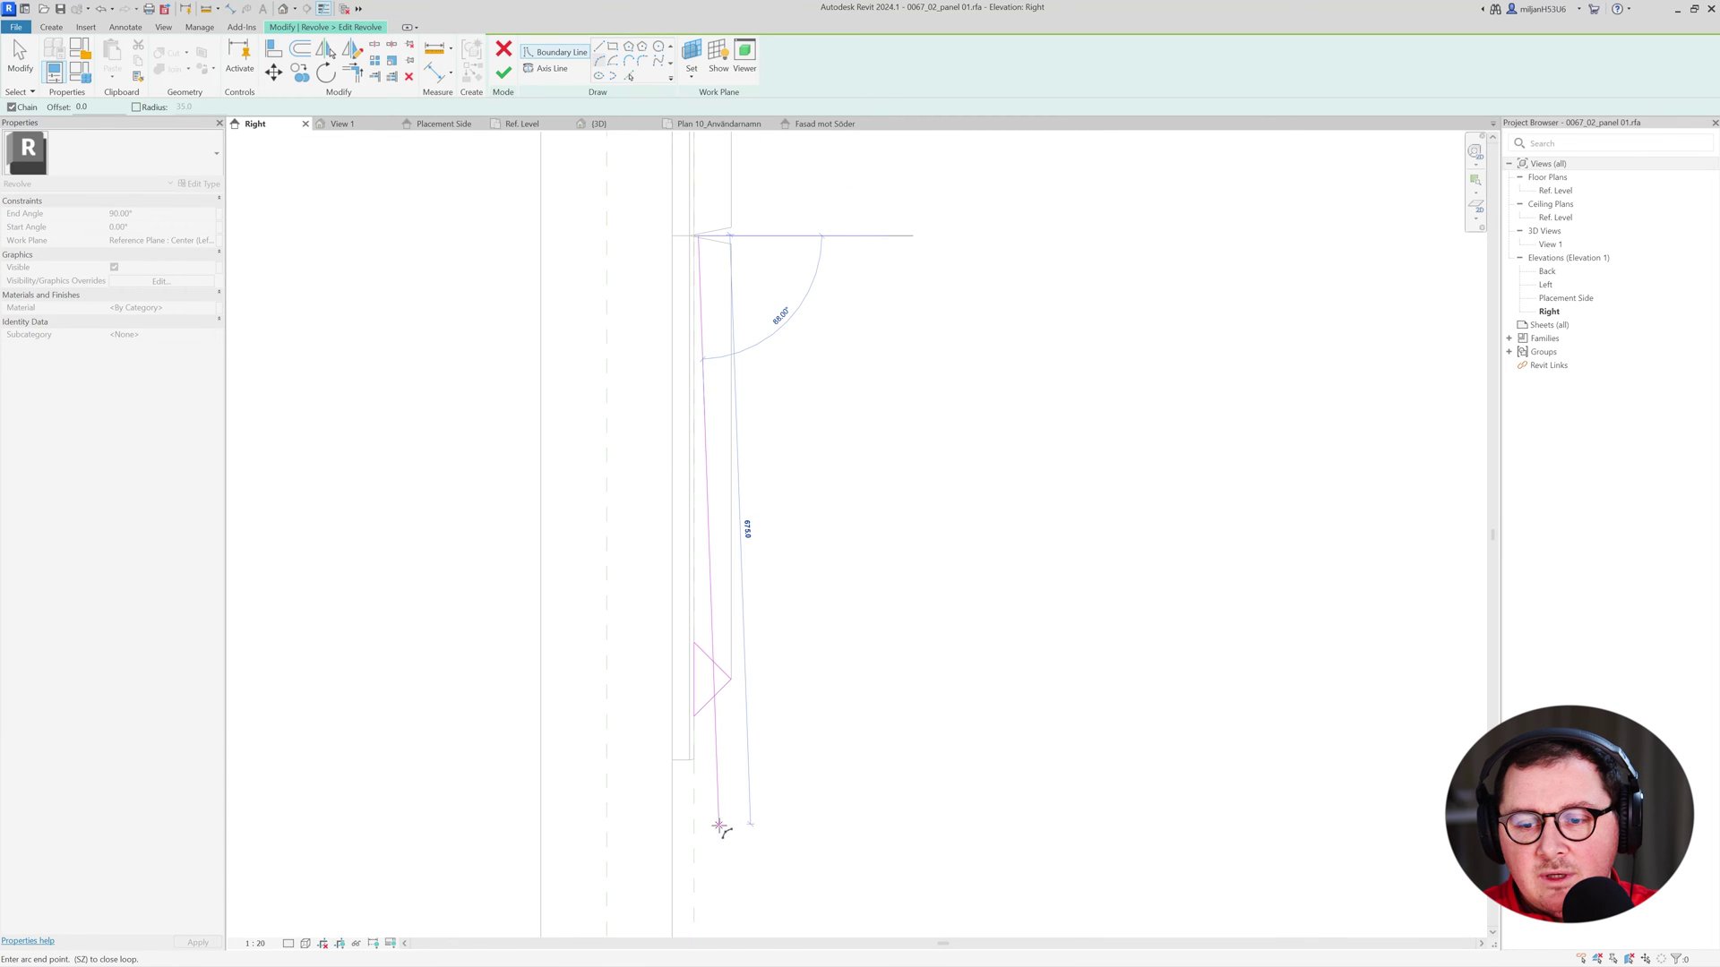
{"action": "left_click", "coordinate": [712, 661]}
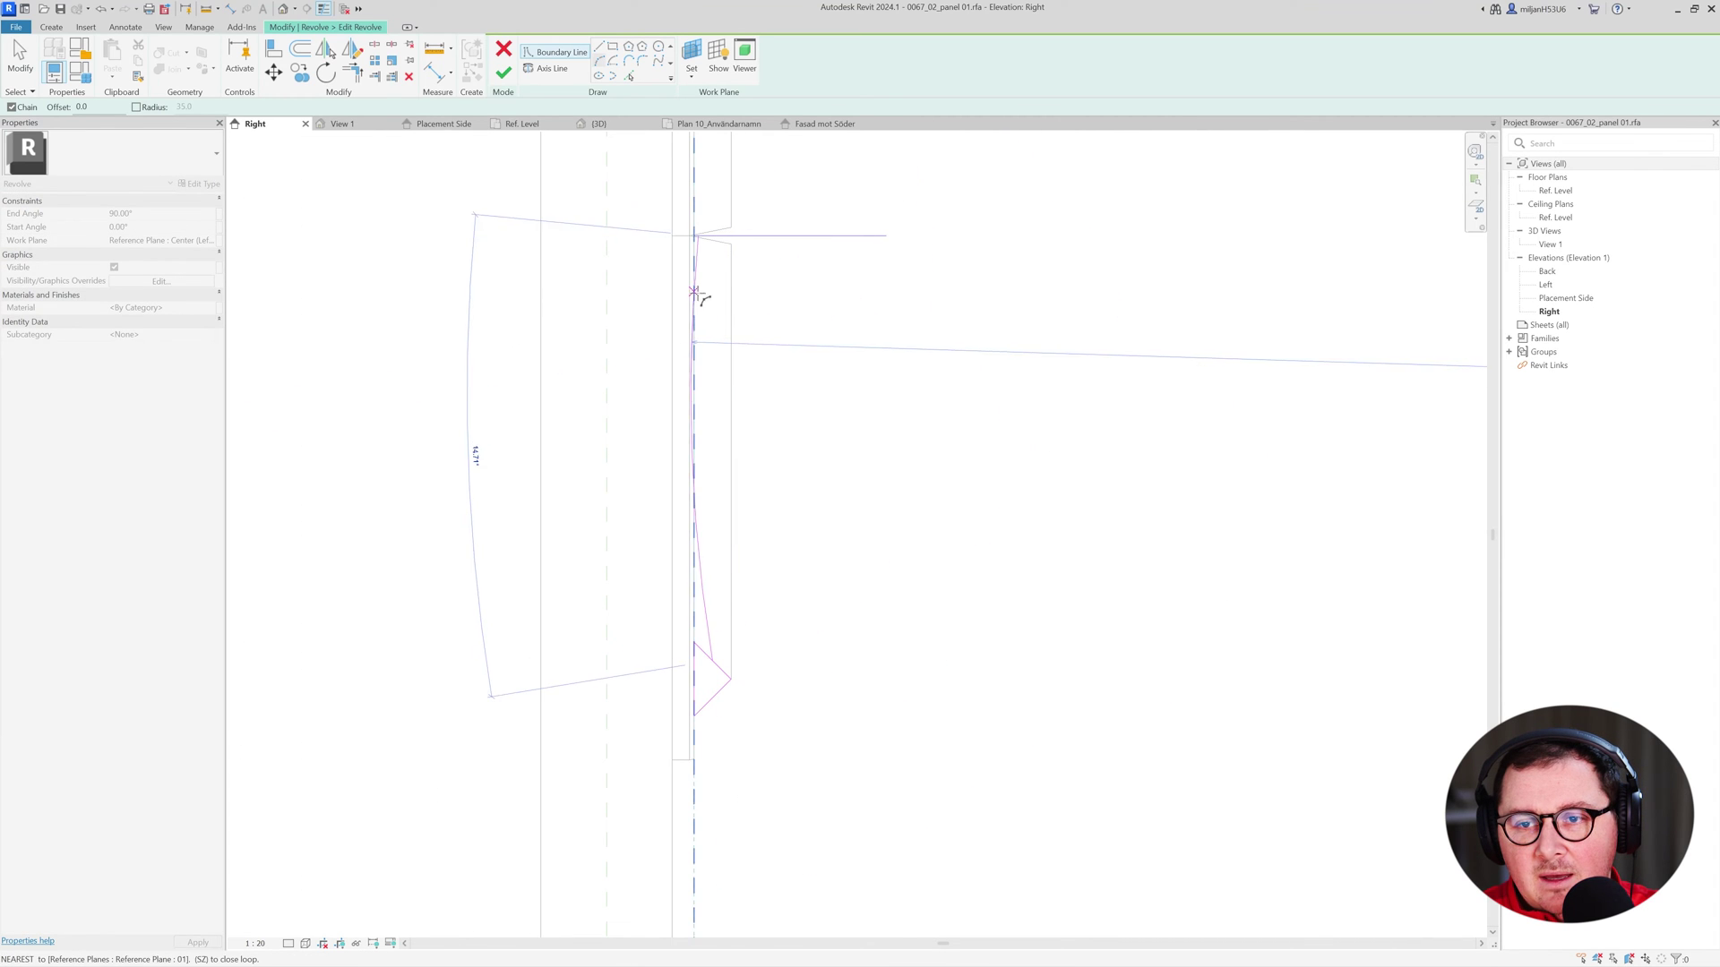
{"action": "left_click", "coordinate": [698, 298]}
Round the corner between the shallow arc and the ridge's inner slope with a 25 mm radius fillet arc.
{"action": "scroll", "coordinate": [747, 661], "scroll_direction": "up", "scroll_amount": 3}
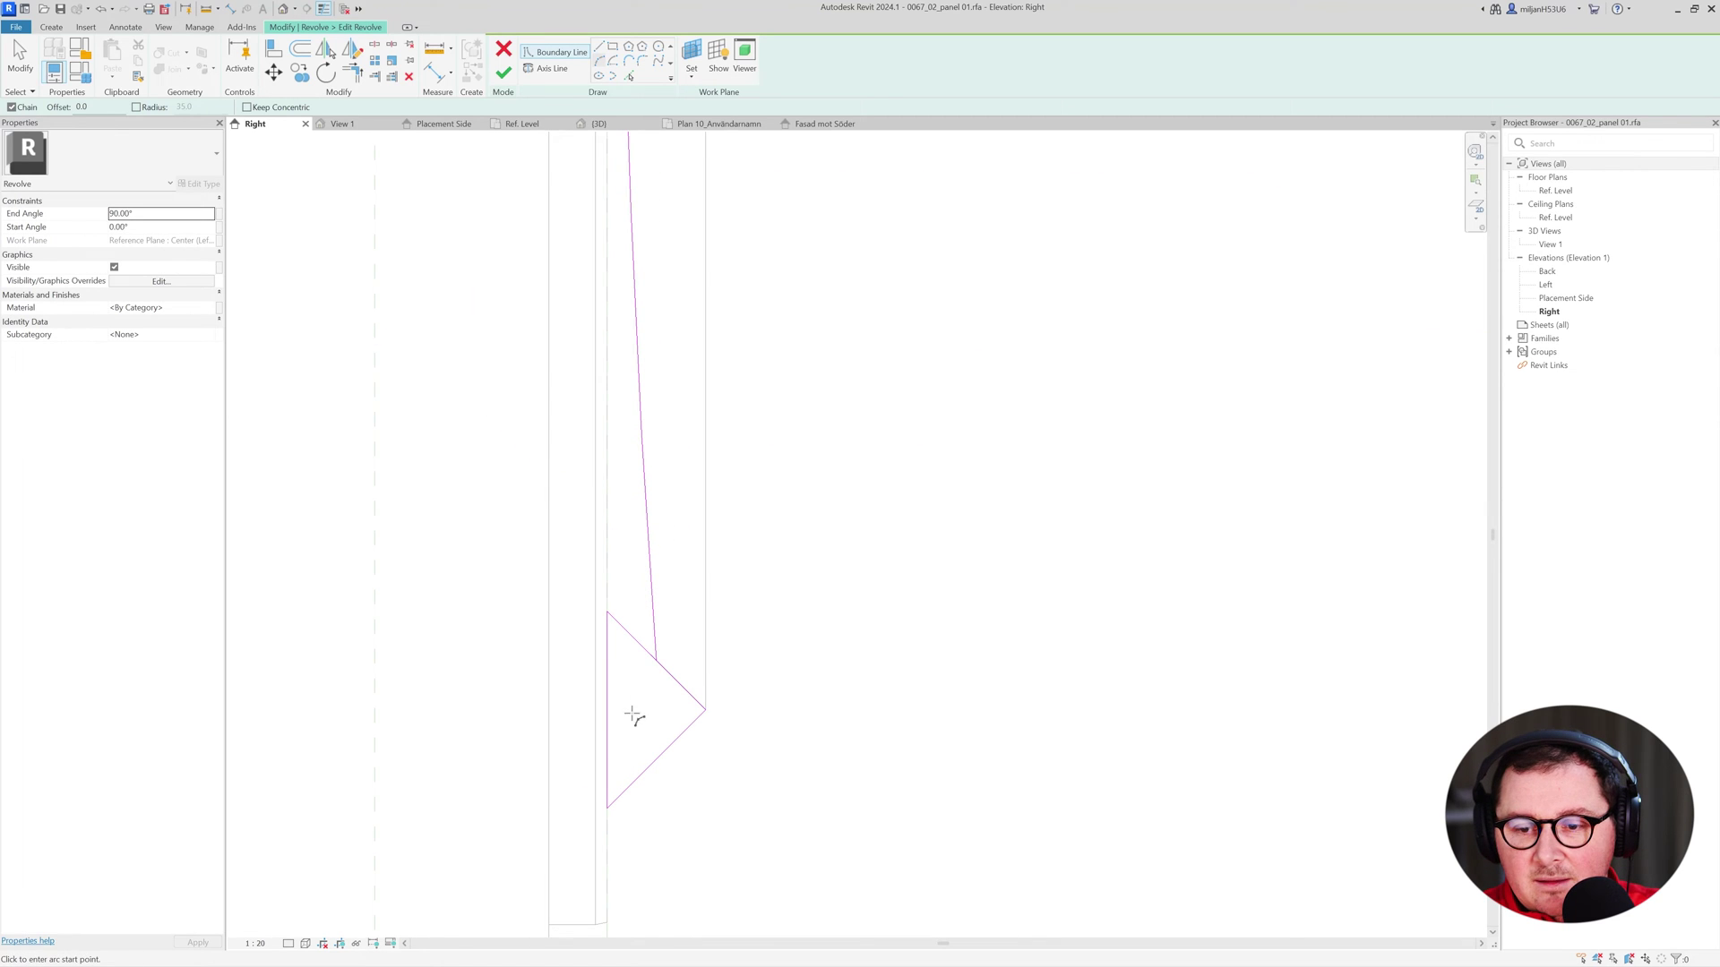
{"action": "left_click", "coordinate": [643, 60]}
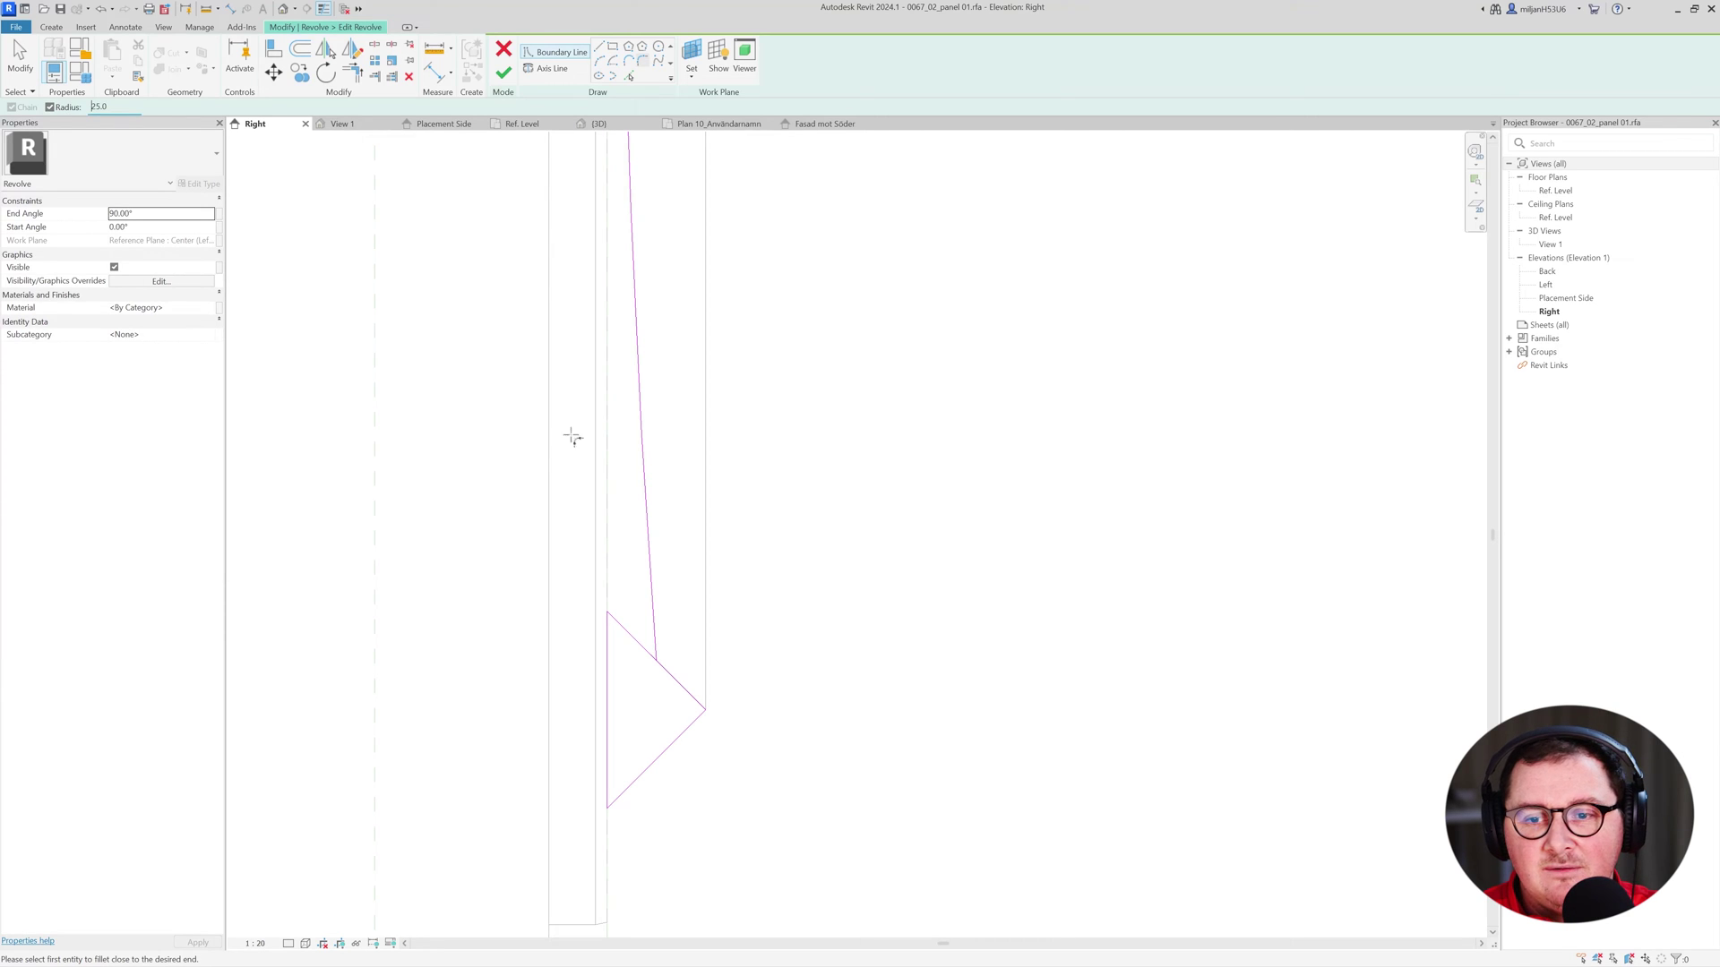
{"action": "left_click", "coordinate": [645, 499]}
{"action": "left_click", "coordinate": [685, 688]}
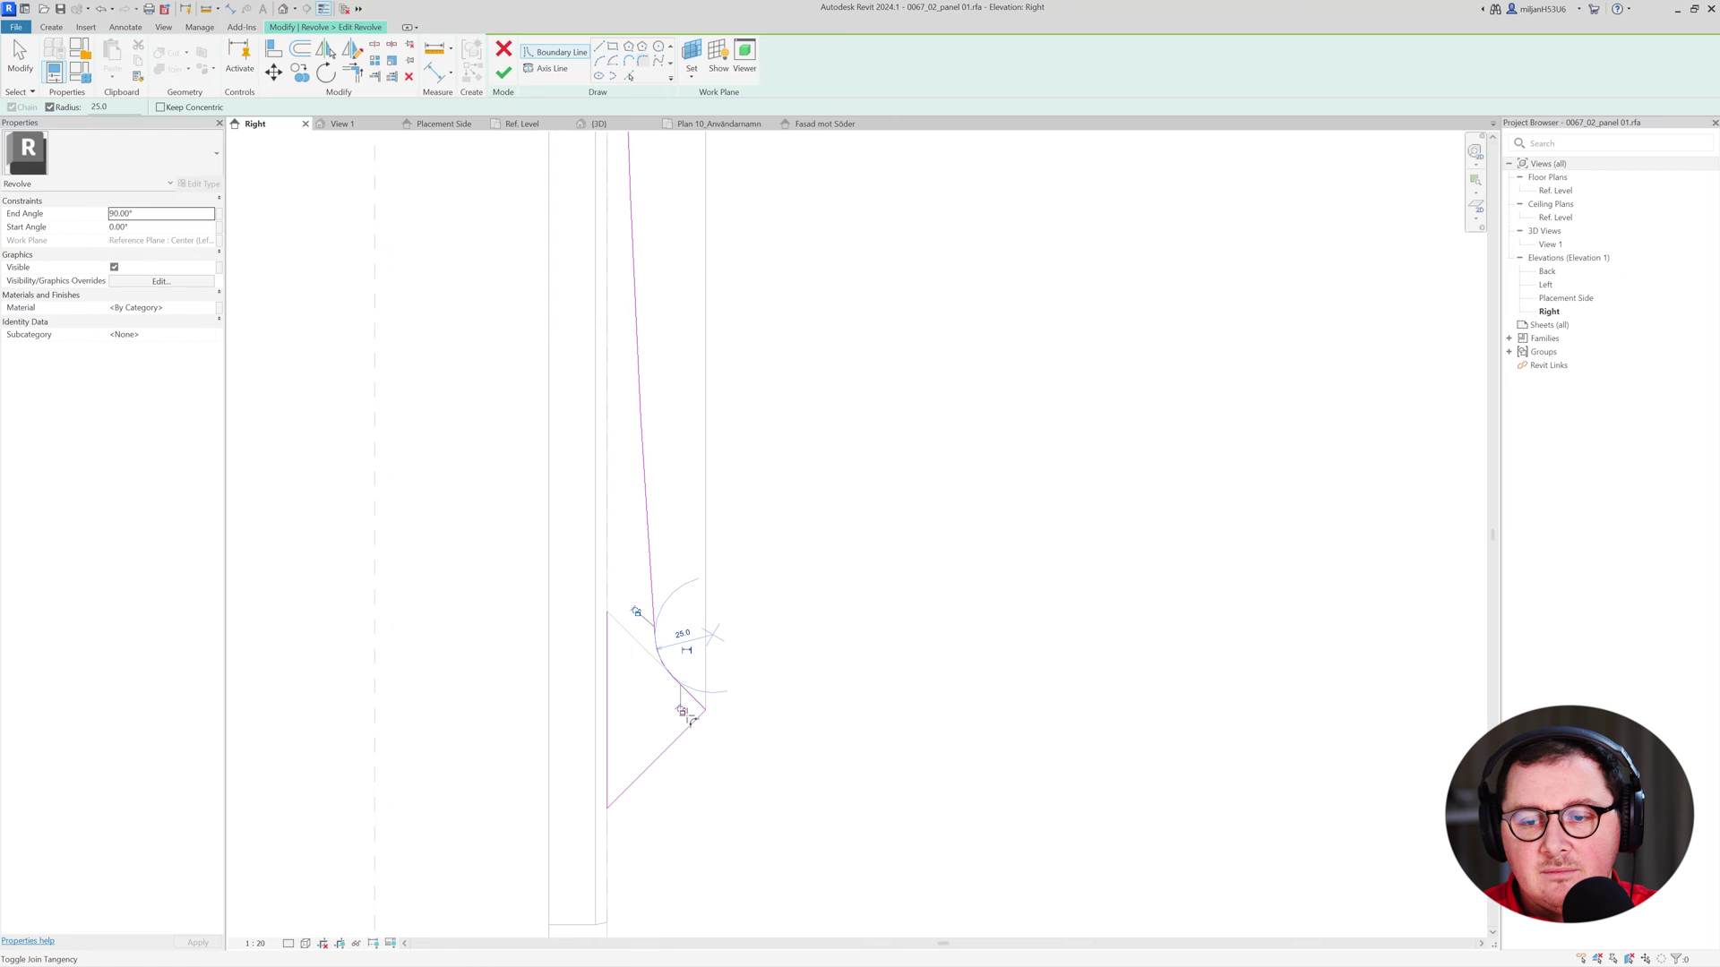
{"action": "middle_click_drag", "start_coordinate": [559, 704], "coordinate": [518, 527]}
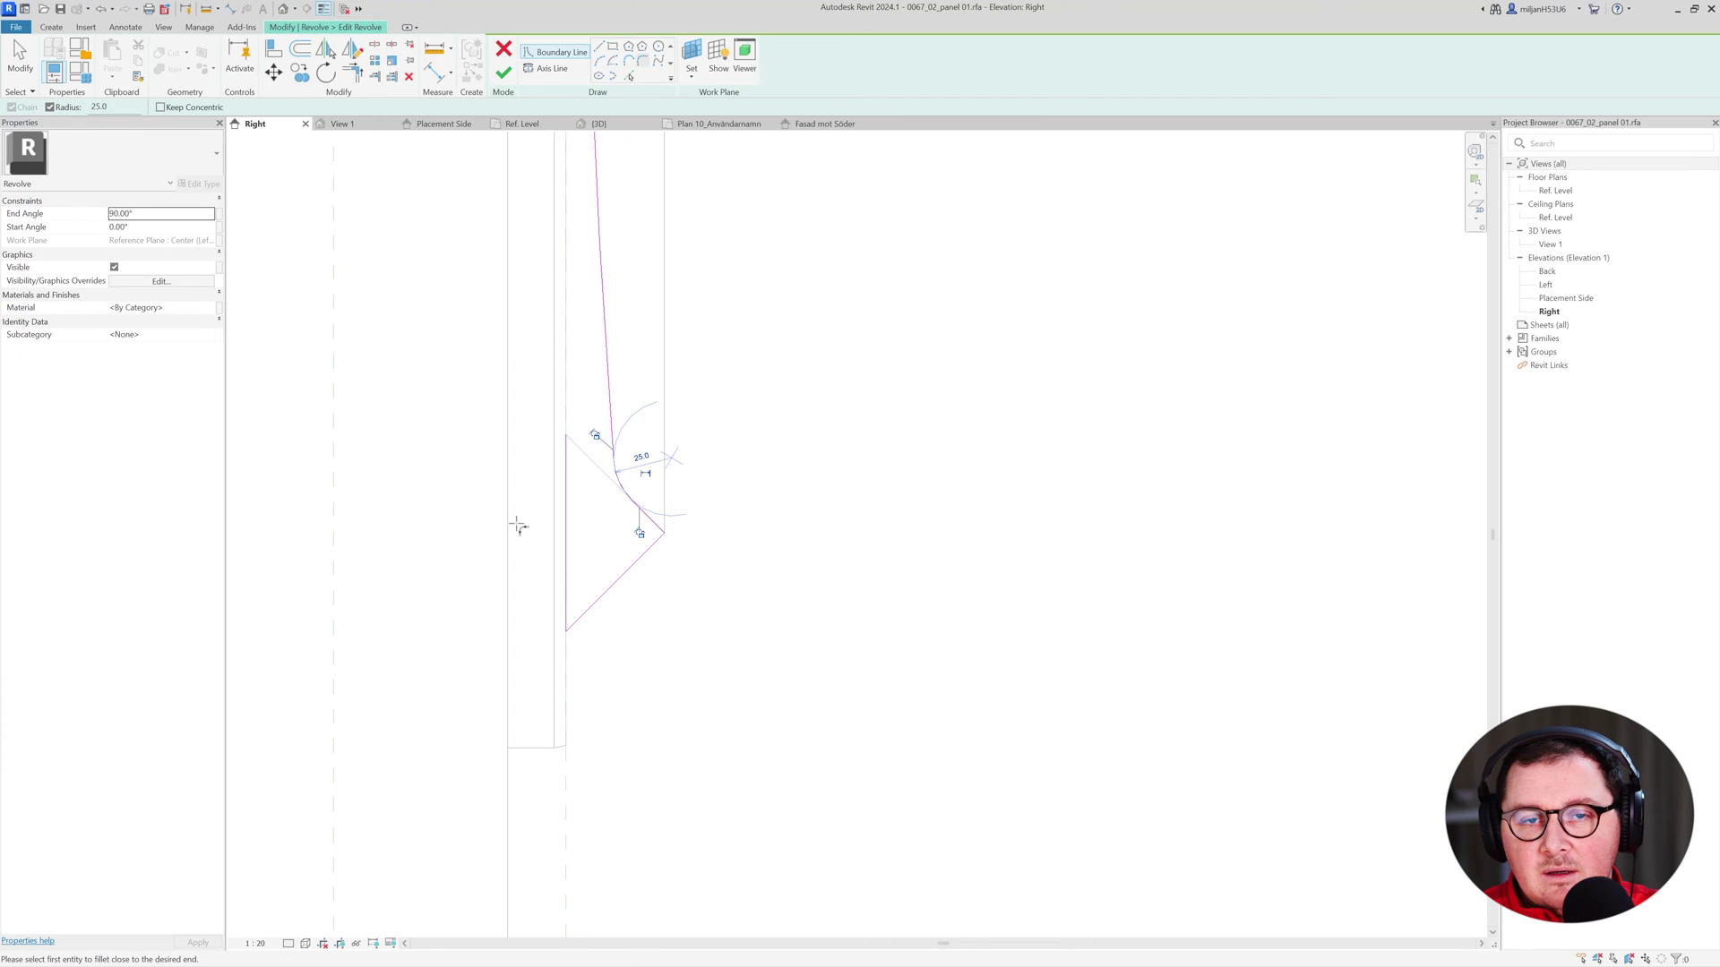
Extend the panel-face boundary line below the lower ridge and round its corner with the ridge's outer slope using a 25 mm fillet arc.
{"action": "left_click", "coordinate": [16, 52]}
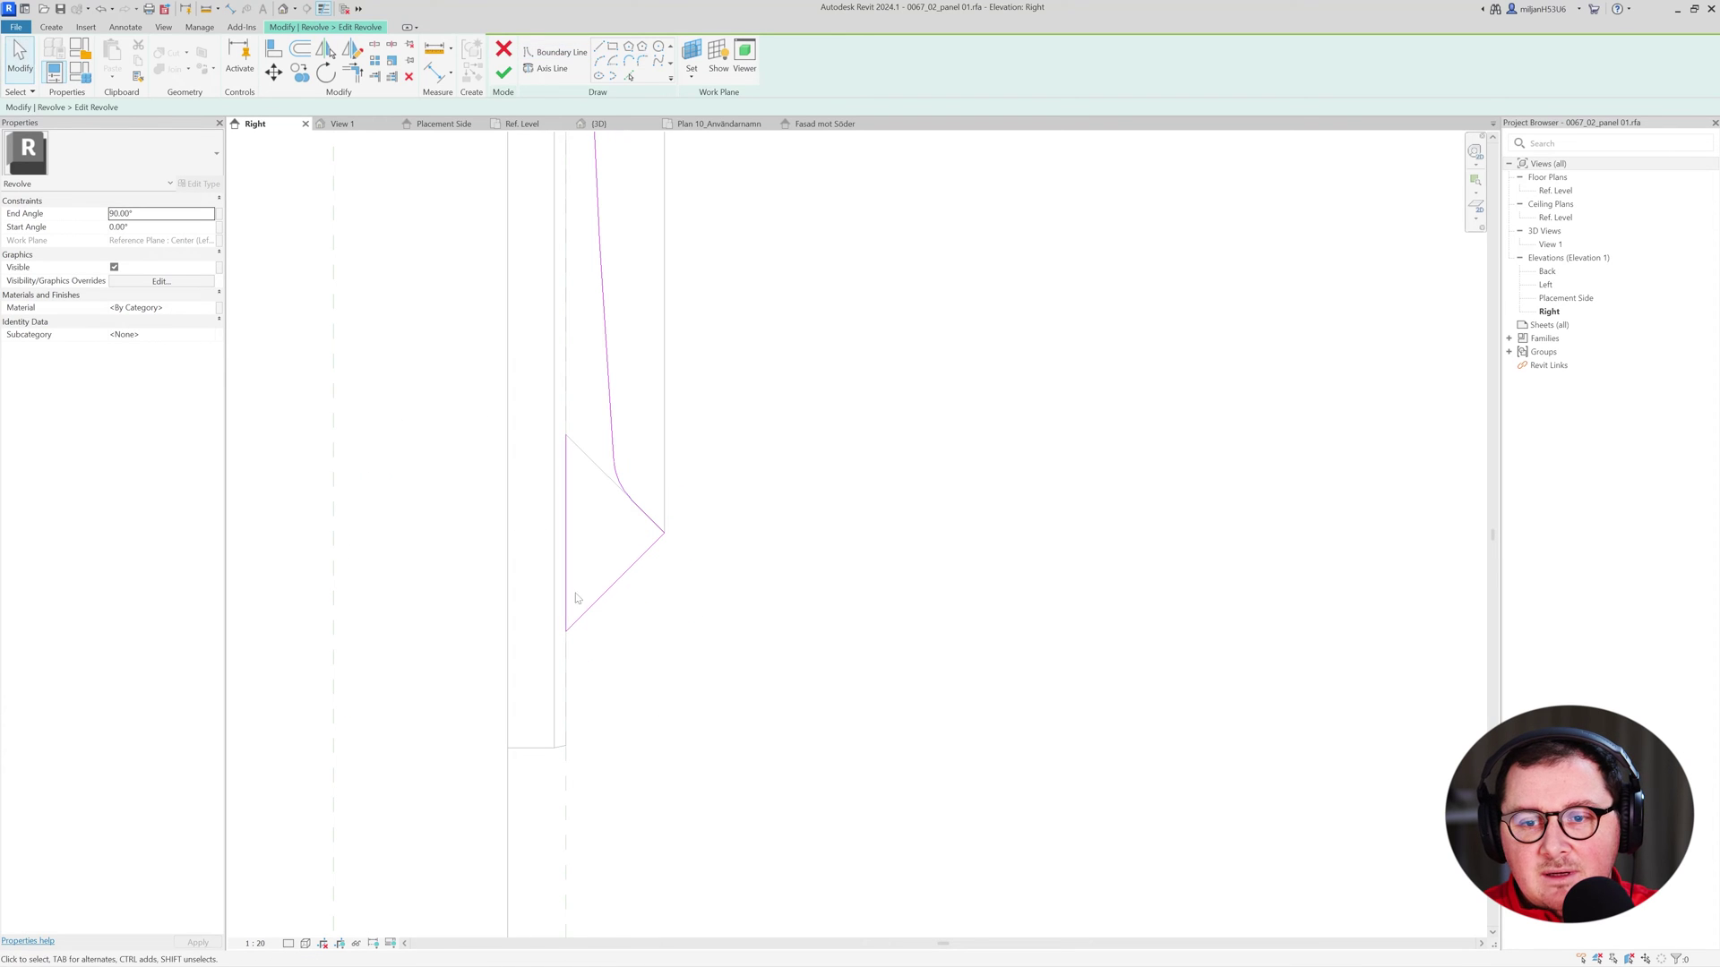
{"action": "left_click", "coordinate": [568, 588]}
{"action": "left_click_drag", "start_coordinate": [566, 631], "coordinate": [571, 719]}
{"action": "left_click", "coordinate": [264, 215]}
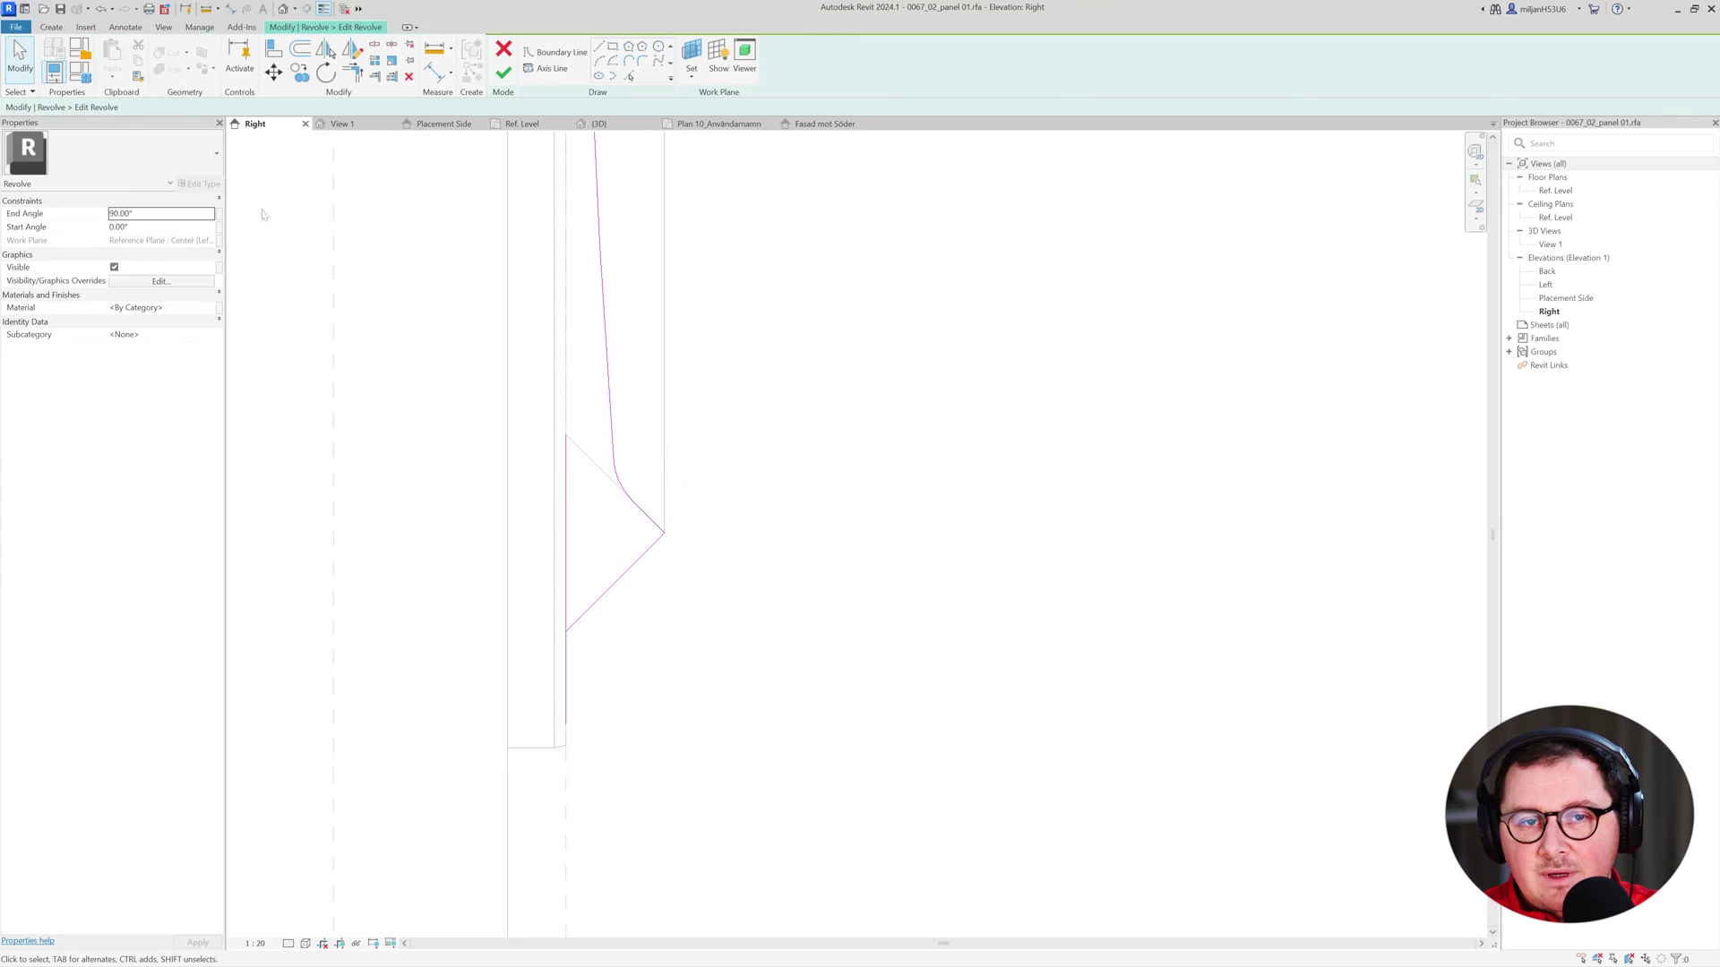
{"action": "left_click", "coordinate": [641, 61]}
{"action": "left_click", "coordinate": [49, 107]}
{"action": "left_click", "coordinate": [565, 686]}
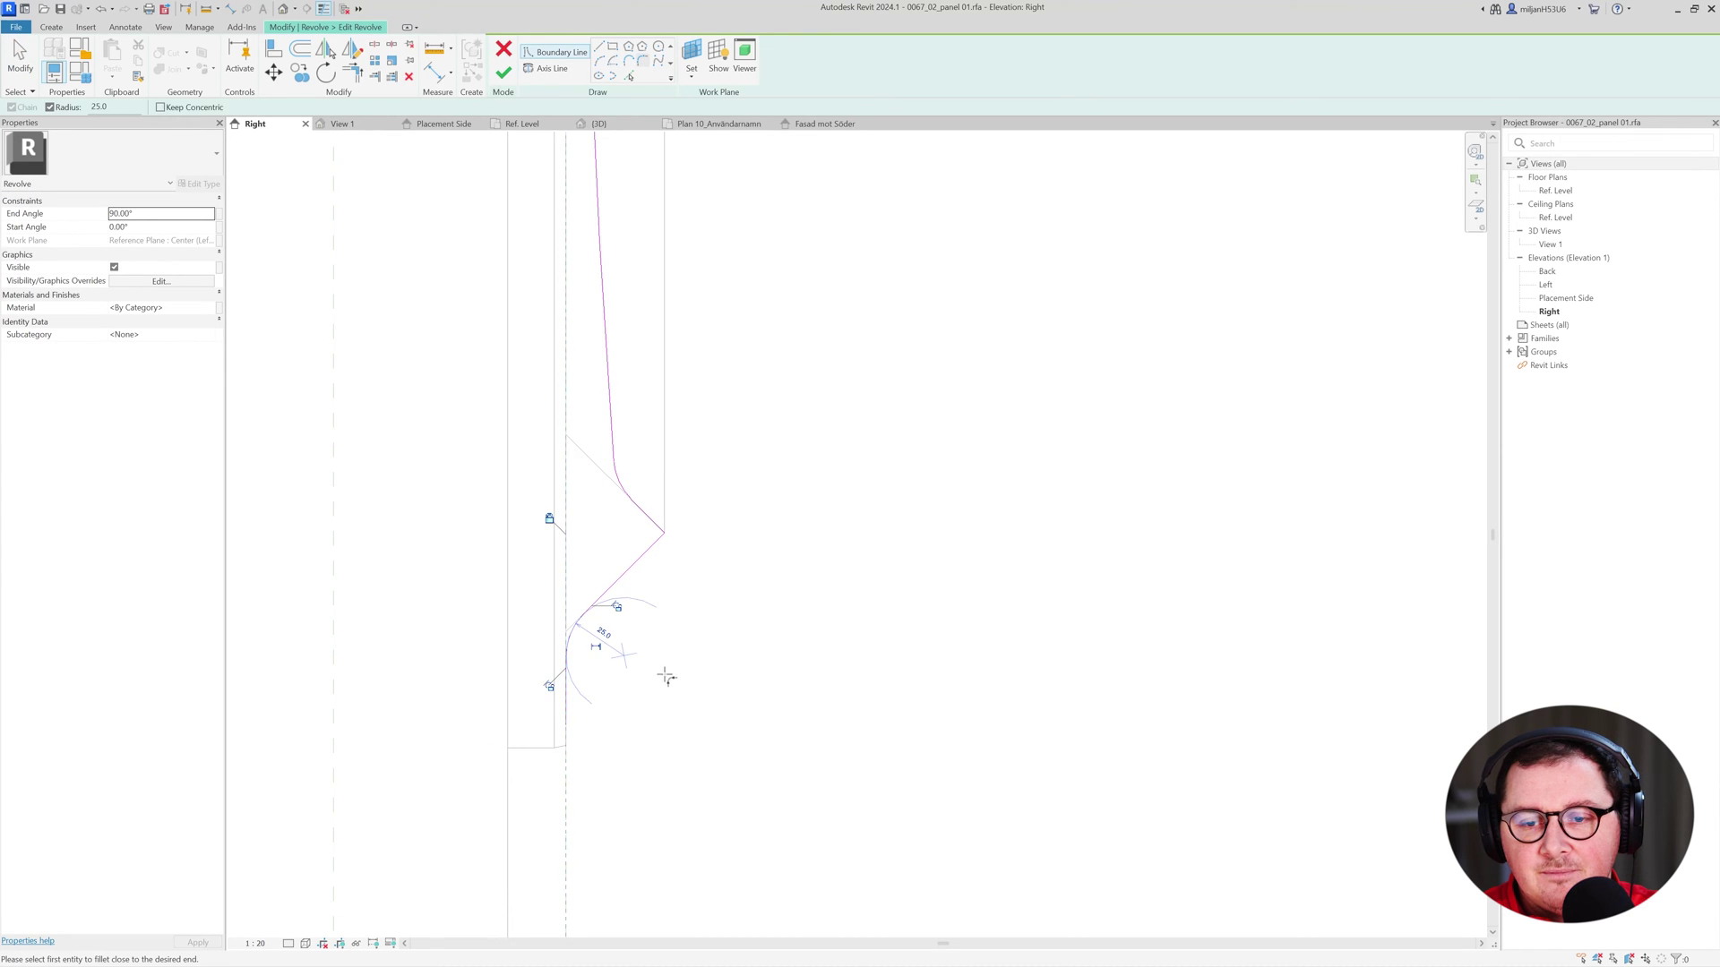
Stretch the panel-face boundary line back toward the revolve axis and trim it to a corner with the 5 mm line.
{"action": "left_click", "coordinate": [20, 56]}
{"action": "left_click", "coordinate": [566, 681]}
{"action": "left_click_drag", "start_coordinate": [565, 724], "coordinate": [565, 332]}
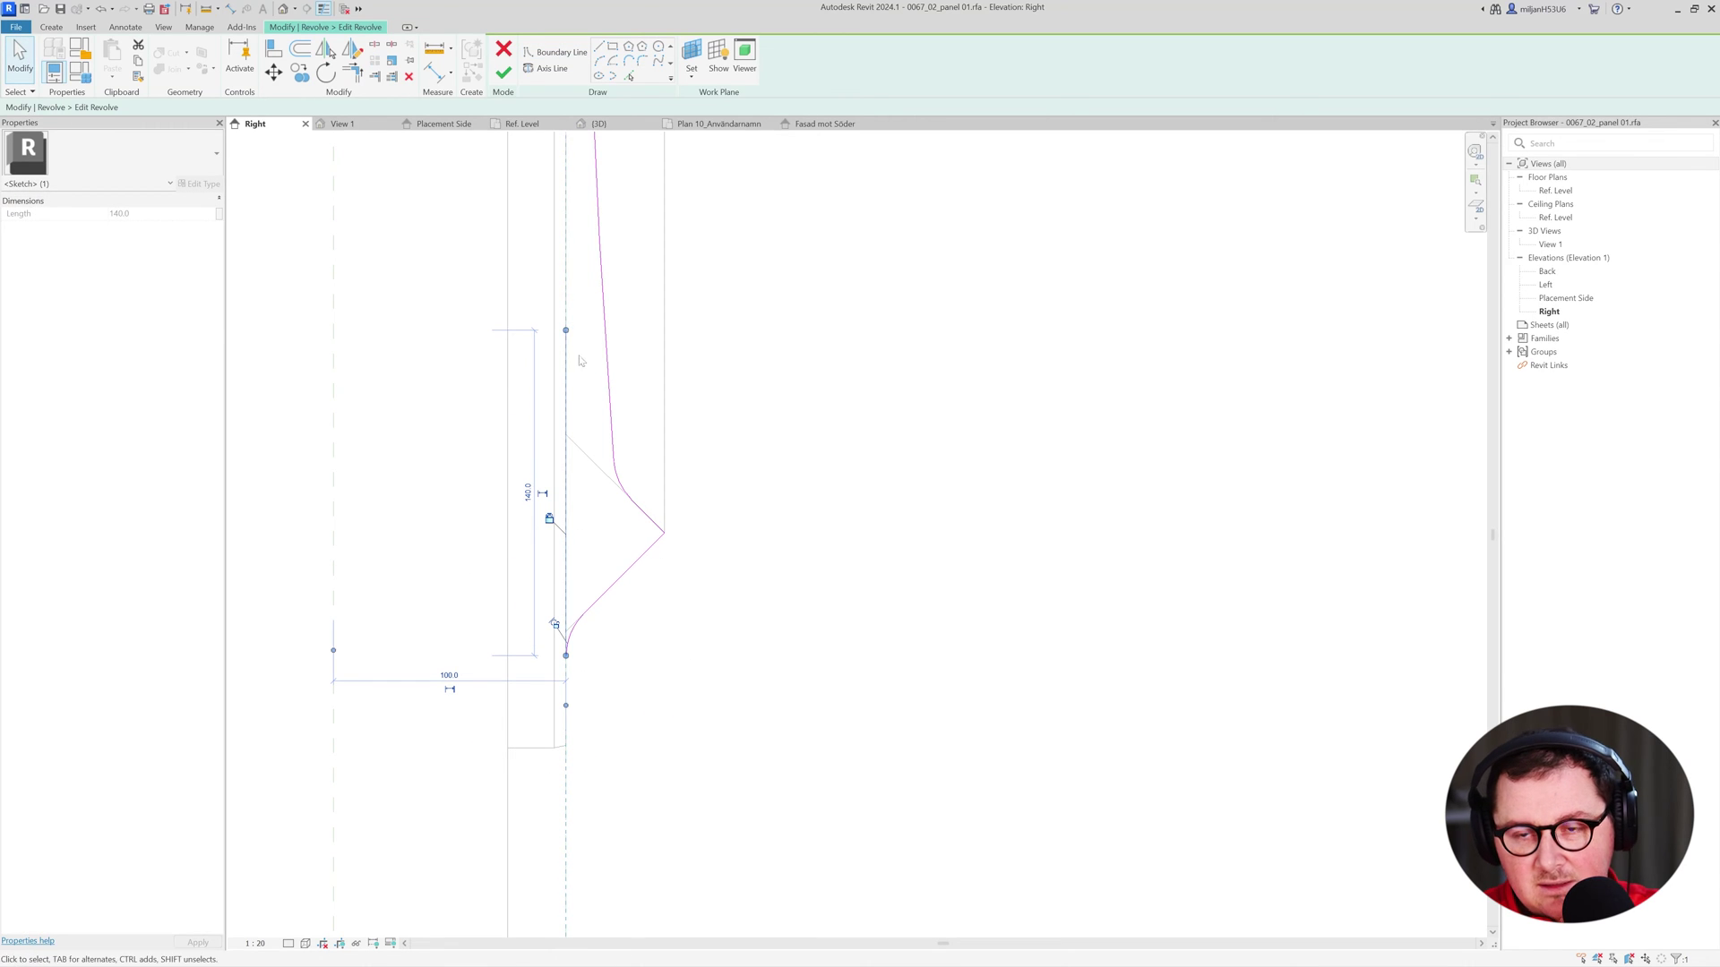
{"action": "key", "text": "t"}
{"action": "key", "text": "r"}
{"action": "left_click", "coordinate": [566, 415]}
{"action": "scroll", "coordinate": [586, 508], "scroll_direction": "down", "scroll_amount": 4}
{"action": "middle_click_drag", "start_coordinate": [537, 153], "coordinate": [527, 380]}
{"action": "scroll", "coordinate": [538, 286], "scroll_direction": "up", "scroll_amount": 4}
{"action": "left_click", "coordinate": [613, 225]}
{"action": "scroll", "coordinate": [660, 637], "scroll_direction": "down", "scroll_amount": 3}
{"action": "scroll", "coordinate": [645, 875], "scroll_direction": "up", "scroll_amount": 3}
{"action": "scroll", "coordinate": [598, 660], "scroll_direction": "up", "scroll_amount": 2}
{"action": "key", "text": "Escape"}
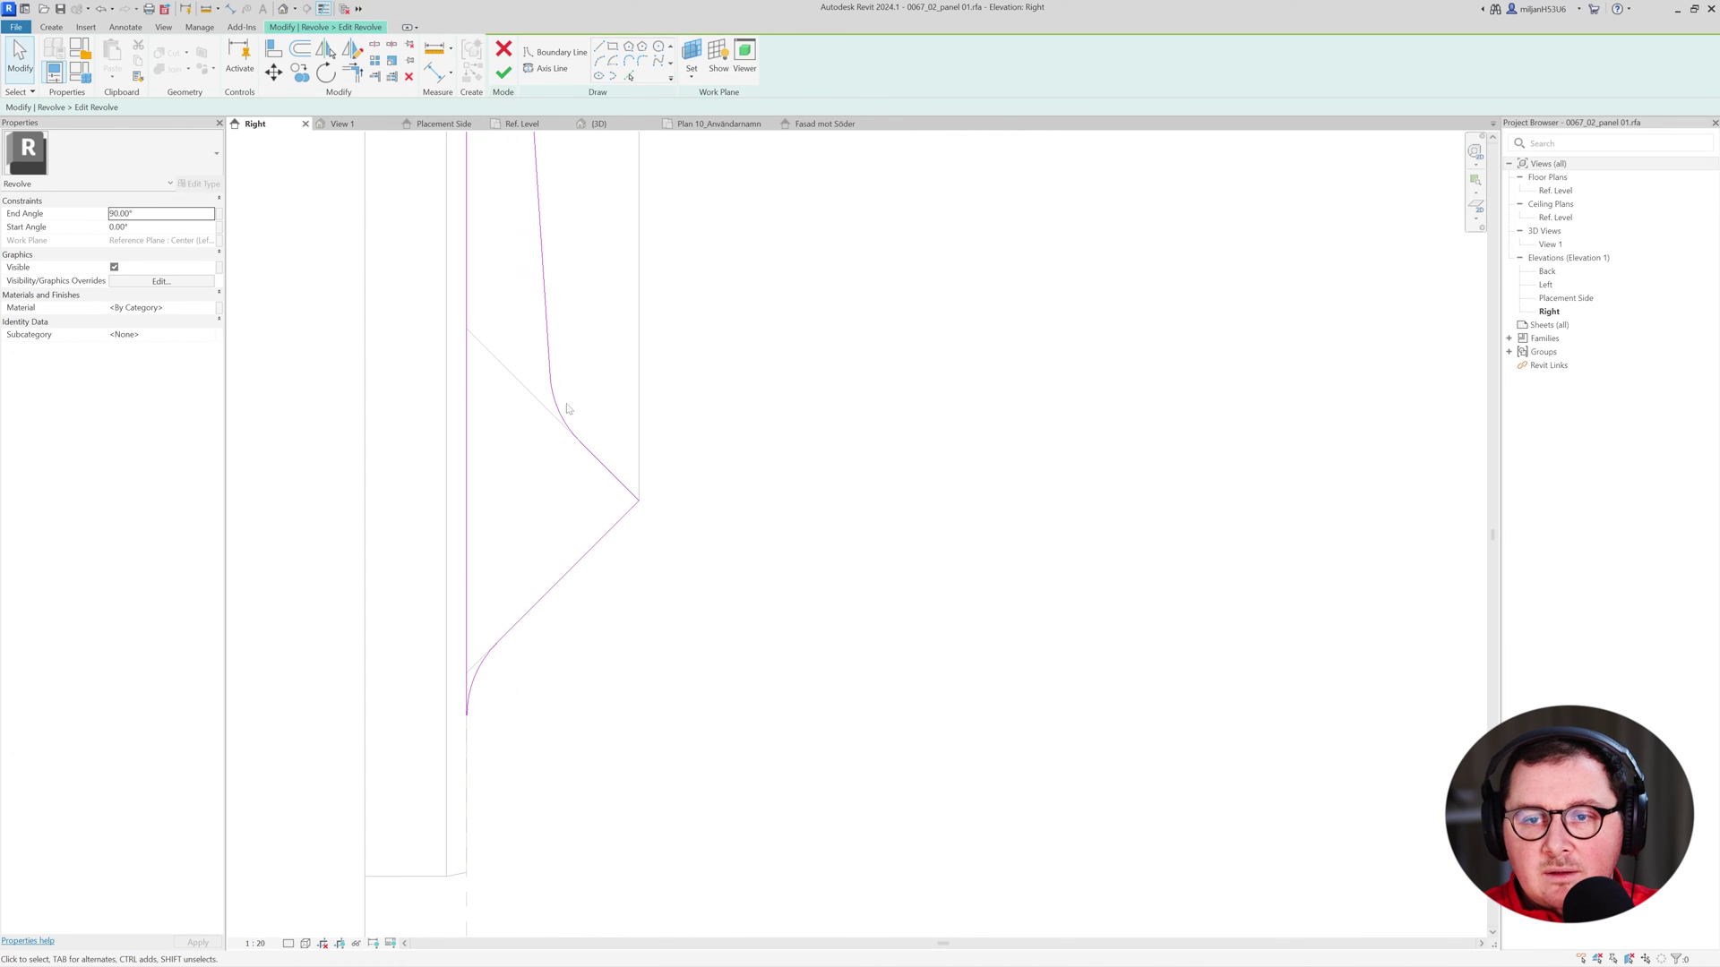
Round the tip of the lower ridge profile with a 7.5 mm radius fillet arc.
{"action": "left_click", "coordinate": [644, 60]}
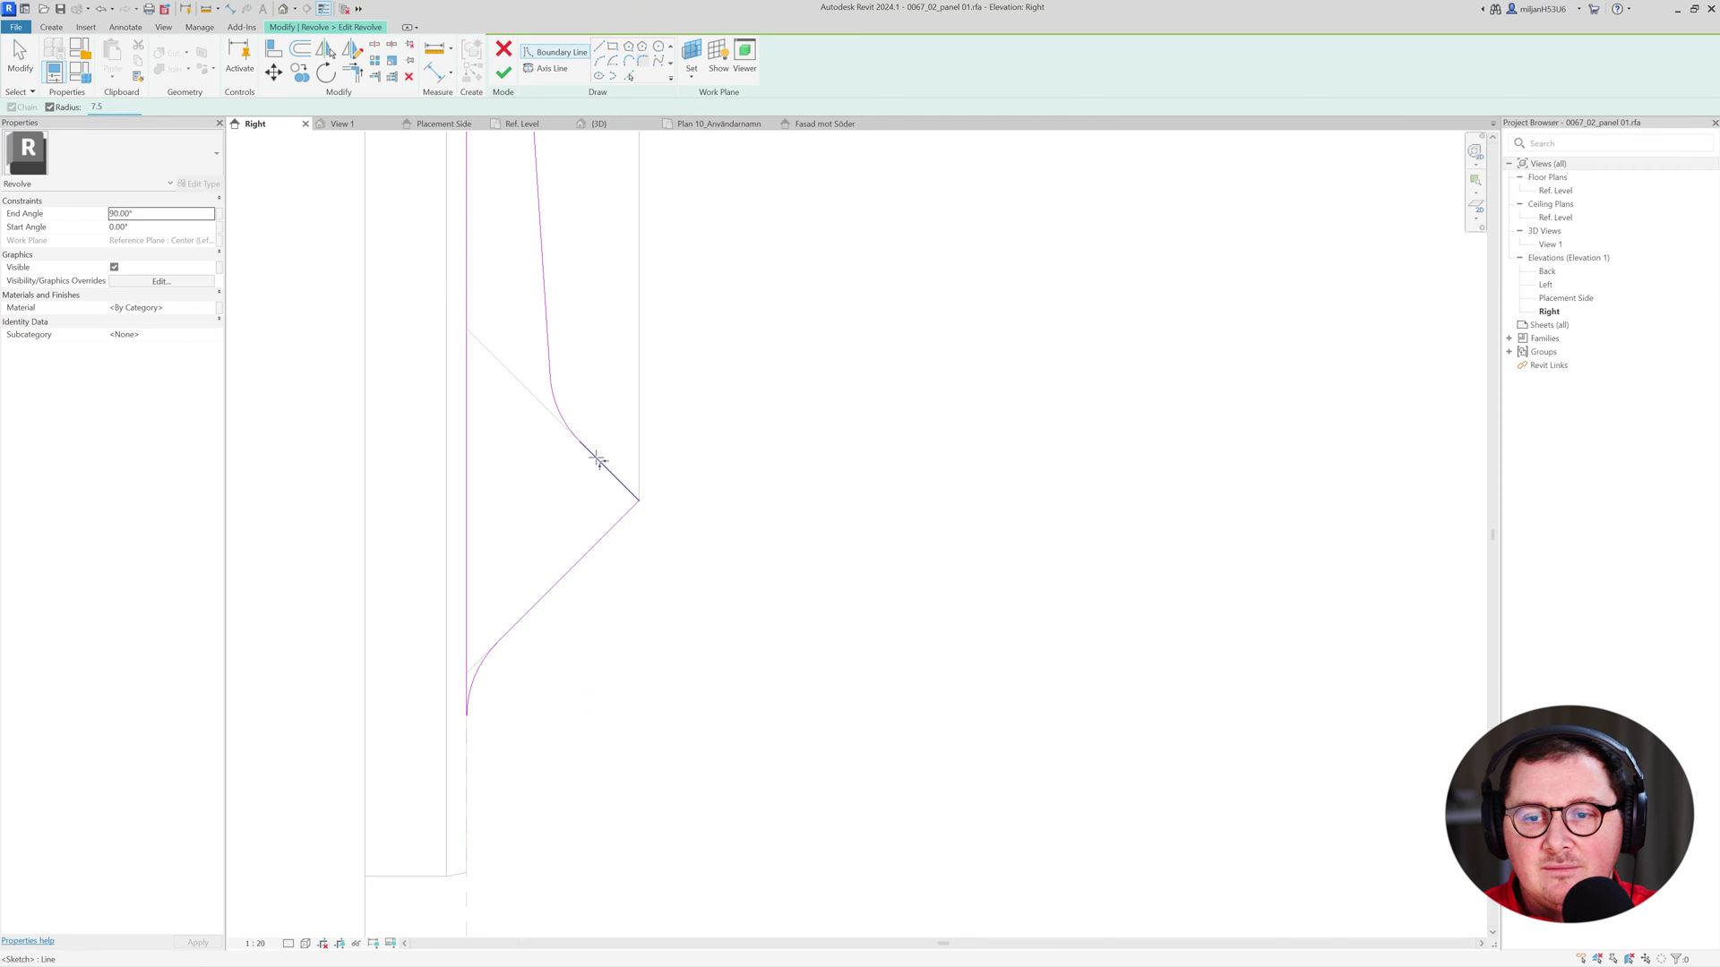
{"action": "left_click", "coordinate": [611, 542]}
{"action": "scroll", "coordinate": [564, 560], "scroll_direction": "down", "scroll_amount": 2}
{"action": "key", "text": "Escape"}
{"action": "scroll", "coordinate": [510, 545], "scroll_direction": "down", "scroll_amount": 2}
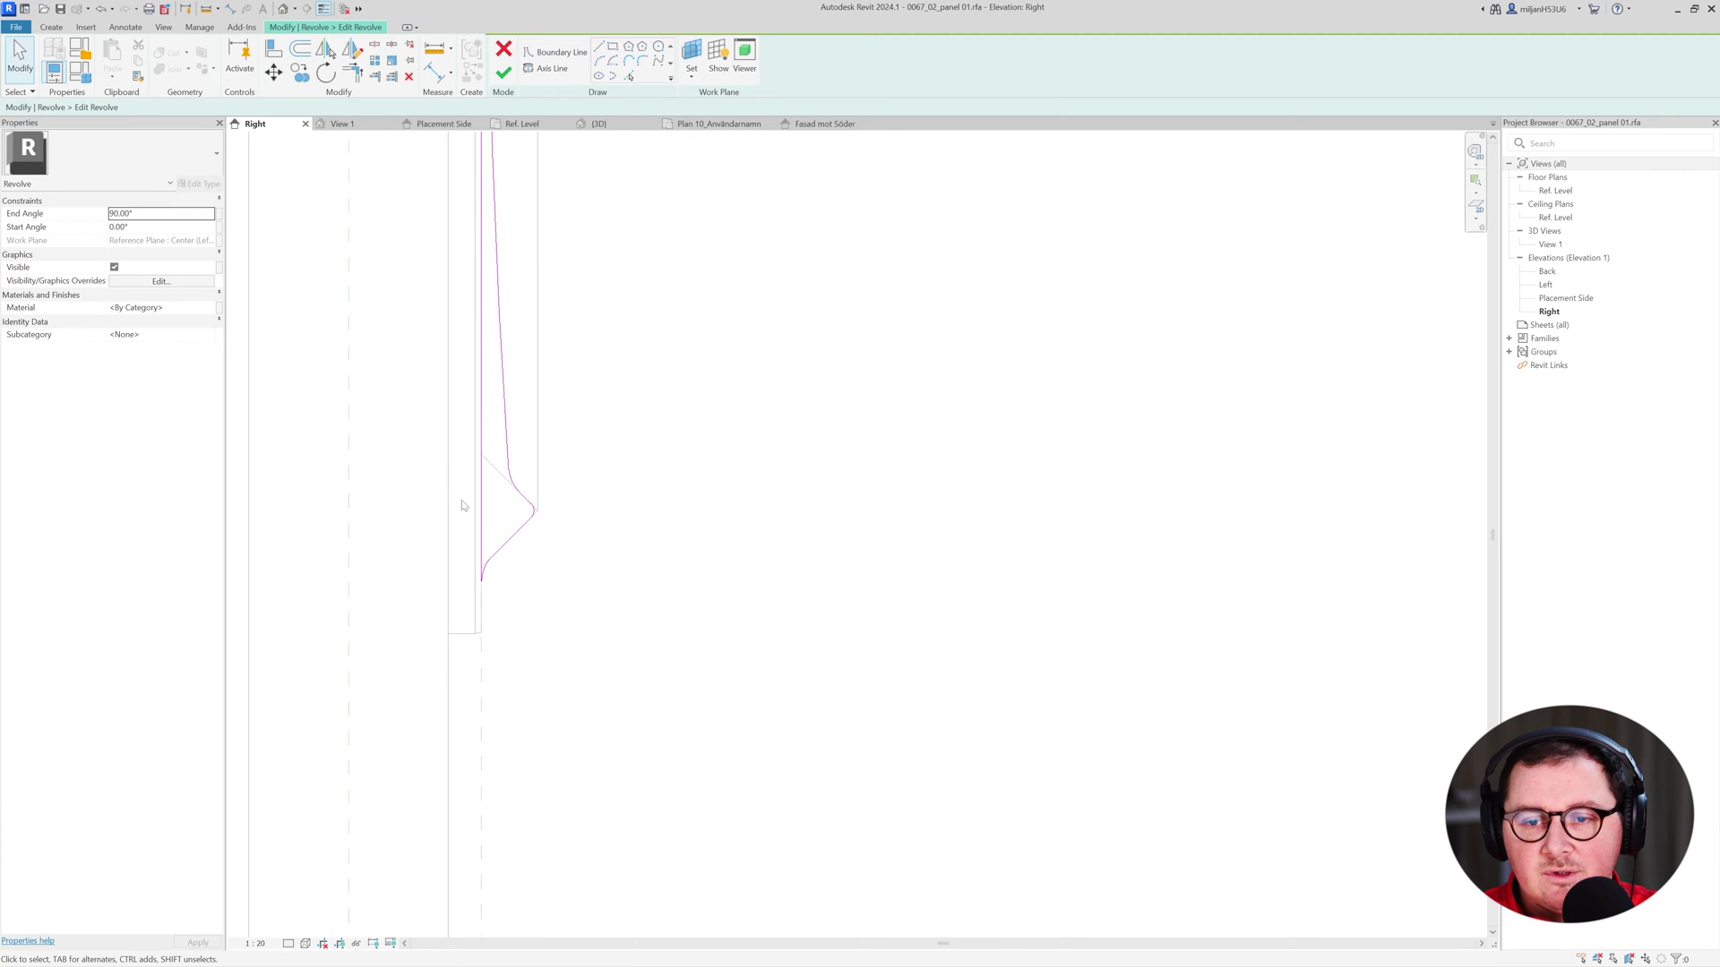
Finish the lower ridge's revolve sketch and show the panels in the family's 3D view with a shaded visual style.
{"action": "left_click", "coordinate": [503, 77]}
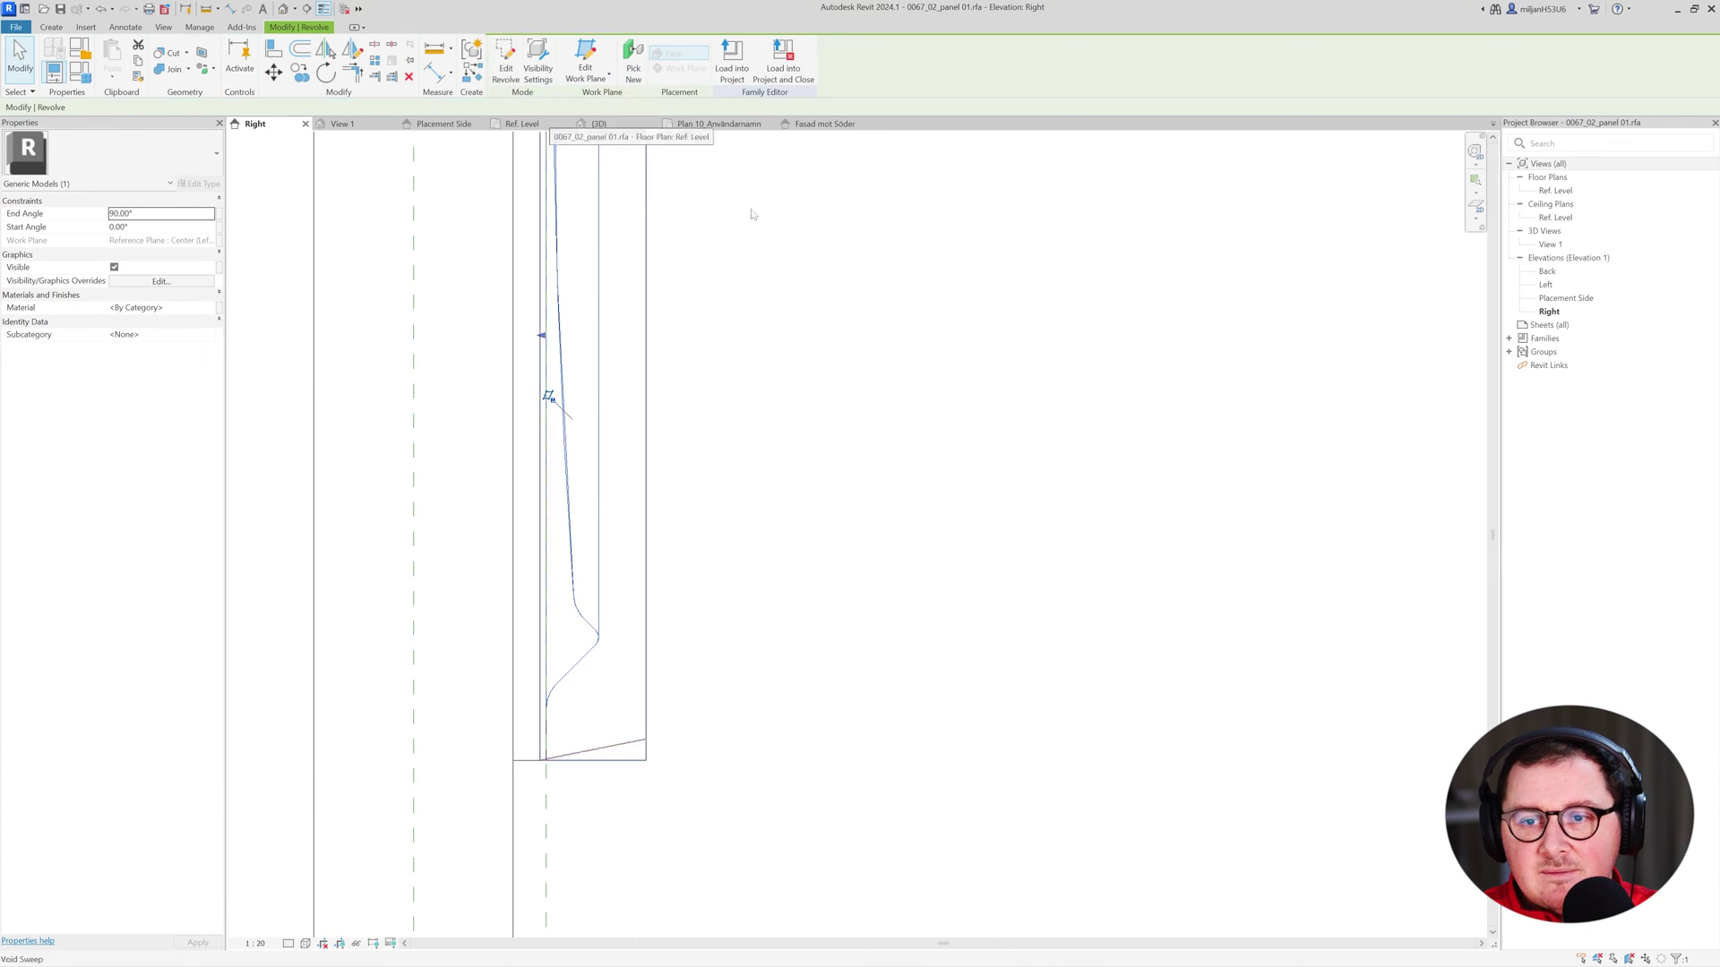
{"action": "left_click", "coordinate": [341, 123]}
{"action": "middle_click_drag", "start_coordinate": [730, 595], "coordinate": [694, 621], "text": "shift"}
{"action": "left_click", "coordinate": [305, 943]}
{"action": "left_click", "coordinate": [364, 886]}
{"action": "mouse_move", "coordinate": [526, 840]}
{"action": "middle_mouse_down", "text": "shift"}
{"action": "mouse_move", "coordinate": [647, 783]}
{"action": "mouse_move", "coordinate": [795, 794]}
{"action": "mouse_move", "coordinate": [714, 779]}
{"action": "mouse_move", "coordinate": [760, 791]}
{"action": "mouse_move", "coordinate": [613, 724]}
{"action": "mouse_move", "coordinate": [675, 702]}
{"action": "middle_mouse_up", "text": "shift"}
{"action": "middle_click_drag", "start_coordinate": [675, 702], "coordinate": [656, 495]}
Load the panel family into the project, overwriting the existing version and its parameter values, and inspect the placed panel in 3D.
{"action": "left_click", "coordinate": [506, 65]}
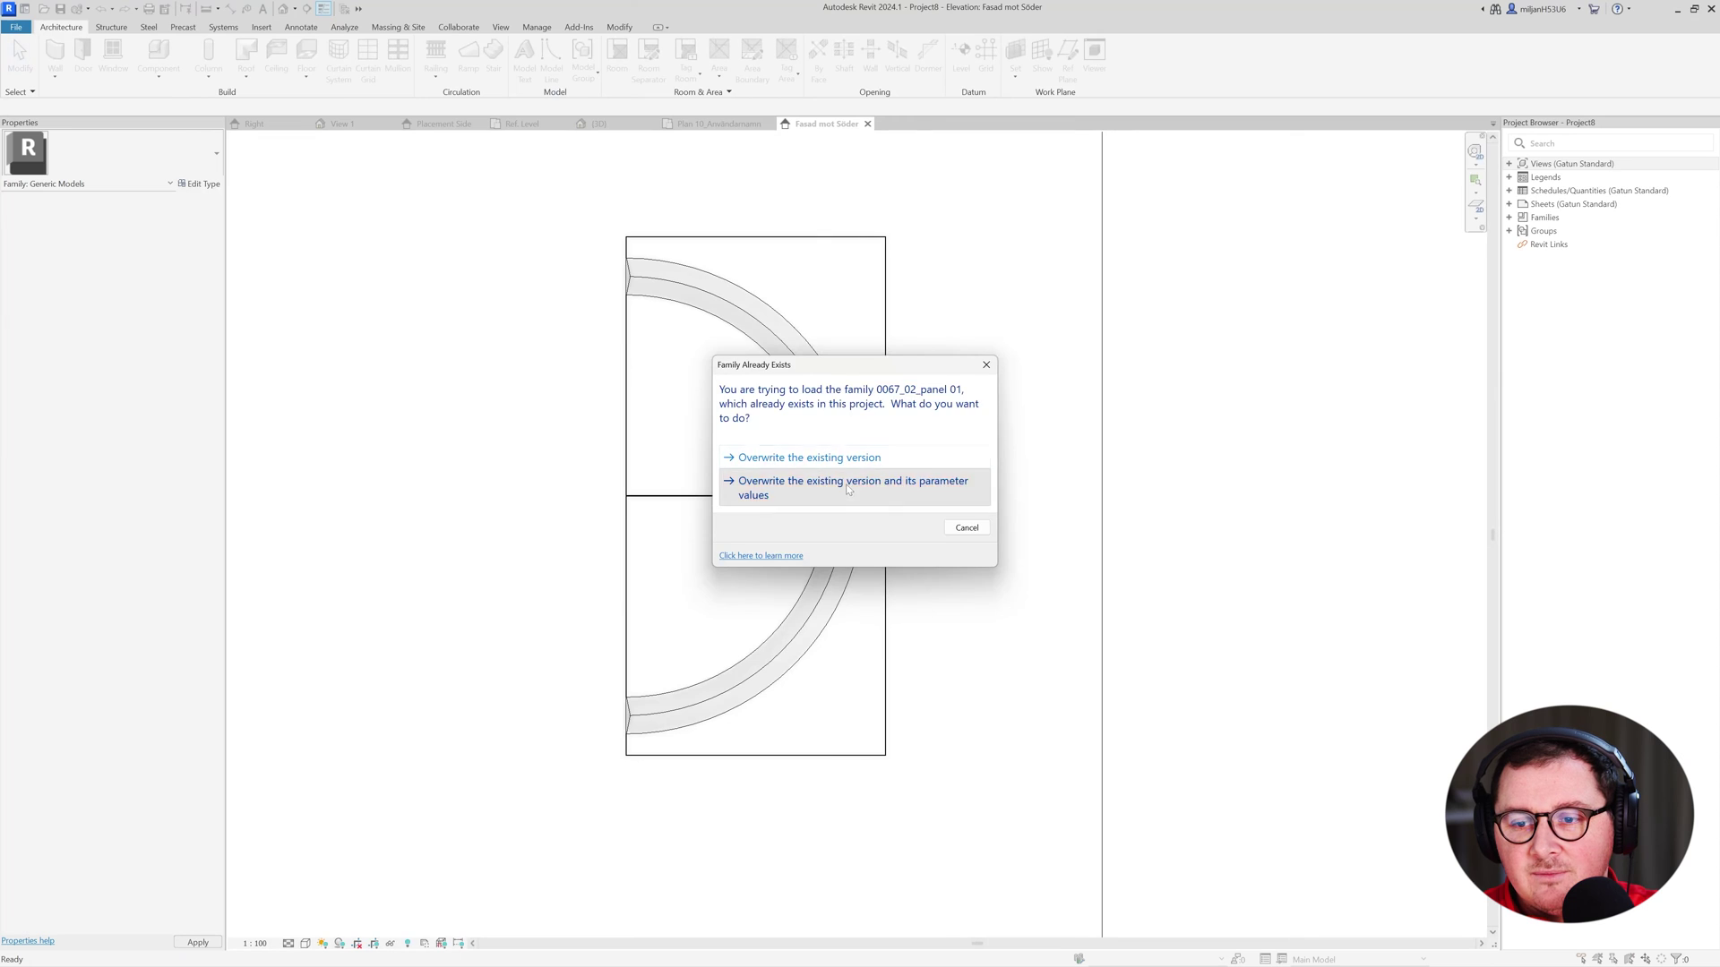
{"action": "left_click", "coordinate": [847, 489]}
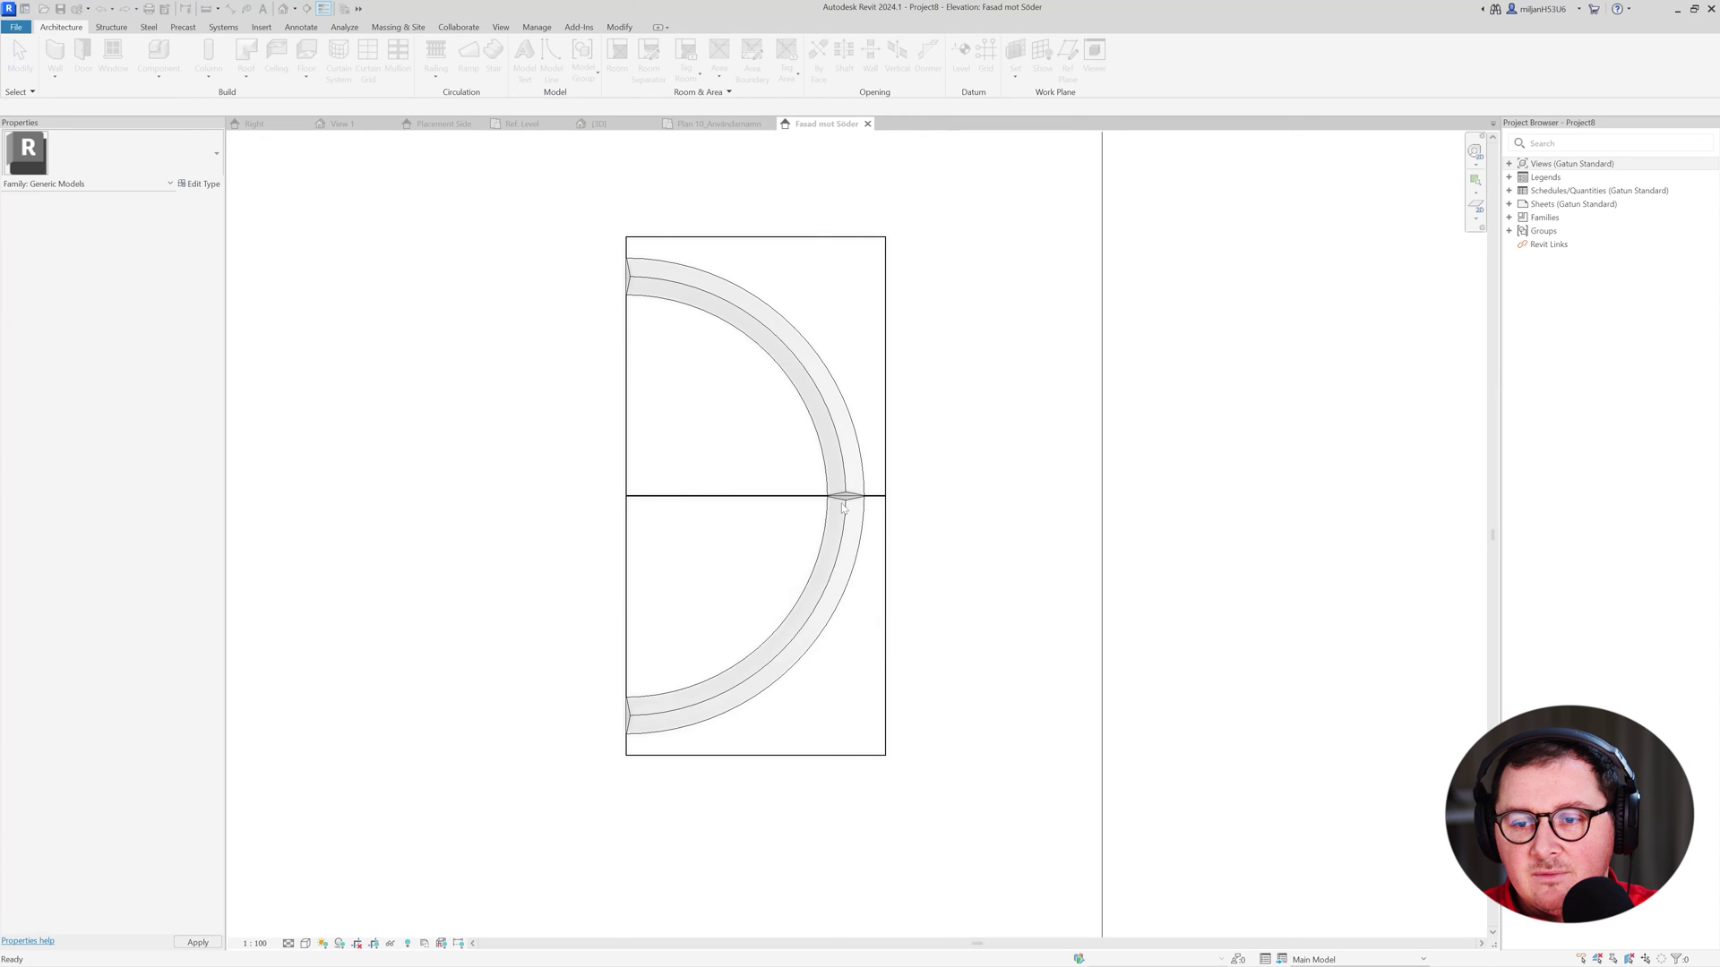
{"action": "scroll", "coordinate": [493, 770], "scroll_direction": "up", "scroll_amount": 3}
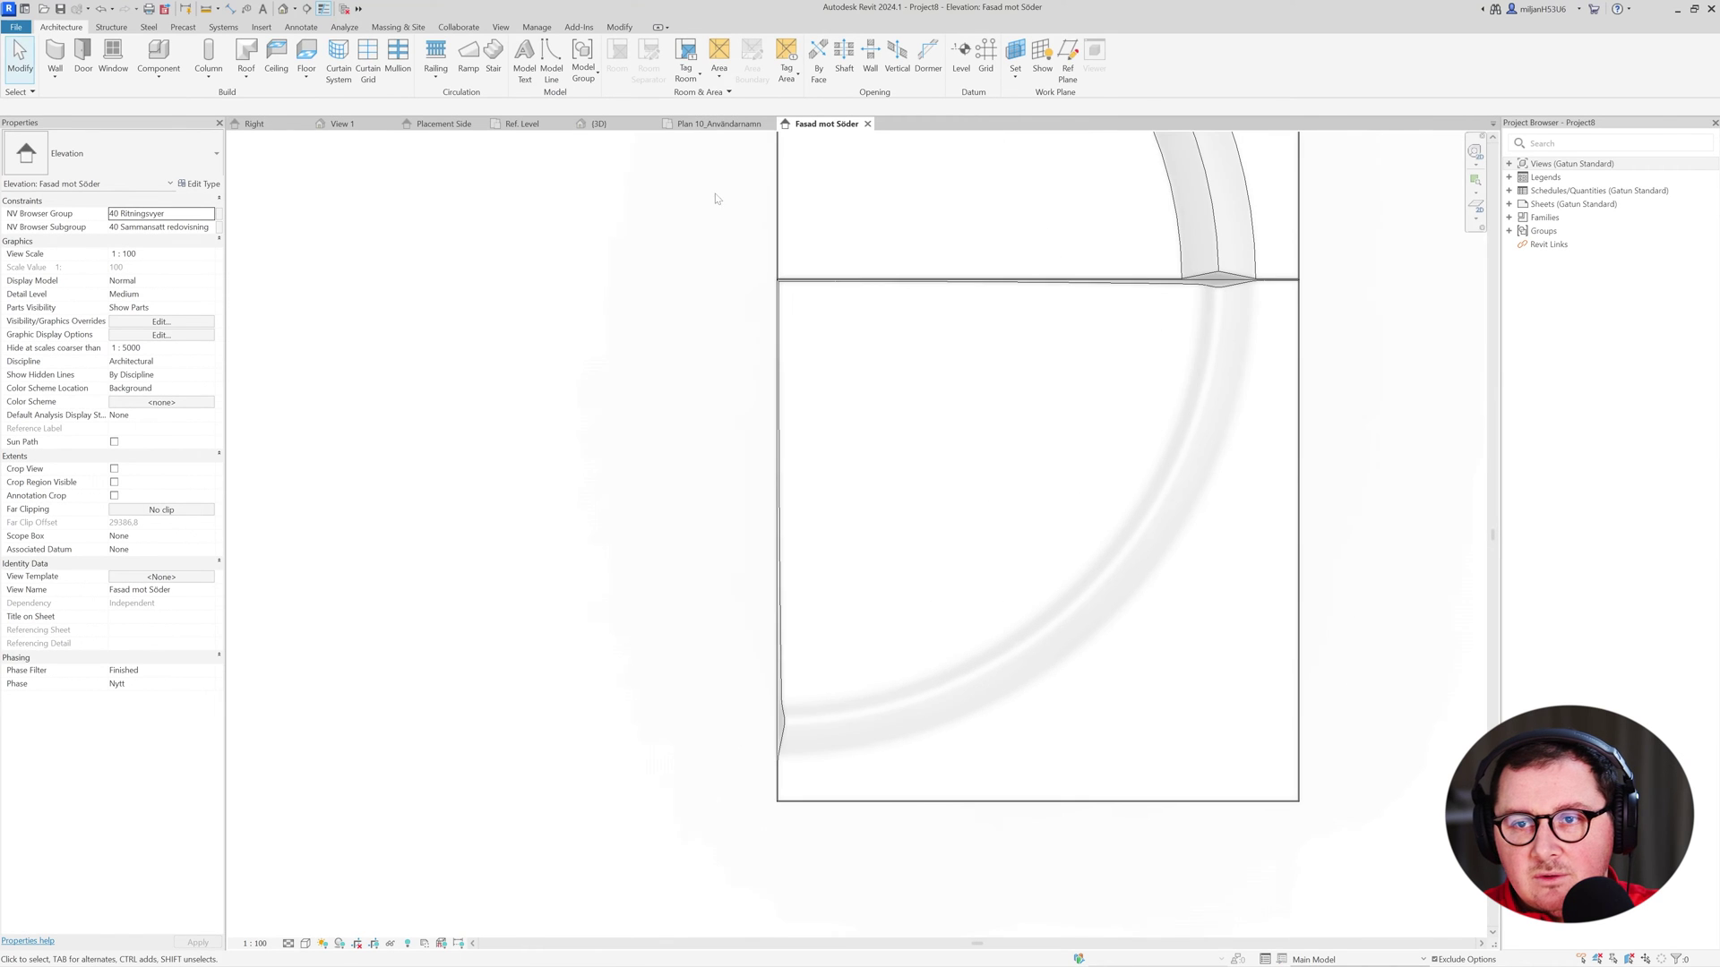
{"action": "left_click", "coordinate": [616, 127]}
{"action": "scroll", "coordinate": [776, 301], "scroll_direction": "up", "scroll_amount": 4}
{"action": "scroll", "coordinate": [645, 365], "scroll_direction": "up", "scroll_amount": 5}
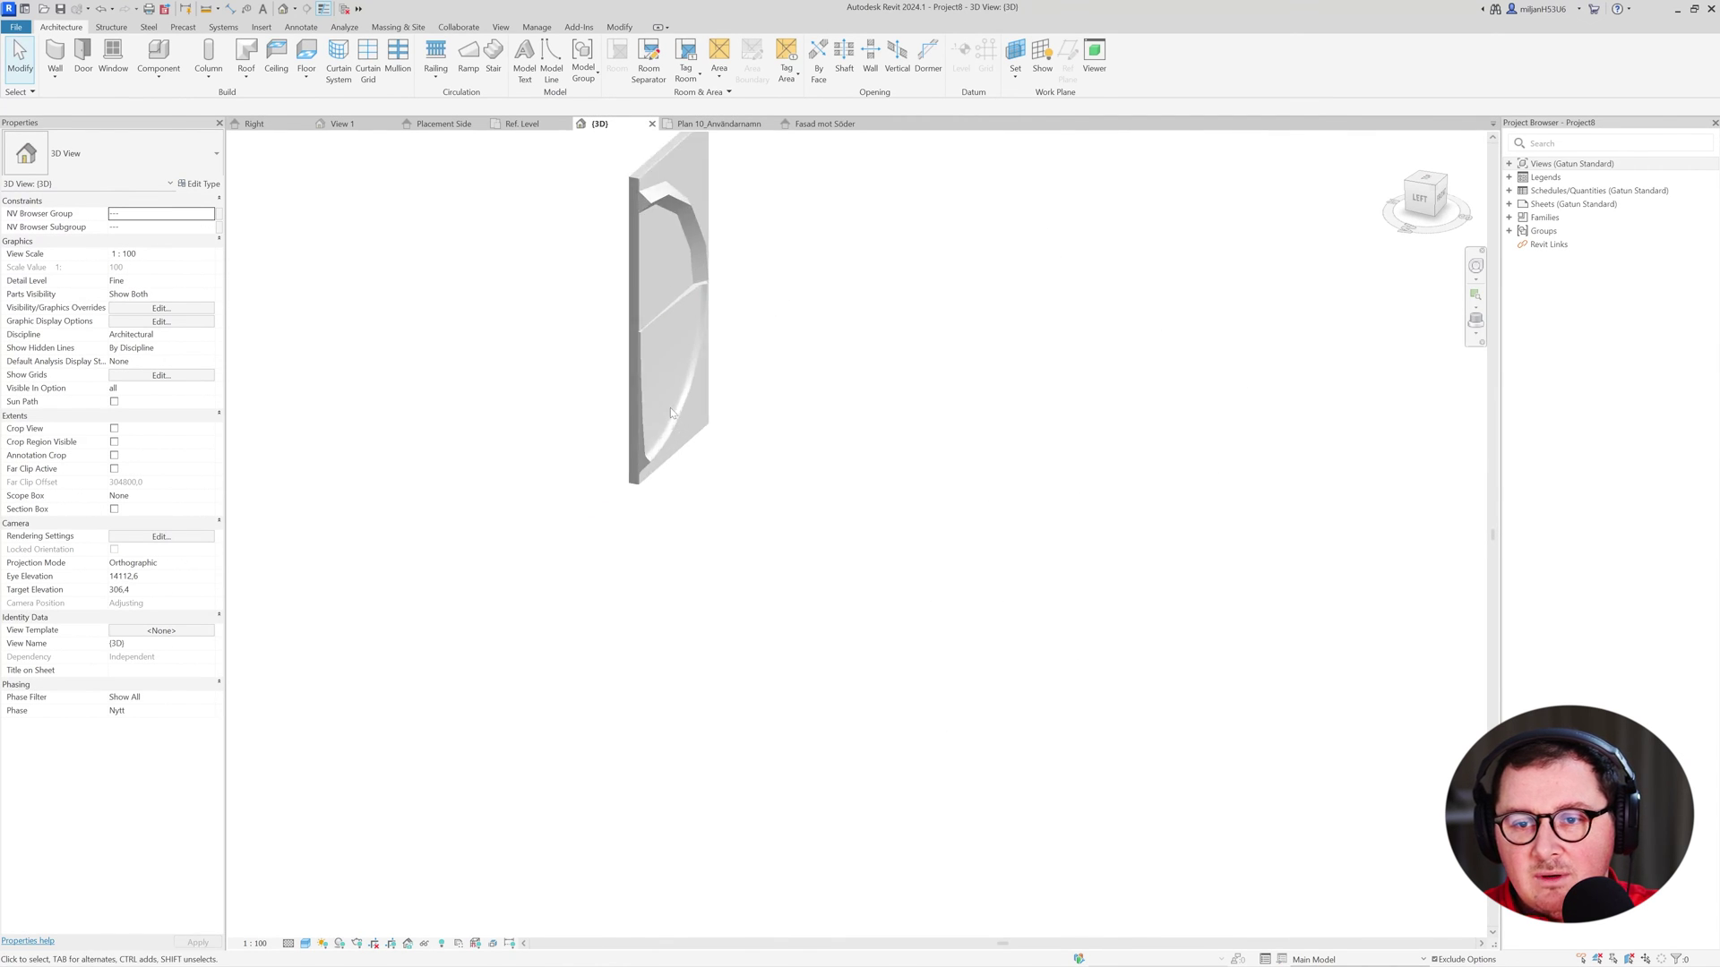
{"action": "left_click", "coordinate": [645, 365]}
{"action": "middle_click_drag", "start_coordinate": [645, 366], "coordinate": [560, 519], "text": "shift"}
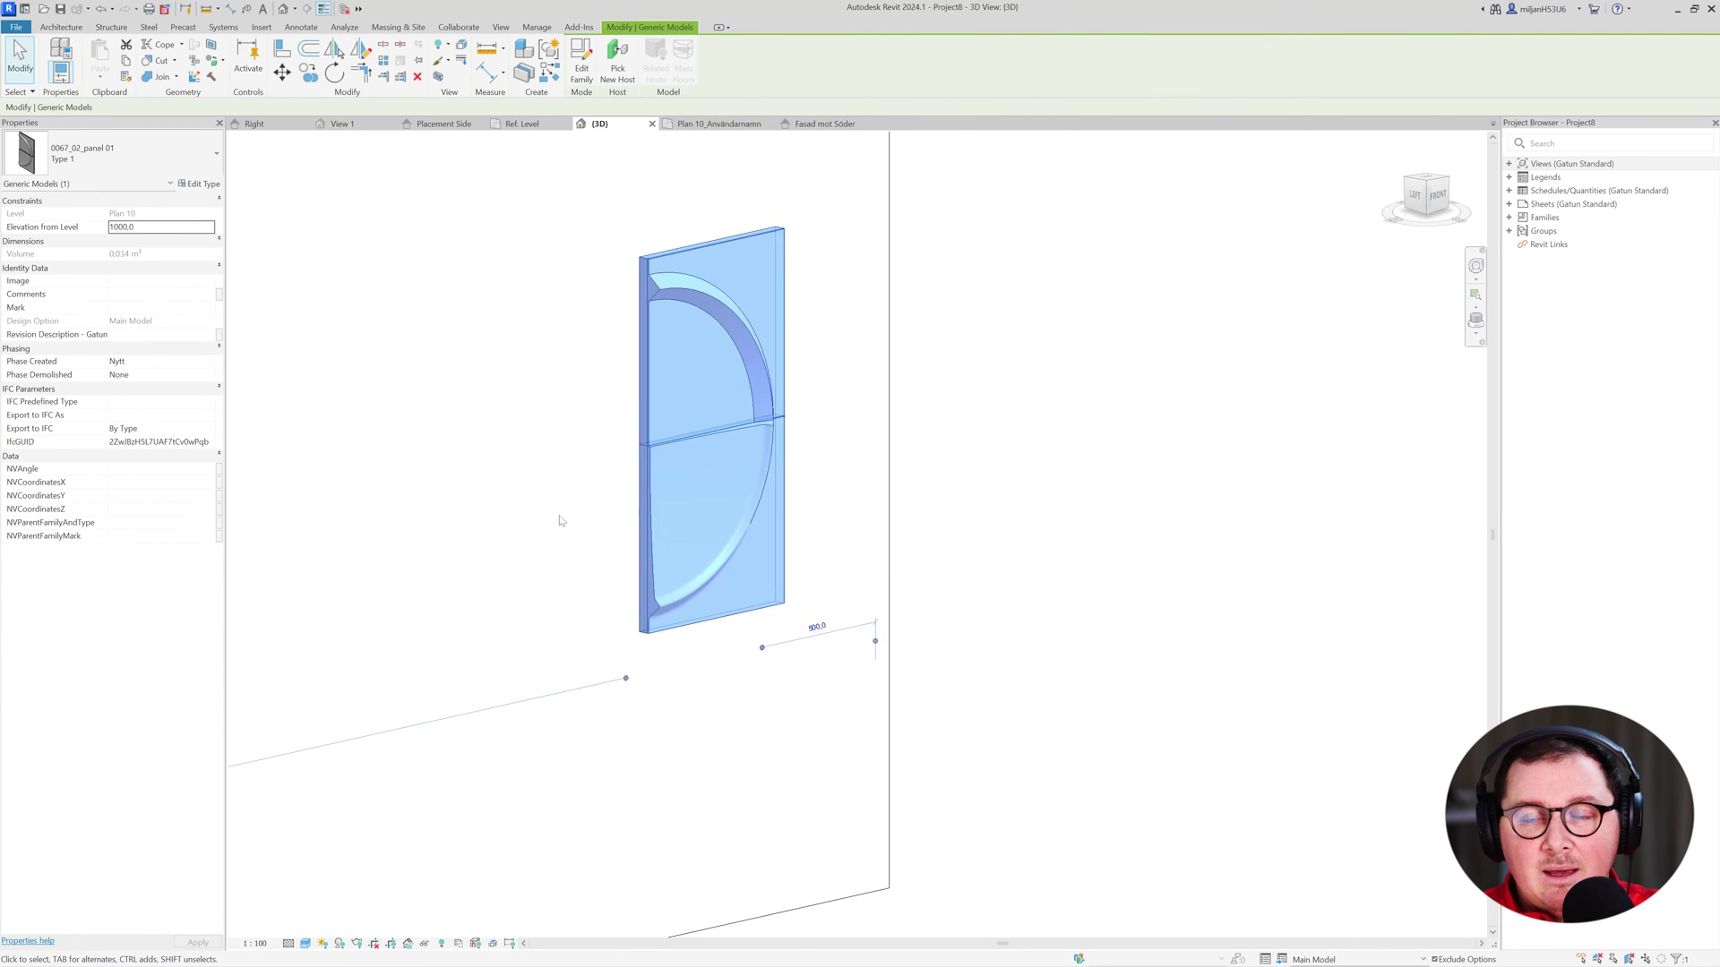
{"action": "left_click", "coordinate": [559, 521]}
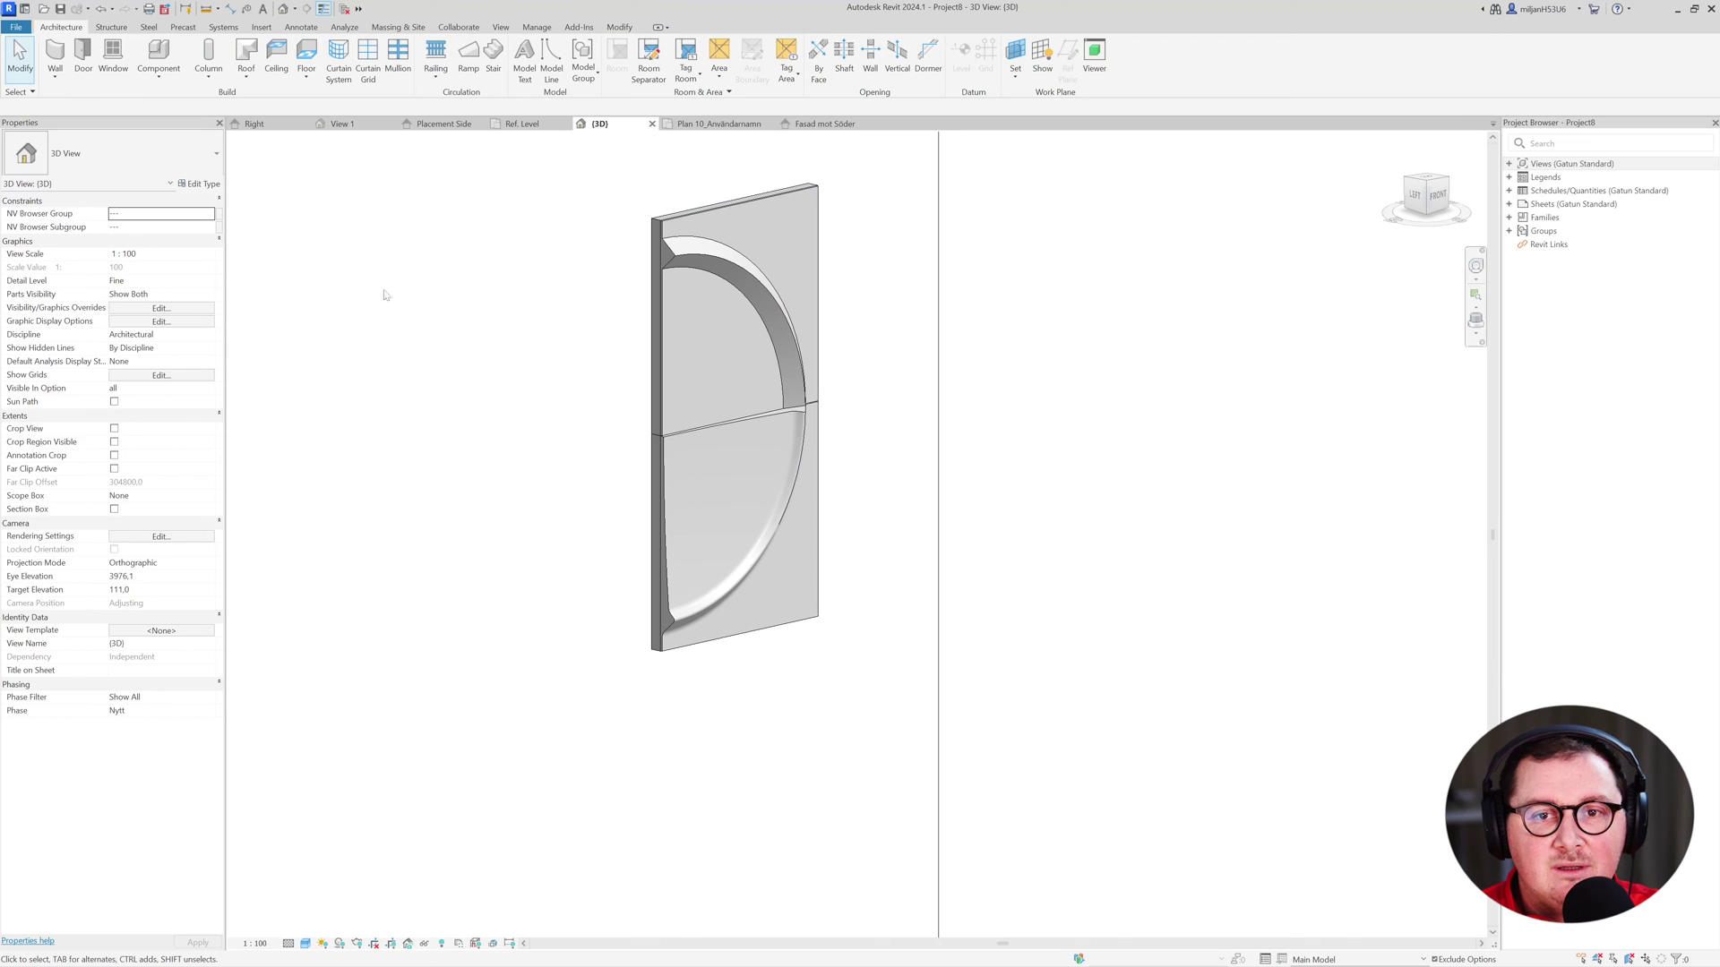
Open the upper panel's revolve sketch in the Right elevation and draw a short boundary line along the revolve axis from the front face.
{"action": "left_click", "coordinate": [269, 127]}
{"action": "scroll", "coordinate": [568, 524], "scroll_direction": "down", "scroll_amount": 3}
{"action": "middle_click_drag", "start_coordinate": [521, 410], "coordinate": [567, 611]}
{"action": "scroll", "coordinate": [641, 224], "scroll_direction": "up", "scroll_amount": 2}
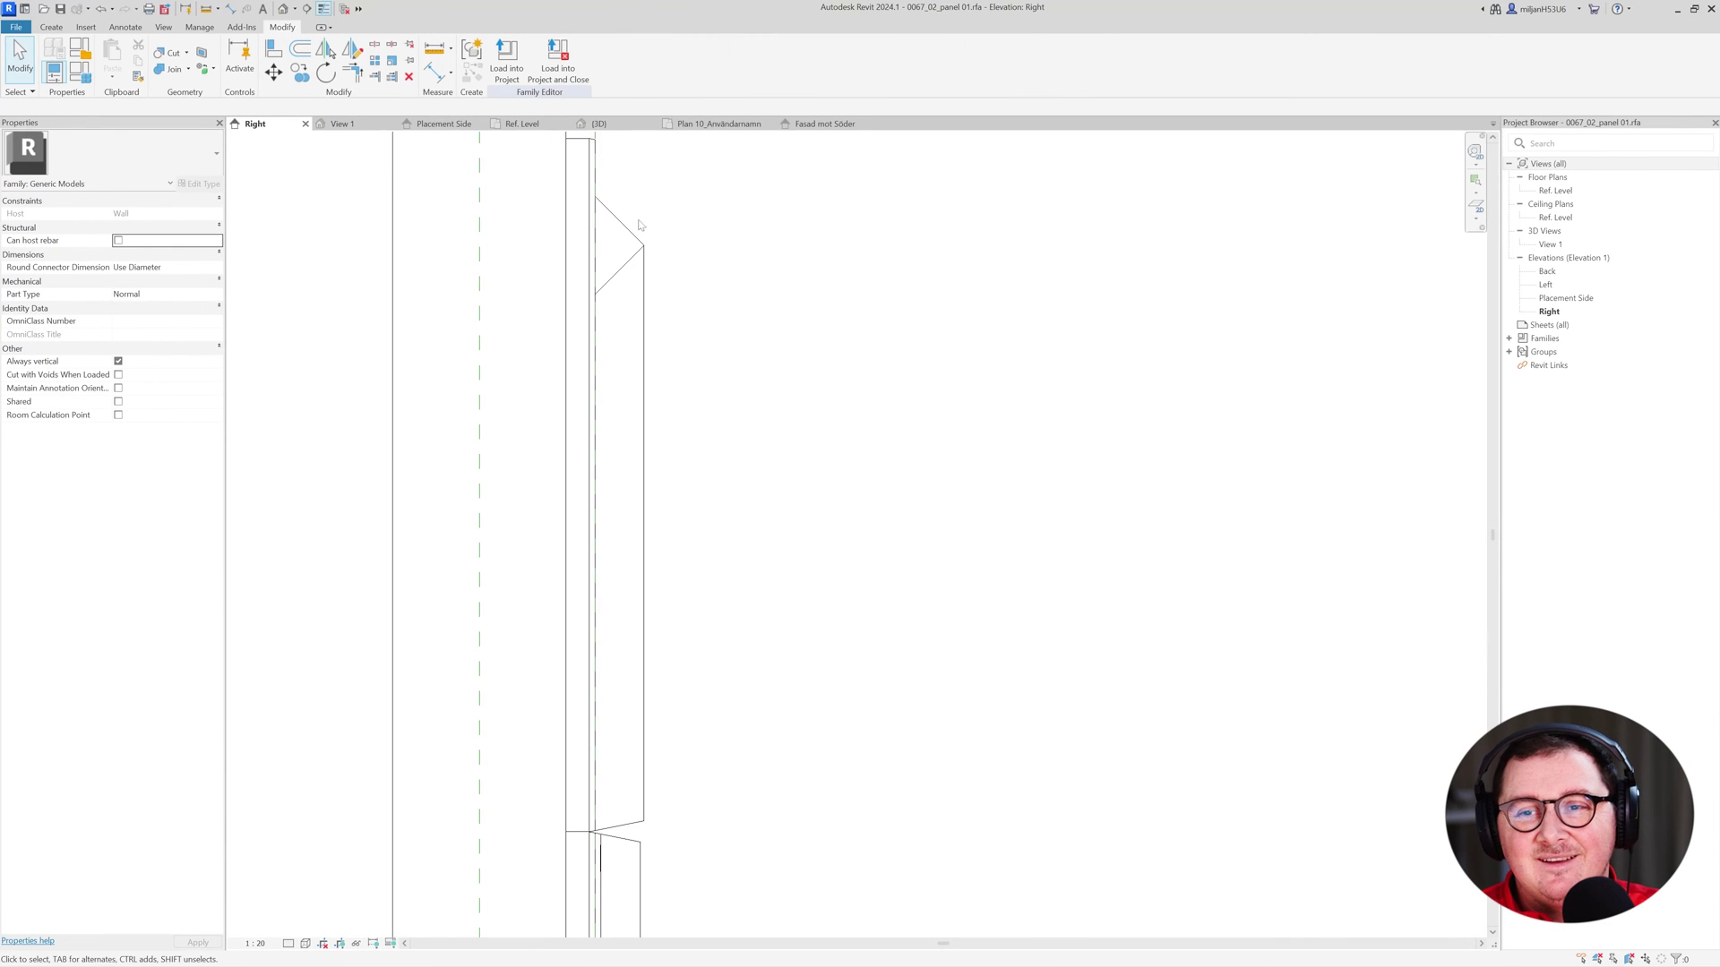
{"action": "double_click", "coordinate": [595, 491]}
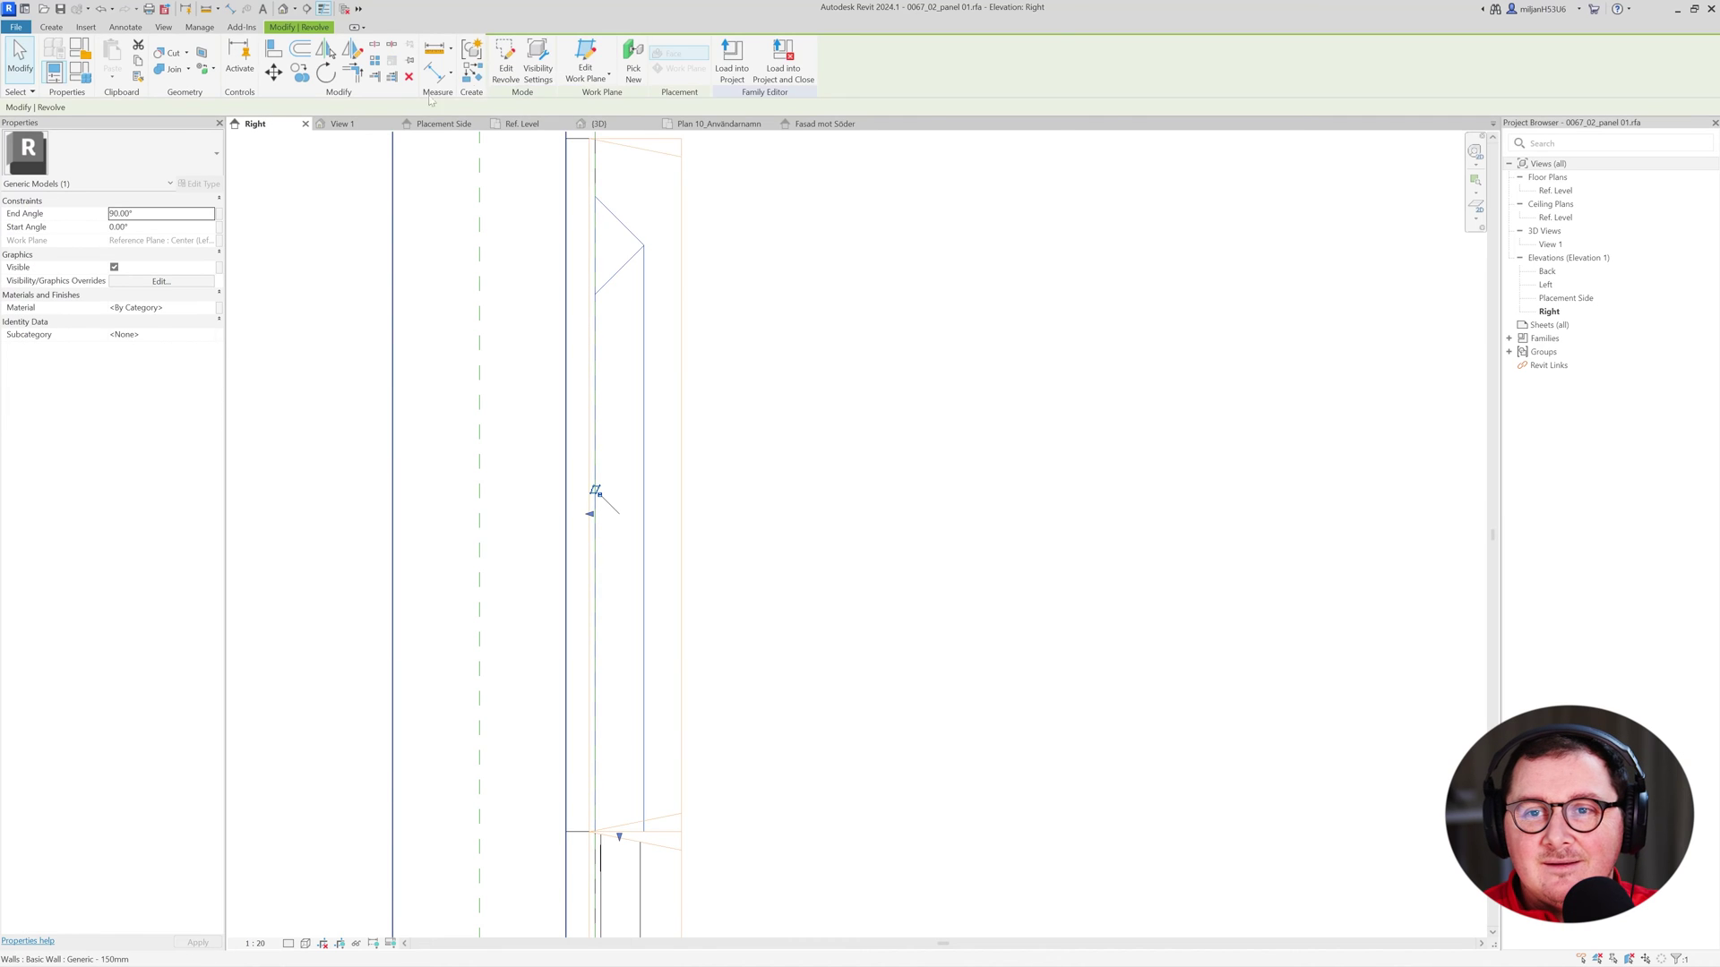
{"action": "left_click", "coordinate": [597, 46]}
{"action": "scroll", "coordinate": [627, 609], "scroll_direction": "down", "scroll_amount": 1}
{"action": "scroll", "coordinate": [617, 847], "scroll_direction": "up", "scroll_amount": 5}
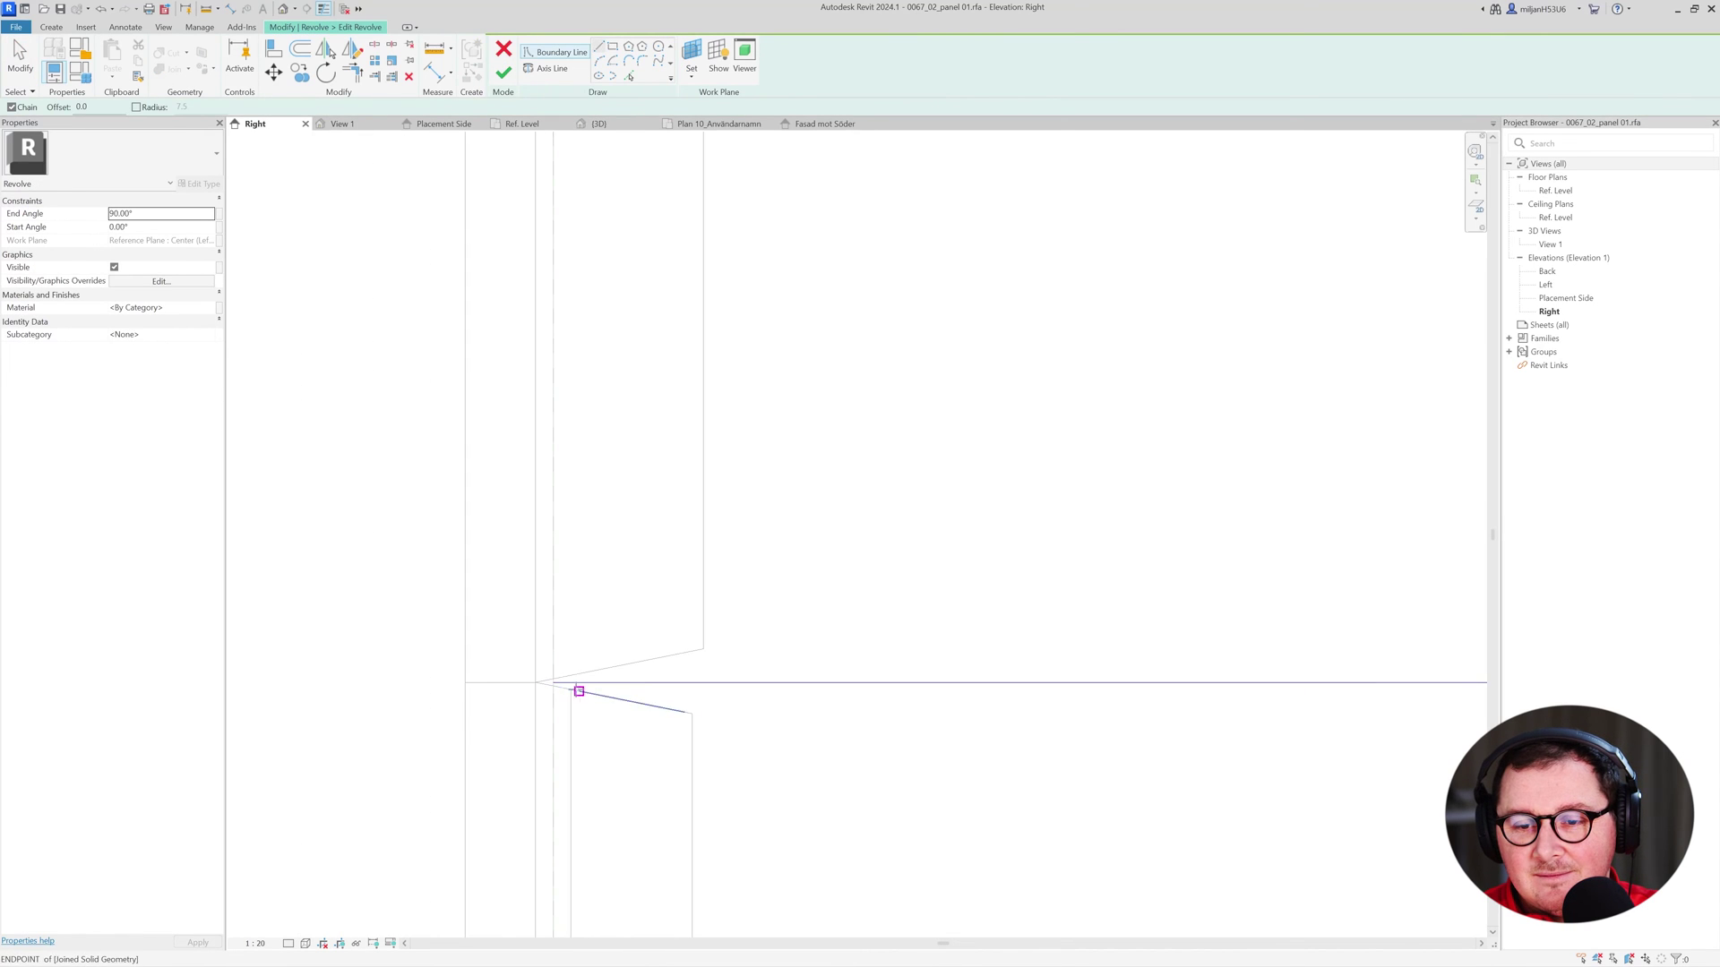
{"action": "left_click", "coordinate": [552, 682]}
{"action": "scroll", "coordinate": [570, 564], "scroll_direction": "down", "scroll_amount": 5}
Draw a shallow boundary arc from the end of the short axis line to the midpoint of the upper ridge's inner slope.
{"action": "left_click", "coordinate": [597, 60]}
{"action": "middle_click_drag", "start_coordinate": [595, 255], "coordinate": [558, 675]}
{"action": "scroll", "coordinate": [545, 609], "scroll_direction": "up", "scroll_amount": 1}
{"action": "left_click", "coordinate": [552, 522]}
{"action": "middle_click_drag", "start_coordinate": [564, 788], "coordinate": [591, 721]}
{"action": "scroll", "coordinate": [591, 278], "scroll_direction": "down", "scroll_amount": 1}
{"action": "left_click", "coordinate": [570, 418]}
{"action": "scroll", "coordinate": [602, 199], "scroll_direction": "up", "scroll_amount": 2}
Round the tip of the upper ridge profile with a 7.5 mm radius fillet arc.
{"action": "left_click", "coordinate": [642, 60]}
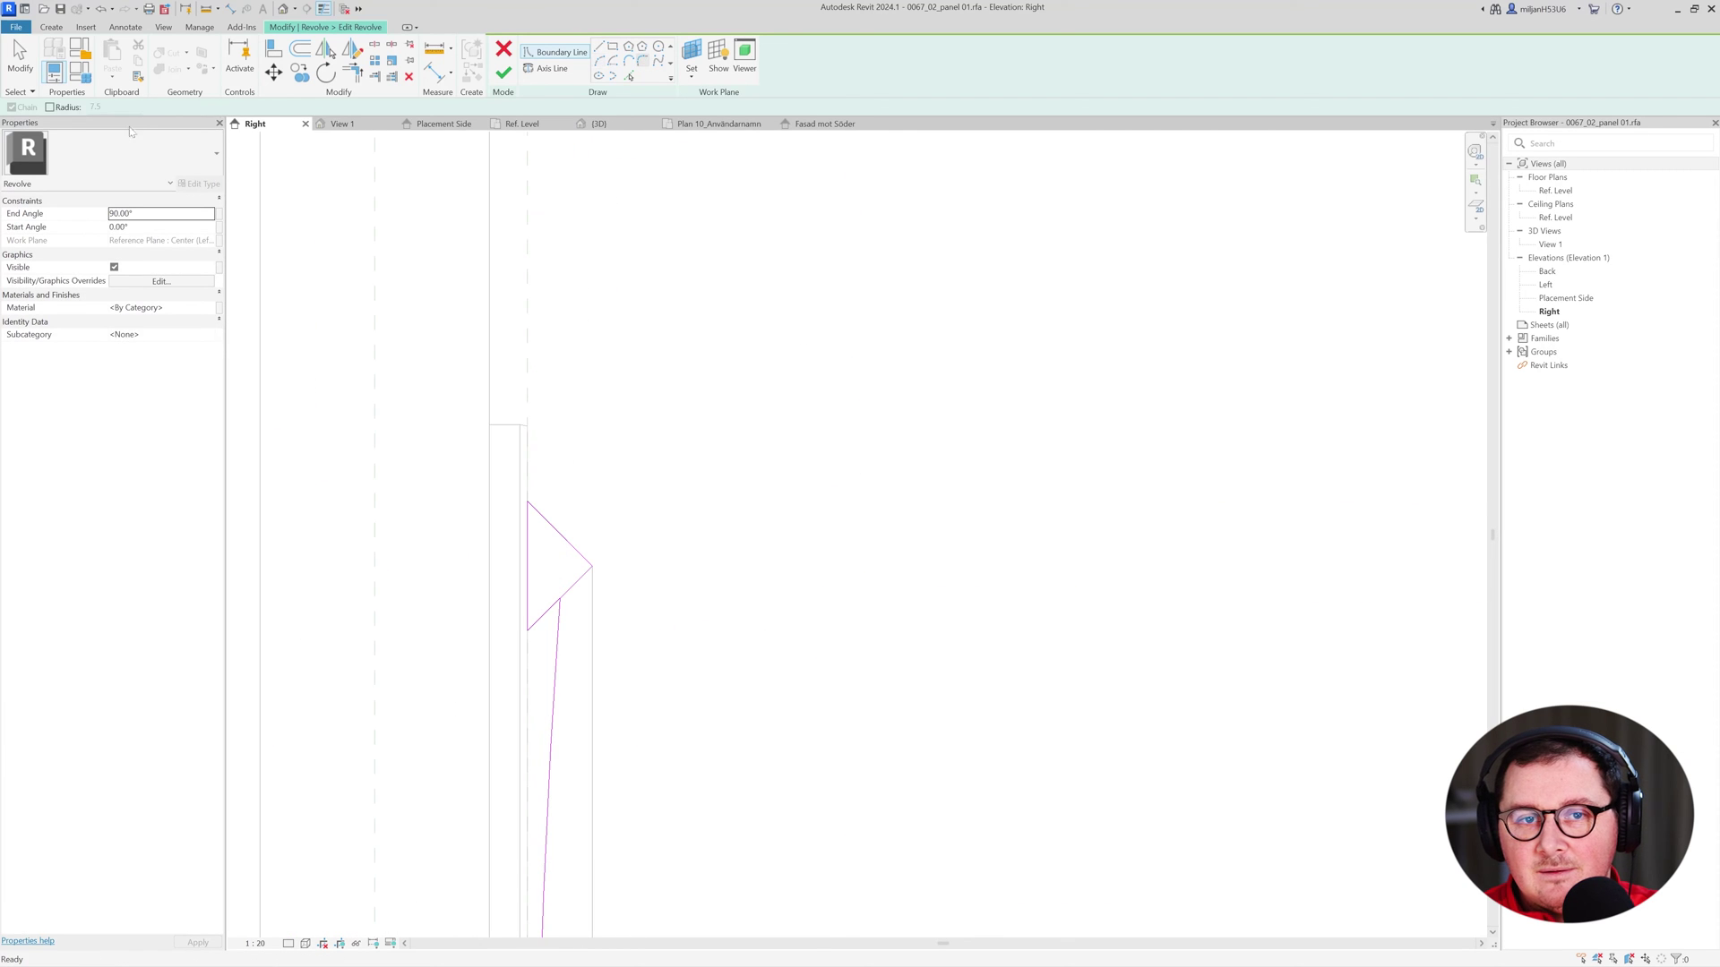
{"action": "left_click", "coordinate": [567, 590]}
{"action": "left_click", "coordinate": [564, 537]}
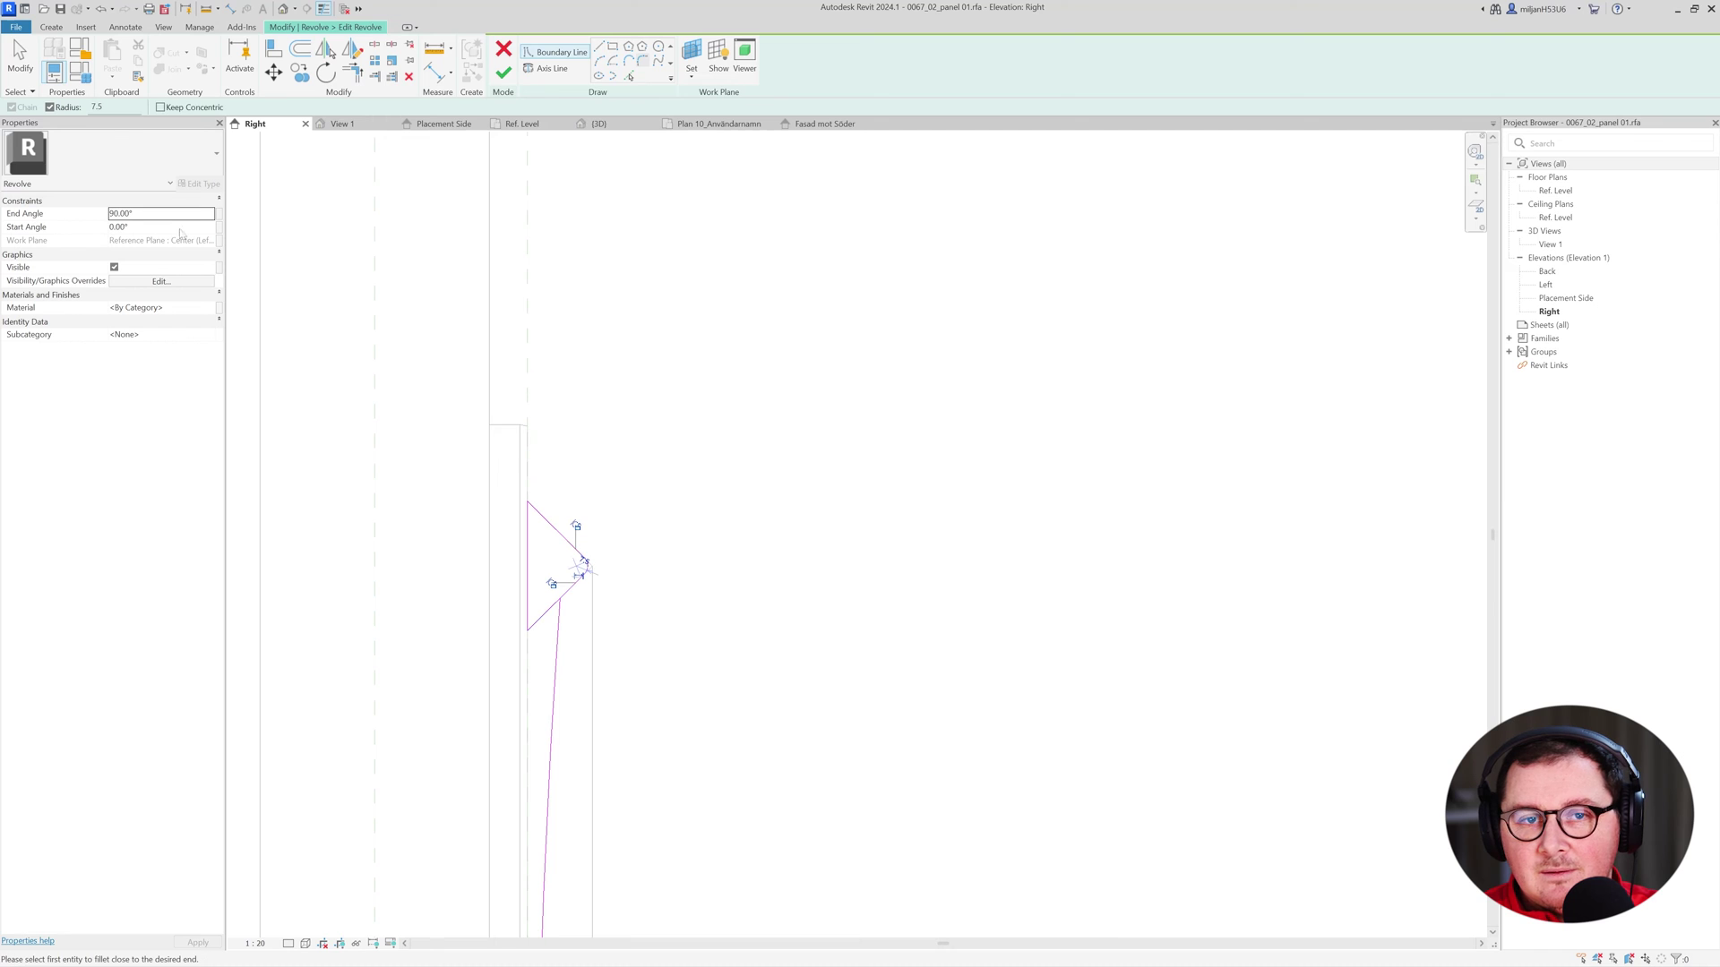
{"action": "key", "text": "Escape"}
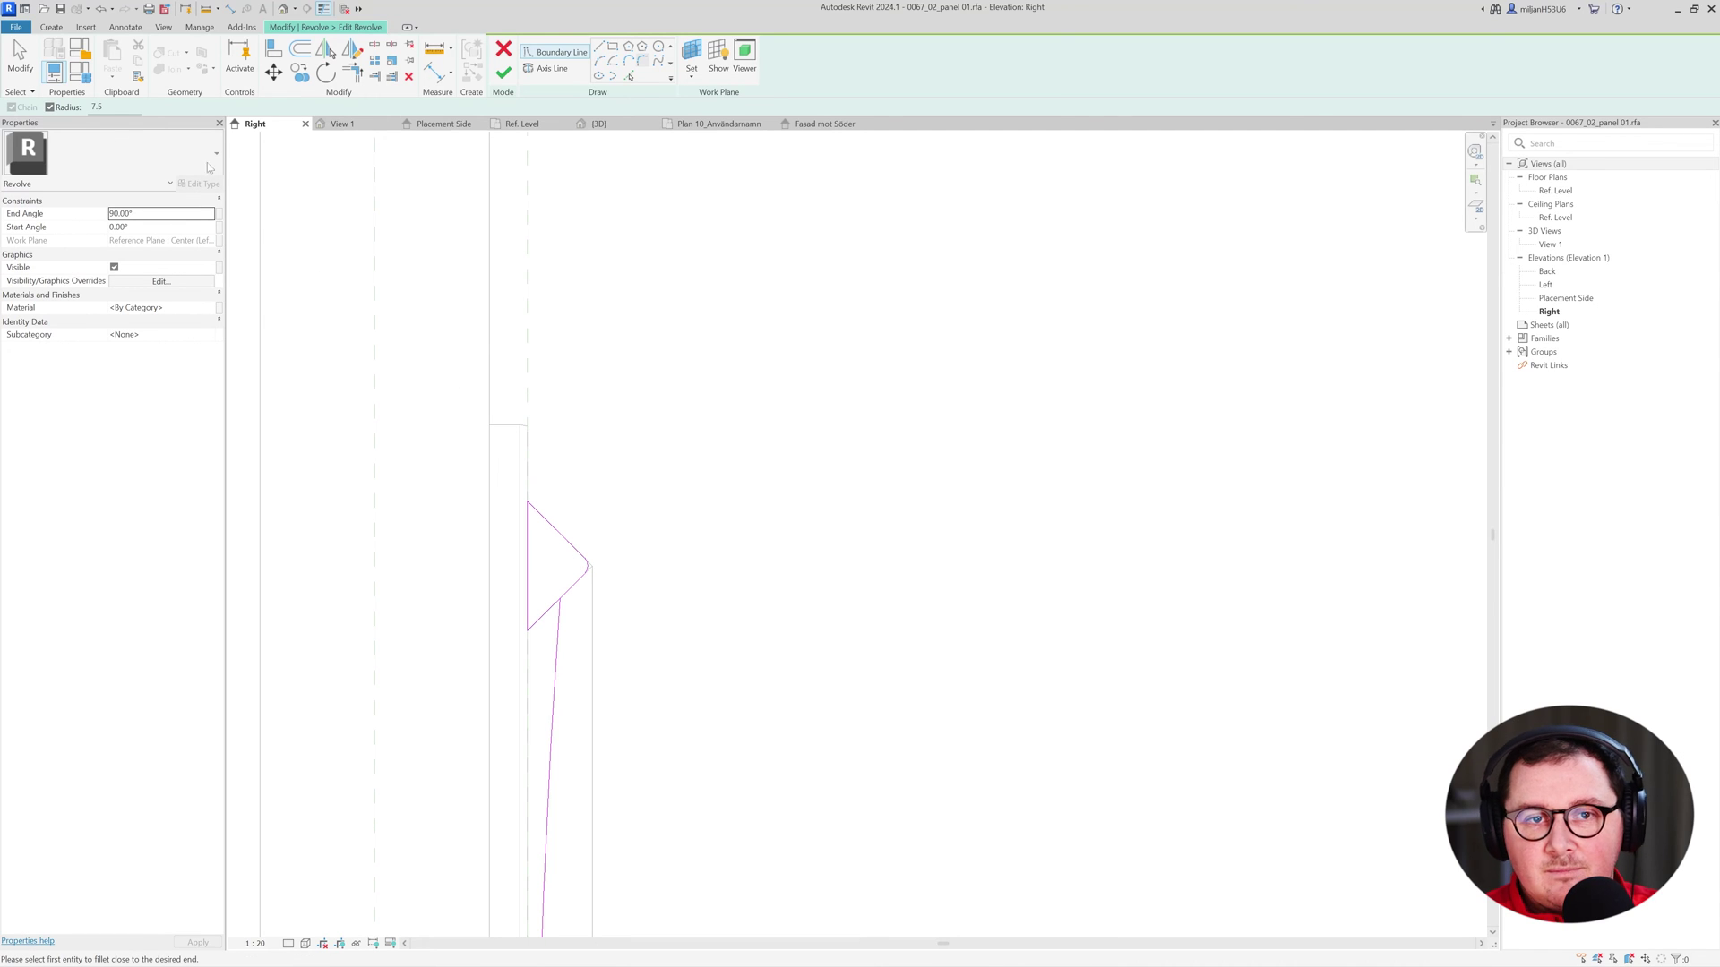
Fillet the corner between the shallow arc and the upper ridge's inner slope, and delete the leftover boundary segment.
{"action": "left_click", "coordinate": [557, 632]}
{"action": "scroll", "coordinate": [583, 501], "scroll_direction": "up", "scroll_amount": 2}
{"action": "key", "text": "Escape"}
{"action": "key", "text": "Escape"}
{"action": "left_click", "coordinate": [498, 647]}
{"action": "key", "text": "Delete"}
{"action": "scroll", "coordinate": [590, 527], "scroll_direction": "down", "scroll_amount": 1}
Fillet the corner between the panel-face boundary line and the upper ridge's outer slope.
{"action": "left_click", "coordinate": [641, 63]}
{"action": "left_click", "coordinate": [509, 456]}
{"action": "left_click", "coordinate": [544, 540]}
{"action": "key", "text": "Escape"}
{"action": "key", "text": "Escape"}
Stretch the upper panel-face line toward the revolve axis, trim it to the short axis line, and finish the revolve sketch.
{"action": "left_click", "coordinate": [509, 446]}
{"action": "left_click_drag", "start_coordinate": [510, 440], "coordinate": [510, 695]}
{"action": "key", "text": "t"}
{"action": "key", "text": "r"}
{"action": "left_click", "coordinate": [510, 617]}
{"action": "scroll", "coordinate": [583, 457], "scroll_direction": "down", "scroll_amount": 3}
{"action": "middle_click_drag", "start_coordinate": [573, 886], "coordinate": [573, 627]}
{"action": "scroll", "coordinate": [574, 663], "scroll_direction": "up", "scroll_amount": 3}
{"action": "left_click", "coordinate": [581, 672]}
{"action": "left_click", "coordinate": [504, 71]}
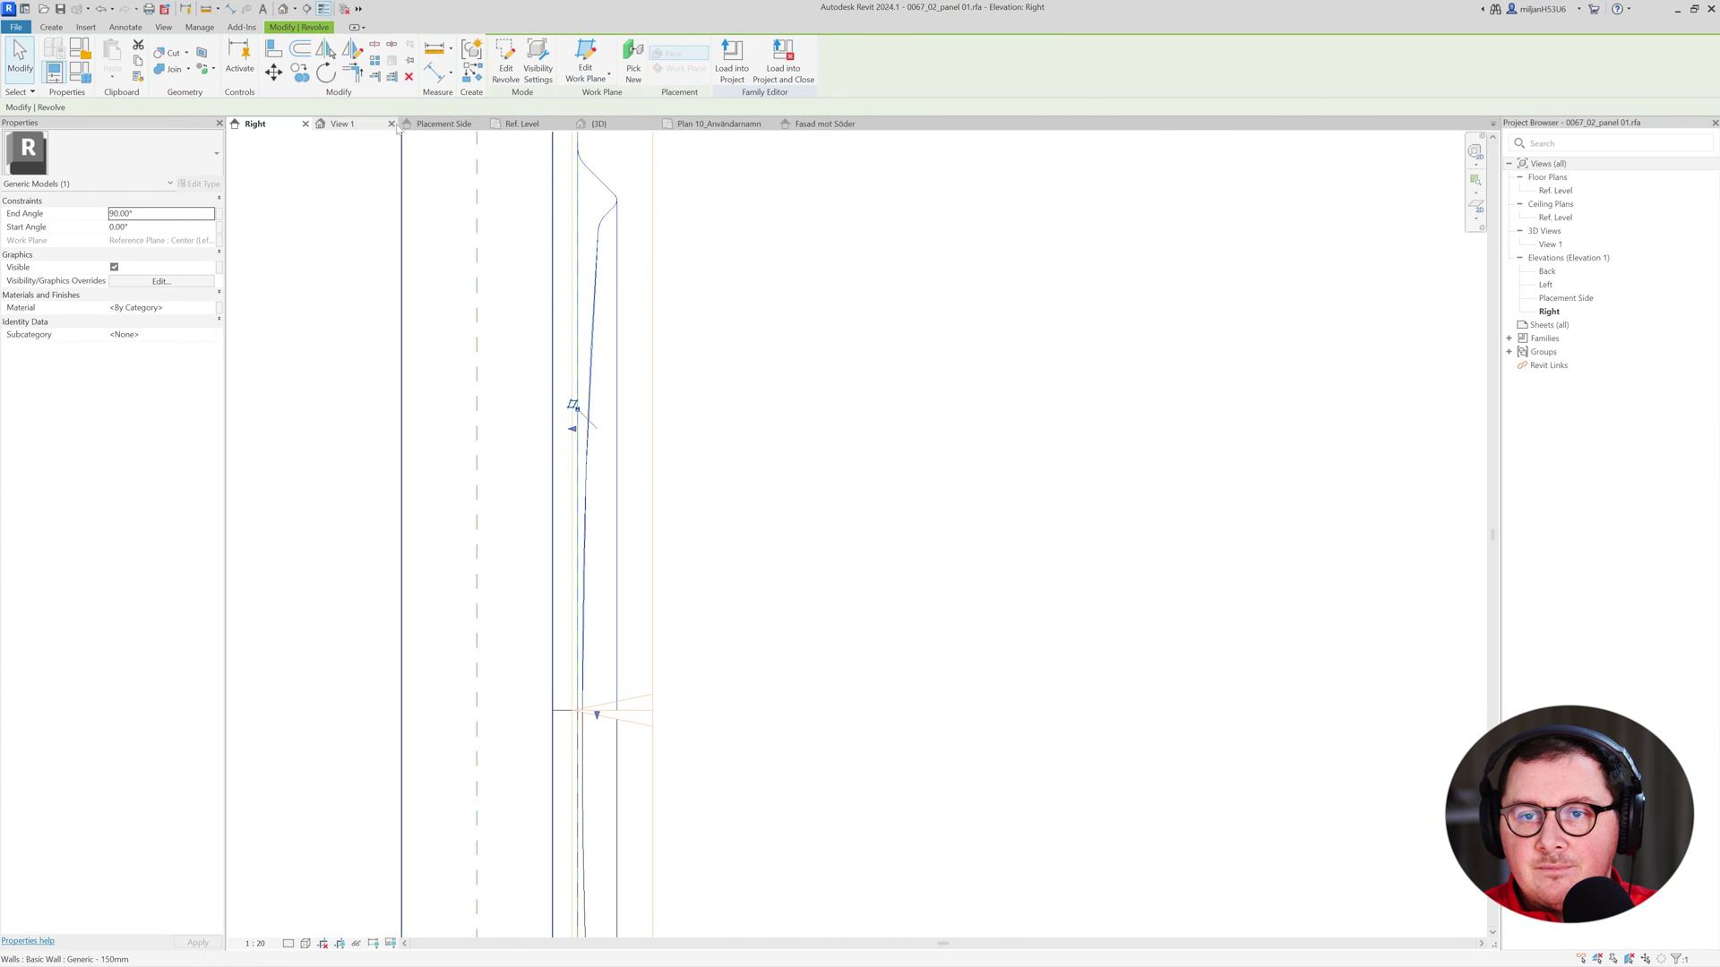
Check both ridges in the family's 3D view and reload the family into the project, overwriting the existing version and its parameter values.
{"action": "left_click", "coordinate": [351, 124]}
{"action": "scroll", "coordinate": [541, 534], "scroll_direction": "down", "scroll_amount": 2}
{"action": "middle_click_drag", "start_coordinate": [607, 453], "coordinate": [610, 626]}
{"action": "scroll", "coordinate": [604, 624], "scroll_direction": "down", "scroll_amount": 1}
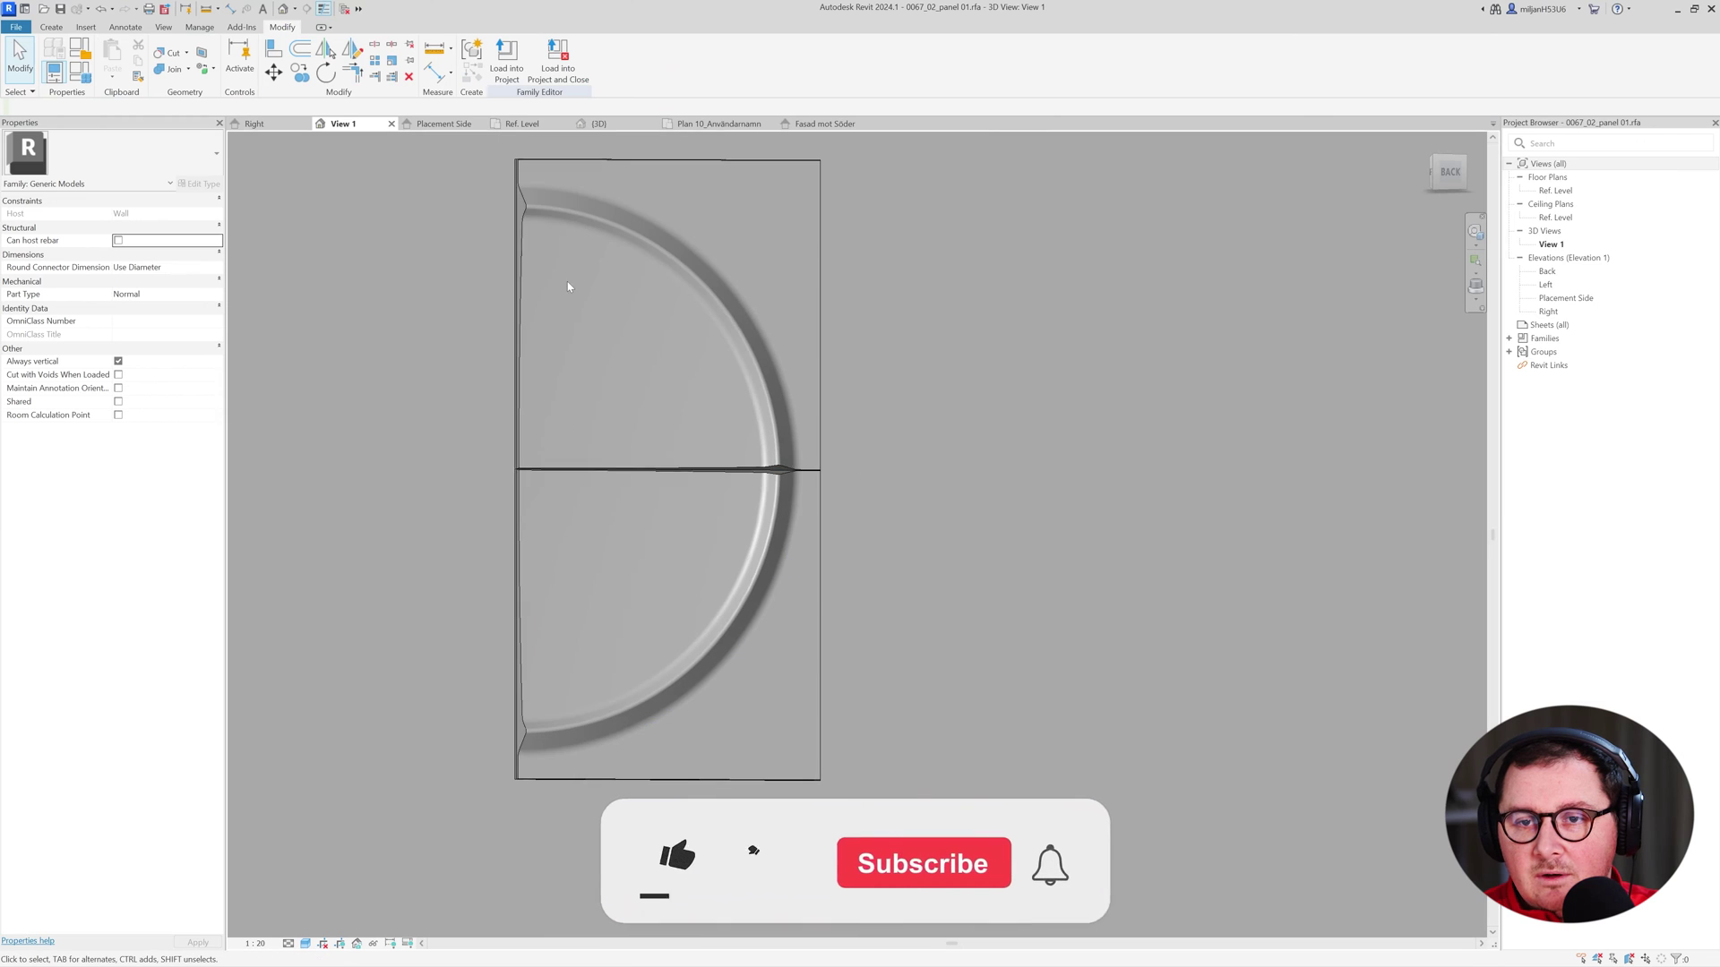
{"action": "middle_click_drag", "start_coordinate": [554, 498], "coordinate": [548, 509], "text": "shift"}
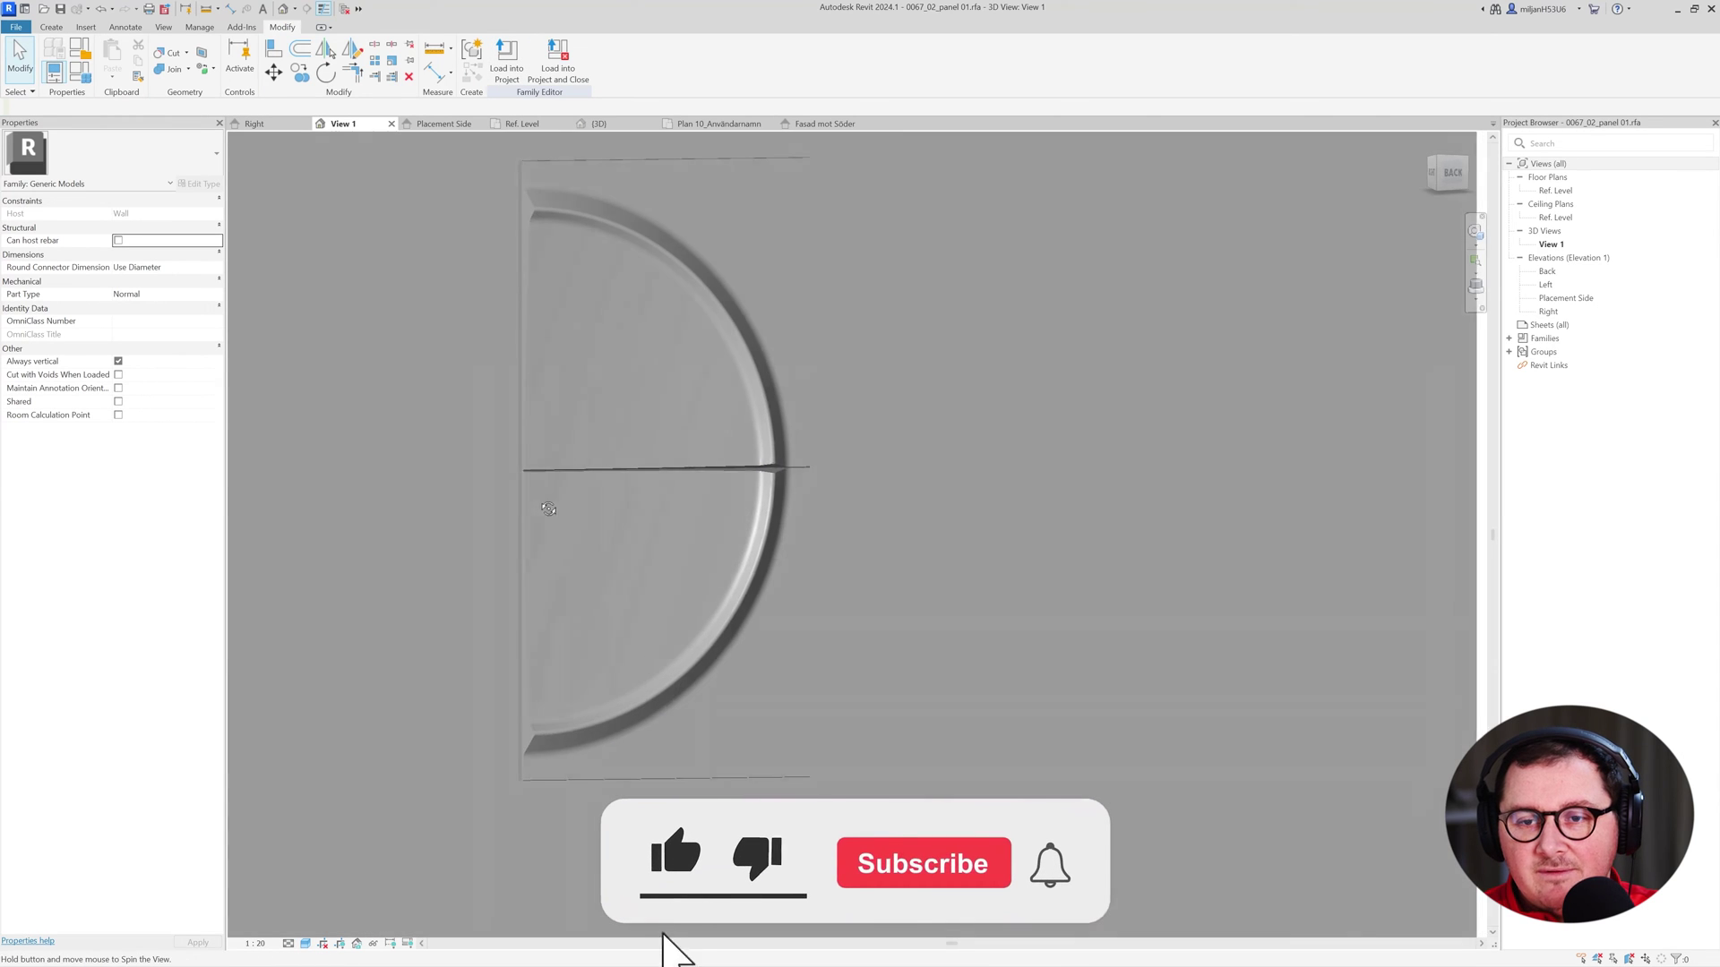
{"action": "left_click", "coordinate": [506, 63]}
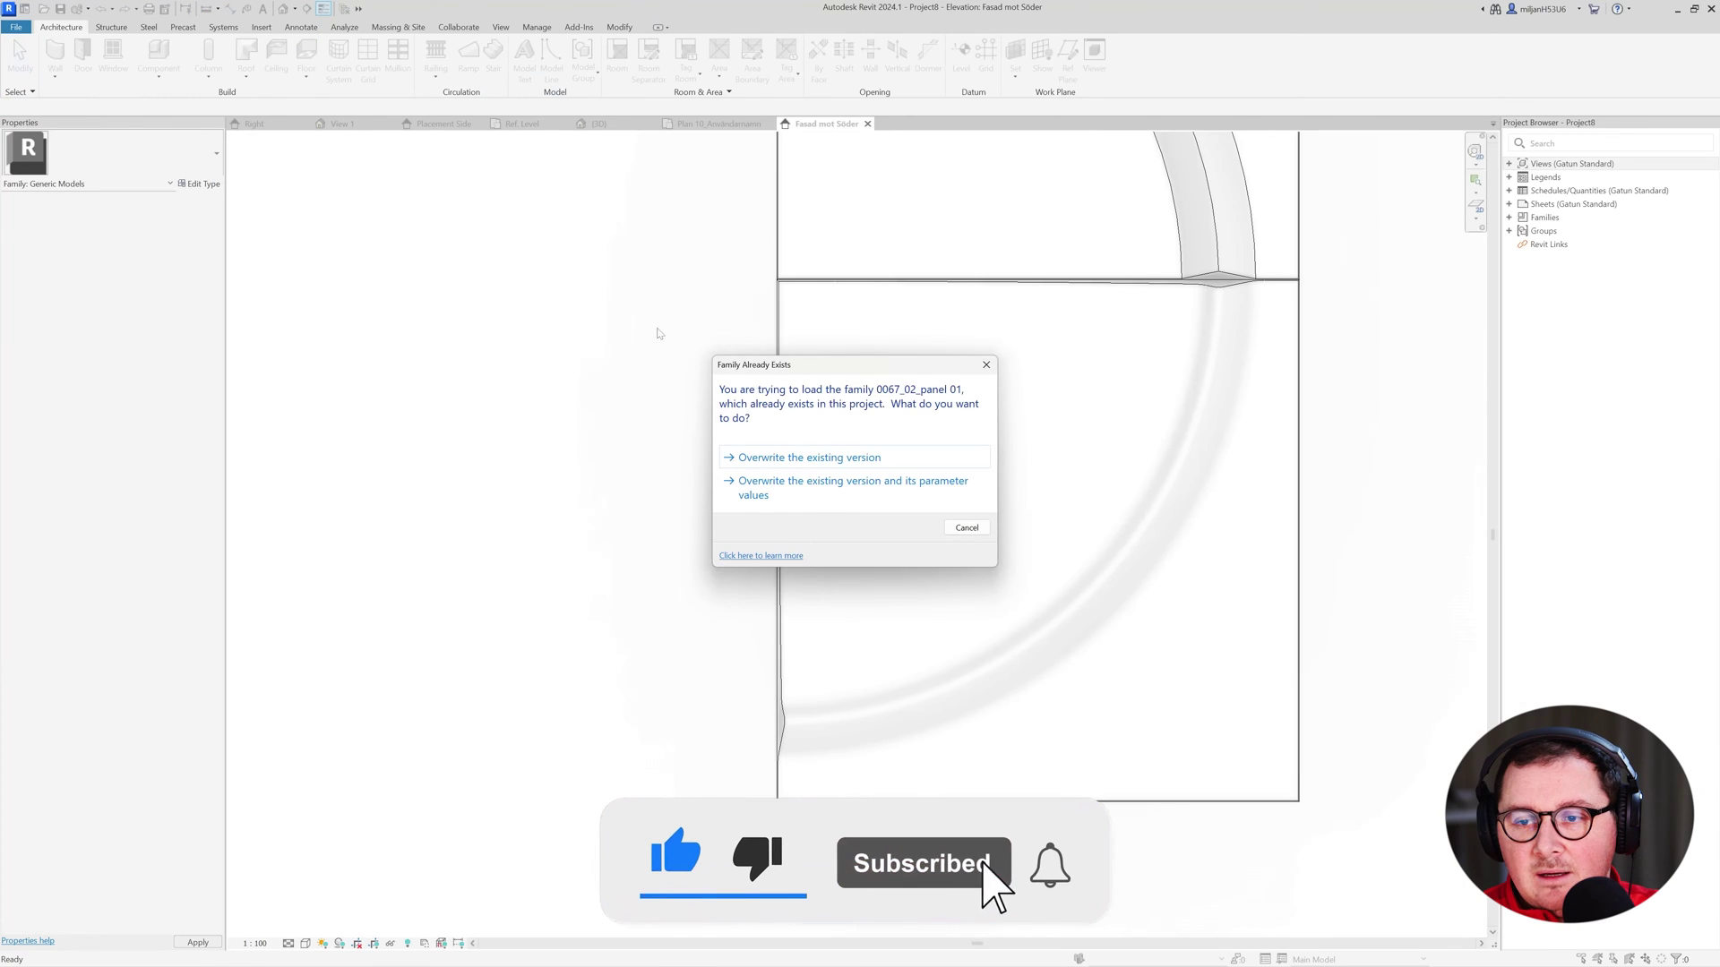
{"action": "left_click", "coordinate": [811, 489]}
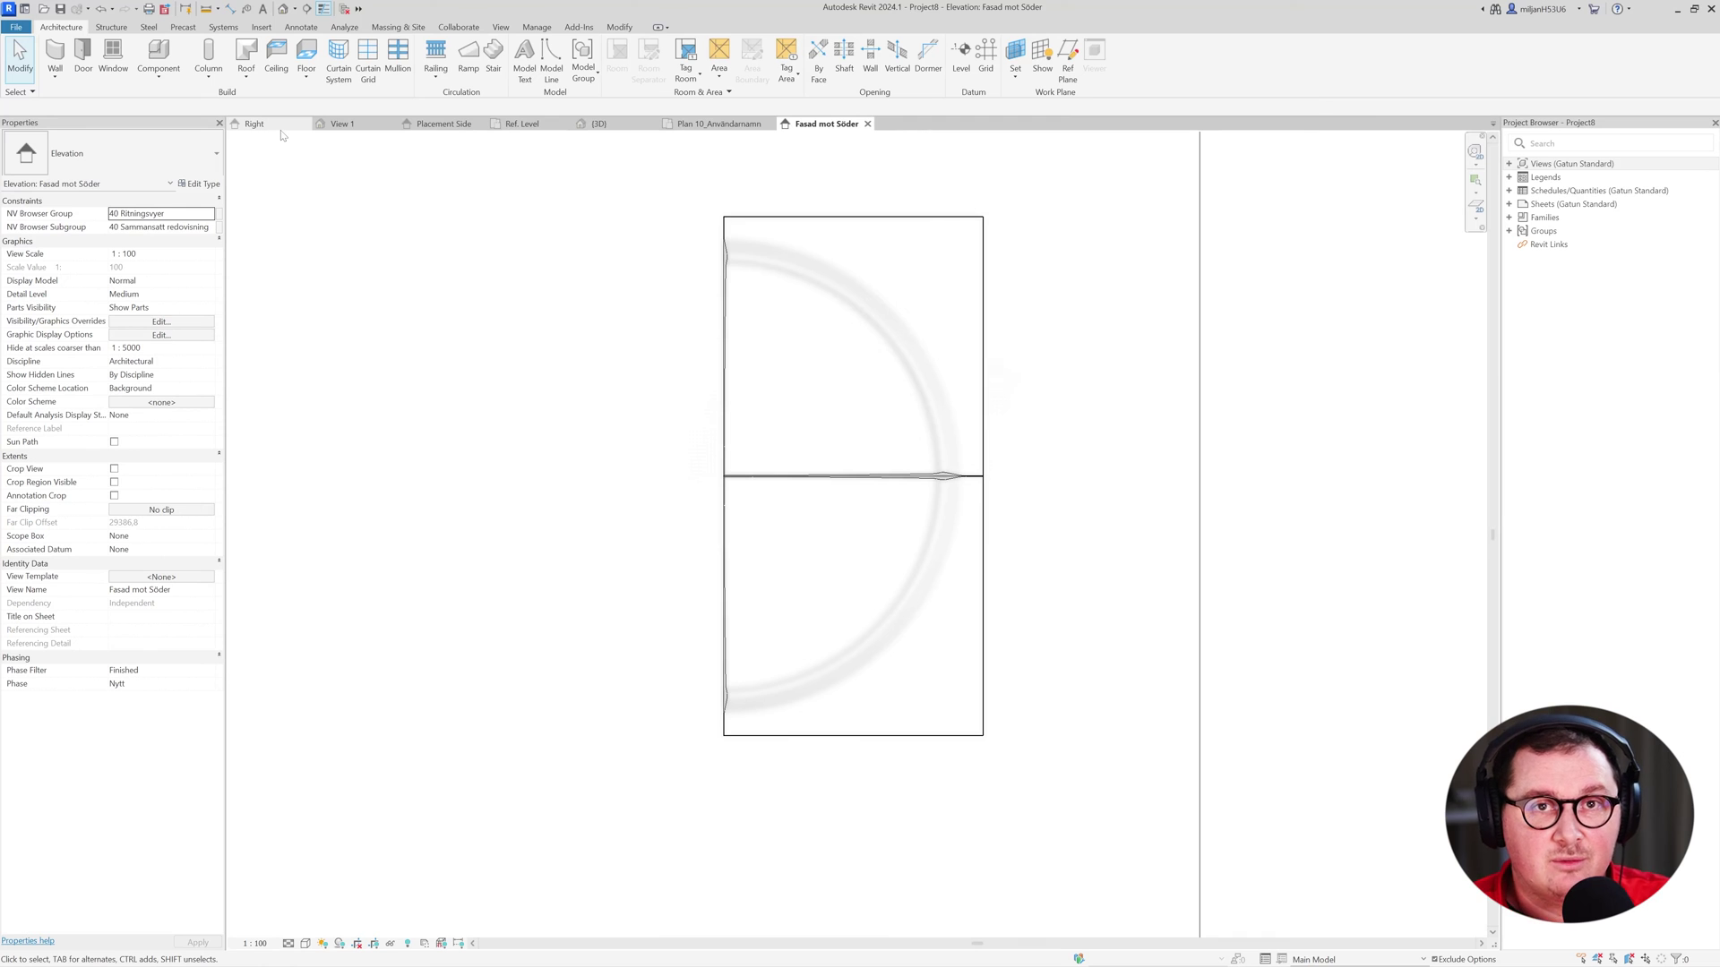
Associate the upper panel's material with a new instance family parameter named Mat 01.
{"action": "left_click", "coordinate": [340, 124]}
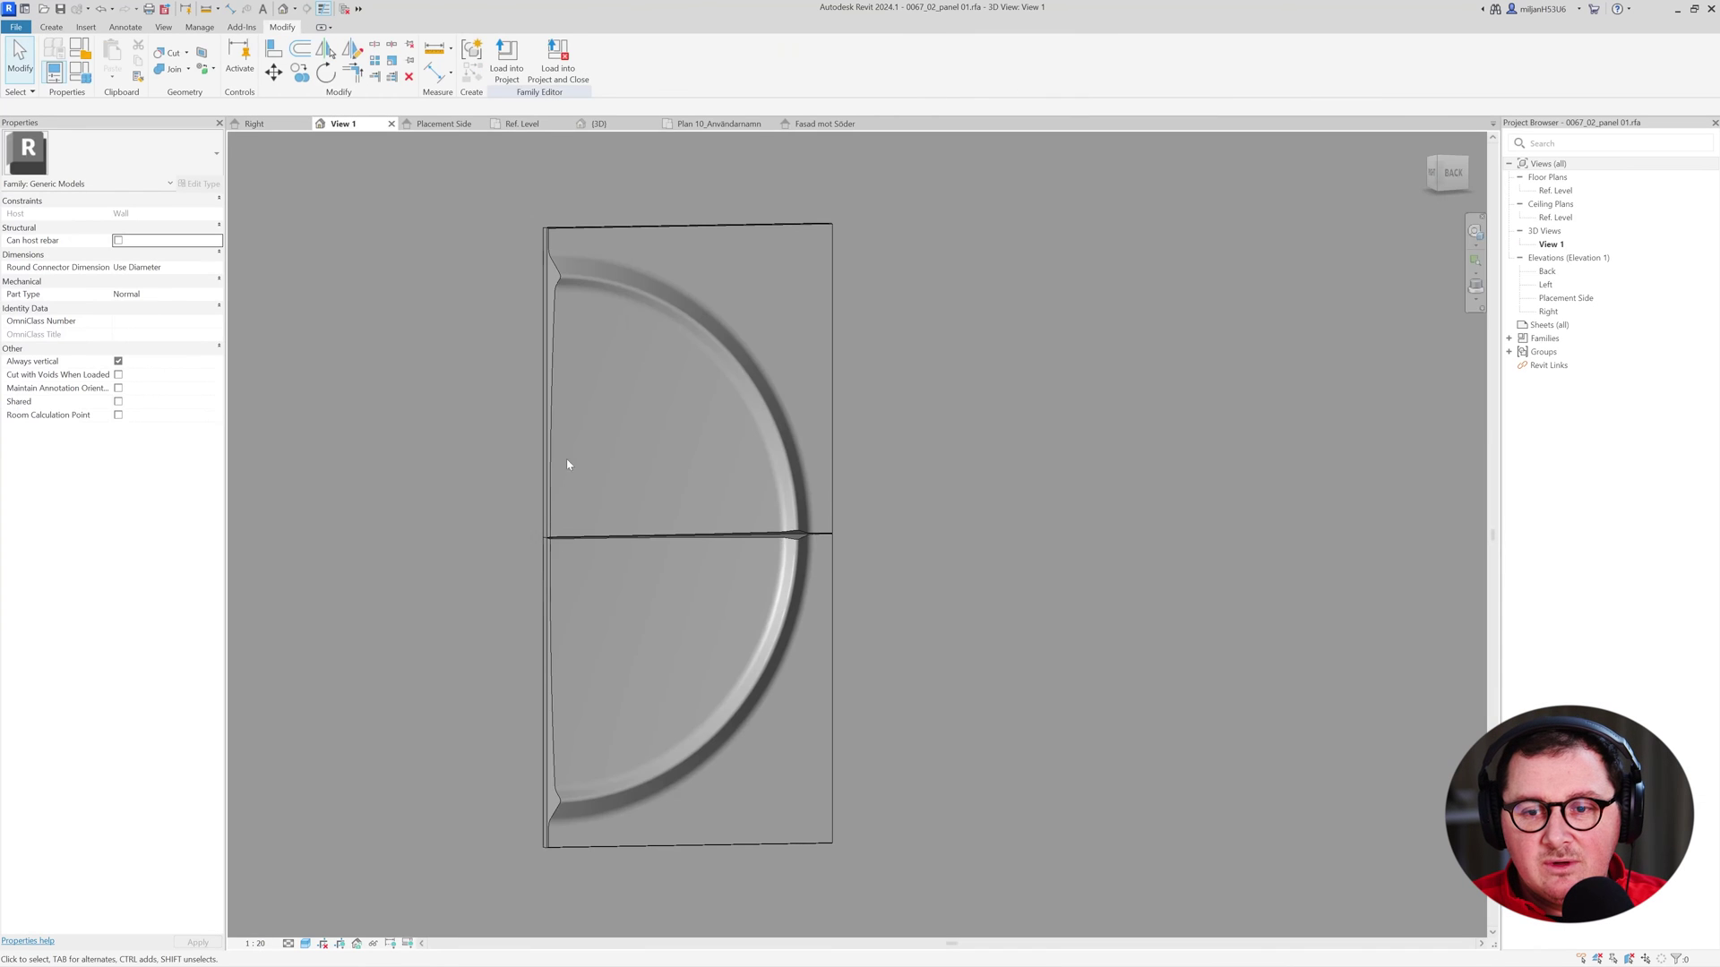
{"action": "middle_click_drag", "start_coordinate": [459, 558], "coordinate": [502, 537], "text": "shift"}
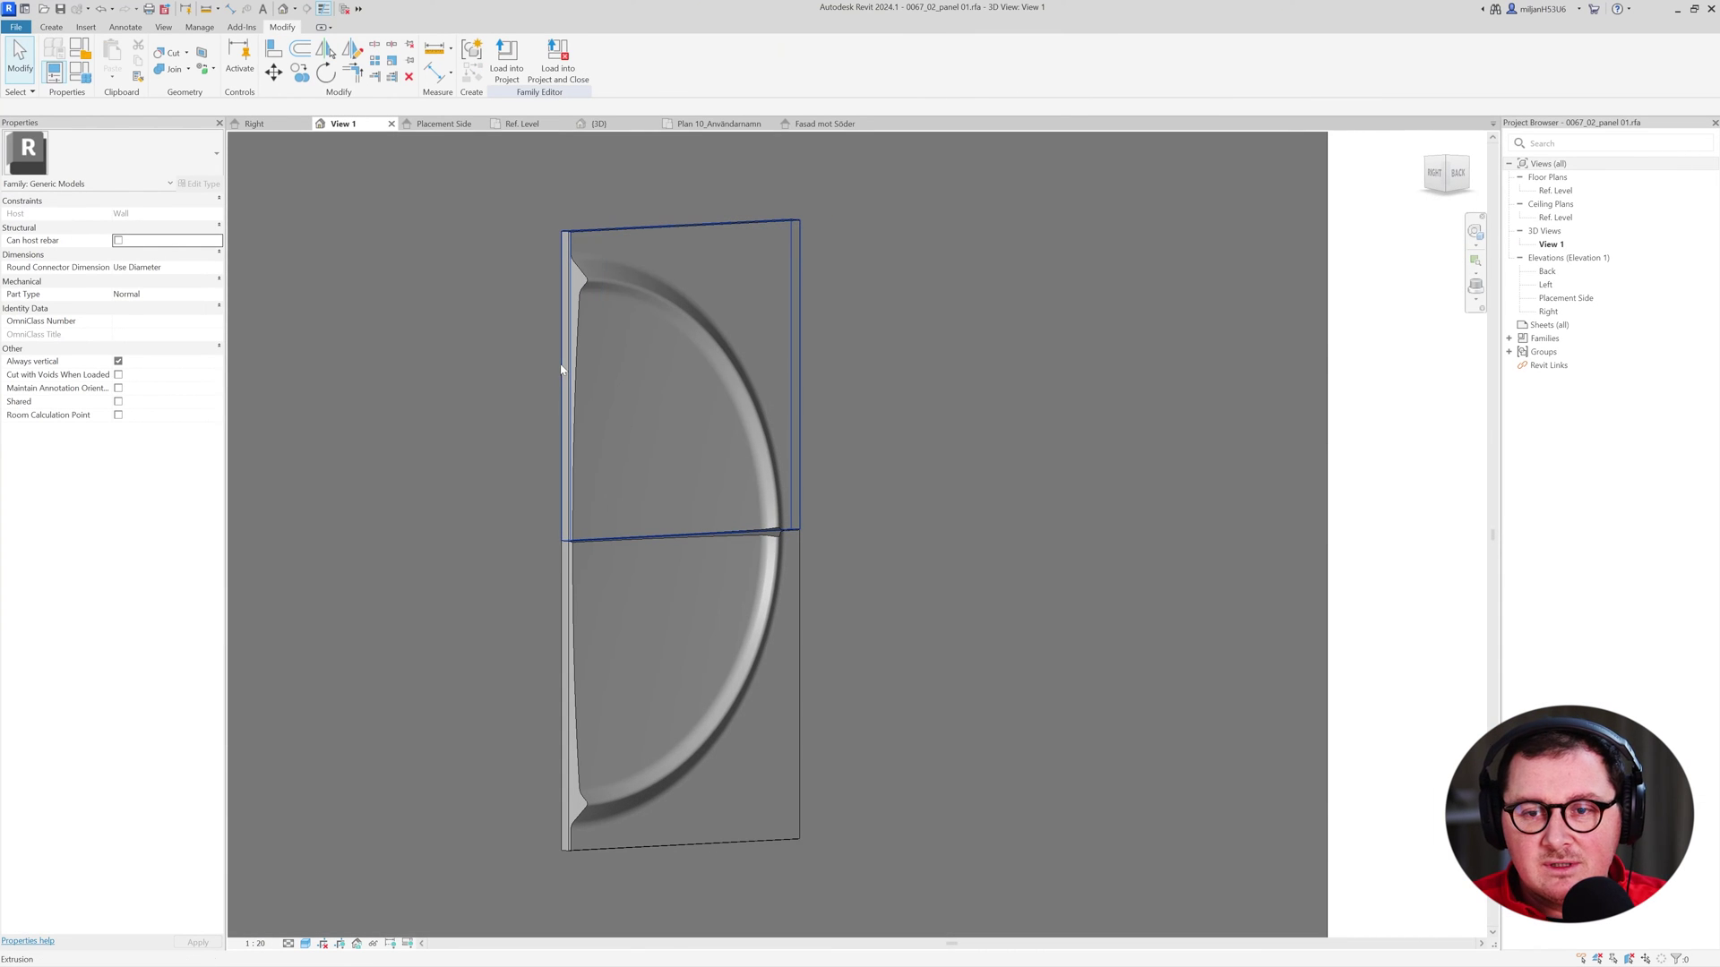
{"action": "left_click", "coordinate": [565, 371]}
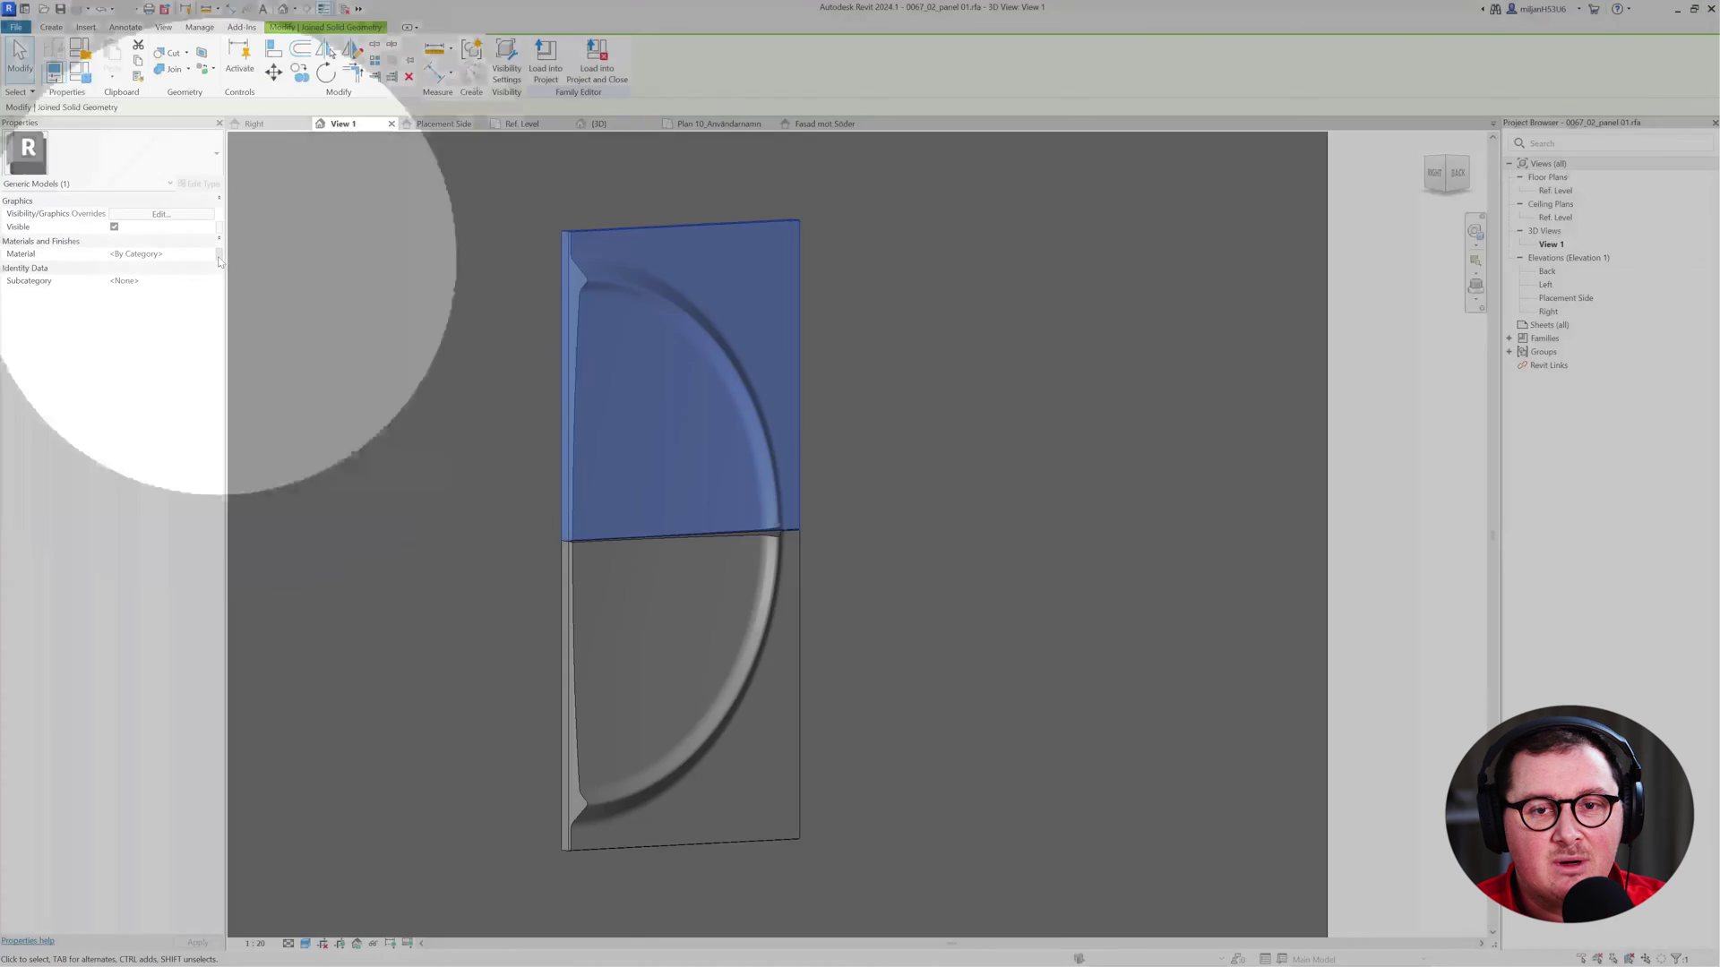
{"action": "left_click", "coordinate": [219, 262]}
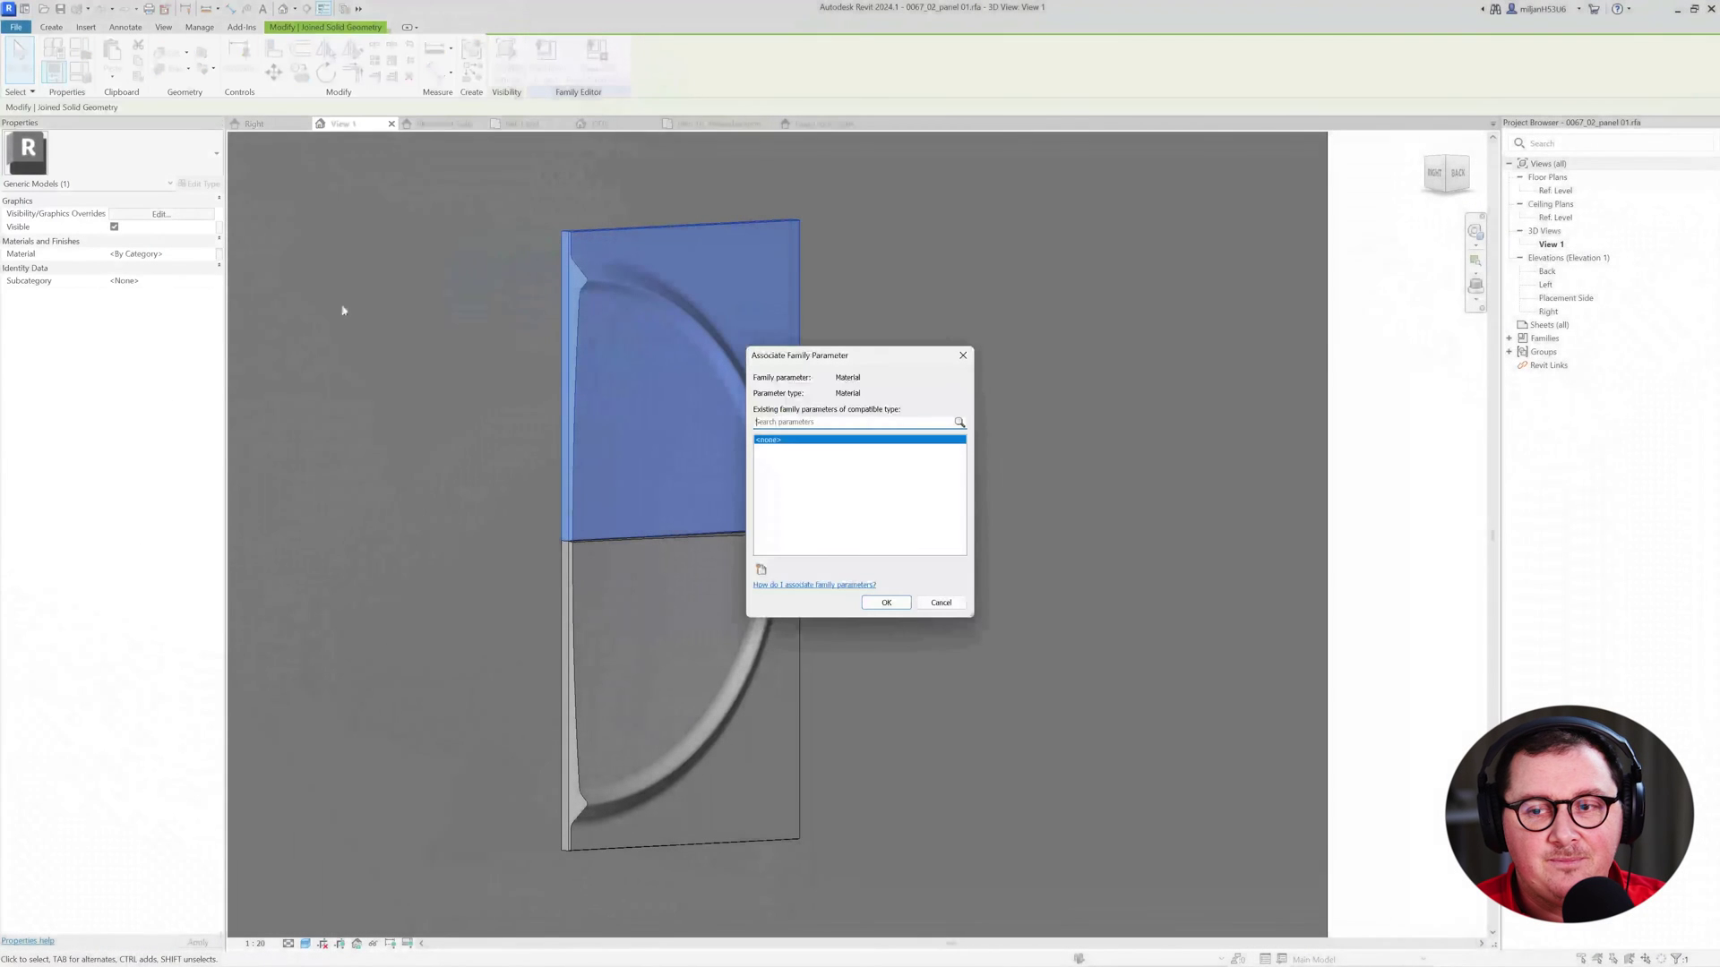
{"action": "left_click", "coordinate": [760, 570]}
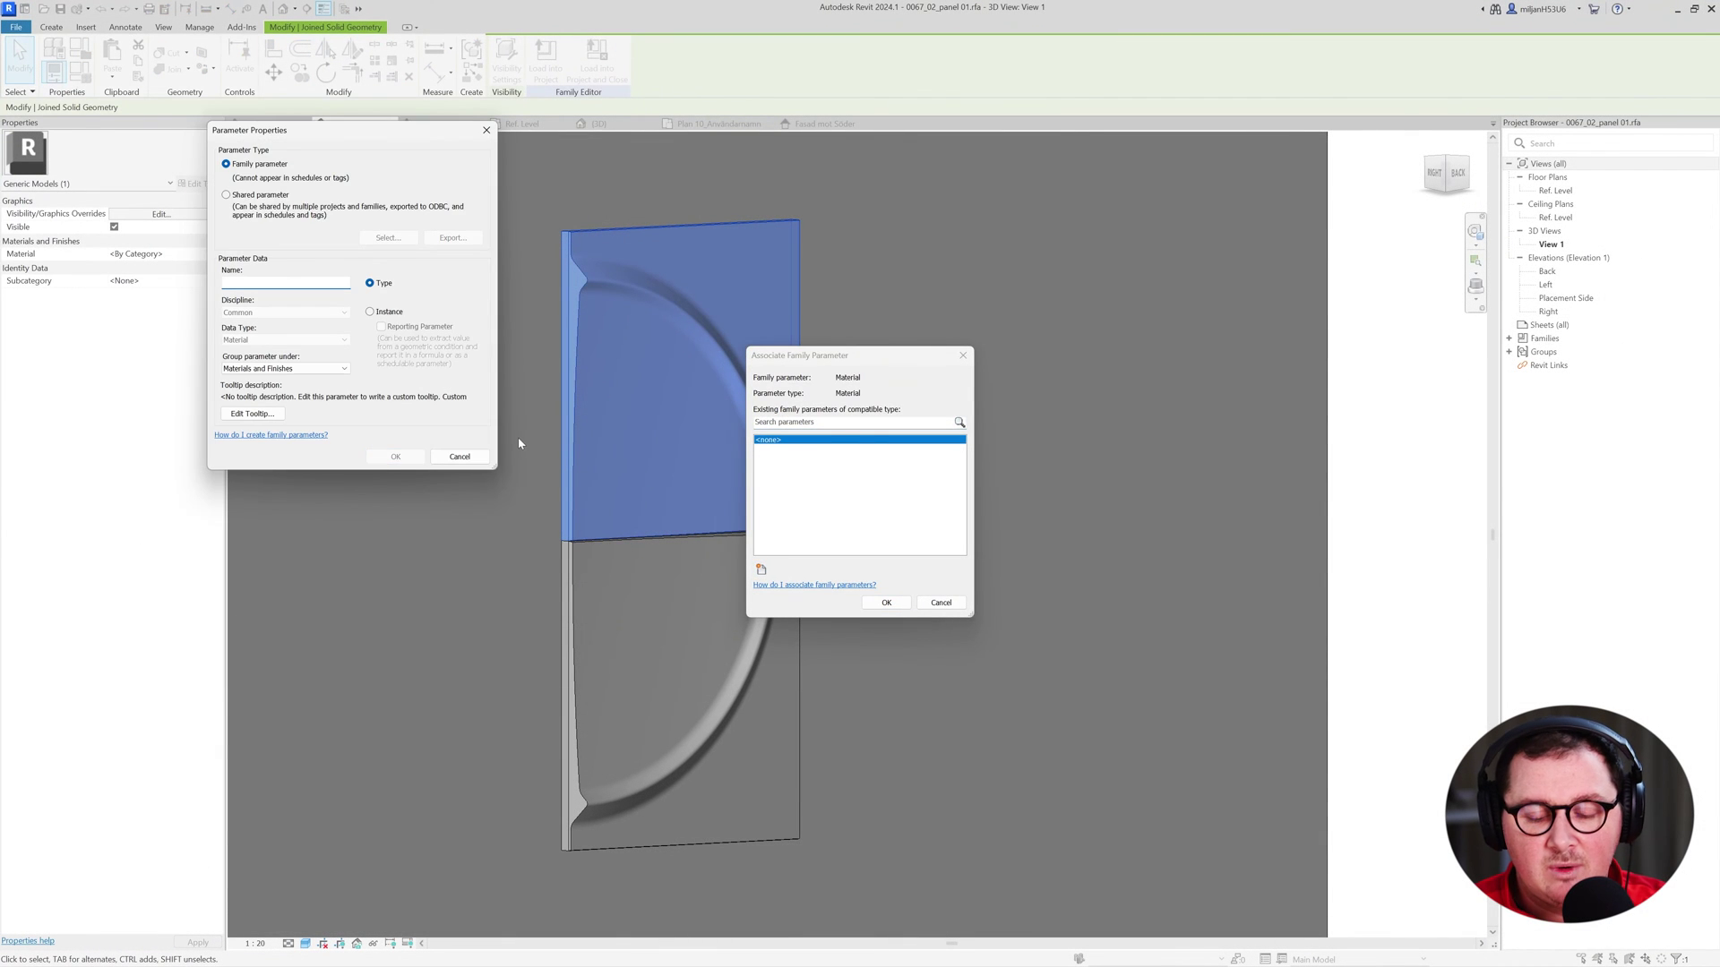
{"action": "type", "text": "Mat 01"}
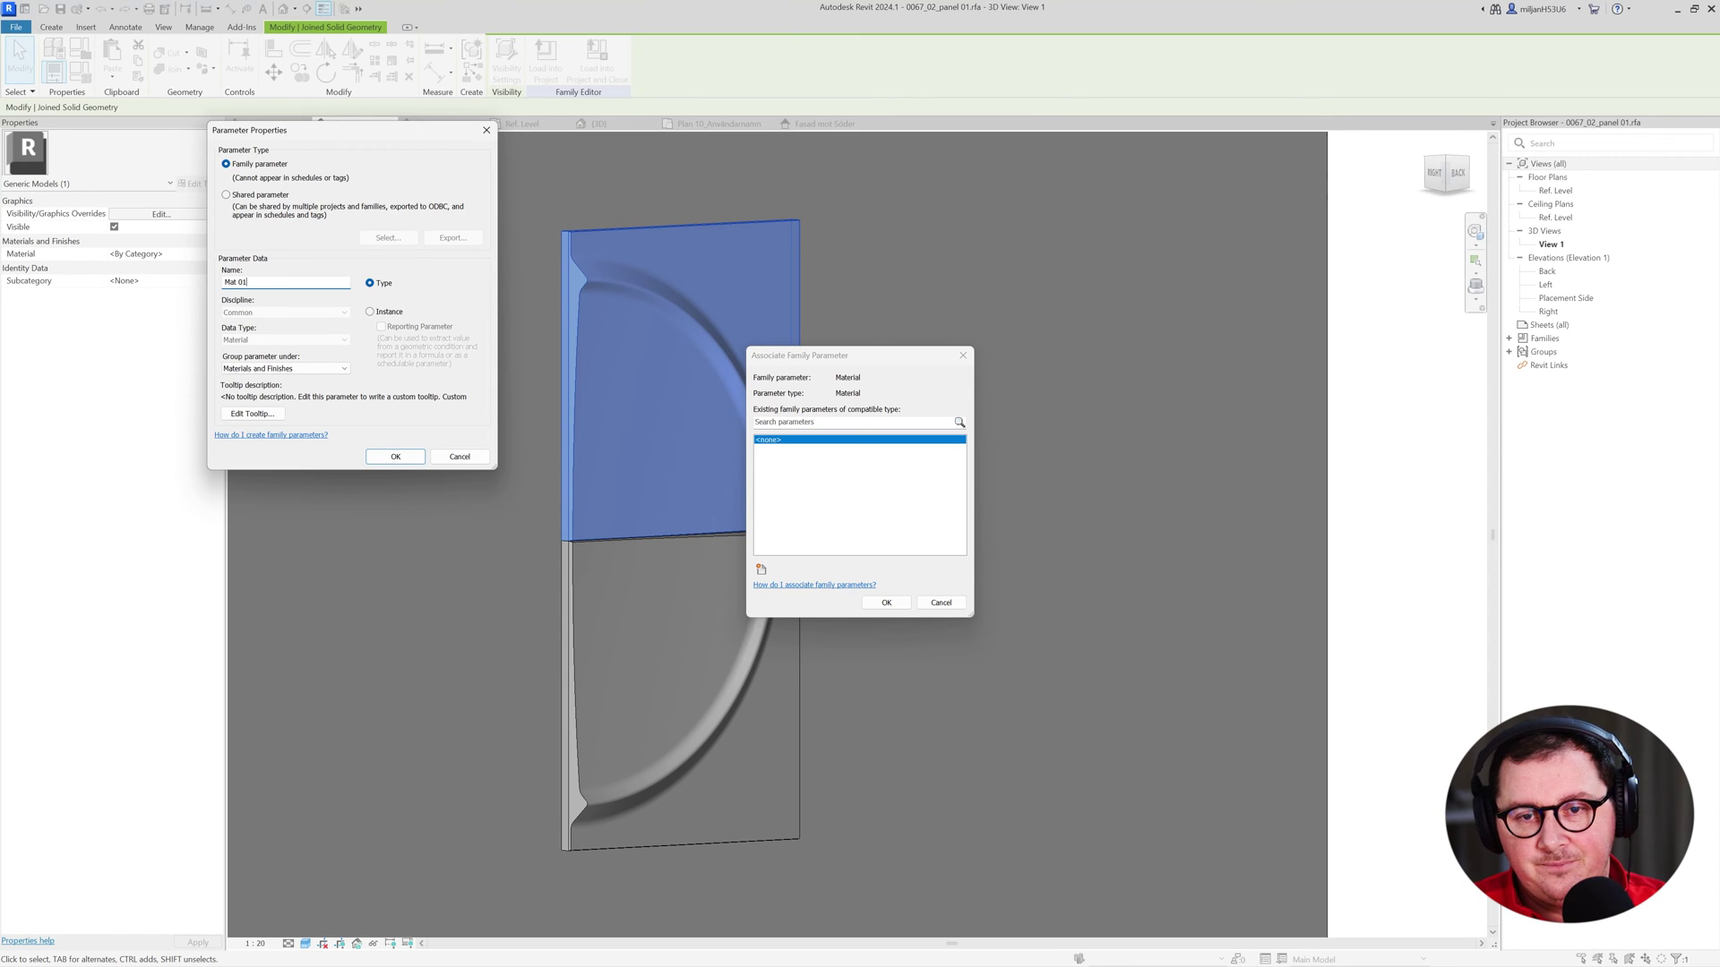
{"action": "left_click", "coordinate": [371, 312]}
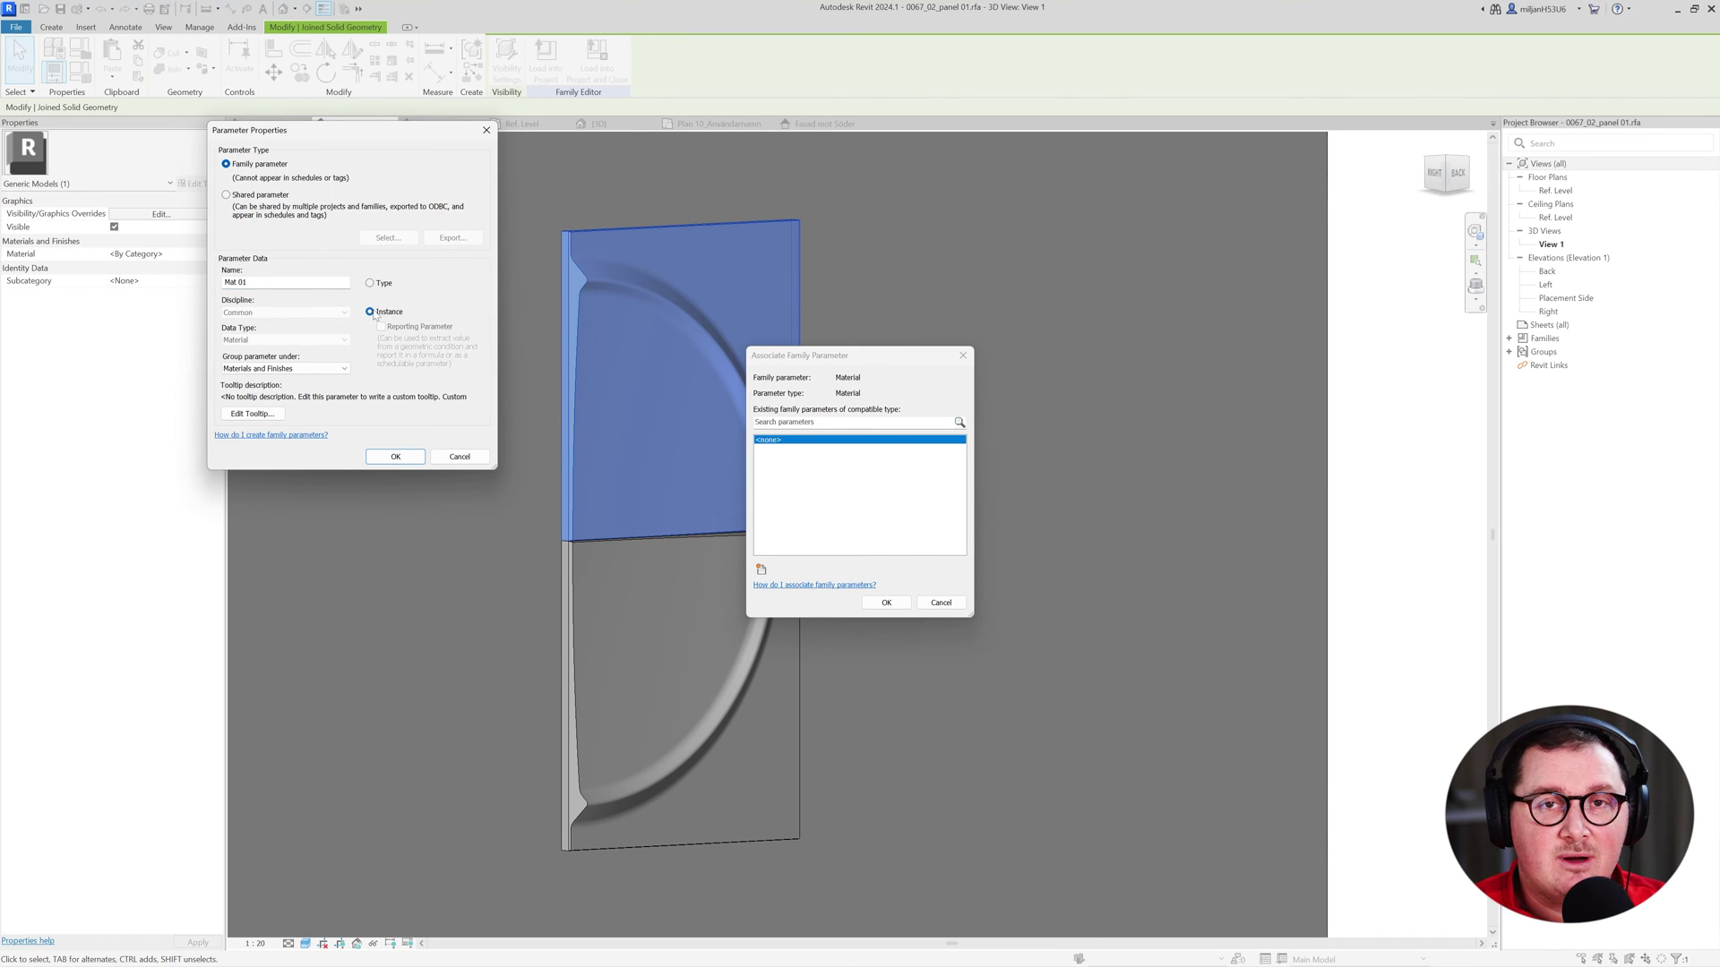
{"action": "left_click", "coordinate": [396, 458]}
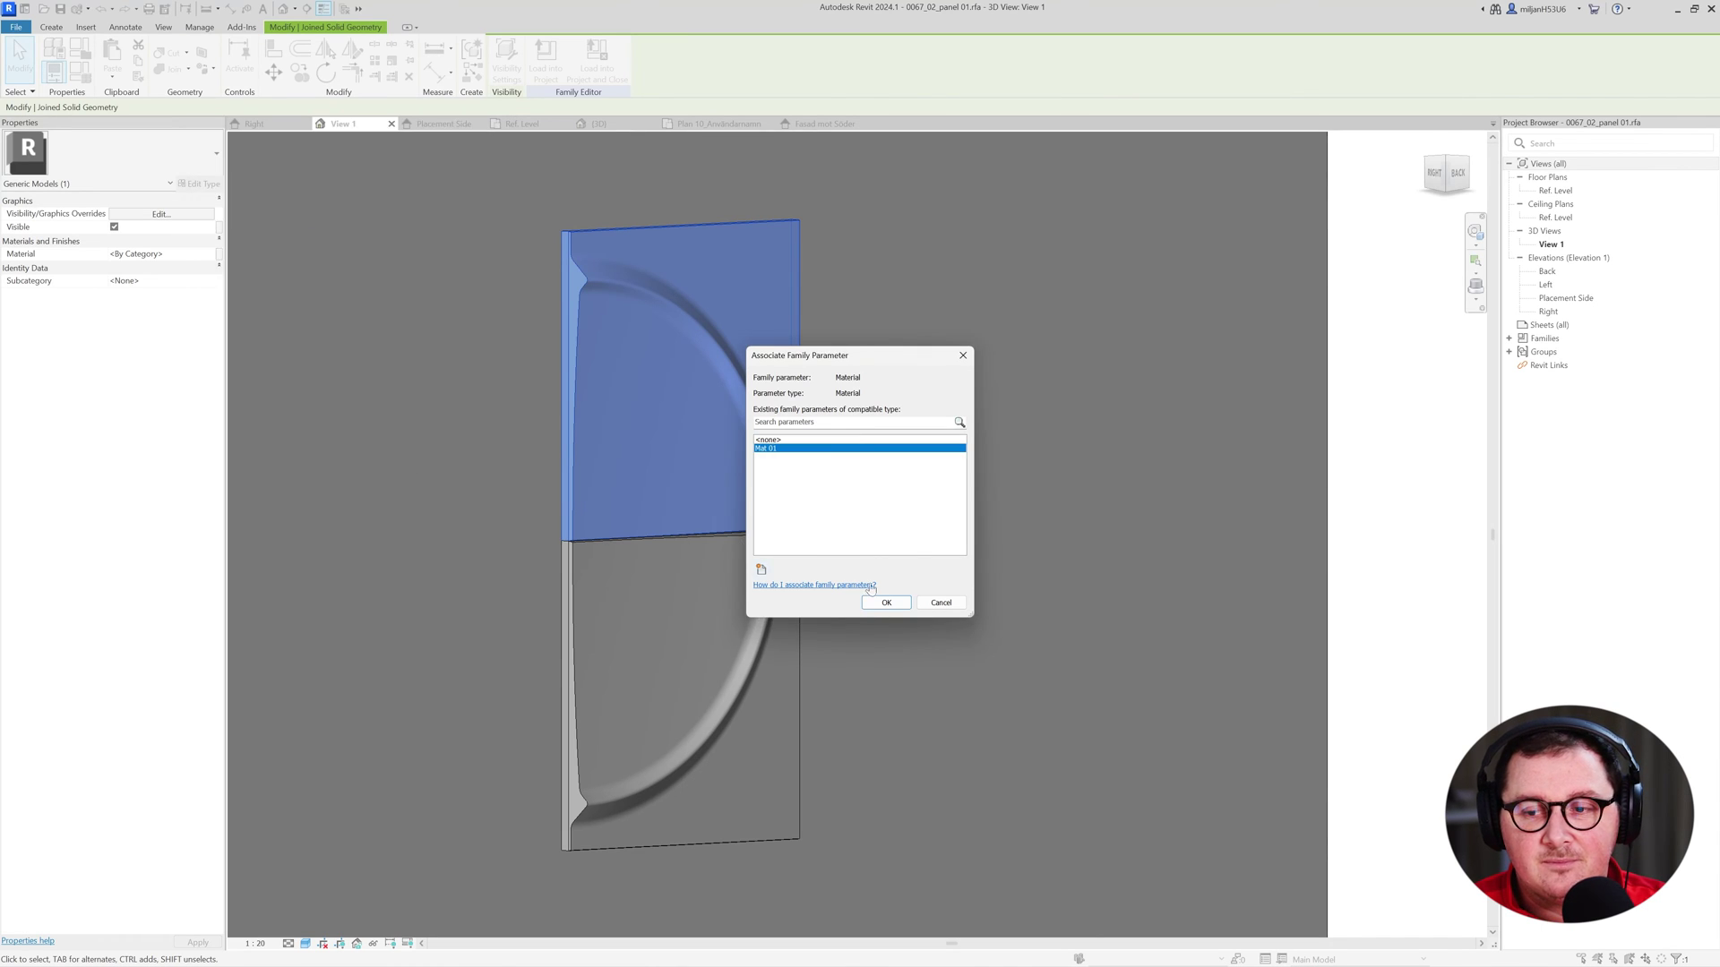
{"action": "left_click", "coordinate": [887, 603]}
{"action": "left_click", "coordinate": [890, 641]}
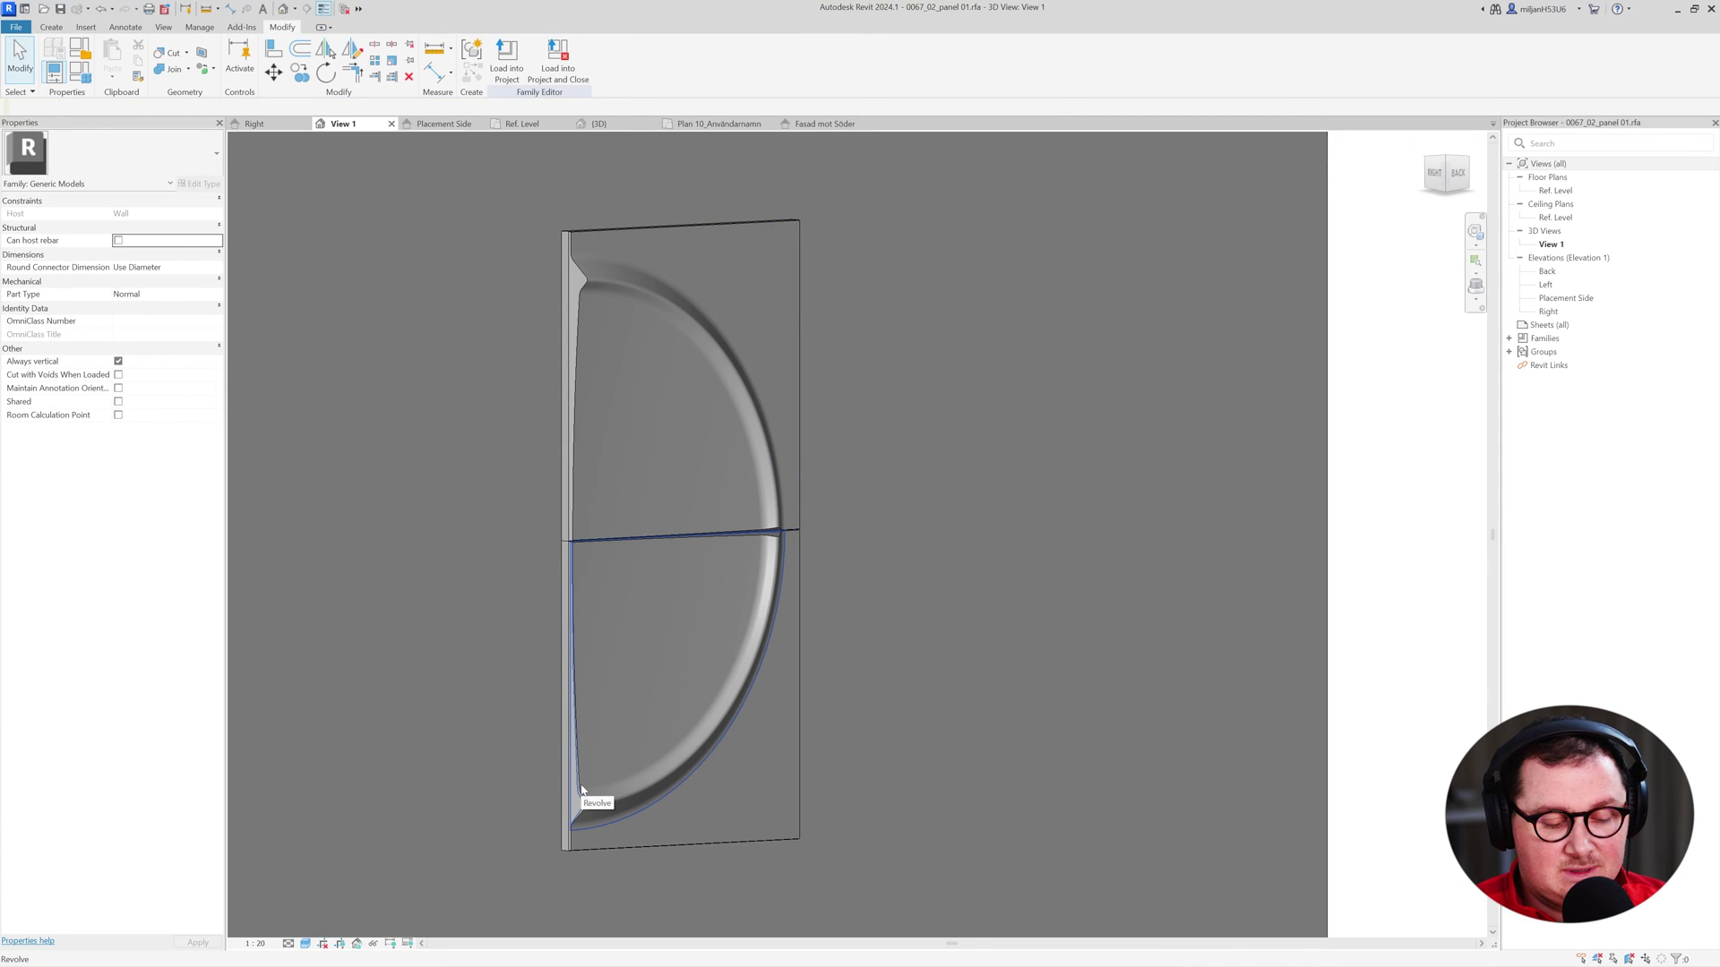
{"action": "left_click", "coordinate": [602, 798]}
{"action": "left_click", "coordinate": [526, 795]}
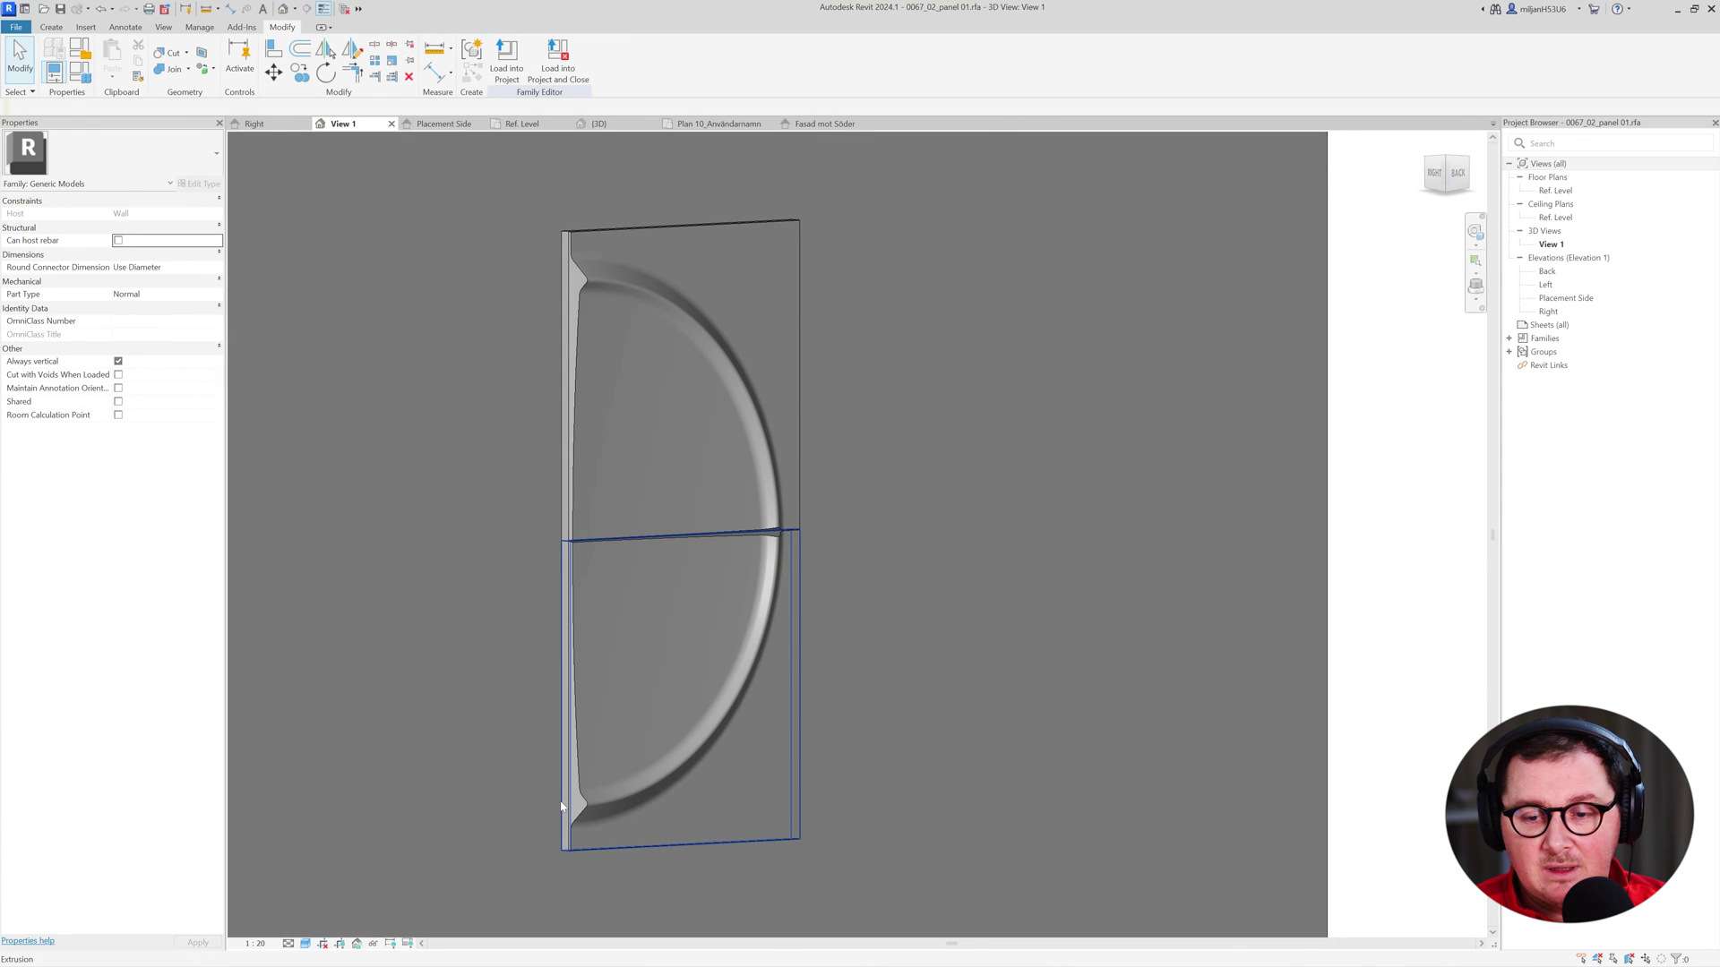
Associate the lower panel's material with the existing family parameter Mat 01.
{"action": "left_click", "coordinate": [562, 806]}
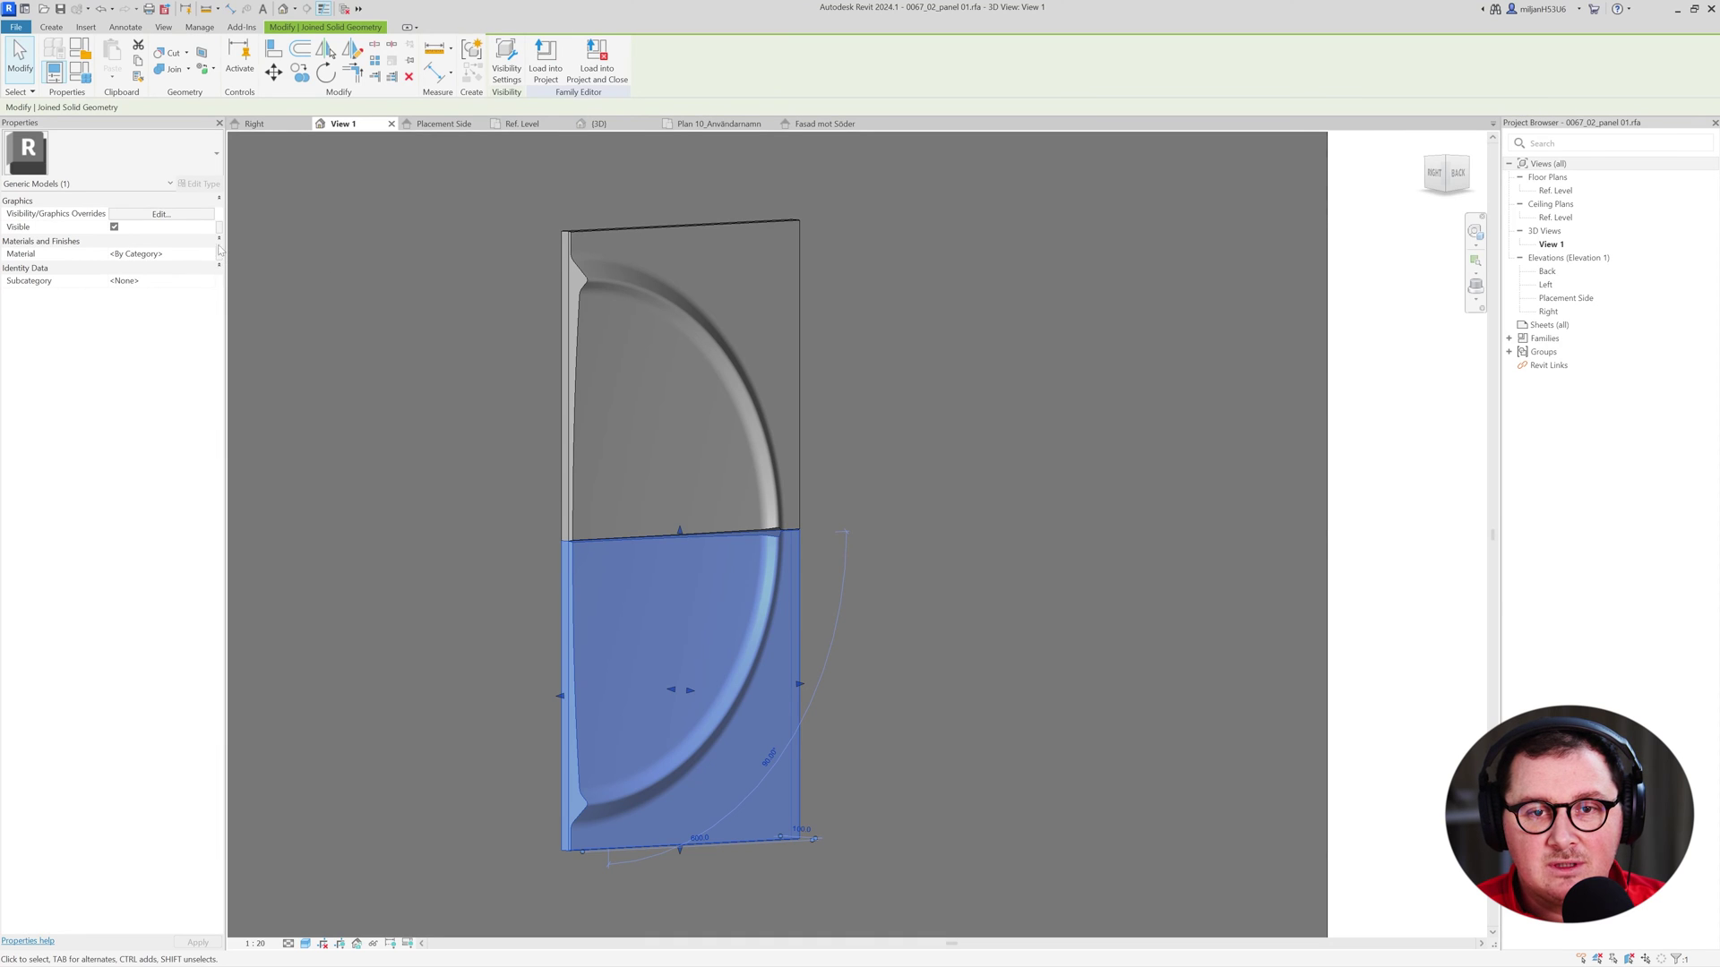
{"action": "left_click", "coordinate": [220, 256]}
{"action": "left_click", "coordinate": [780, 449]}
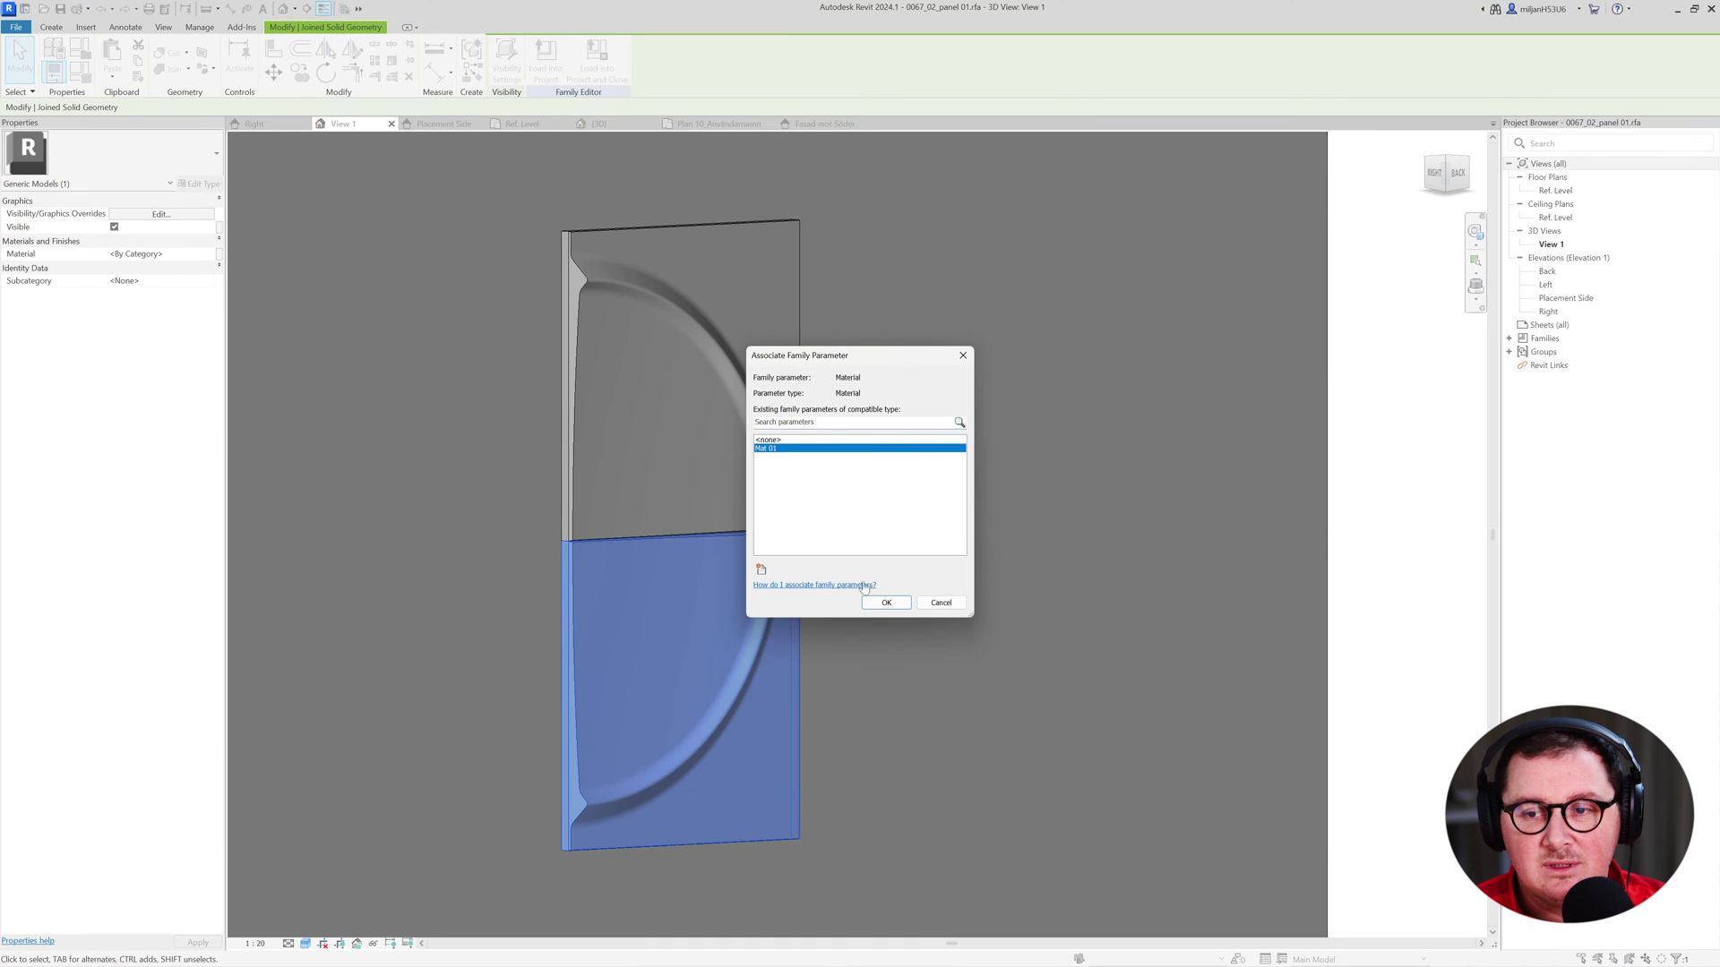
{"action": "left_click", "coordinate": [885, 602]}
{"action": "key", "text": "Escape"}
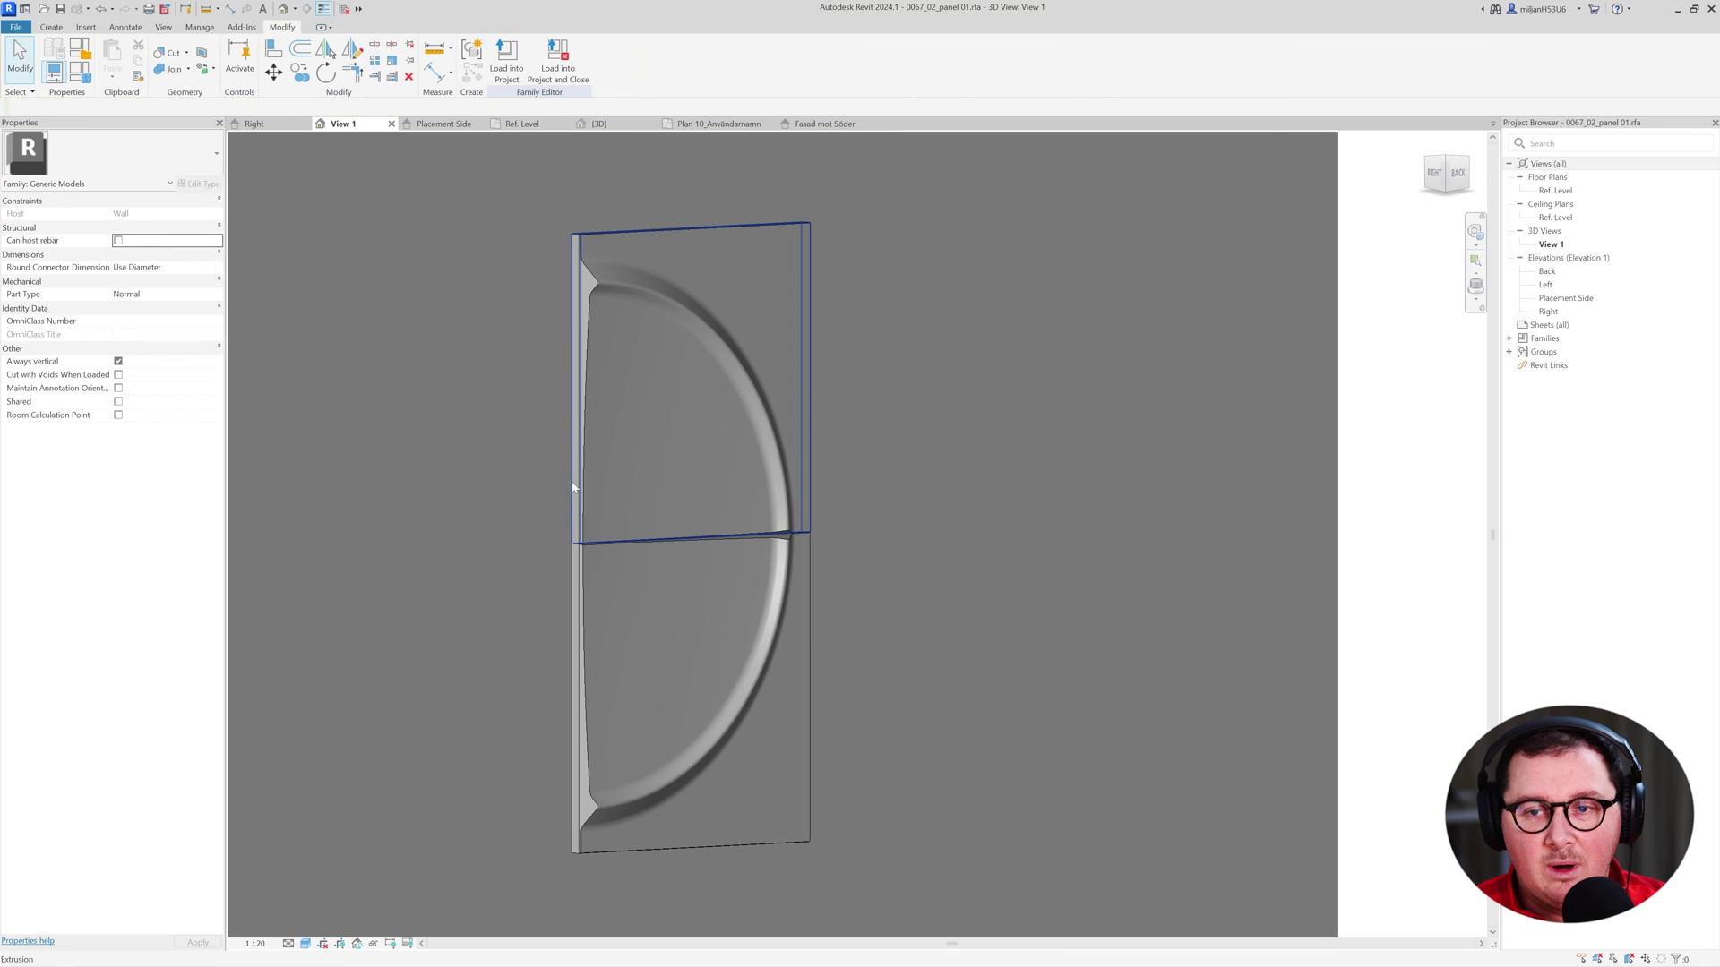
Associate the upper panel's visibility with a new instance family parameter named A, grouped under Visibility.
{"action": "left_click", "coordinate": [574, 394]}
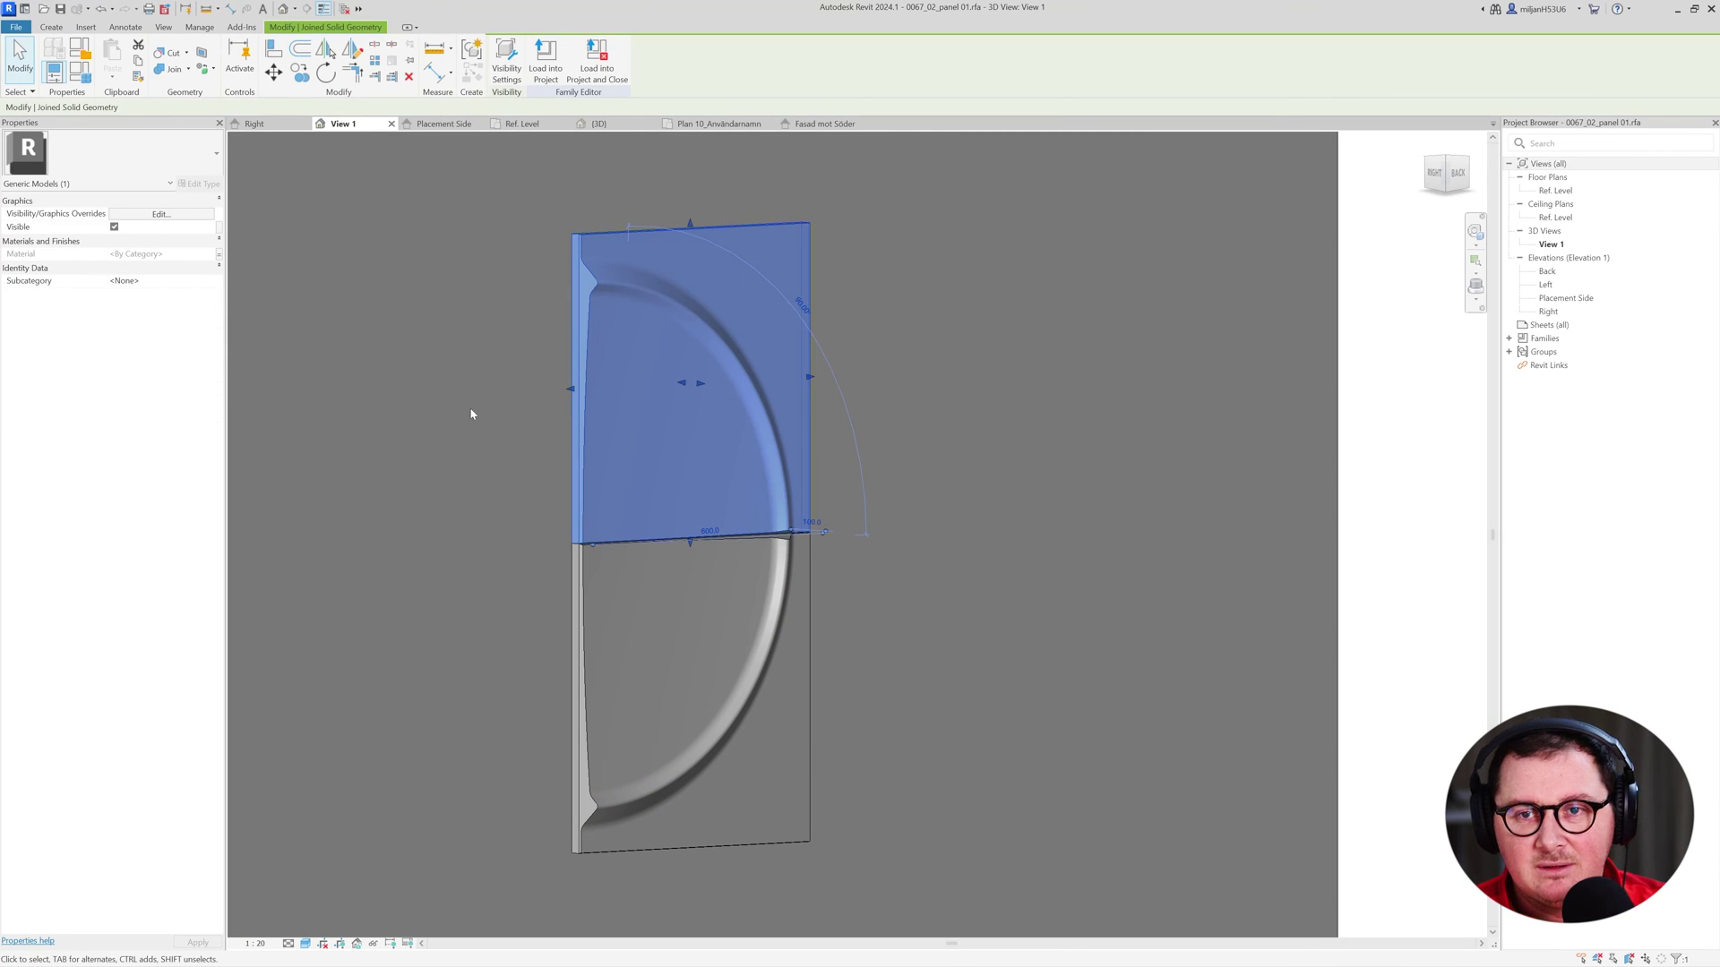
{"action": "left_click", "coordinate": [220, 230]}
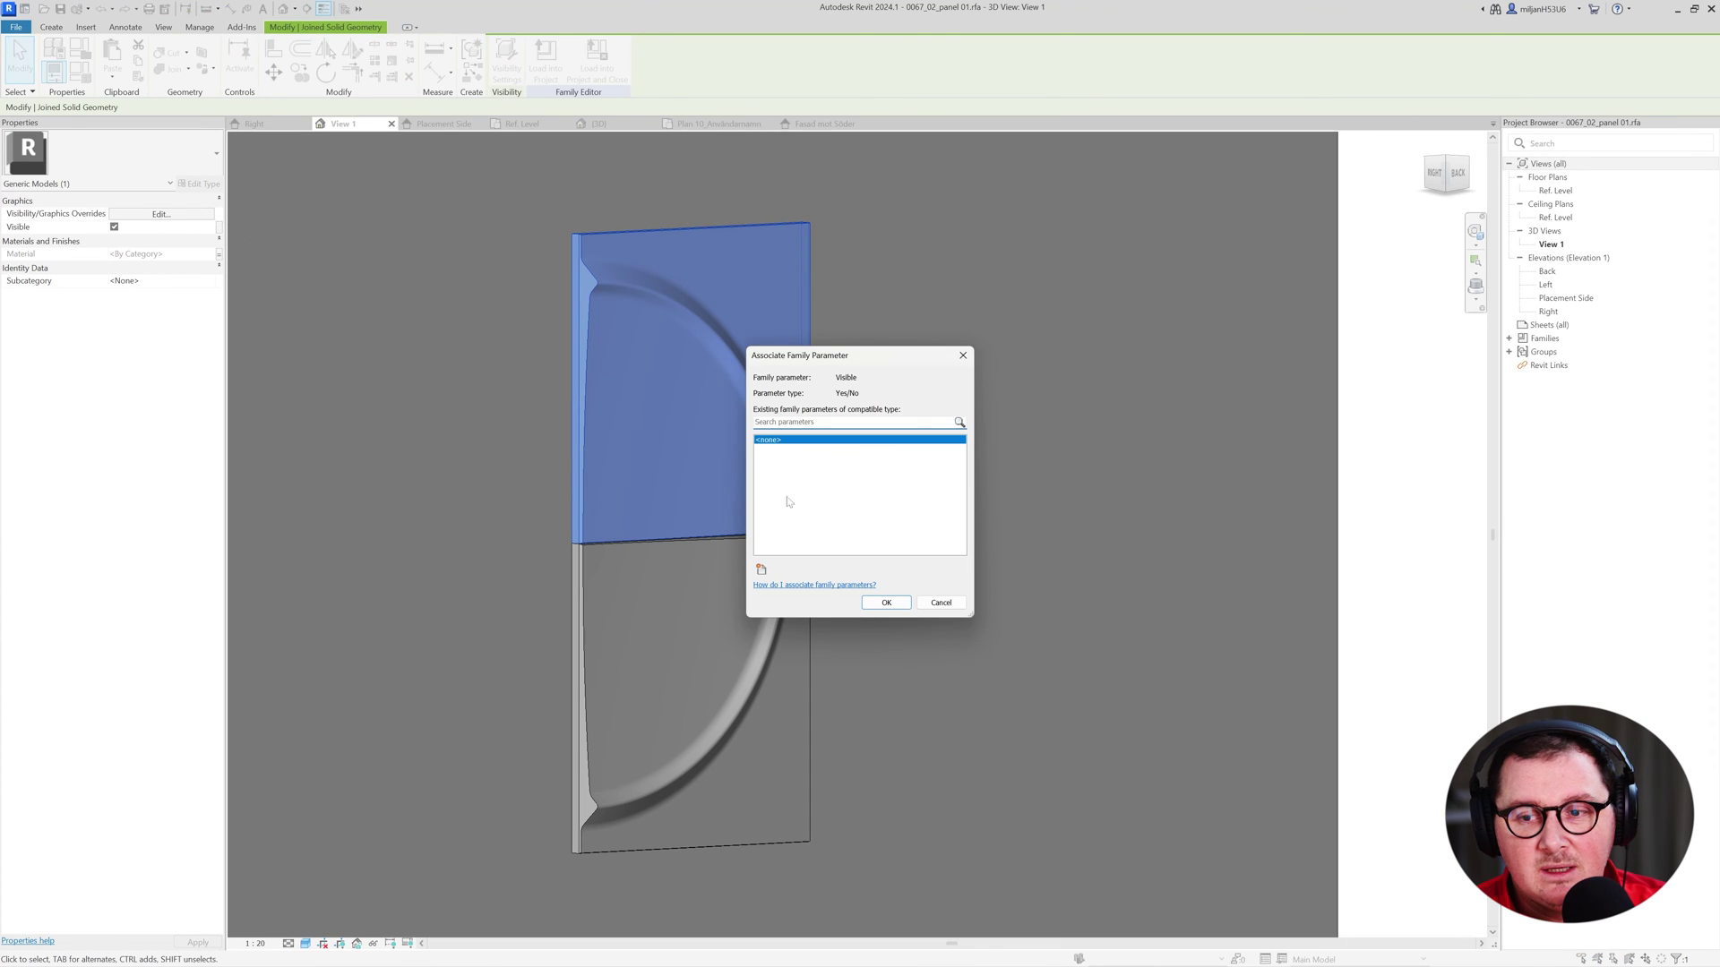
{"action": "left_click", "coordinate": [760, 569]}
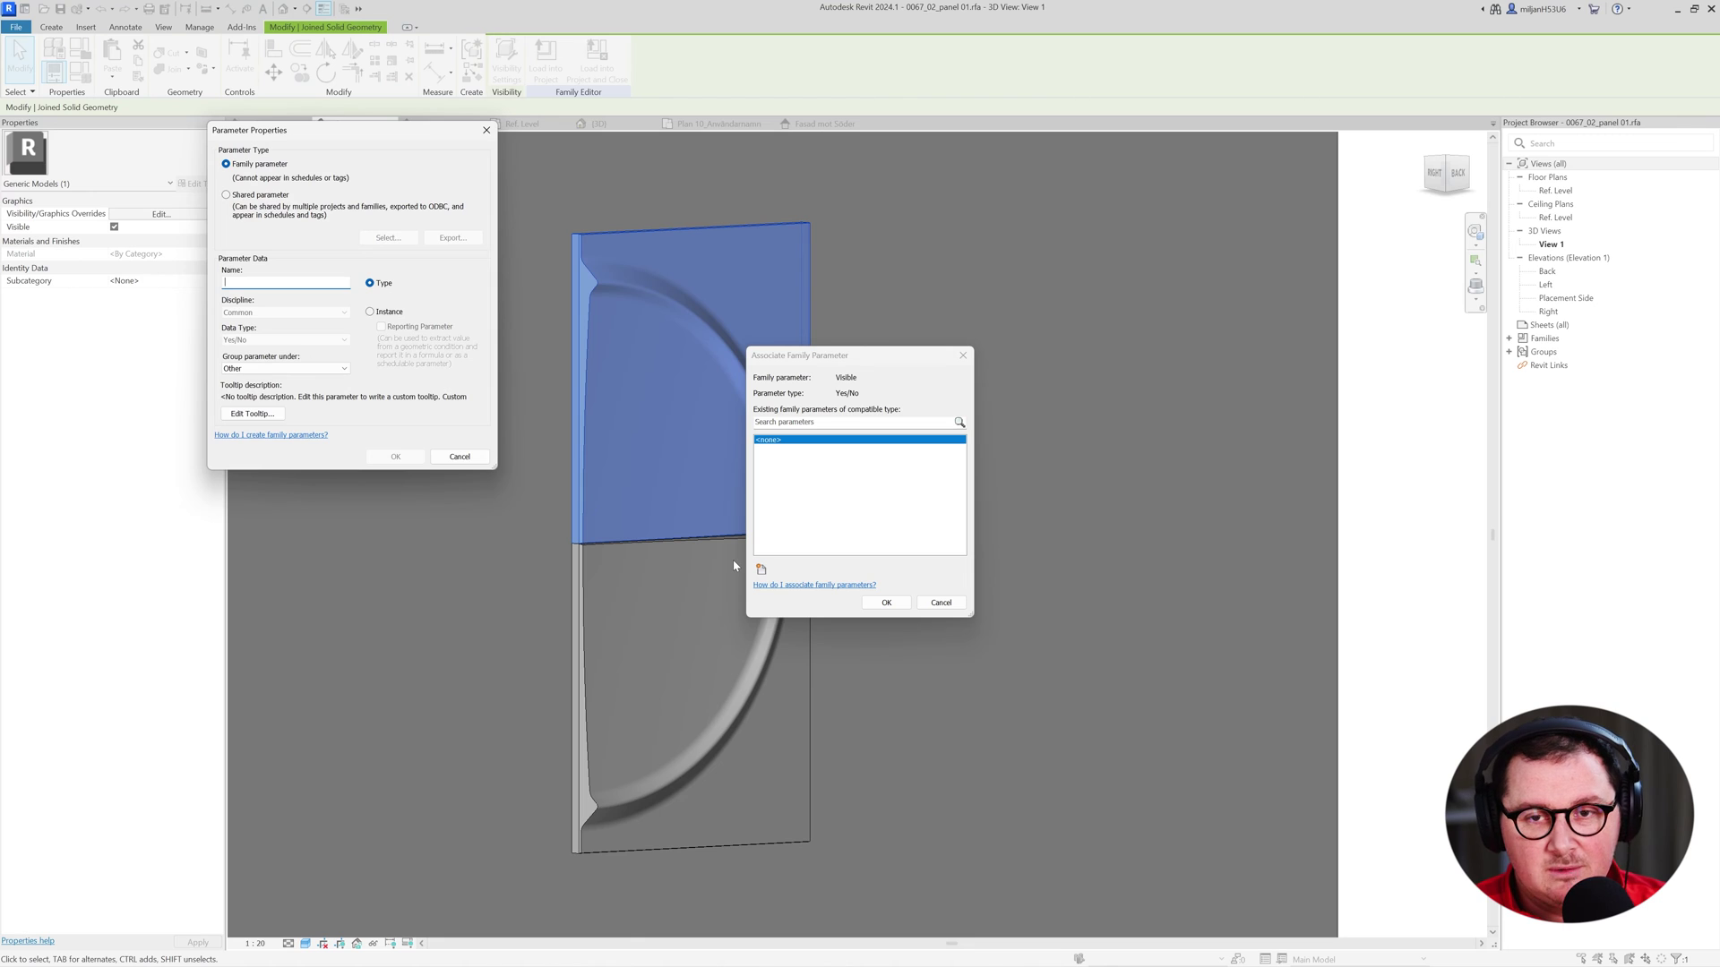
{"action": "type", "text": "A"}
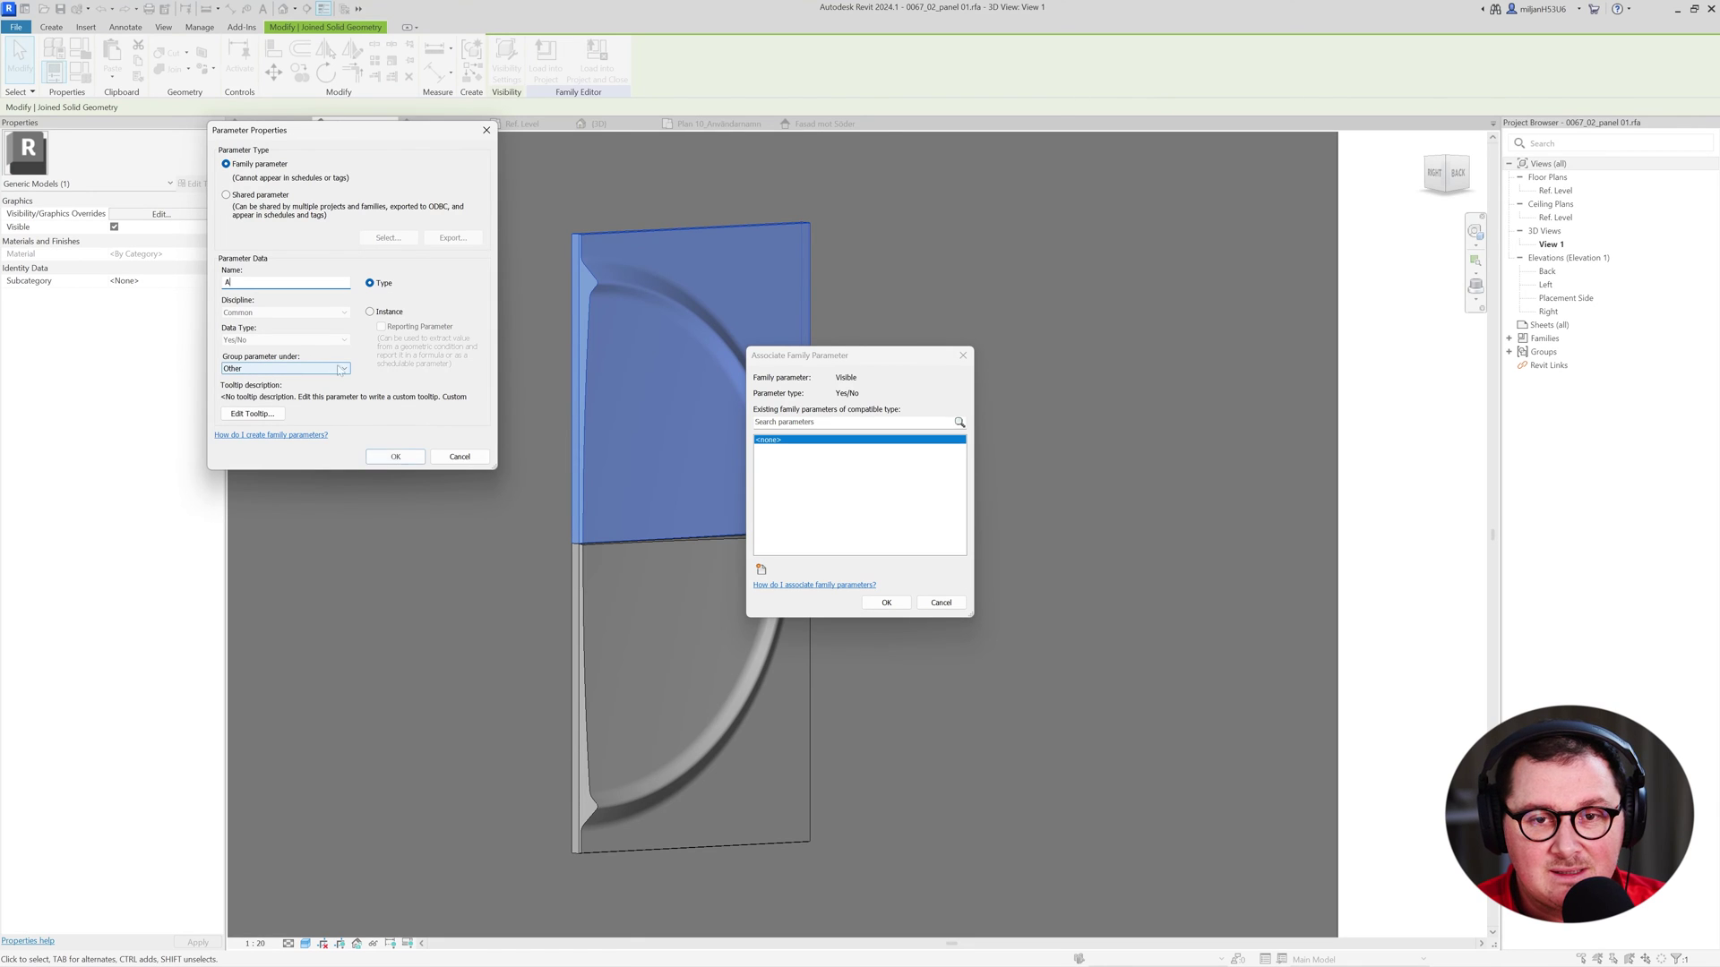
{"action": "left_click", "coordinate": [370, 313]}
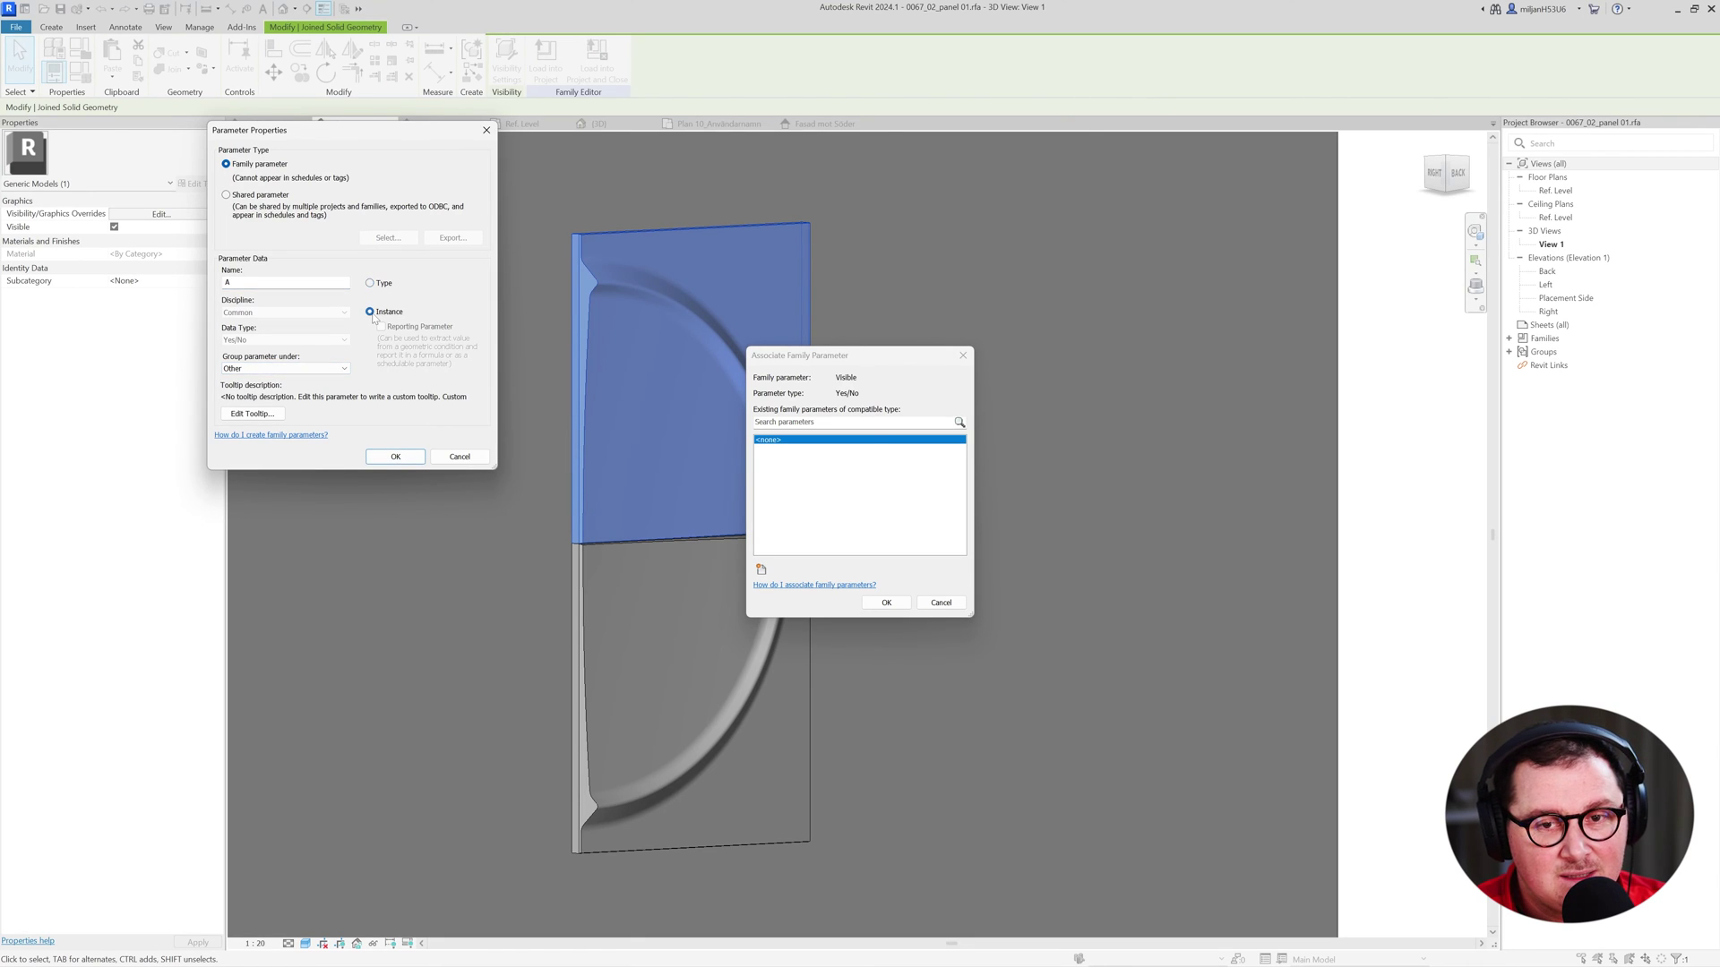
{"action": "left_click", "coordinate": [248, 373]}
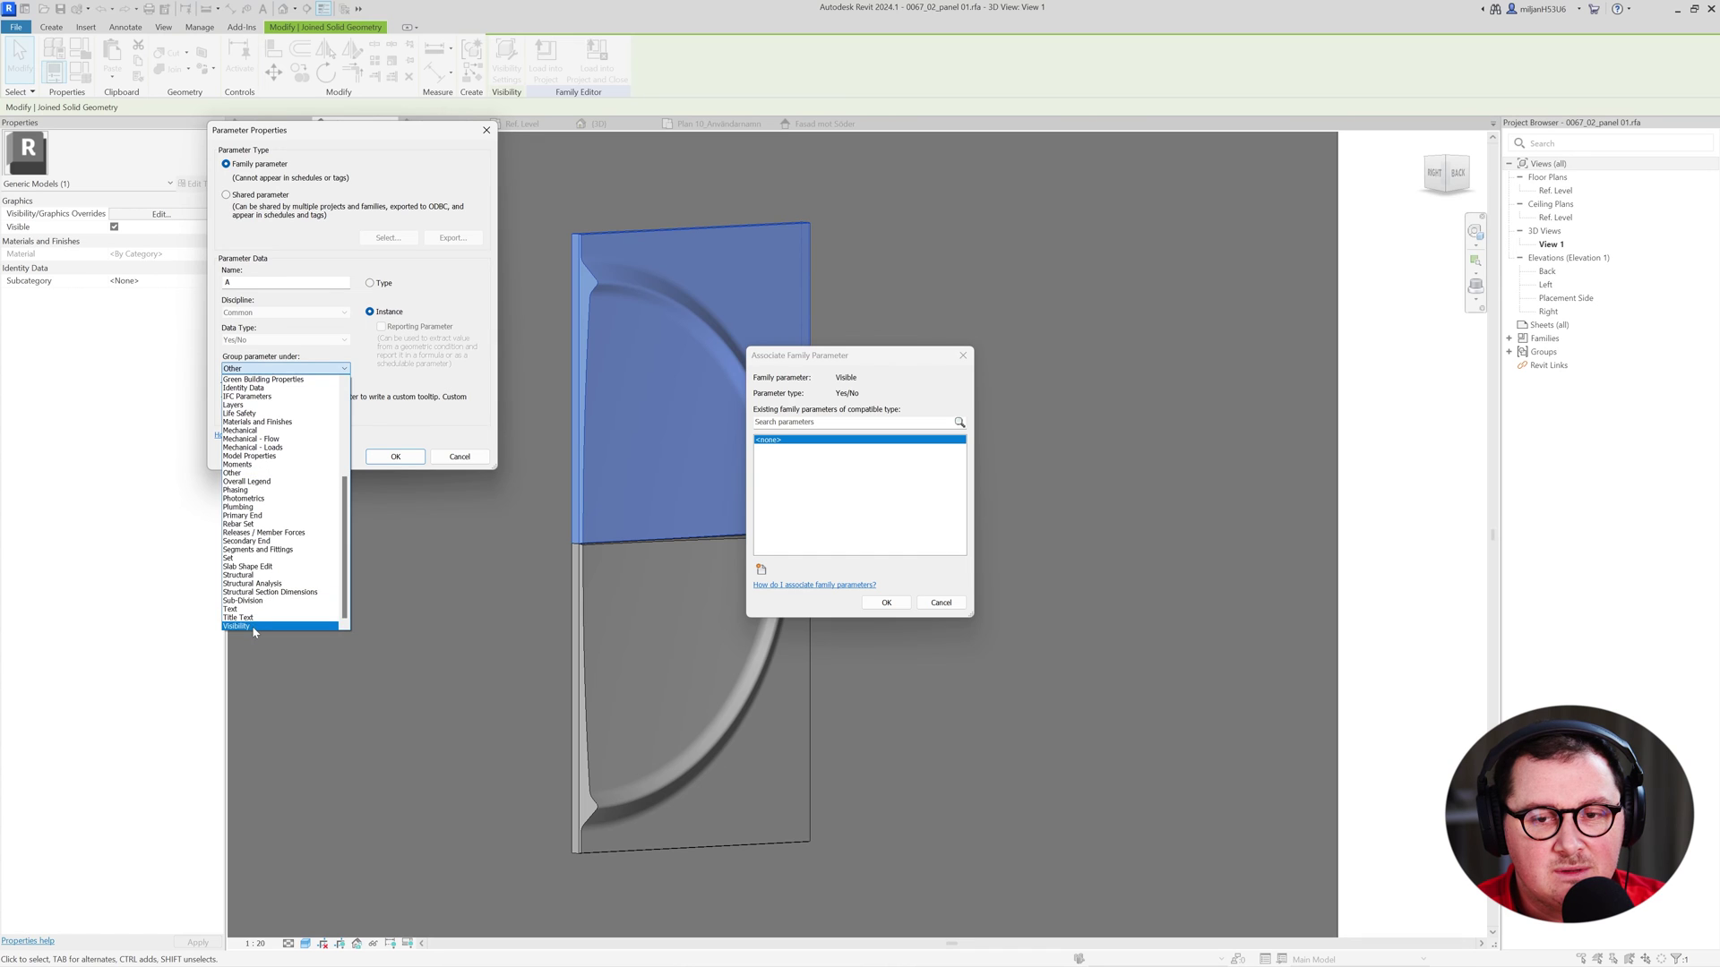
{"action": "left_click", "coordinate": [263, 620]}
{"action": "left_click", "coordinate": [395, 455]}
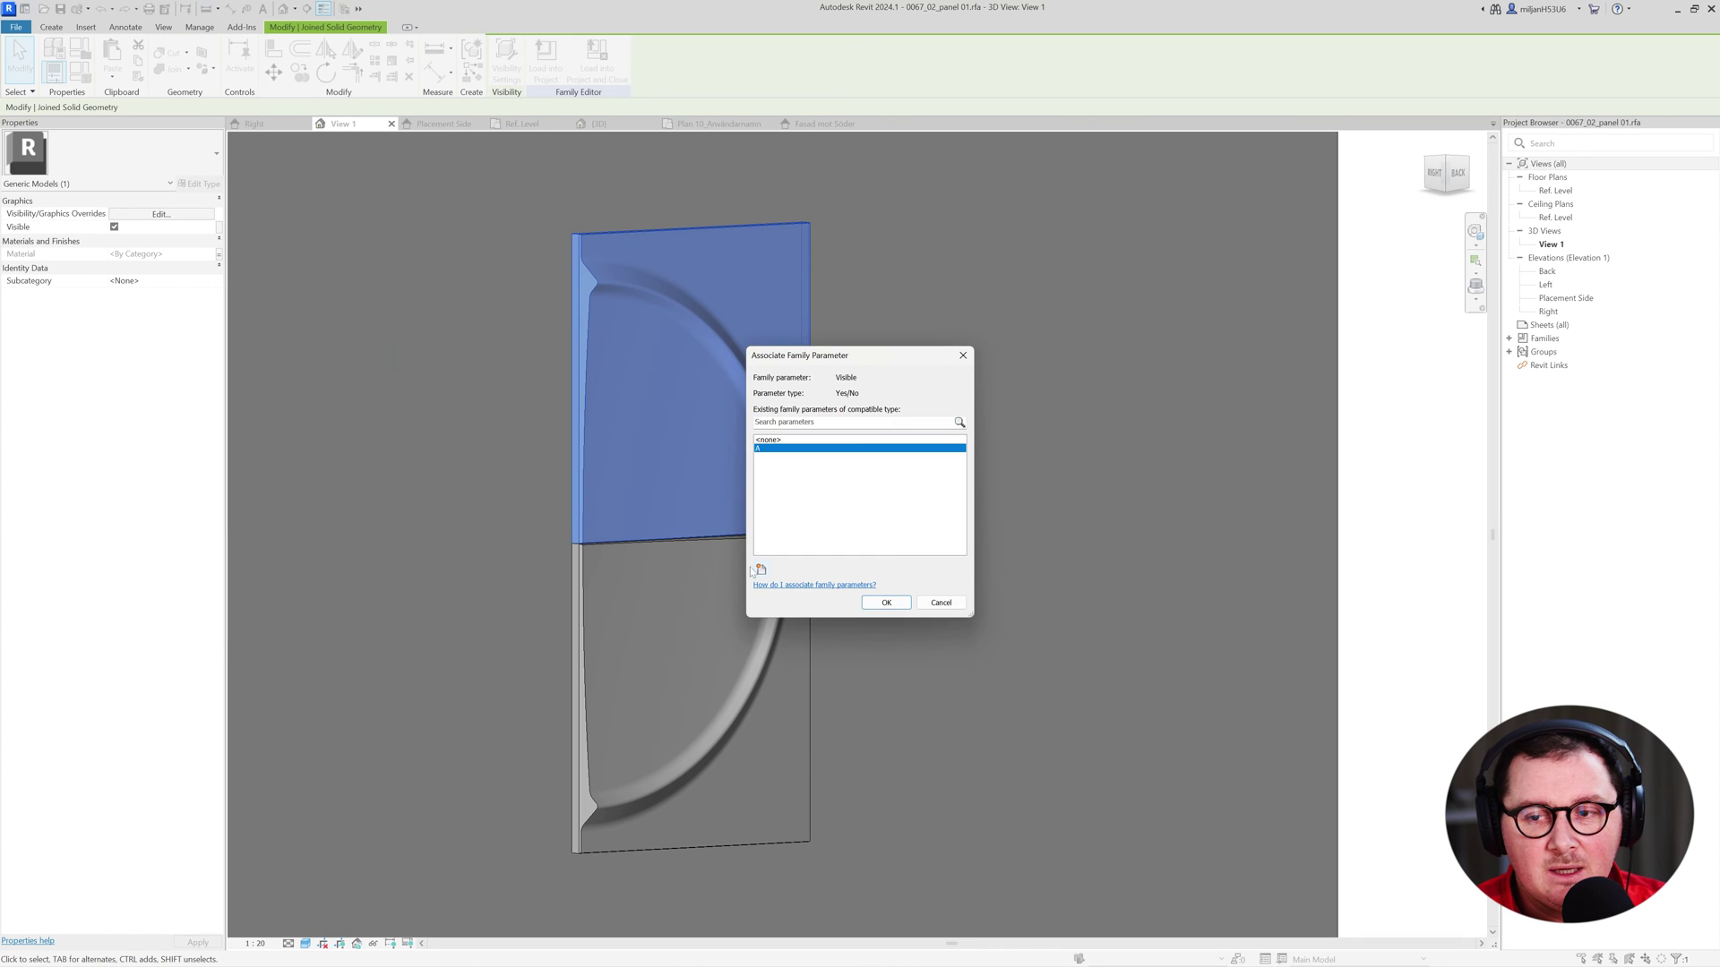
{"action": "left_click", "coordinate": [886, 603]}
{"action": "left_click", "coordinate": [991, 668]}
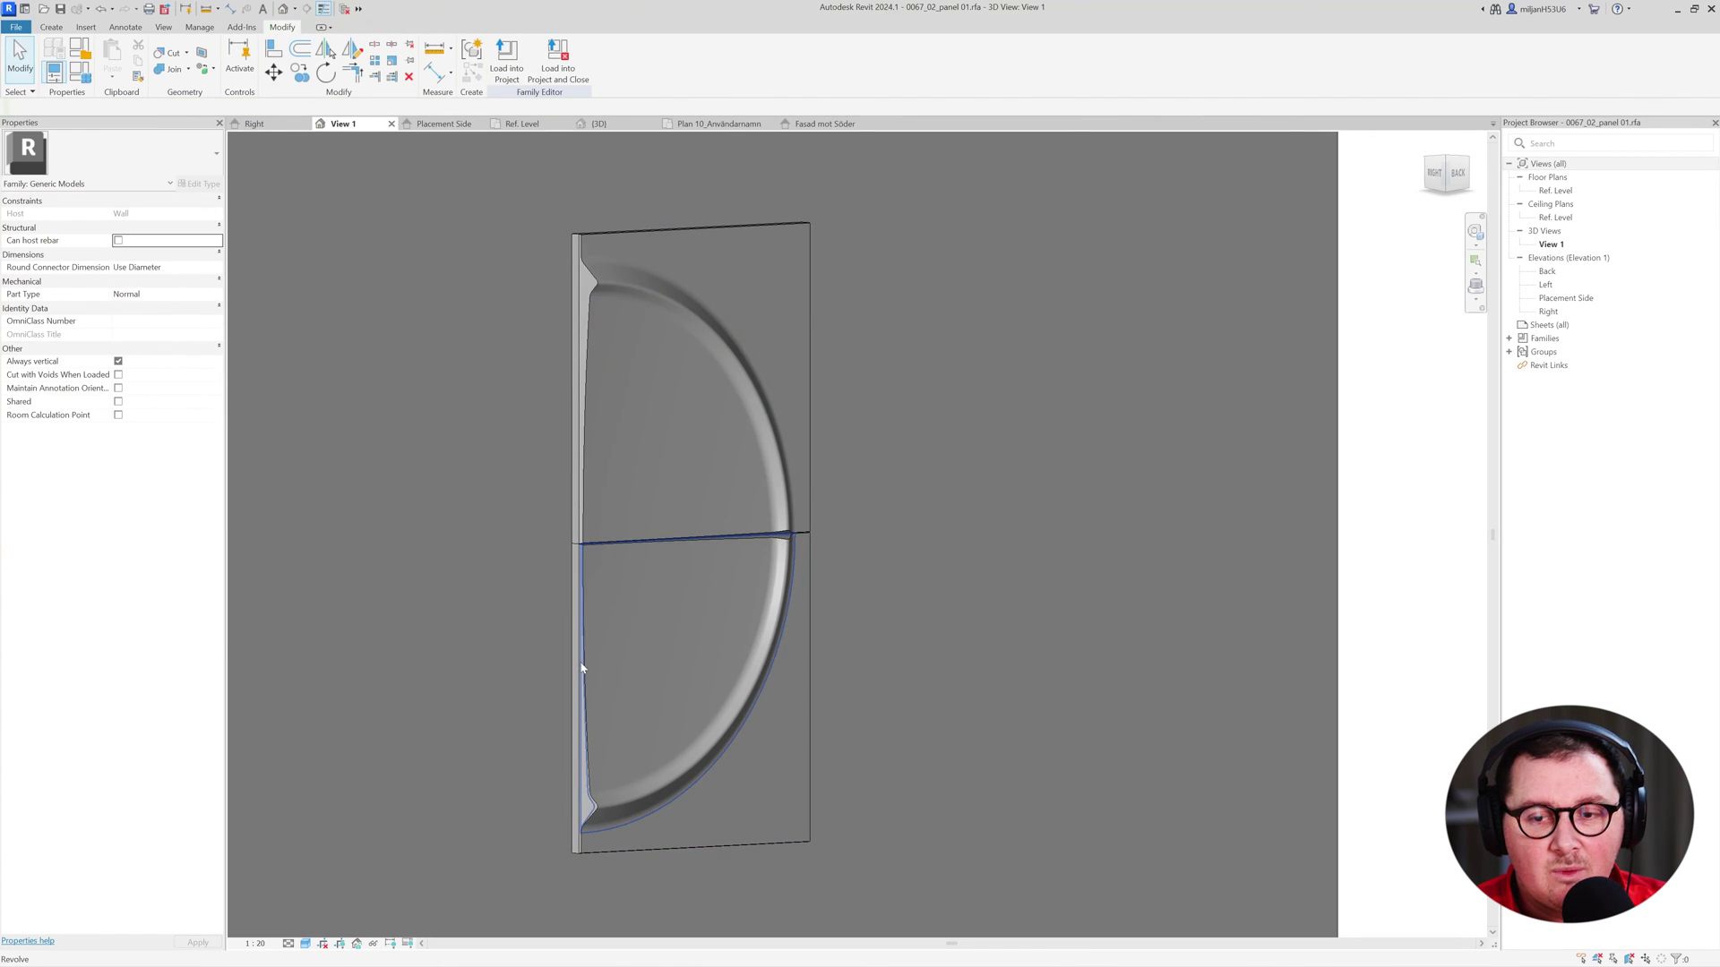
Associate the lower panel's visibility with a new instance family parameter named B, grouped under Visibility.
{"action": "left_click", "coordinate": [579, 664]}
{"action": "left_click", "coordinate": [432, 582]}
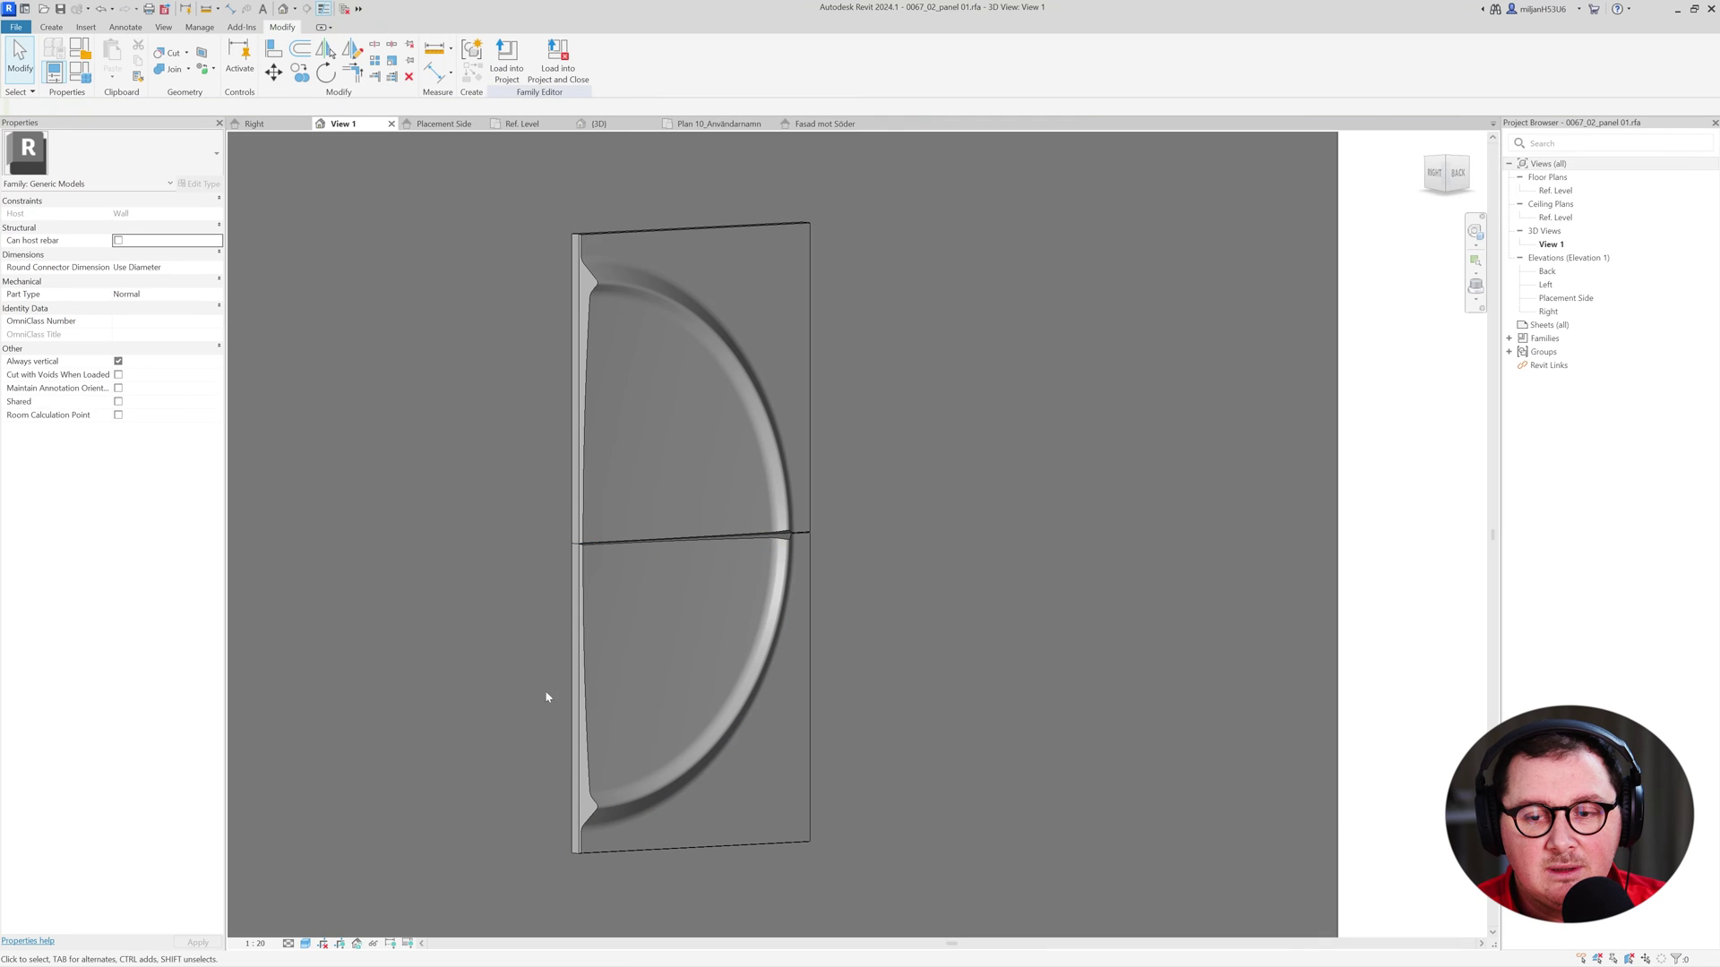
{"action": "left_click", "coordinate": [577, 768]}
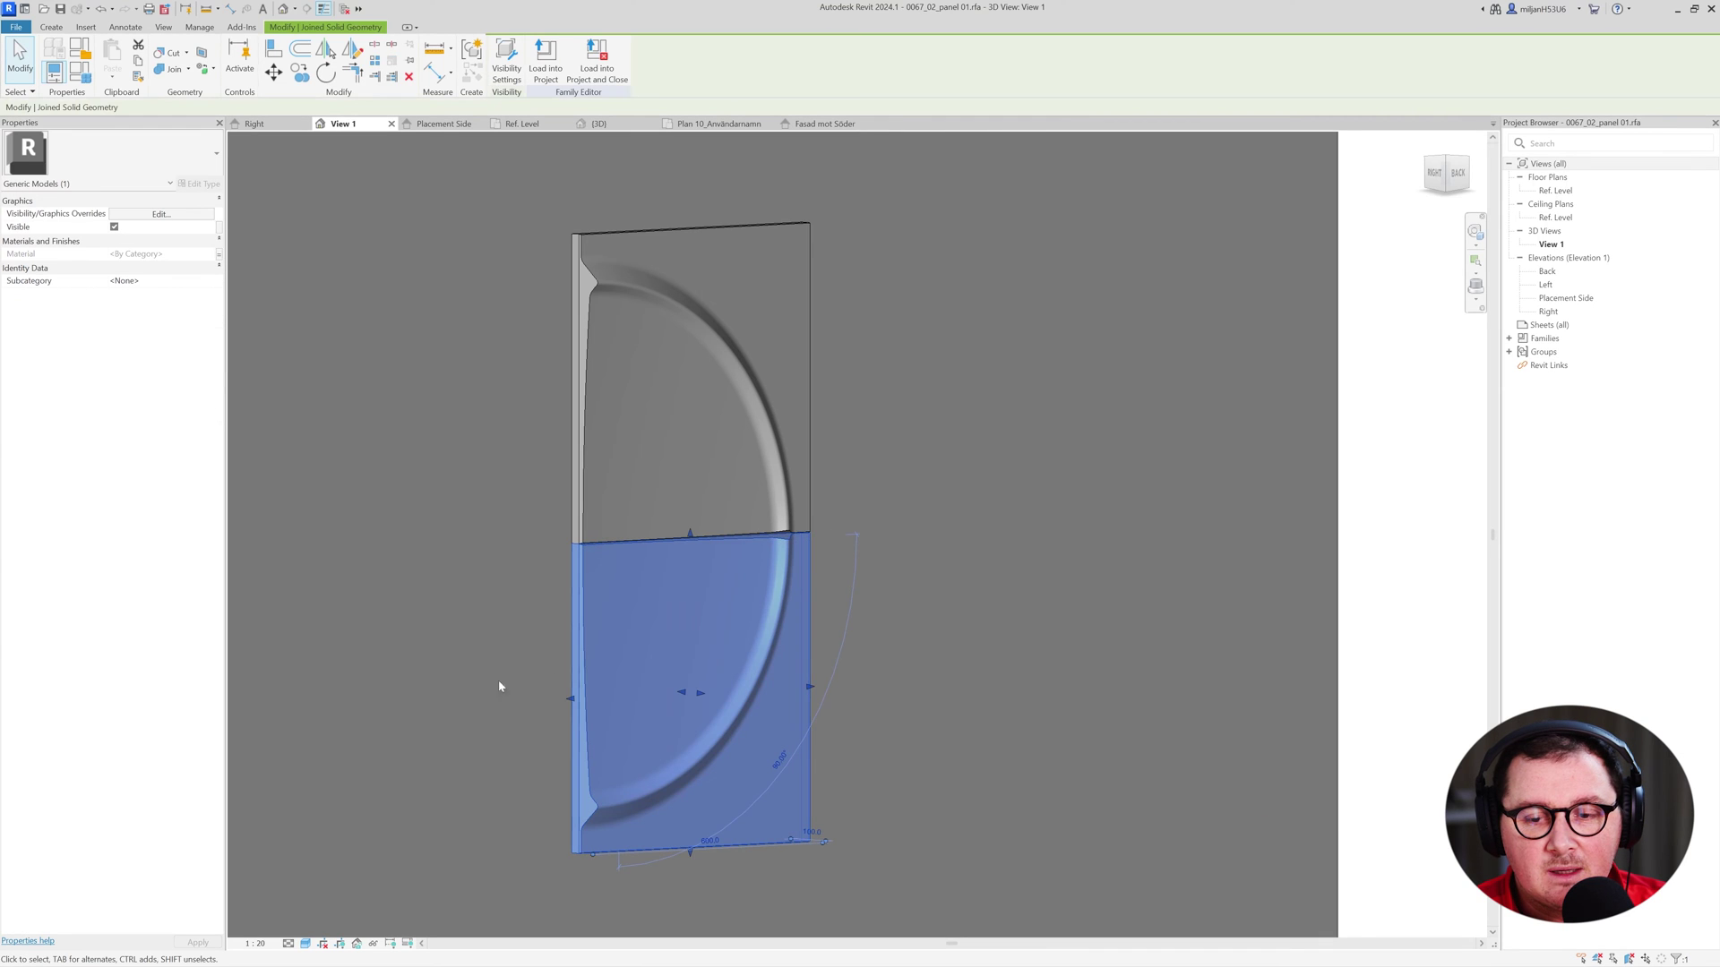
{"action": "left_click", "coordinate": [220, 232]}
{"action": "left_click", "coordinate": [761, 570]}
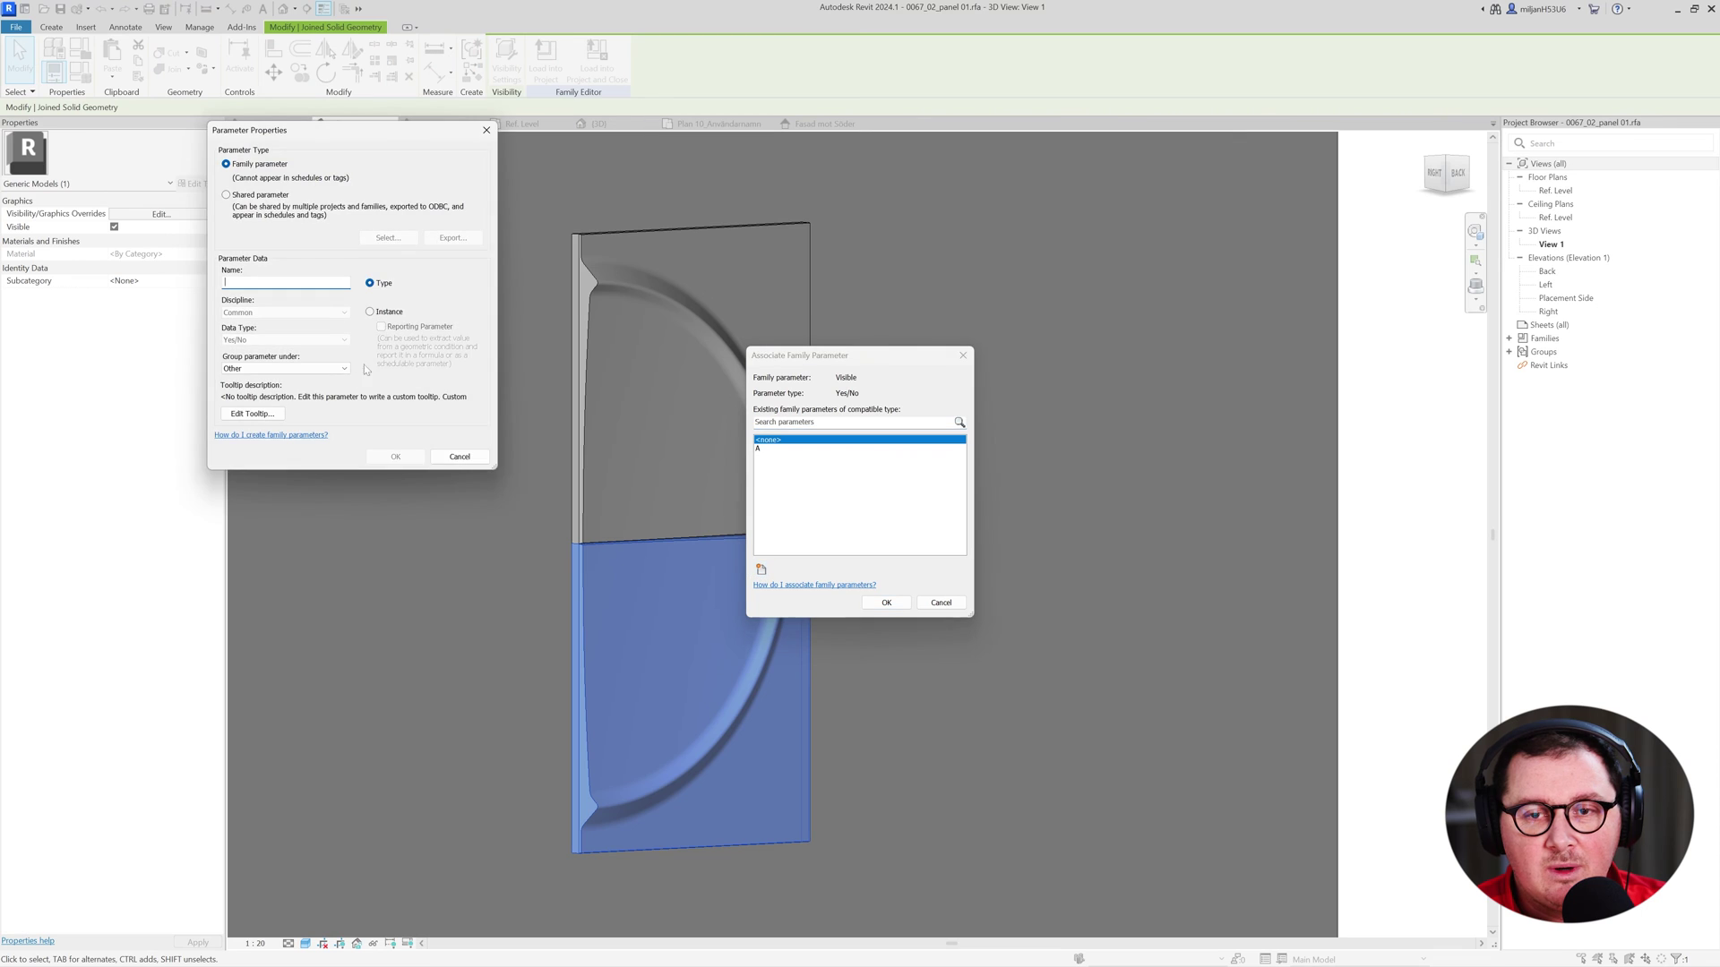
{"action": "left_click", "coordinate": [385, 314]}
{"action": "type", "text": "B"}
{"action": "left_click", "coordinate": [269, 369]}
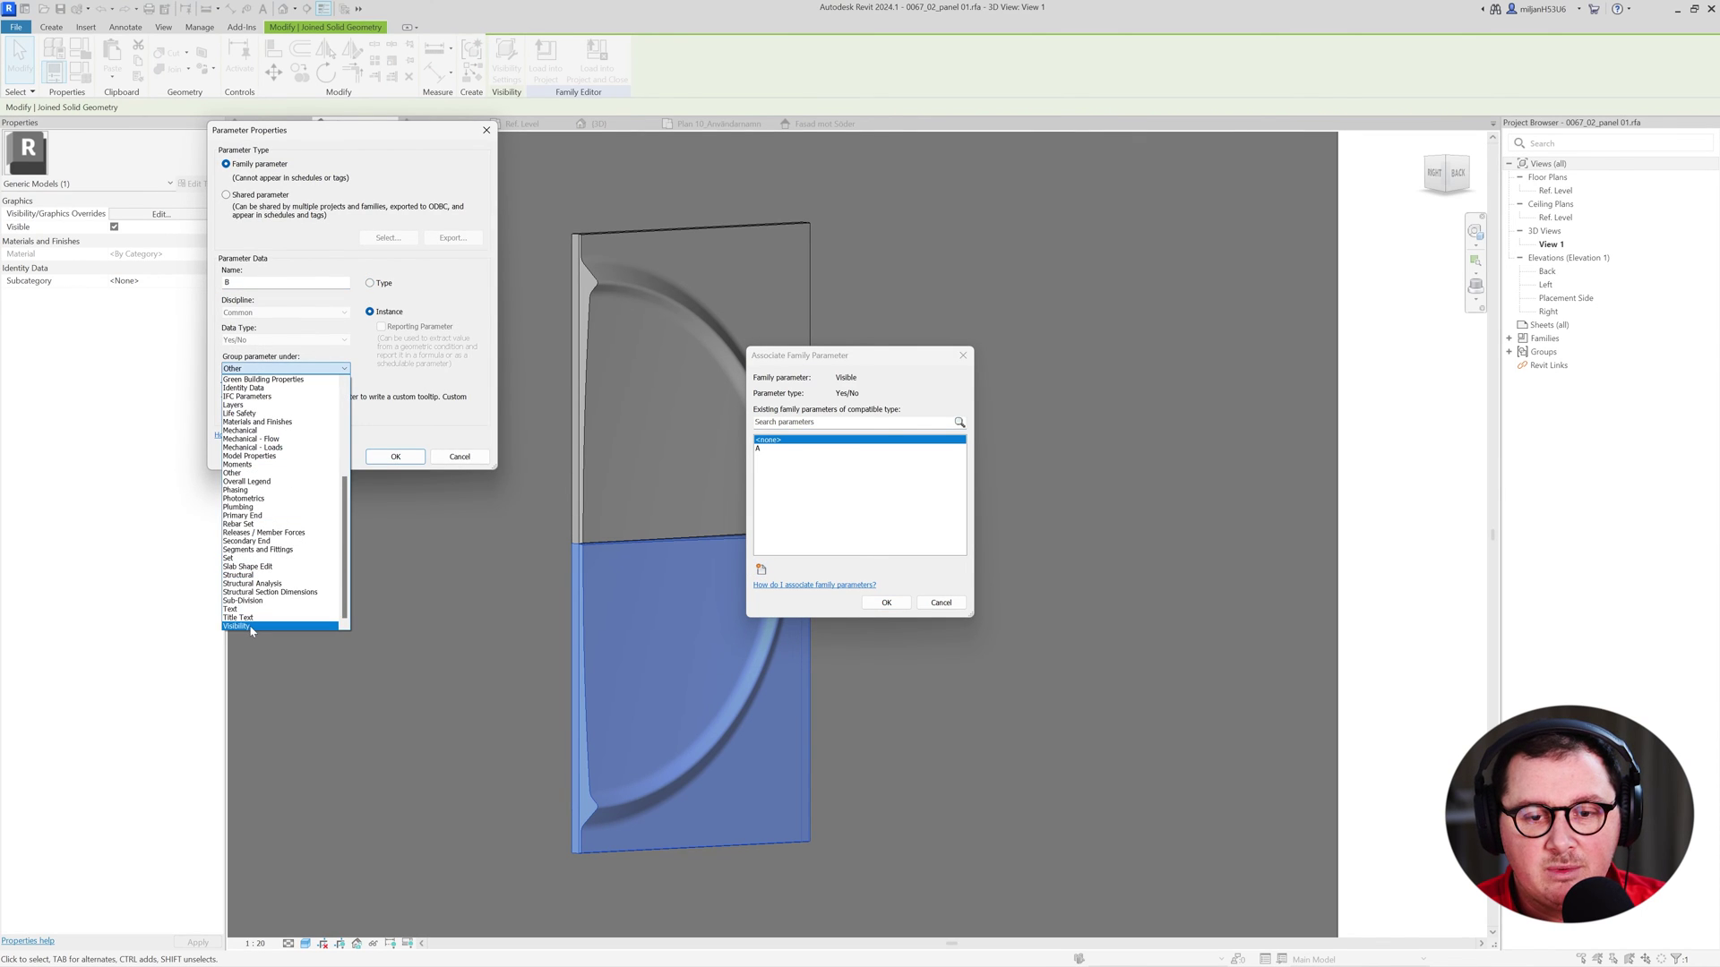
{"action": "left_click", "coordinate": [250, 626]}
{"action": "left_click", "coordinate": [395, 457]}
{"action": "left_click", "coordinate": [888, 603]}
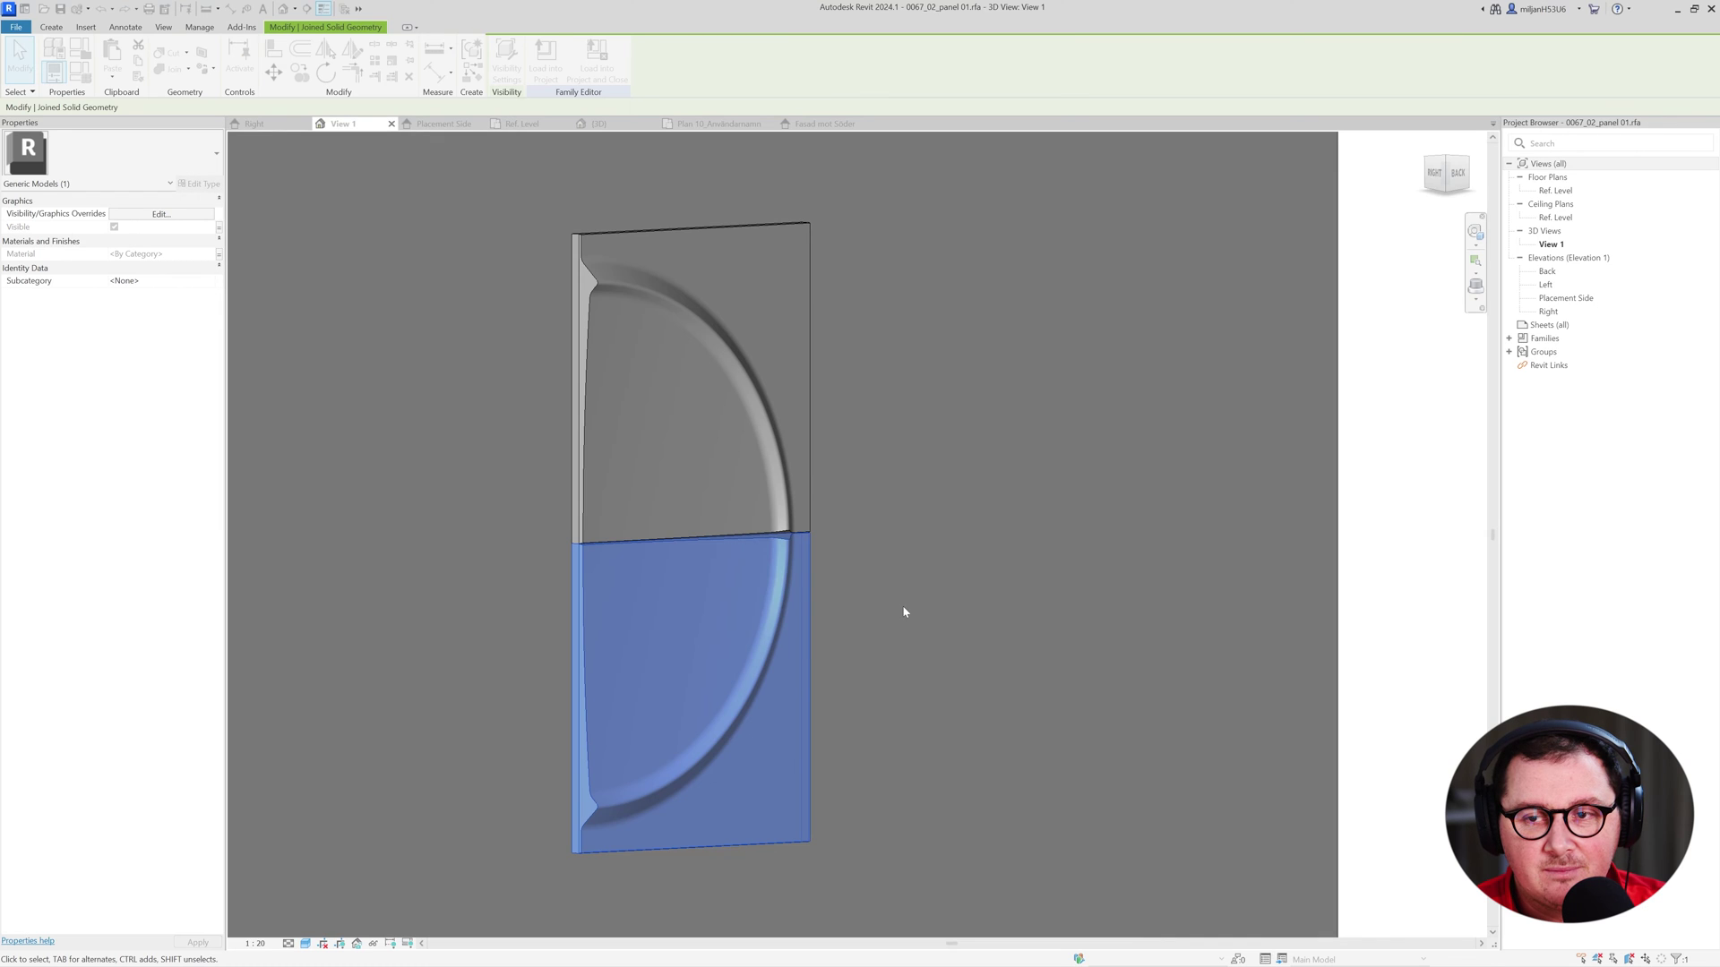
{"action": "left_click", "coordinate": [903, 612]}
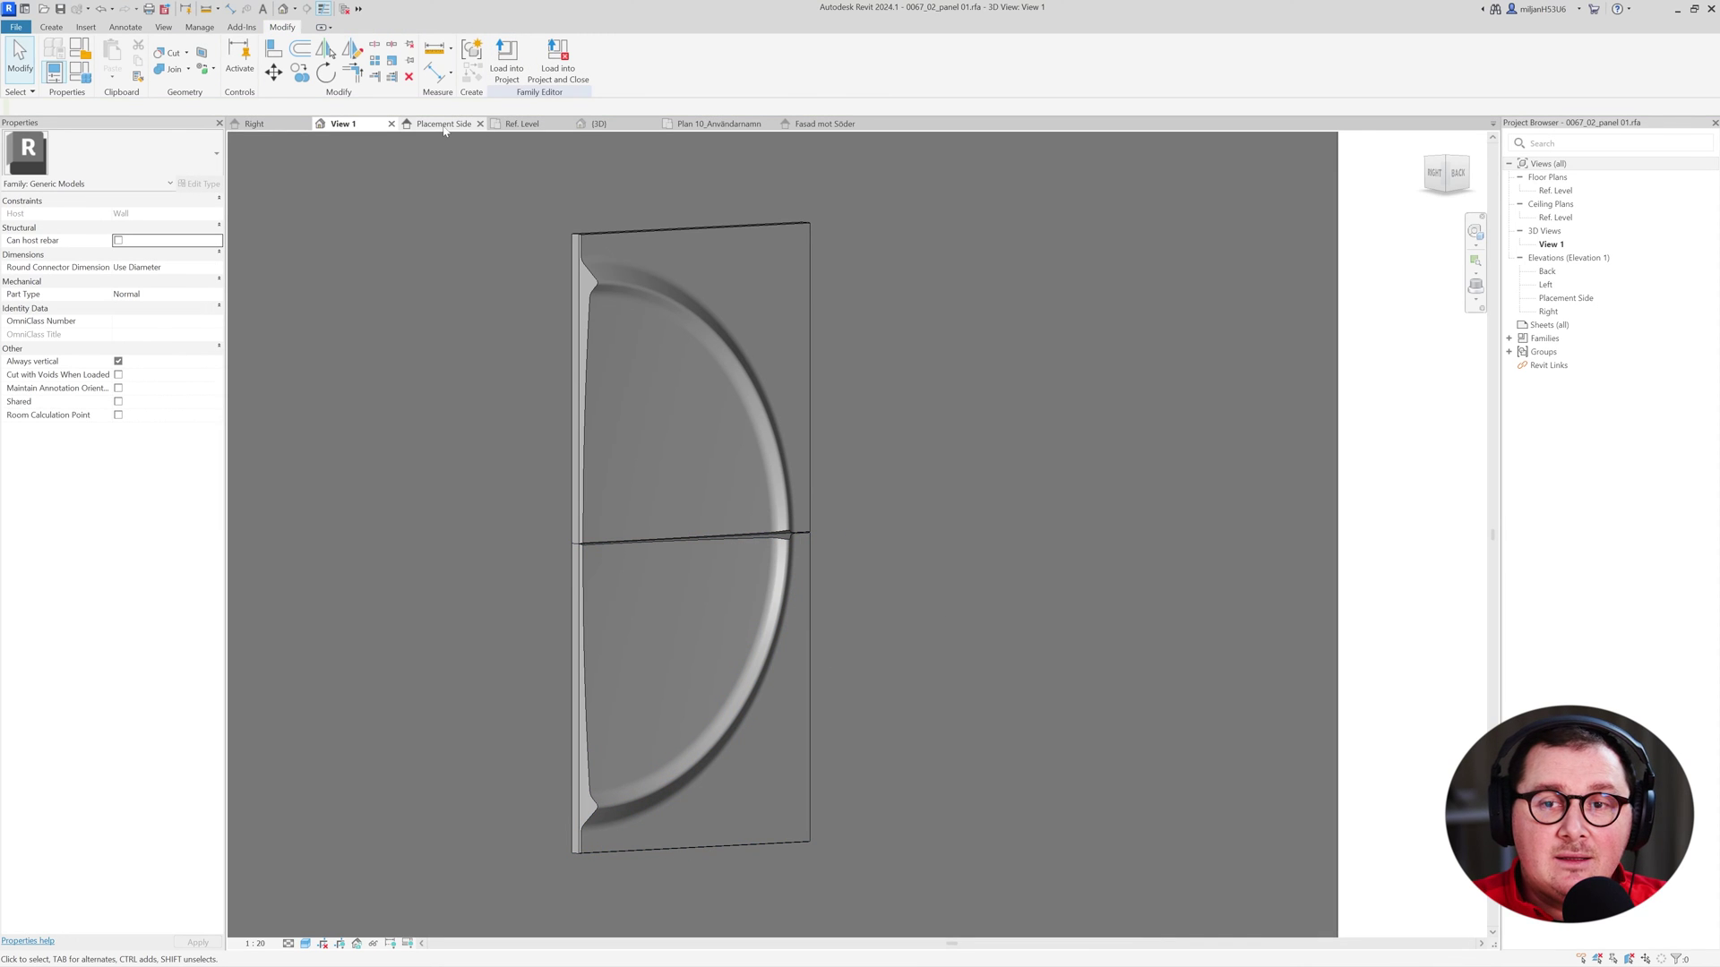
Add a double horizontal flip control to the family in the Ref. Level floor plan.
{"action": "left_click", "coordinate": [523, 125]}
{"action": "scroll", "coordinate": [680, 356], "scroll_direction": "down", "scroll_amount": 6}
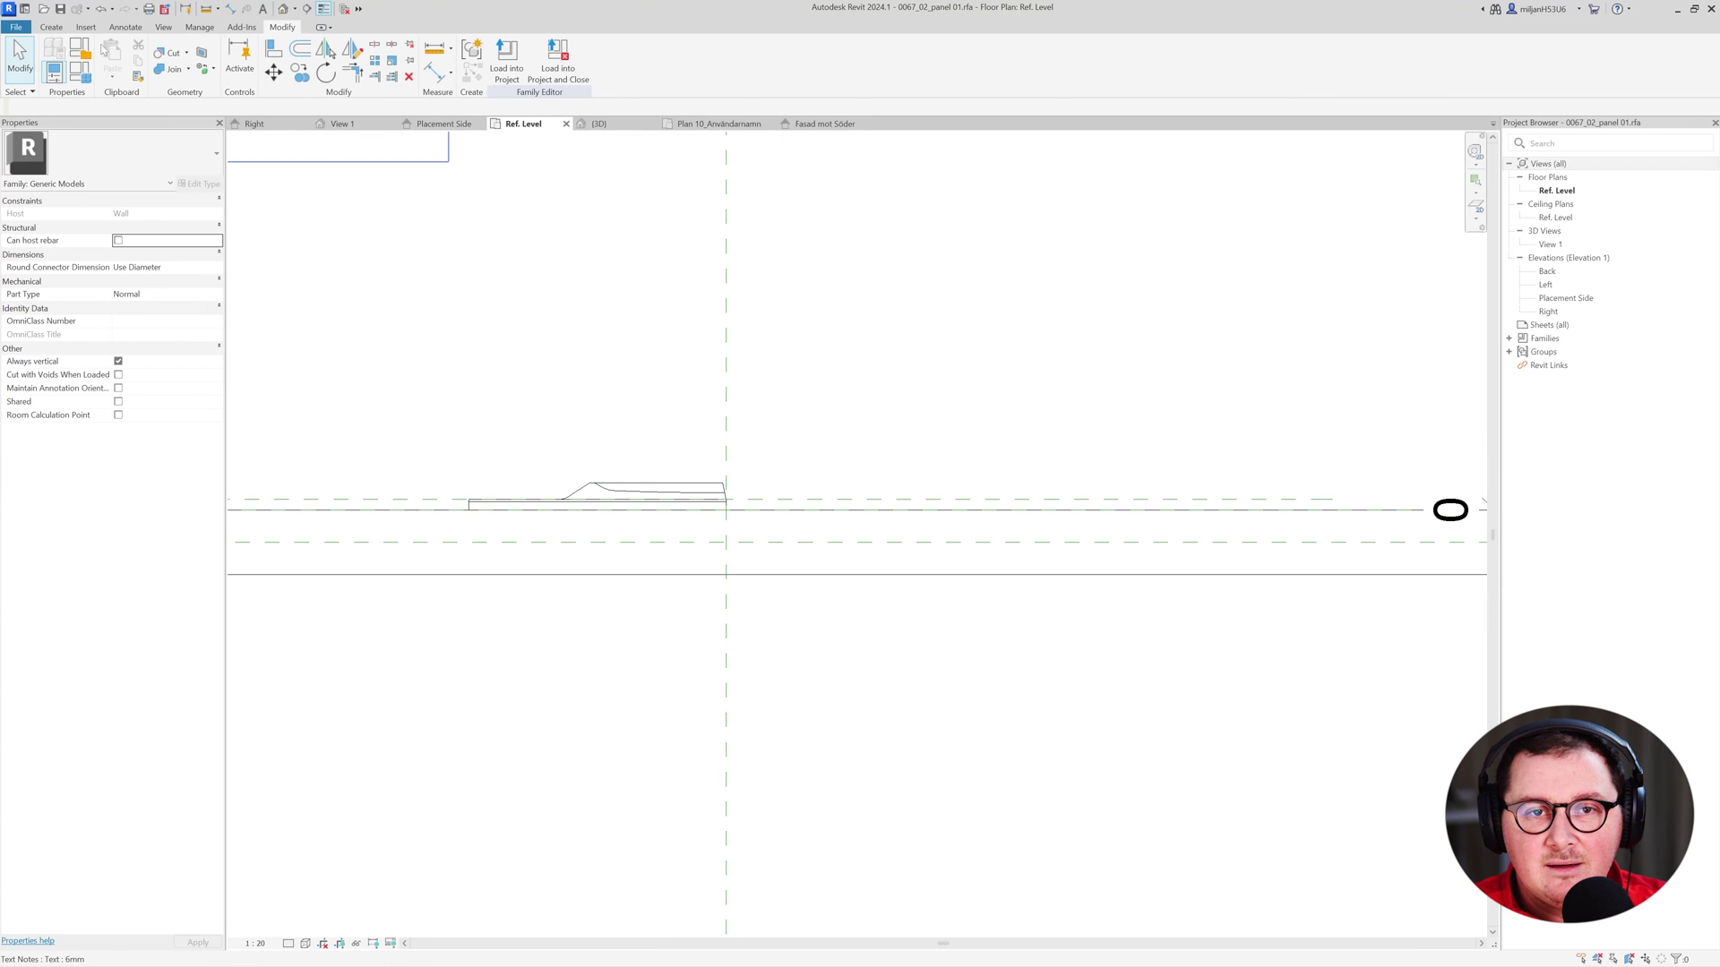
{"action": "left_click", "coordinate": [51, 29]}
{"action": "left_click", "coordinate": [472, 53]}
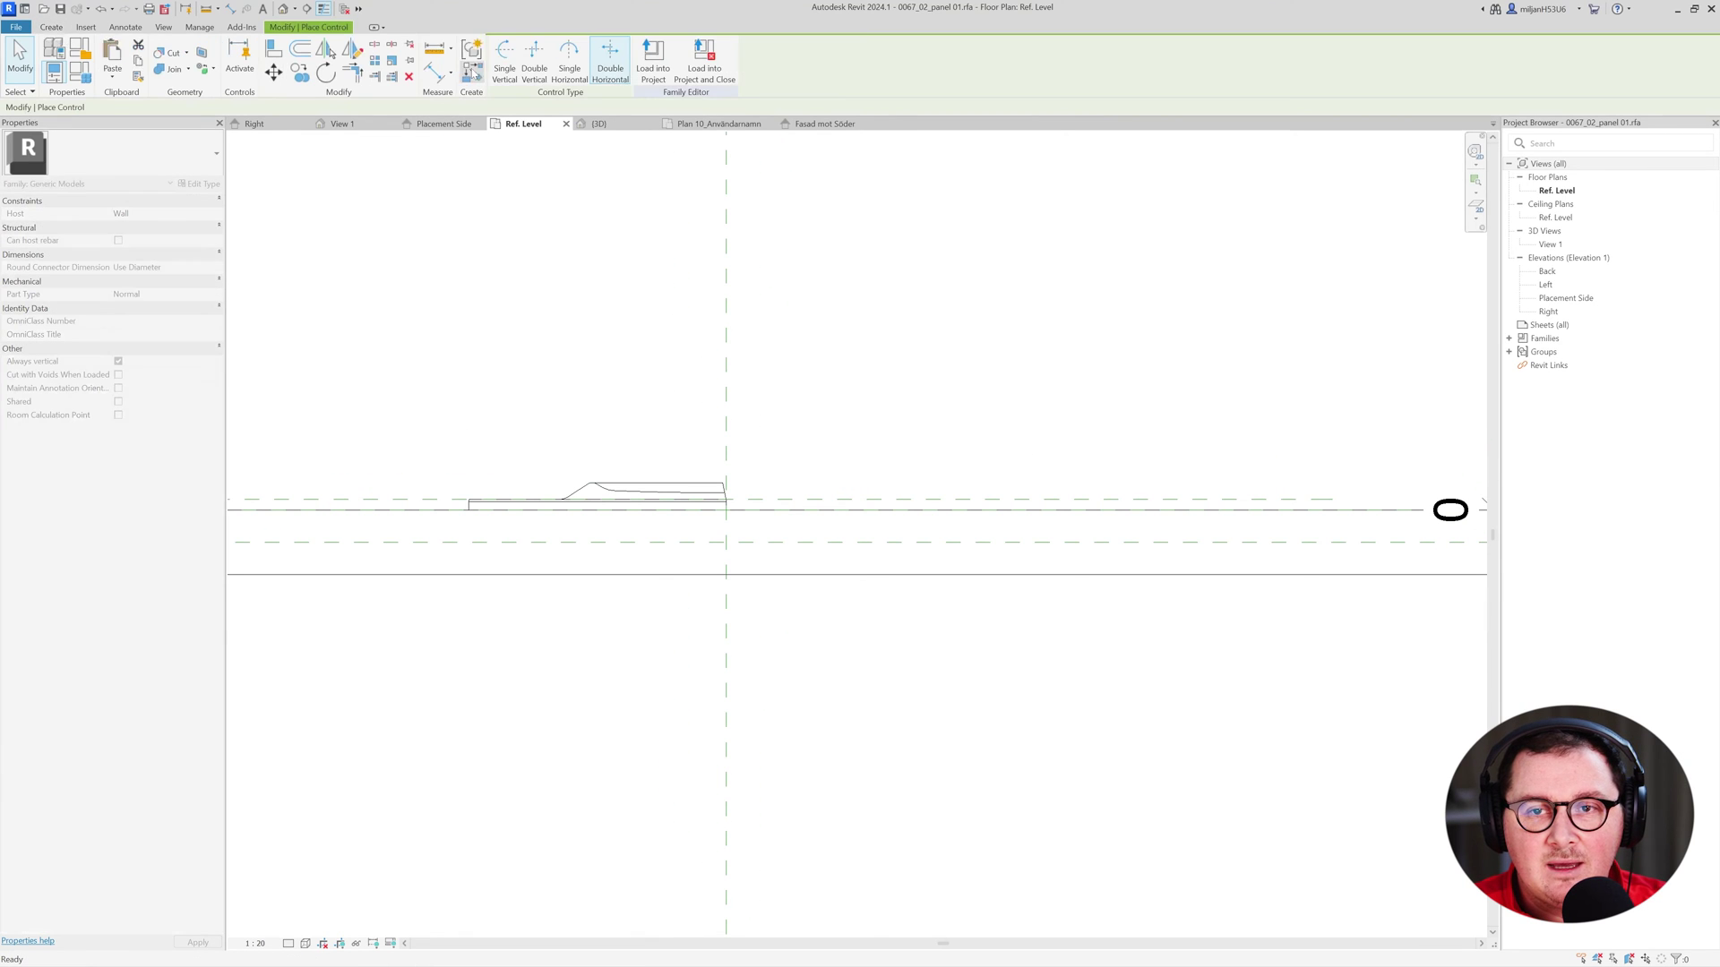
{"action": "left_click", "coordinate": [615, 63]}
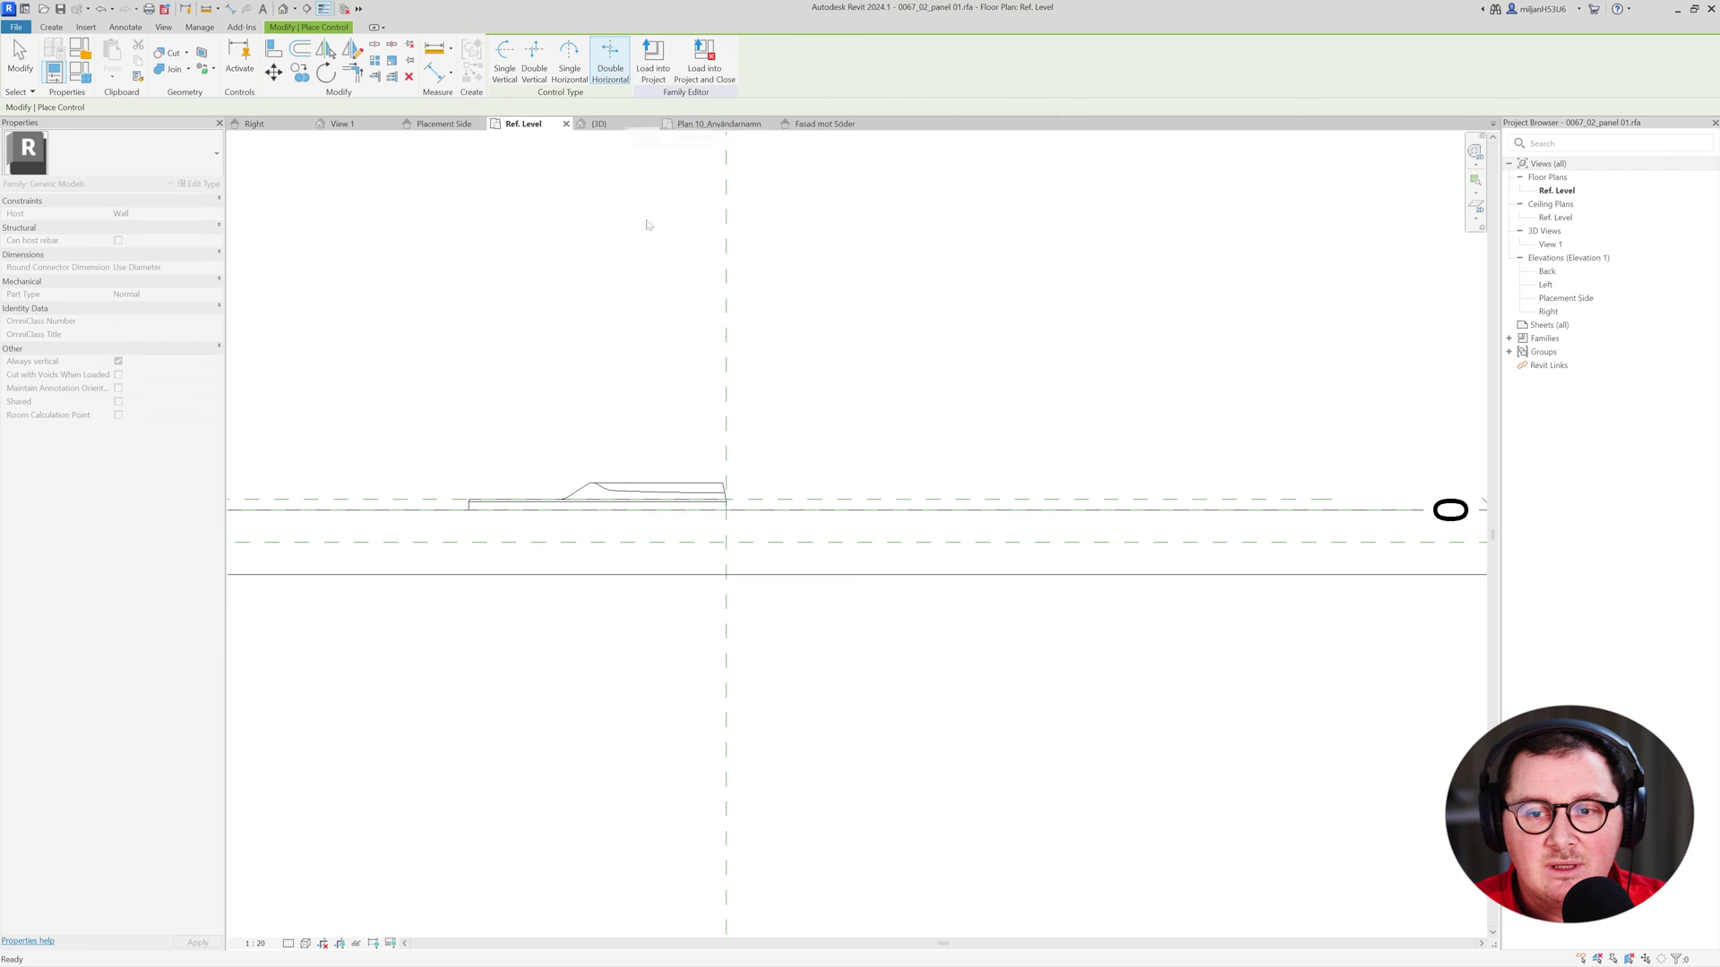
{"action": "key", "text": "Escape"}
Reload the panel family into the project, overwriting the existing version and its parameter values.
{"action": "left_click", "coordinate": [506, 58]}
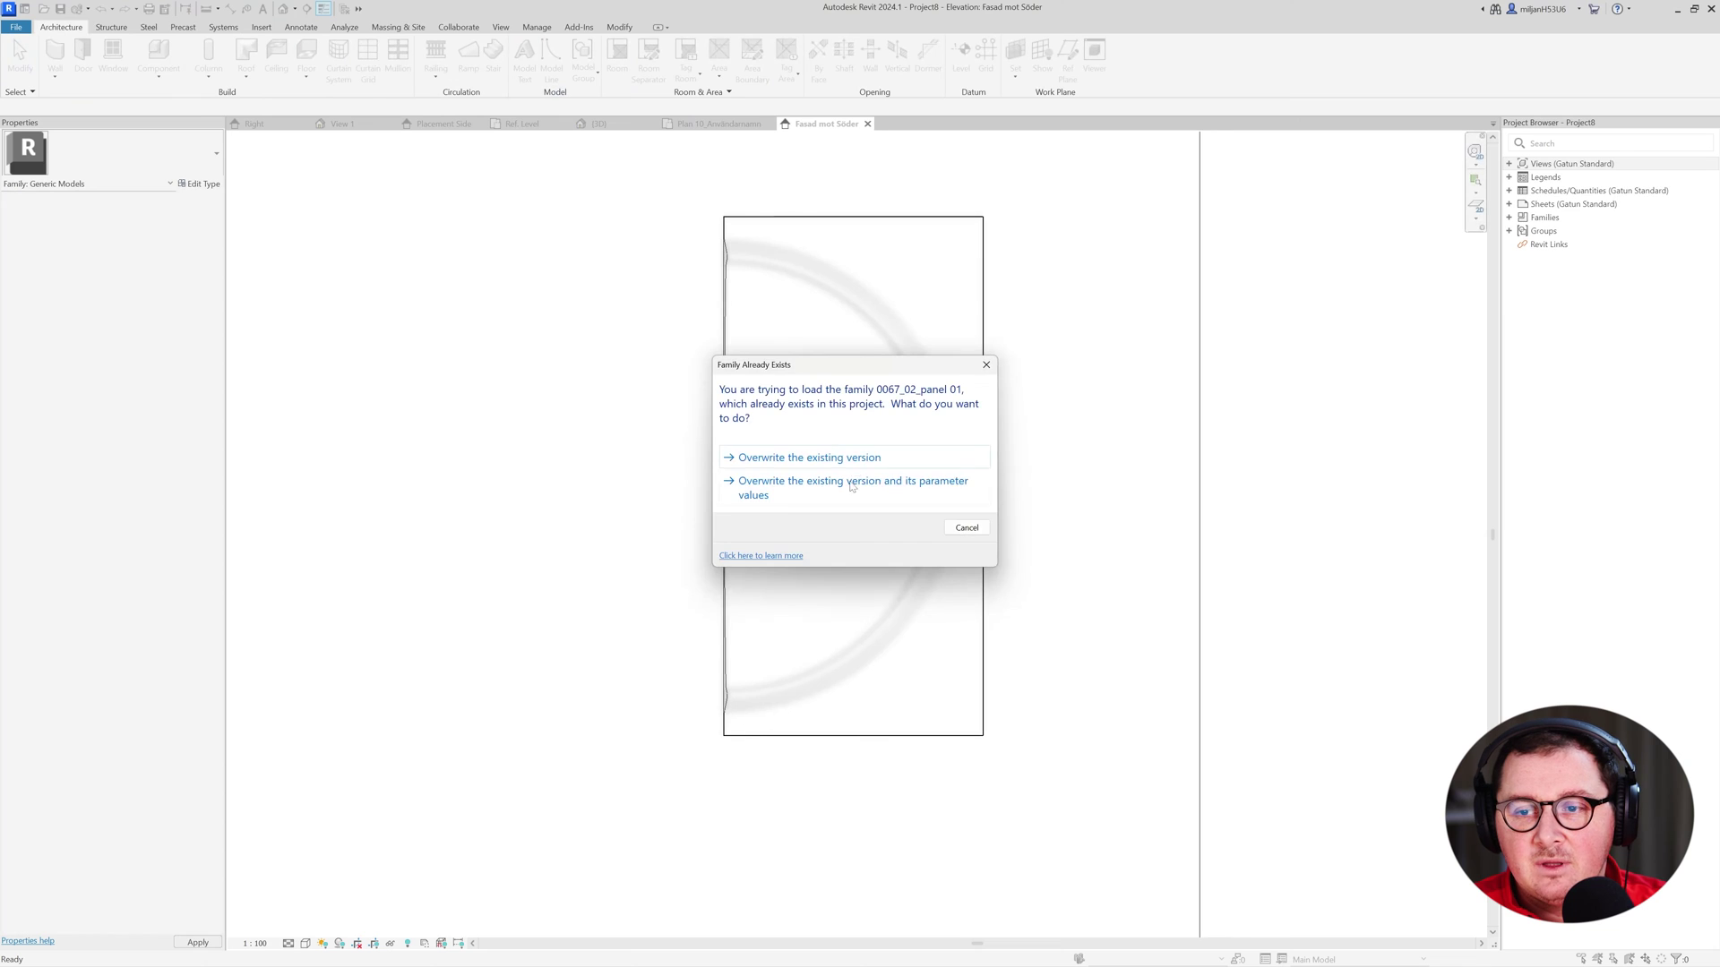
{"action": "left_click", "coordinate": [851, 485]}
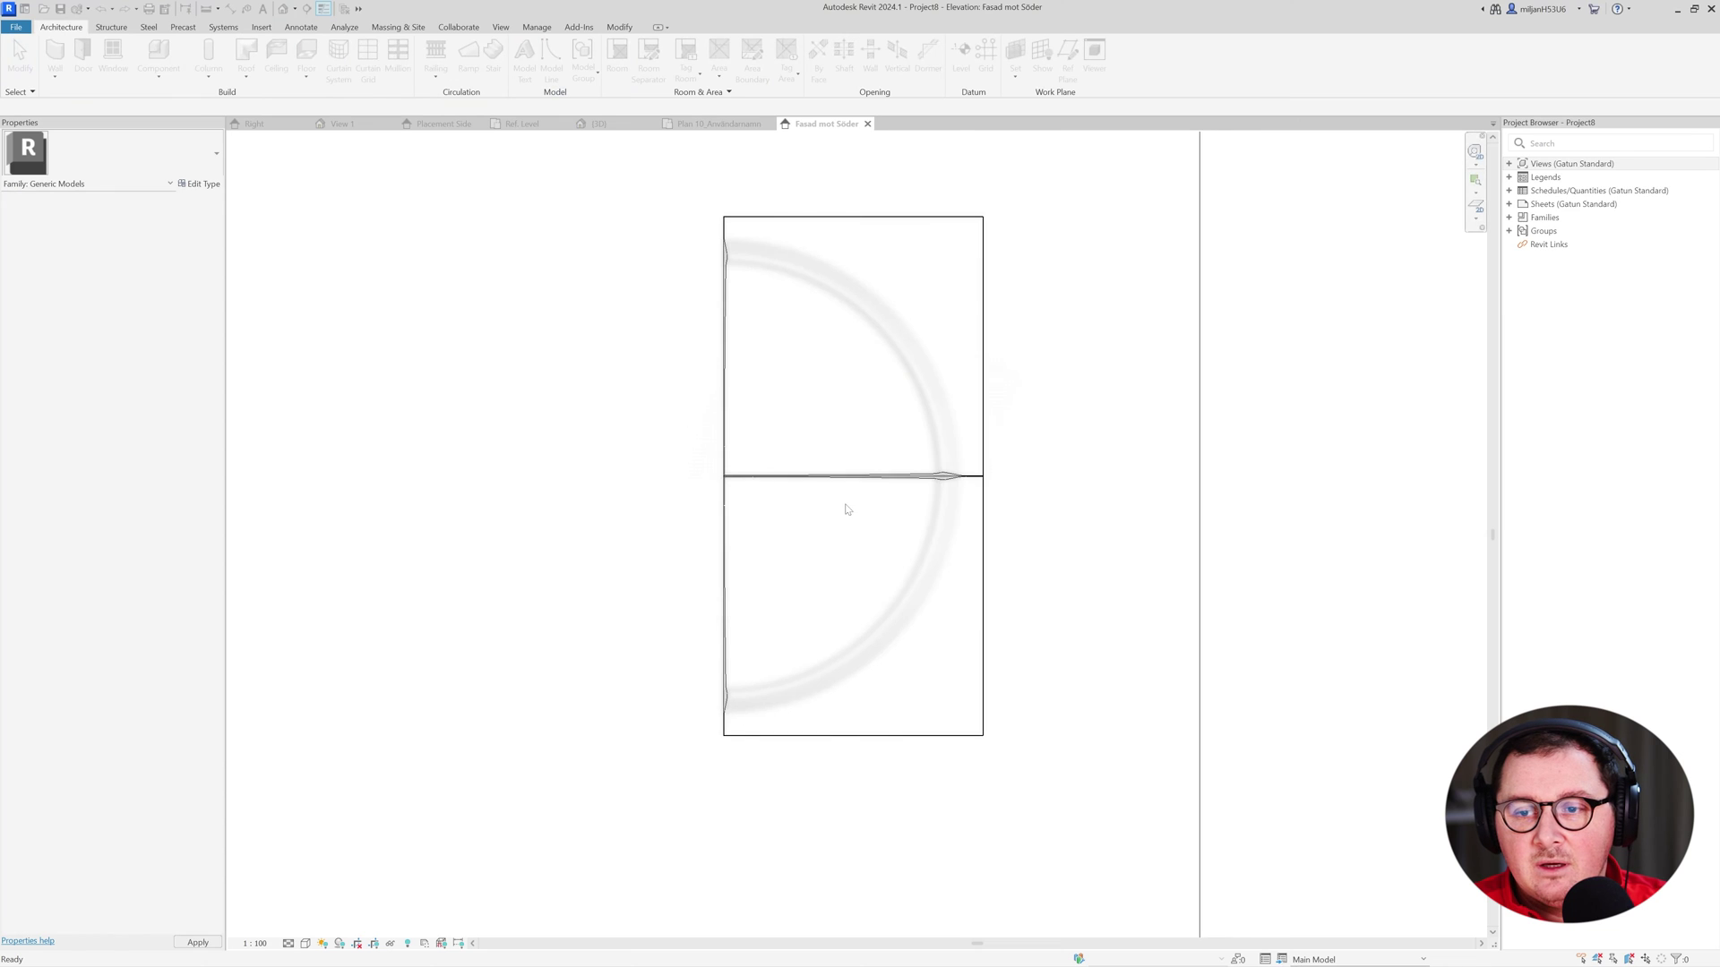
{"action": "scroll", "coordinate": [806, 479], "scroll_direction": "down", "scroll_amount": 2}
Copy the placed panel 600 mm to its left along the wall in the Fasad mot Söder elevation.
{"action": "left_click", "coordinate": [801, 481]}
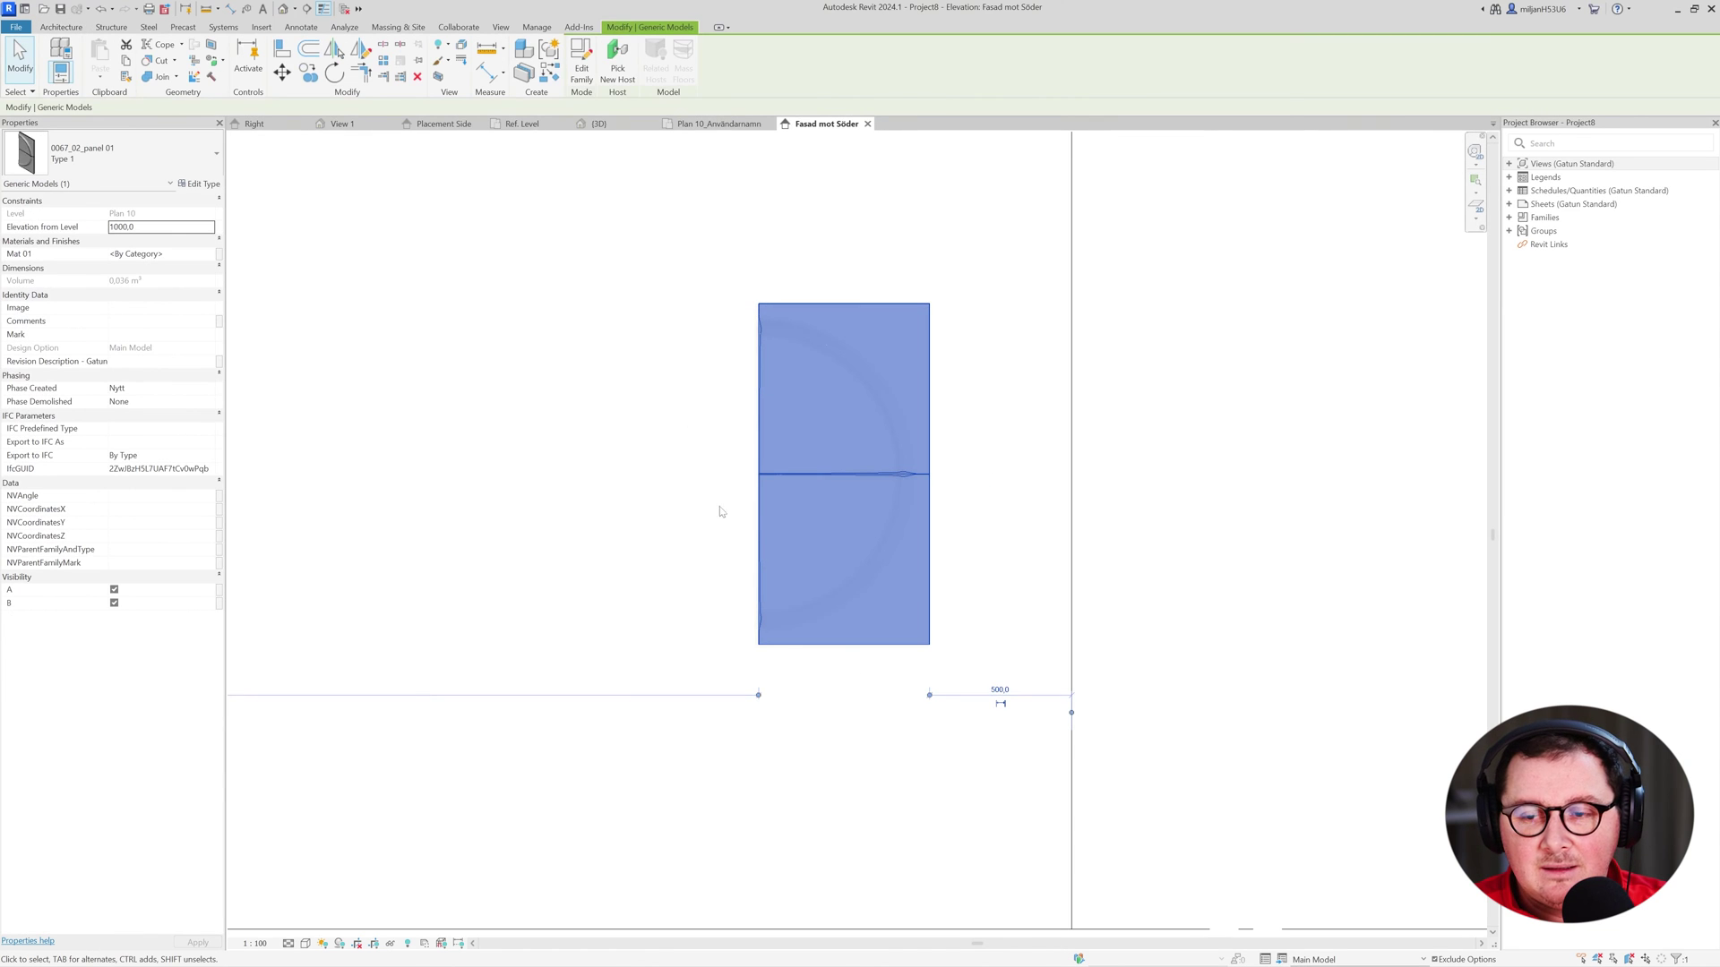
{"action": "key", "text": "c"}
{"action": "key", "text": "o"}
{"action": "left_click", "coordinate": [734, 518]}
{"action": "type", "text": "600"}
{"action": "key", "text": "Return"}
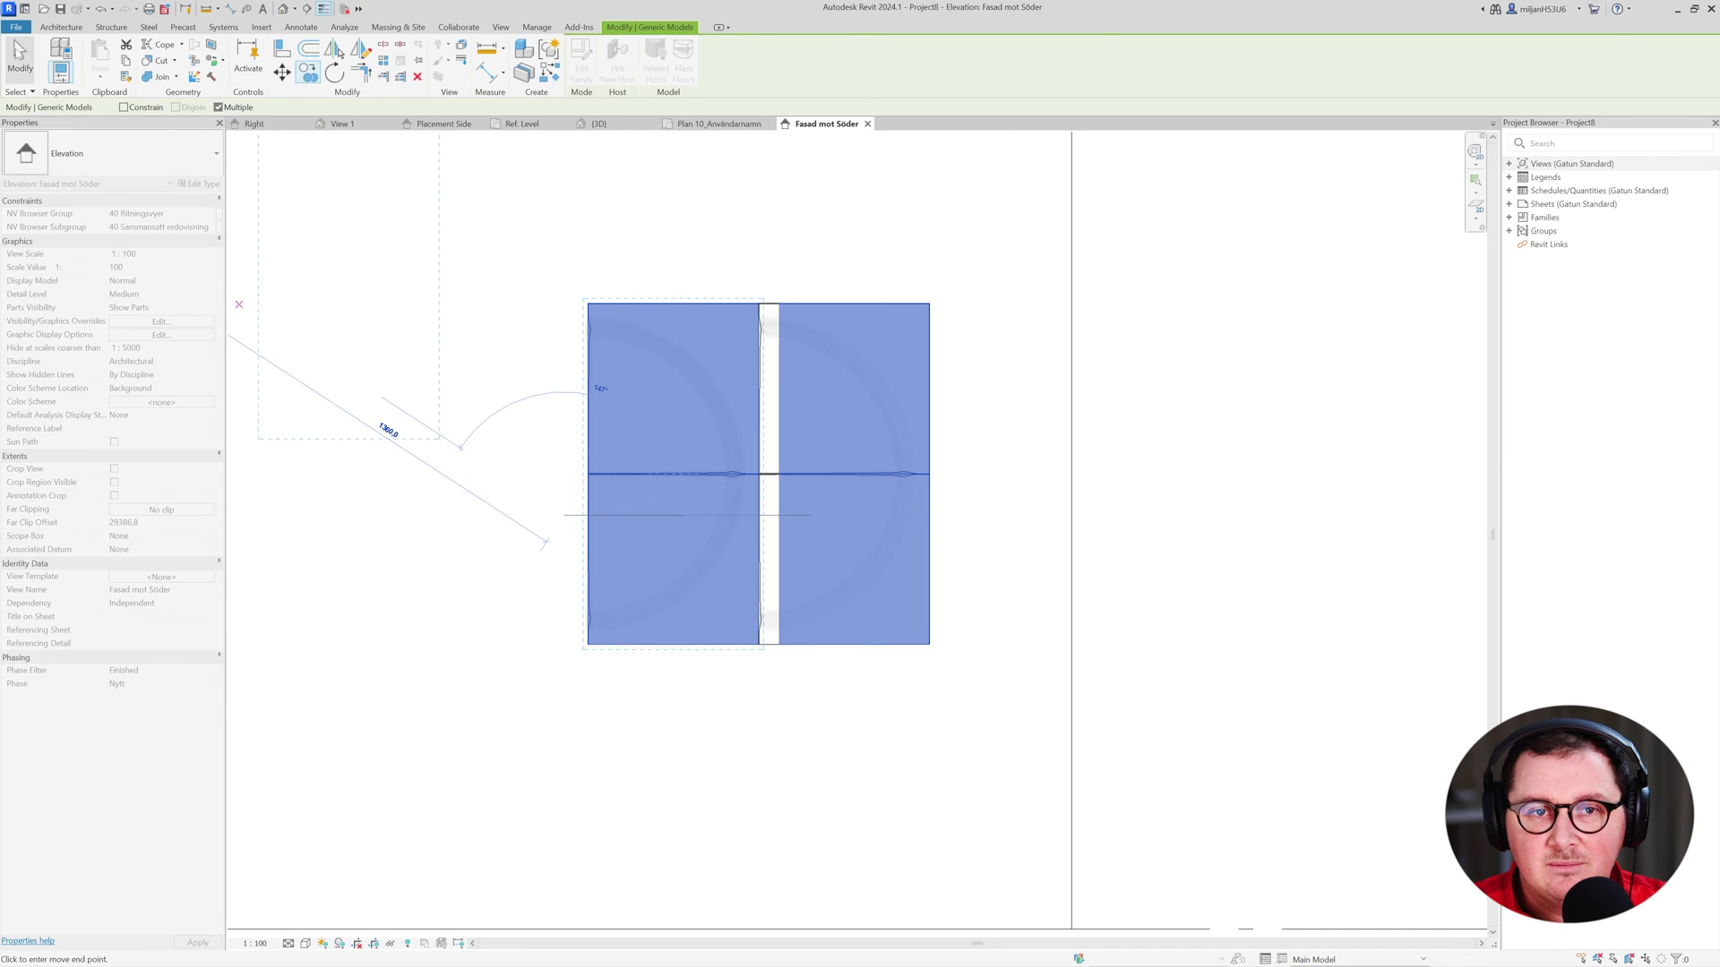
{"action": "key", "text": "Escape"}
{"action": "key", "text": "Escape"}
Flip the copied panel horizontally so its half ring faces the opposite way.
{"action": "left_click", "coordinate": [591, 481]}
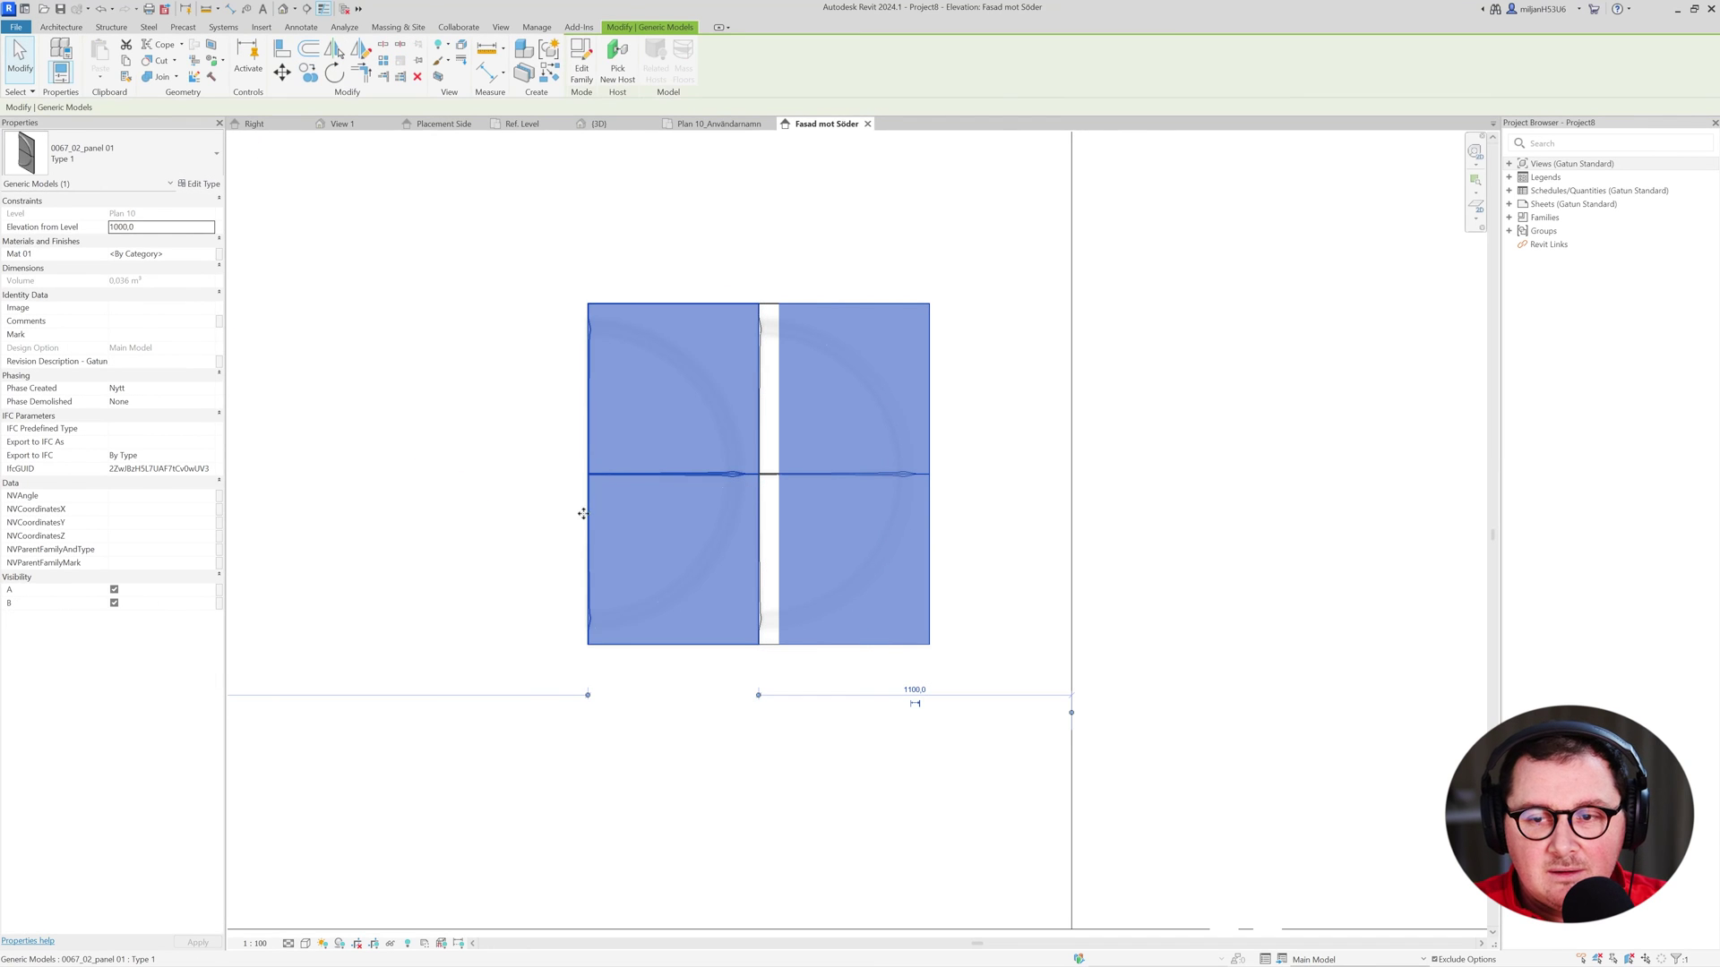
{"action": "key", "text": "space"}
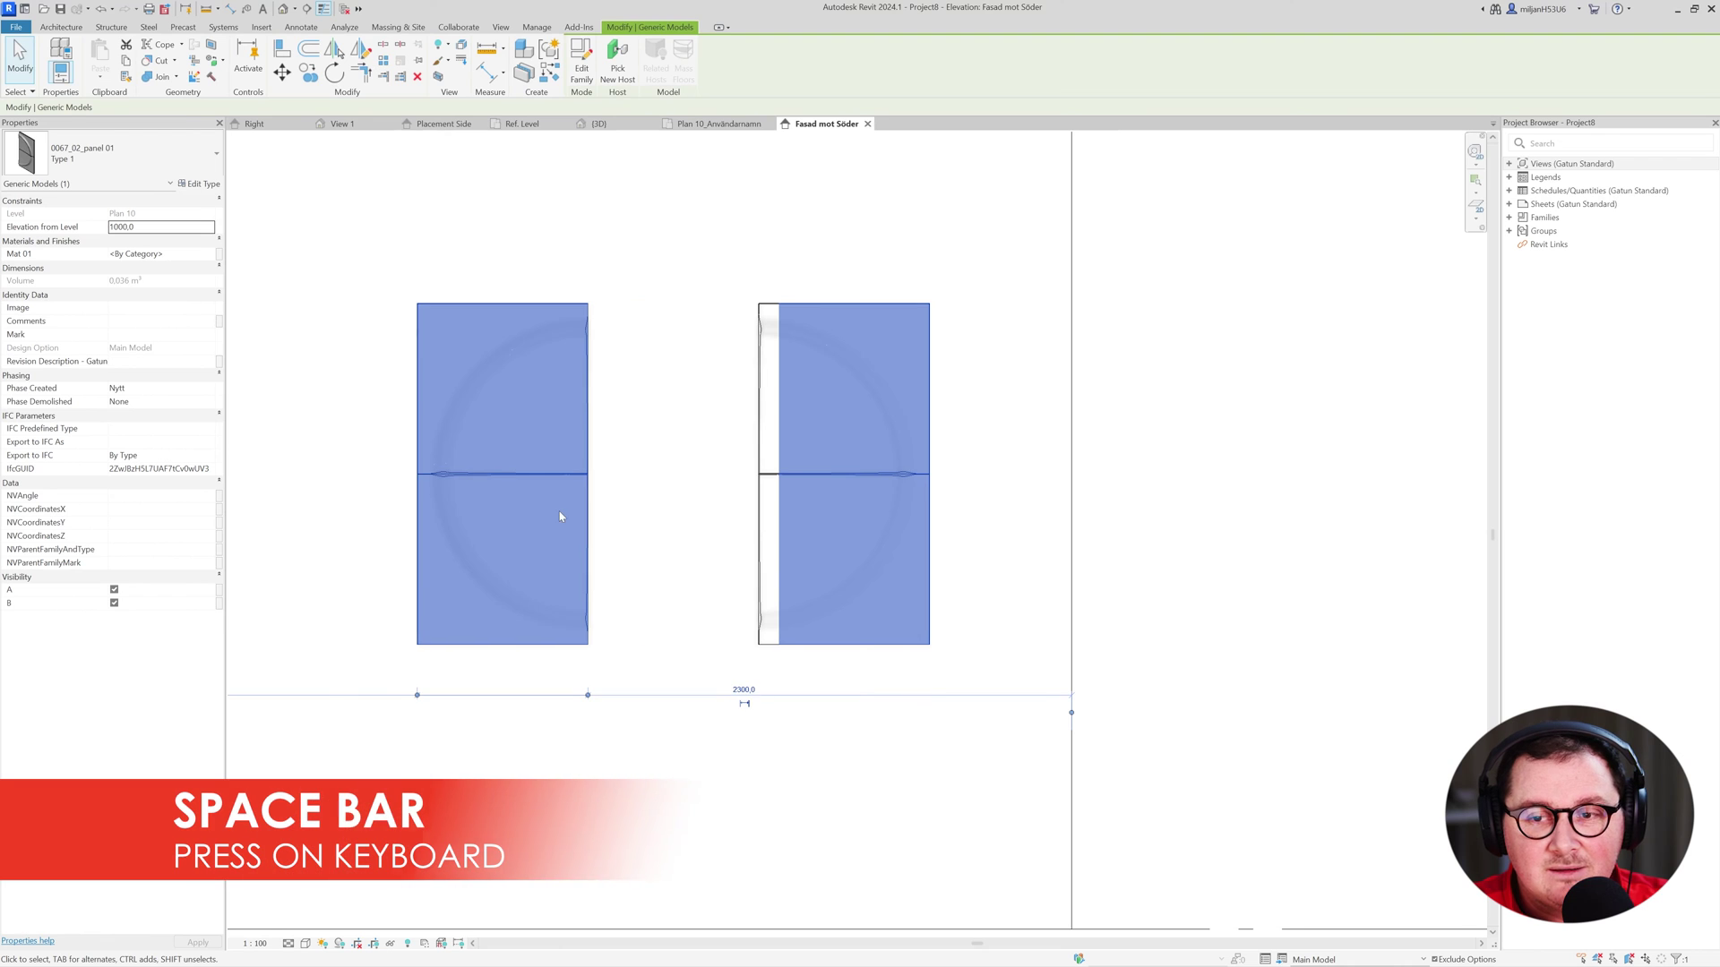
{"action": "key", "text": "Escape"}
Move the flipped panel 600 mm toward the original so the two halves form a full circle.
{"action": "left_click", "coordinate": [580, 490]}
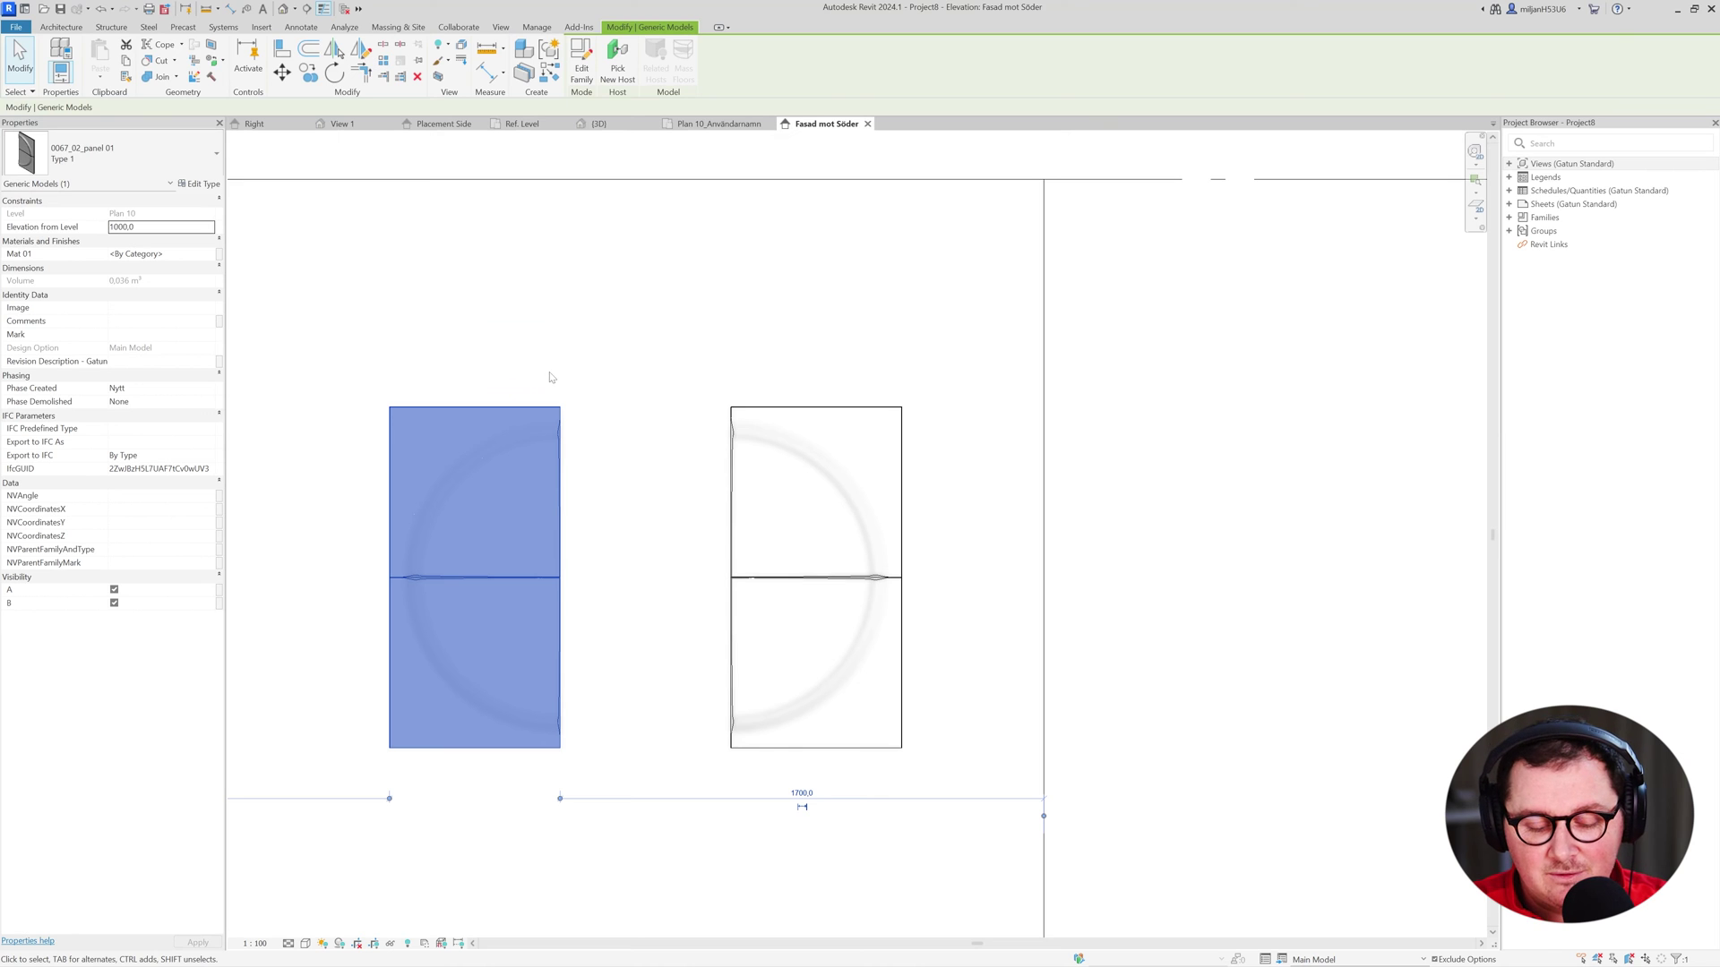
{"action": "key", "text": "m"}
{"action": "key", "text": "v"}
{"action": "left_click", "coordinate": [575, 358]}
{"action": "type", "text": "60"}
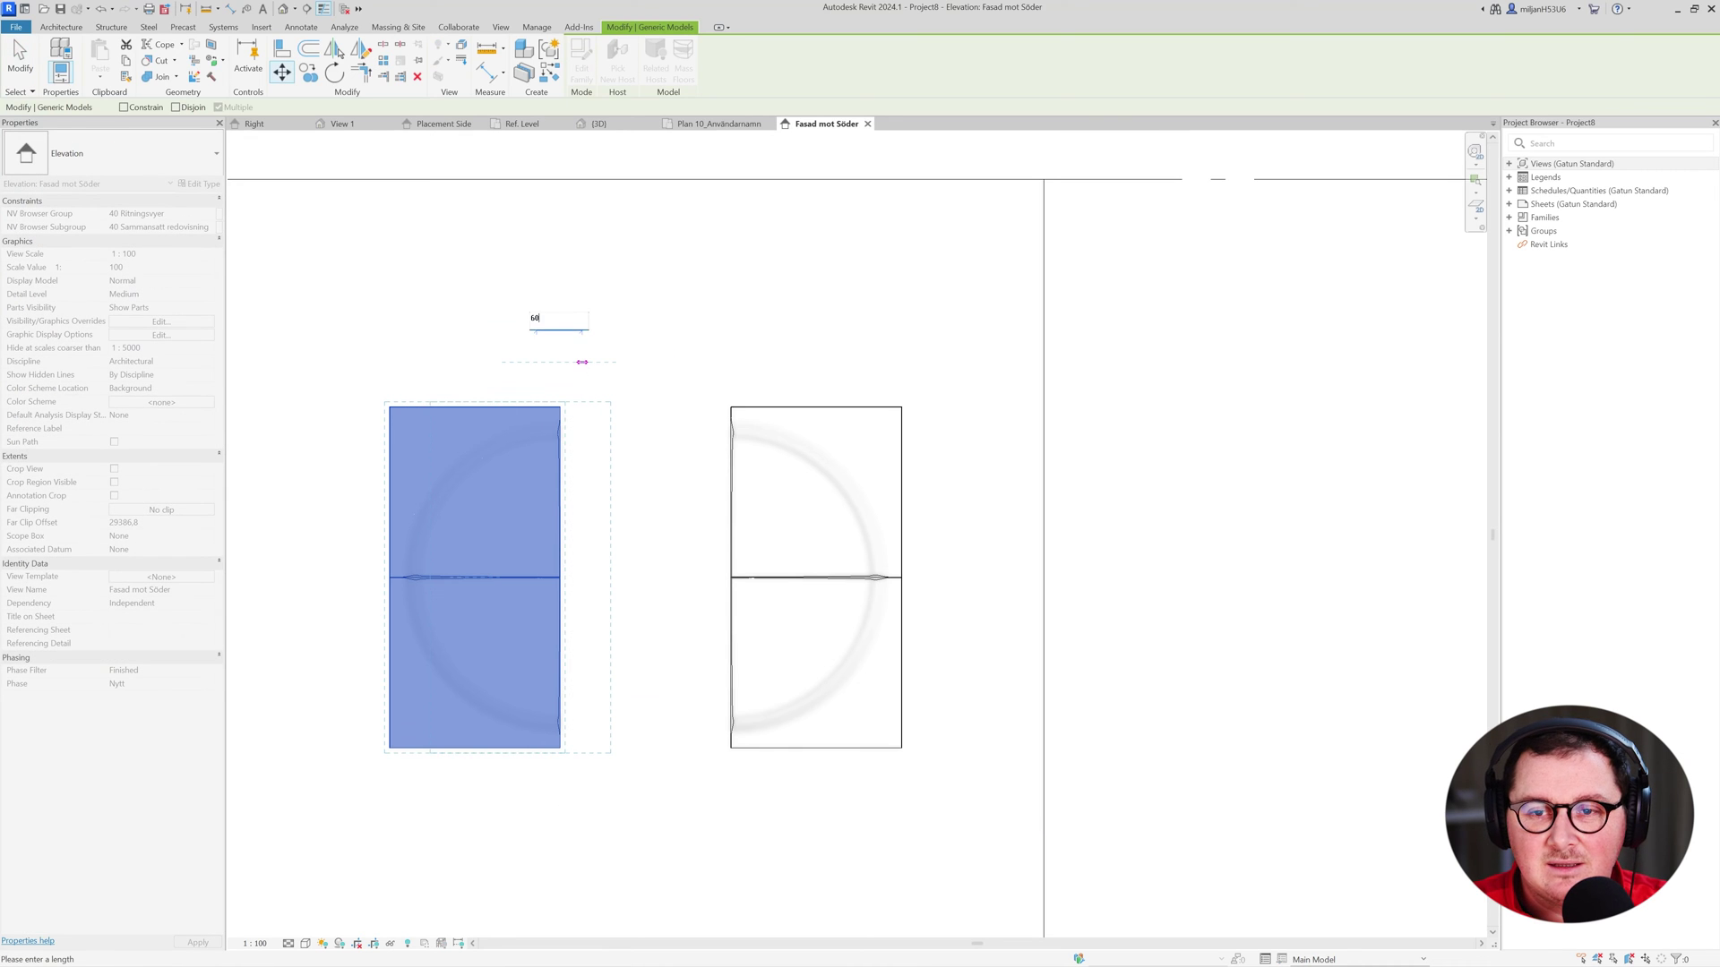
{"action": "key", "text": "Return"}
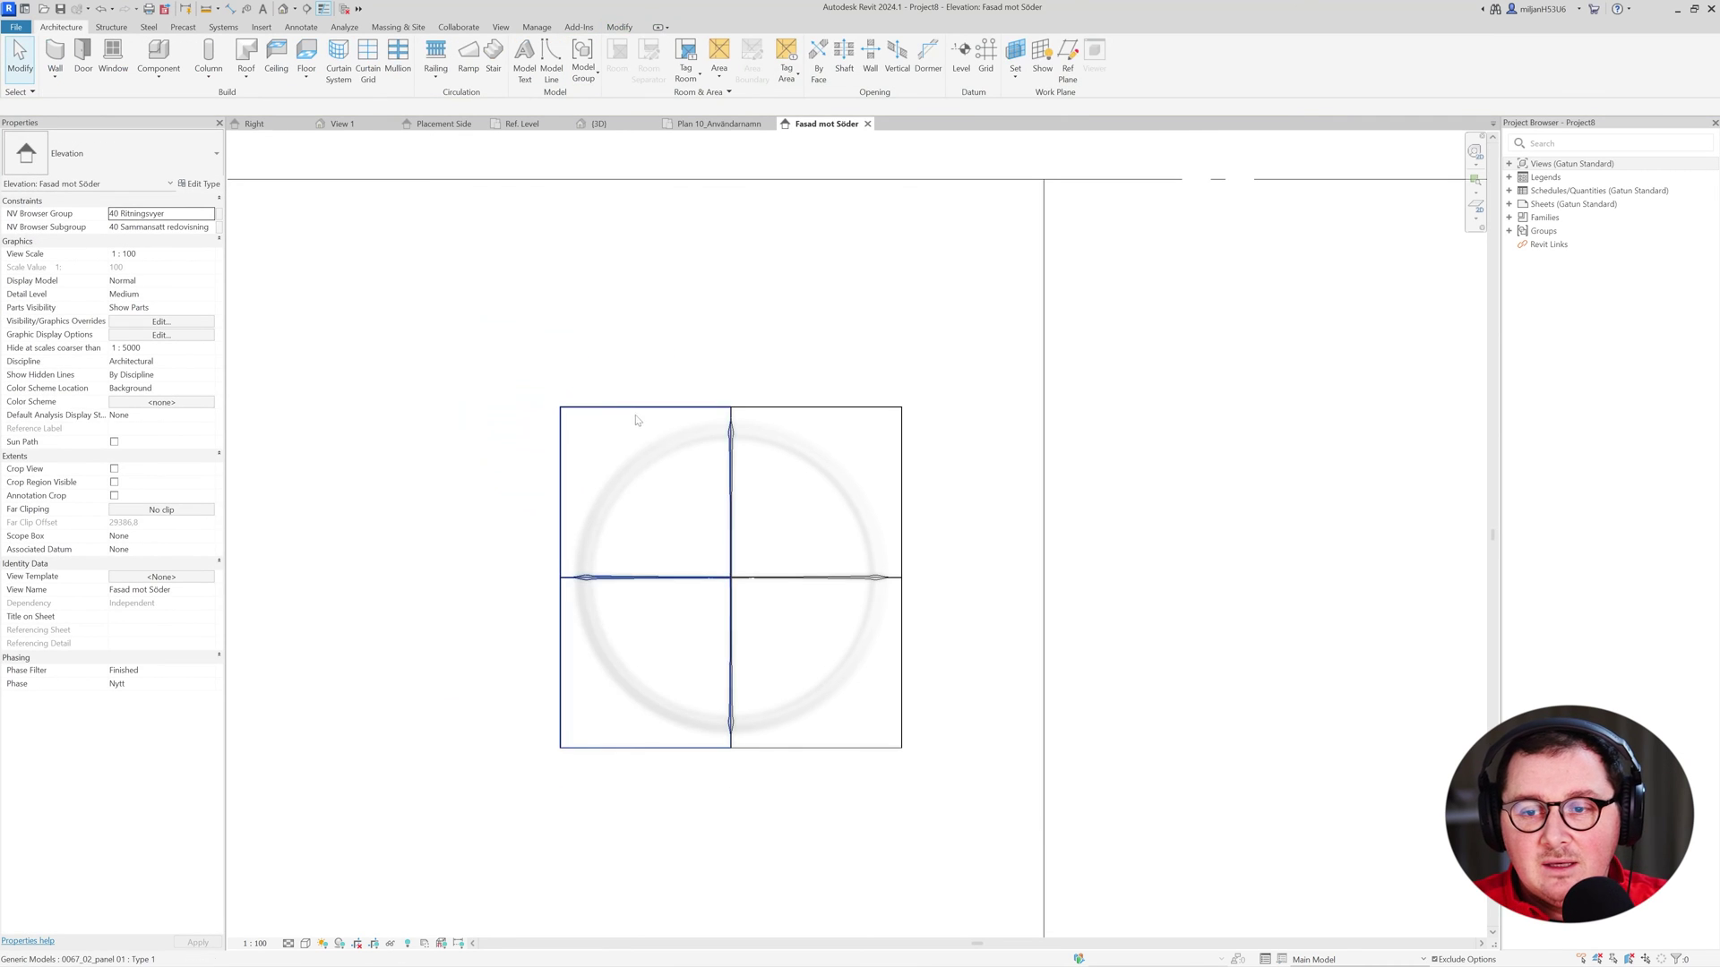
Copy the two-panel circle twice to the left along the wall, at 1200 mm spacing.
{"action": "middle_click_drag", "start_coordinate": [642, 481], "coordinate": [740, 442]}
{"action": "left_click_drag", "start_coordinate": [1036, 356], "coordinate": [632, 753]}
{"action": "middle_click_drag", "start_coordinate": [632, 752], "coordinate": [717, 722]}
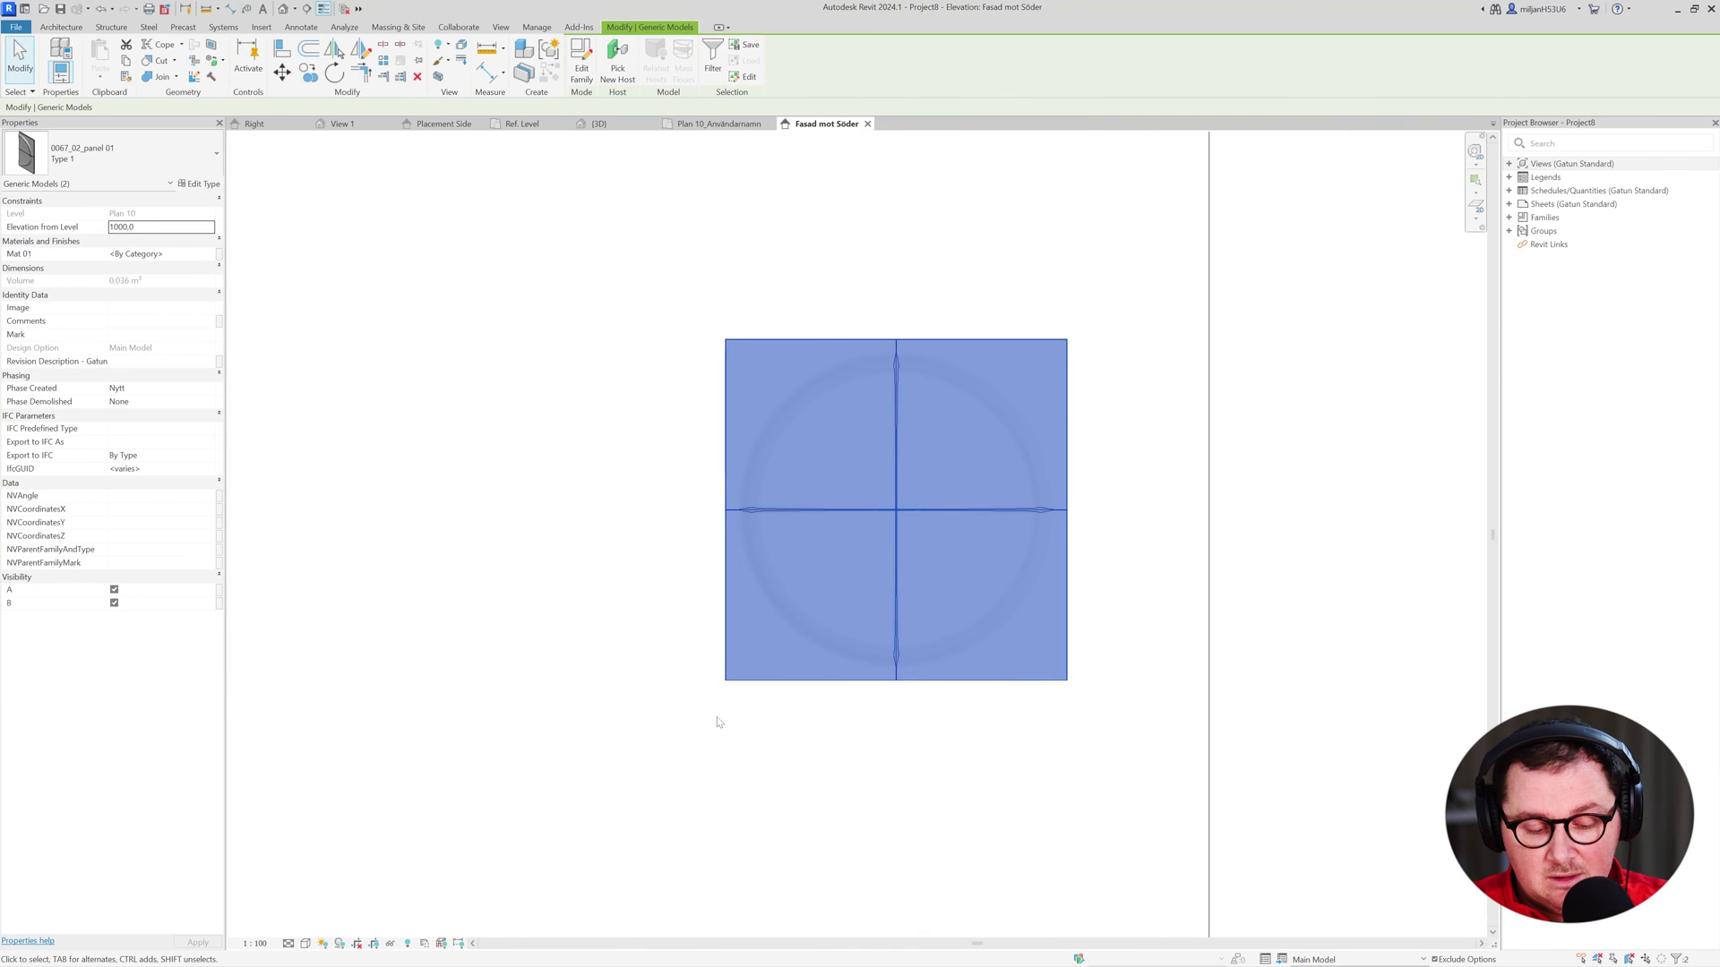
{"action": "key", "text": "m"}
{"action": "key", "text": "v"}
{"action": "left_click", "coordinate": [760, 742]}
{"action": "type", "text": "120"}
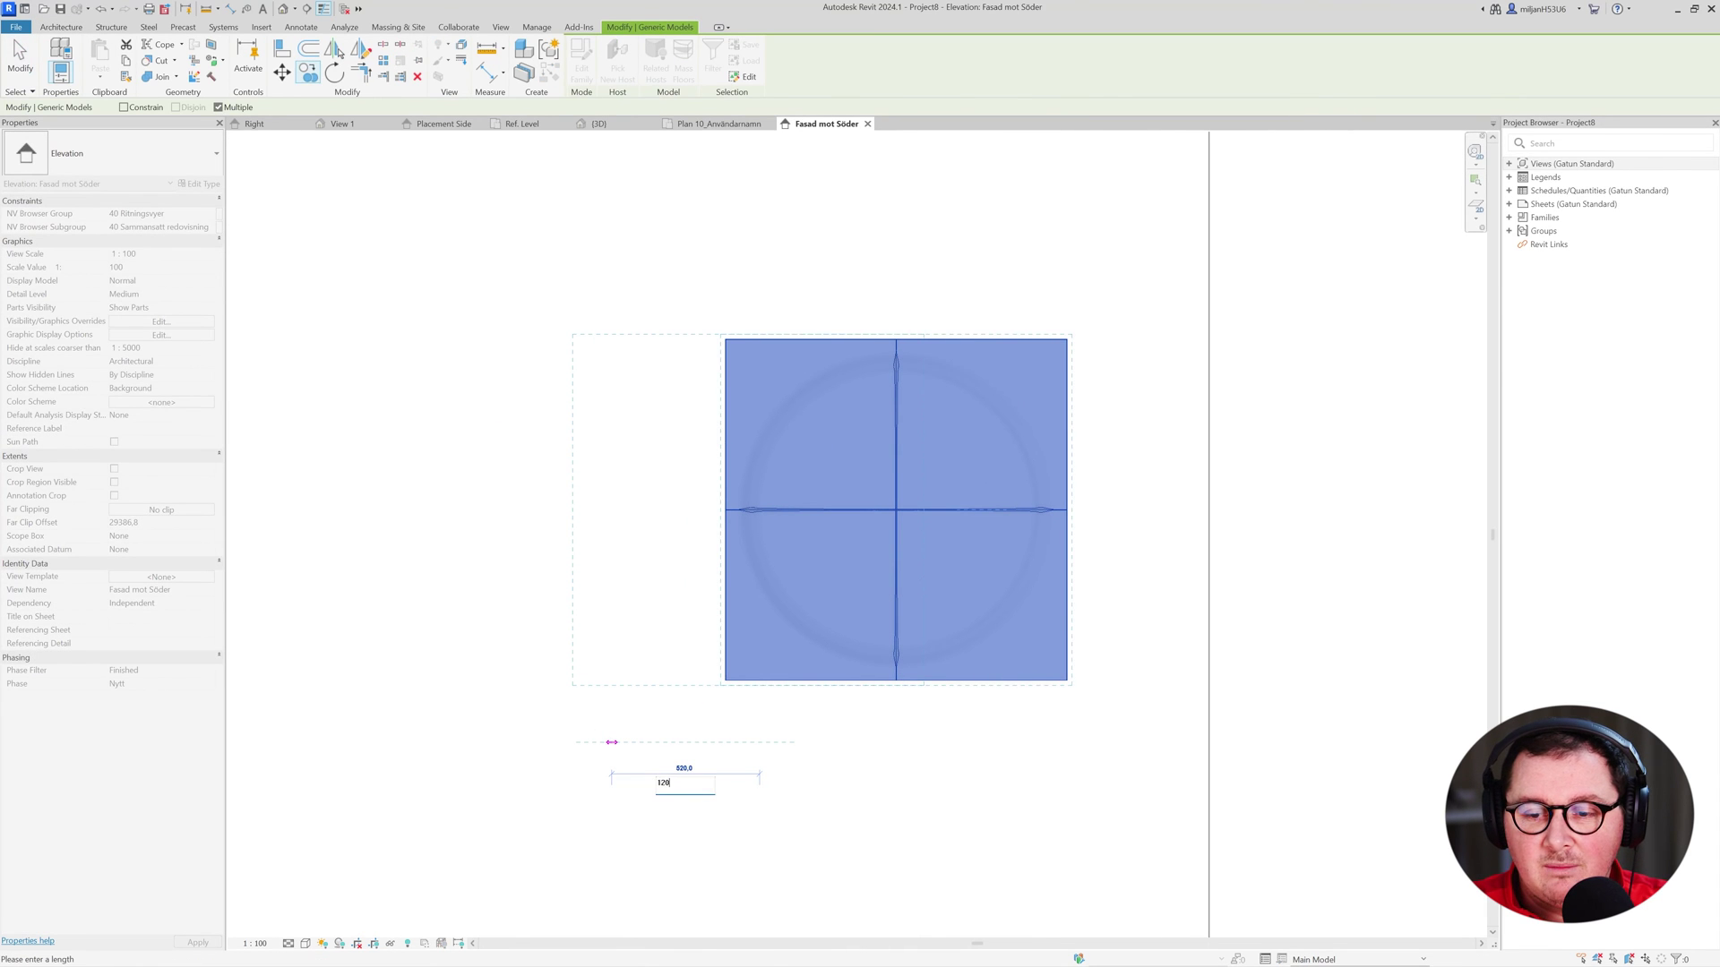
{"action": "key", "text": "Return"}
{"action": "middle_click_drag", "start_coordinate": [497, 742], "coordinate": [726, 726]}
{"action": "type", "text": "1200"}
{"action": "key", "text": "Return"}
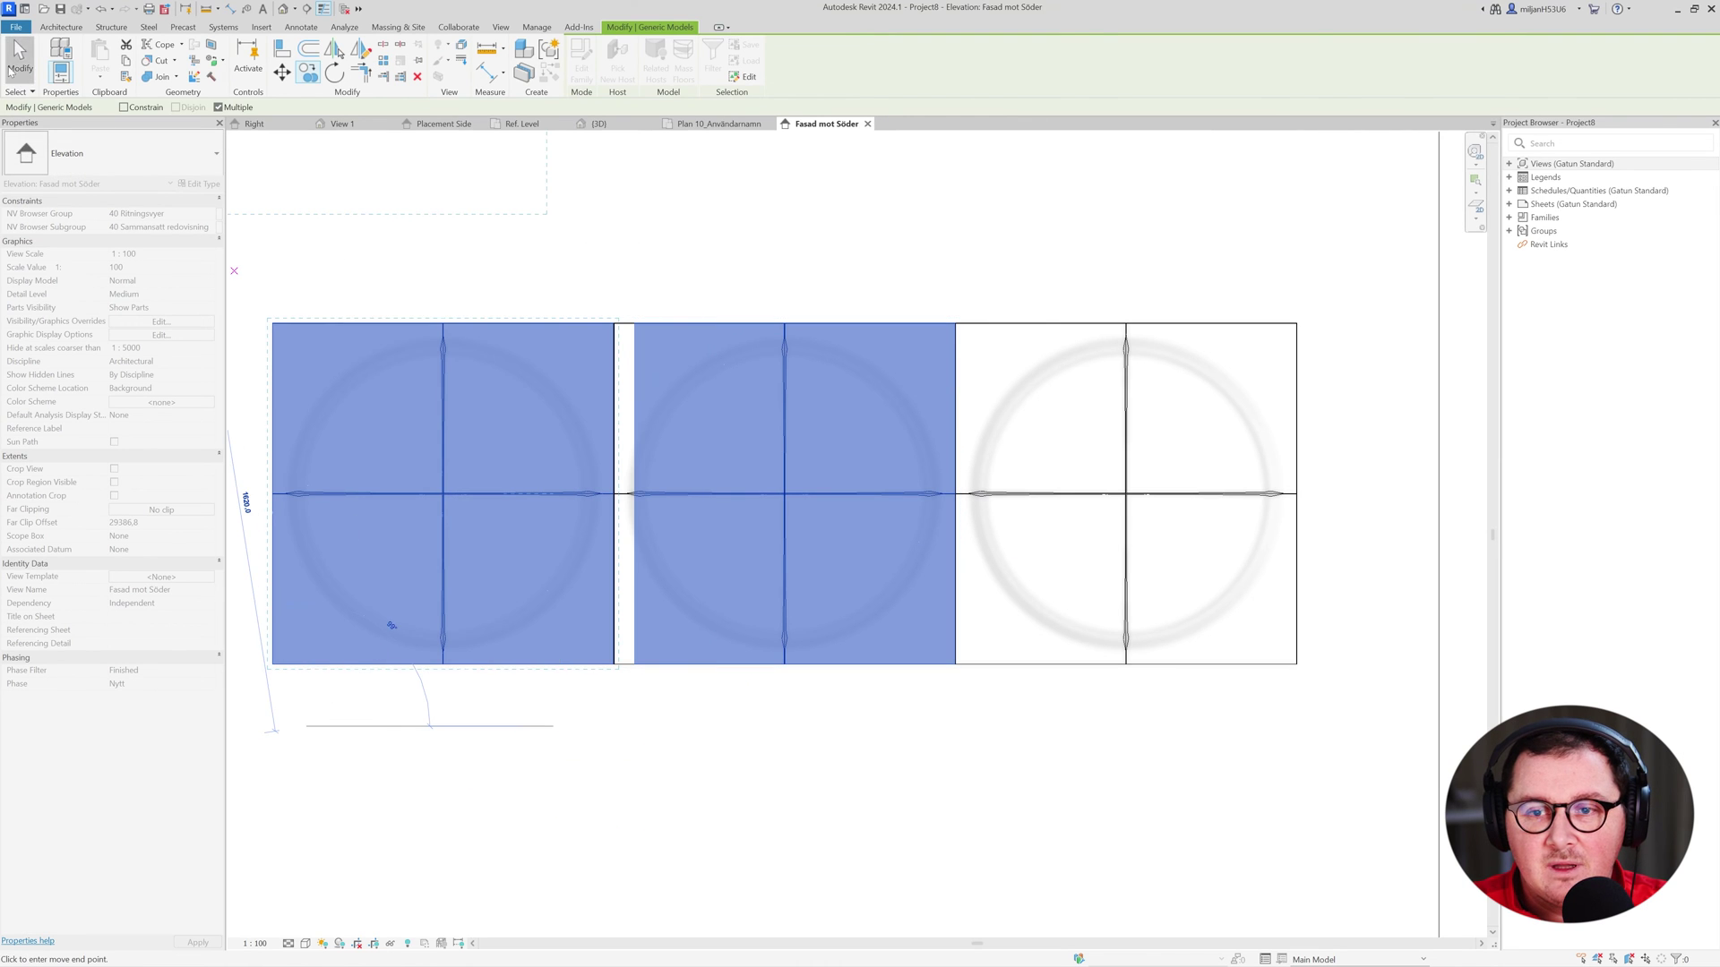
{"action": "key", "text": "Escape"}
{"action": "key", "text": "Escape"}
Stretch the host wall's right end outward, farther past the row of three circles.
{"action": "scroll", "coordinate": [557, 518], "scroll_direction": "down", "scroll_amount": 2}
{"action": "left_click", "coordinate": [1250, 633]}
{"action": "scroll", "coordinate": [903, 629], "scroll_direction": "down", "scroll_amount": 2}
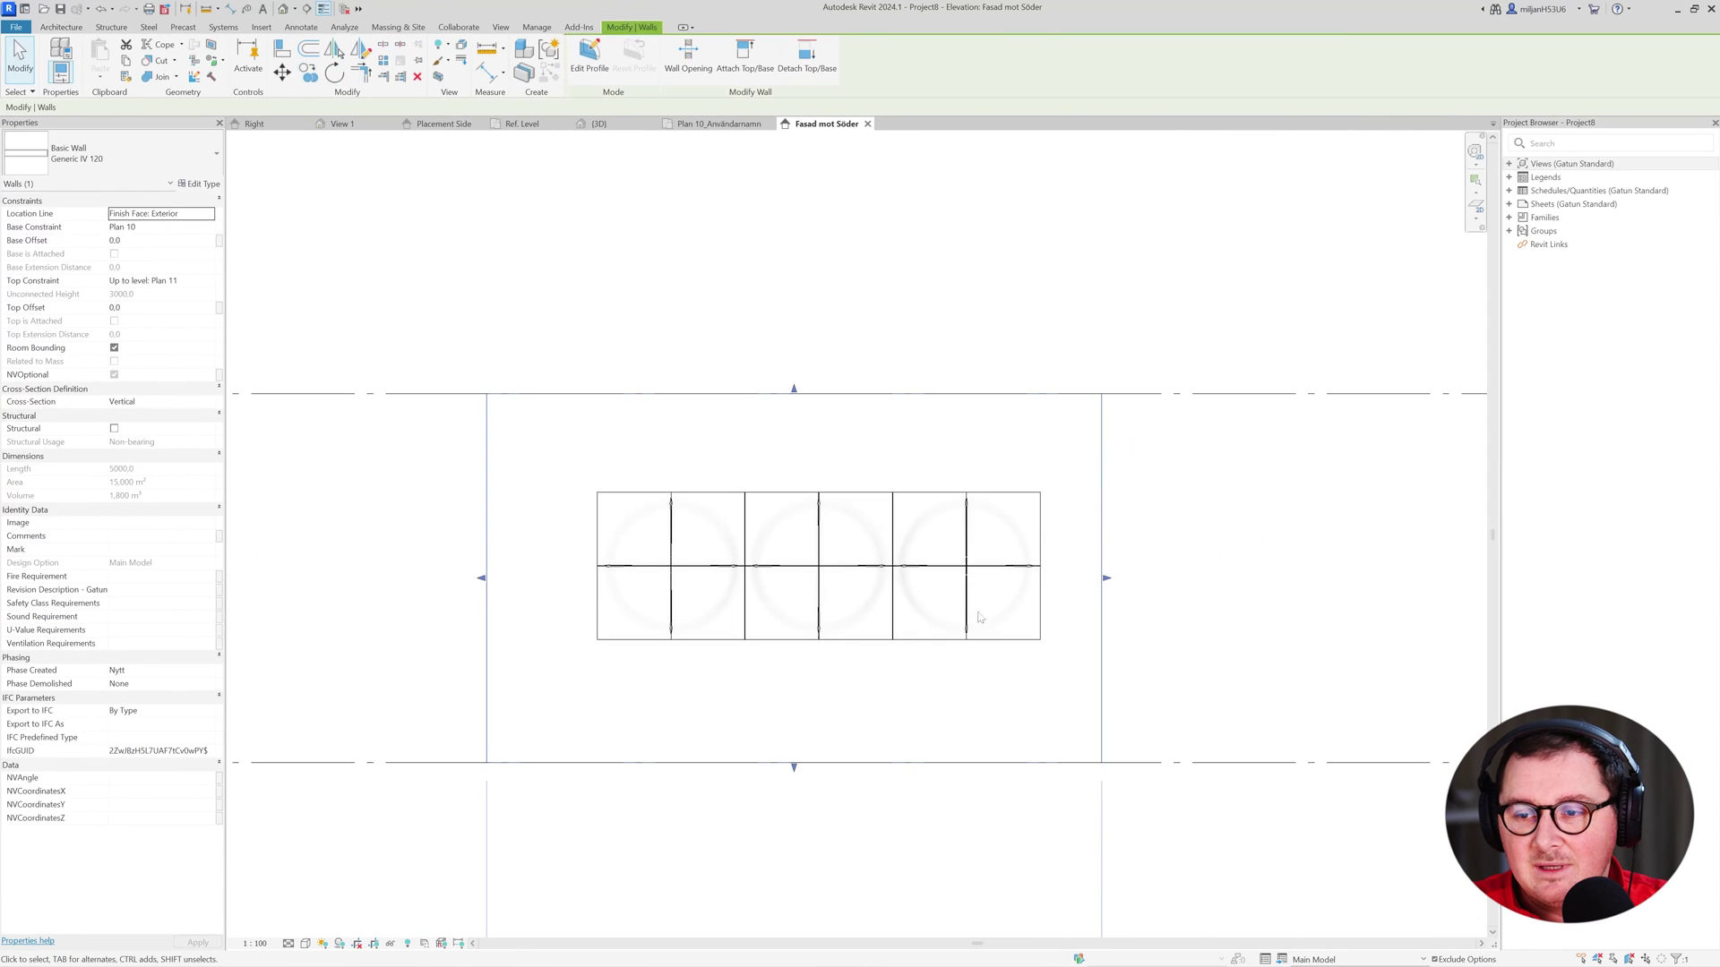
{"action": "left_click_drag", "start_coordinate": [1105, 579], "coordinate": [1369, 582]}
{"action": "left_click", "coordinate": [329, 850]}
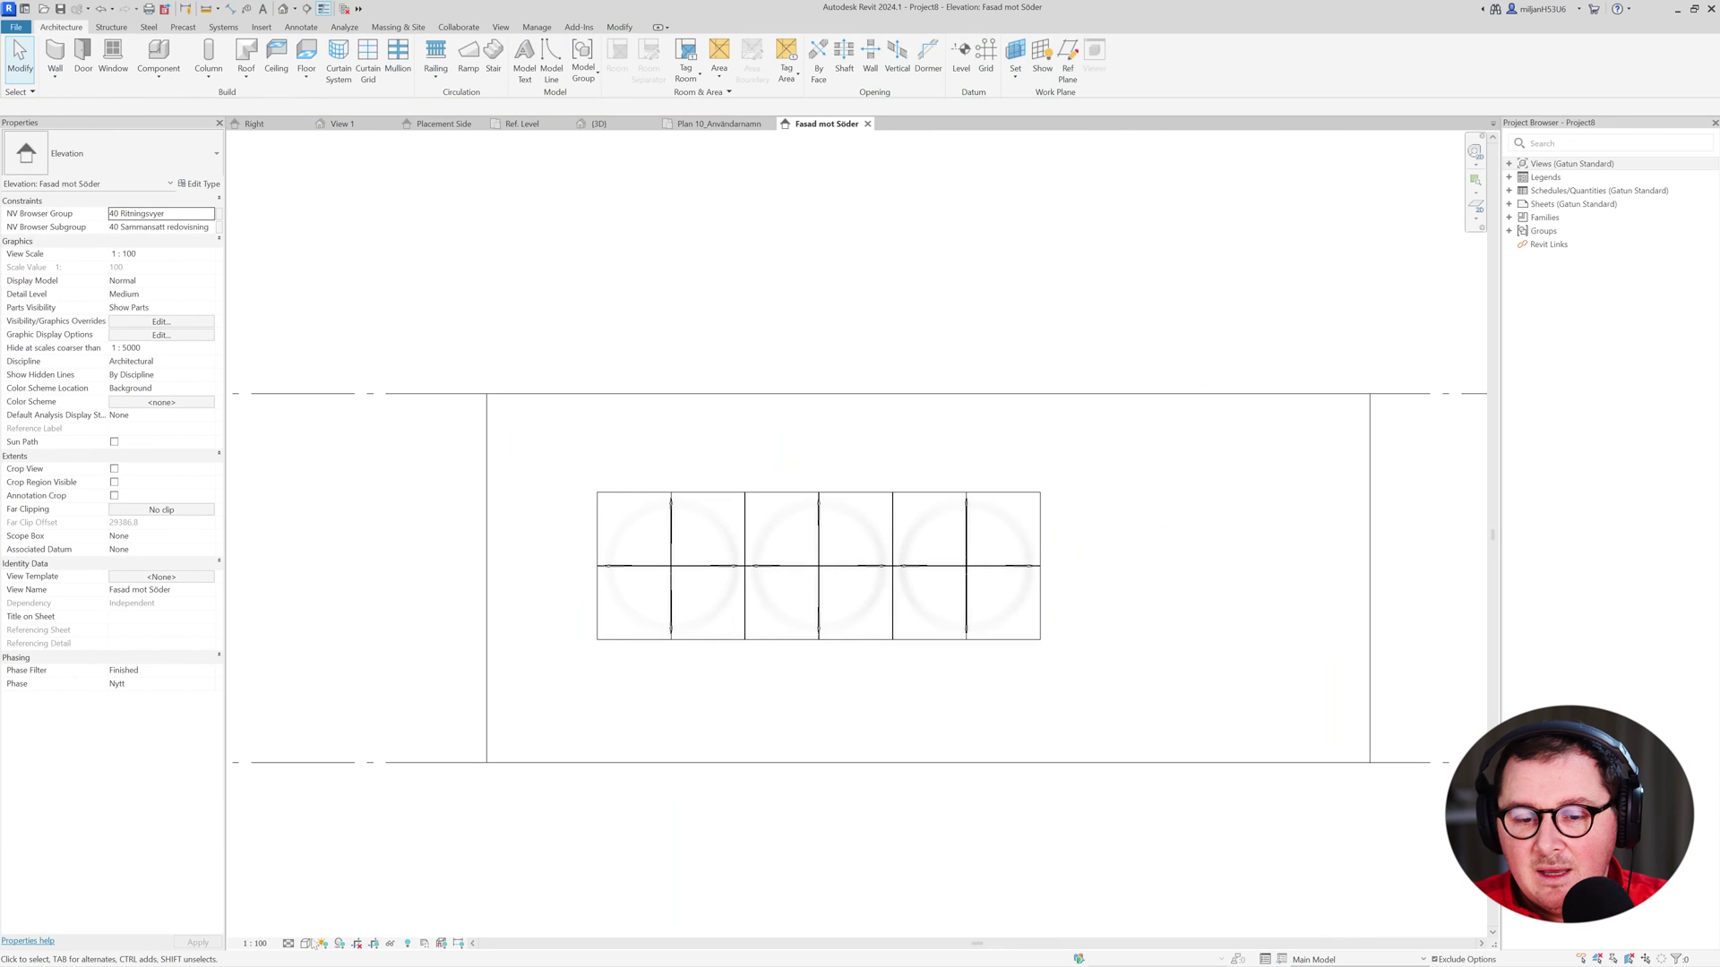
Change the facade elevation's visual style to a shaded display.
{"action": "left_click", "coordinate": [306, 943]}
{"action": "left_click", "coordinate": [349, 889]}
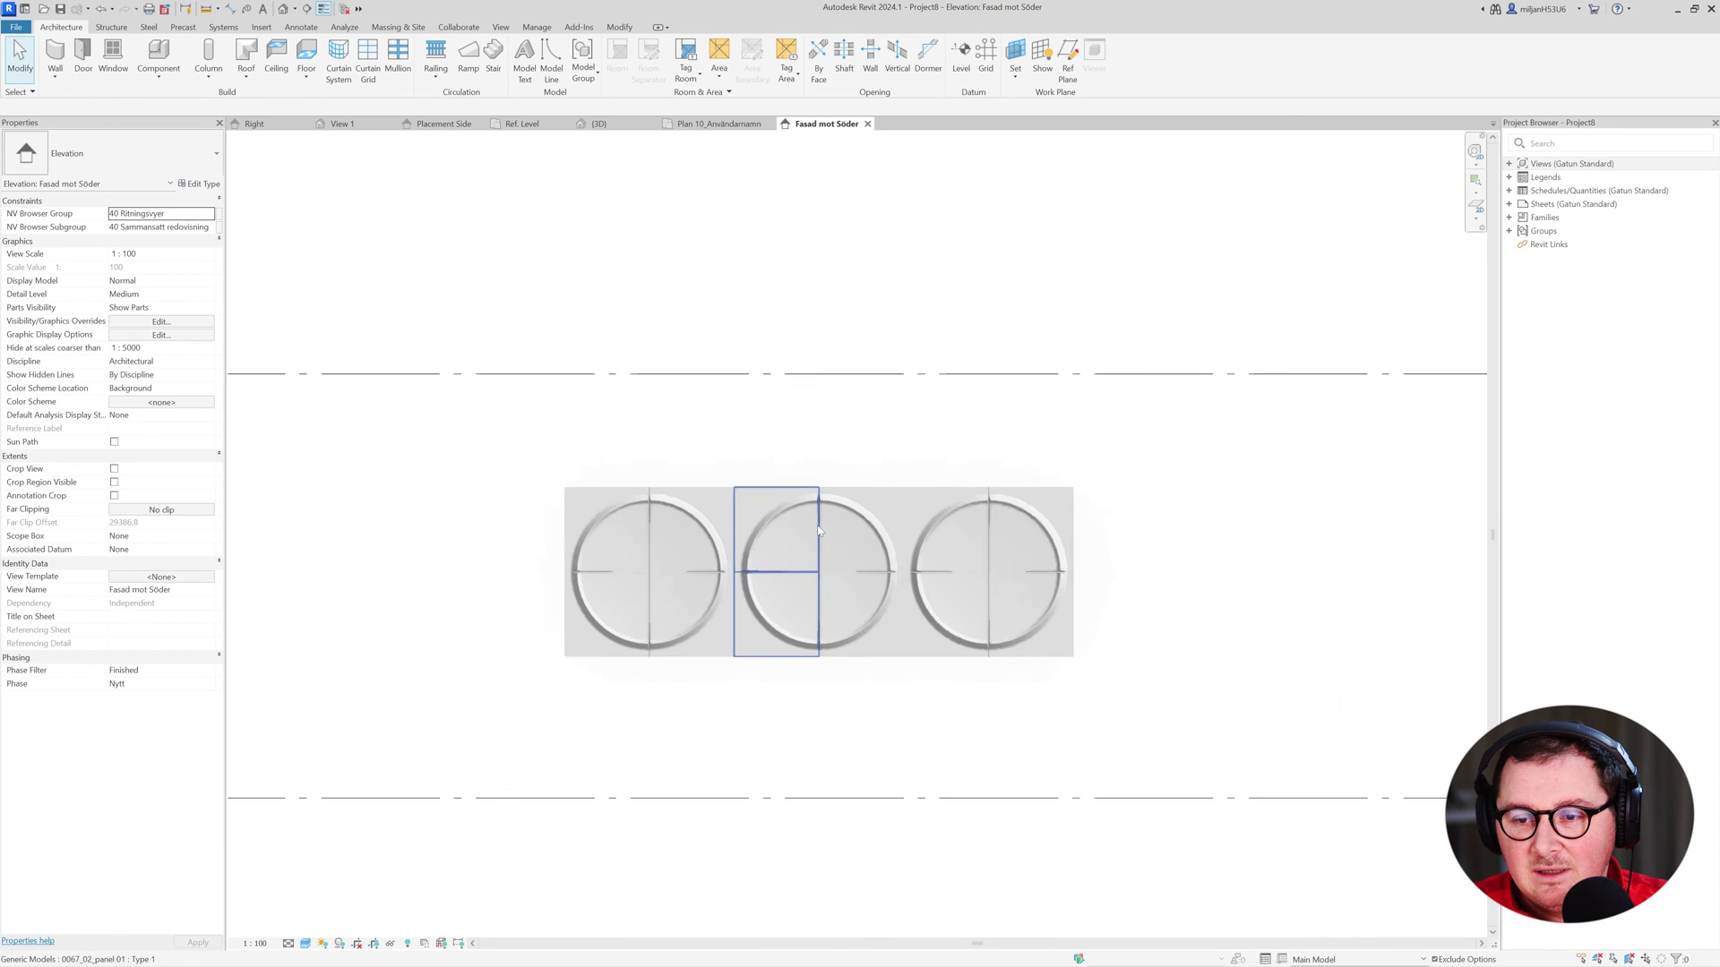
Create a new material named AIE beige for the Mat 01 parameter of all six panels.
{"action": "scroll", "coordinate": [806, 562], "scroll_direction": "up", "scroll_amount": 2}
{"action": "scroll", "coordinate": [842, 695], "scroll_direction": "up", "scroll_amount": 1}
{"action": "middle_click_drag", "start_coordinate": [835, 831], "coordinate": [863, 764]}
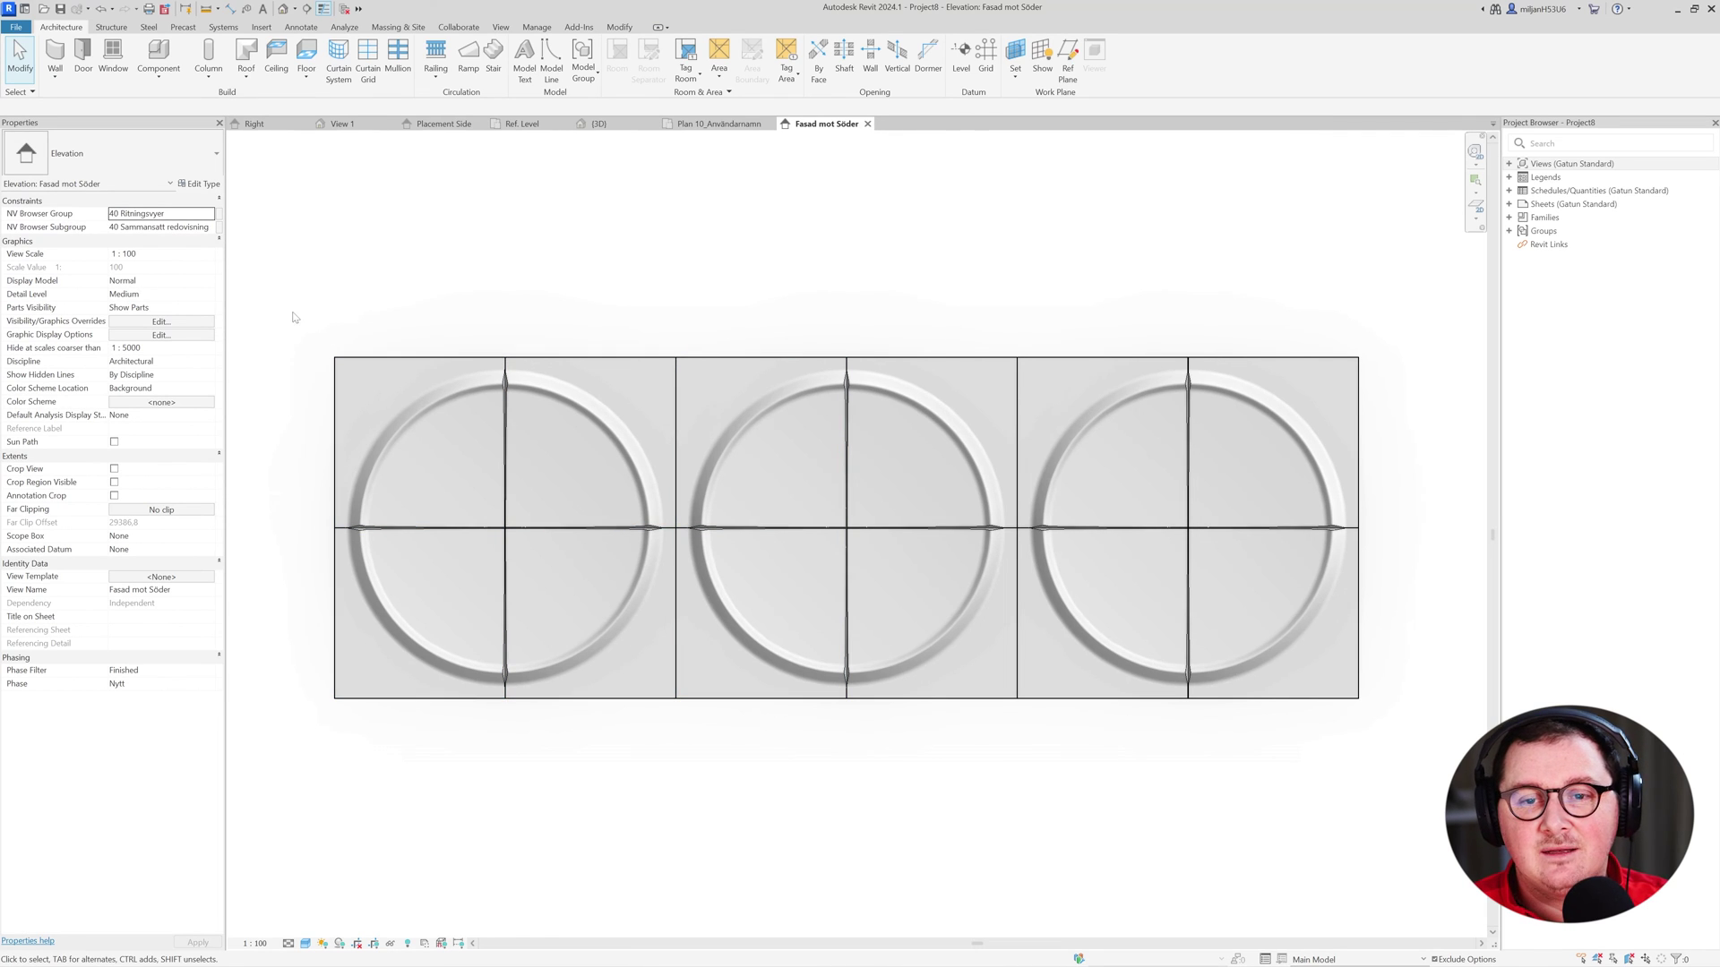
{"action": "left_click_drag", "start_coordinate": [295, 305], "coordinate": [1406, 776]}
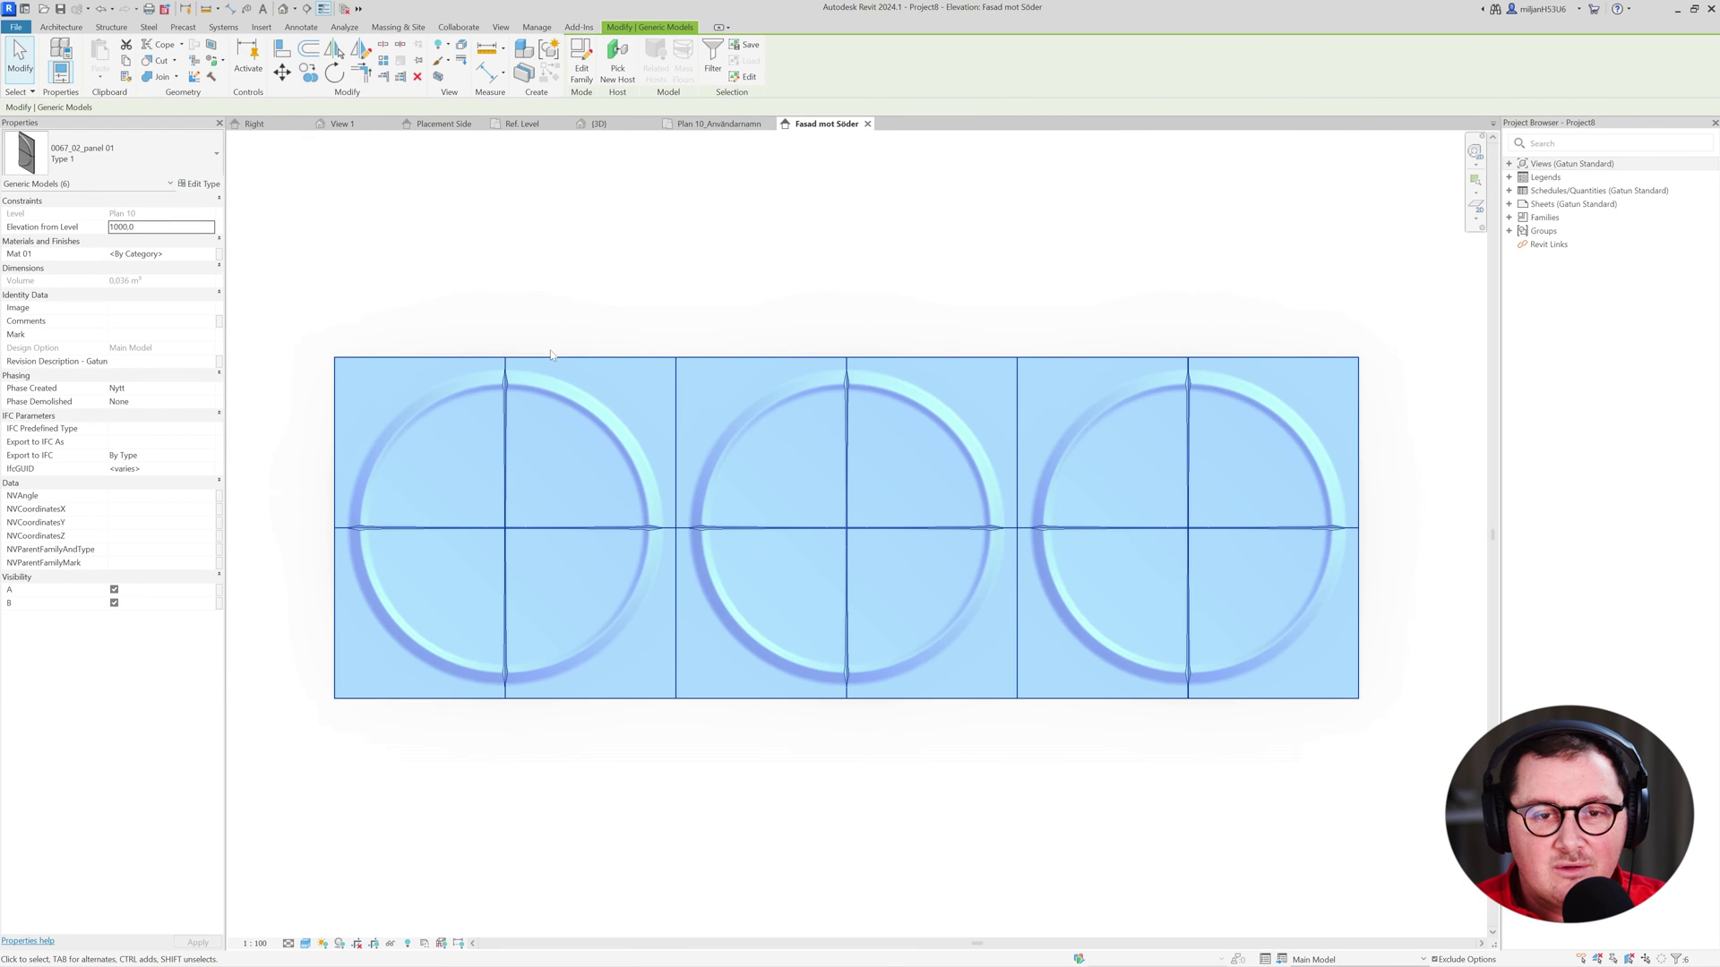
{"action": "left_click", "coordinate": [216, 259]}
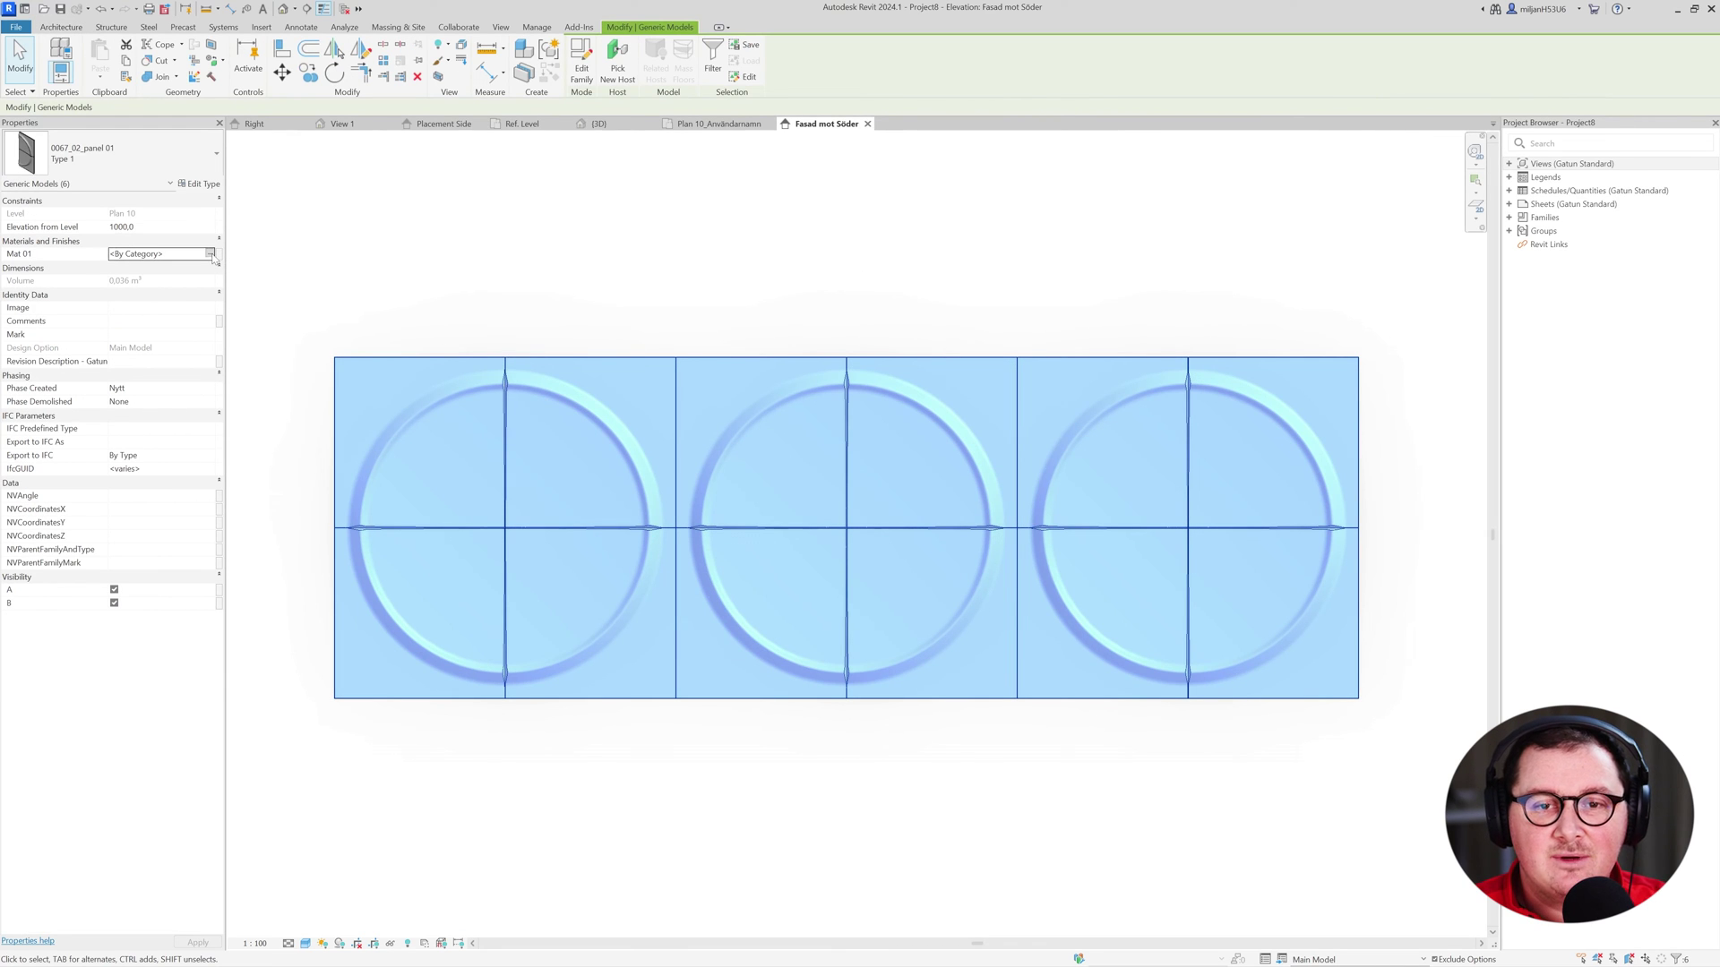
{"action": "left_click", "coordinate": [209, 254]}
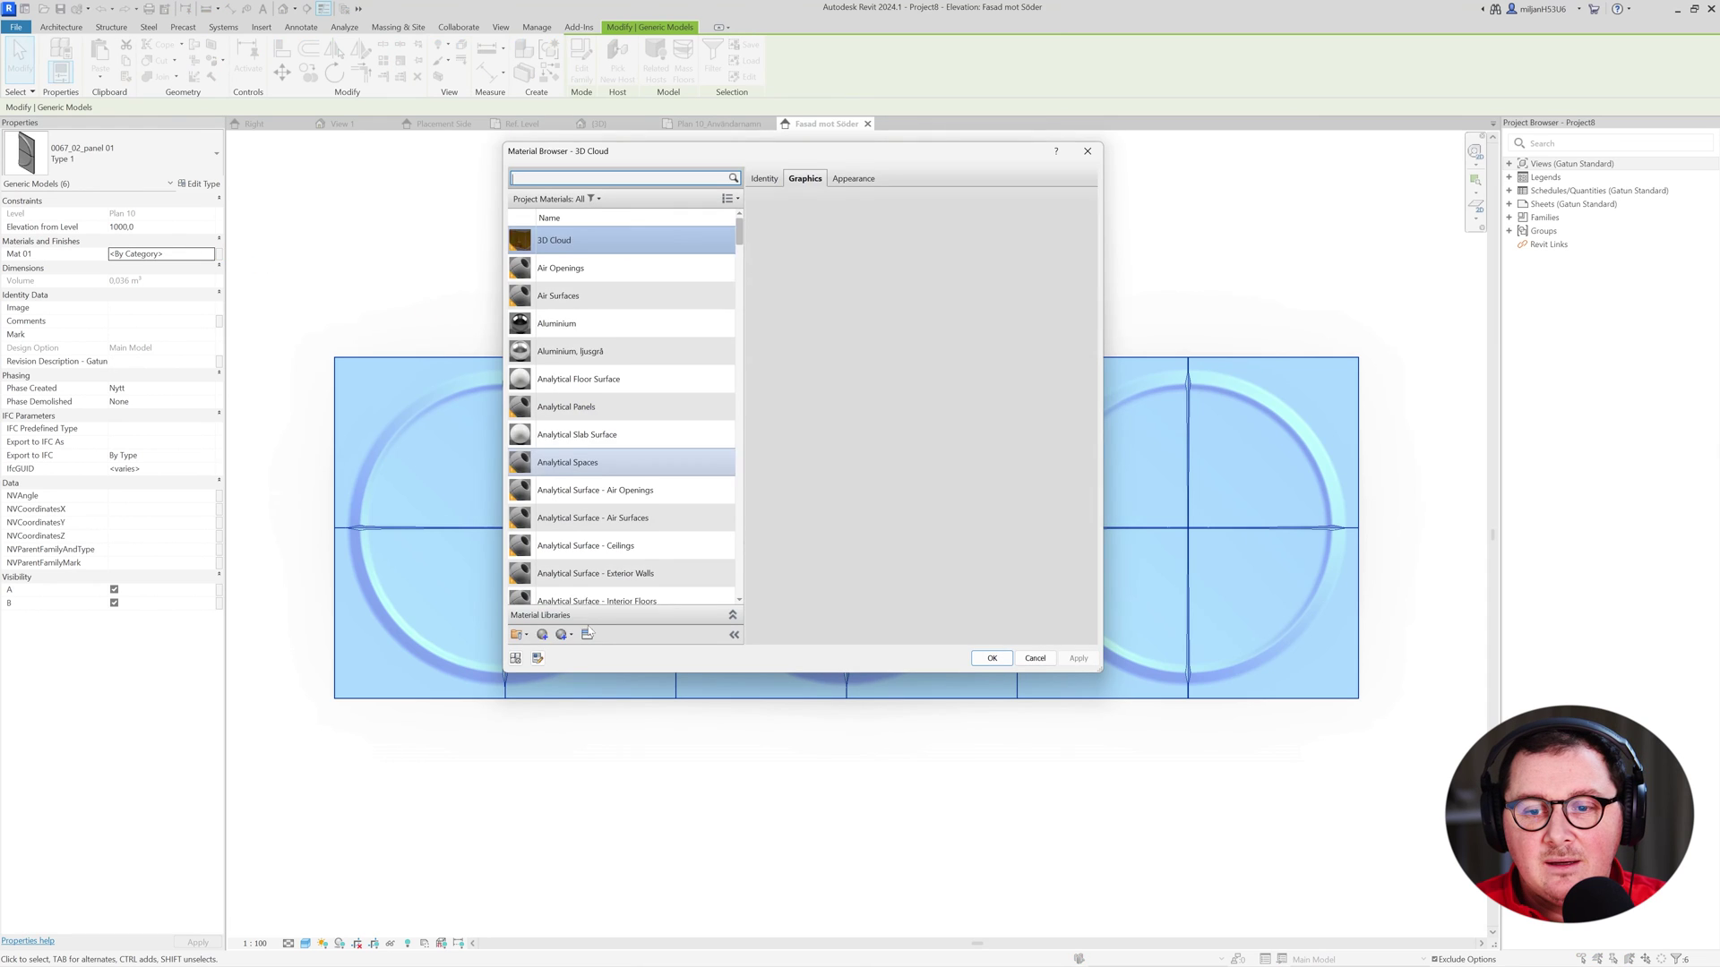
{"action": "left_click", "coordinate": [544, 634]}
{"action": "left_click", "coordinate": [565, 651]}
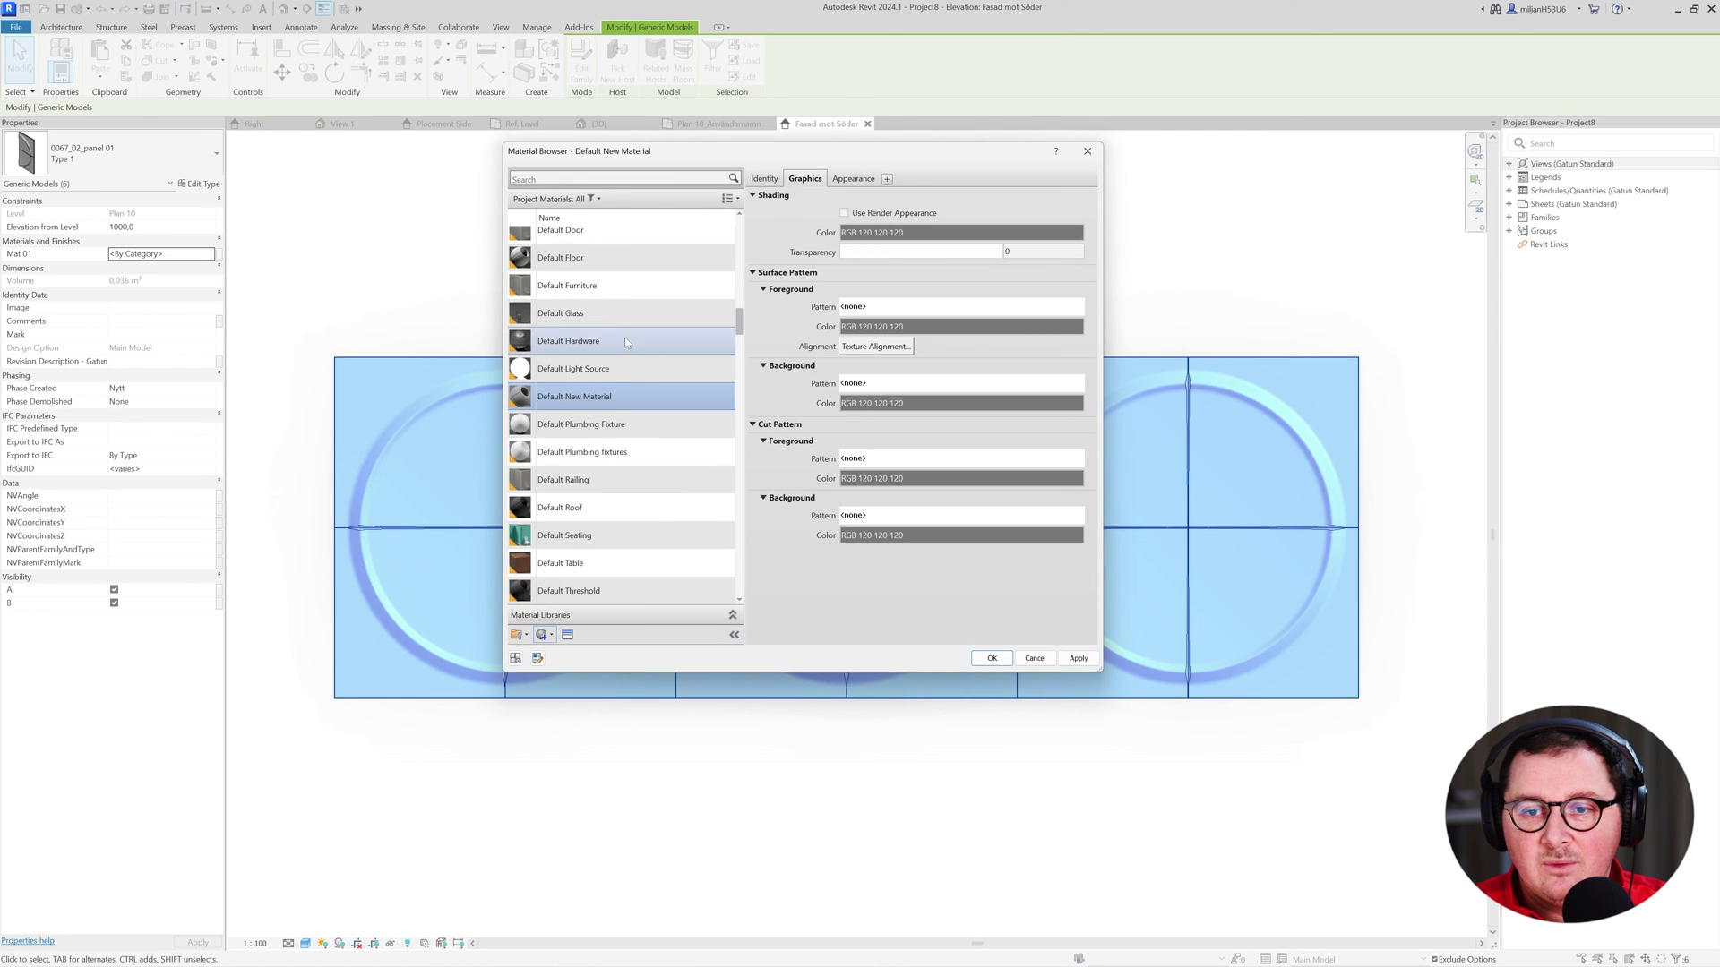
{"action": "left_click", "coordinate": [768, 178]}
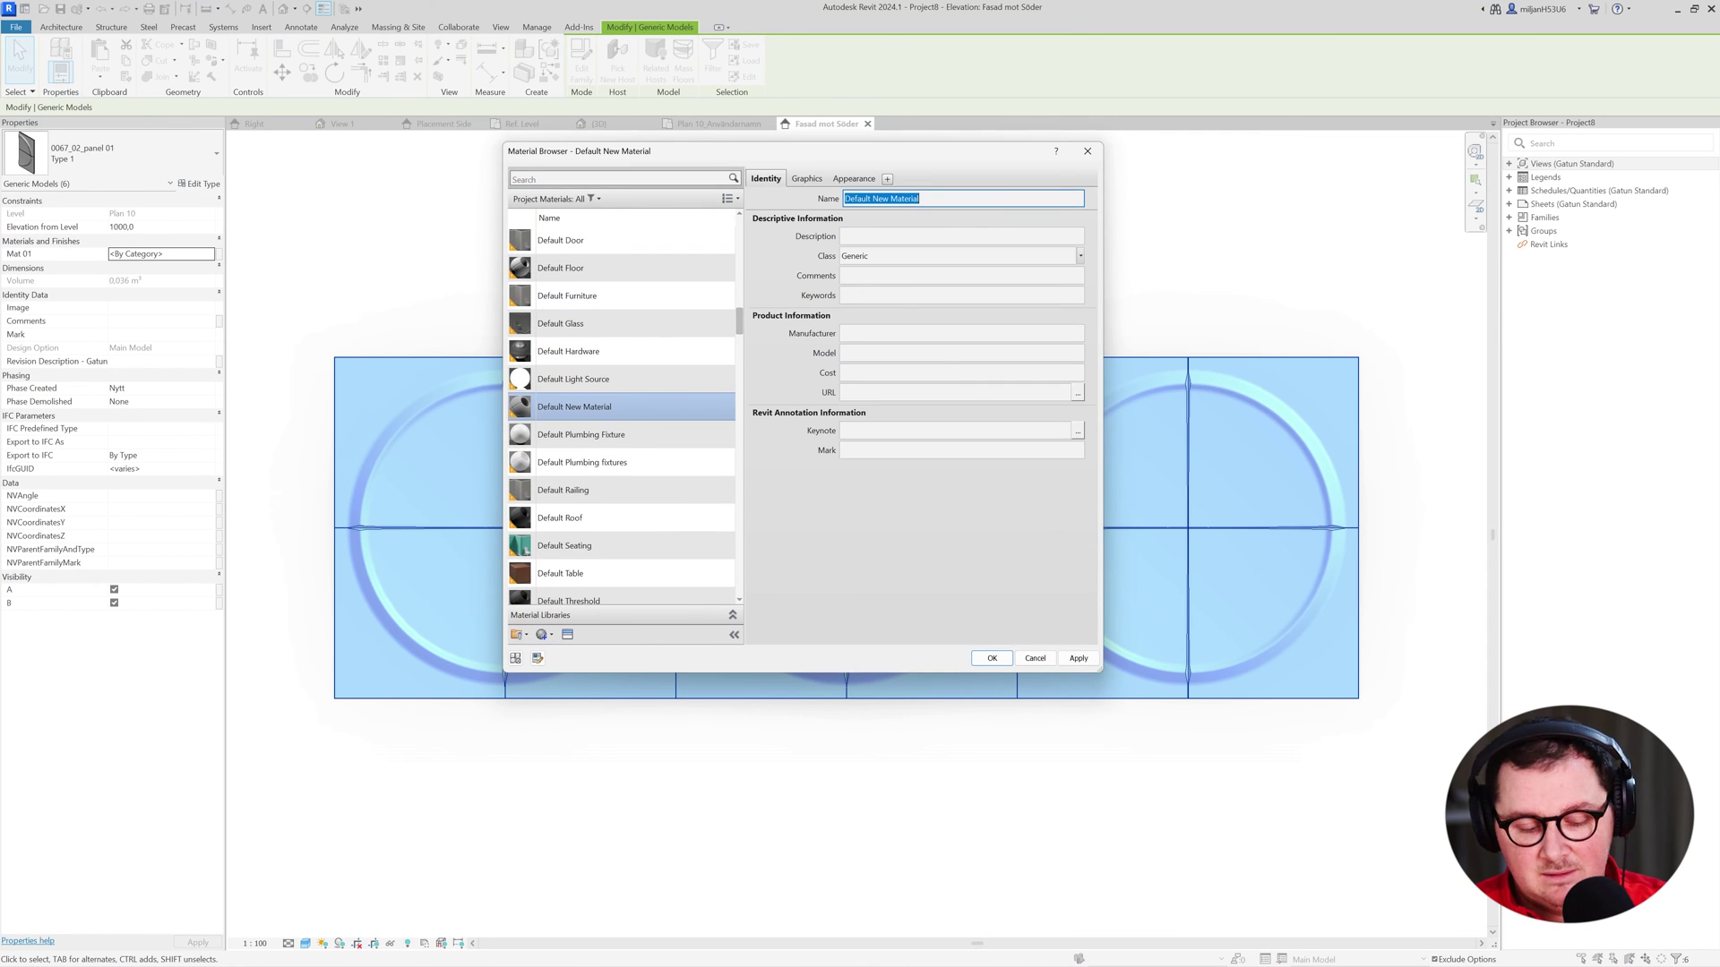
{"action": "type", "text": "AIE"}
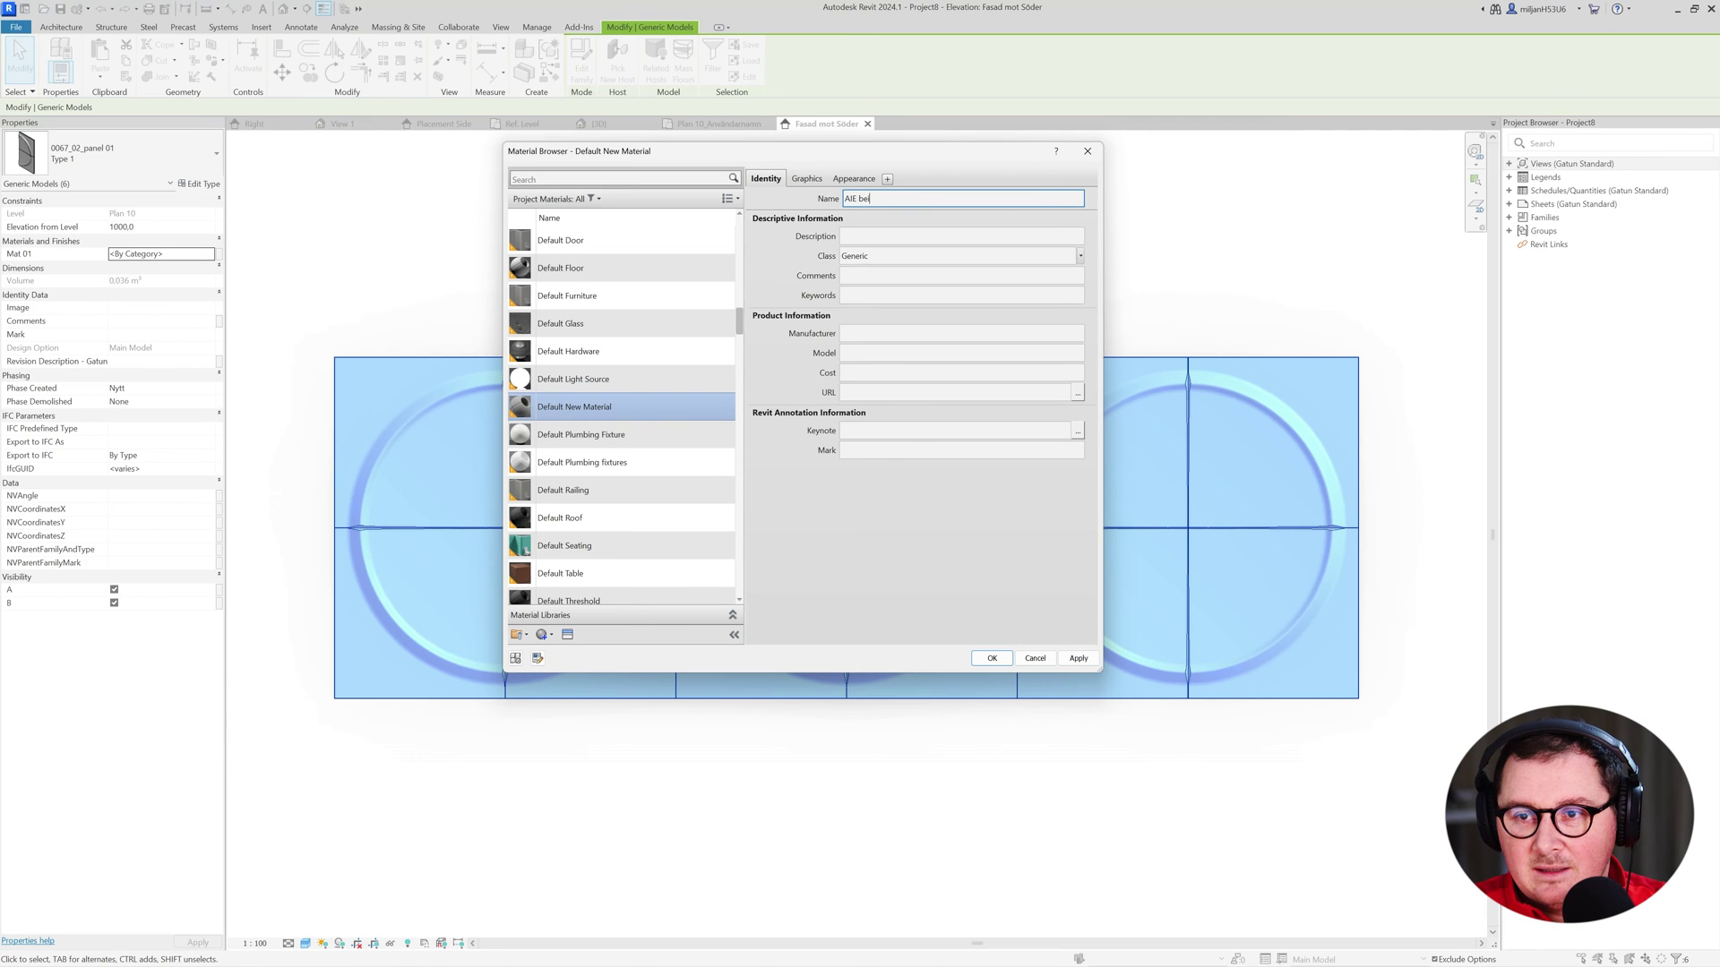
{"action": "type", "text": " beige"}
{"action": "key", "text": "Return"}
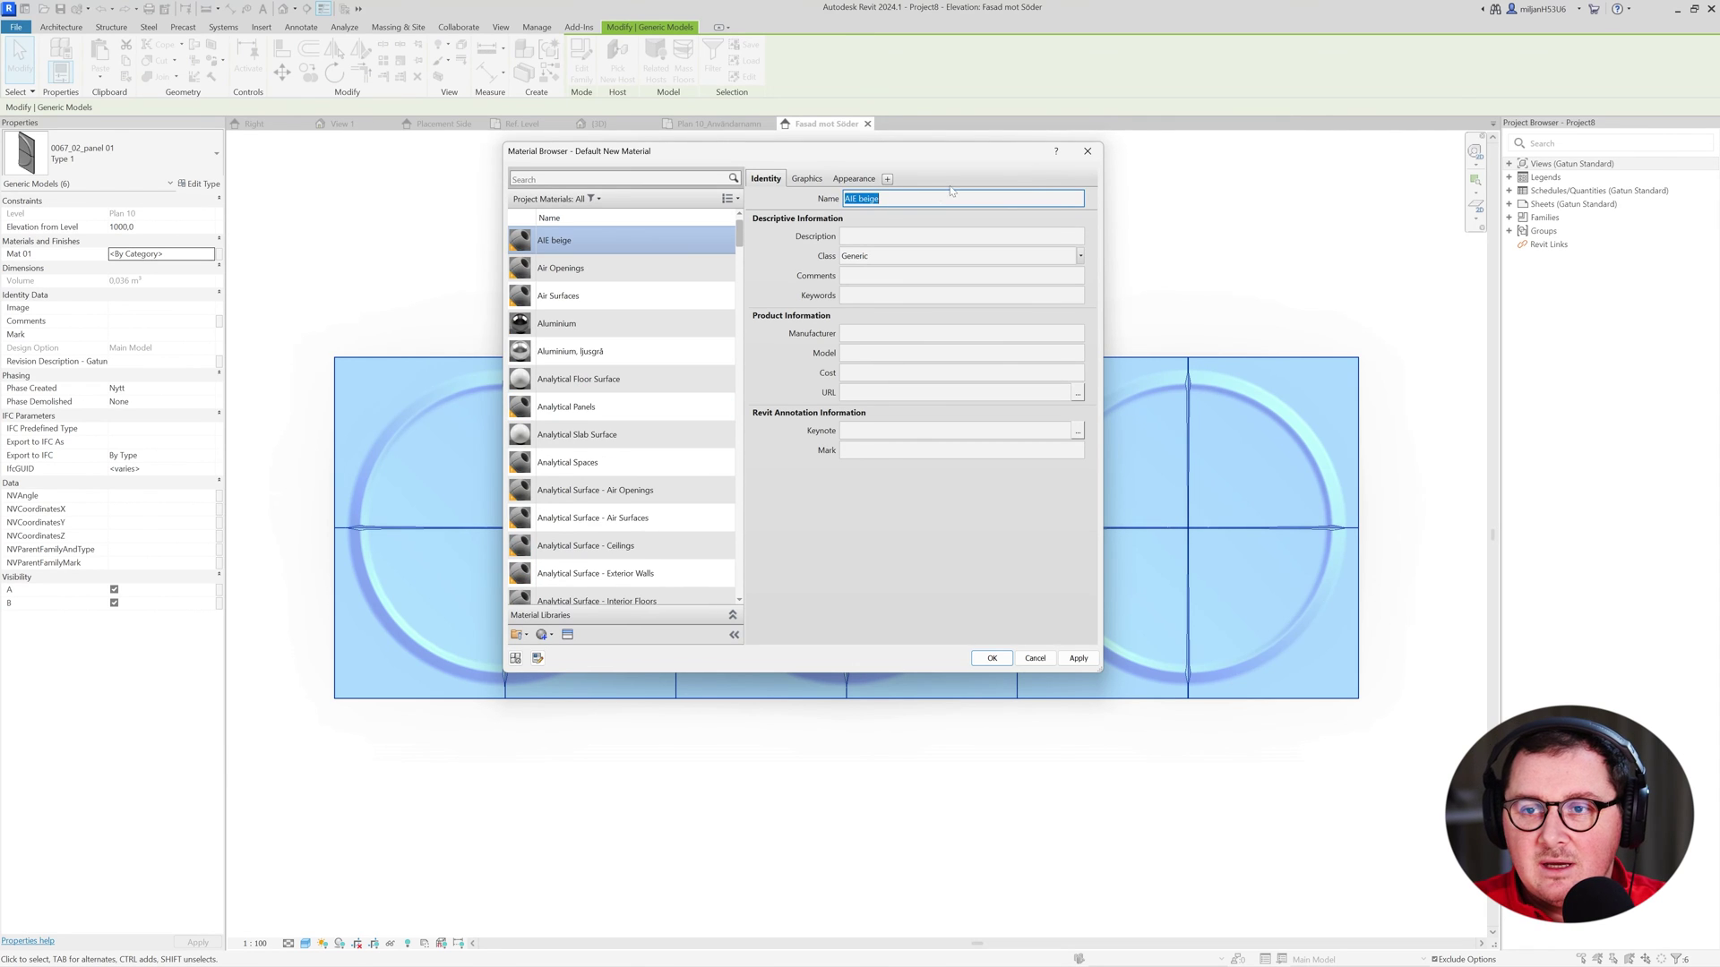
Give AIE beige the light appearance color RGB 230 227 222, use the render appearance for shading, and apply it to the panels.
{"action": "left_click", "coordinate": [847, 178]}
{"action": "left_click", "coordinate": [921, 321]}
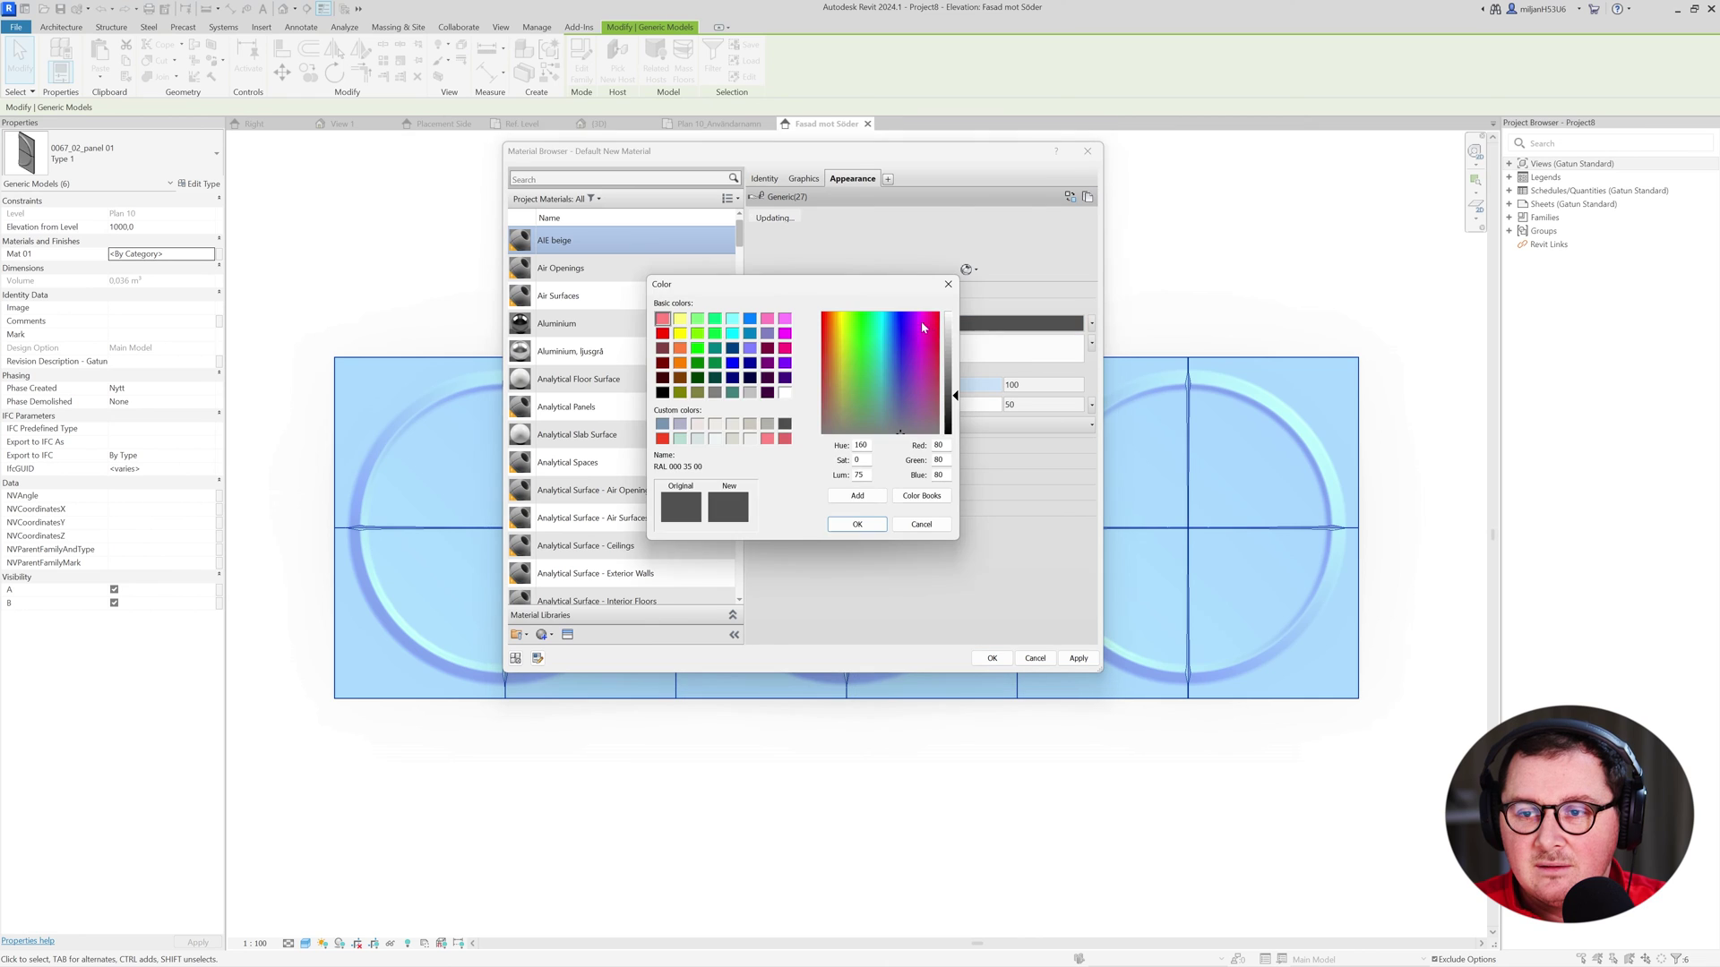
{"action": "left_click", "coordinate": [730, 425]}
{"action": "left_click", "coordinate": [857, 524]}
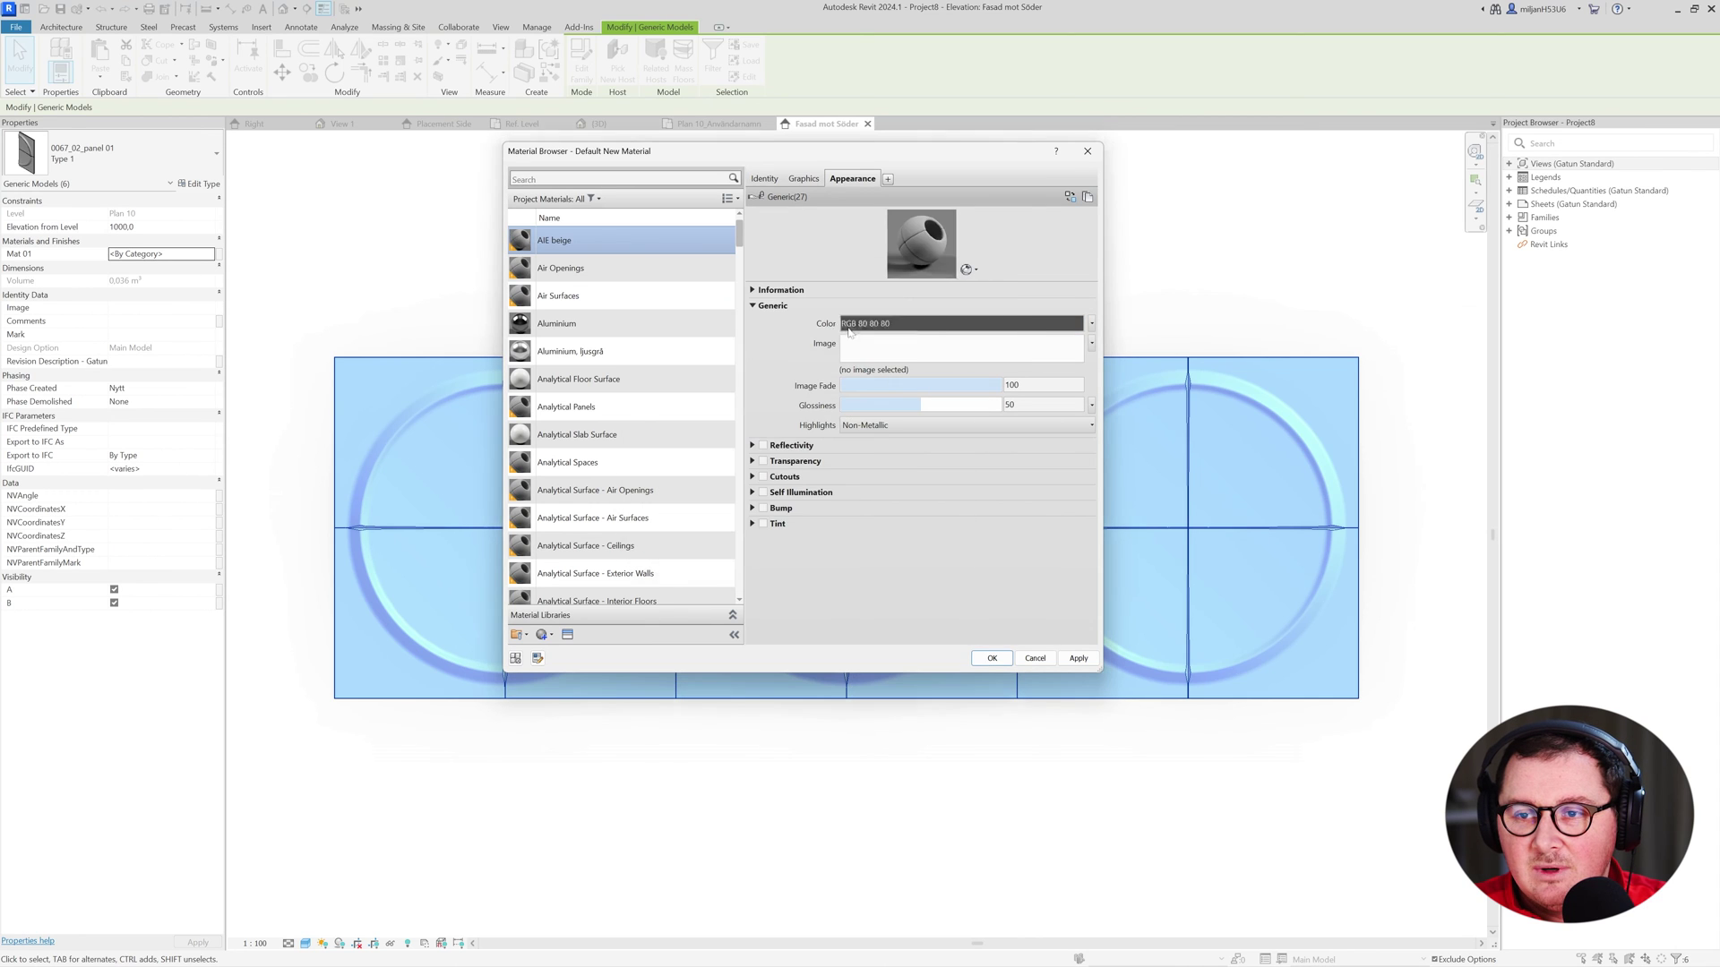
{"action": "left_click", "coordinate": [804, 180]}
{"action": "left_click", "coordinate": [845, 213]}
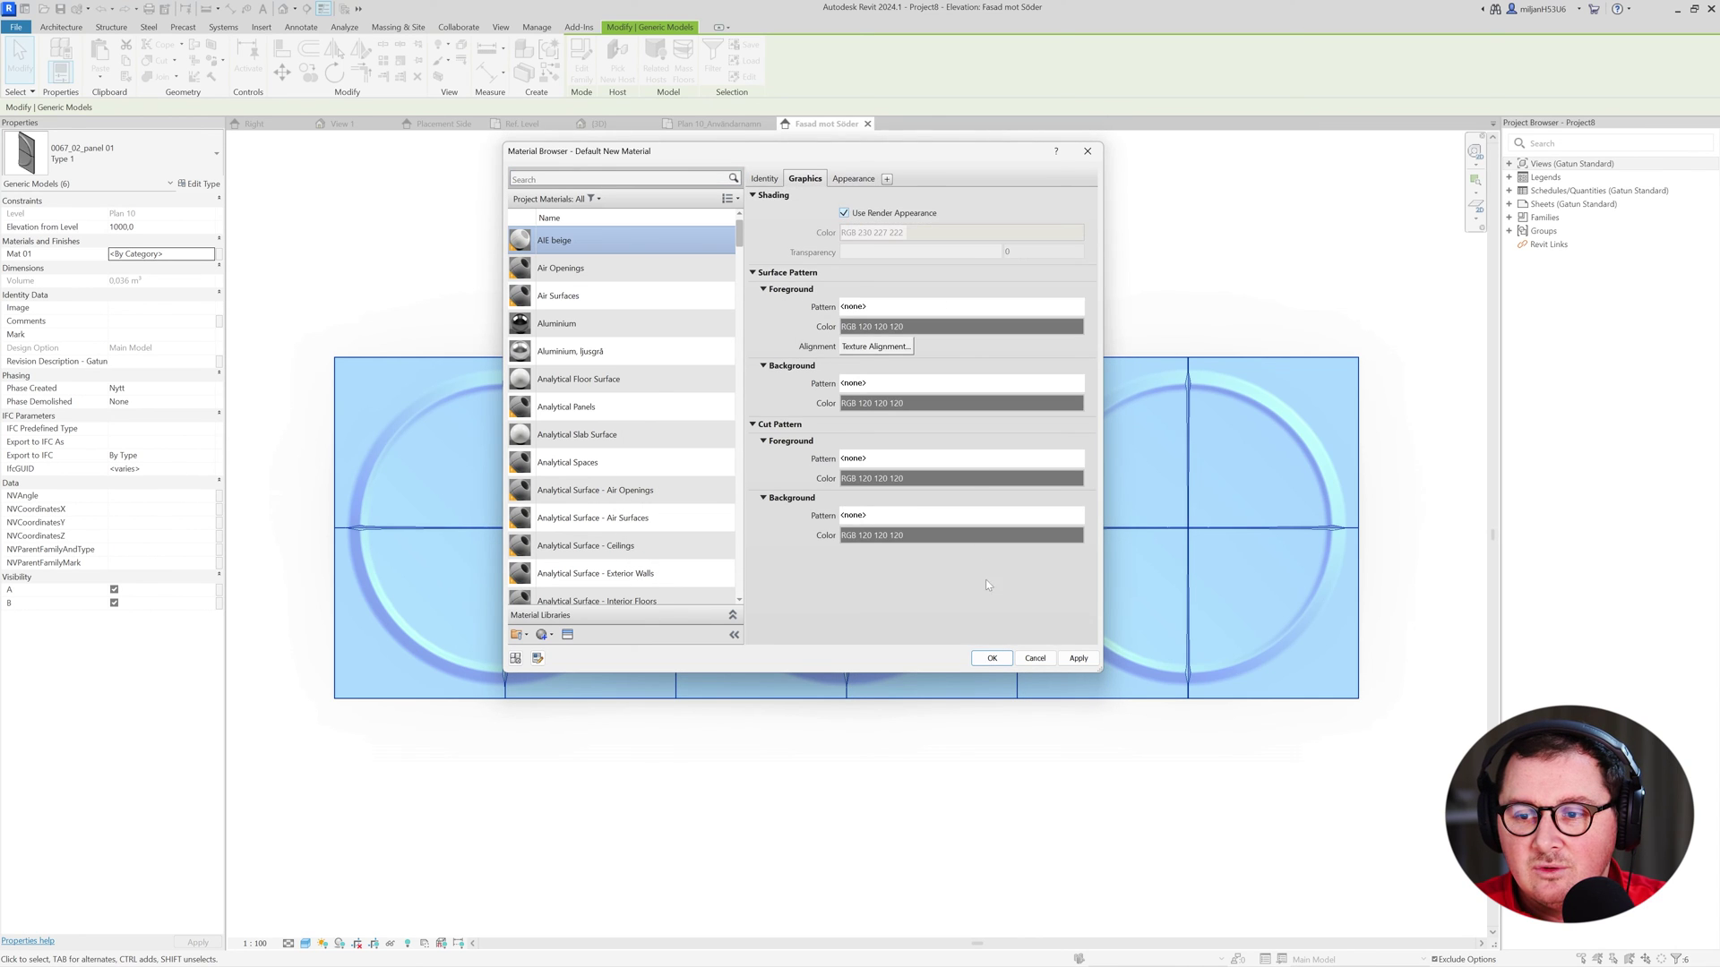
{"action": "left_click", "coordinate": [995, 657]}
{"action": "left_click", "coordinate": [1002, 753]}
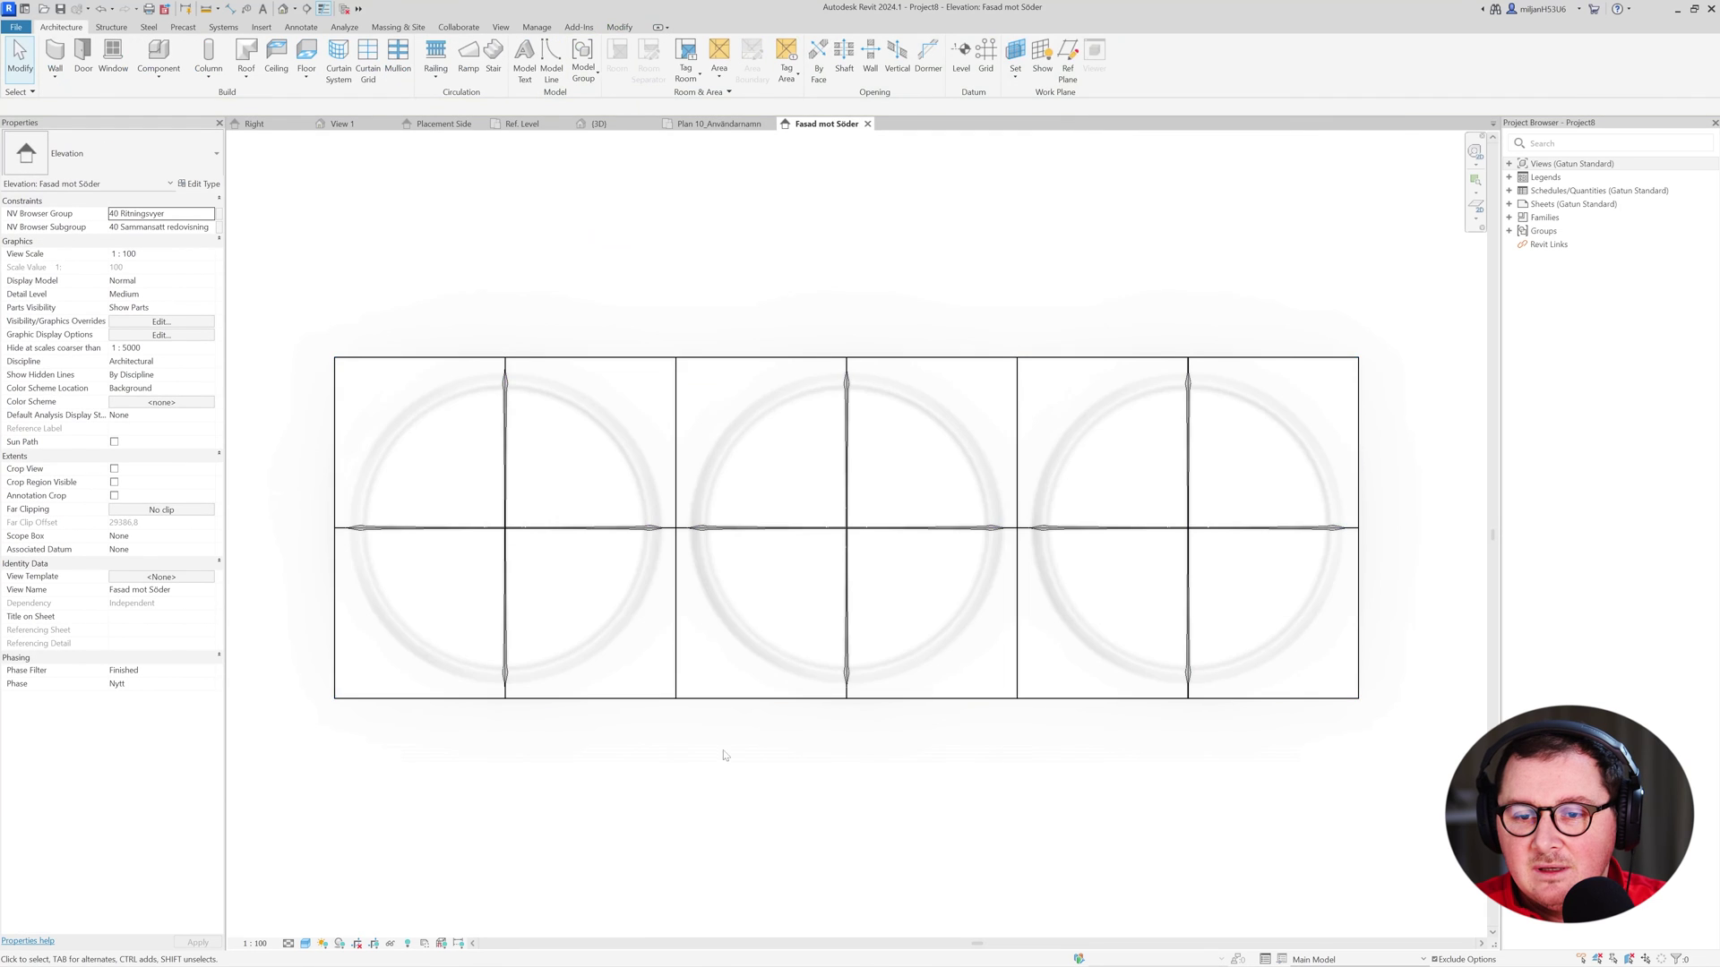
Stretch the host wall's right end outward until the wall is about 12200 mm long.
{"action": "scroll", "coordinate": [701, 768], "scroll_direction": "down", "scroll_amount": 1}
{"action": "scroll", "coordinate": [671, 749], "scroll_direction": "up", "scroll_amount": 2}
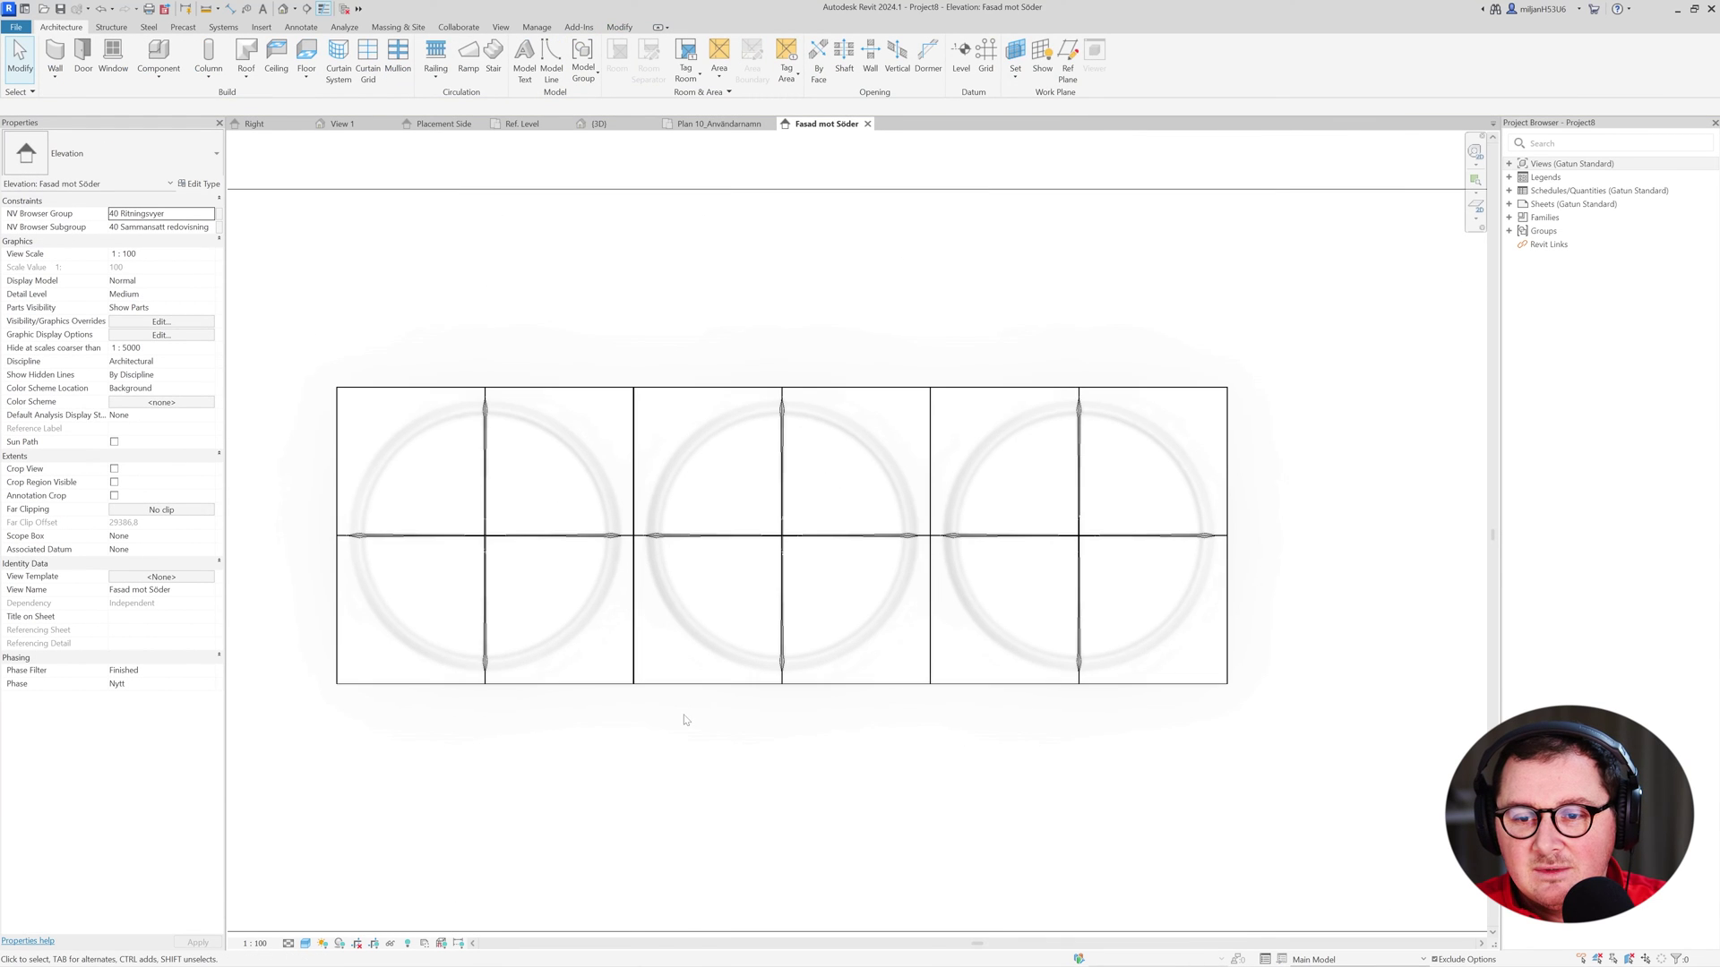
{"action": "scroll", "coordinate": [663, 717], "scroll_direction": "down", "scroll_amount": 2}
{"action": "scroll", "coordinate": [1013, 726], "scroll_direction": "down", "scroll_amount": 1}
{"action": "middle_click_drag", "start_coordinate": [1012, 726], "coordinate": [598, 661]}
{"action": "left_click", "coordinate": [614, 633]}
{"action": "scroll", "coordinate": [615, 645], "scroll_direction": "down", "scroll_amount": 1}
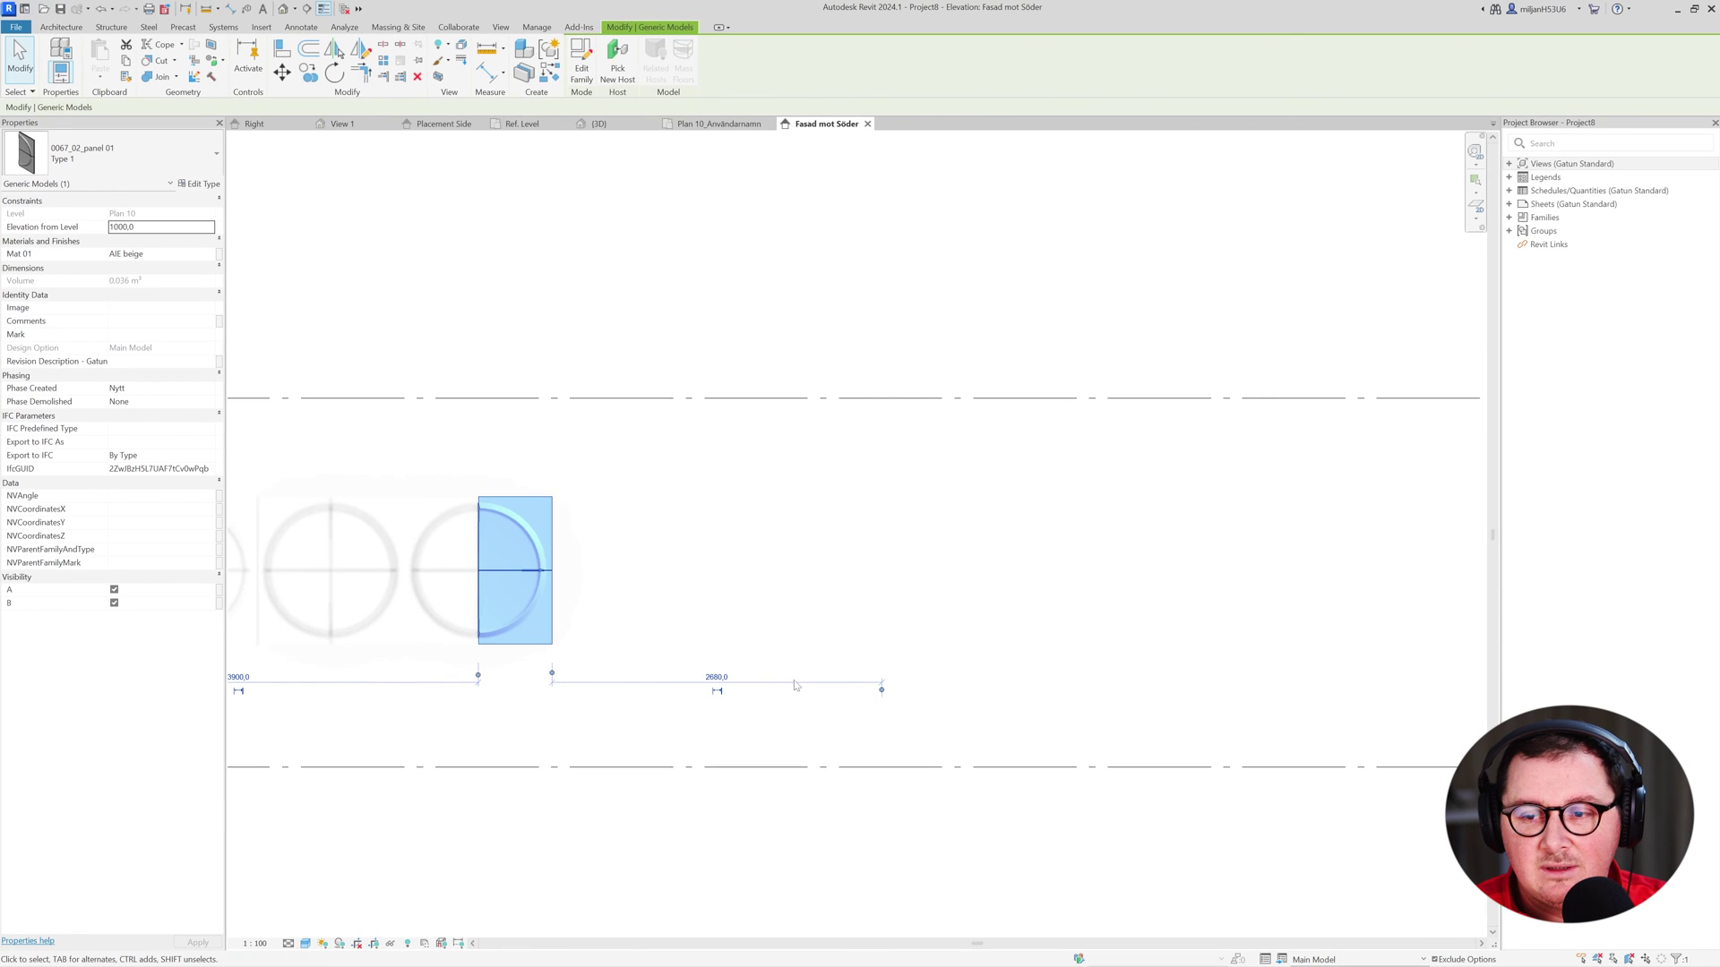
{"action": "left_click", "coordinate": [885, 583]}
{"action": "left_click_drag", "start_coordinate": [1220, 593], "coordinate": [1497, 594]}
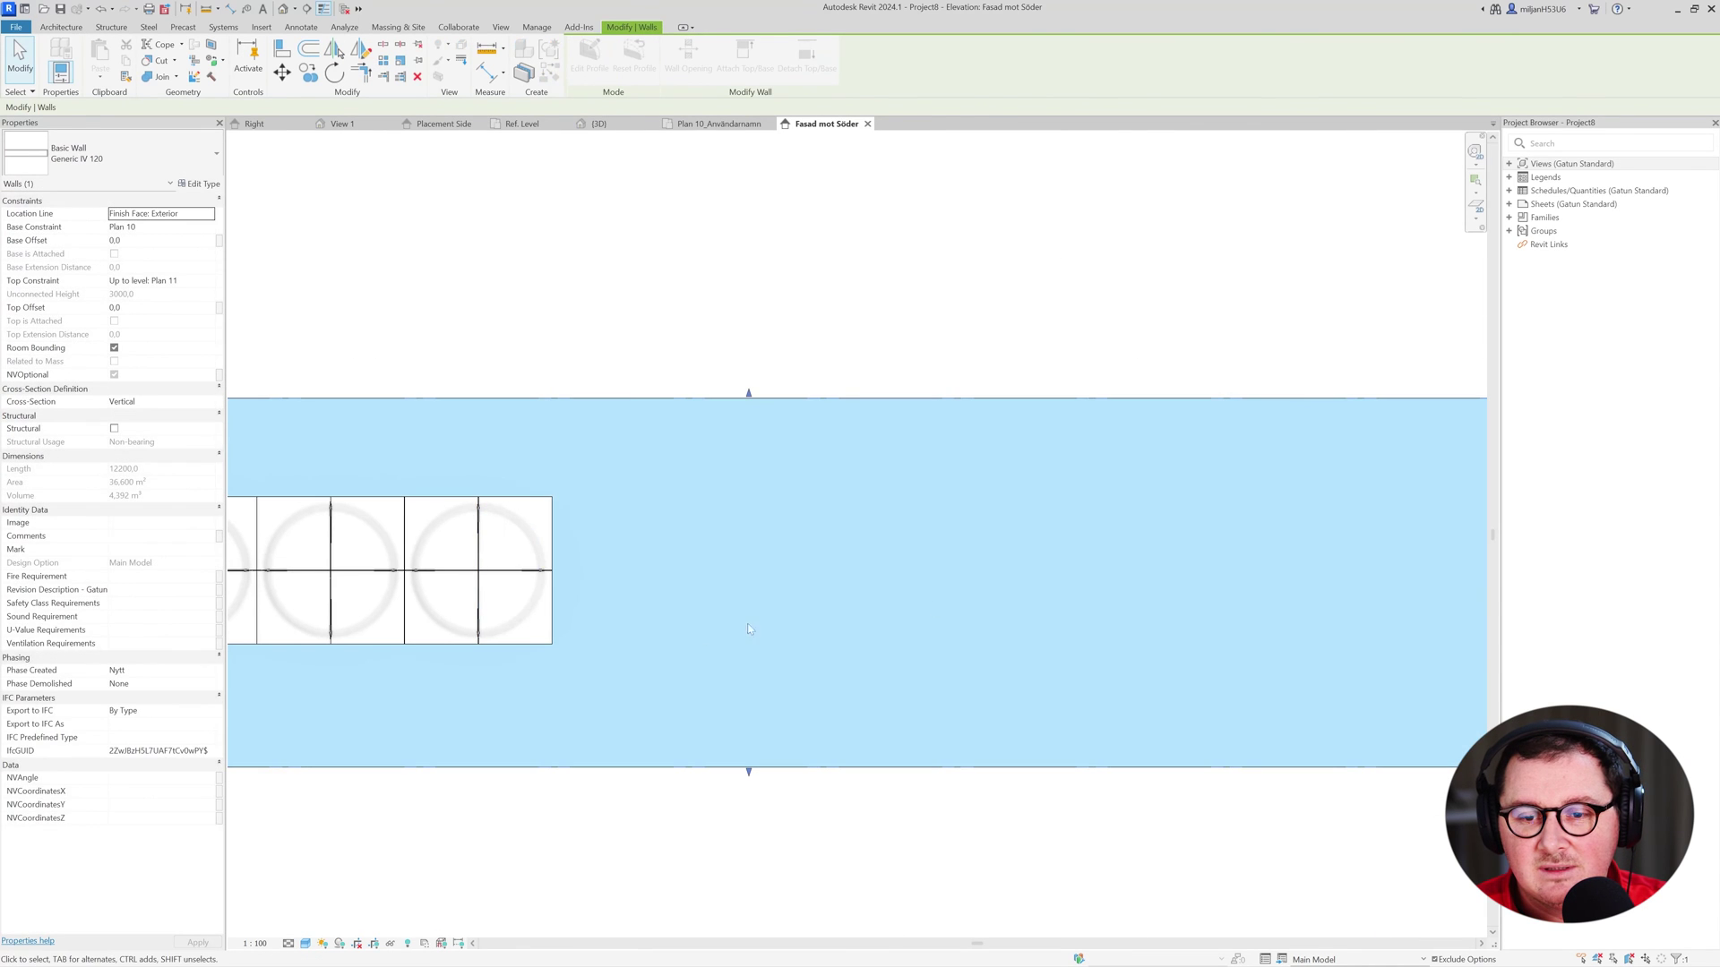
{"action": "left_click", "coordinate": [533, 645]}
{"action": "key", "text": "c"}
{"action": "key", "text": "o"}
{"action": "left_click", "coordinate": [535, 645]}
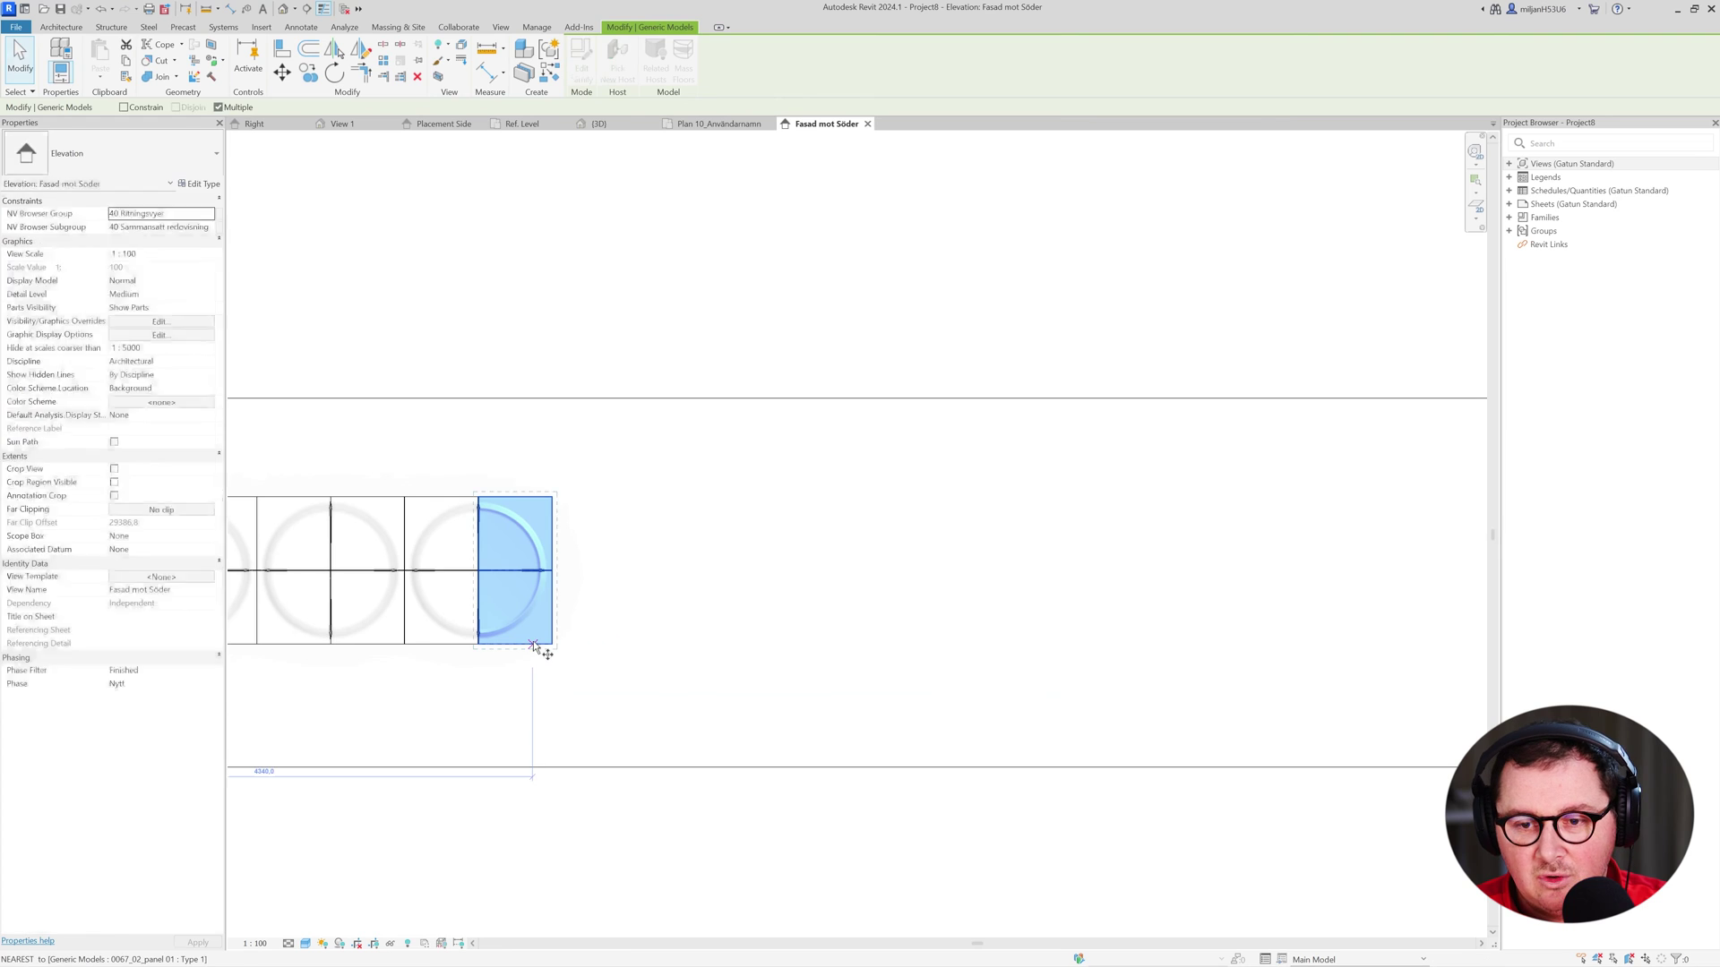
{"action": "left_click", "coordinate": [1163, 642]}
{"action": "scroll", "coordinate": [1294, 636], "scroll_direction": "up", "scroll_amount": 4}
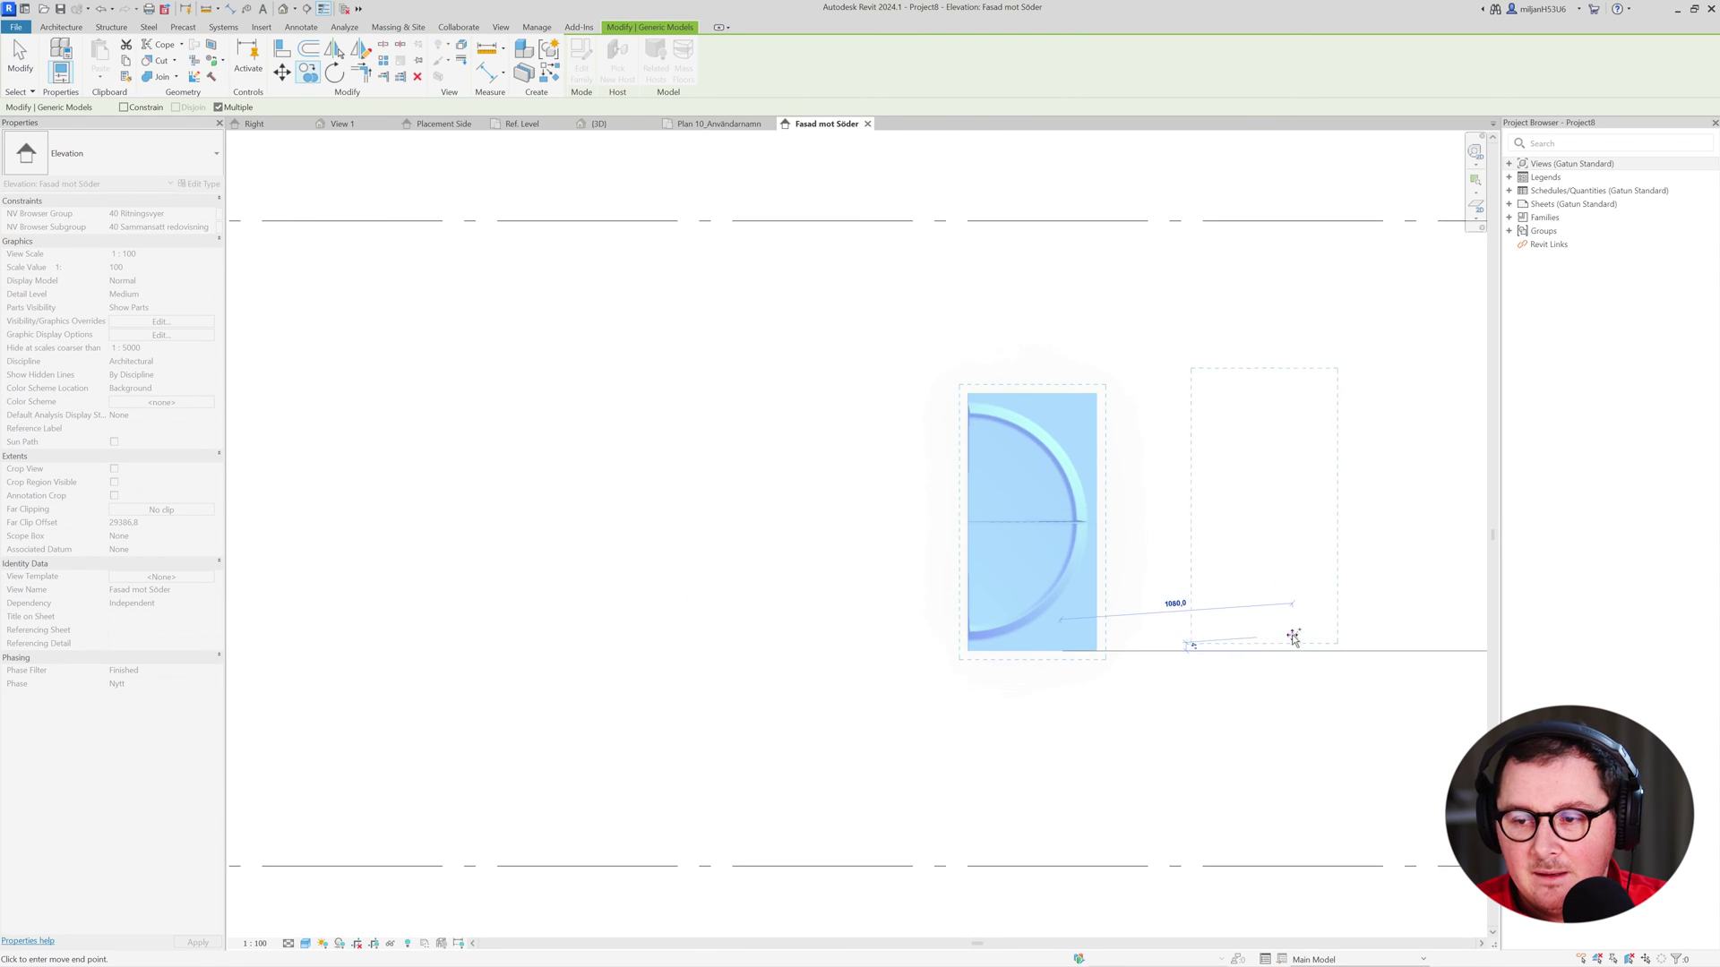
{"action": "scroll", "coordinate": [1220, 637], "scroll_direction": "down", "scroll_amount": 3}
{"action": "key", "text": "Escape"}
{"action": "key", "text": "Escape"}
{"action": "left_click", "coordinate": [1136, 644]}
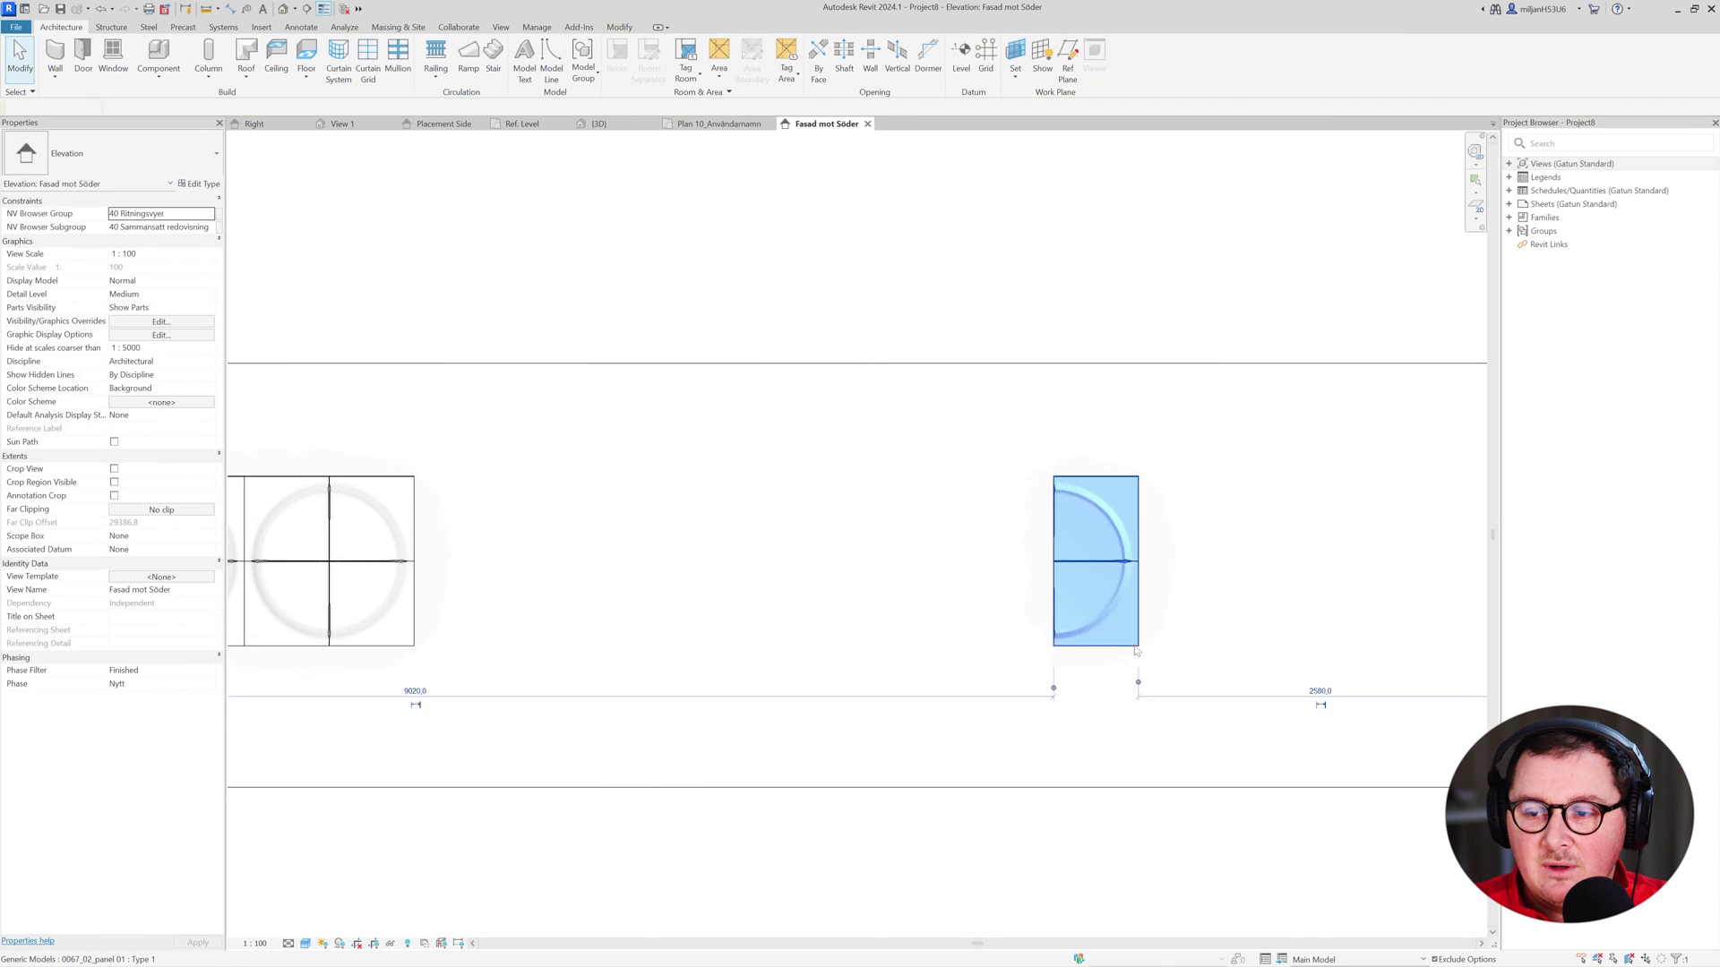
{"action": "key", "text": "Delete"}
Copy the rightmost two-panel circle horizontally onto the empty stretch of wall, clear of the row of three circles.
{"action": "middle_click_drag", "start_coordinate": [497, 666], "coordinate": [637, 652]}
{"action": "left_click_drag", "start_coordinate": [604, 568], "coordinate": [465, 620]}
{"action": "key", "text": "c"}
{"action": "key", "text": "o"}
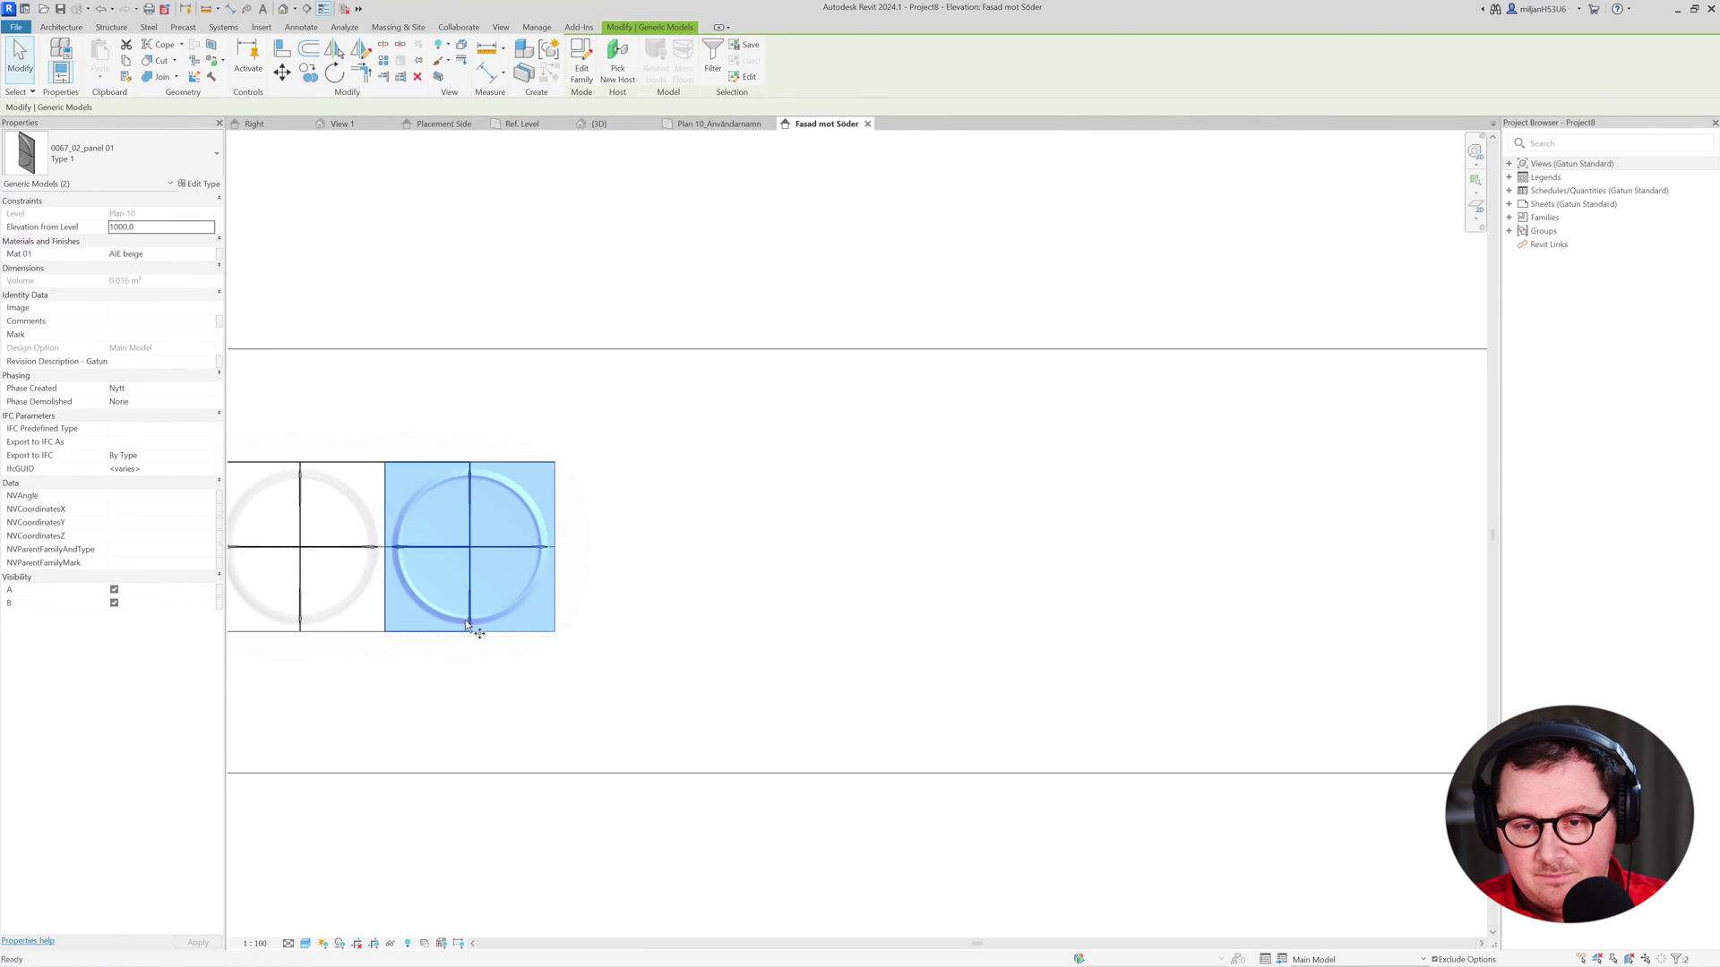
{"action": "left_click", "coordinate": [465, 621]}
{"action": "left_click", "coordinate": [1286, 618]}
{"action": "scroll", "coordinate": [1286, 618], "scroll_direction": "up", "scroll_amount": 1}
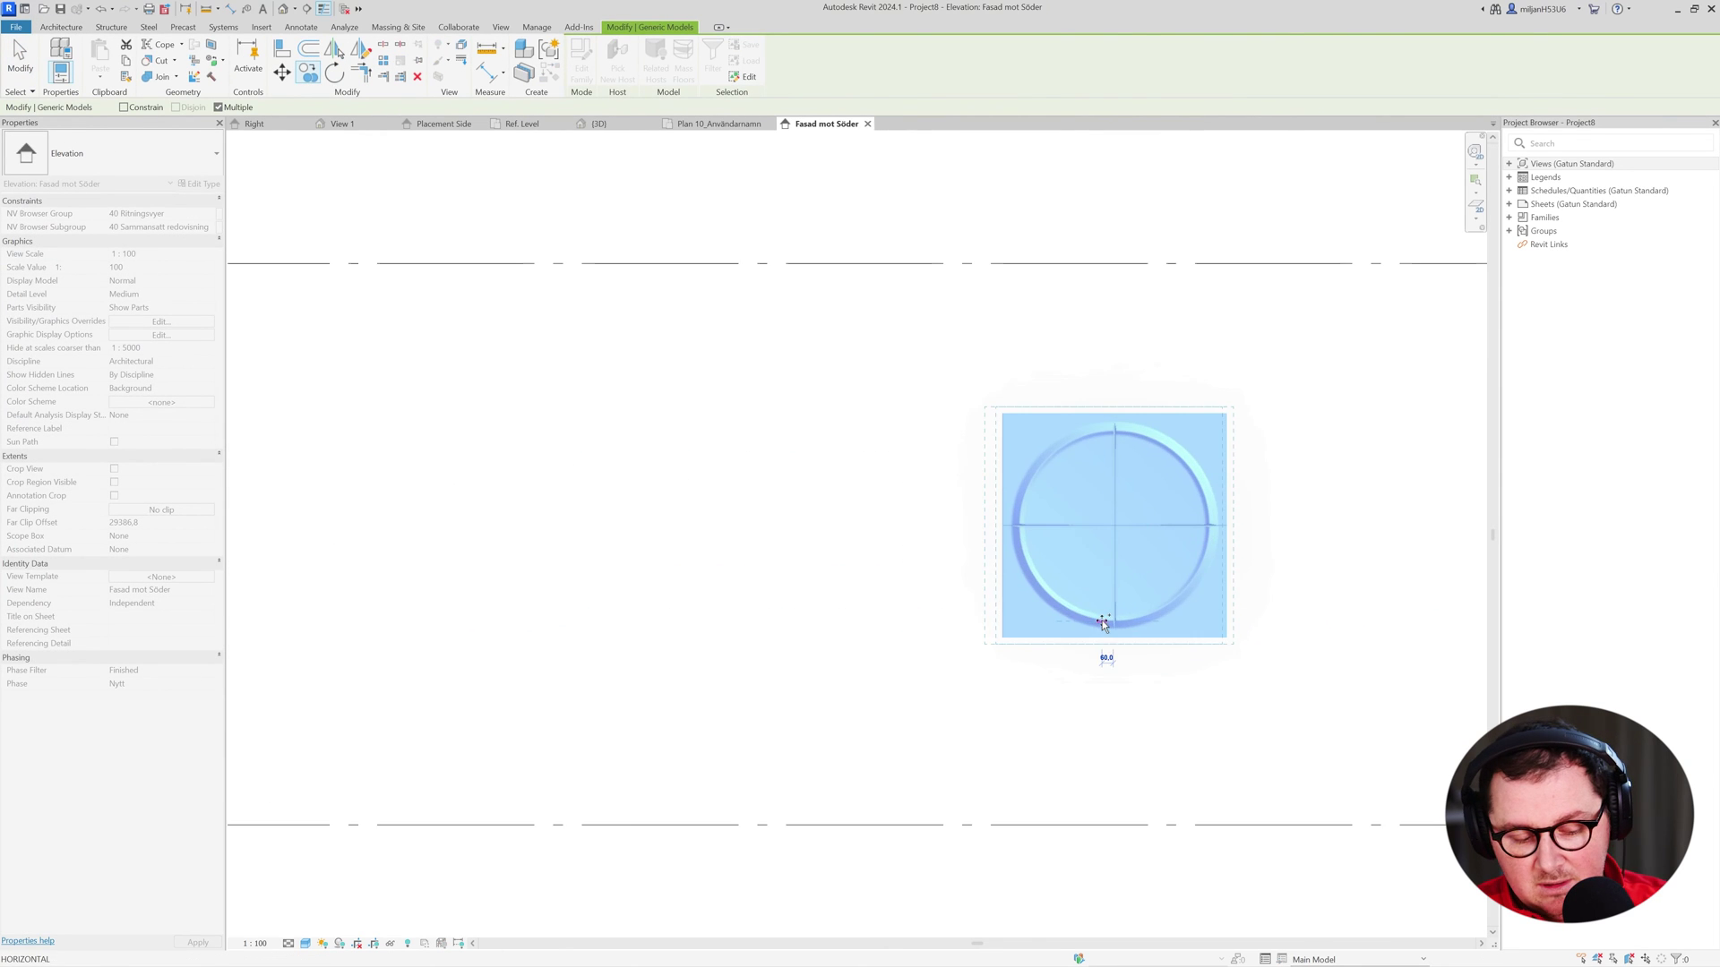
{"action": "key", "text": "Escape"}
{"action": "key", "text": "Escape"}
Turn off the A visibility parameter on both panels of the copied circle so only the lower halves remain.
{"action": "scroll", "coordinate": [1228, 526], "scroll_direction": "up", "scroll_amount": 1}
{"action": "left_click", "coordinate": [1228, 527]}
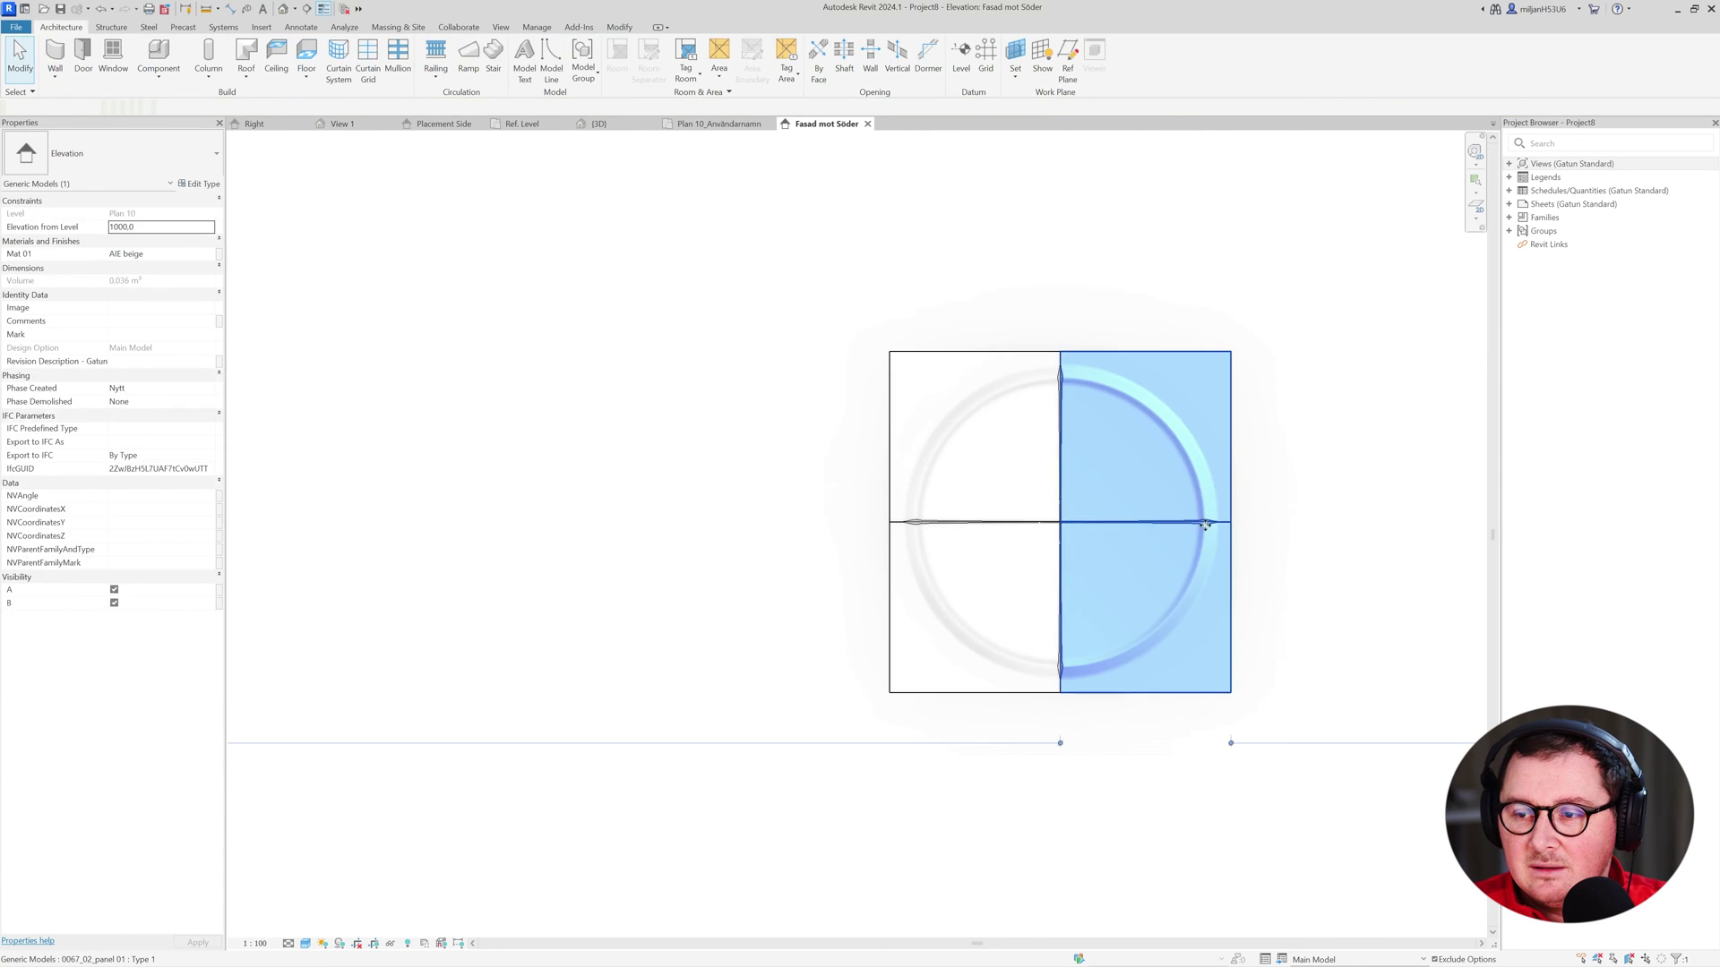
{"action": "left_click", "coordinate": [114, 590]}
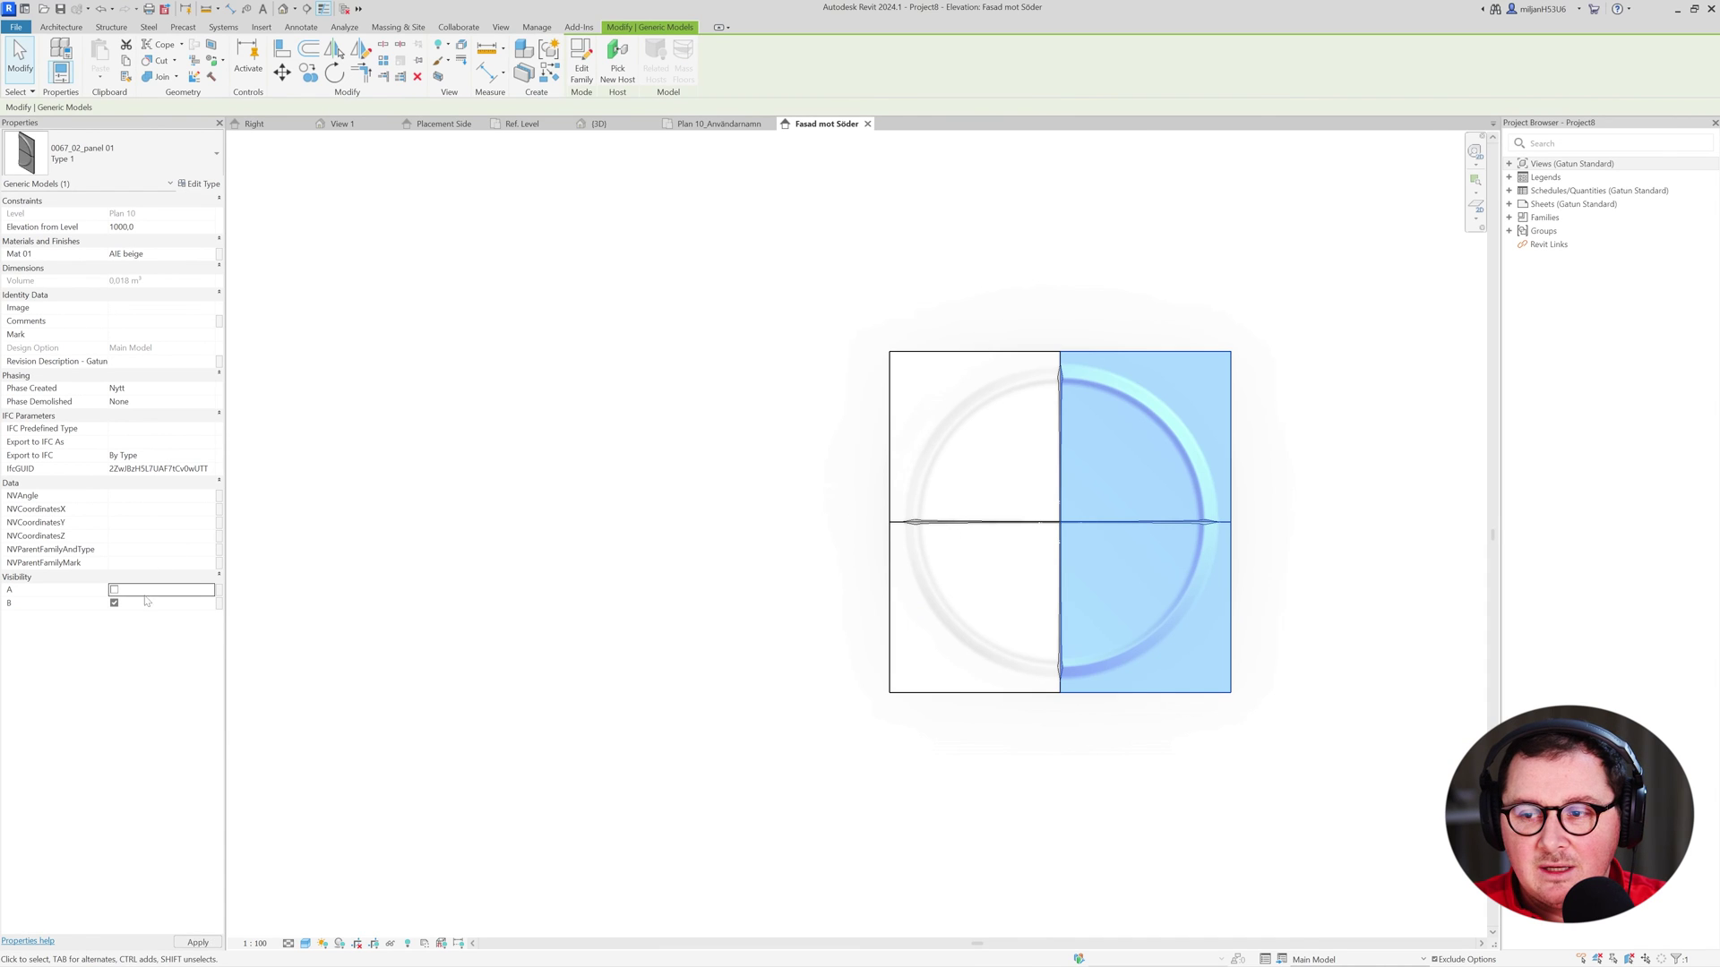
{"action": "middle_click_drag", "start_coordinate": [703, 600], "coordinate": [316, 576]}
{"action": "left_click", "coordinate": [795, 587]}
{"action": "left_click", "coordinate": [114, 590]}
{"action": "left_click", "coordinate": [560, 592]}
Stretch the host wall's right end farther outward to make room beside the half-circle panels.
{"action": "left_click_drag", "start_coordinate": [911, 701], "coordinate": [543, 618]}
{"action": "scroll", "coordinate": [712, 618], "scroll_direction": "down", "scroll_amount": 1}
{"action": "scroll", "coordinate": [972, 614], "scroll_direction": "down", "scroll_amount": 2}
{"action": "left_click", "coordinate": [1074, 640]}
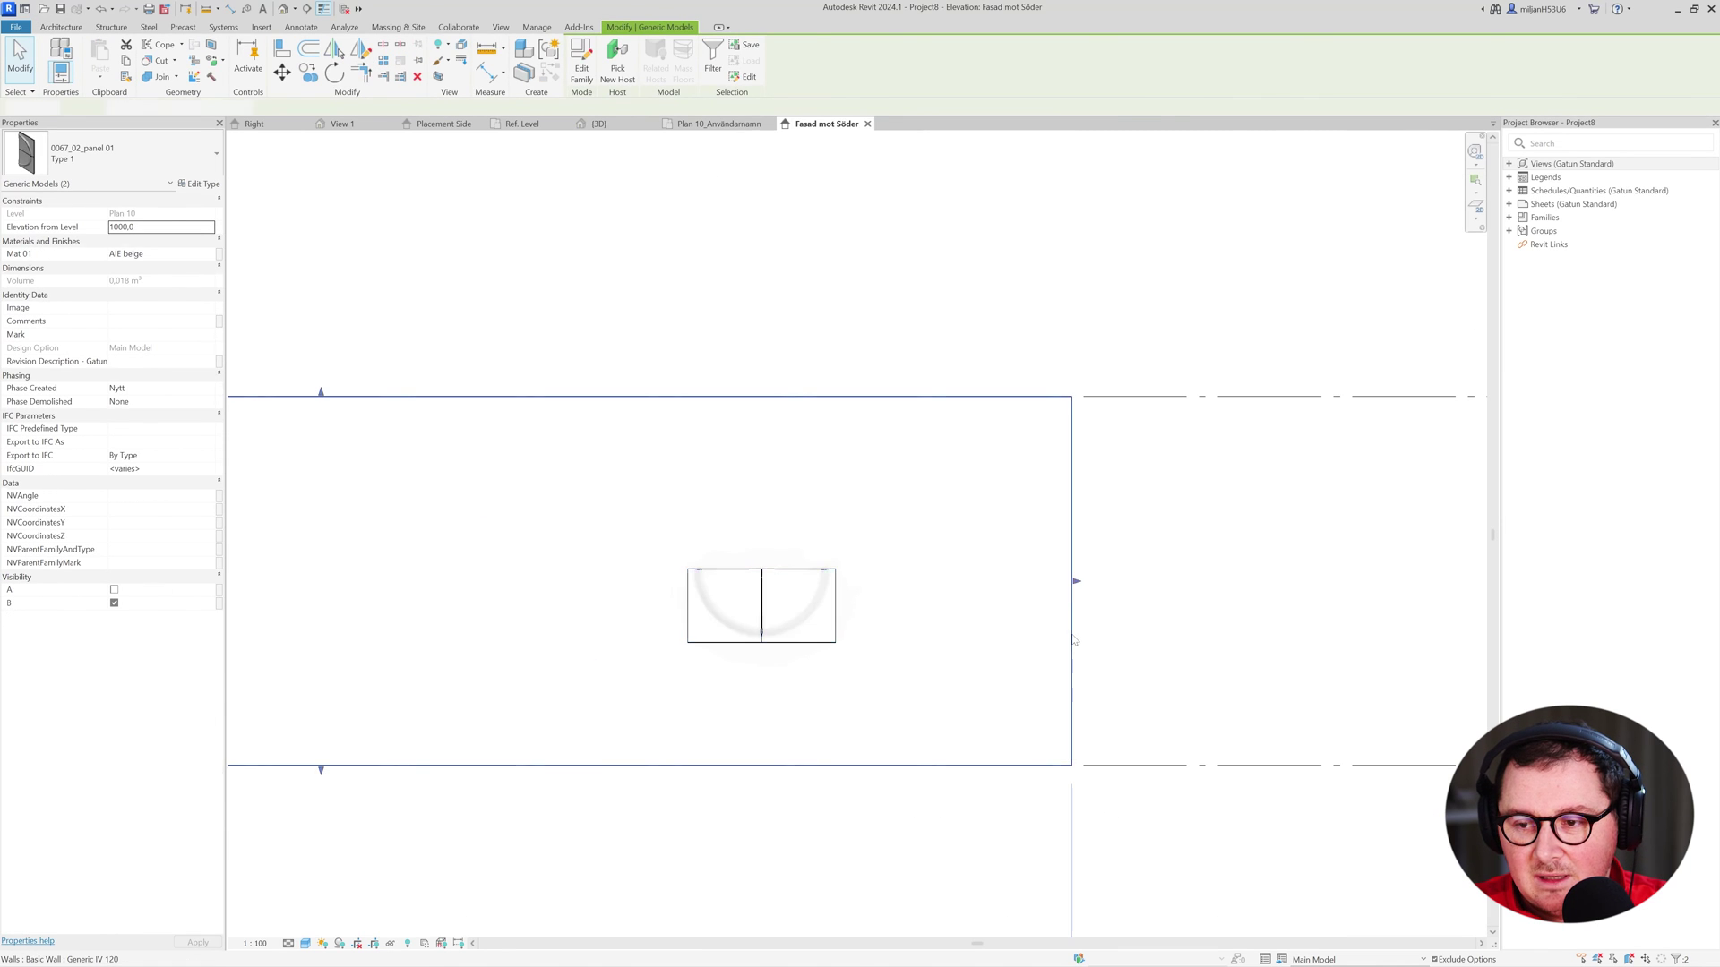
{"action": "left_click_drag", "start_coordinate": [1075, 582], "coordinate": [1455, 583]}
{"action": "left_click", "coordinate": [960, 634]}
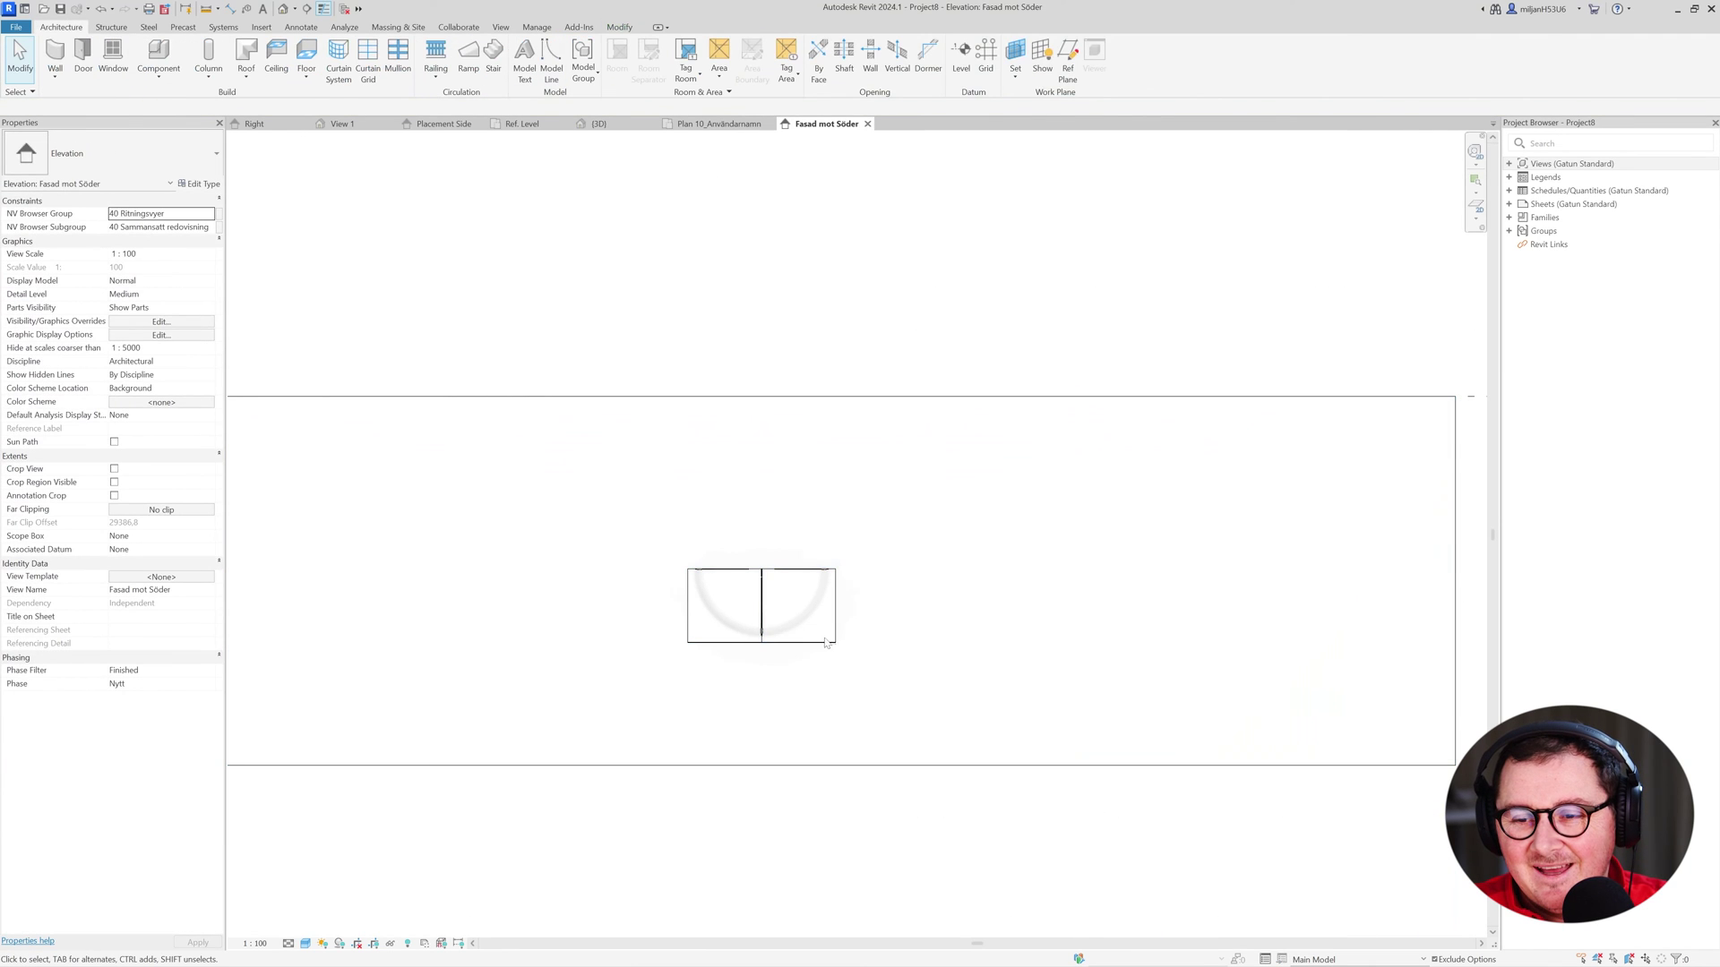
Copy the half-circle panel pair twice to the right along the wall, at 1200 mm spacing.
{"action": "left_click_drag", "start_coordinate": [591, 361], "coordinate": [891, 700]}
{"action": "middle_click_drag", "start_coordinate": [891, 702], "coordinate": [761, 717]}
{"action": "key", "text": "c"}
{"action": "key", "text": "o"}
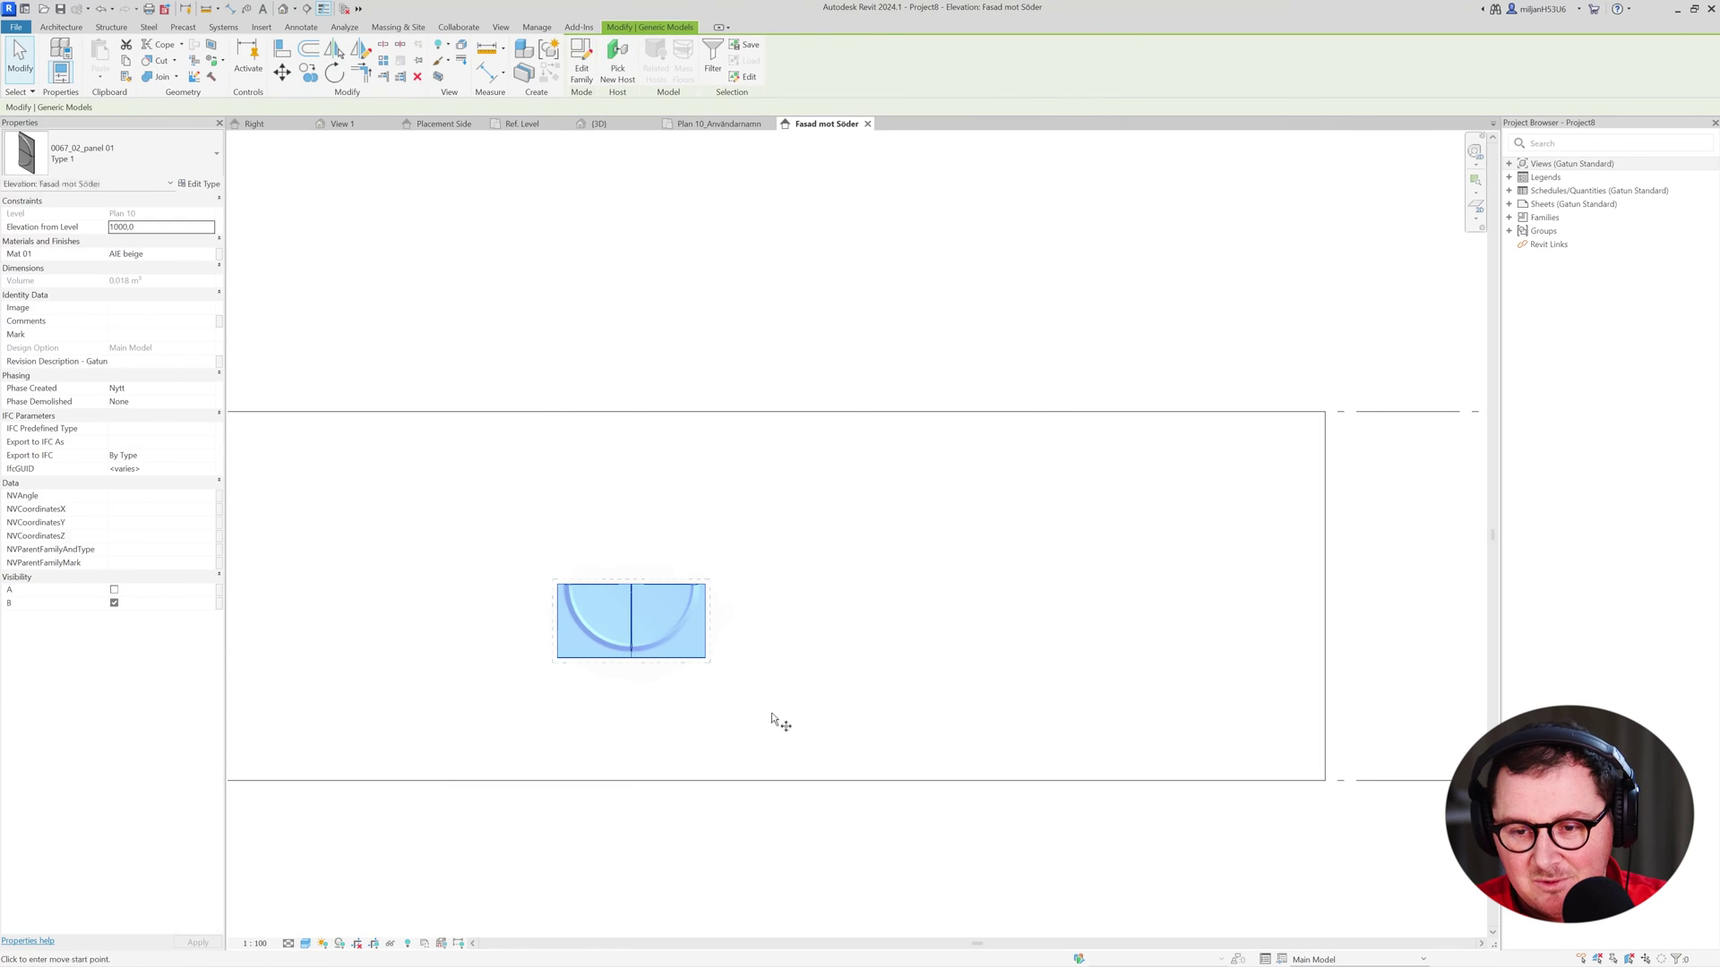
{"action": "left_click", "coordinate": [776, 714]}
{"action": "left_click", "coordinate": [924, 714]}
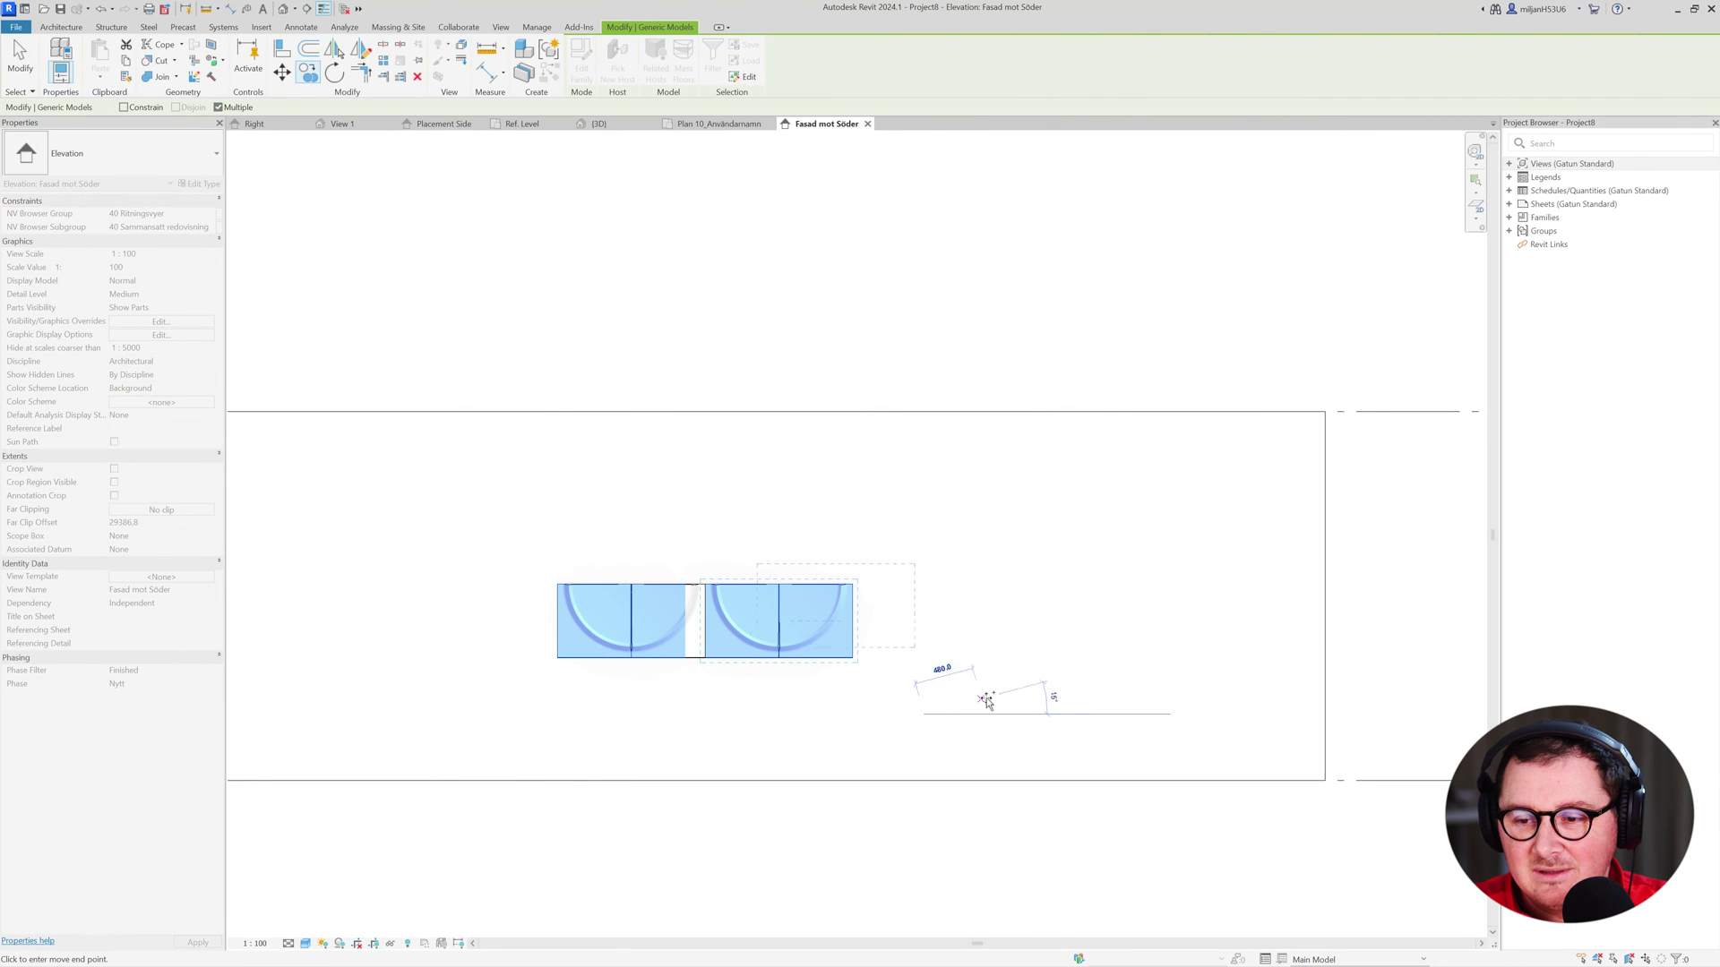
{"action": "type", "text": "1200"}
{"action": "key", "text": "Return"}
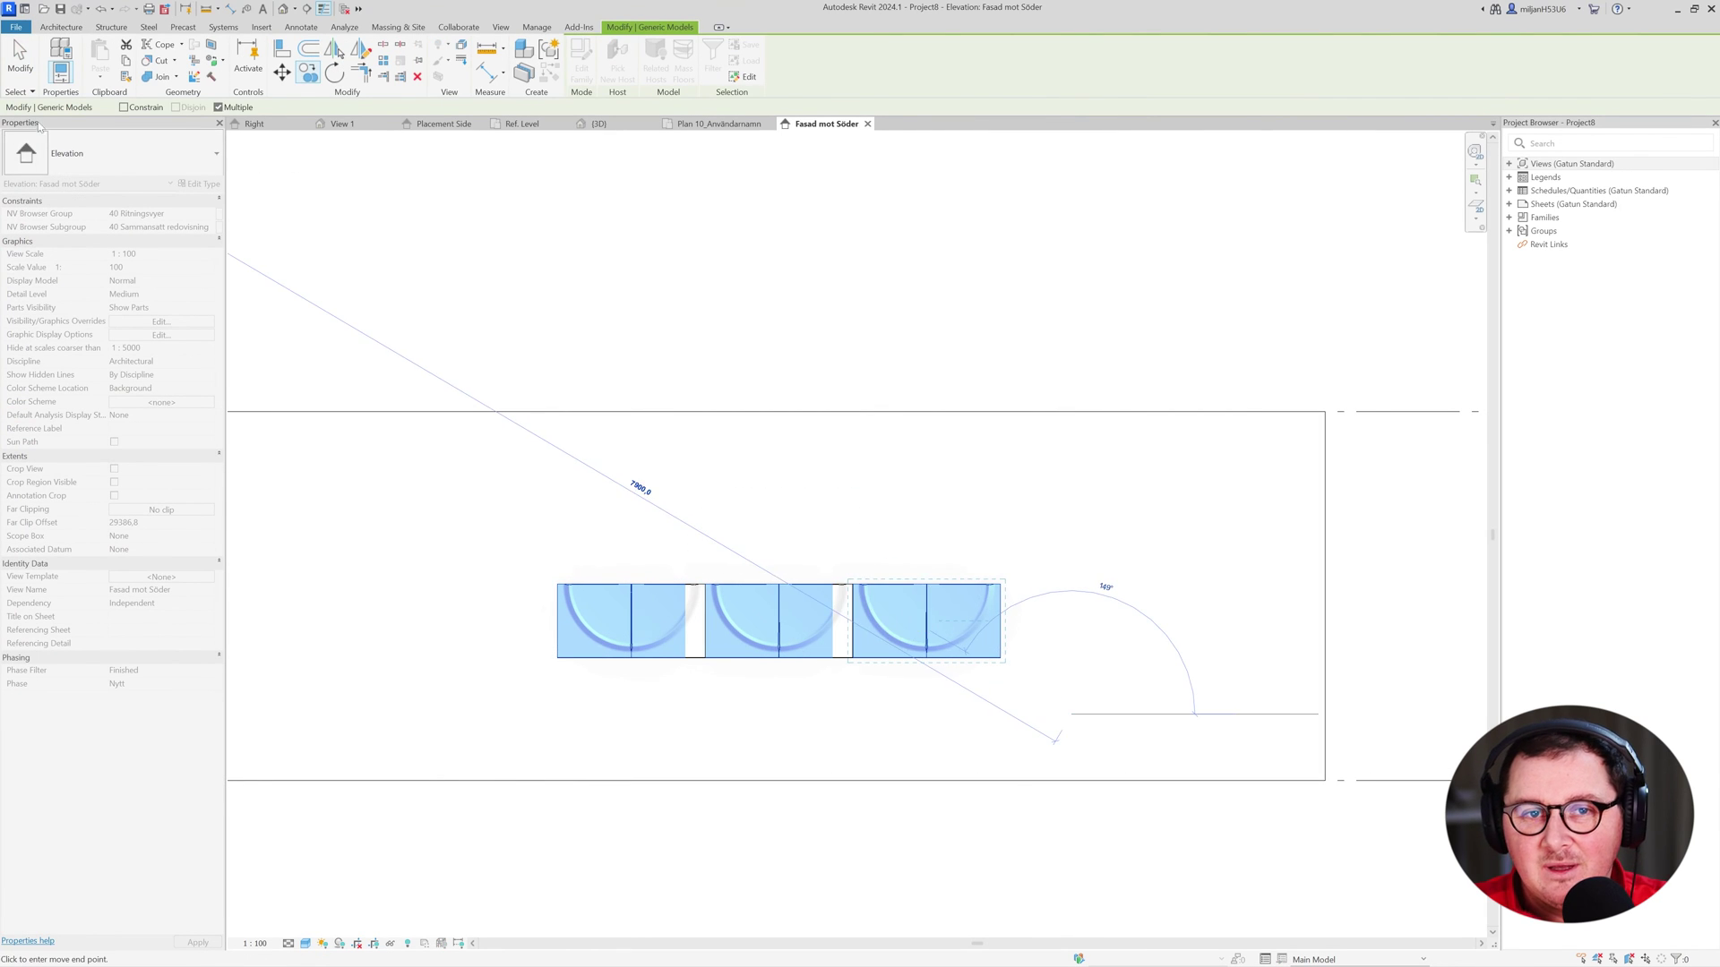
{"action": "key", "text": "Escape"}
{"action": "key", "text": "Escape"}
Copy the whole row of six half-circle panels 600 mm straight up to form a second row.
{"action": "scroll", "coordinate": [617, 629], "scroll_direction": "up", "scroll_amount": 5}
{"action": "scroll", "coordinate": [617, 630], "scroll_direction": "down", "scroll_amount": 1}
{"action": "left_click_drag", "start_coordinate": [1237, 730], "coordinate": [586, 636]}
{"action": "key", "text": "c"}
{"action": "key", "text": "o"}
{"action": "left_click", "coordinate": [698, 736]}
{"action": "type", "text": "600"}
{"action": "key", "text": "Return"}
{"action": "left_click", "coordinate": [20, 55]}
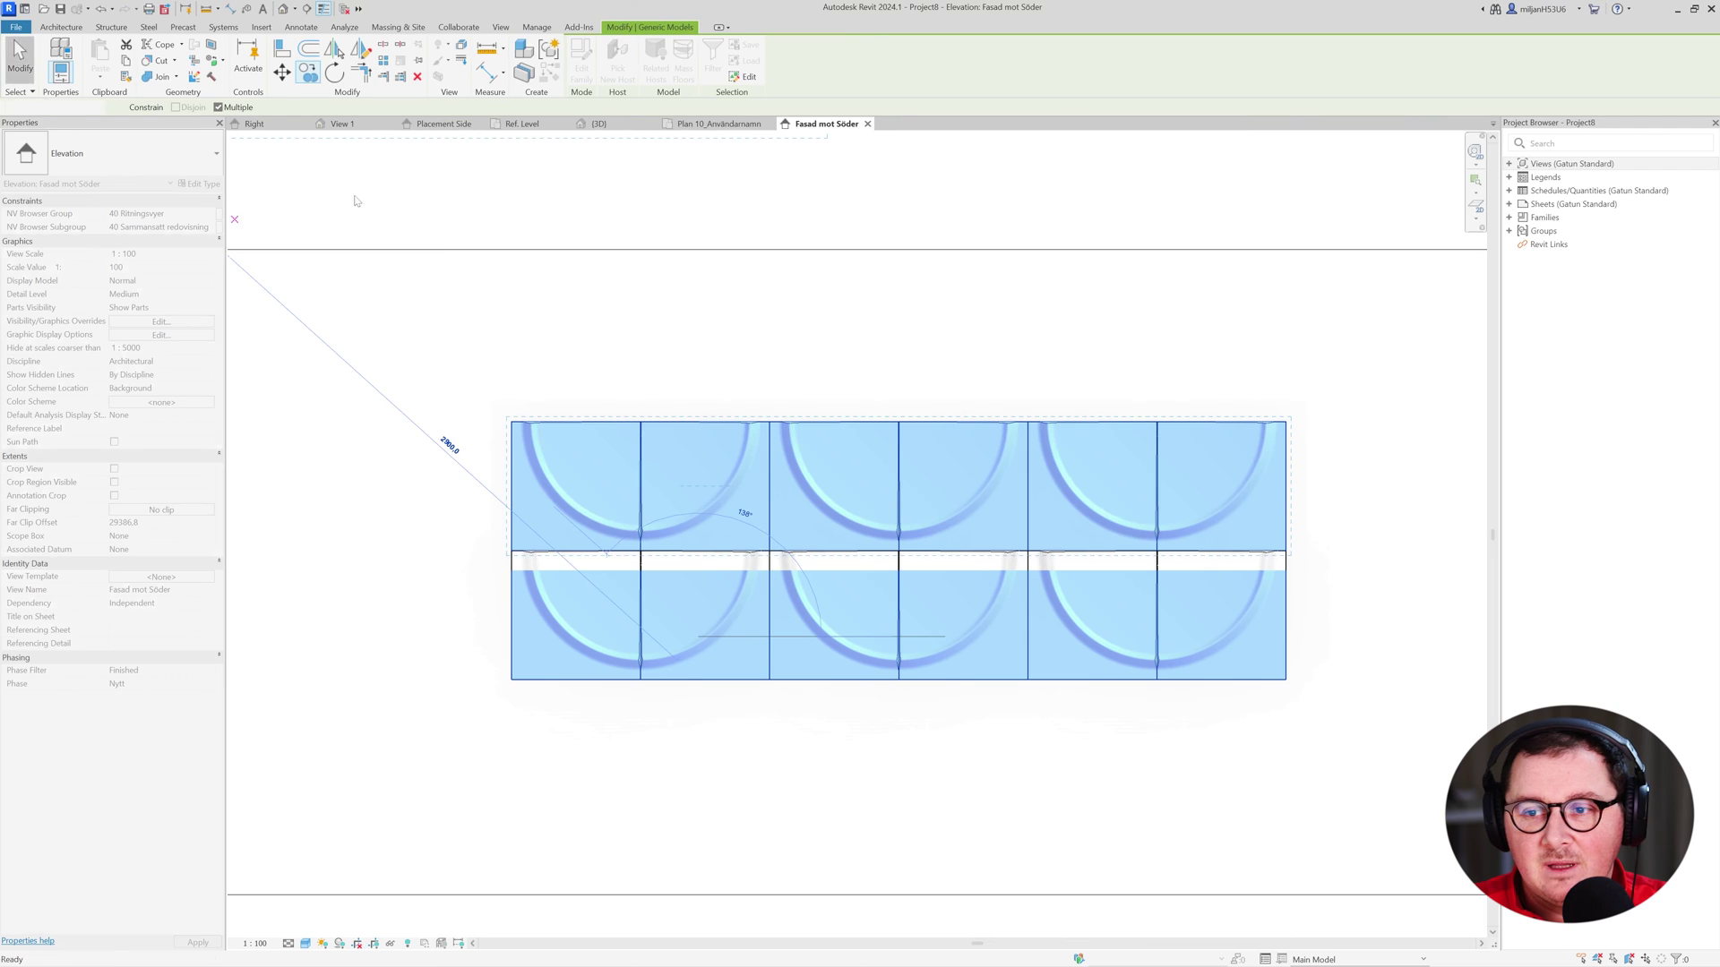
Delete the upper row's rightmost panel and move the remaining five upper panels 600 mm to the right.
{"action": "left_click", "coordinate": [1276, 440]}
{"action": "key", "text": "Delete"}
{"action": "left_click_drag", "start_coordinate": [1335, 490], "coordinate": [603, 363]}
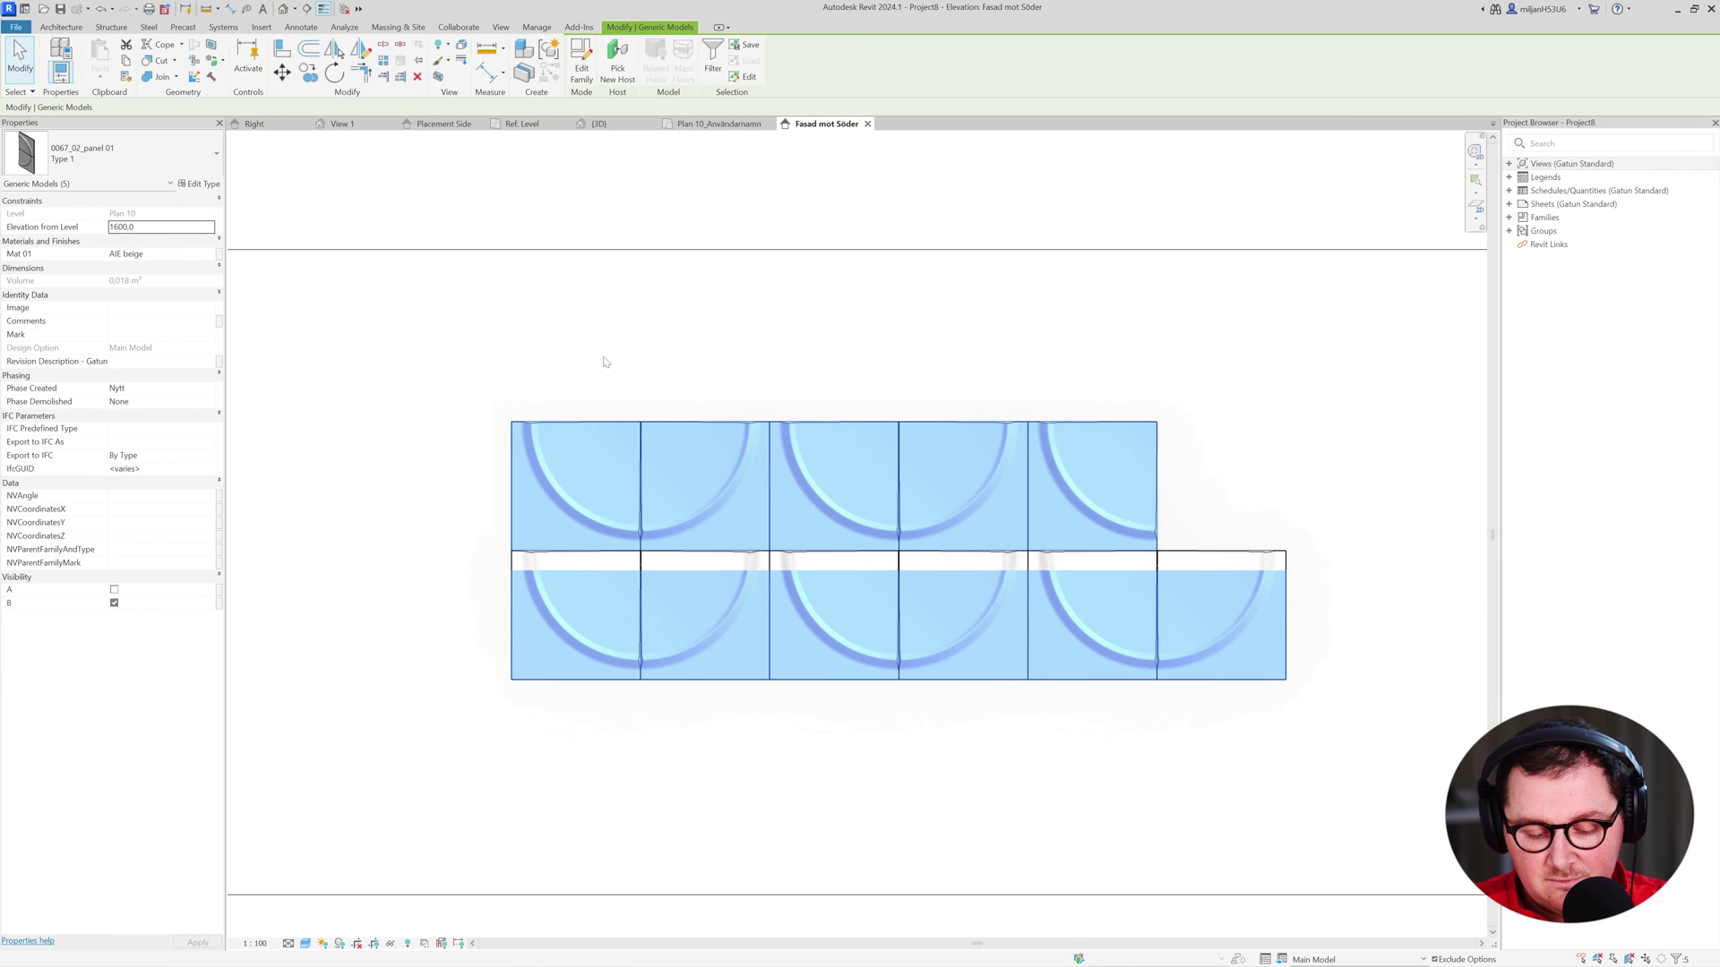
{"action": "key", "text": "m"}
{"action": "key", "text": "v"}
{"action": "left_click", "coordinate": [610, 355]}
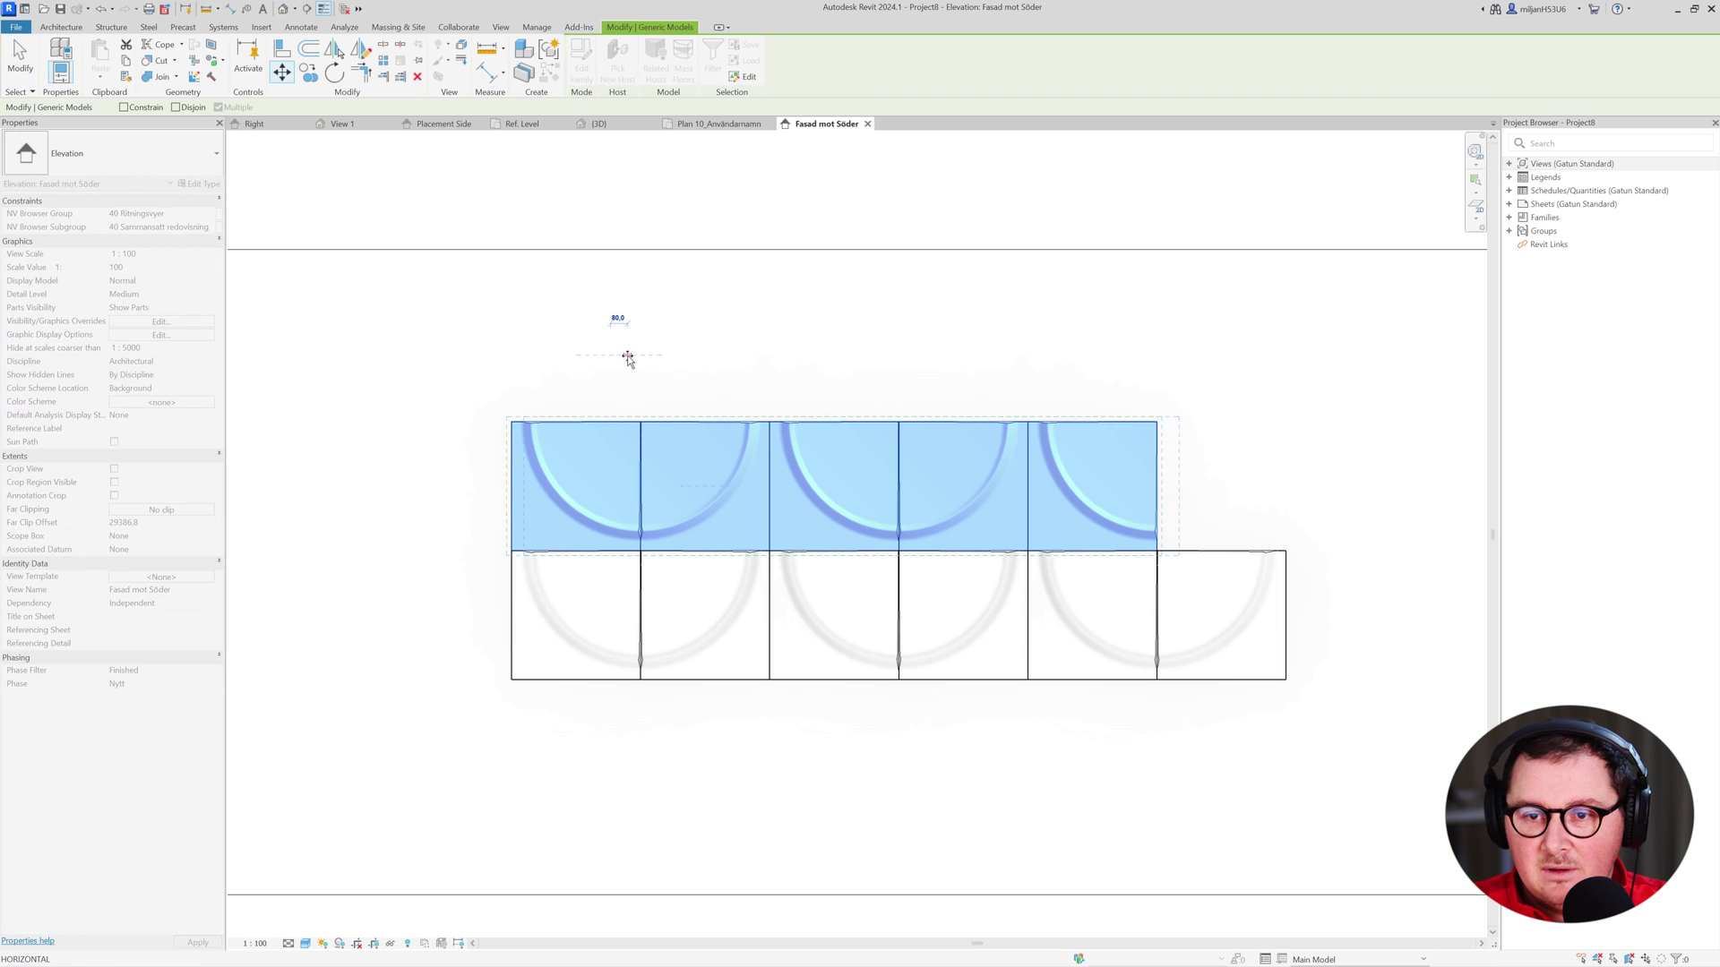
{"action": "type", "text": "600"}
{"action": "key", "text": "Return"}
{"action": "key", "text": "Escape"}
Copy the upper row's second panel leftward into the empty spot at the start of that row.
{"action": "left_click", "coordinate": [673, 415]}
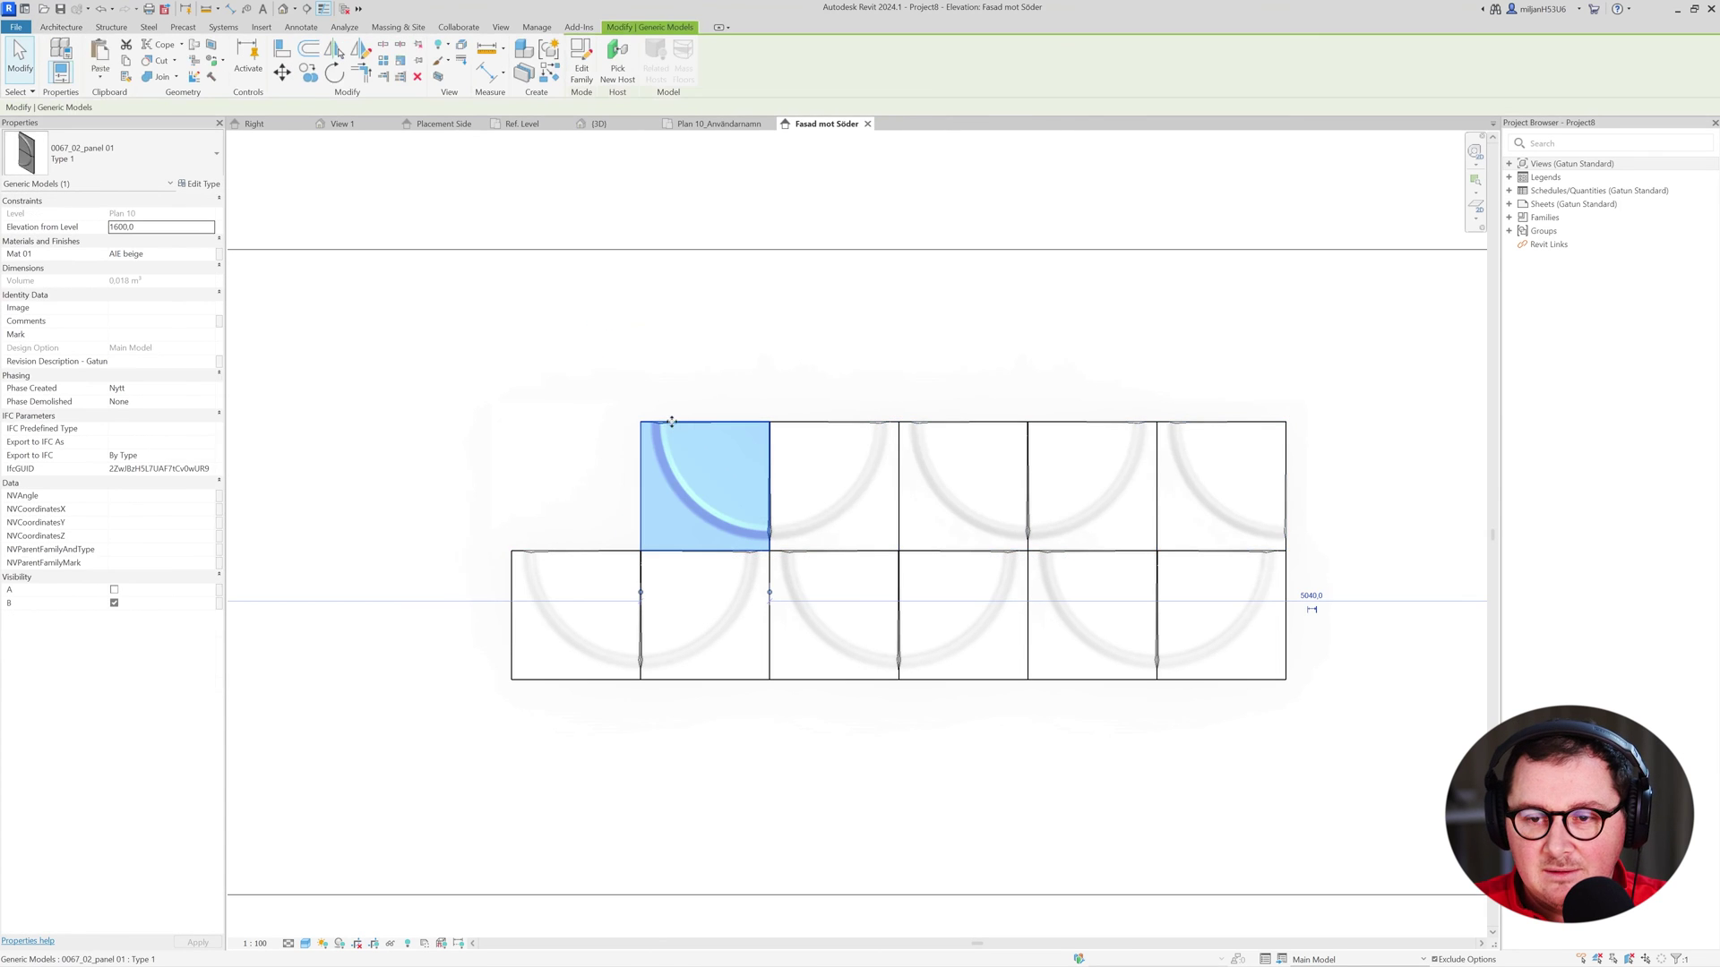
{"action": "scroll", "coordinate": [636, 537], "scroll_direction": "up", "scroll_amount": 4}
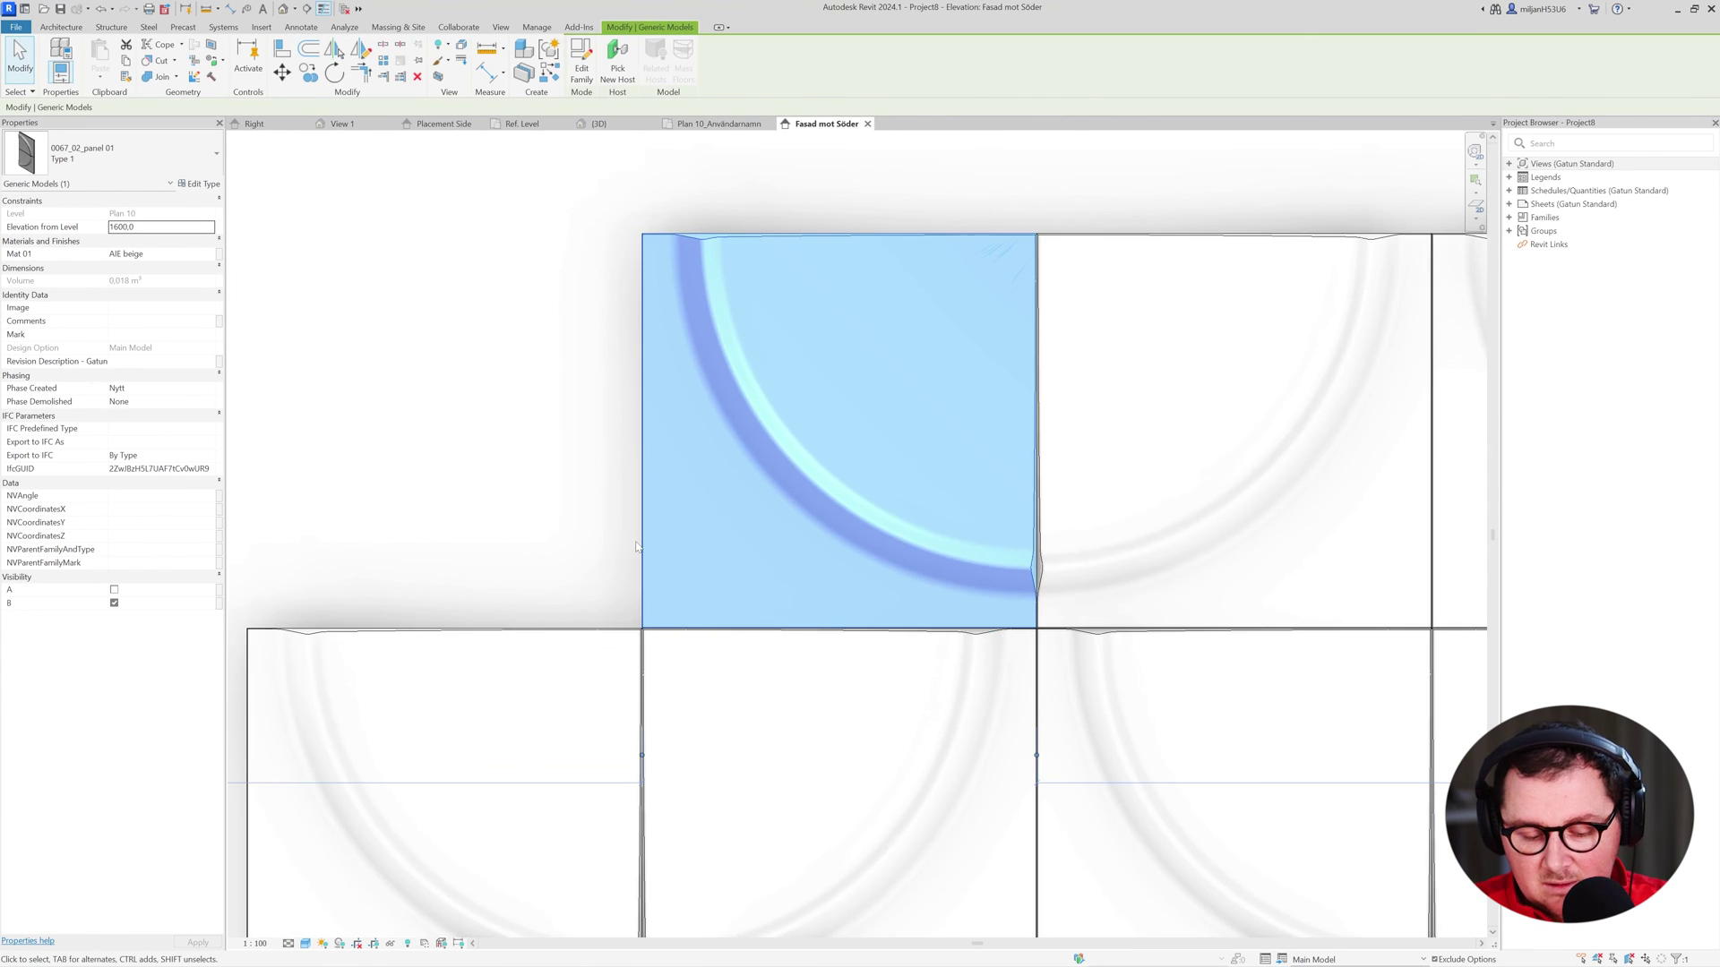
{"action": "left_click", "coordinate": [1145, 238]}
{"action": "scroll", "coordinate": [1134, 237], "scroll_direction": "down", "scroll_amount": 2}
{"action": "middle_click_drag", "start_coordinate": [1161, 148], "coordinate": [1029, 334]}
{"action": "key", "text": "c"}
{"action": "key", "text": "o"}
{"action": "left_click", "coordinate": [1031, 306]}
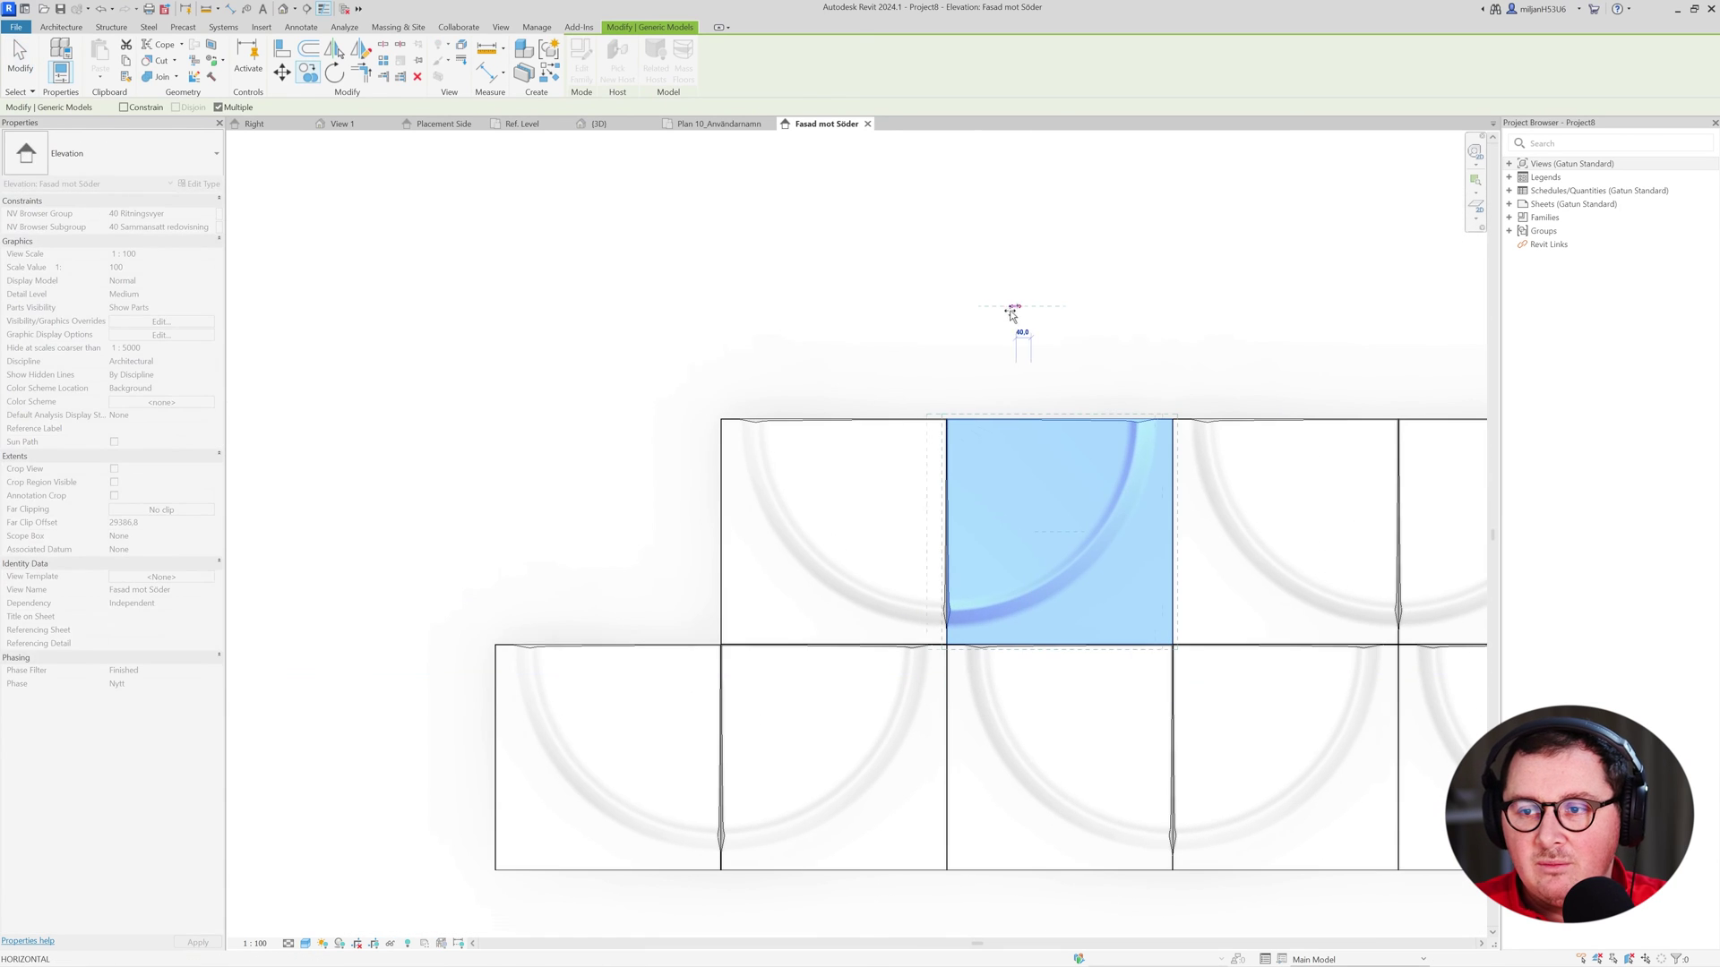
{"action": "key", "text": "Return"}
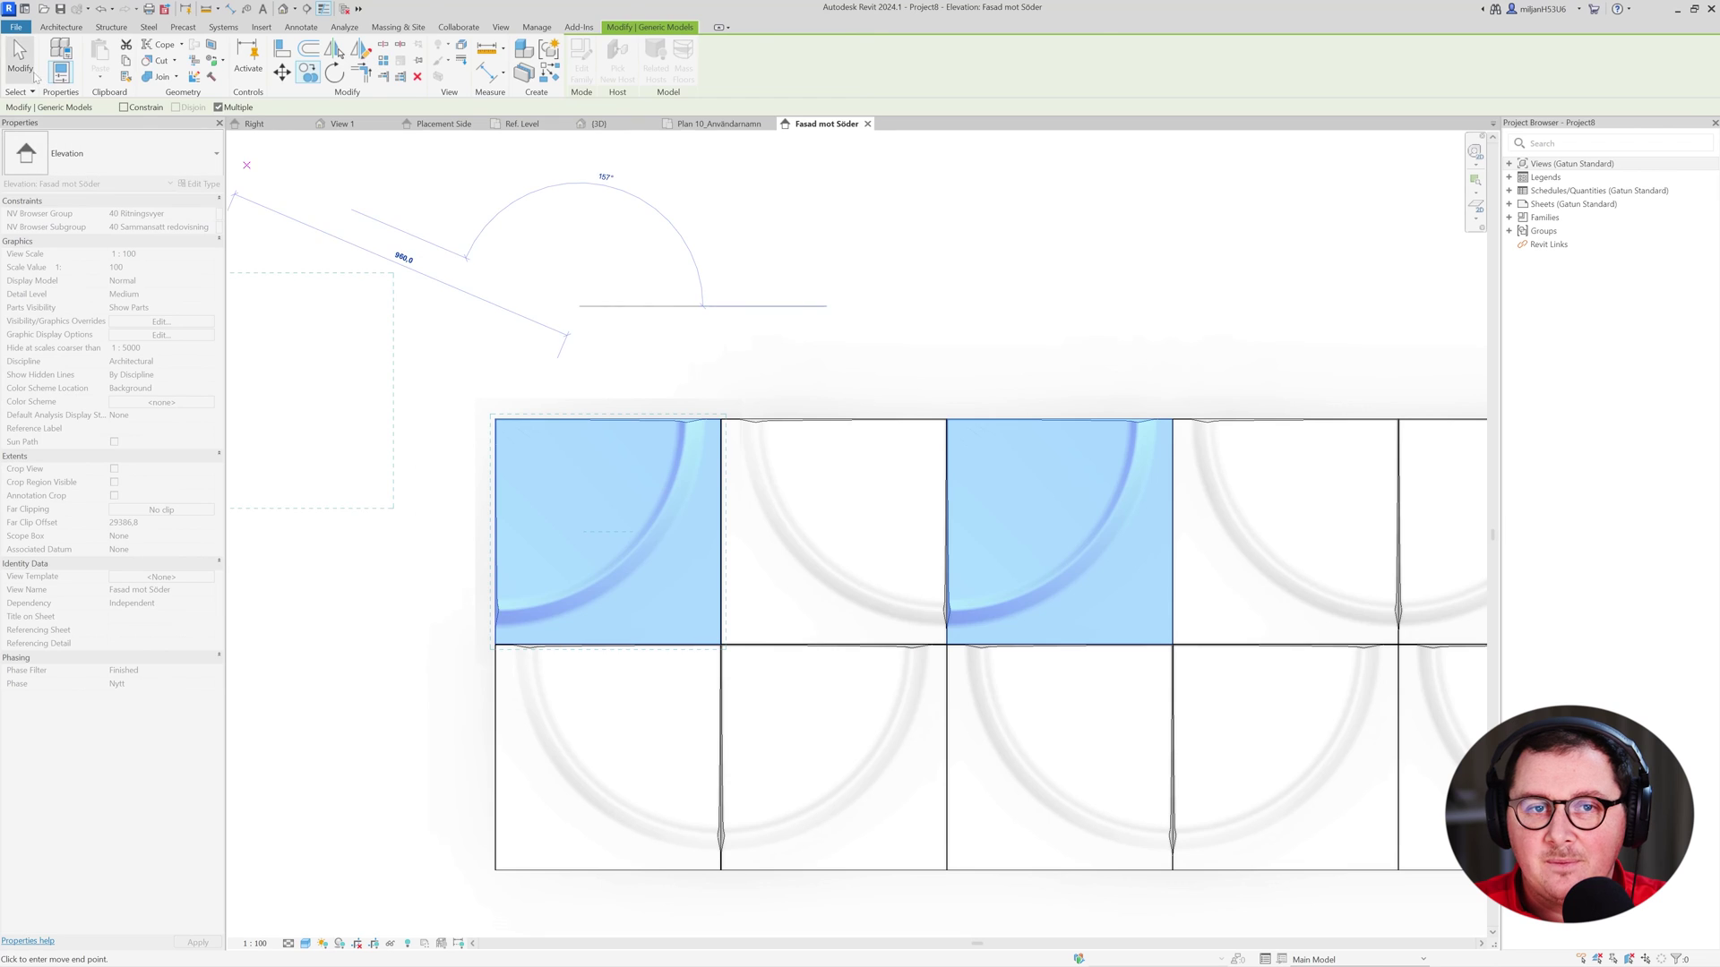
{"action": "key", "text": "Escape"}
{"action": "key", "text": "Escape"}
Turn off visibility option B for the upper row's six panels, and browse the reference photos for the next pattern.
{"action": "scroll", "coordinate": [1389, 350], "scroll_direction": "down", "scroll_amount": 2}
{"action": "left_click_drag", "start_coordinate": [1348, 369], "coordinate": [442, 546]}
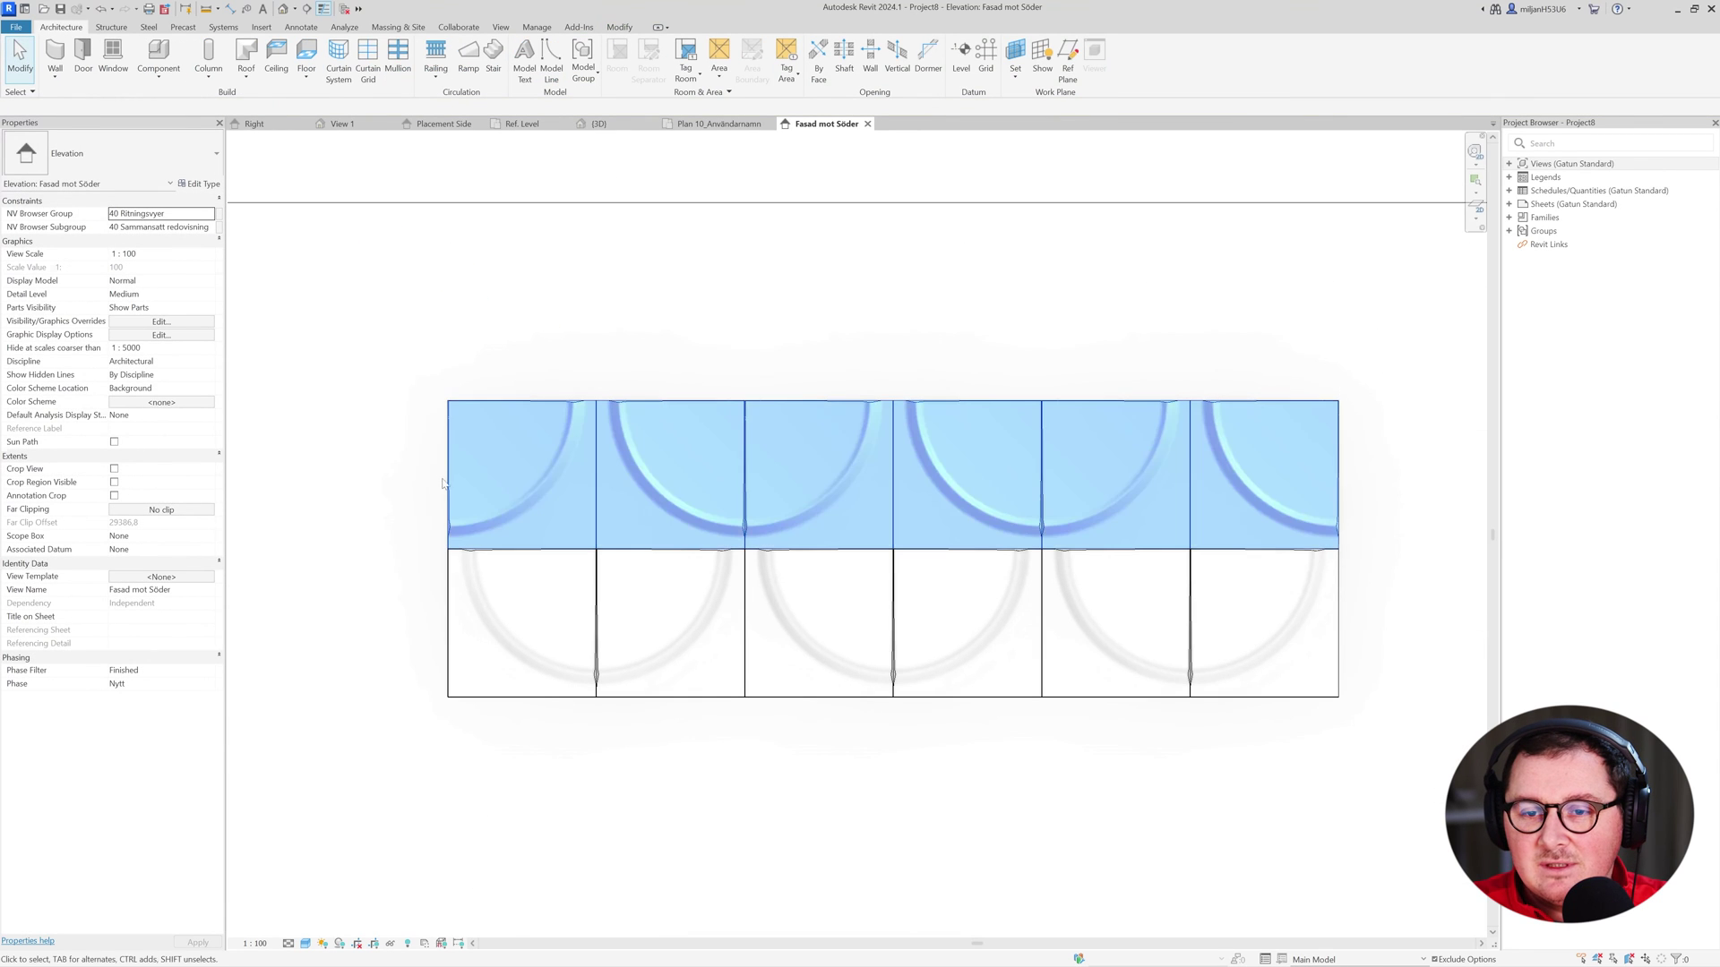
{"action": "left_click", "coordinate": [114, 603]}
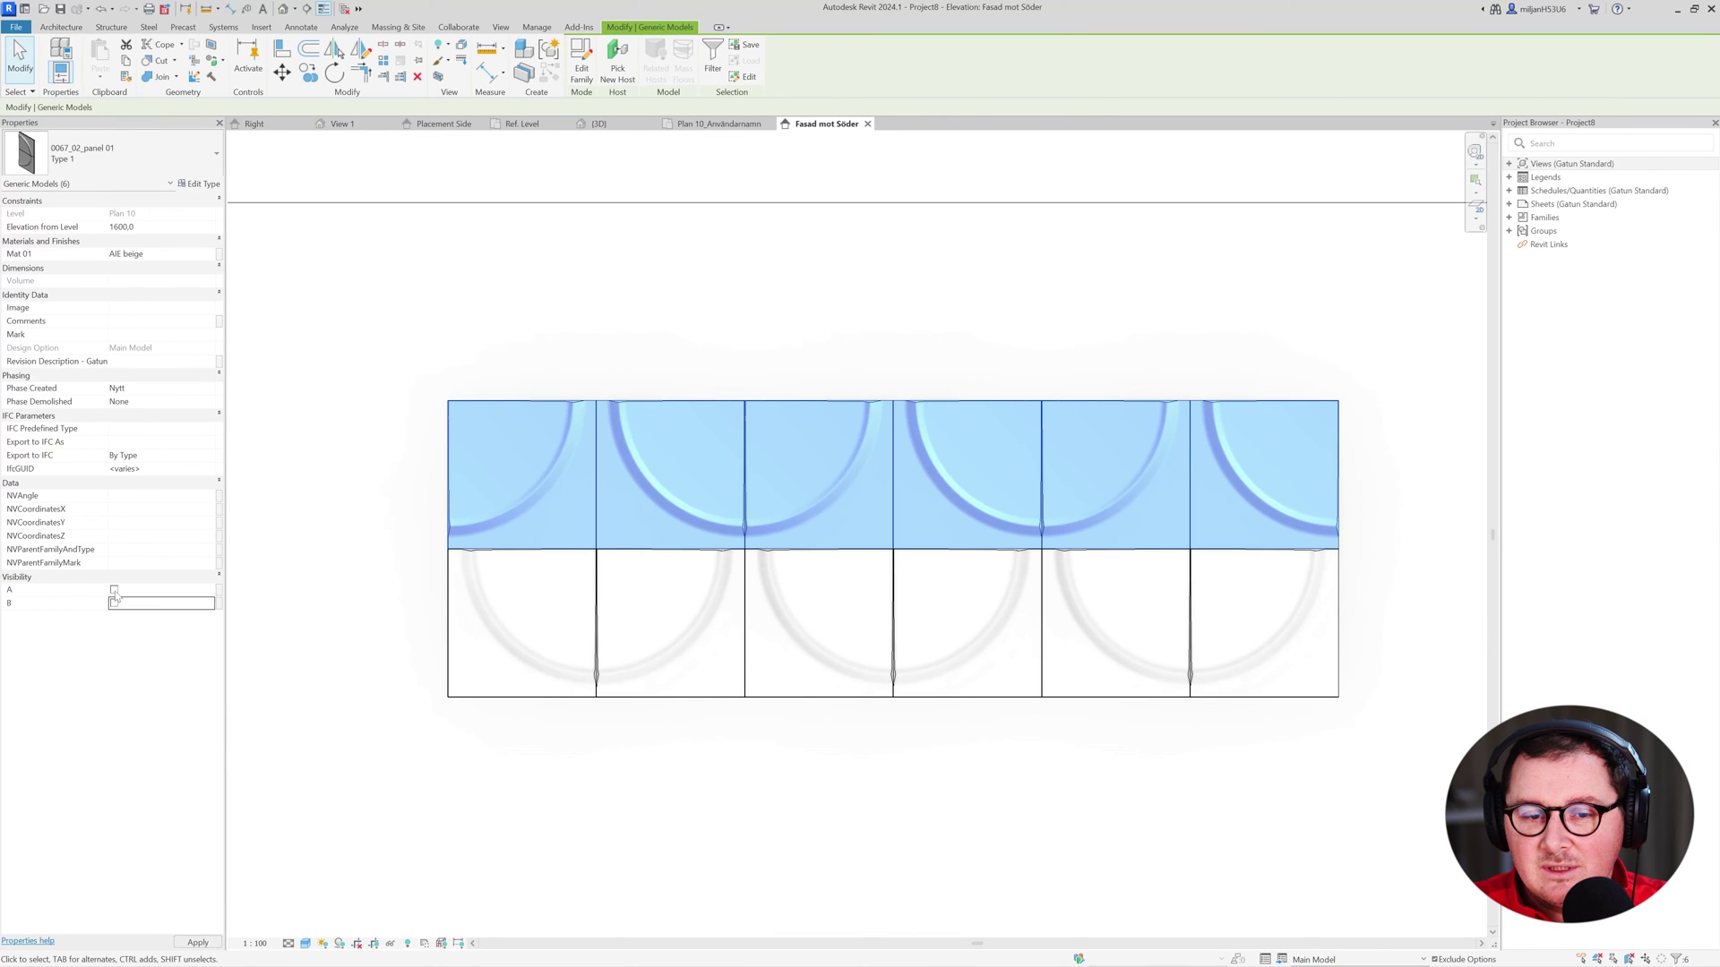
{"action": "left_click", "coordinate": [339, 628]}
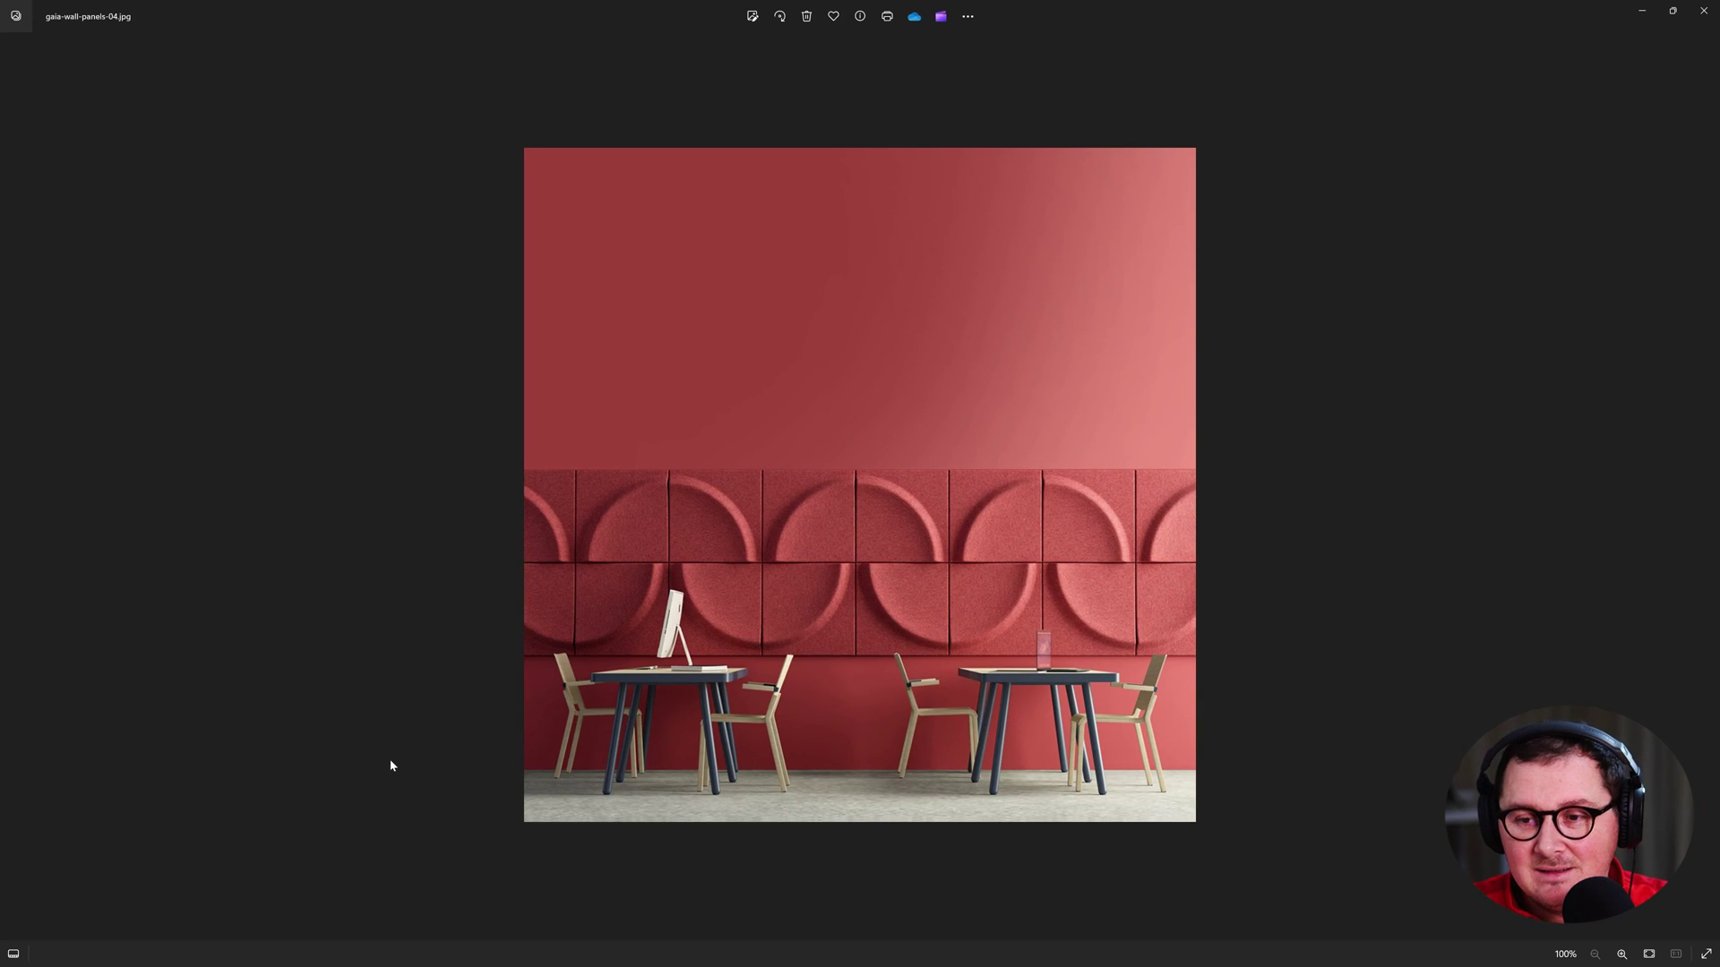
{"action": "key", "text": "Left"}
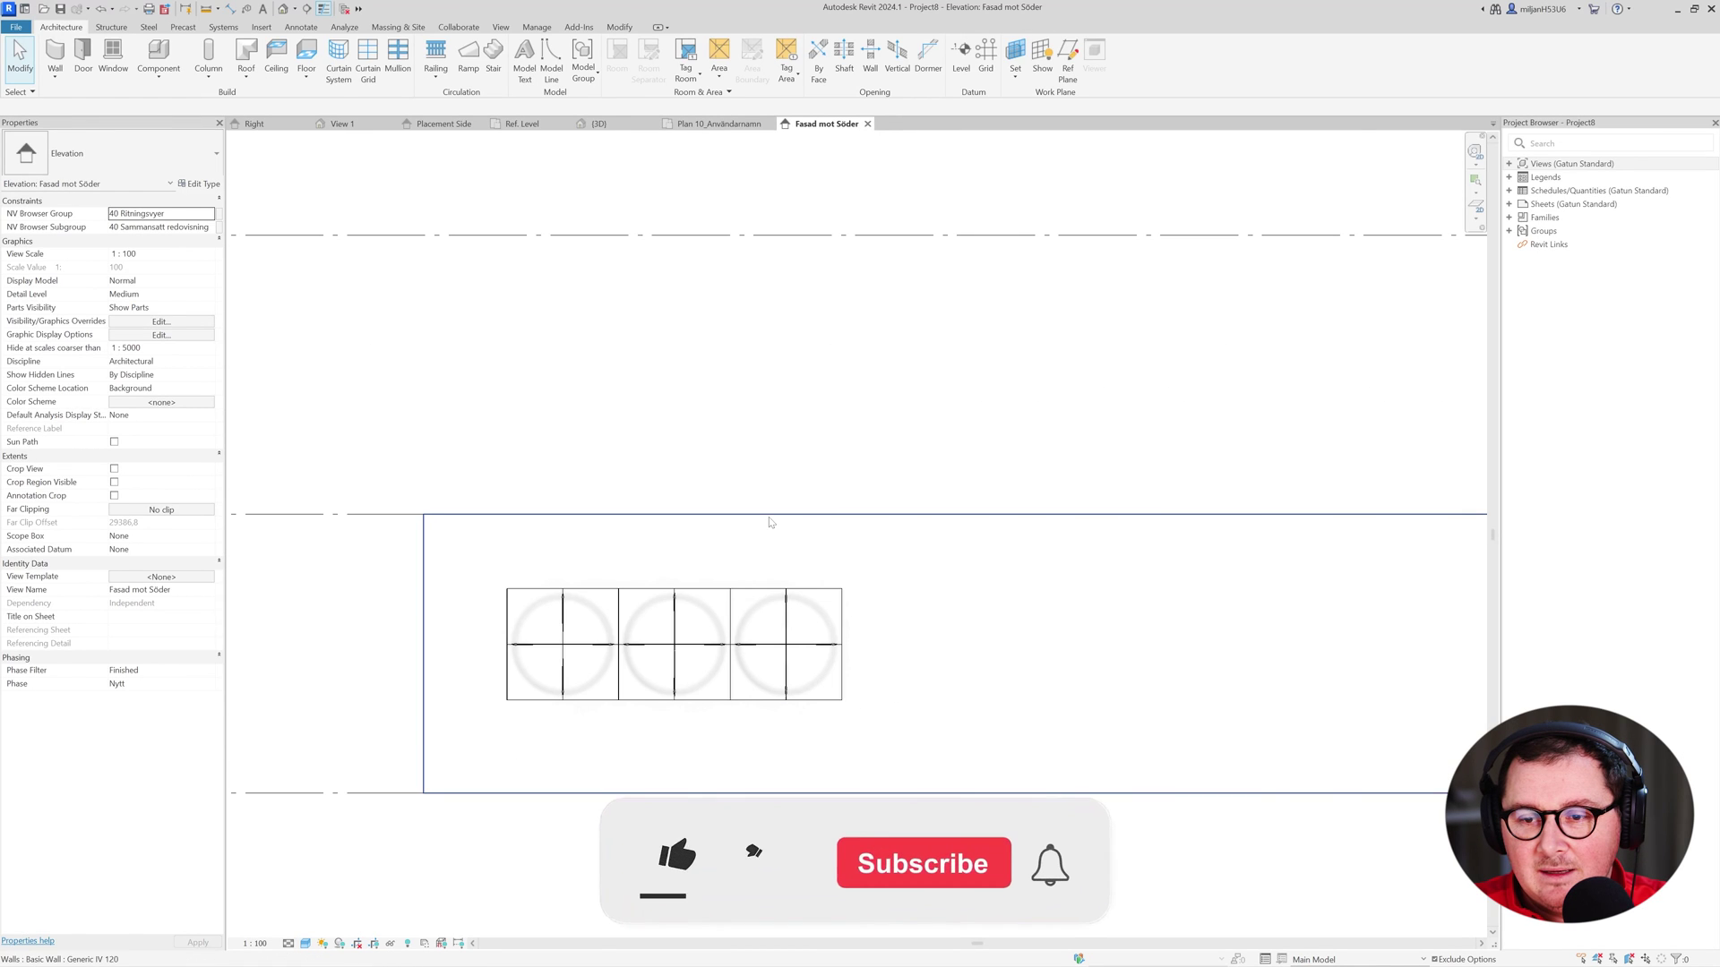
Stretch the wall's top edge up to the next level line, giving a 3000 mm top offset.
{"action": "left_click", "coordinate": [1052, 509]}
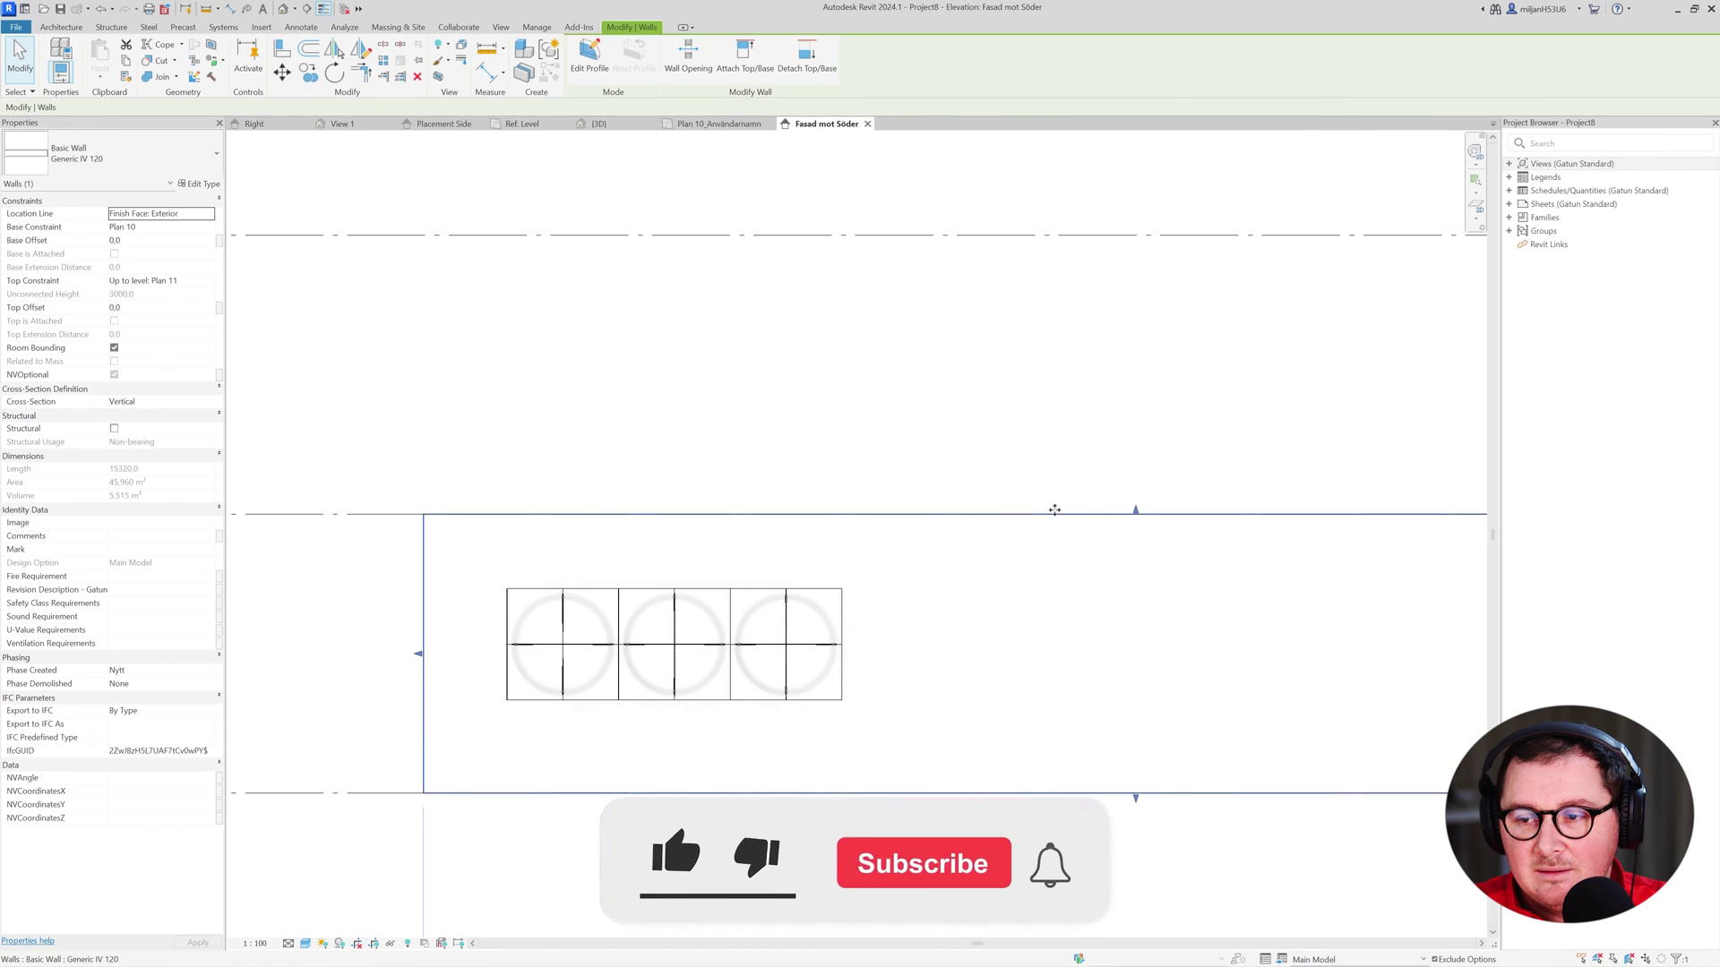
{"action": "left_click_drag", "start_coordinate": [1053, 510], "coordinate": [1053, 234]}
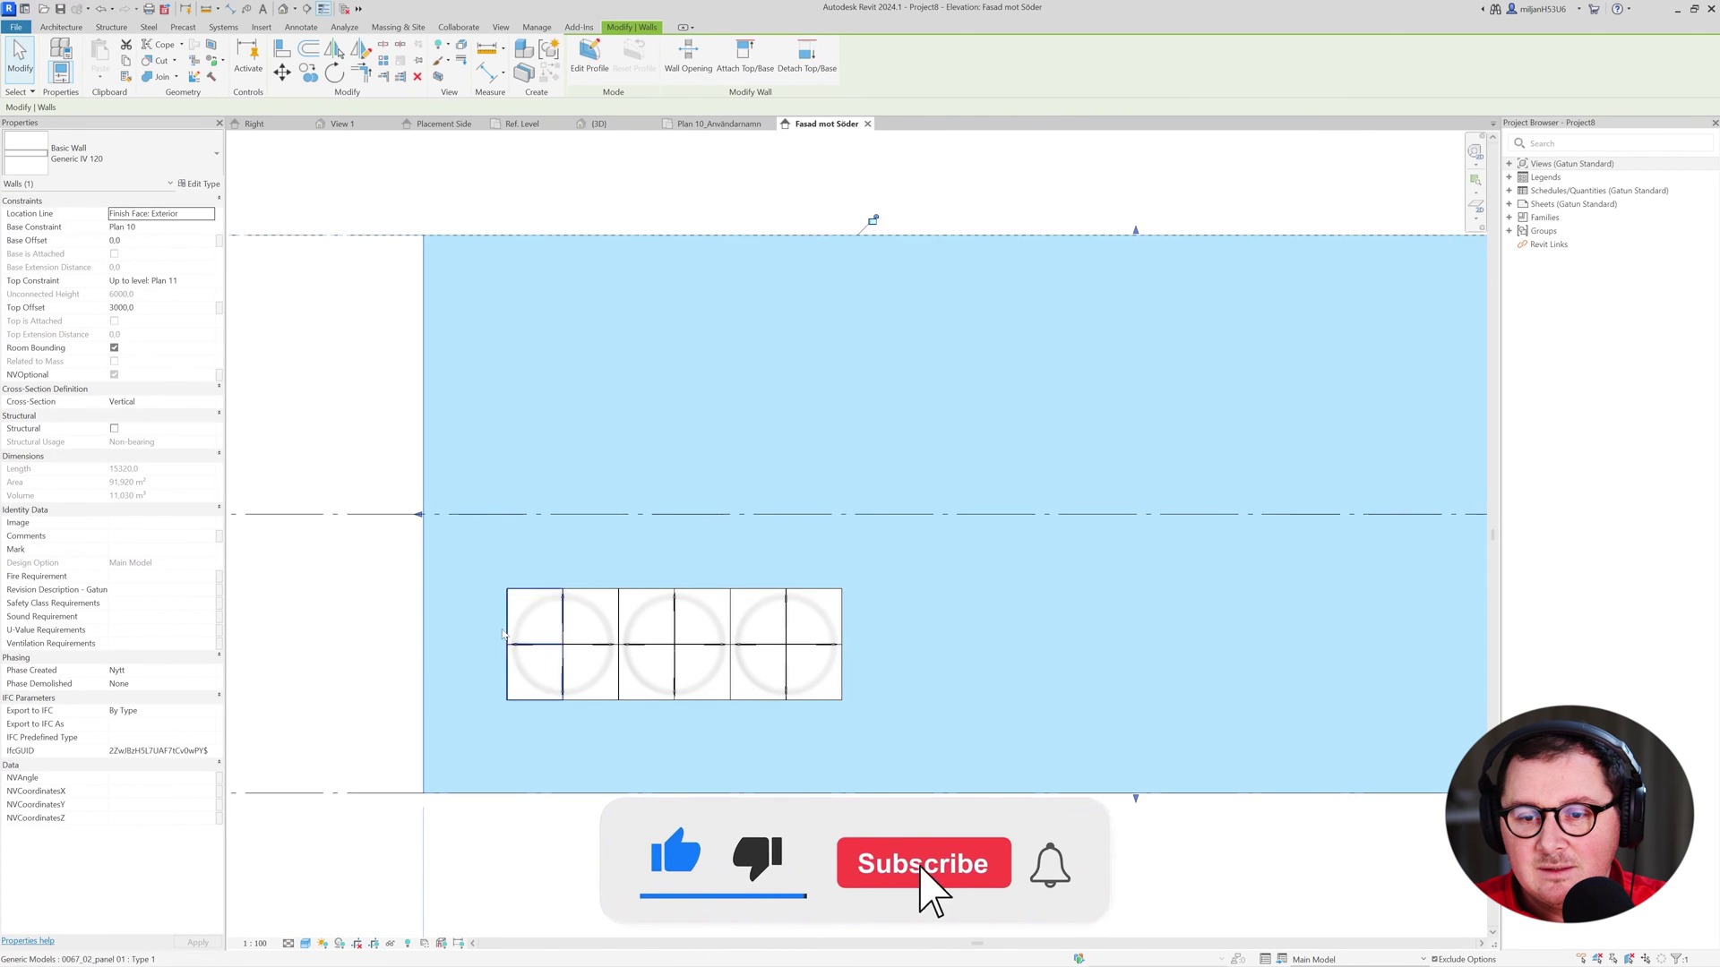
{"action": "key", "text": "Escape"}
{"action": "left_click_drag", "start_coordinate": [896, 721], "coordinate": [1265, 705]}
{"action": "middle_click_drag", "start_coordinate": [1178, 742], "coordinate": [886, 767]}
{"action": "scroll", "coordinate": [882, 766], "scroll_direction": "up", "scroll_amount": 1}
{"action": "left_click", "coordinate": [1059, 748]}
{"action": "left_click_drag", "start_coordinate": [1091, 719], "coordinate": [491, 730]}
{"action": "key", "text": "Escape"}
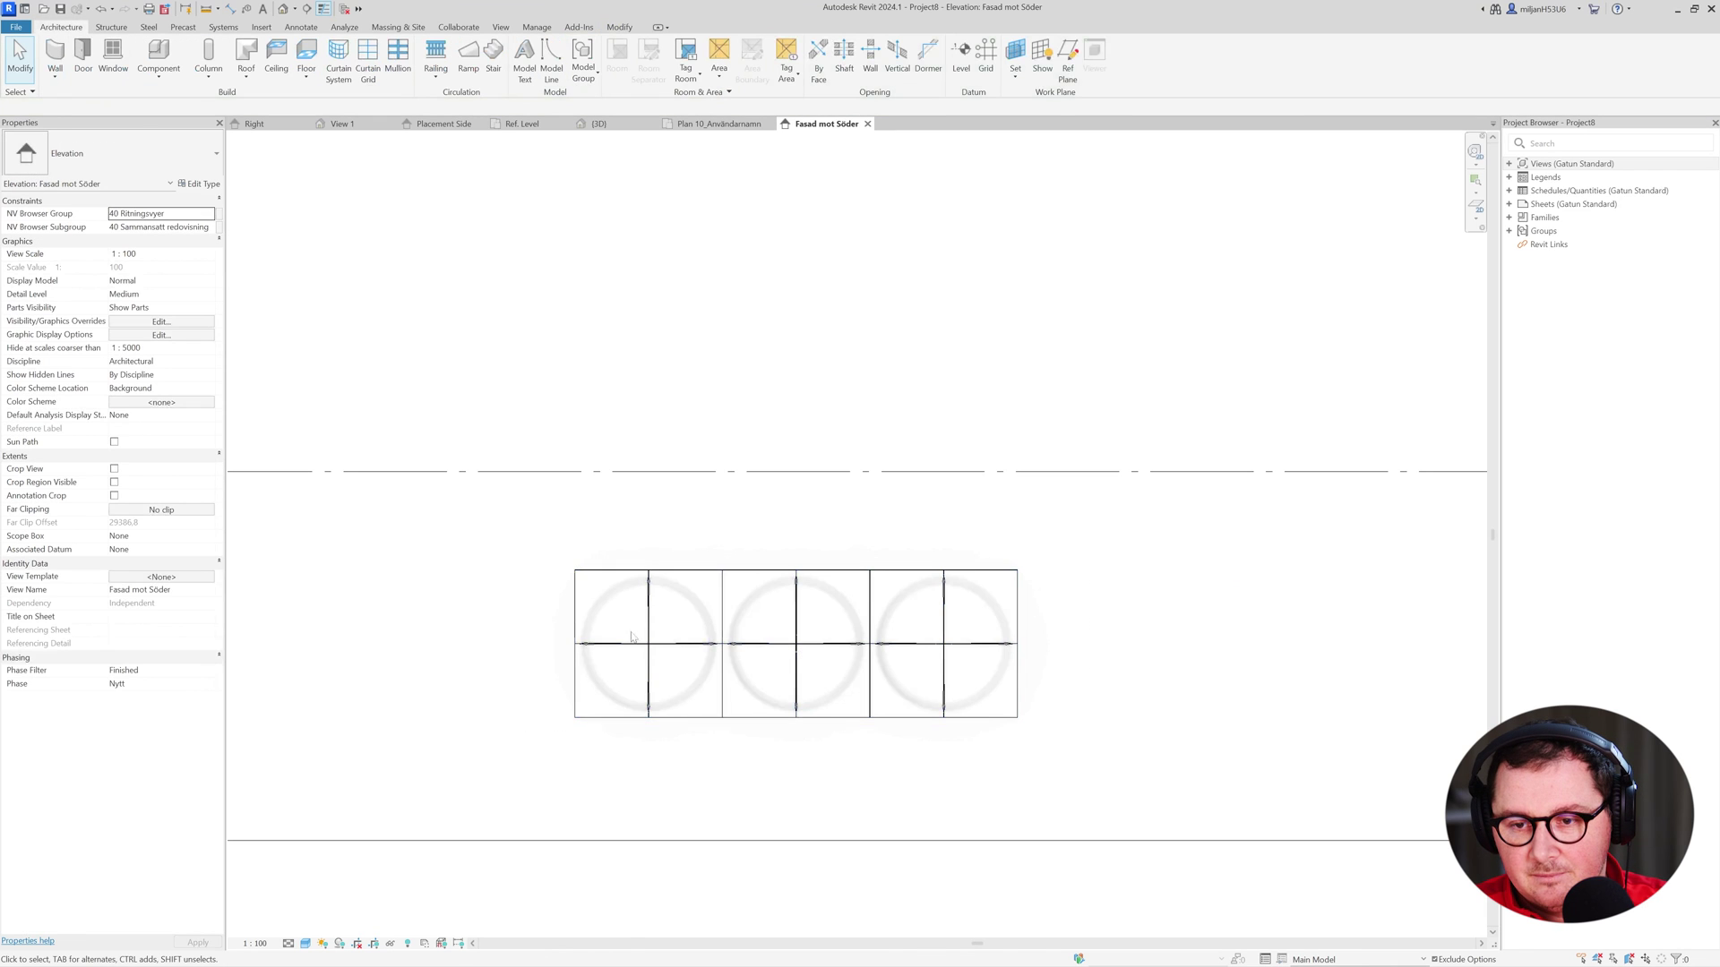
Turn off visibility option A for the four middle panels of the three-circle row.
{"action": "left_click", "coordinate": [678, 578]}
{"action": "scroll", "coordinate": [676, 570], "scroll_direction": "up", "scroll_amount": 2}
{"action": "left_click", "coordinate": [113, 590]}
{"action": "left_click", "coordinate": [820, 581]}
{"action": "left_click", "coordinate": [114, 590]}
{"action": "left_click_drag", "start_coordinate": [1060, 534], "coordinate": [885, 609]}
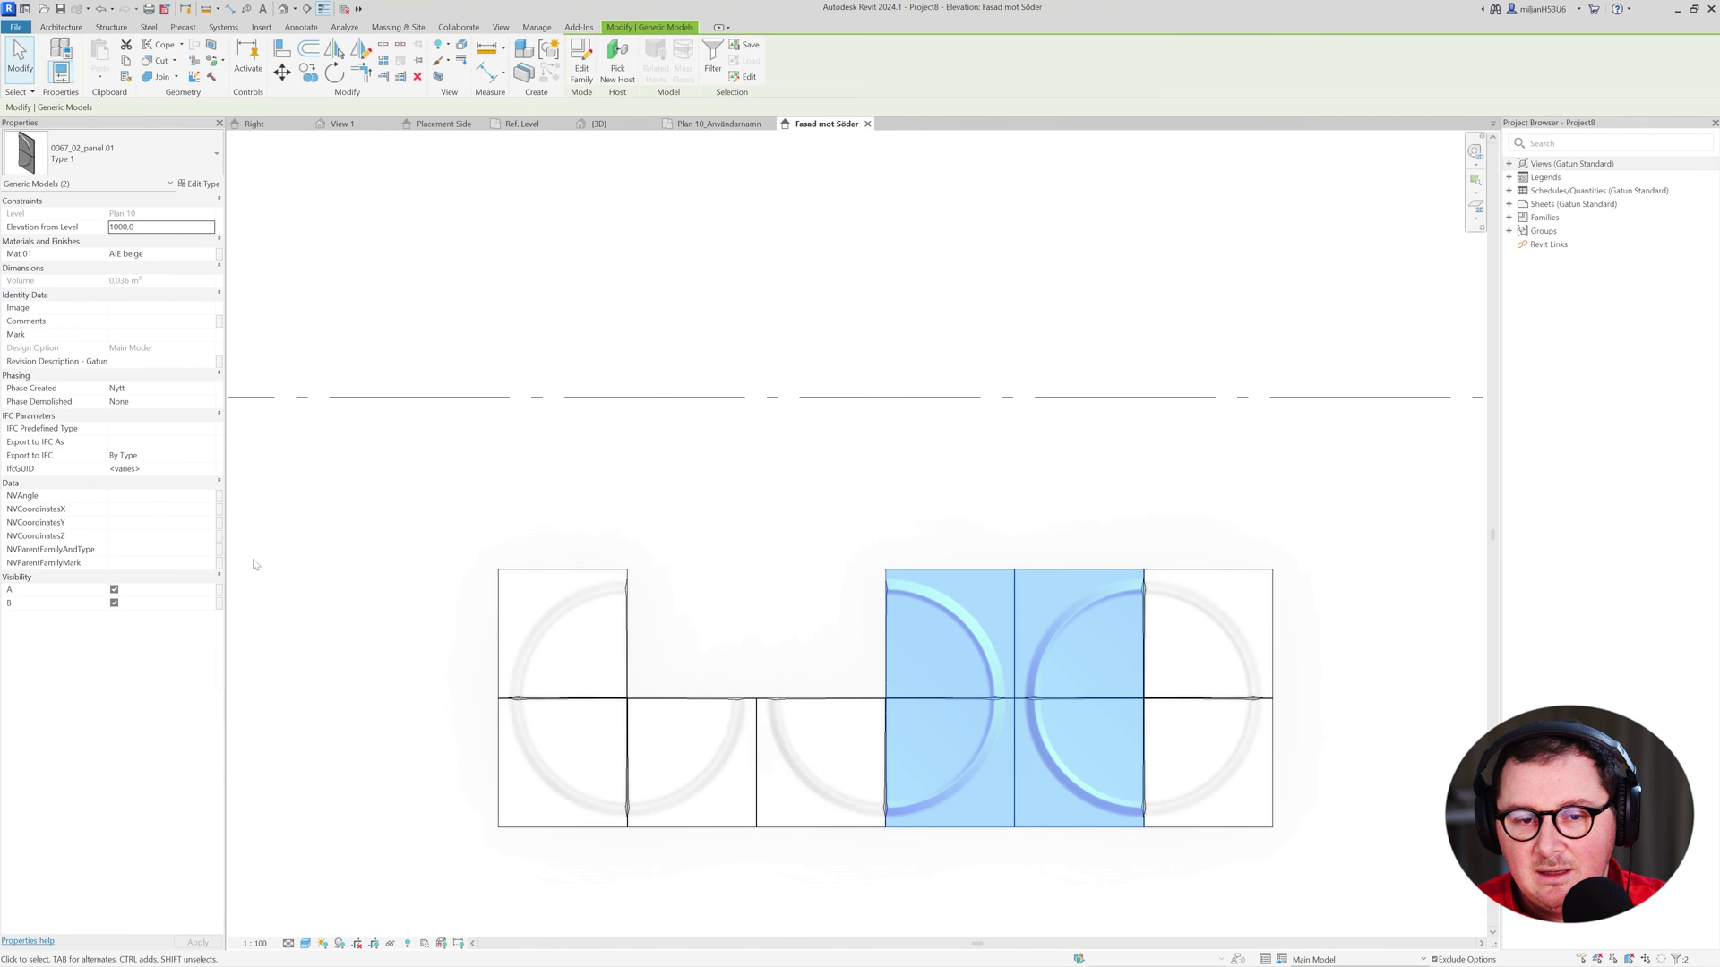
{"action": "left_click", "coordinate": [115, 590]}
{"action": "left_click", "coordinate": [473, 560]}
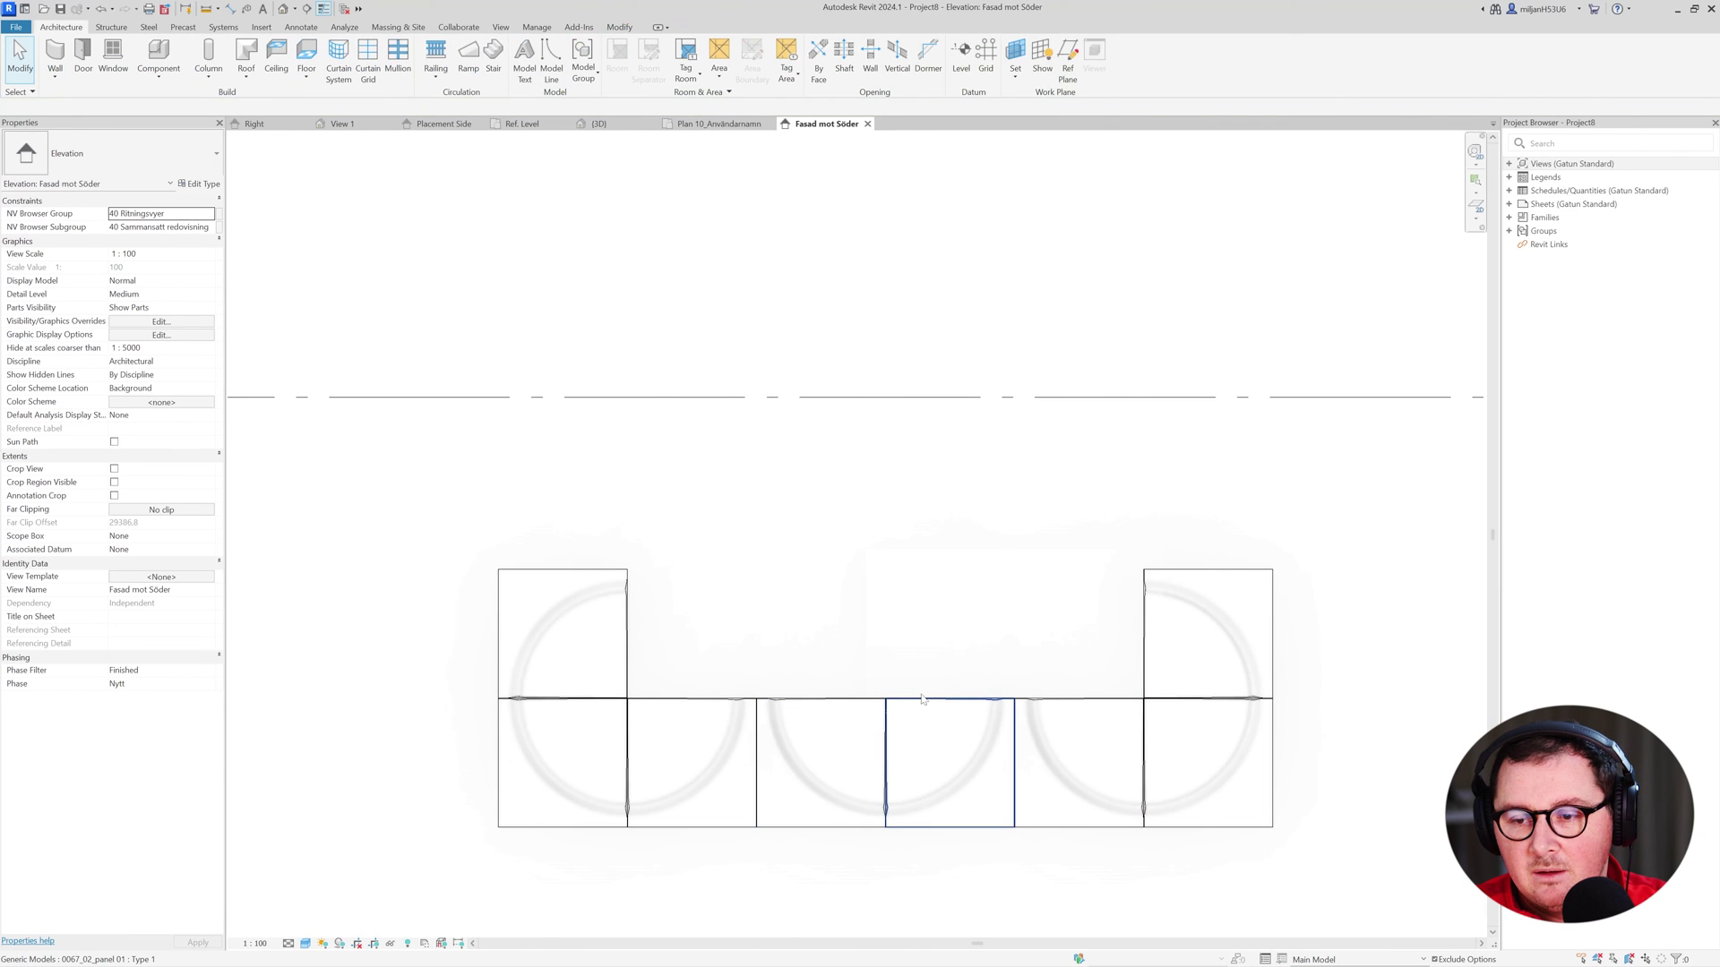
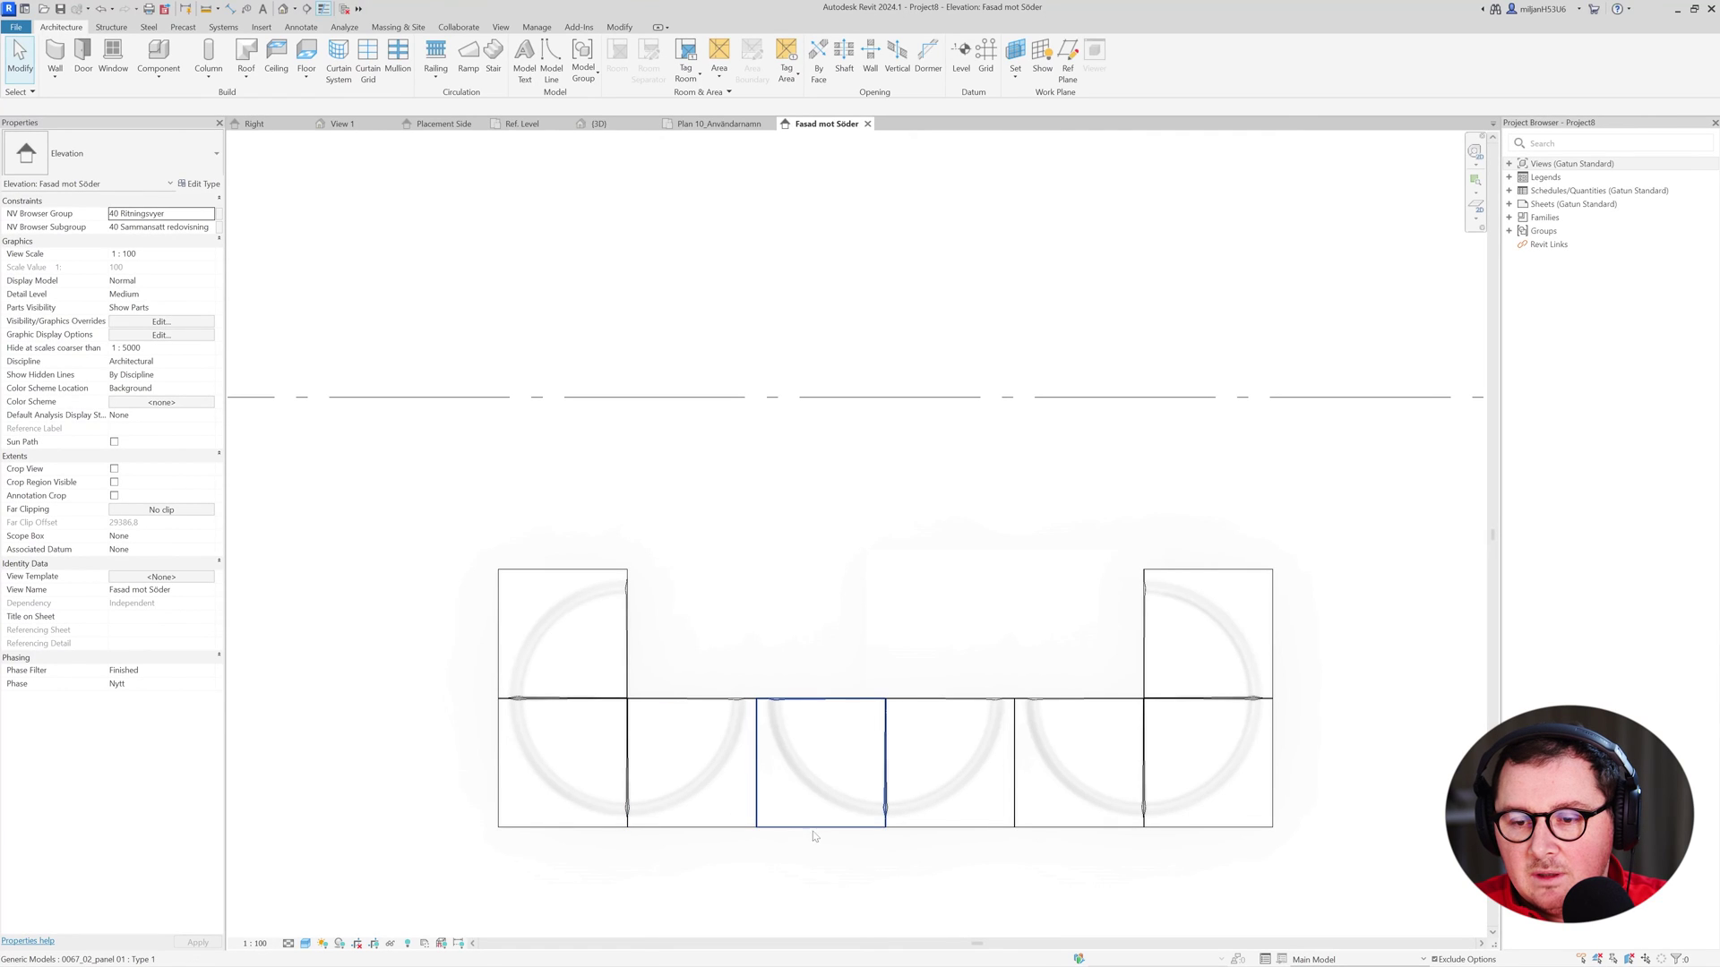
Copy the bottom row's third panel 600 mm straight up.
{"action": "left_click", "coordinate": [820, 822]}
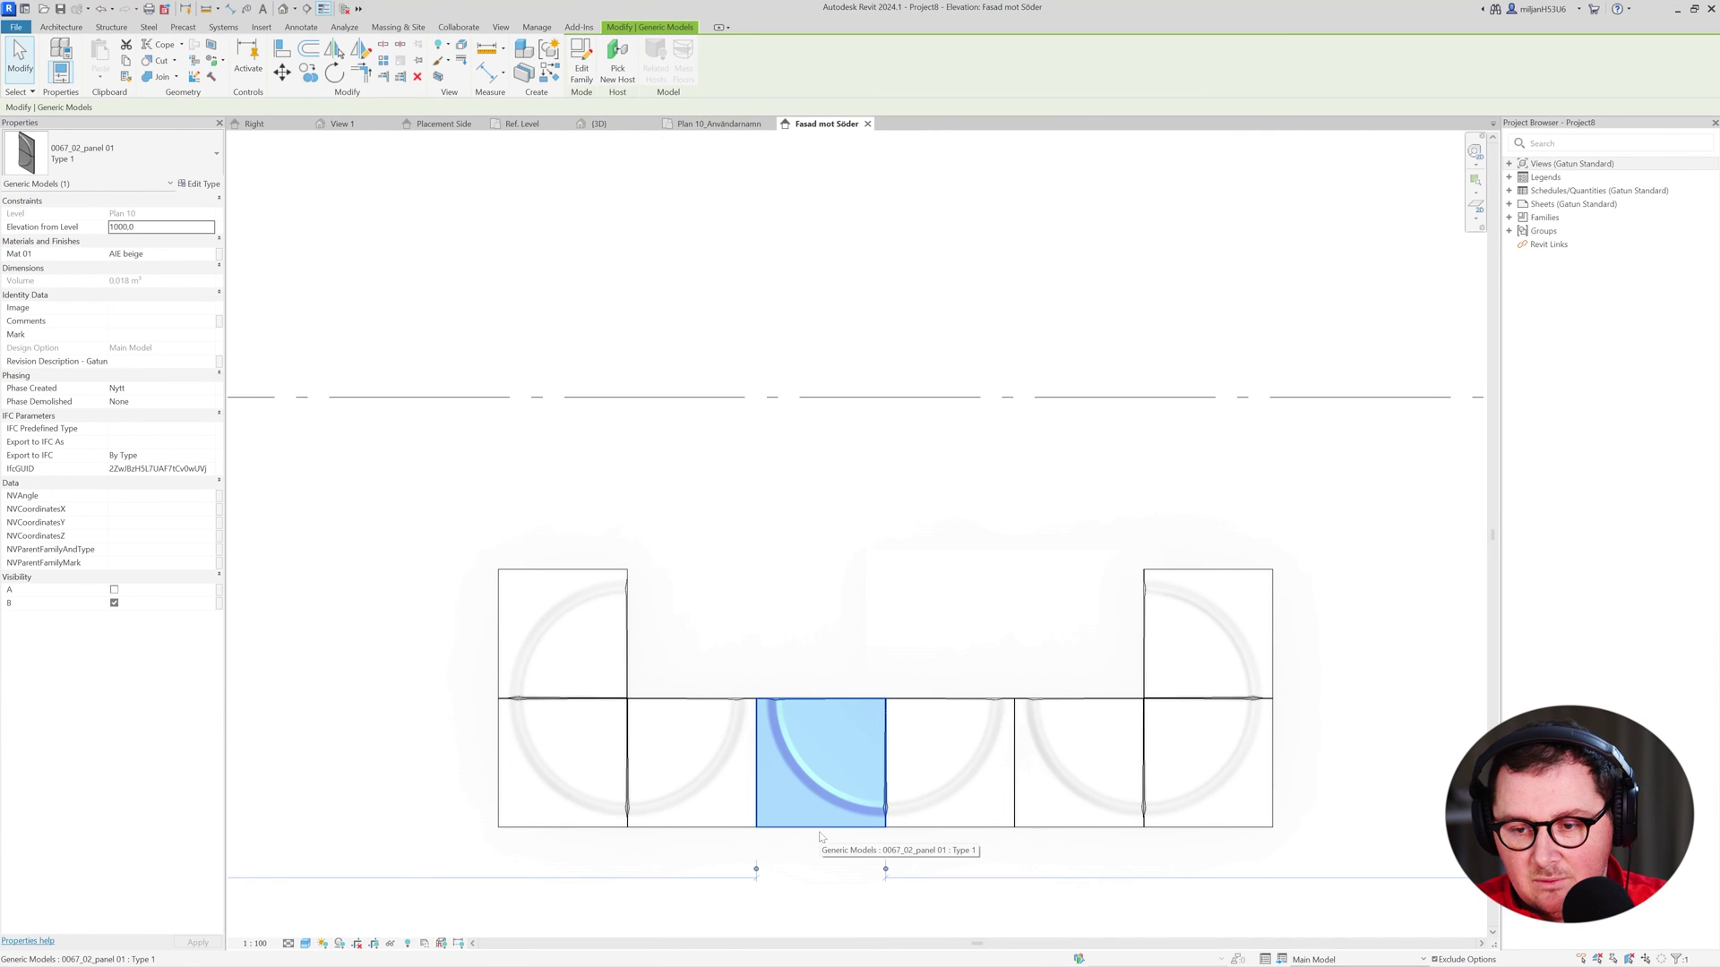
{"action": "key", "text": "c"}
{"action": "key", "text": "o"}
{"action": "left_click", "coordinate": [819, 825]}
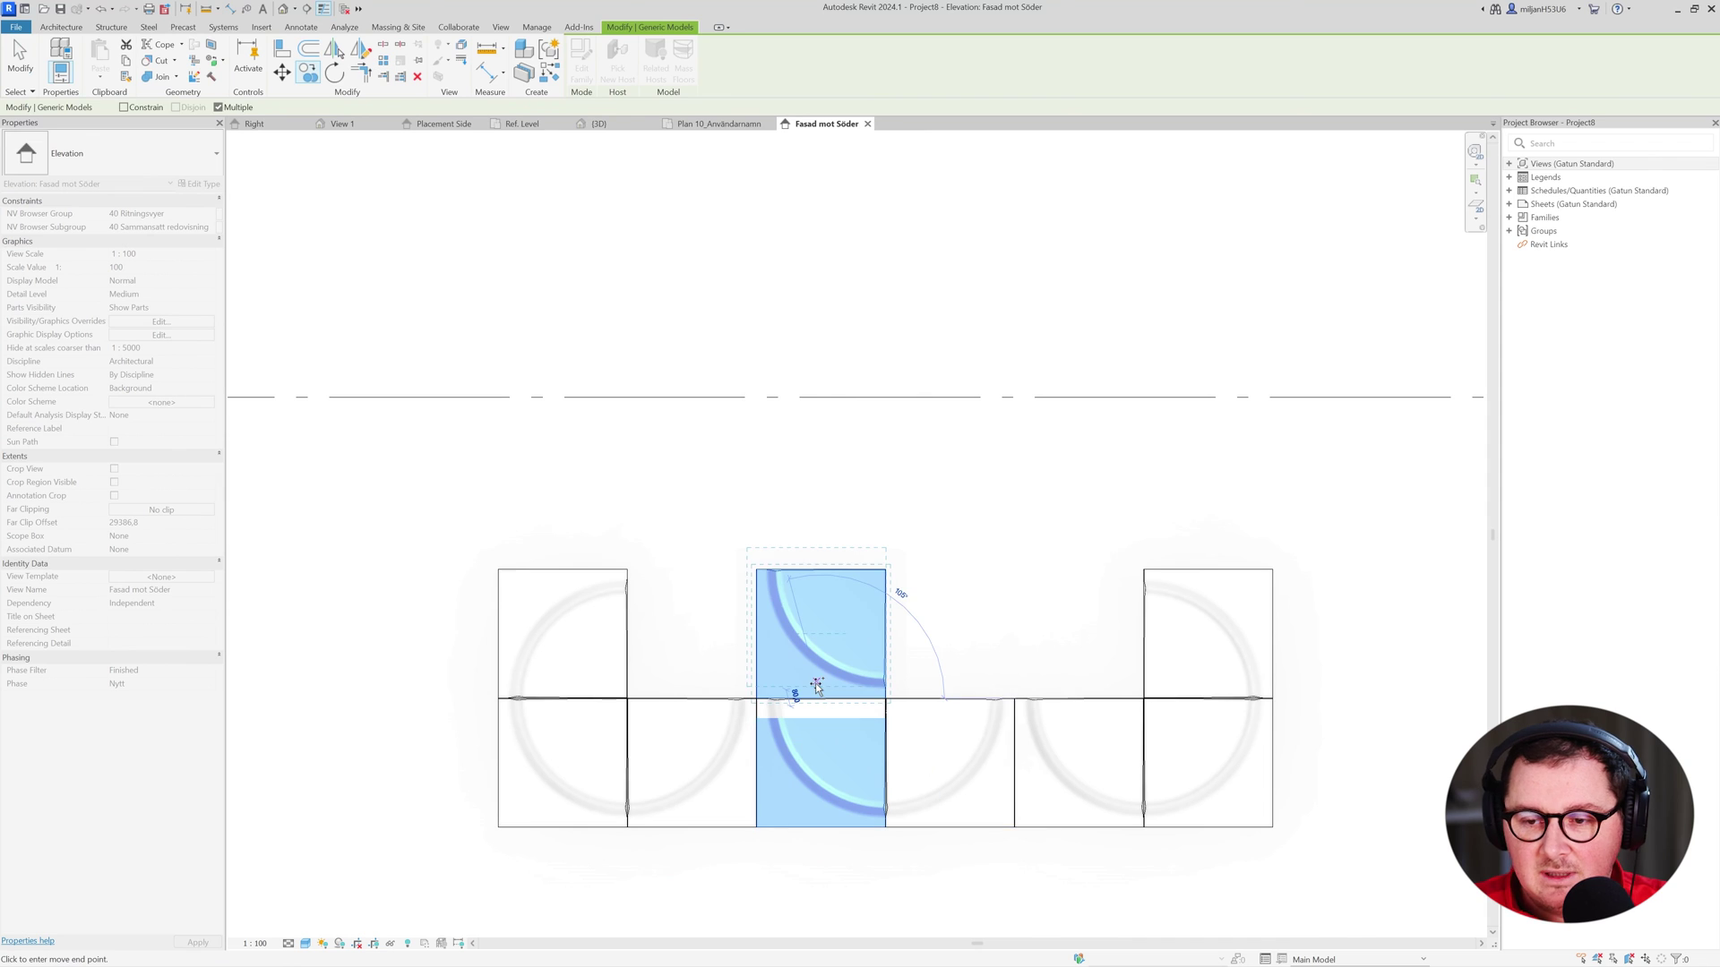
{"action": "left_click", "coordinate": [817, 685]}
{"action": "key", "text": "Escape"}
{"action": "key", "text": "Escape"}
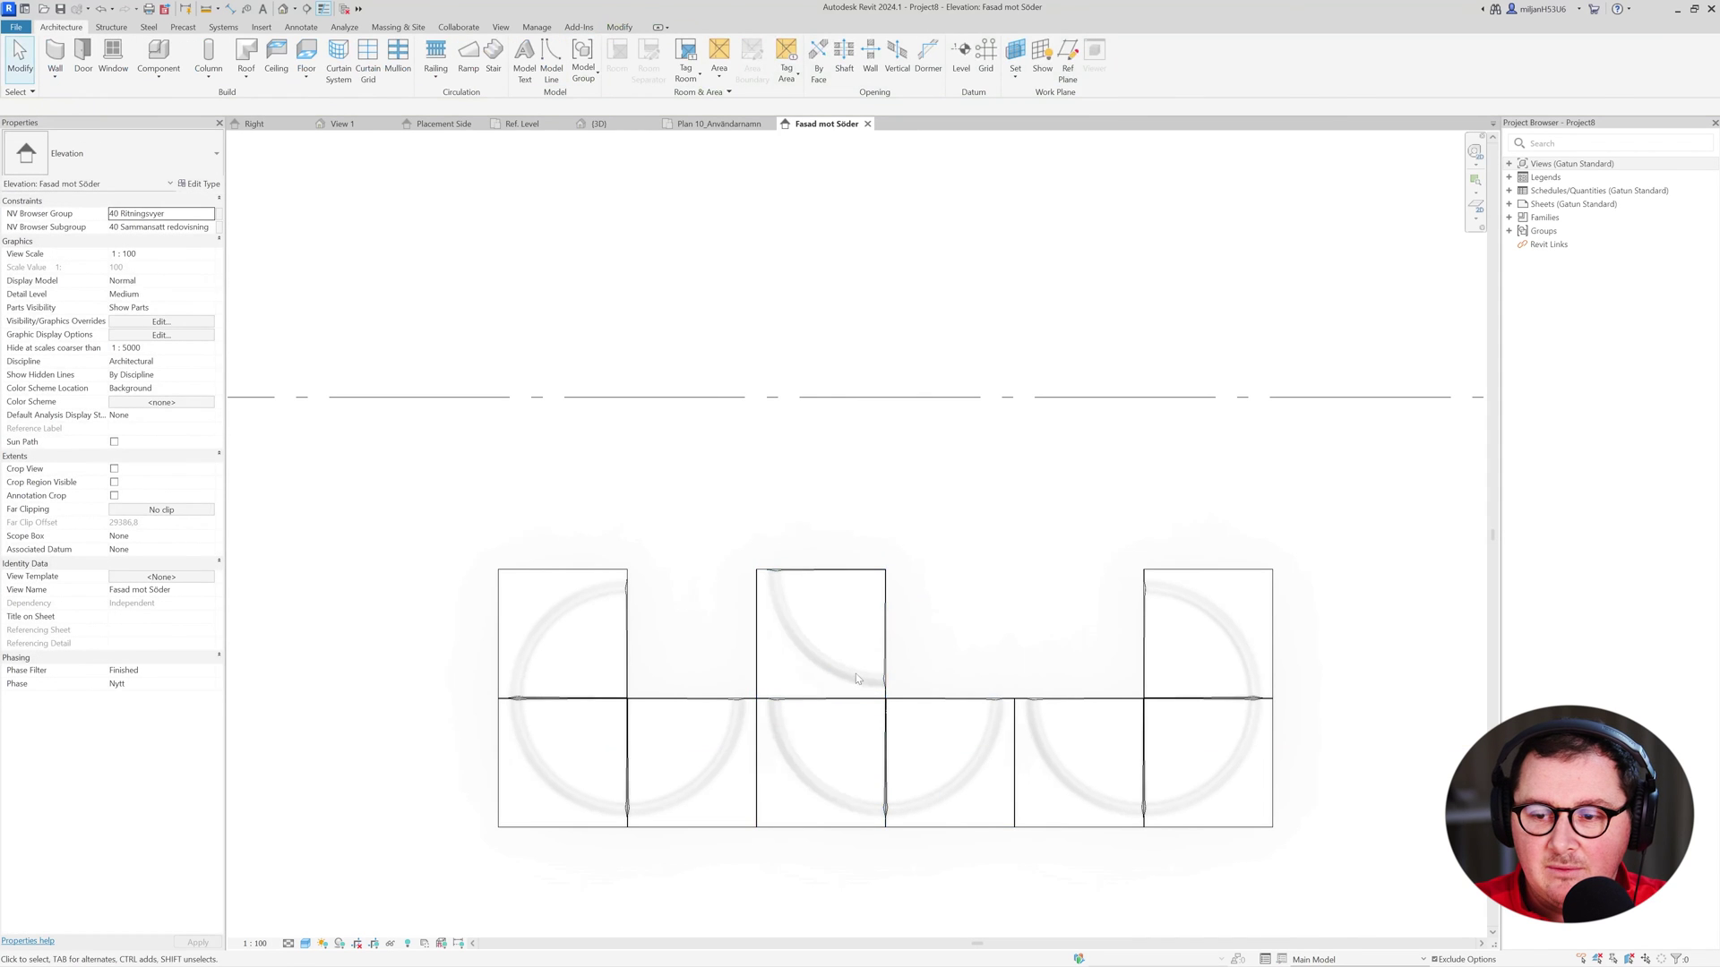
Copy the bottom row's fourth panel 600 mm straight up beside the first raised copy.
{"action": "left_click", "coordinate": [941, 701]}
{"action": "key", "text": "r"}
{"action": "key", "text": "o"}
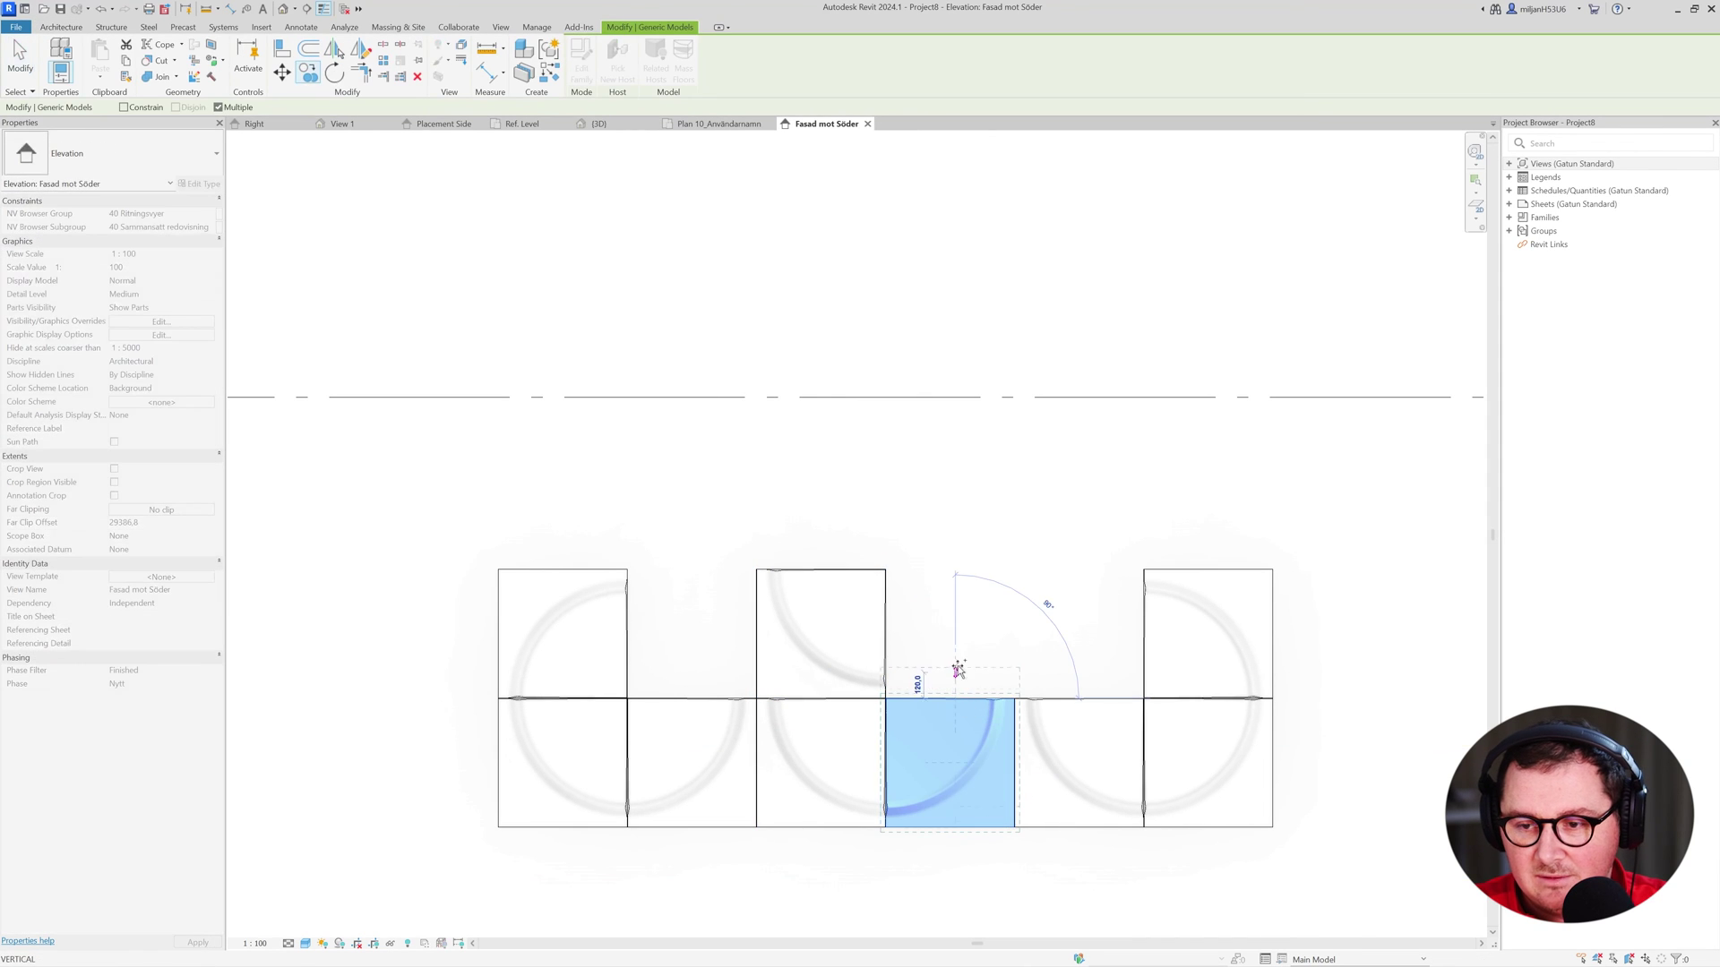
{"action": "key", "text": "Return"}
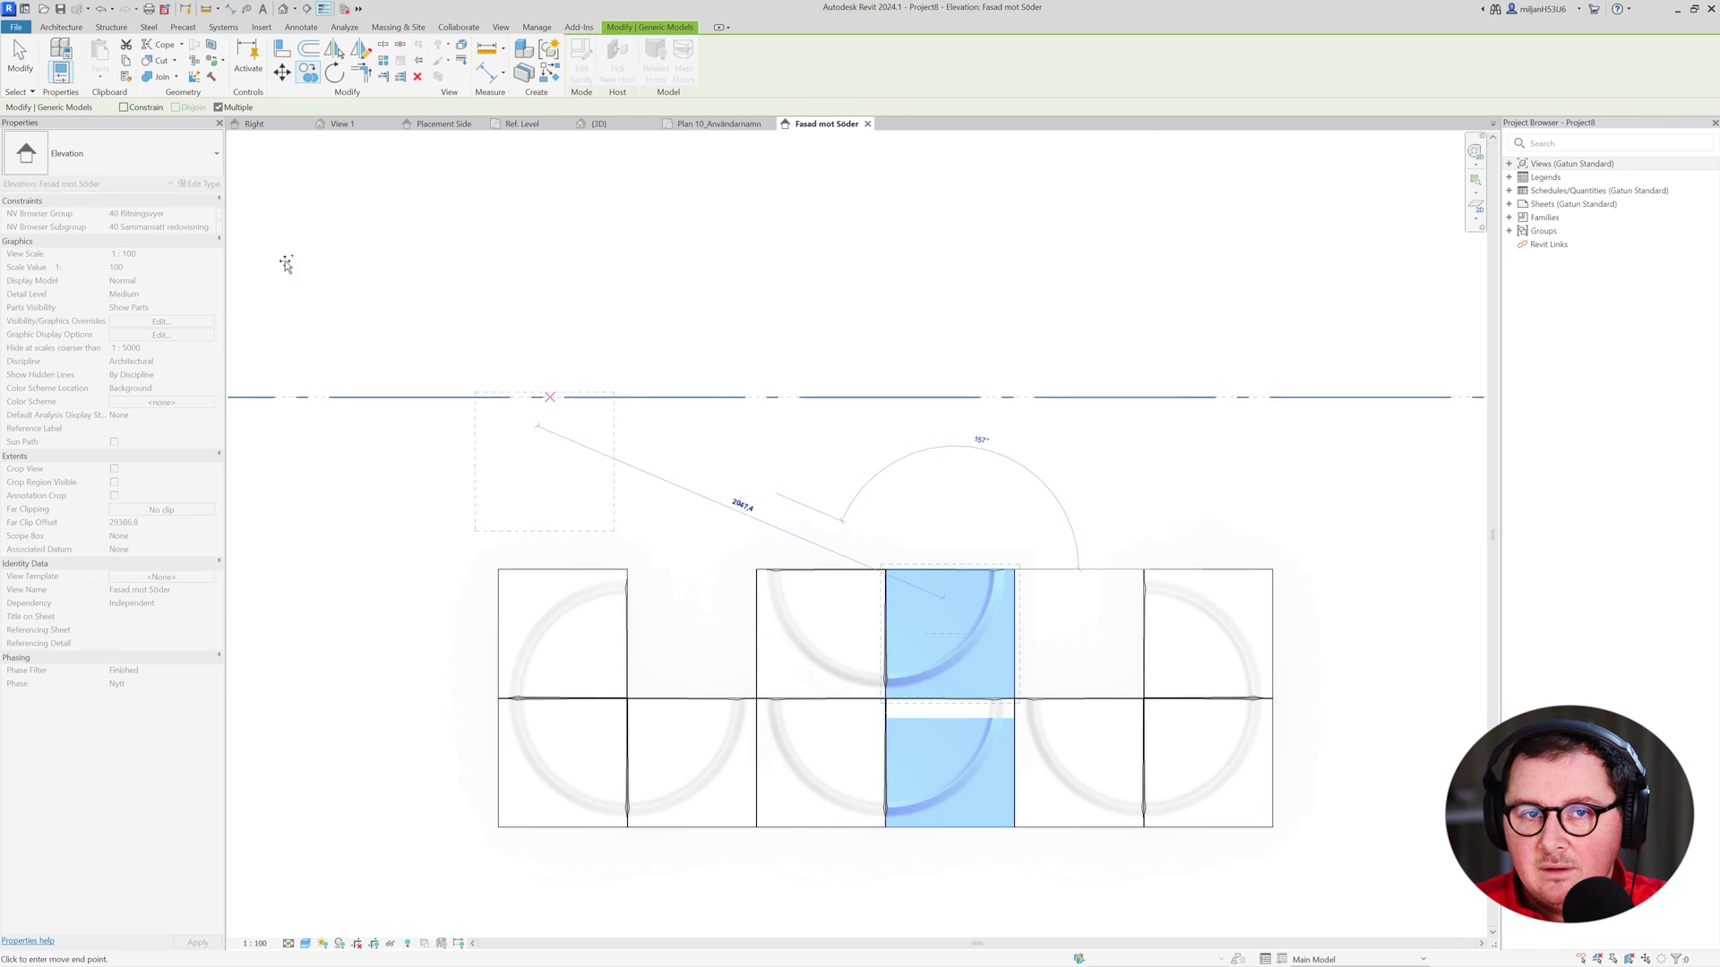
{"action": "left_click", "coordinate": [20, 59]}
Move the two raised panels together 600 mm to the left.
{"action": "left_click_drag", "start_coordinate": [1030, 552], "coordinate": [817, 607]}
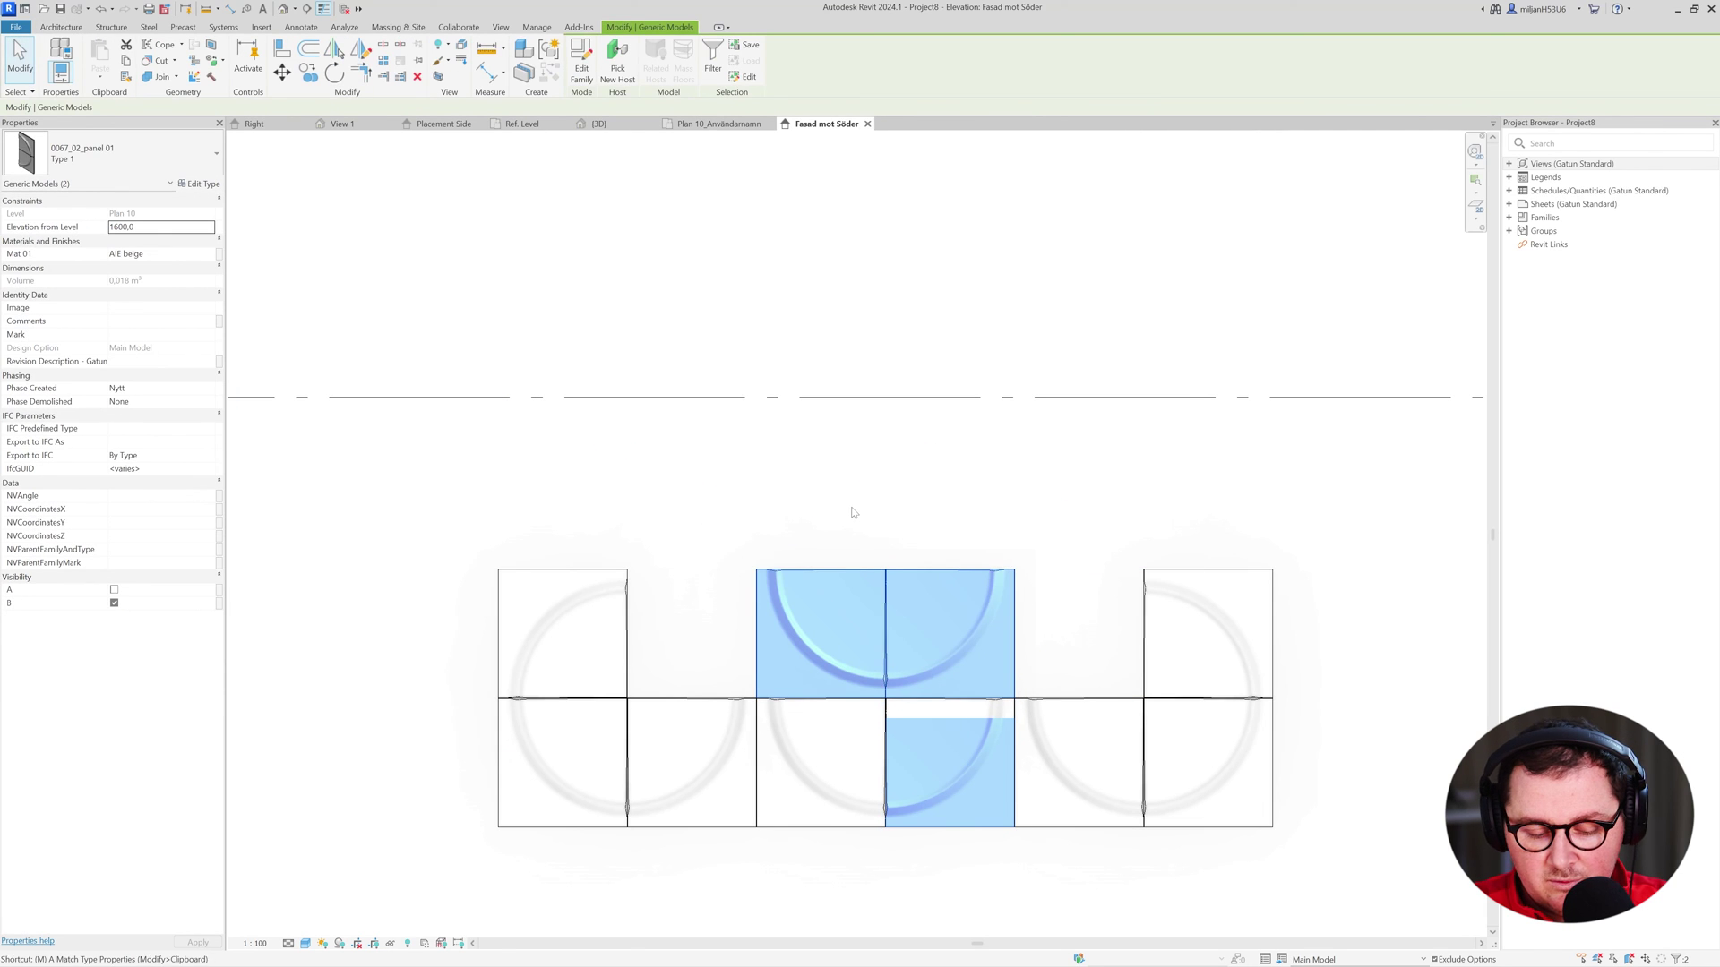
{"action": "key", "text": "m"}
{"action": "key", "text": "v"}
{"action": "left_click", "coordinate": [853, 513]}
{"action": "type", "text": "600"}
{"action": "key", "text": "Return"}
{"action": "key", "text": "Escape"}
Copy the raised panel pair 1200 mm to the right to fill the gap in the second row.
{"action": "left_click_drag", "start_coordinate": [767, 591], "coordinate": [735, 598]}
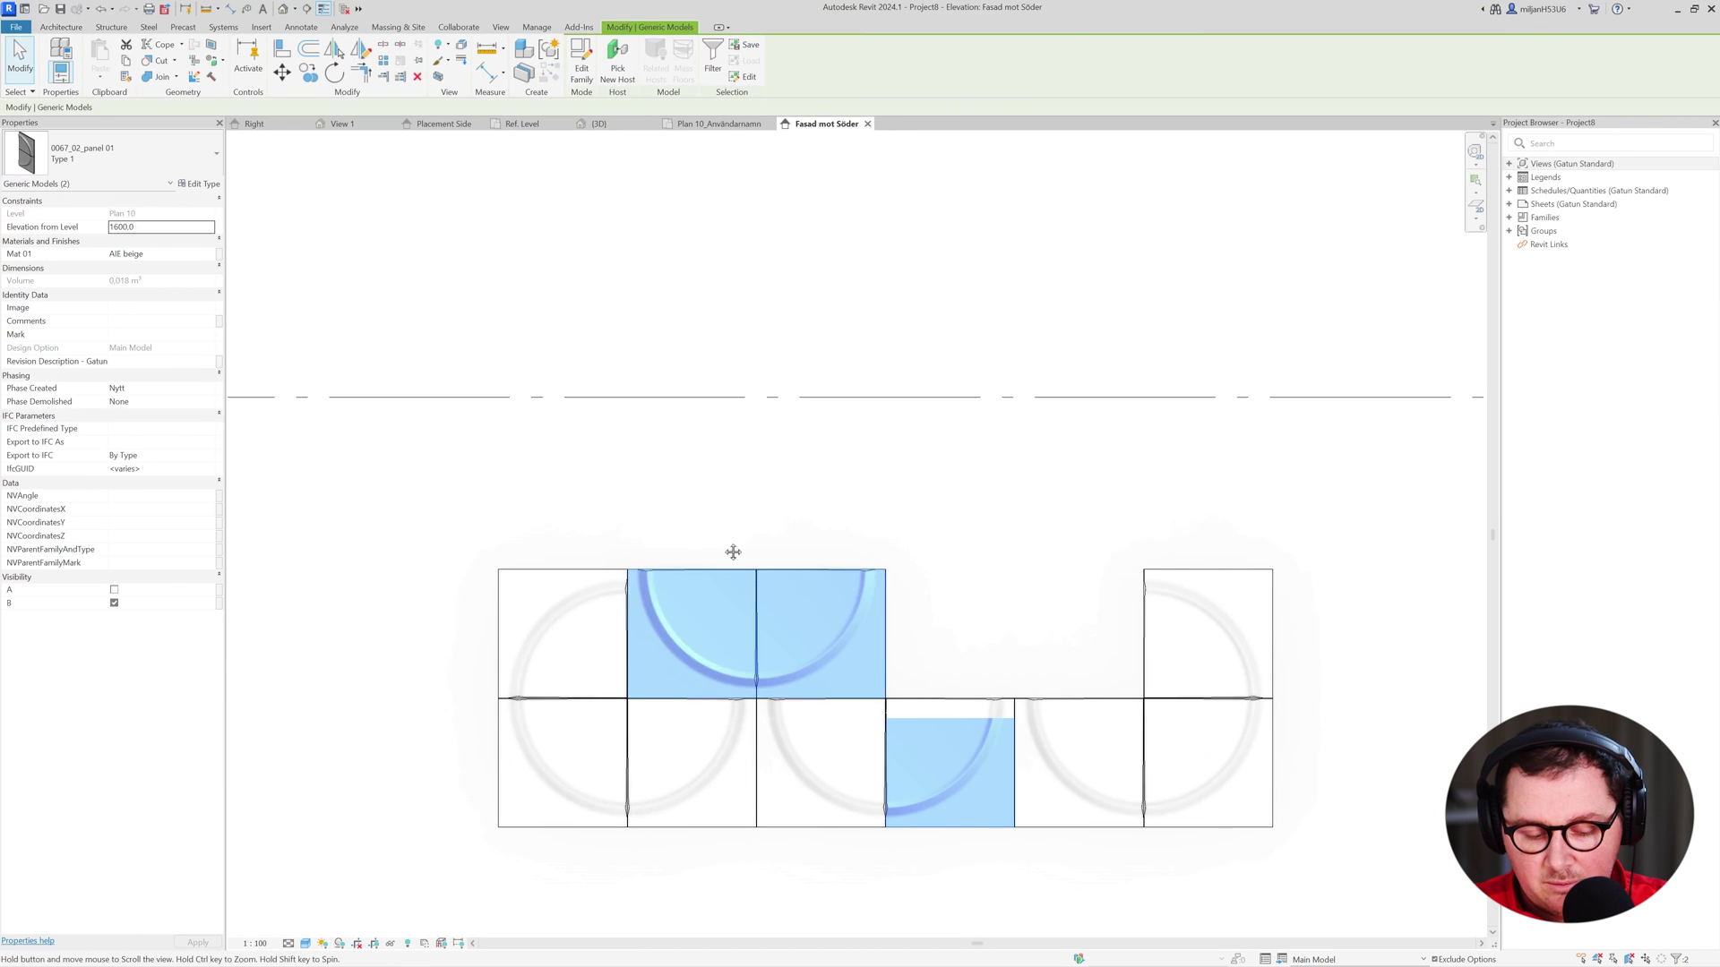
{"action": "key", "text": "c"}
{"action": "key", "text": "o"}
{"action": "left_click", "coordinate": [724, 542]}
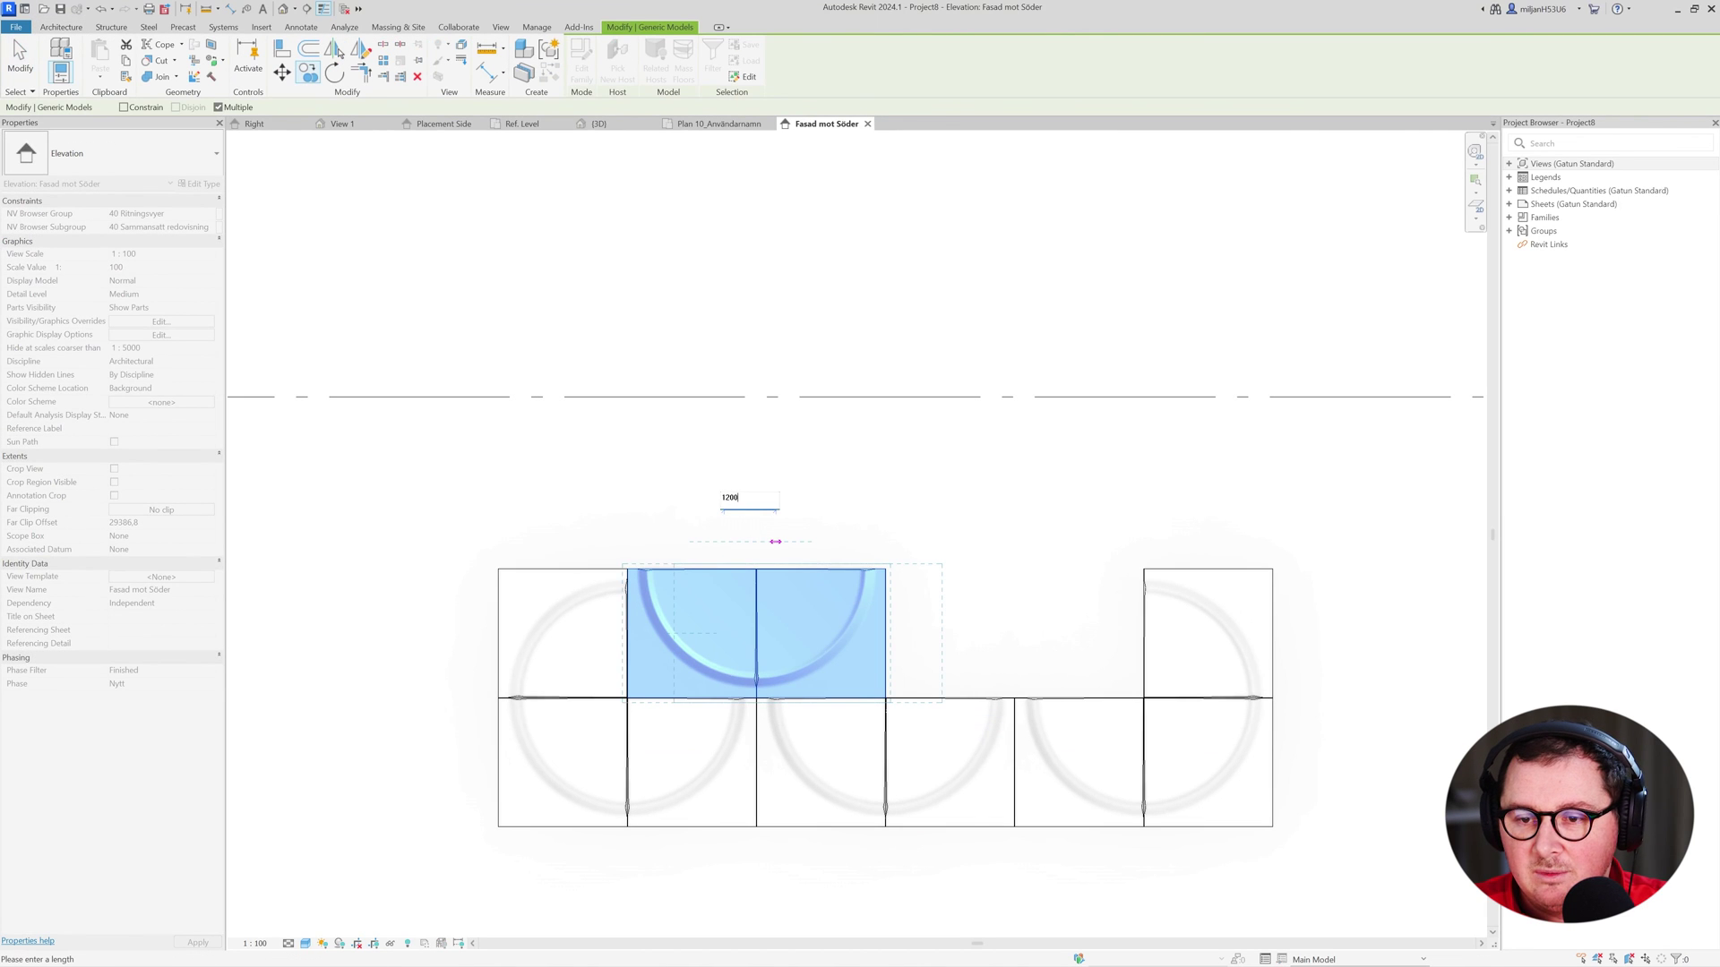
{"action": "key", "text": "Return"}
{"action": "key", "text": "Escape"}
{"action": "key", "text": "Escape"}
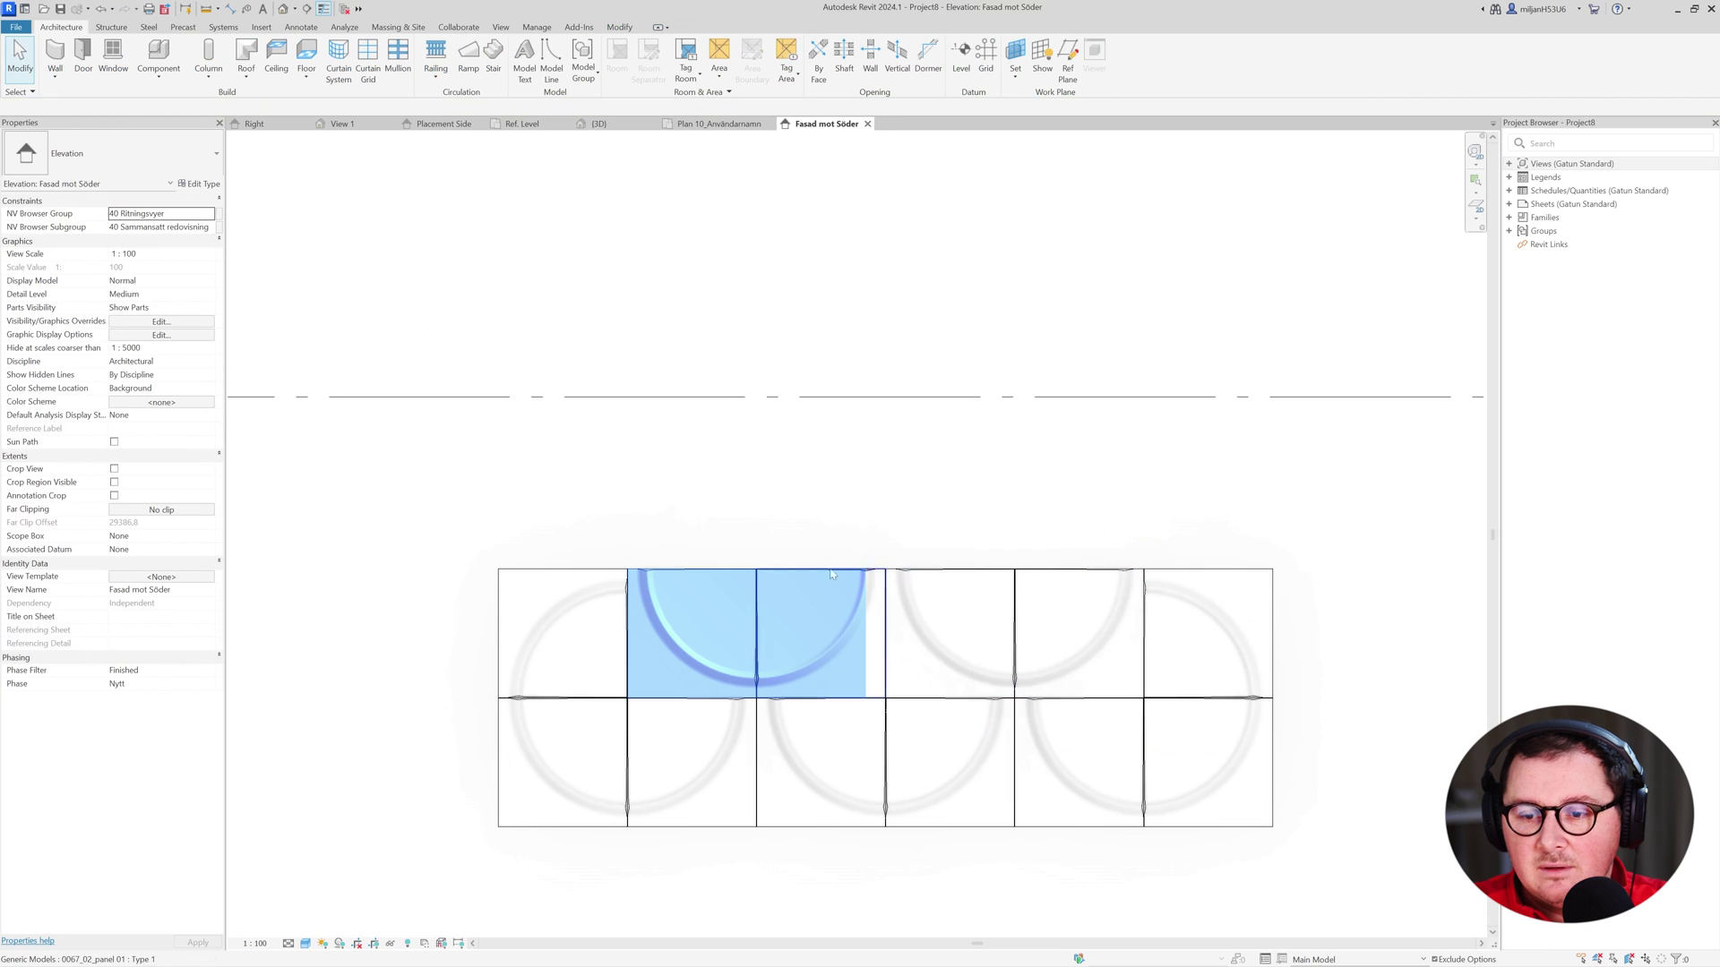
Check the reference photo and turn on visibility option A for the outer two of the four raised panels.
{"action": "key", "text": "alt+Tab"}
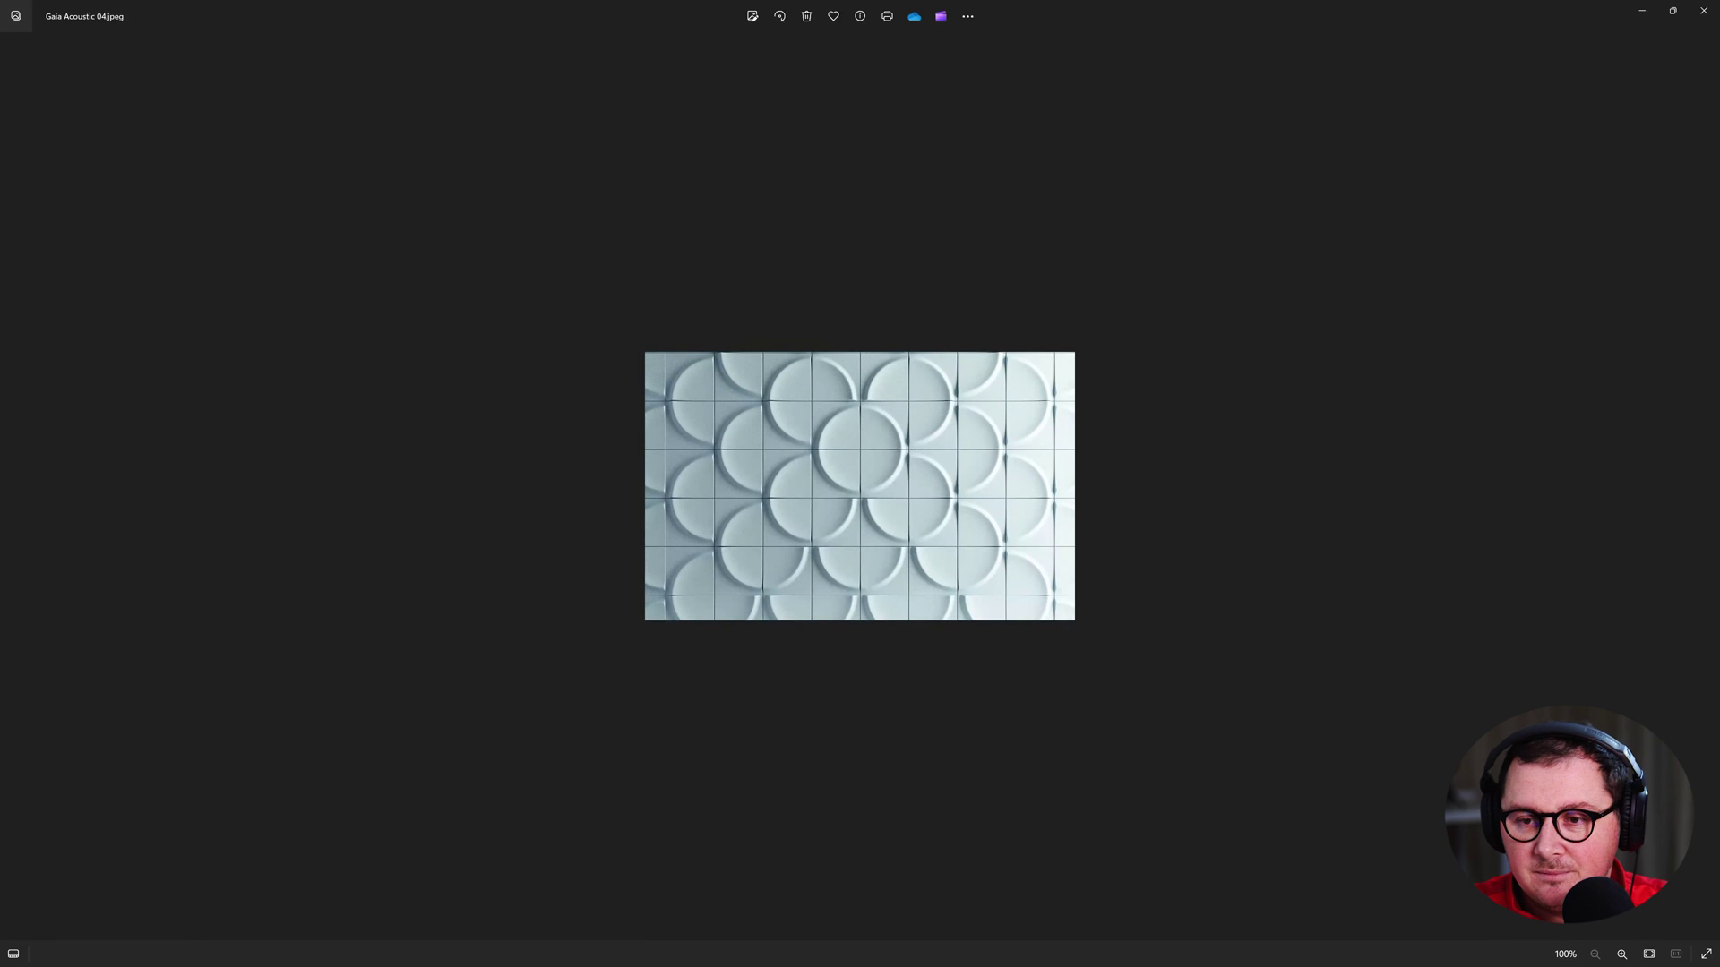
{"action": "key", "text": "alt+Tab"}
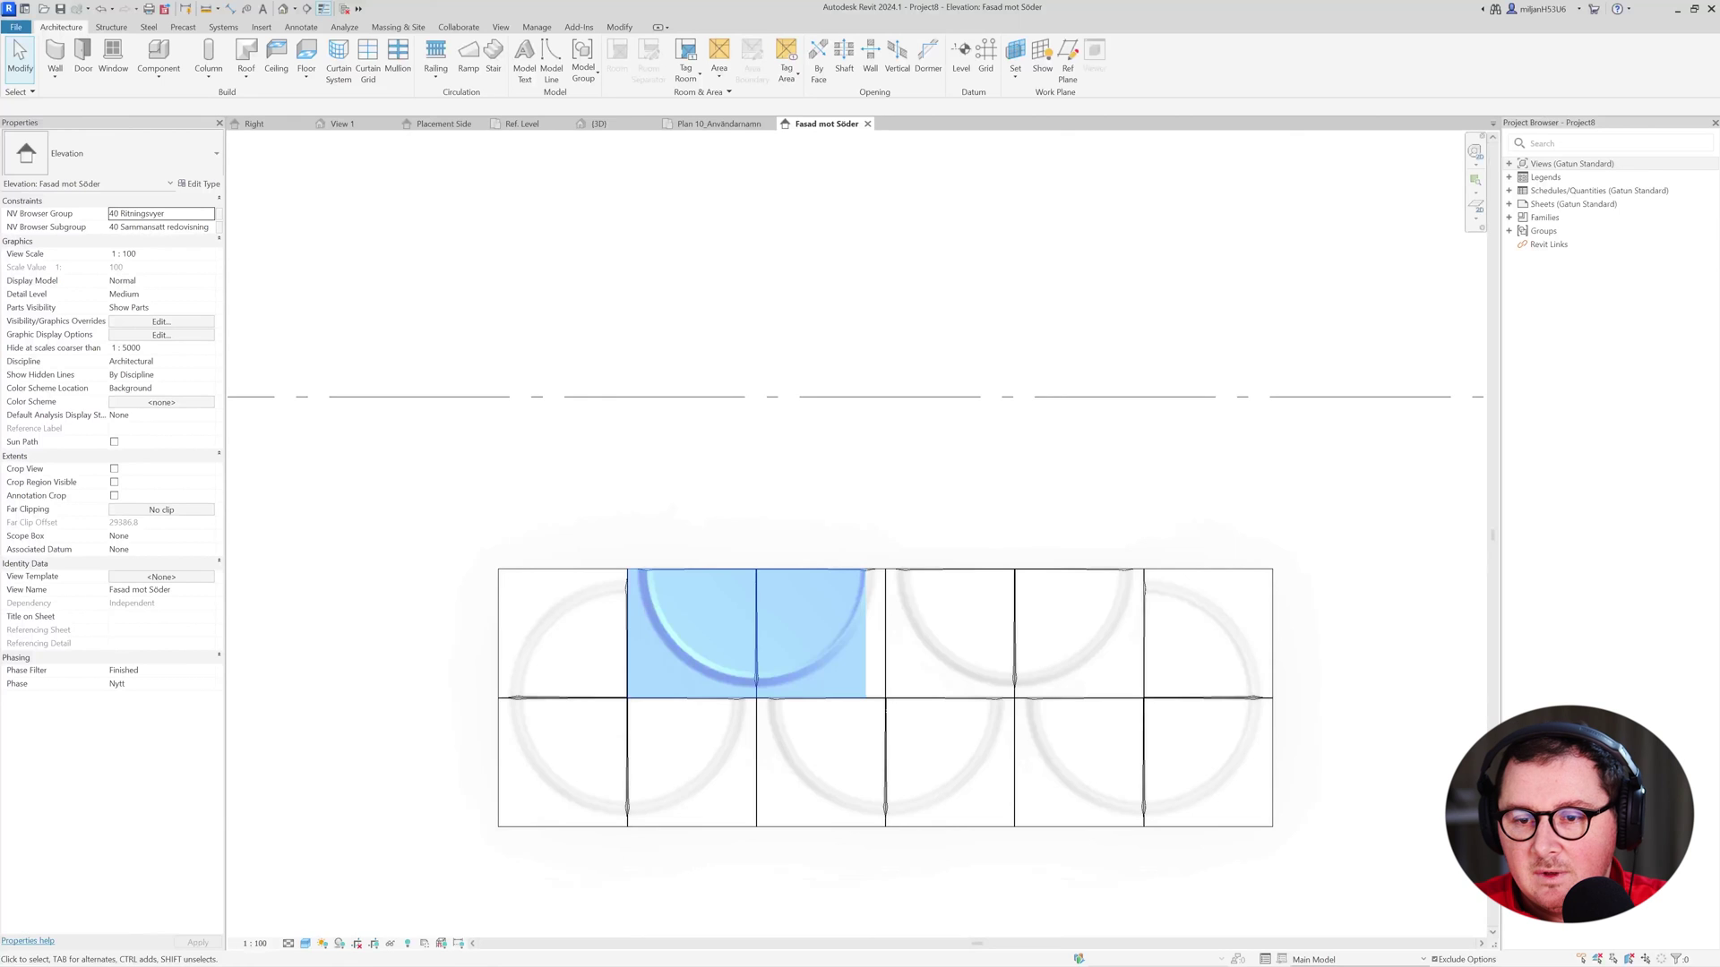
{"action": "left_click", "coordinate": [696, 565]}
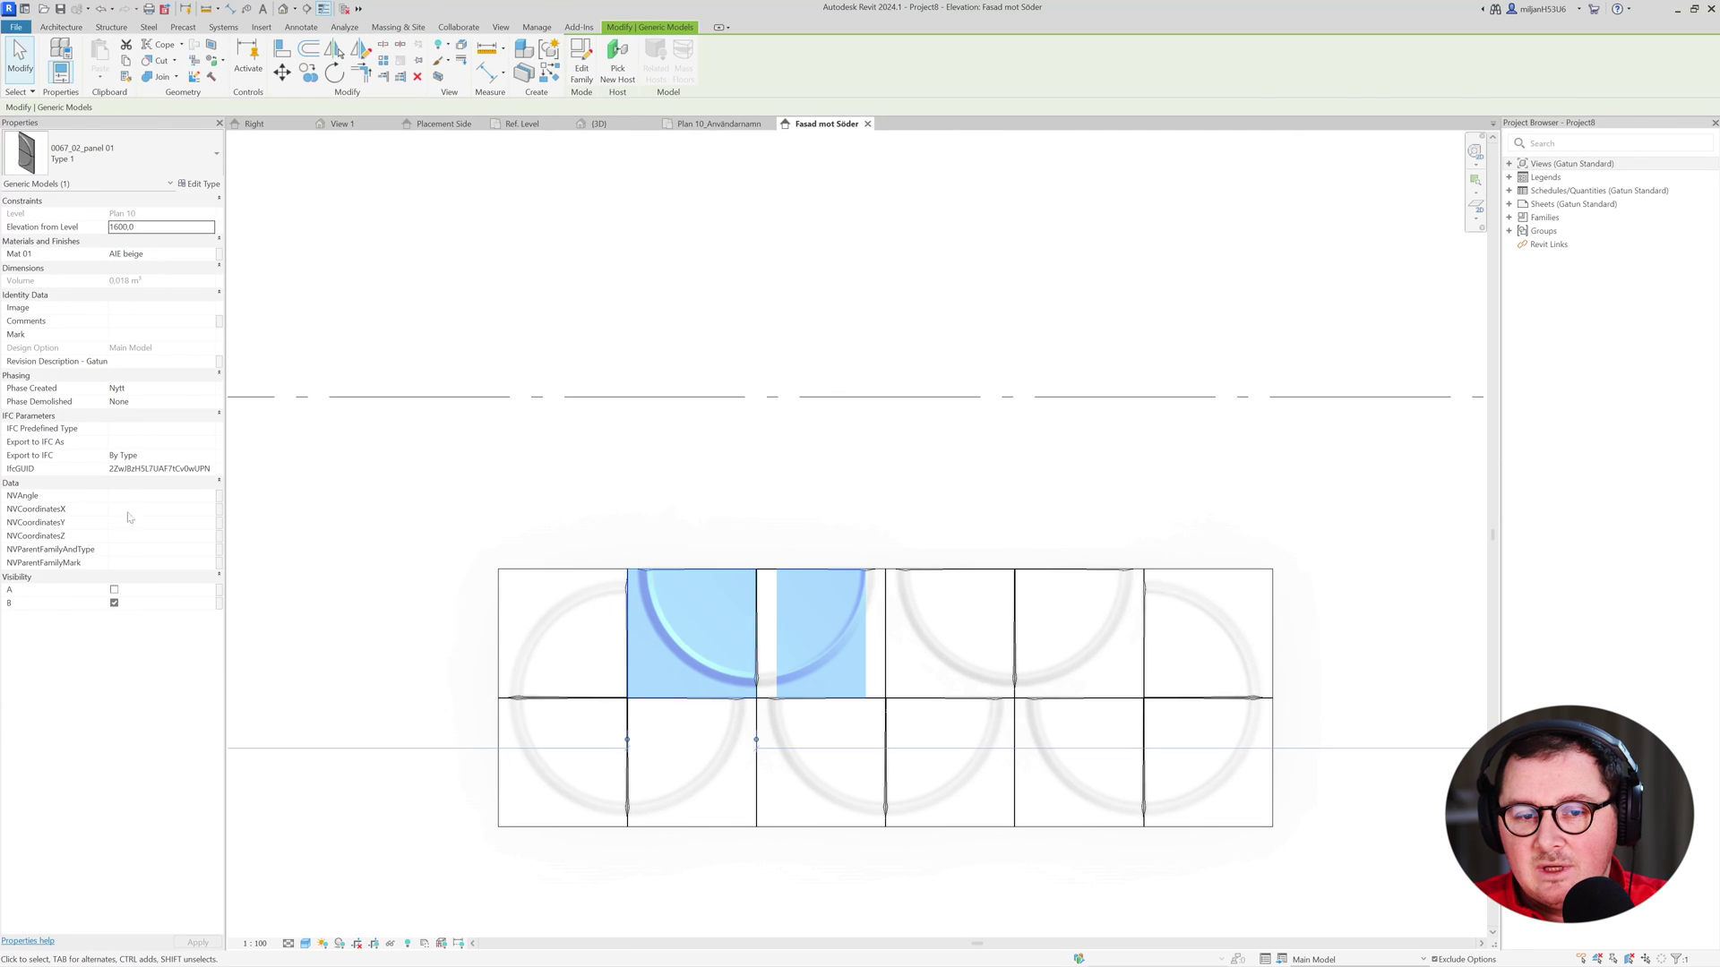
{"action": "left_click", "coordinate": [1071, 559]}
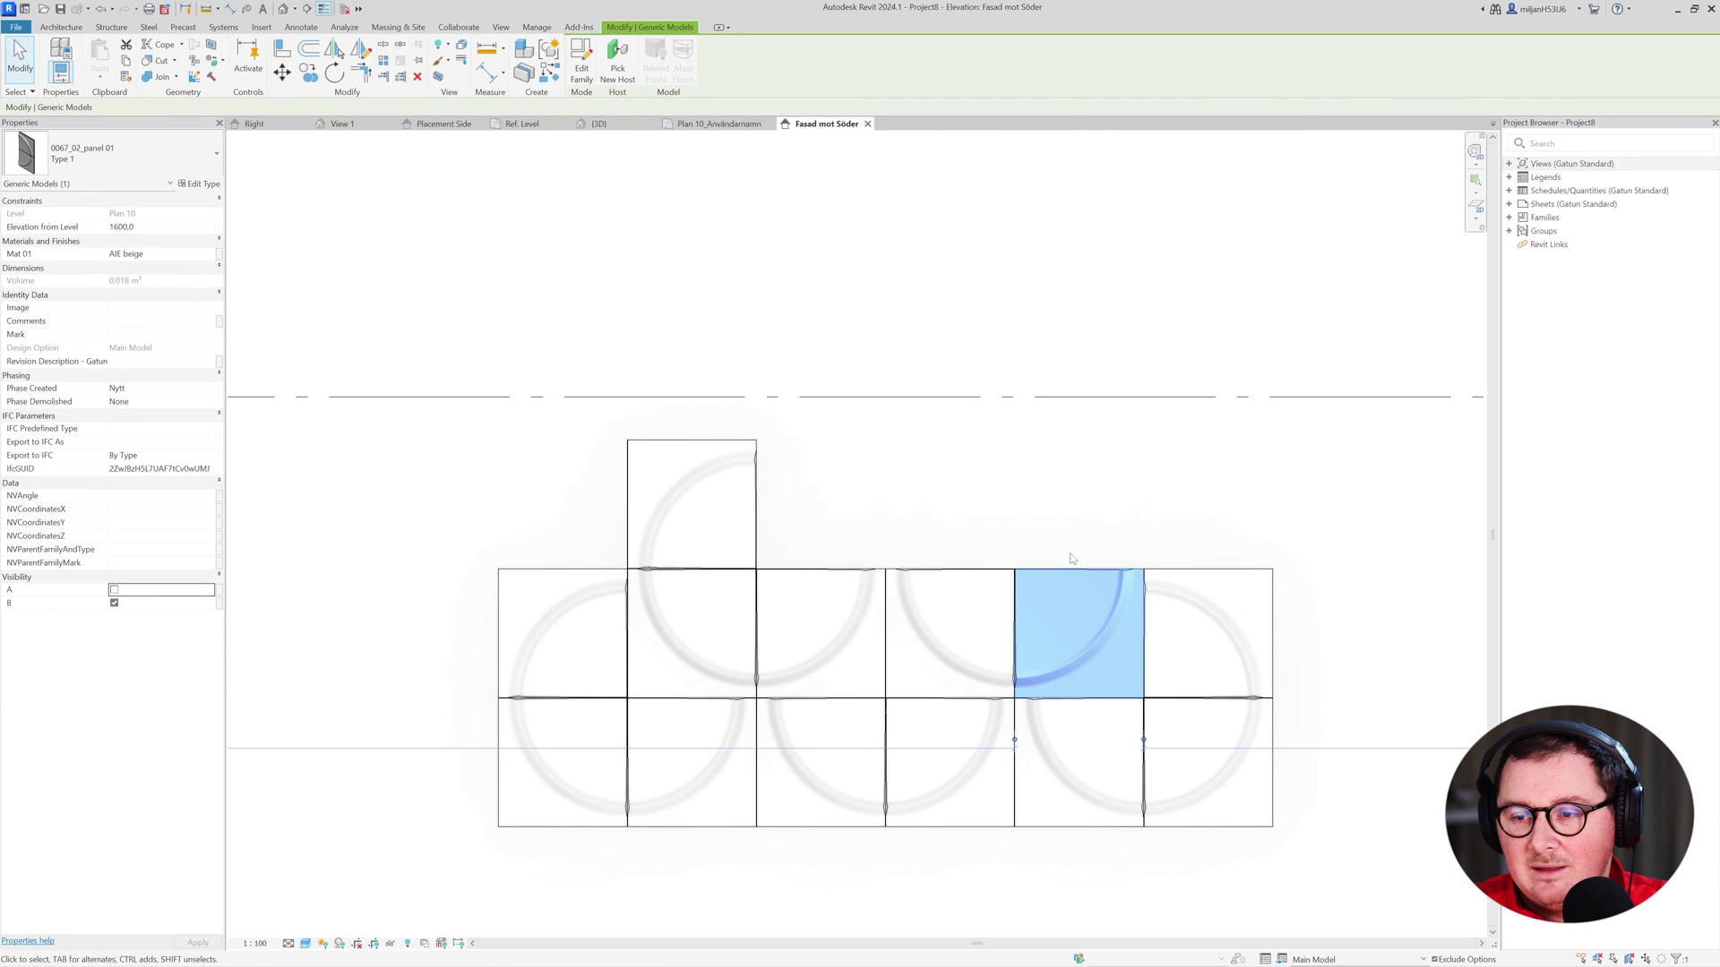
{"action": "left_click", "coordinate": [114, 589]}
{"action": "left_click", "coordinate": [469, 514]}
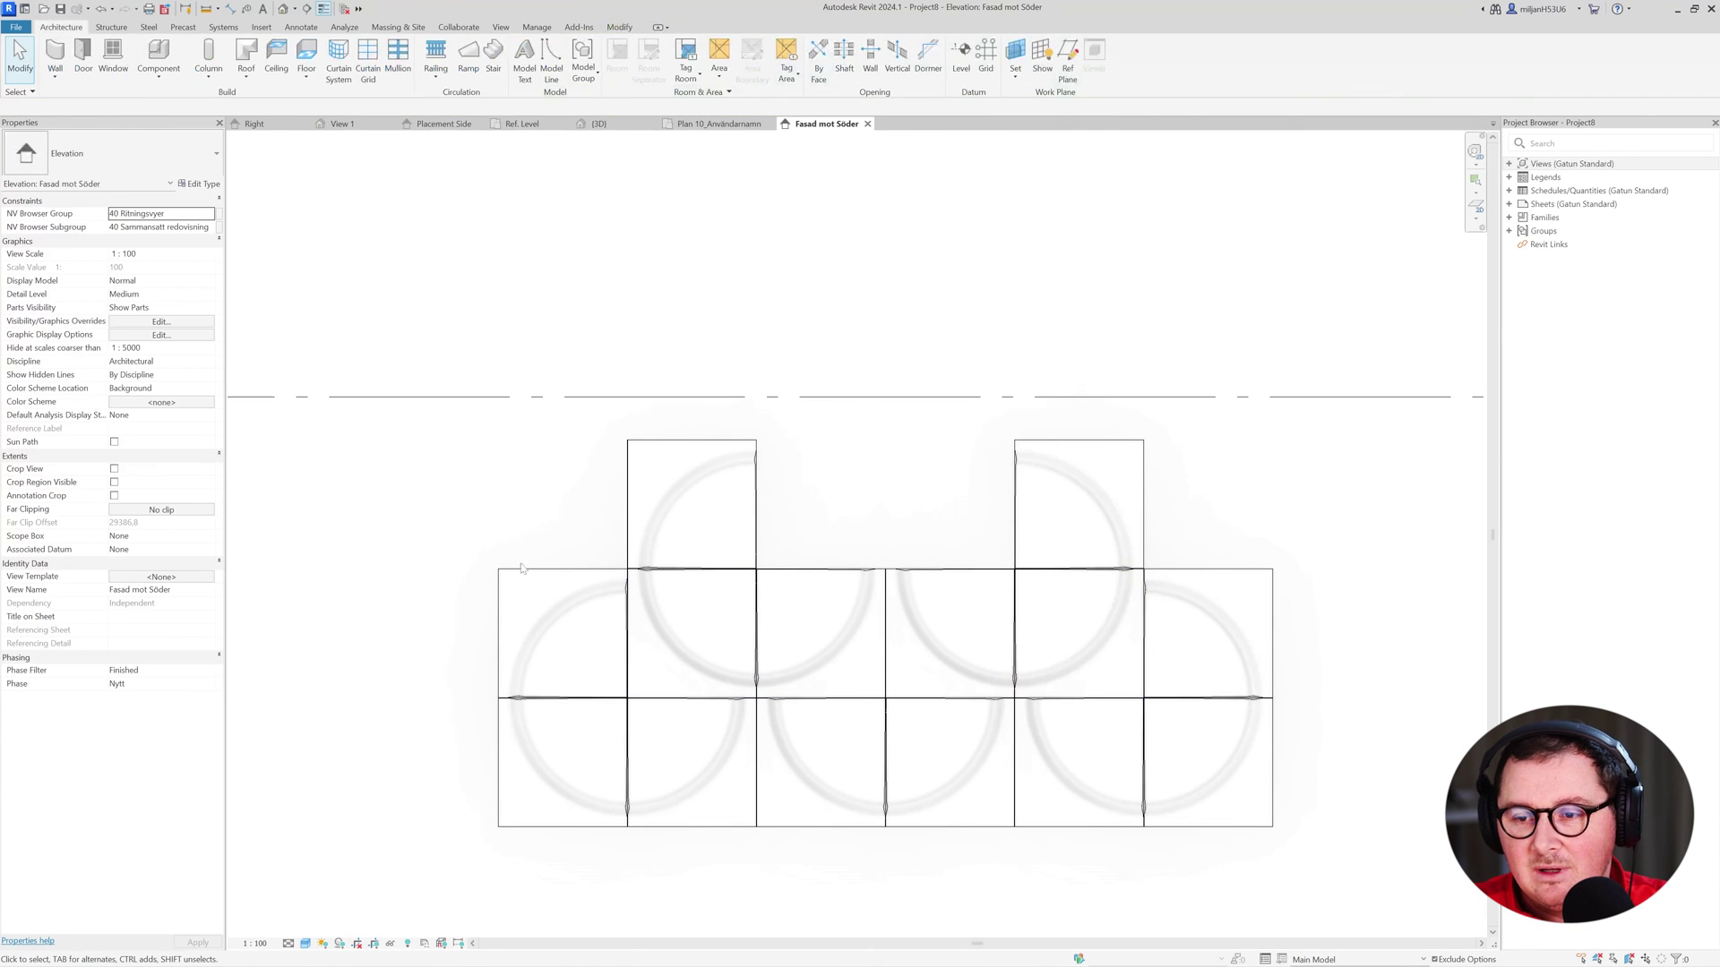
Copy the third of the four raised panels 600 mm straight up.
{"action": "left_click", "coordinate": [900, 570]}
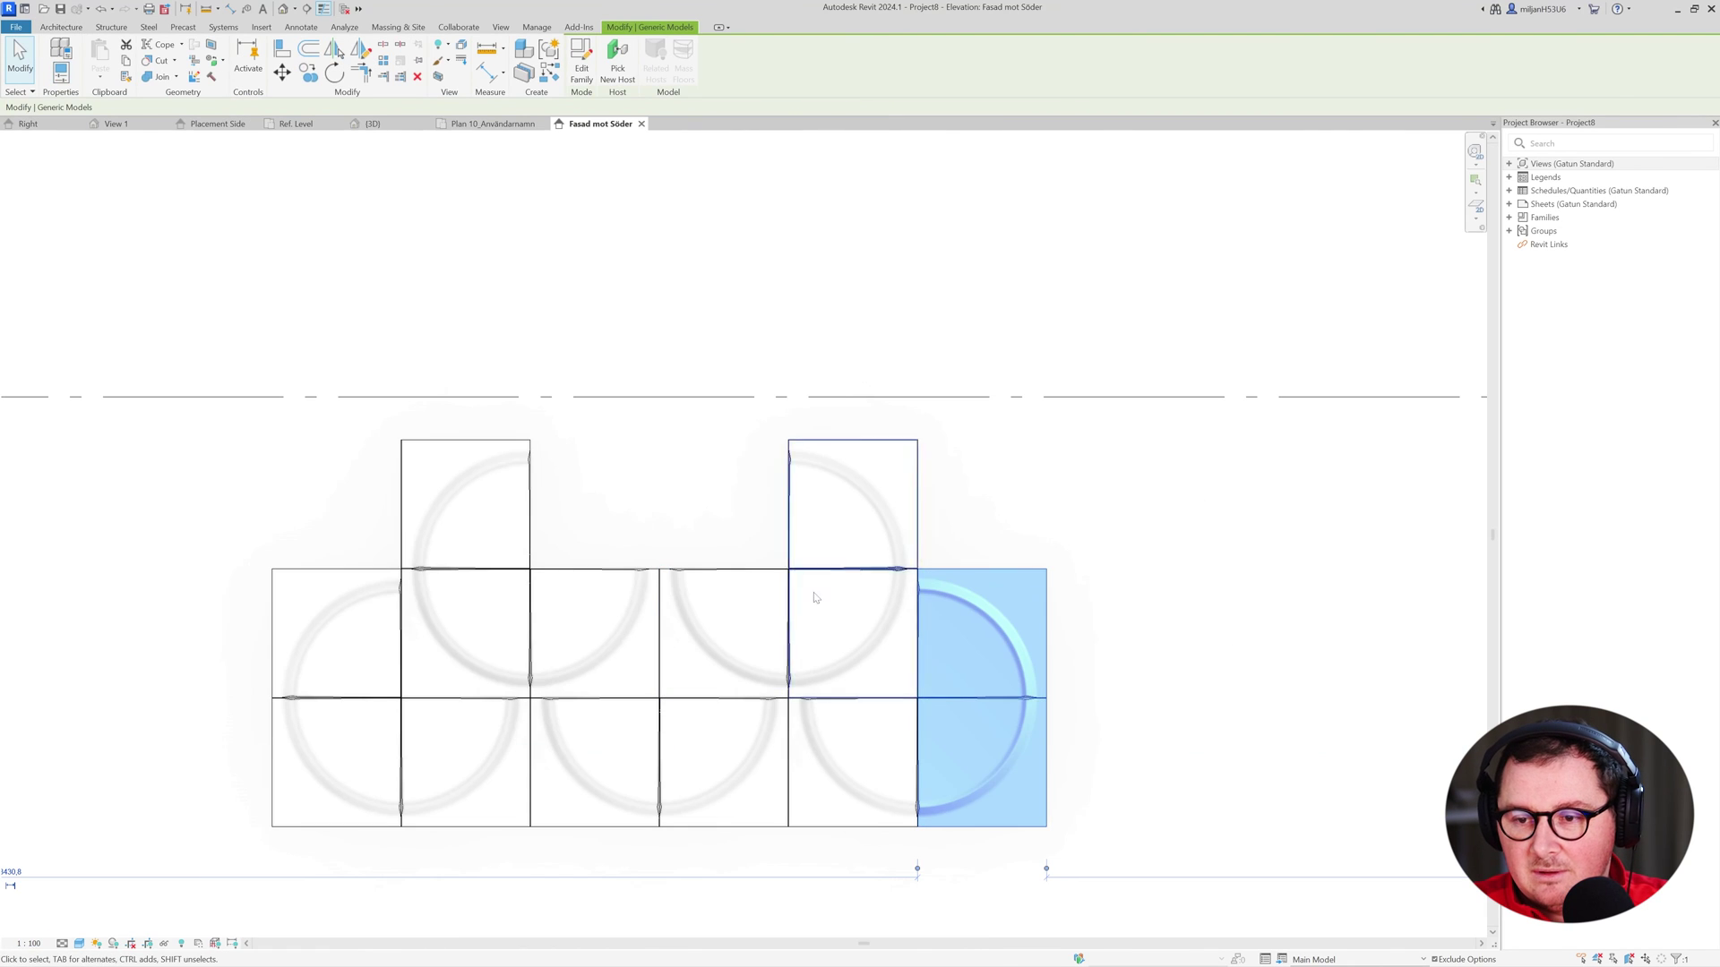
{"action": "left_click", "coordinate": [730, 568]}
{"action": "left_click", "coordinate": [732, 571]}
{"action": "key", "text": "c"}
{"action": "key", "text": "o"}
{"action": "left_click", "coordinate": [733, 568]}
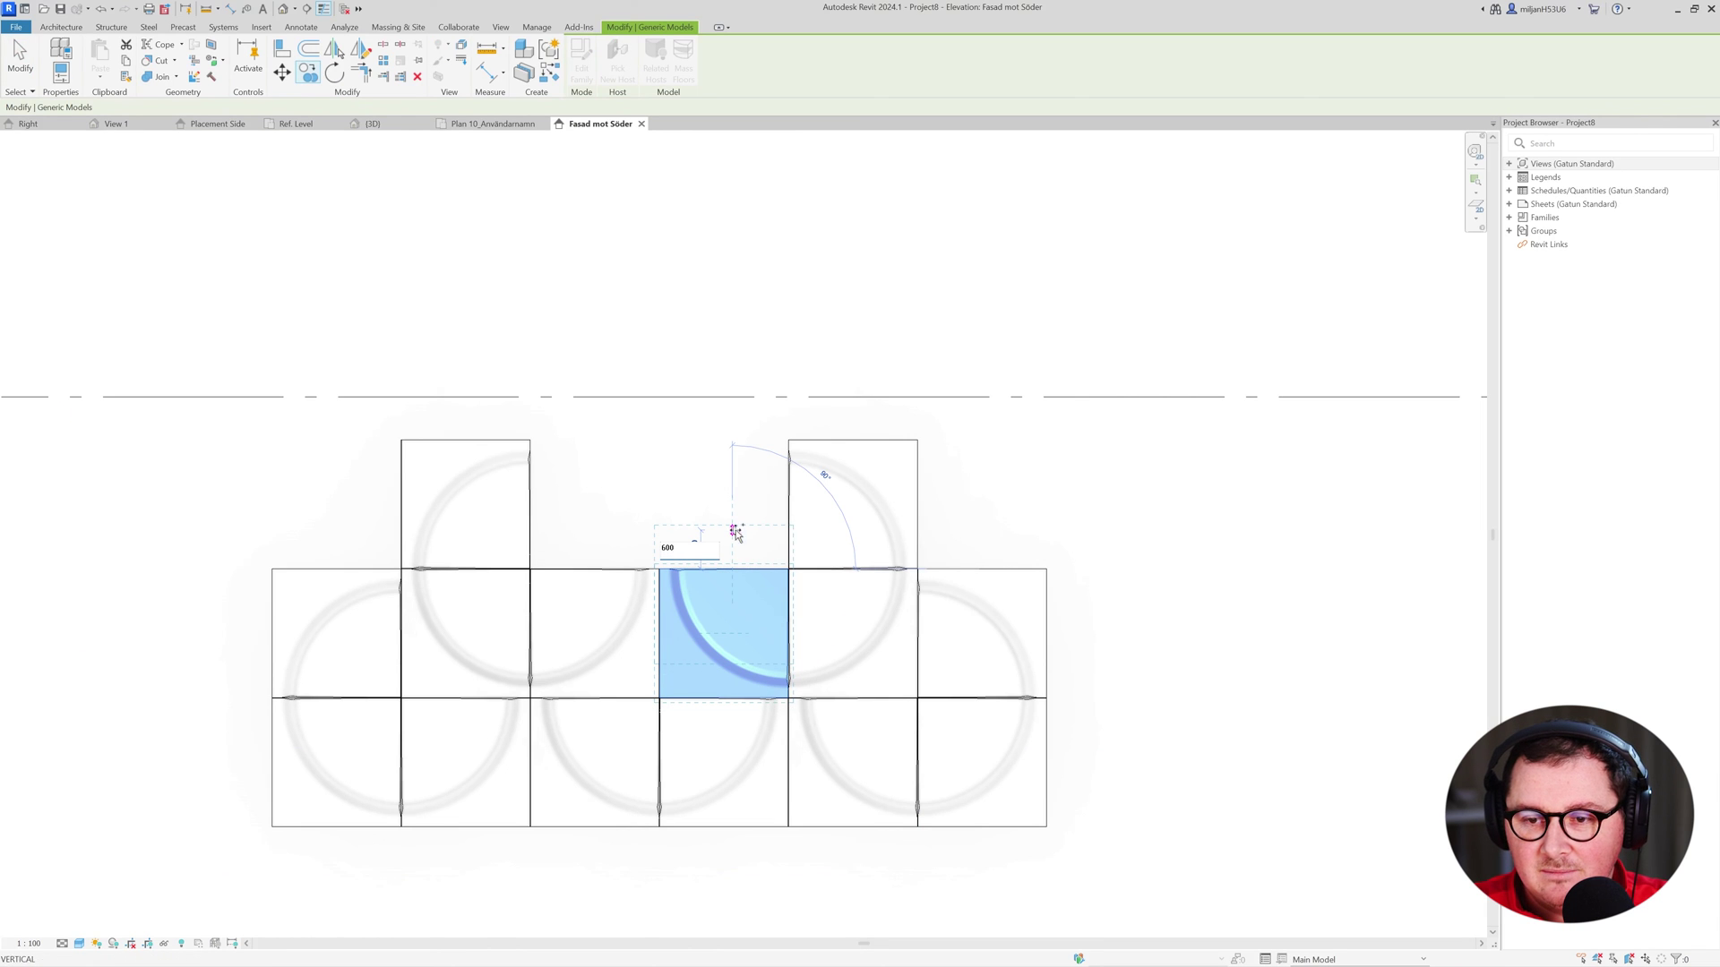
{"action": "type", "text": "600"}
{"action": "key", "text": "Return"}
{"action": "key", "text": "Escape"}
{"action": "key", "text": "Escape"}
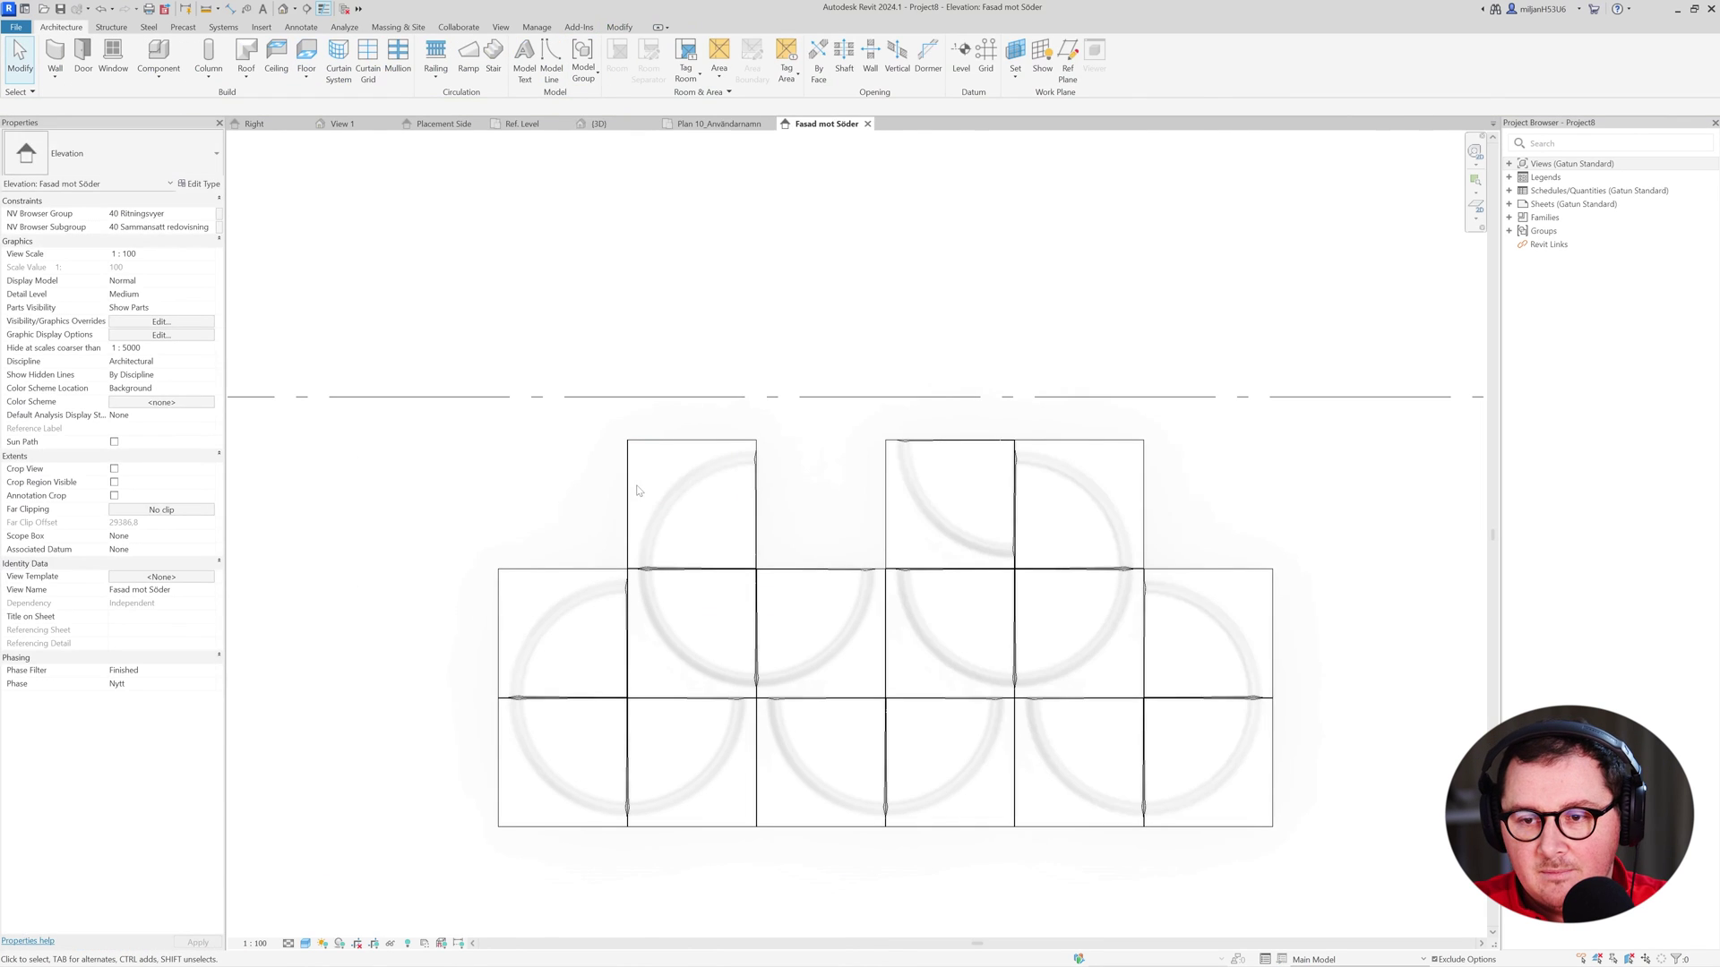
Move the new top-row panel 600 mm to the left, against the first circle's upper part.
{"action": "left_click", "coordinate": [890, 534]}
{"action": "key", "text": "m"}
{"action": "key", "text": "v"}
{"action": "scroll", "coordinate": [847, 348], "scroll_direction": "up", "scroll_amount": 1}
{"action": "left_click", "coordinate": [847, 349]}
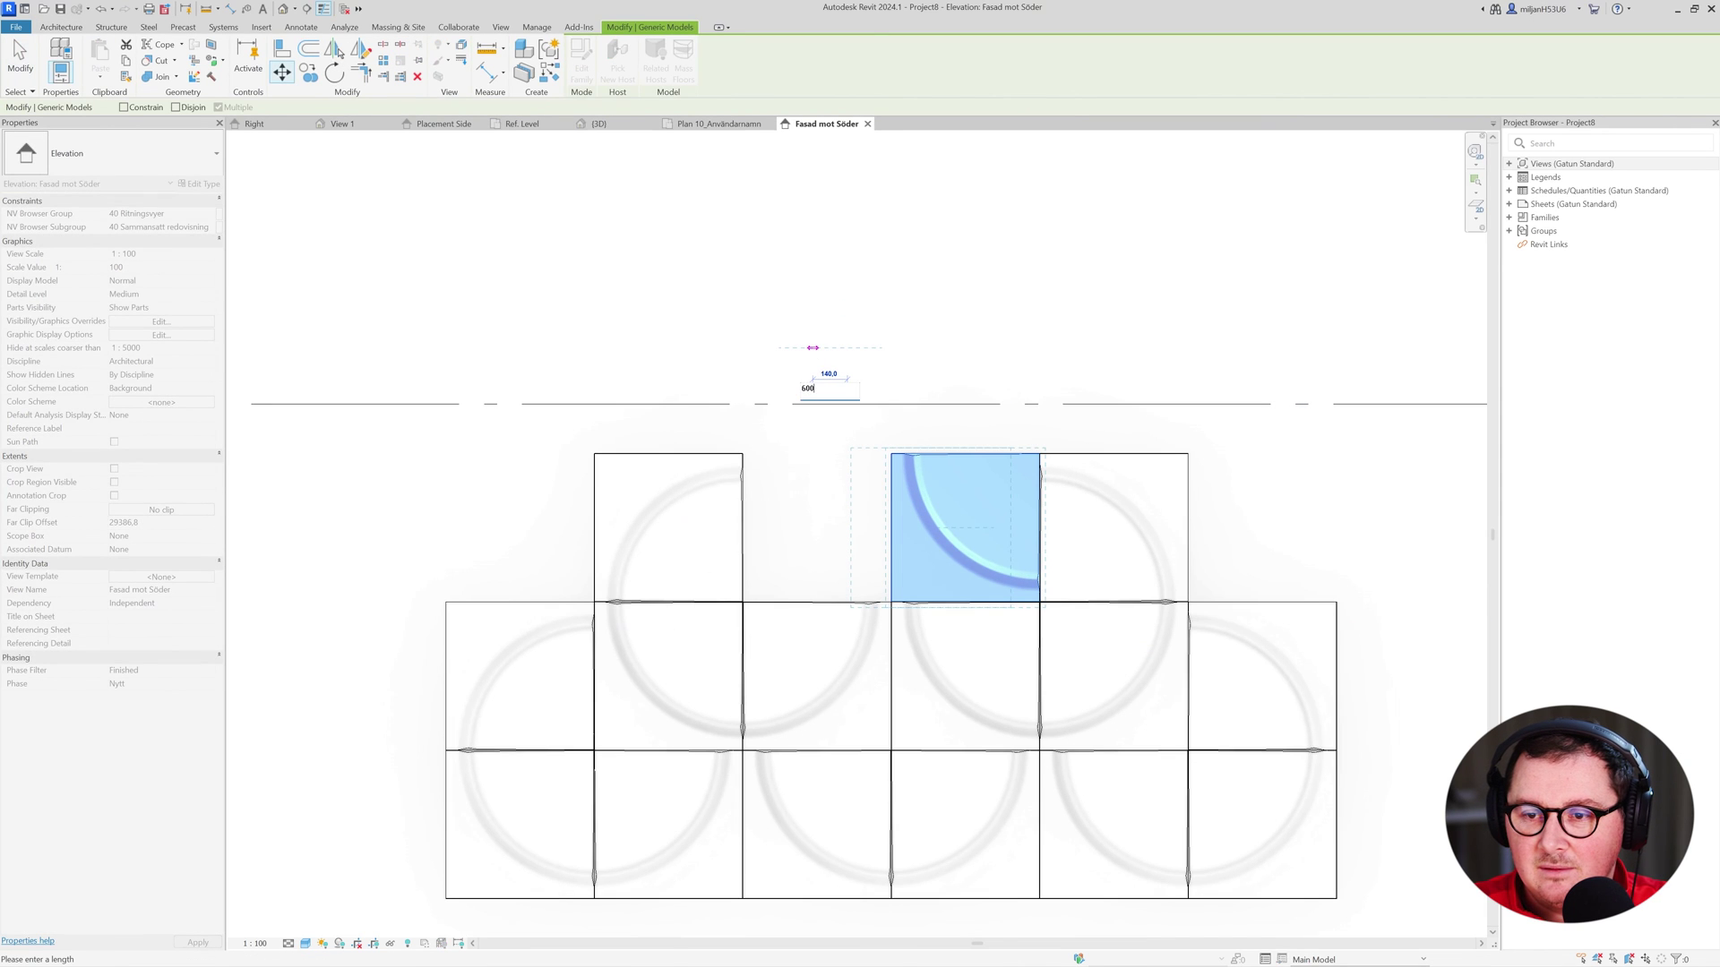
{"action": "type", "text": "60"}
{"action": "key", "text": "Return"}
{"action": "key", "text": "Escape"}
{"action": "left_click", "coordinate": [959, 605]}
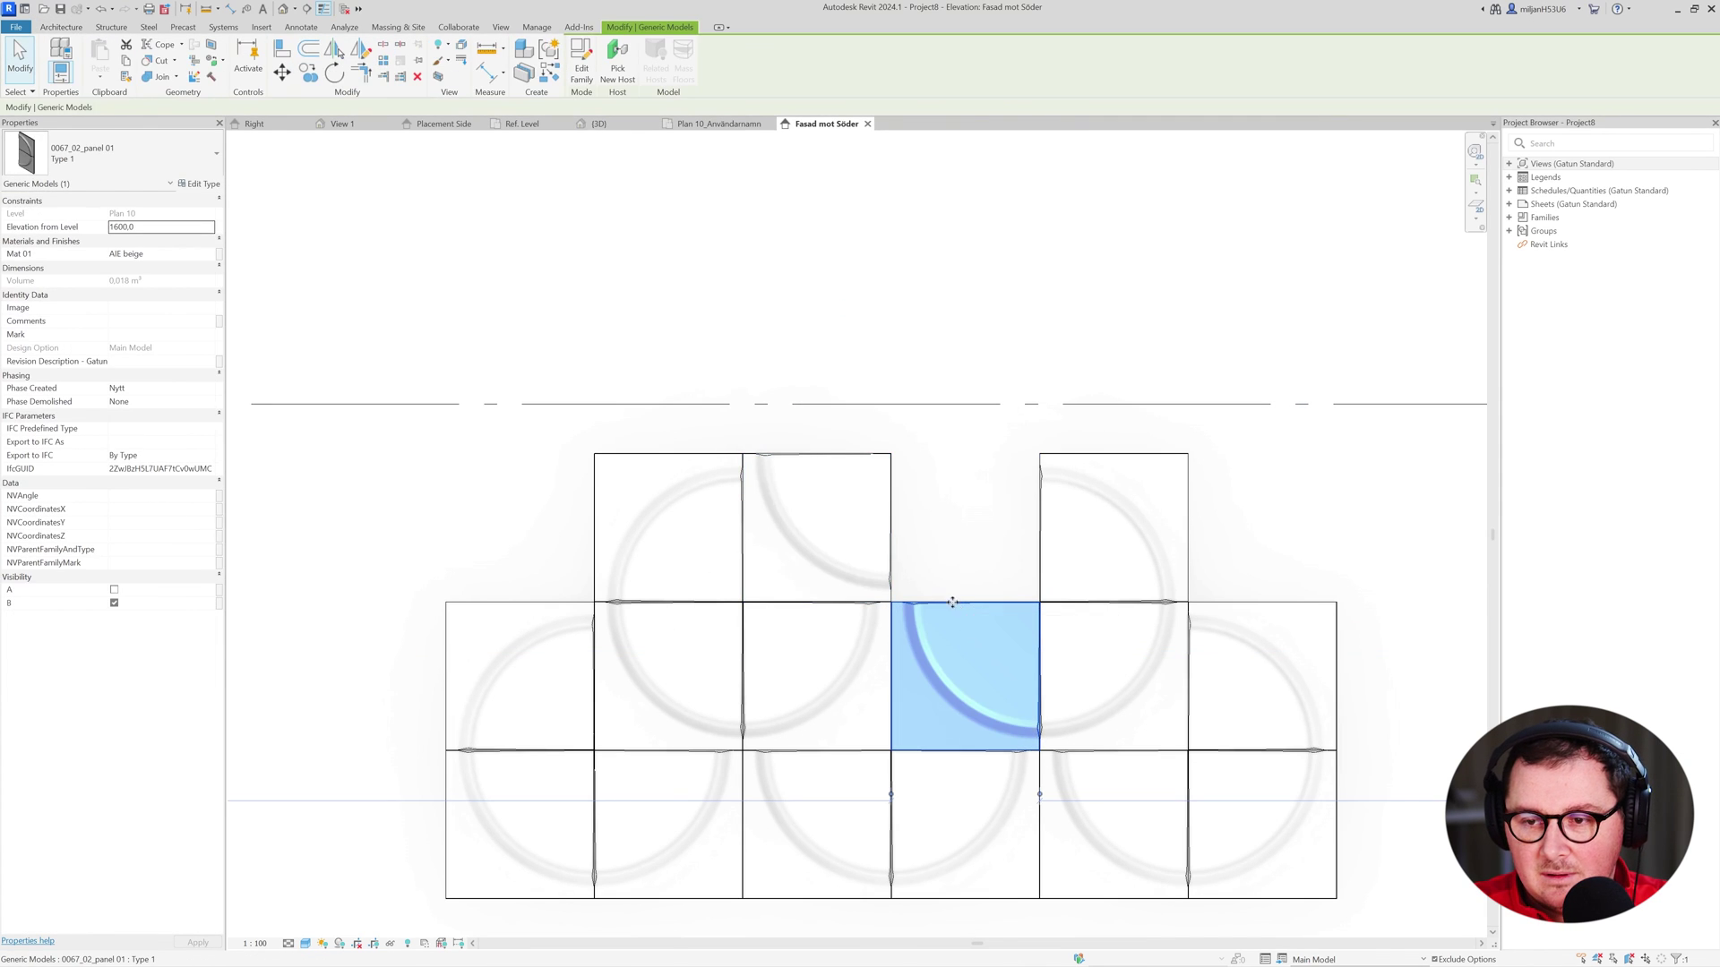
{"action": "key", "text": "Escape"}
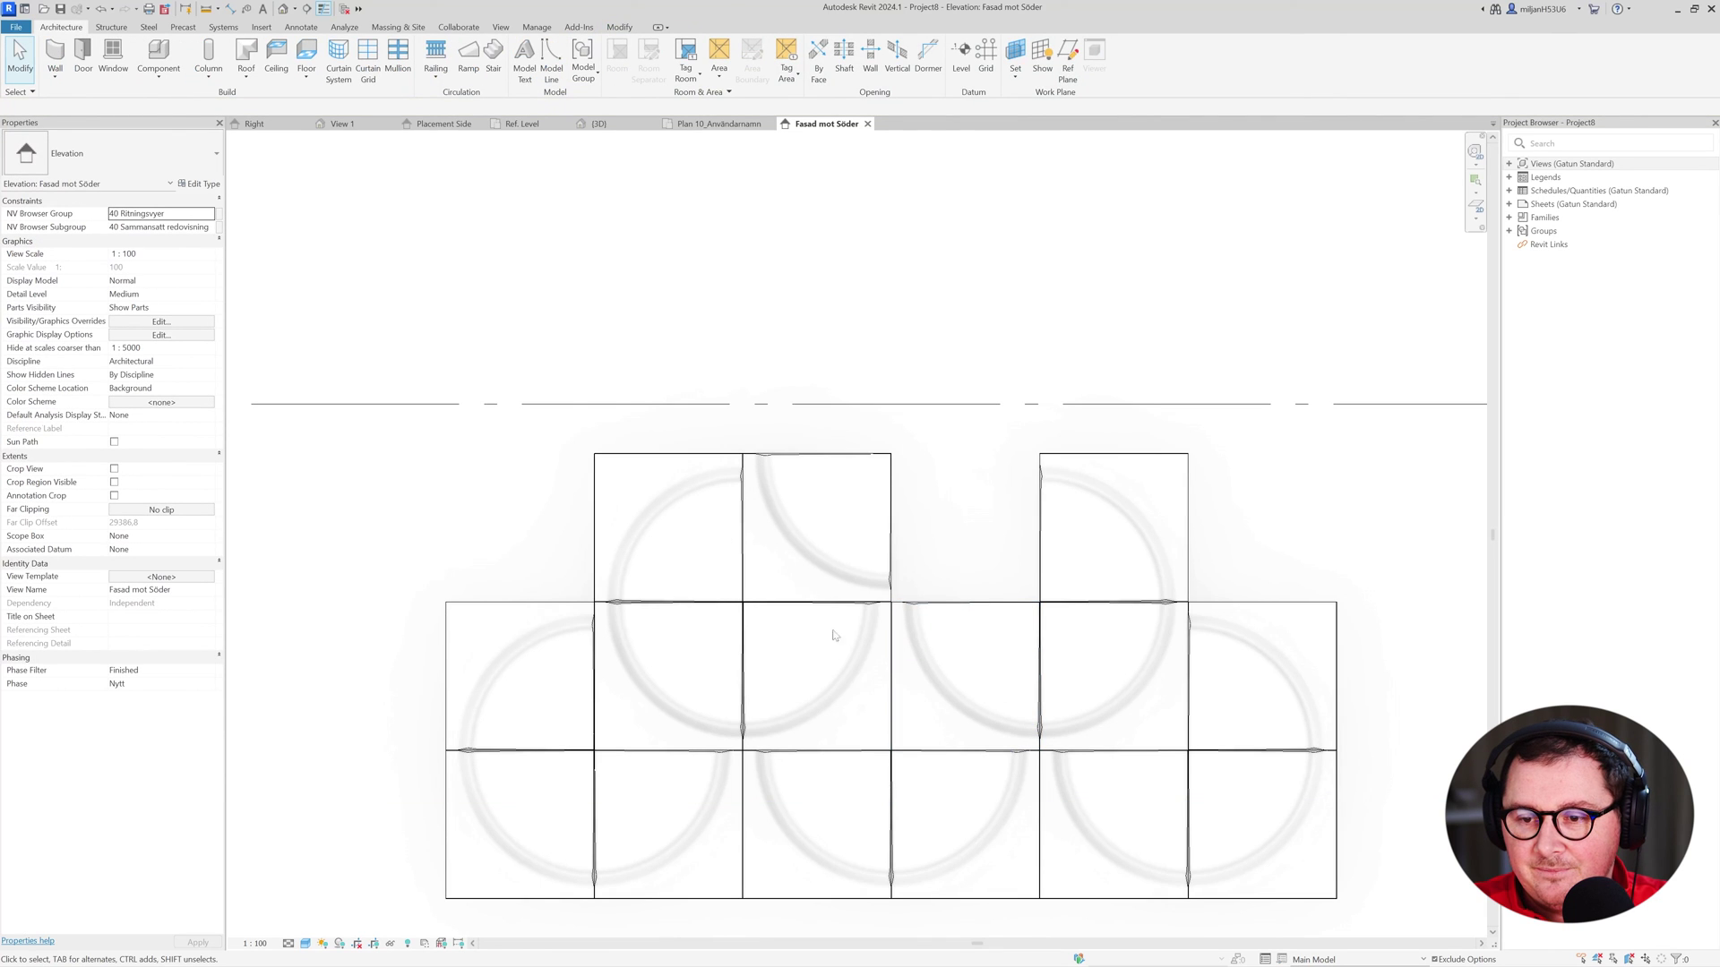
Copy the second raised panel diagonally up and right by its lower-left corner into the remaining top-row gap.
{"action": "left_click", "coordinate": [825, 734]}
{"action": "key", "text": "m"}
{"action": "key", "text": "v"}
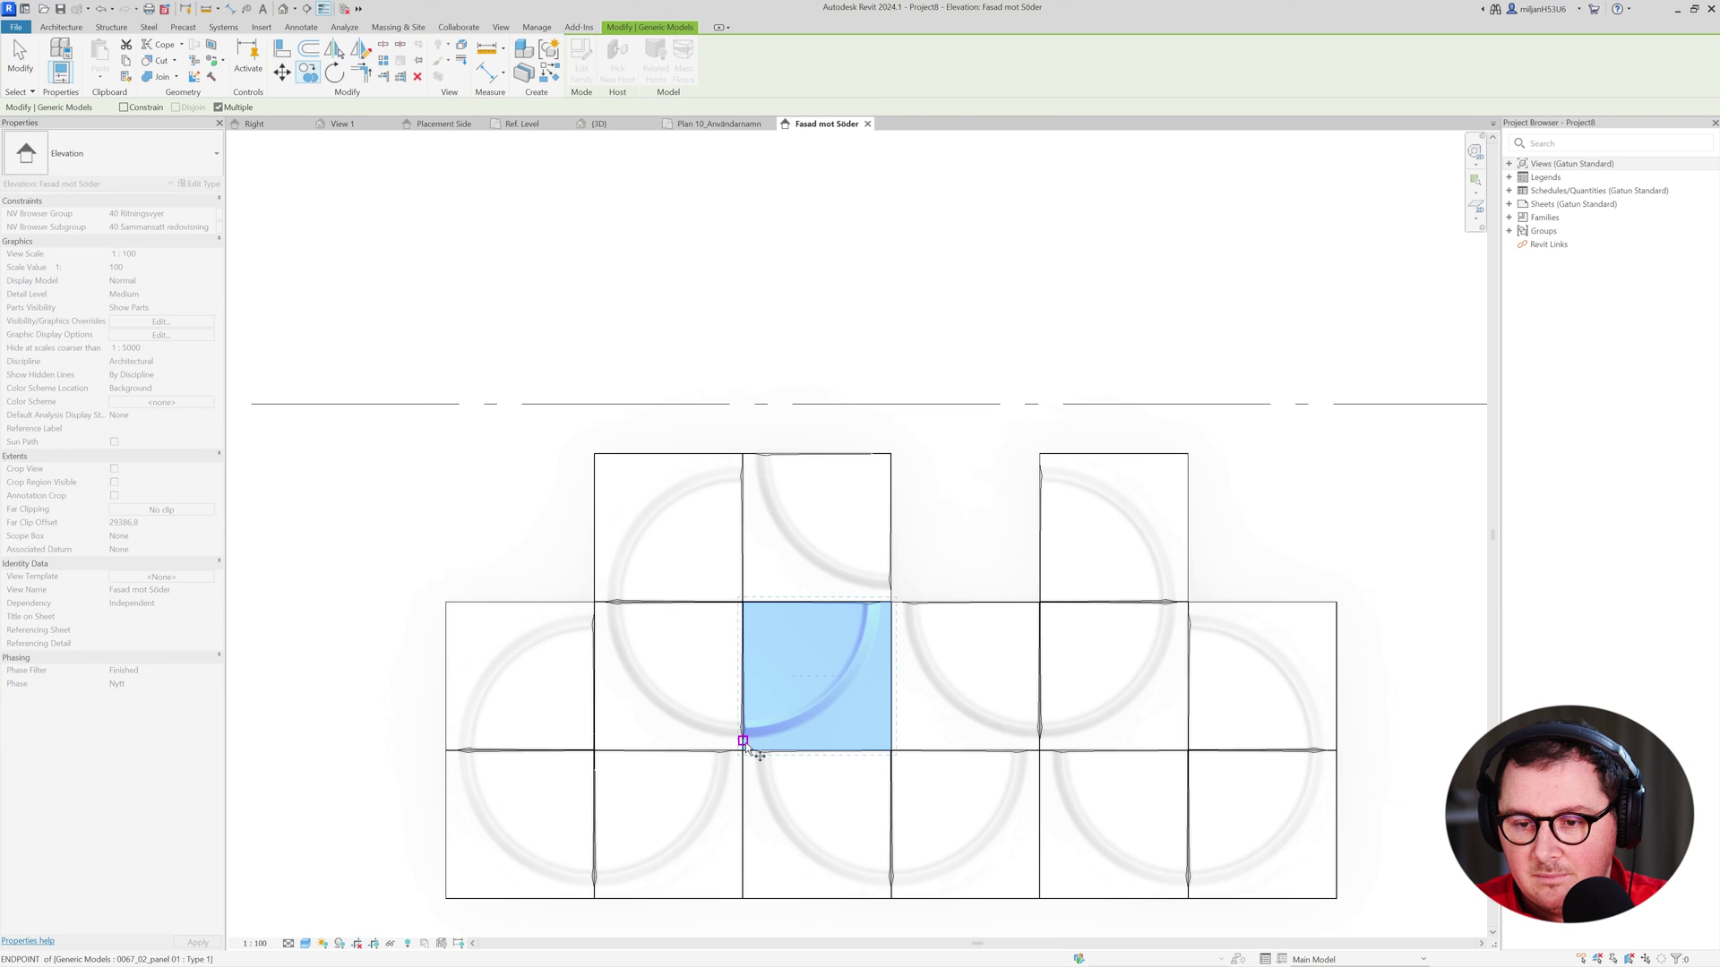
{"action": "left_click", "coordinate": [743, 750]}
{"action": "scroll", "coordinate": [891, 600], "scroll_direction": "up", "scroll_amount": 6}
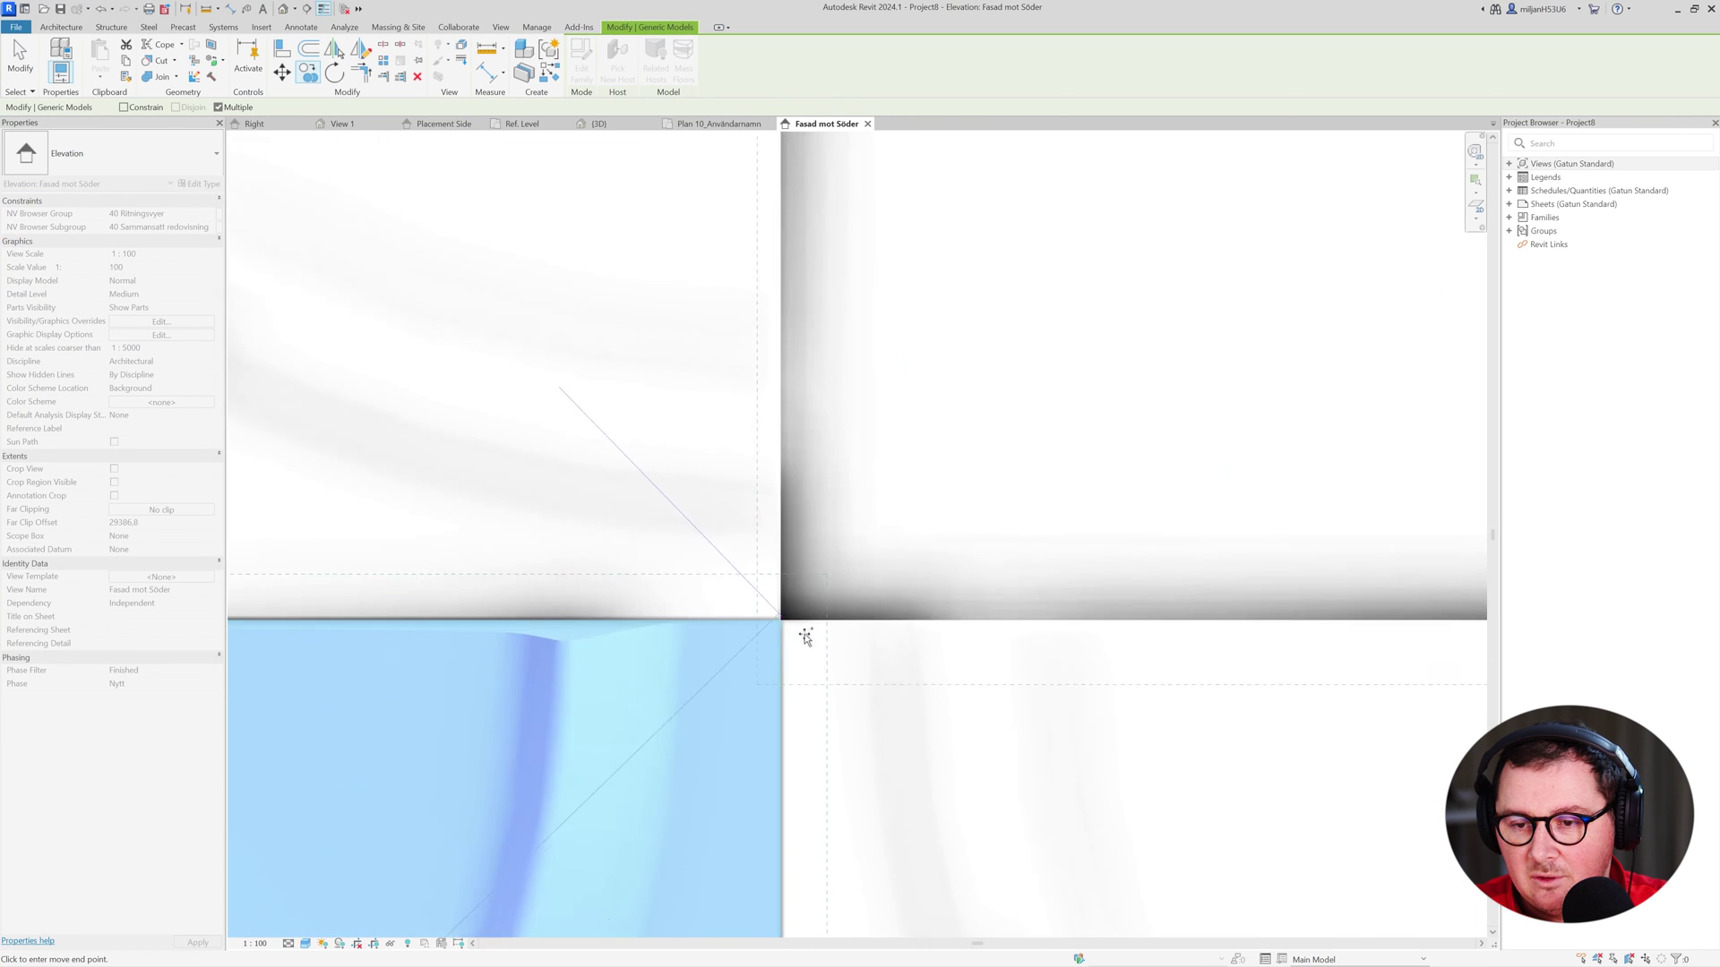
{"action": "left_click", "coordinate": [852, 547]}
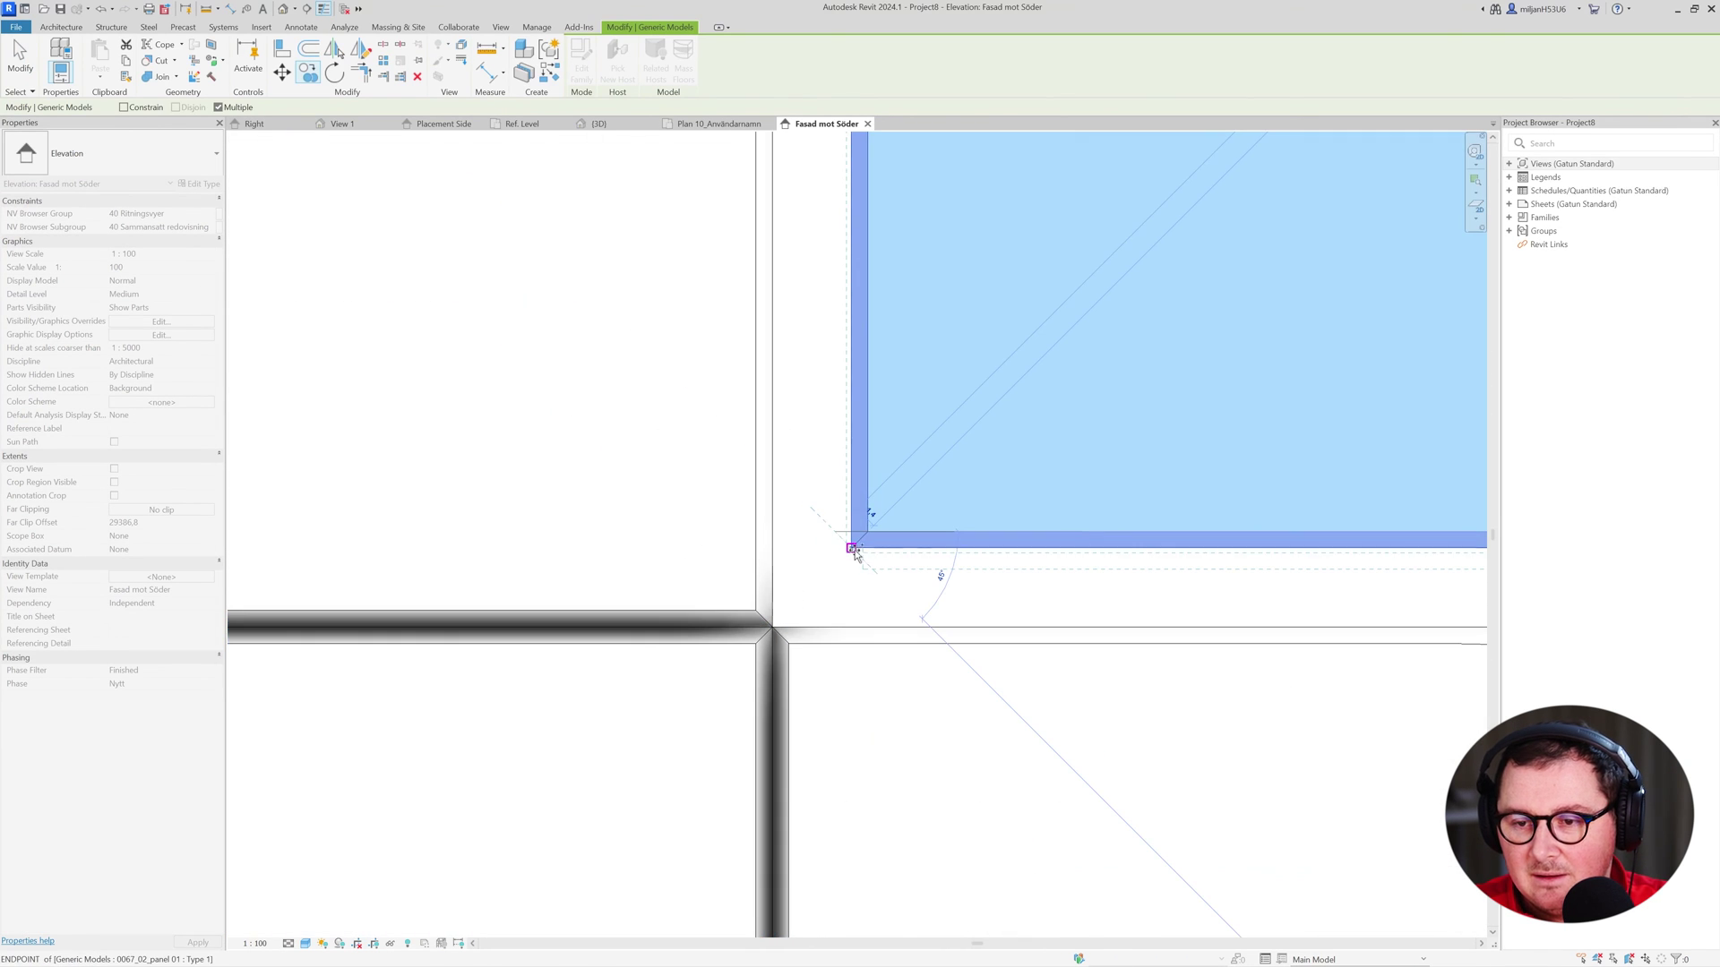
{"action": "key", "text": "Escape"}
Move the copied top-row panel by its lower-left corner onto the intersection of the neighbouring panels' corners.
{"action": "left_click", "coordinate": [861, 545]}
{"action": "key", "text": "m"}
{"action": "key", "text": "v"}
{"action": "left_click", "coordinate": [851, 547]}
{"action": "left_click", "coordinate": [770, 629]}
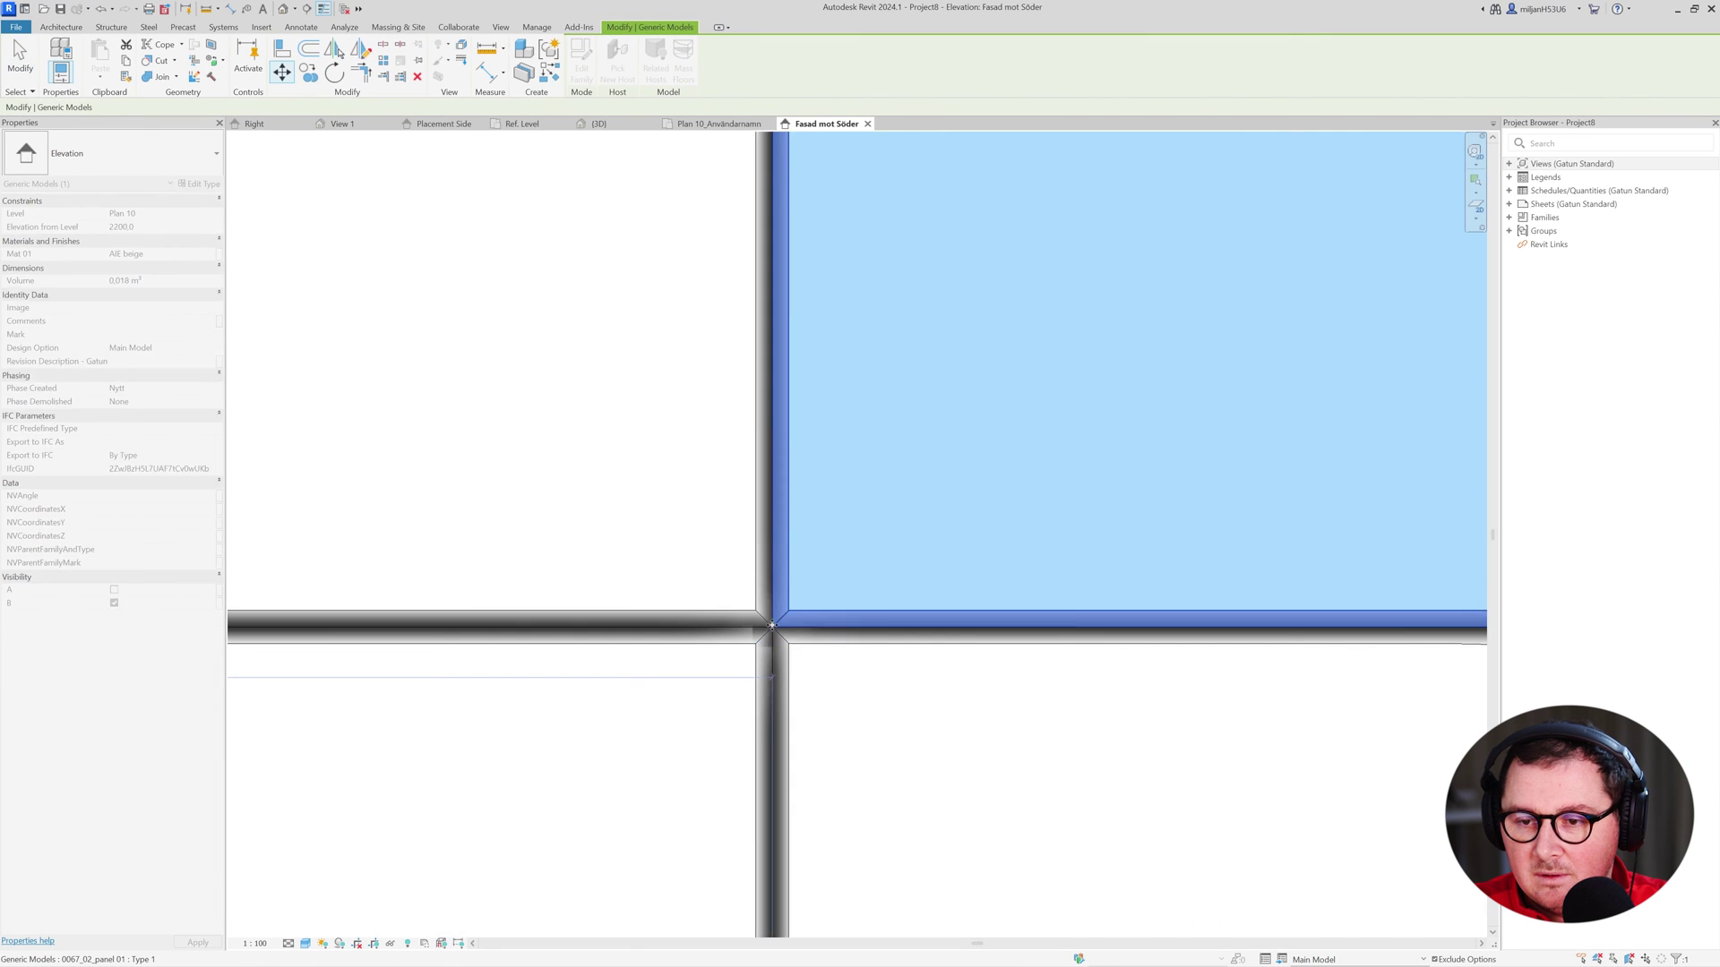
Turn on visibility option A for both middle top-row panels to complete the circle at the peak.
{"action": "scroll", "coordinate": [794, 616], "scroll_direction": "down", "scroll_amount": 5}
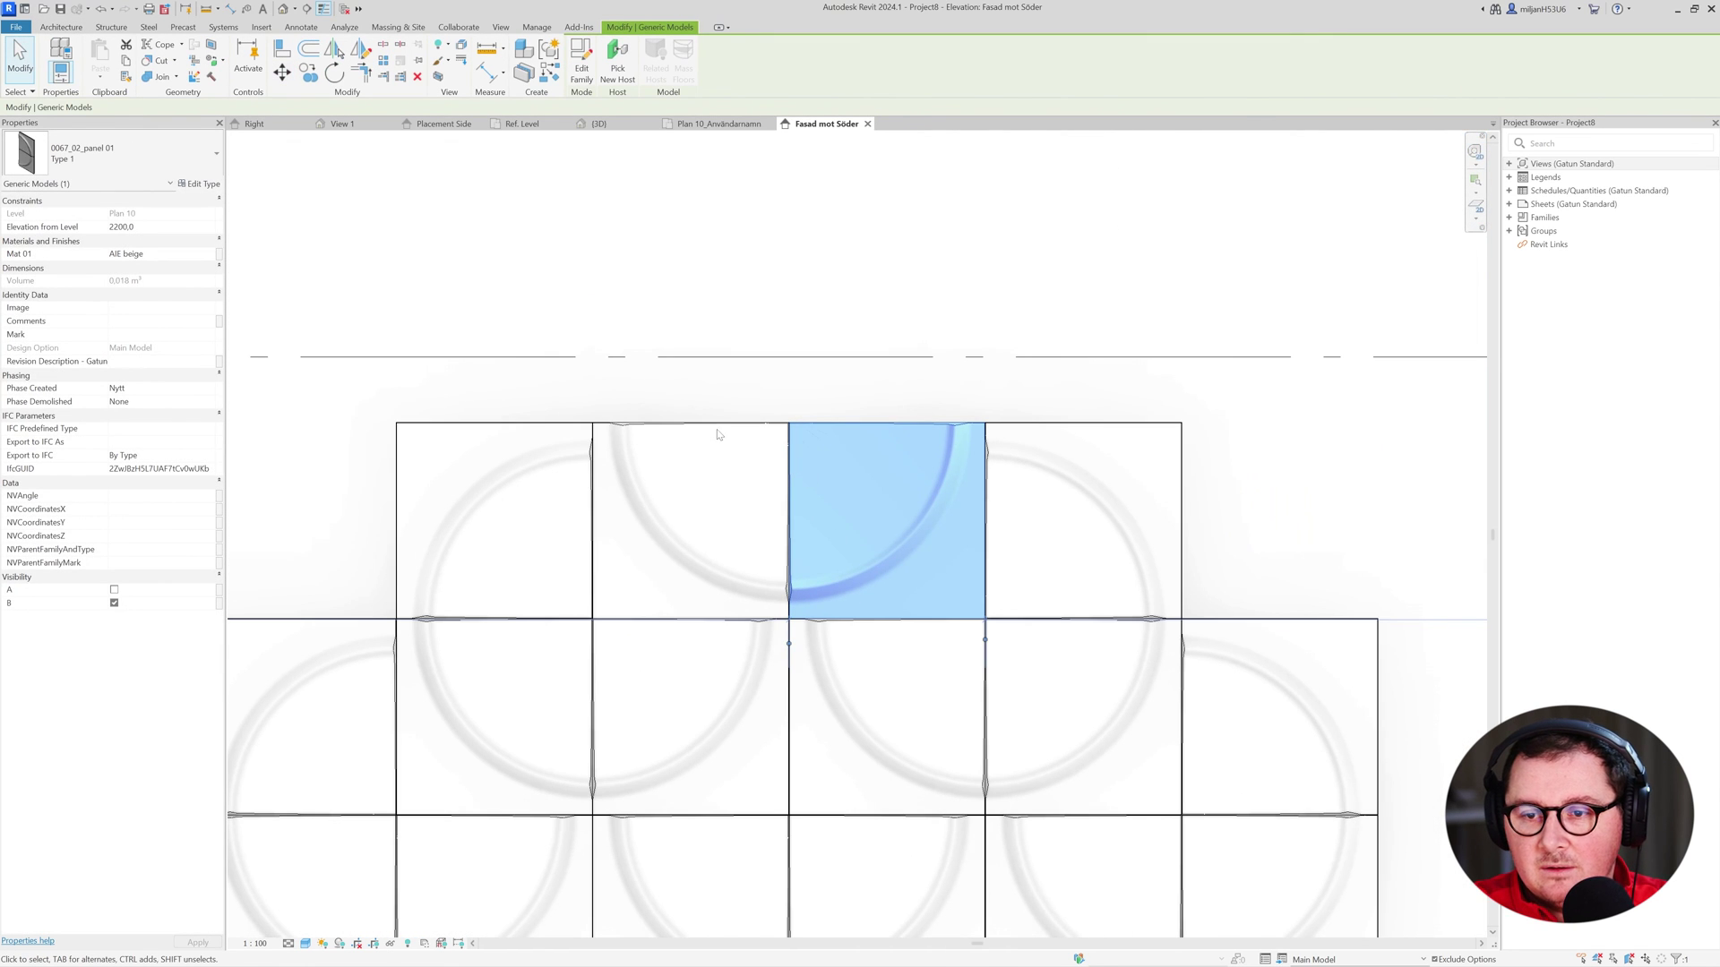
{"action": "left_click", "coordinate": [718, 435], "text": "ctrl"}
{"action": "left_click", "coordinate": [113, 590]}
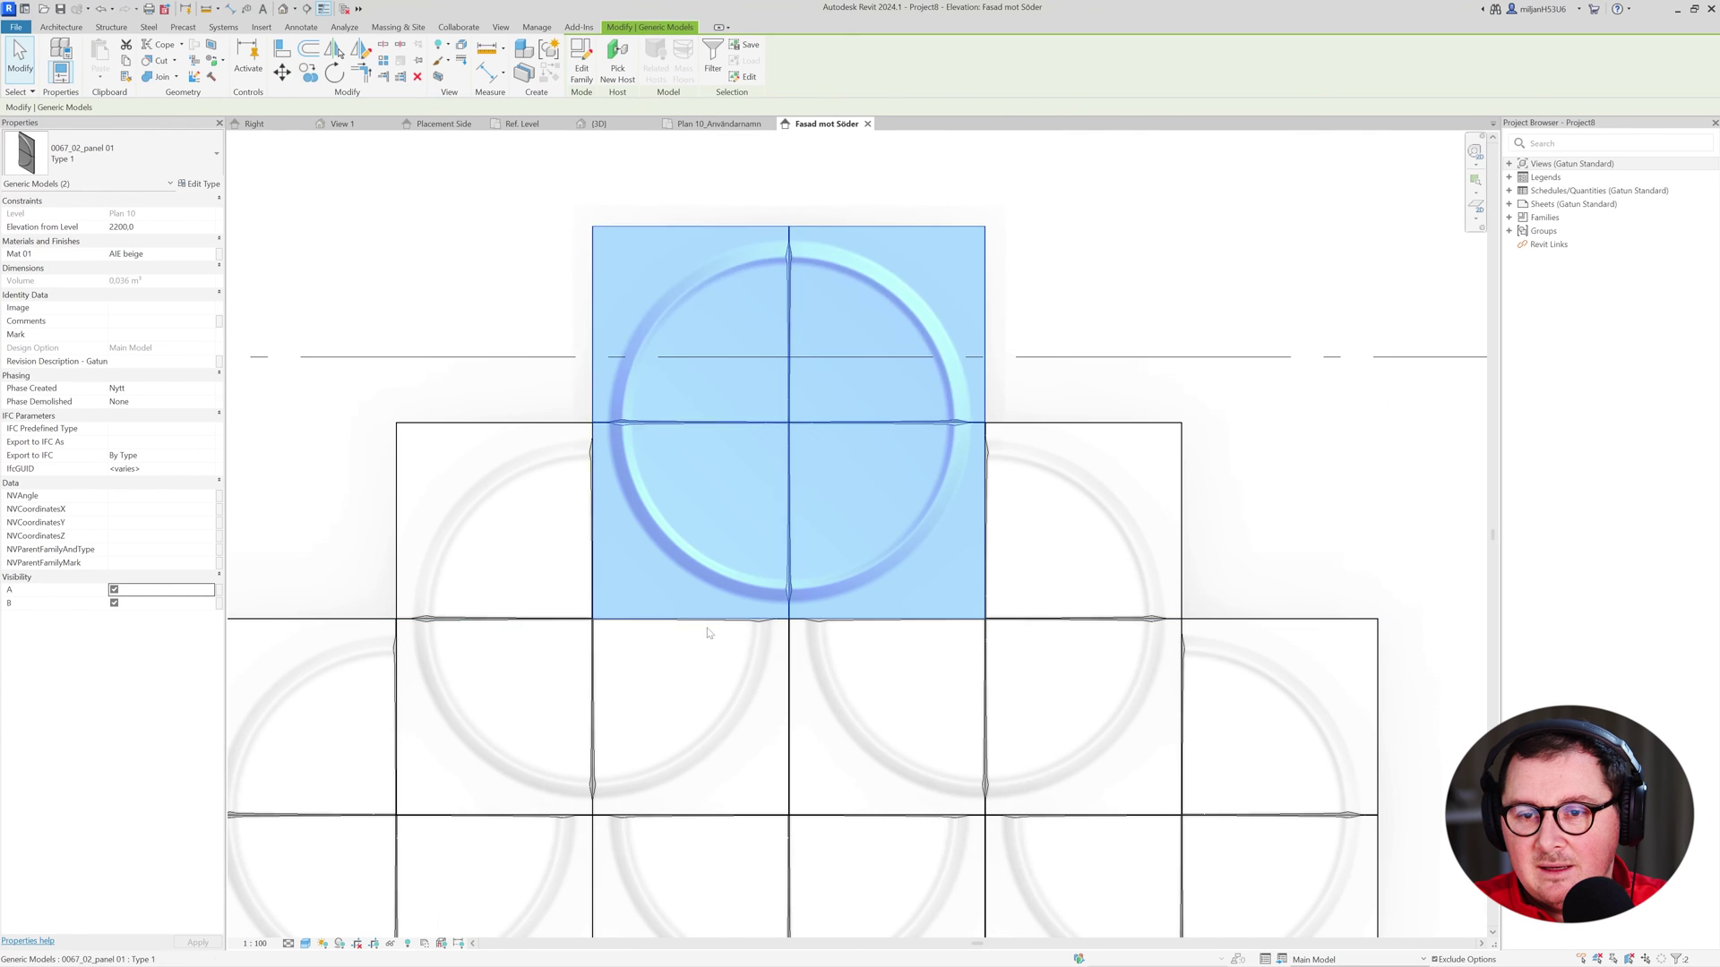
{"action": "scroll", "coordinate": [710, 624], "scroll_direction": "down", "scroll_amount": 2}
{"action": "left_click", "coordinate": [573, 419]}
Examine the reference photos of the stacked circles and the wave-like pattern, and return to Revit.
{"action": "scroll", "coordinate": [1132, 391], "scroll_direction": "down", "scroll_amount": 1}
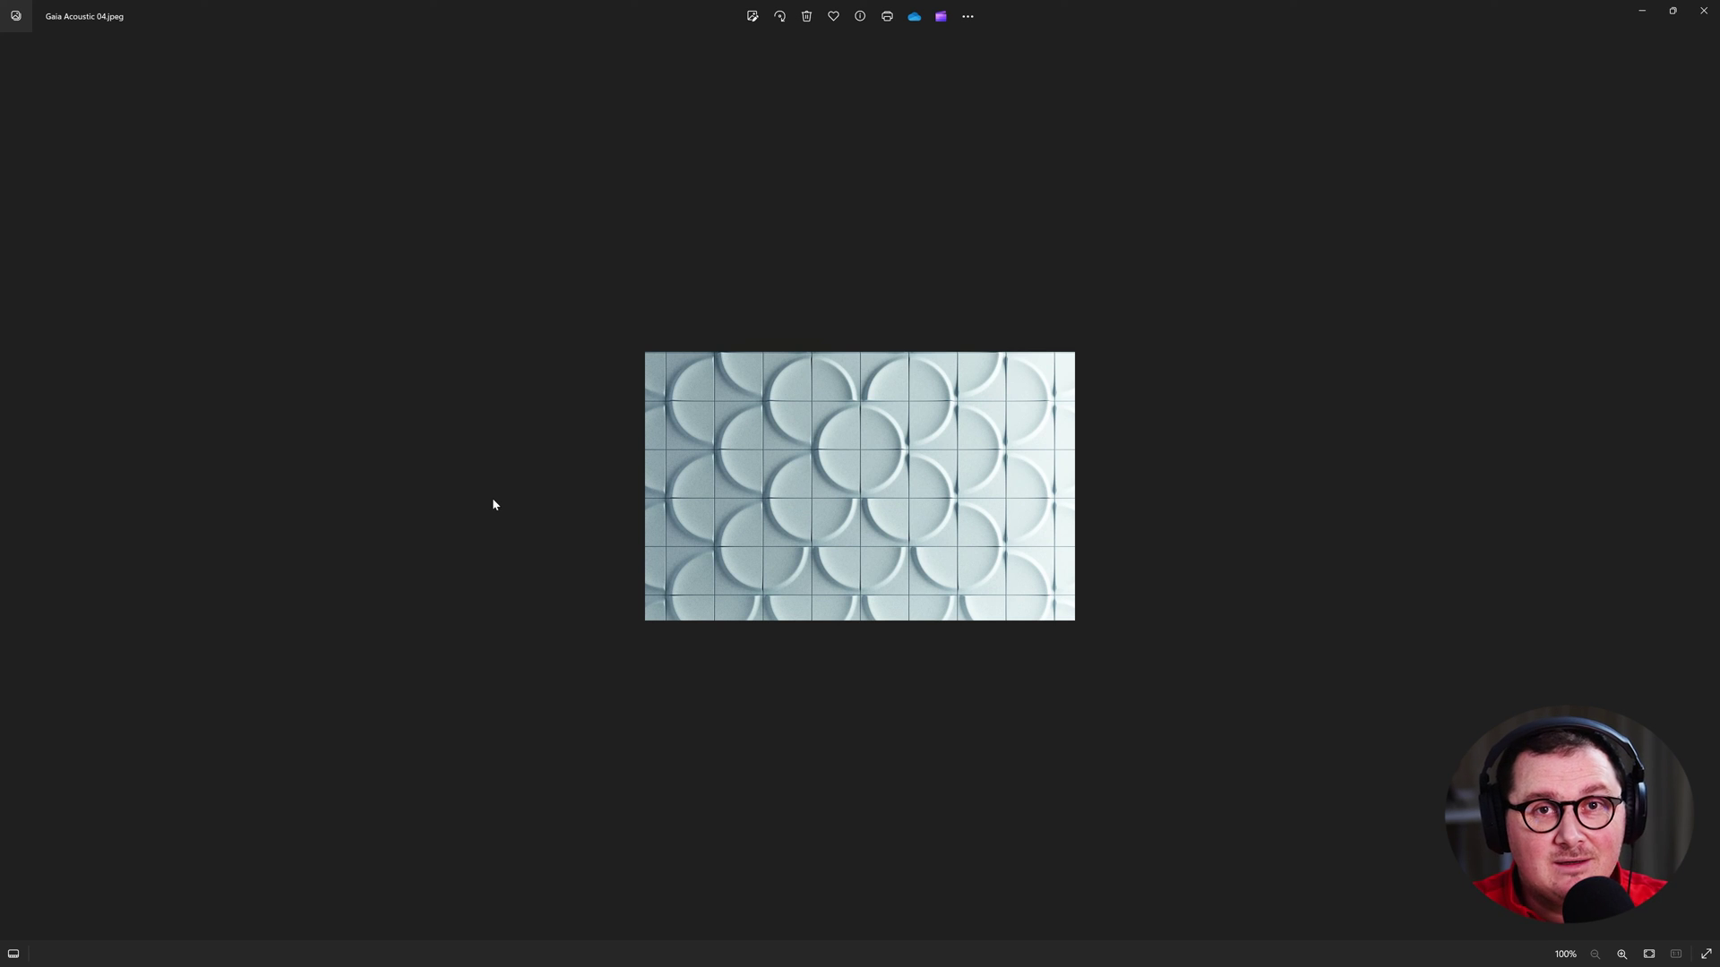
{"action": "key", "text": "Right"}
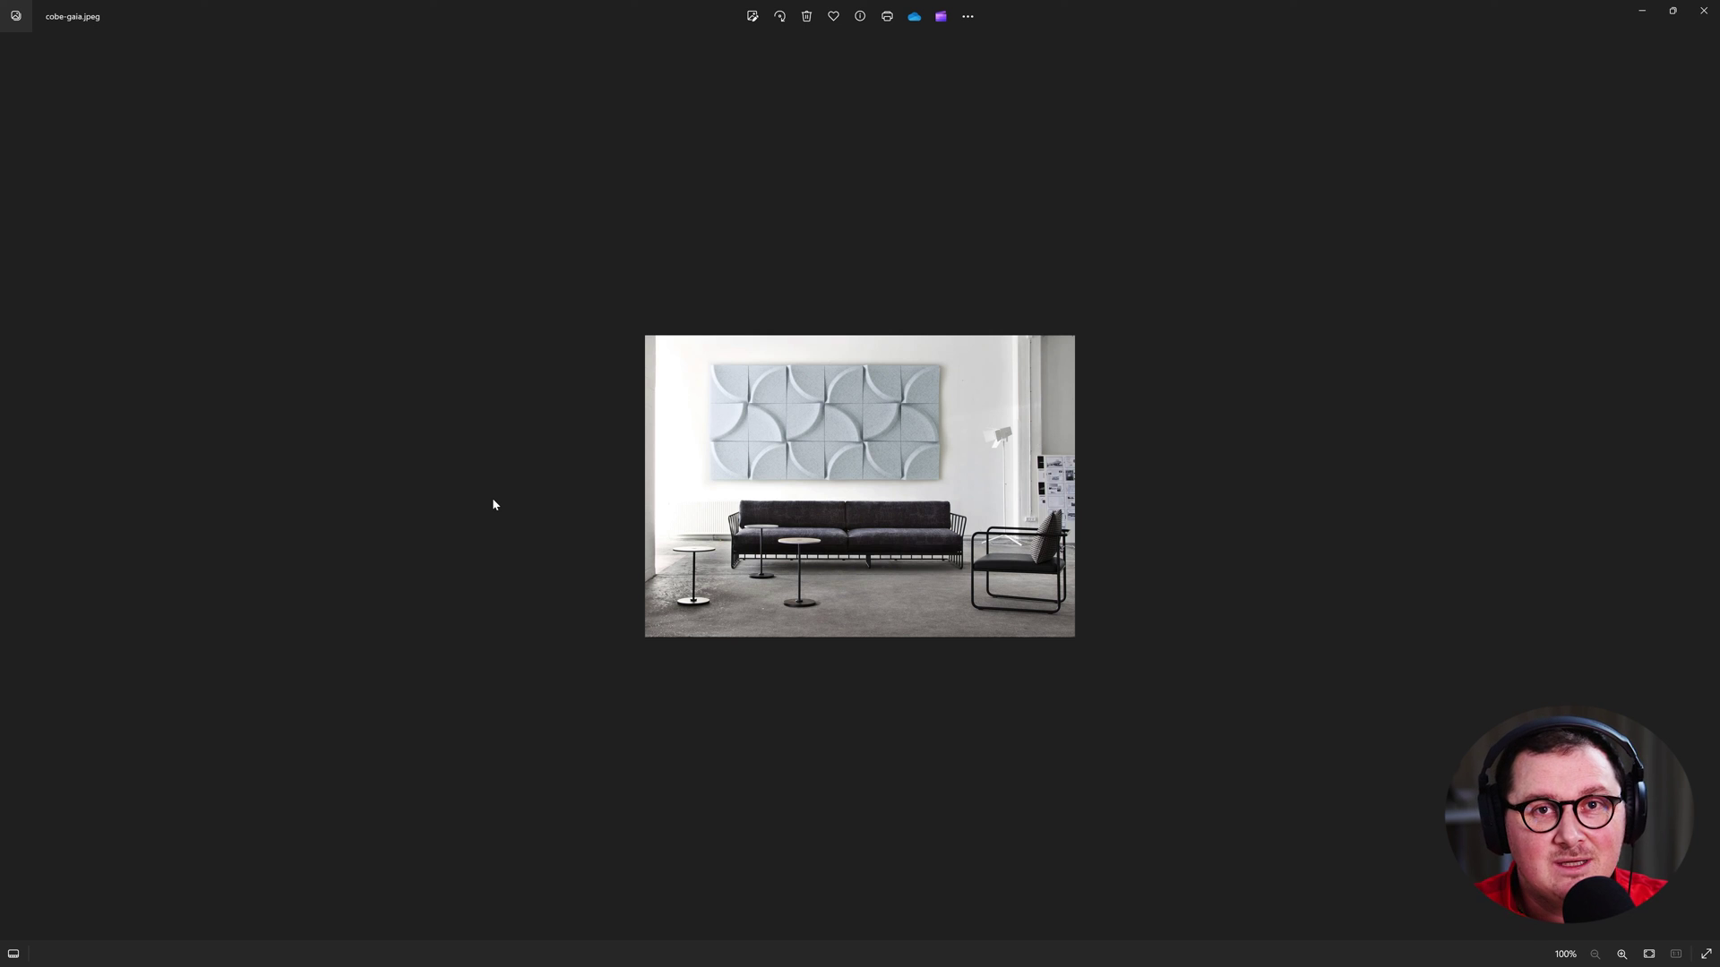
{"action": "left_click", "coordinate": [1641, 10]}
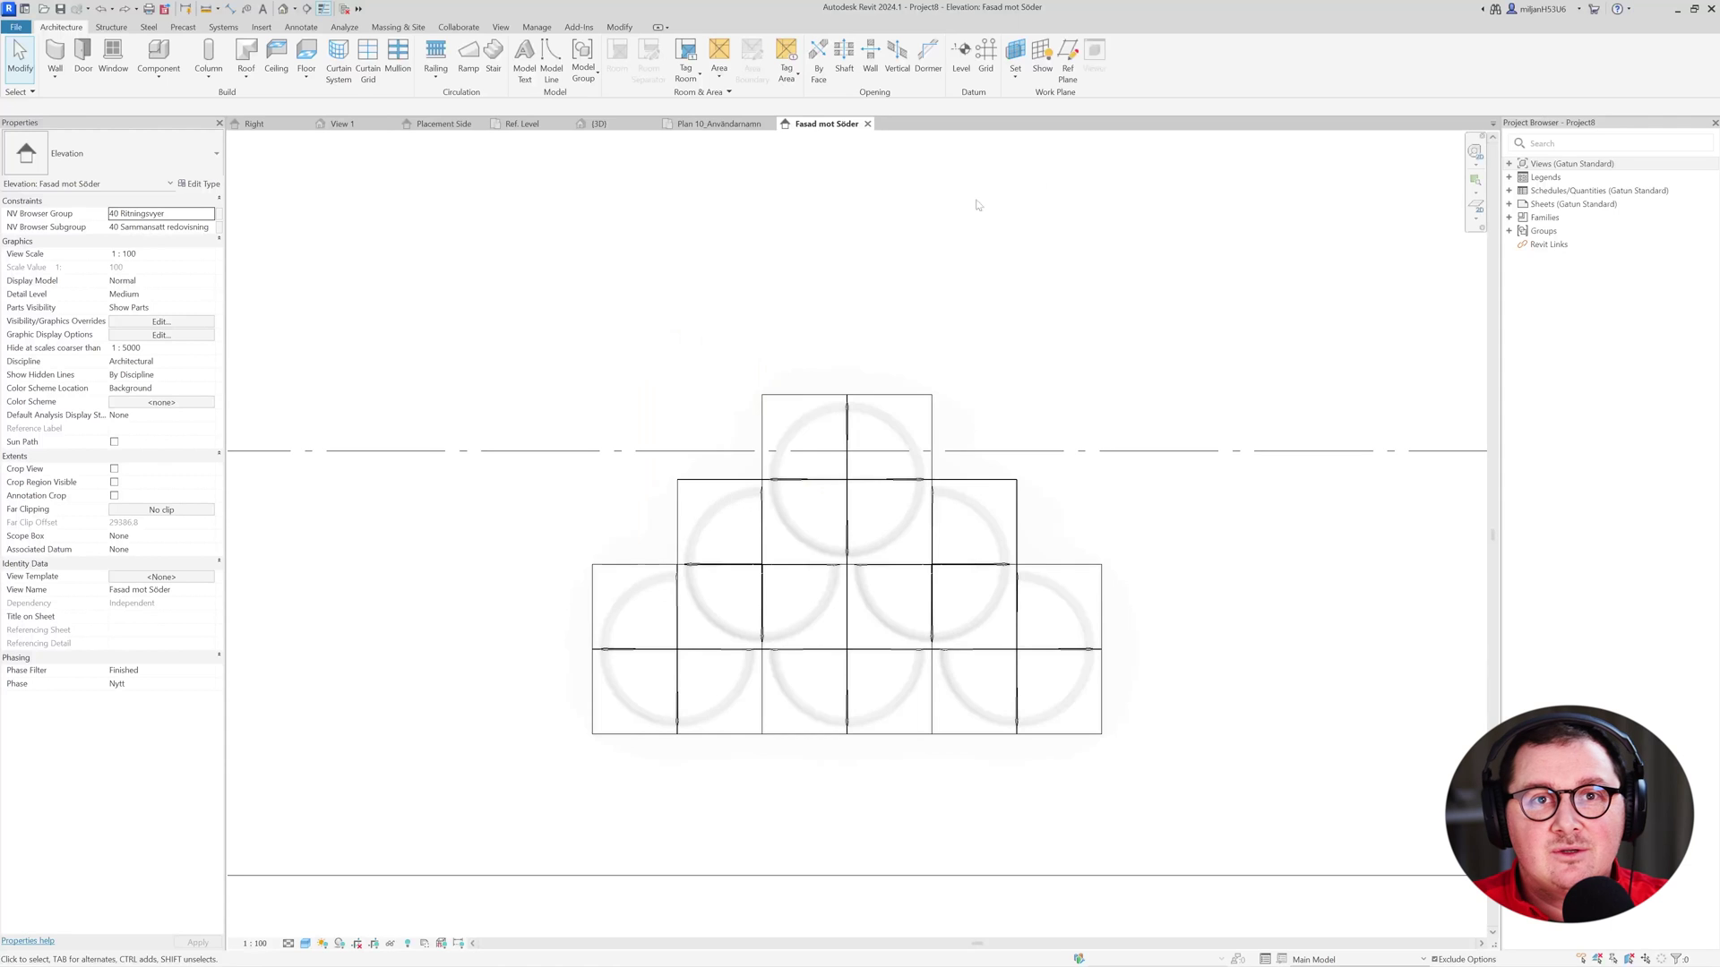